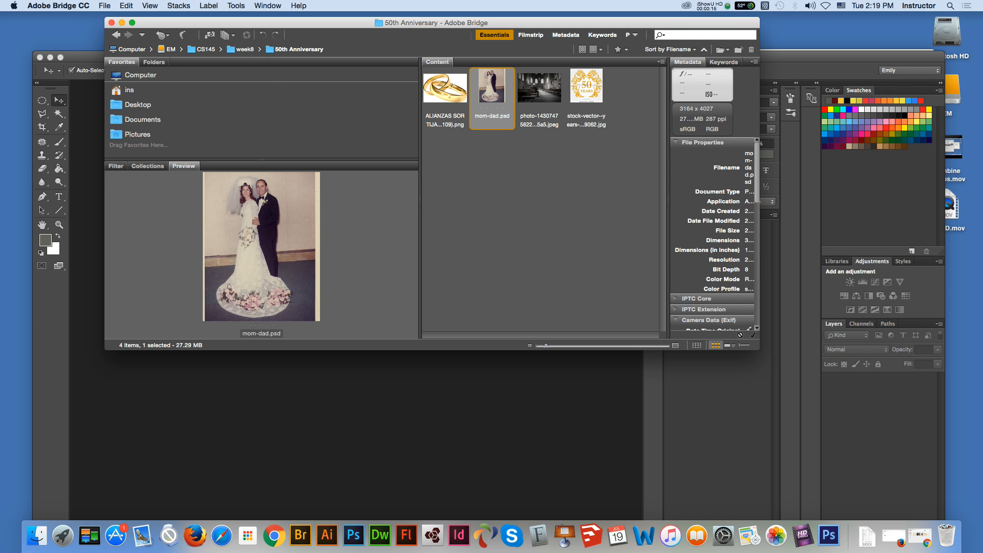
Step: Open mom-dad.psd and the church interior photo together in Adobe Photoshop CC 2015
{"action": "left_click", "coordinate": [540, 88], "text": "super"}
{"action": "right_click", "coordinate": [529, 93]}
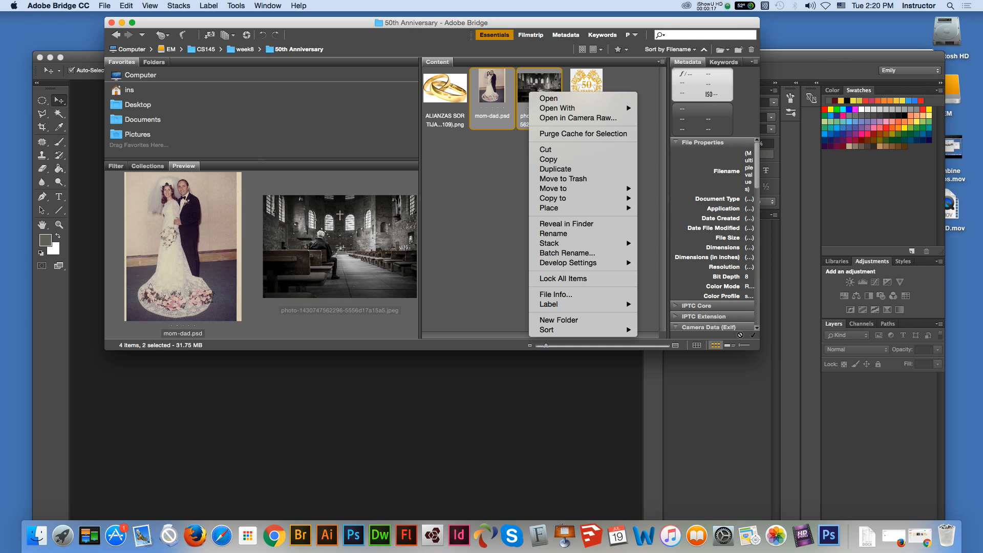
{"action": "mouse_move", "coordinate": [563, 108]}
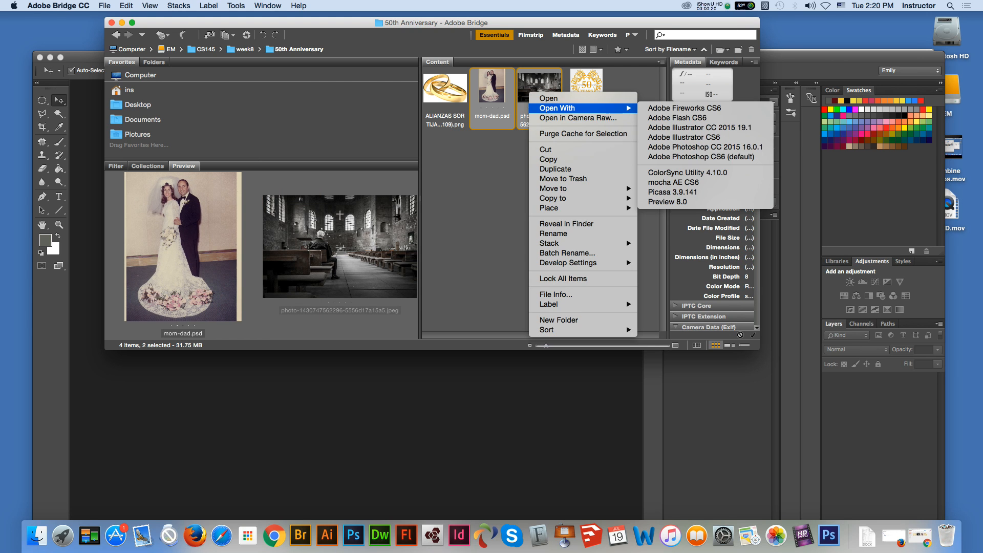
{"action": "left_click", "coordinate": [705, 147]}
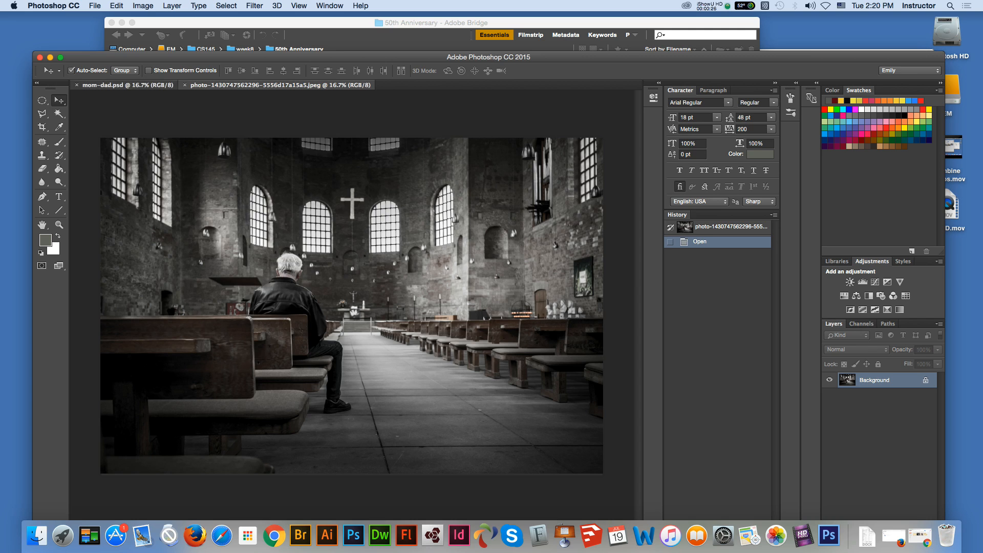
Step: Bring up mom-dad.psd and check its image size and resolution without changing them
{"action": "left_click", "coordinate": [128, 85]}
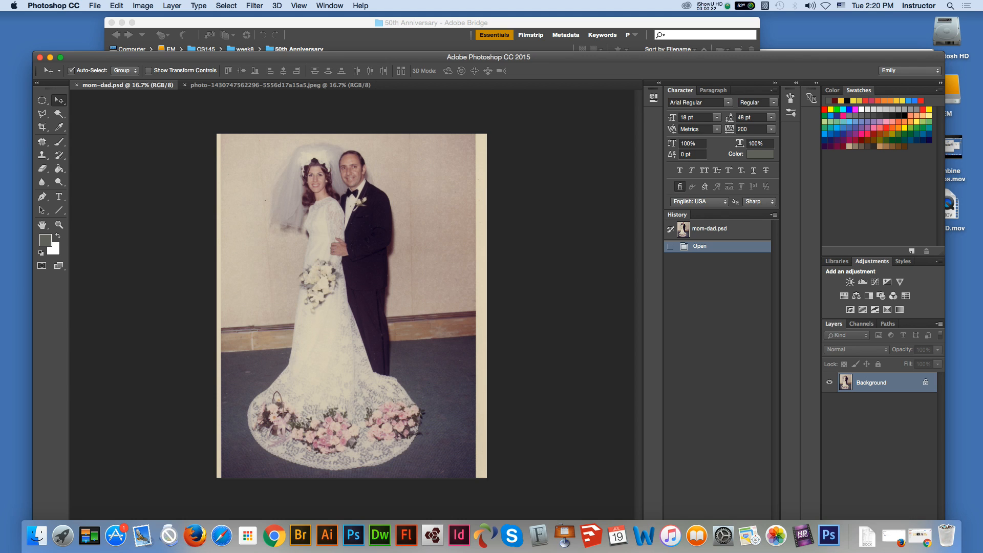
{"action": "left_click", "coordinate": [143, 5]}
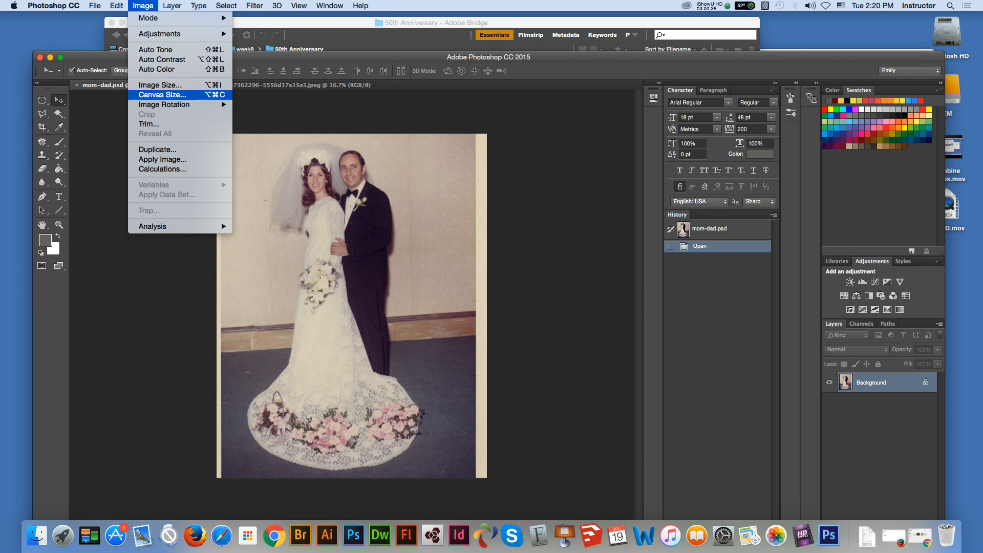
{"action": "left_click", "coordinate": [160, 84]}
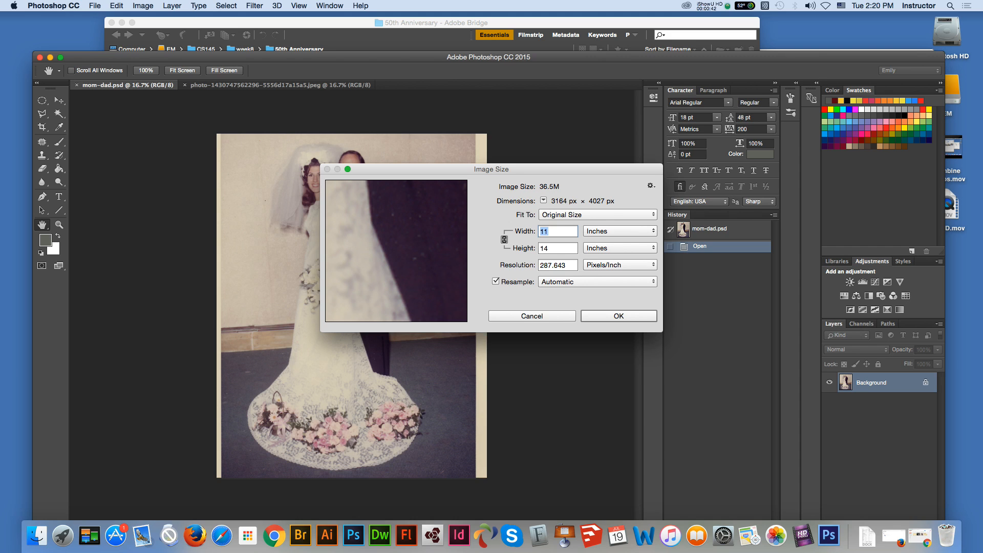
{"action": "left_click", "coordinate": [550, 232]}
{"action": "key", "text": "shift+Left"}
{"action": "key", "text": "Escape"}
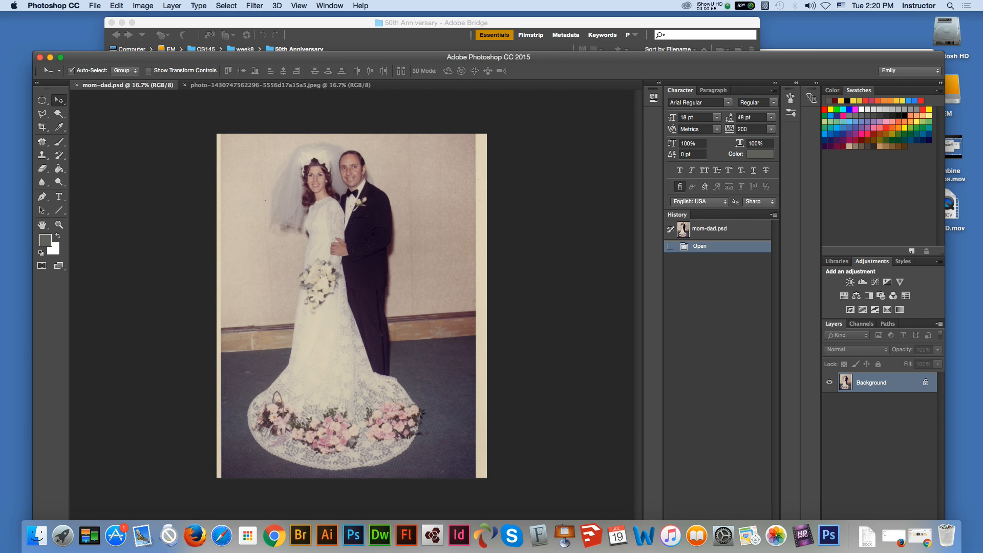
Step: Convert the locked Background of mom-dad.psd into an editable layer
{"action": "left_click", "coordinate": [926, 383]}
{"action": "key", "text": "z"}
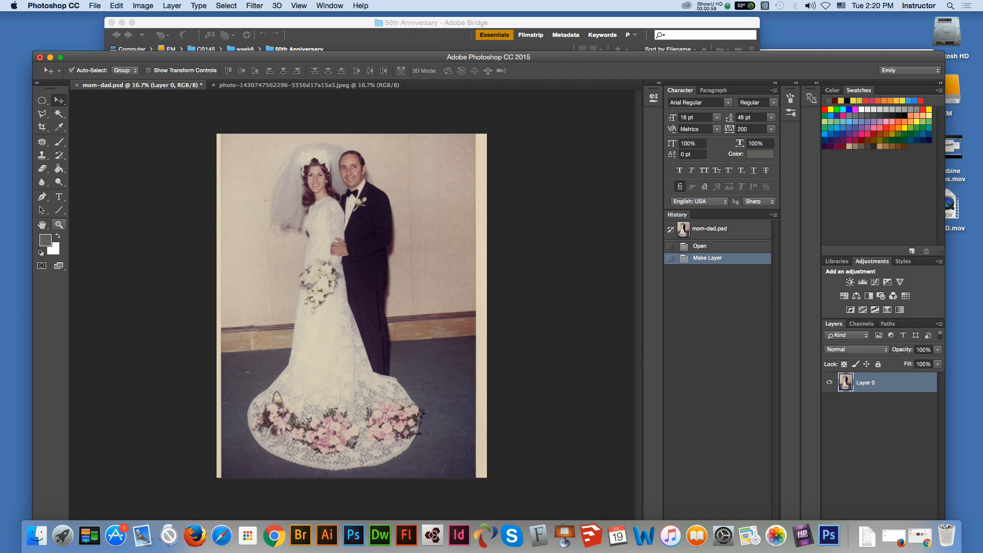
{"action": "left_click", "coordinate": [340, 189]}
{"action": "left_click", "coordinate": [316, 181]}
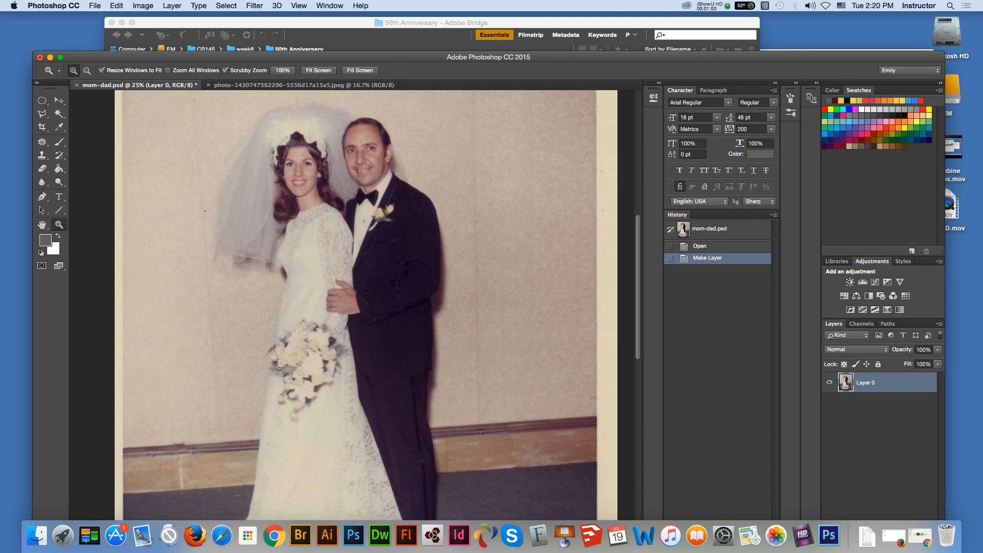
{"action": "left_click", "coordinate": [315, 179]}
{"action": "left_click", "coordinate": [276, 154]}
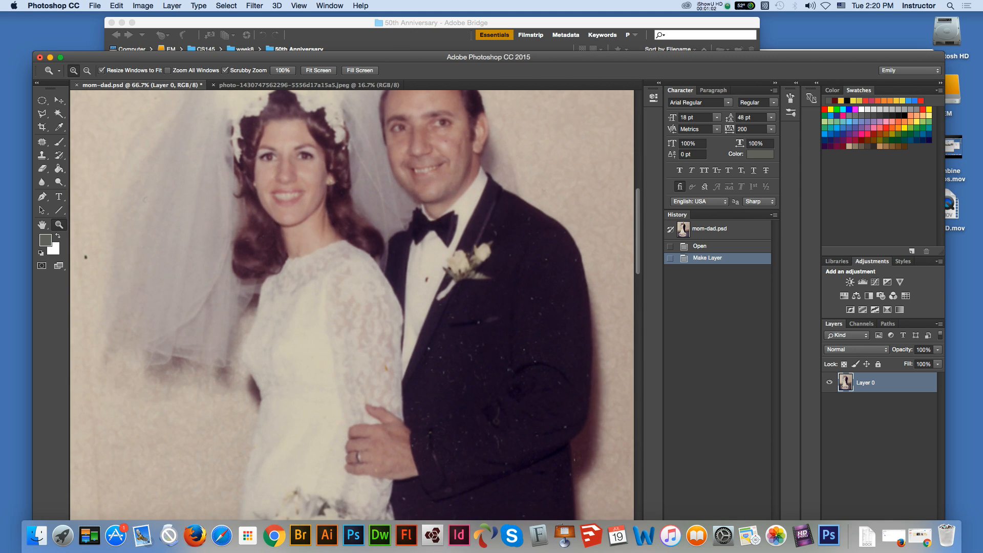
Step: Check the colour mode and bit depth of mom-dad.psd
{"action": "left_click", "coordinate": [59, 101]}
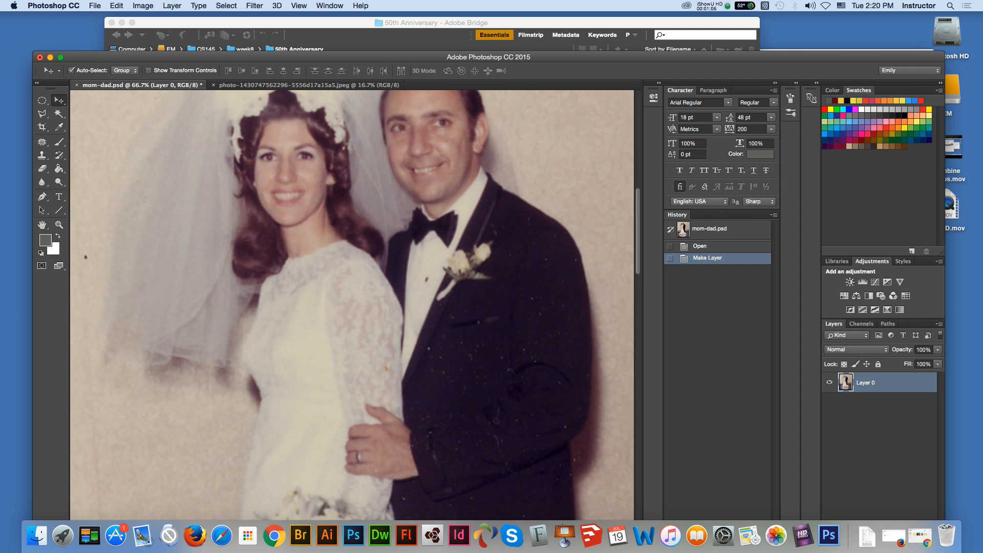
{"action": "left_click", "coordinate": [143, 6]}
{"action": "mouse_move", "coordinate": [154, 18]}
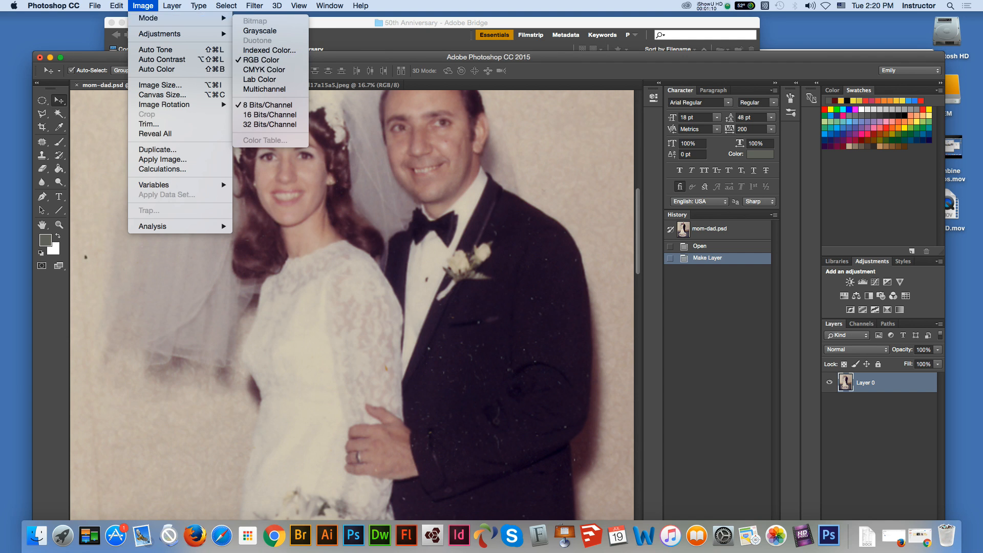
{"action": "key", "text": "Escape"}
Step: Switch from the Patch Tool to the Red Eye Tool for retouching the portrait
{"action": "left_click", "coordinate": [42, 141]}
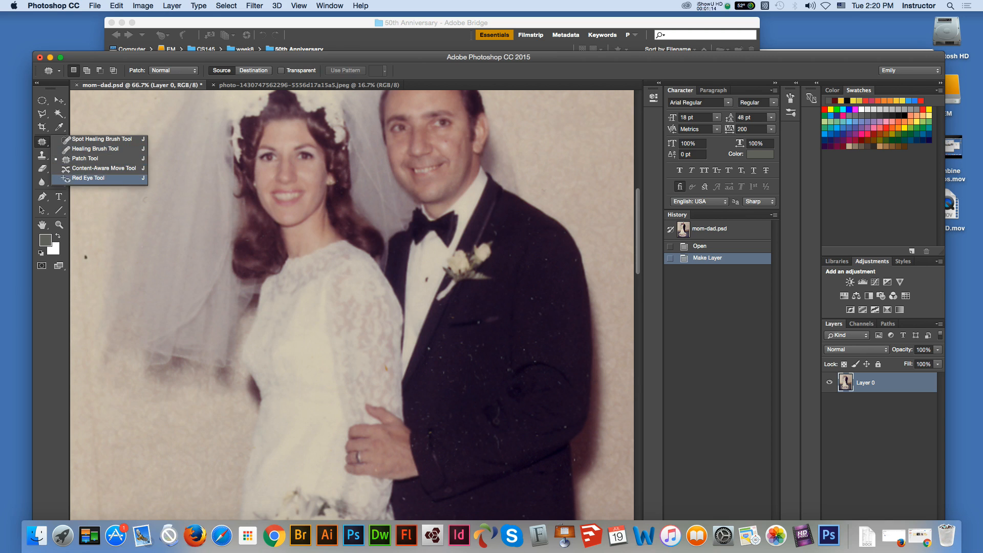
{"action": "left_click", "coordinate": [88, 178]}
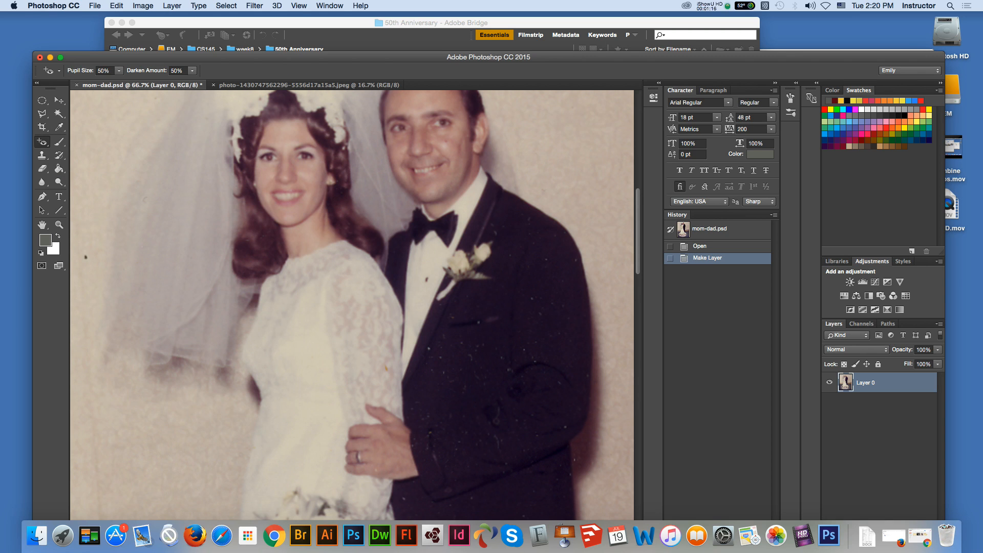
{"action": "left_click", "coordinate": [42, 141]}
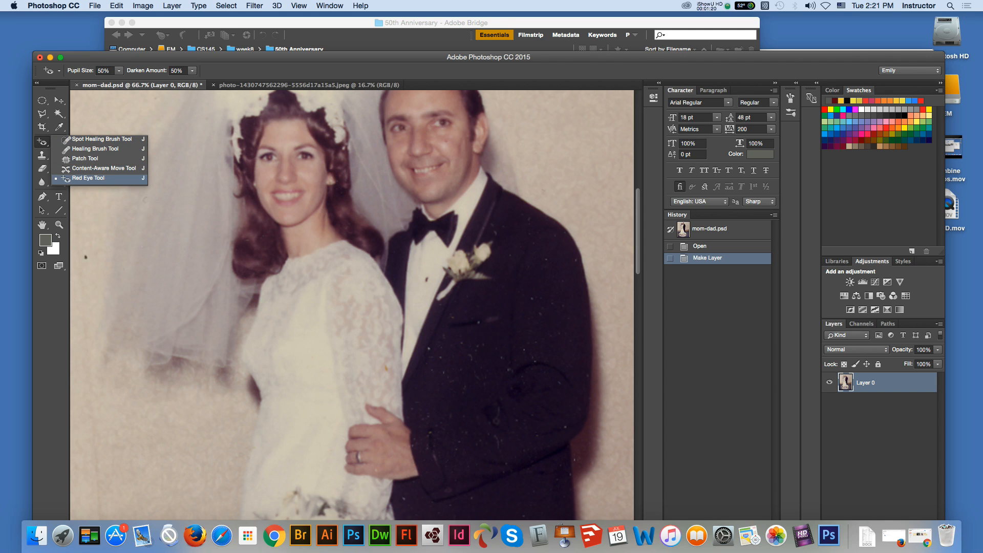
{"action": "left_click", "coordinate": [42, 142]}
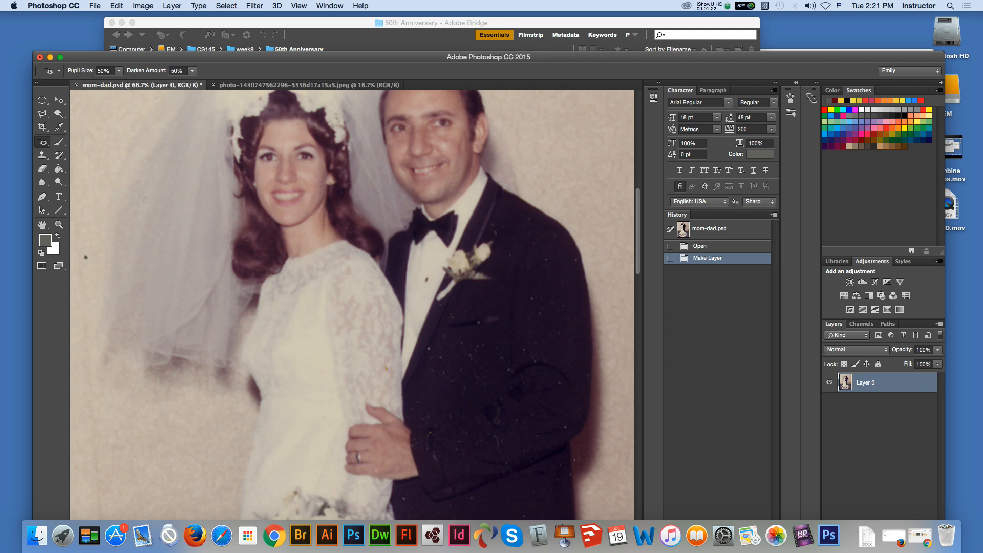
Step: Try the Red Eye Tool on one of the bride's eyes with pupil size and darken amount at 50%
{"action": "left_click", "coordinate": [59, 225]}
{"action": "left_click", "coordinate": [376, 152]}
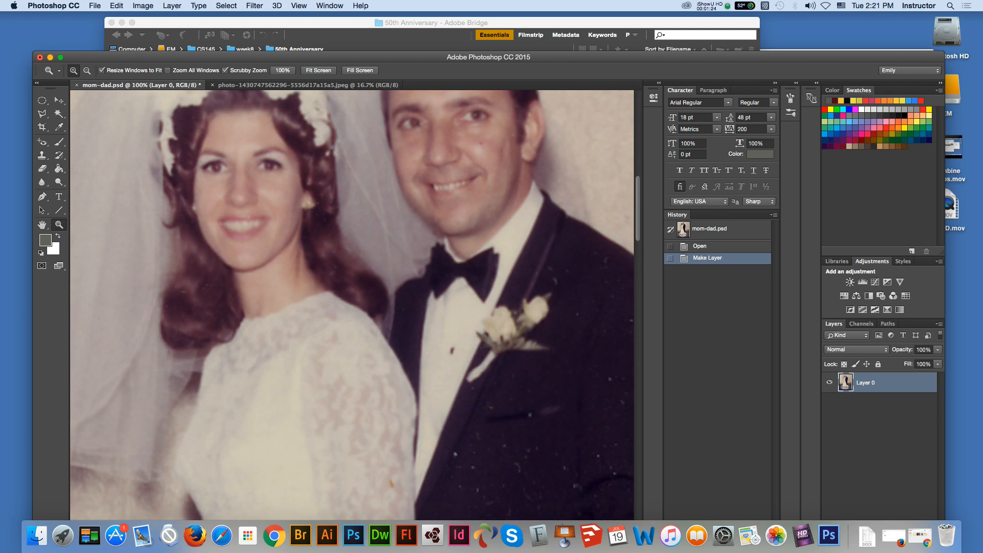
{"action": "left_click", "coordinate": [42, 142]}
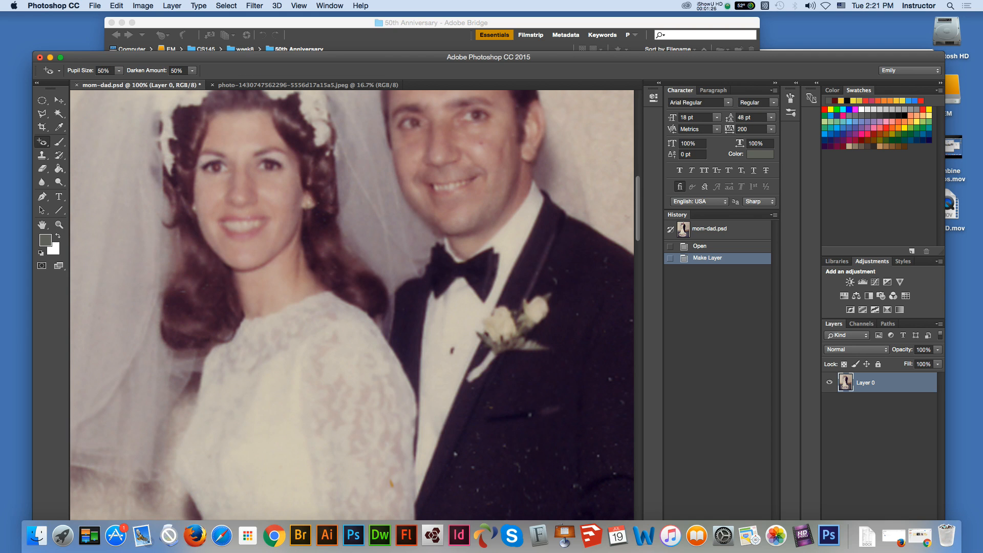
{"action": "left_click_drag", "start_coordinate": [211, 163], "coordinate": [222, 170]}
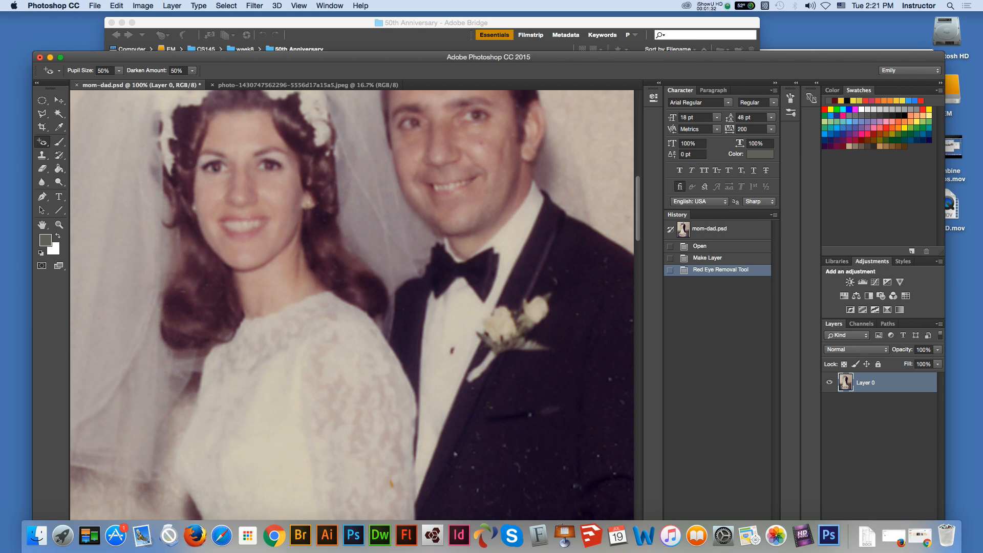
Step: Set the Red Eye Tool's darken amount to 100% and apply it to both of the bride's eyes
{"action": "left_click", "coordinate": [192, 71]}
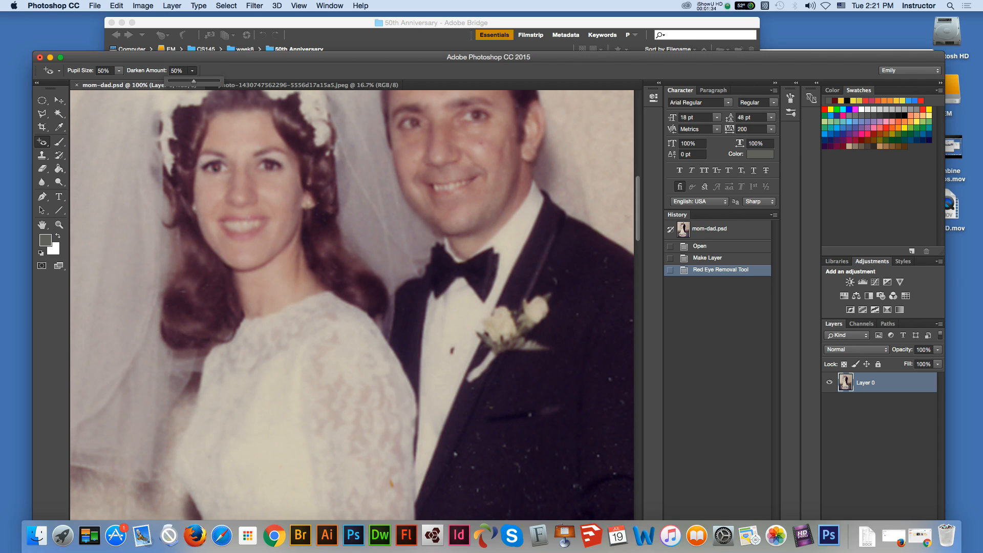
{"action": "left_click_drag", "start_coordinate": [194, 81], "coordinate": [221, 81]}
{"action": "key", "text": "Return"}
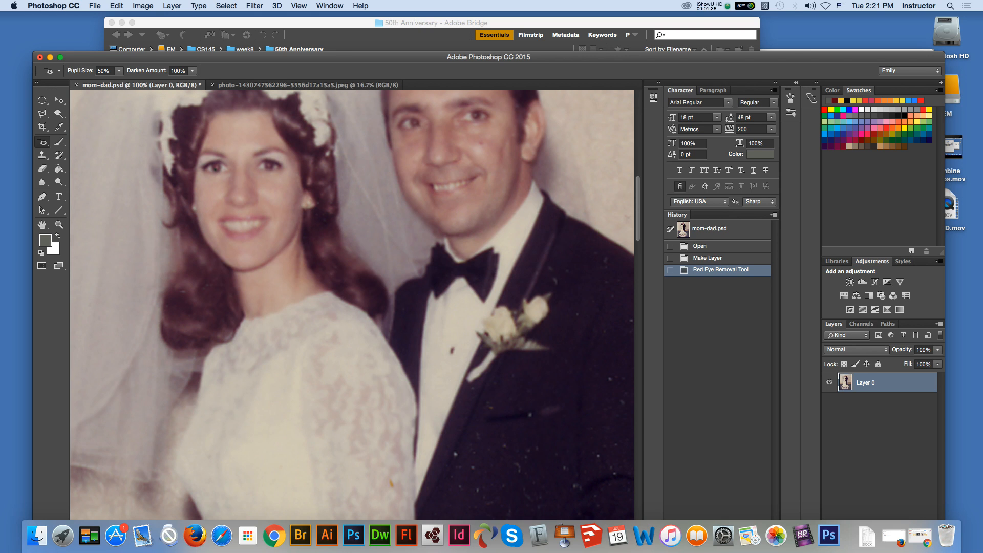
{"action": "left_click", "coordinate": [215, 165]}
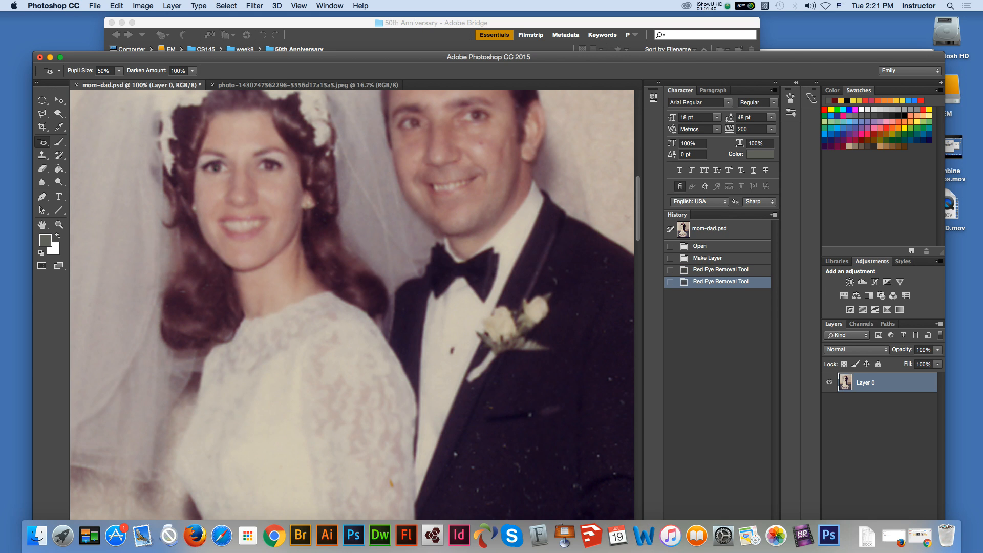
{"action": "left_click", "coordinate": [269, 166]}
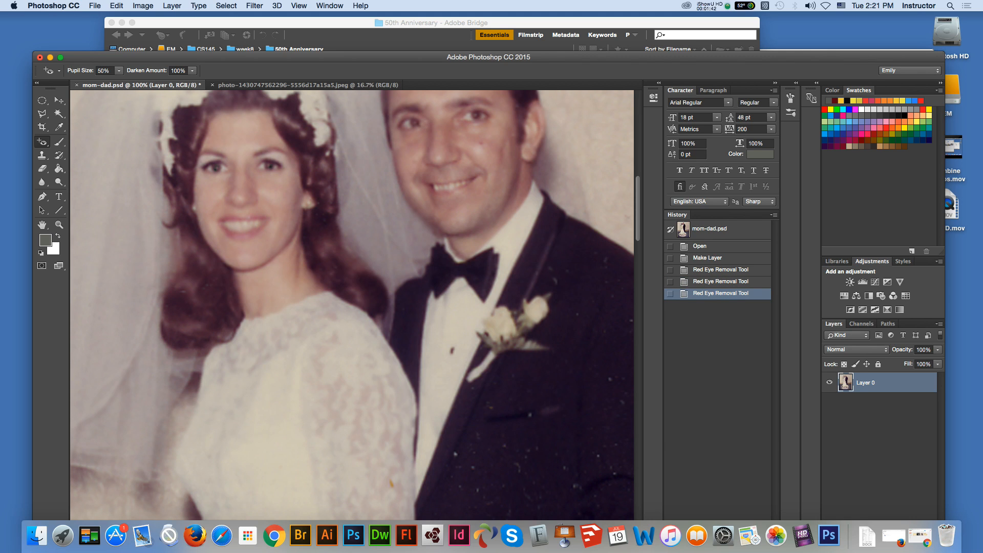
{"action": "left_click", "coordinate": [268, 164]}
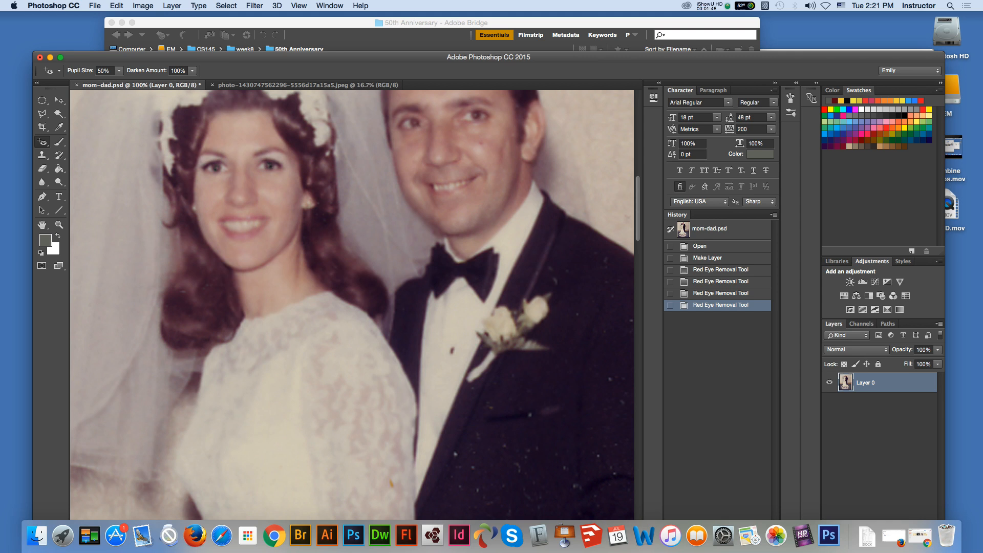
{"action": "left_click", "coordinate": [269, 164]}
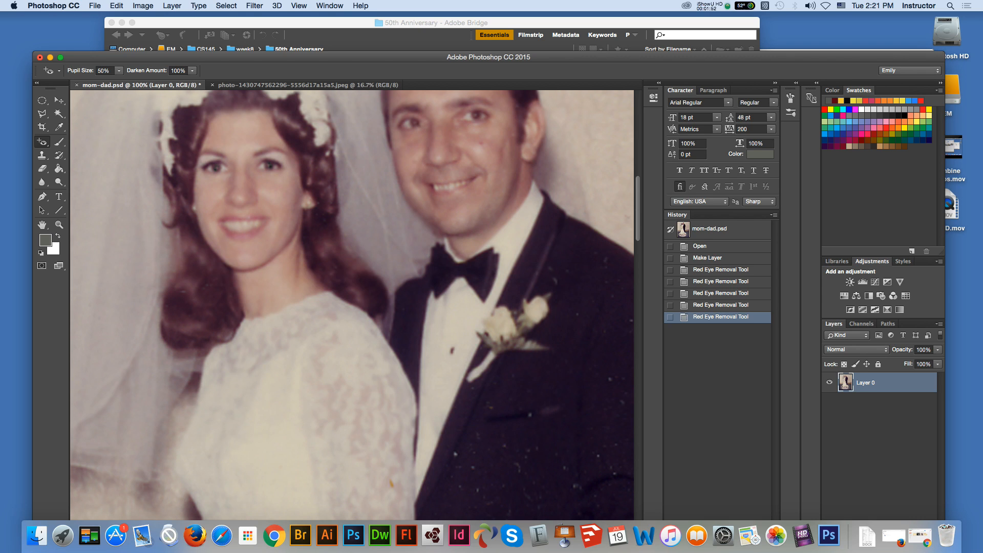
Step: Undo all the red eye corrections on the bride while keeping the Background converted to a layer
{"action": "key", "text": "super+alt+z"}
{"action": "key", "text": "super+alt+z"}
{"action": "key", "text": "super+alt+z"}
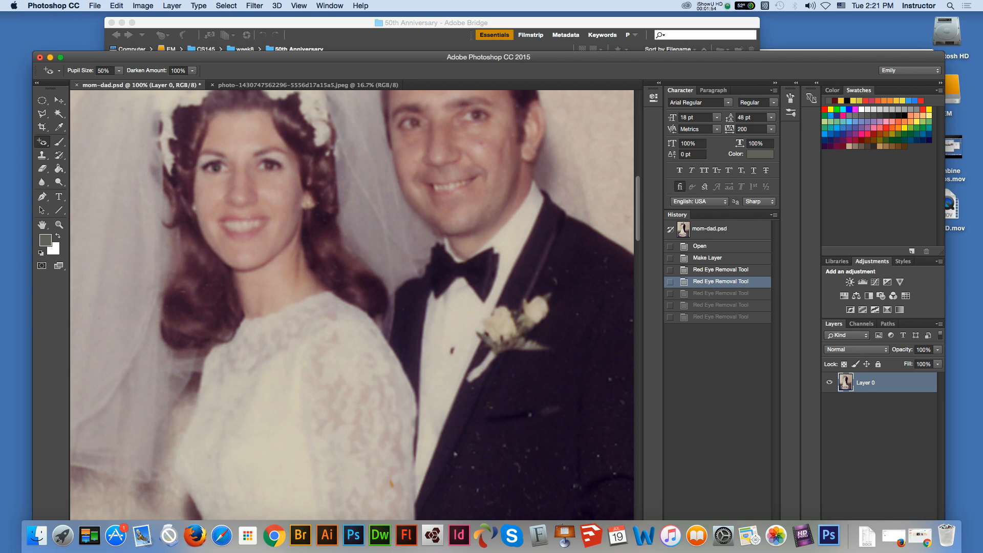
{"action": "key", "text": "super+alt+z"}
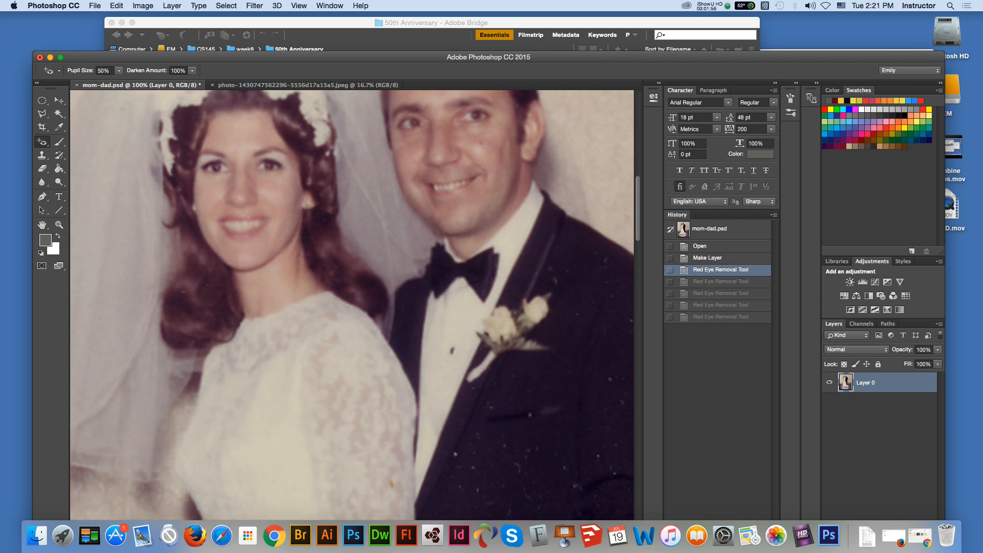
{"action": "key", "text": "super+alt+z"}
{"action": "key", "text": "super+alt+z"}
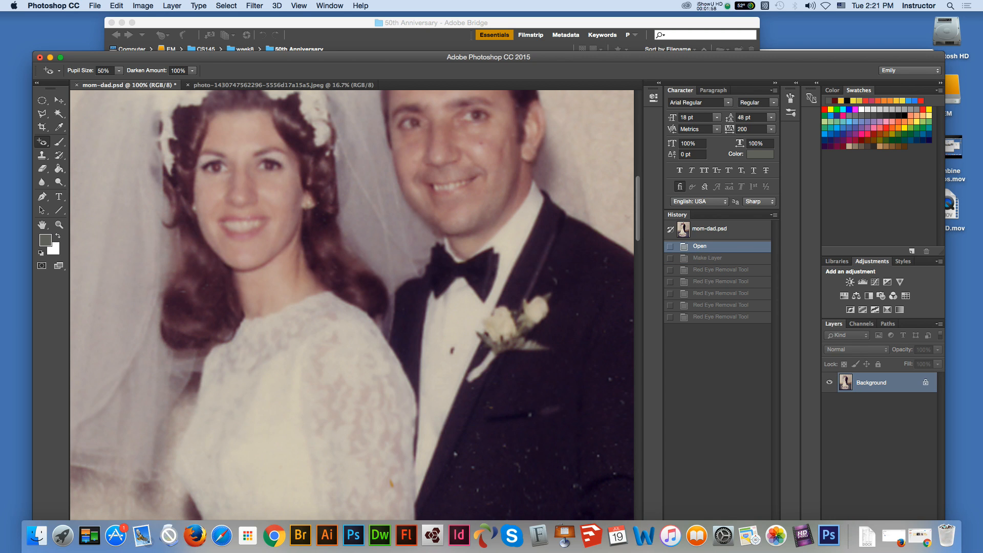
{"action": "key", "text": "super+shift+z"}
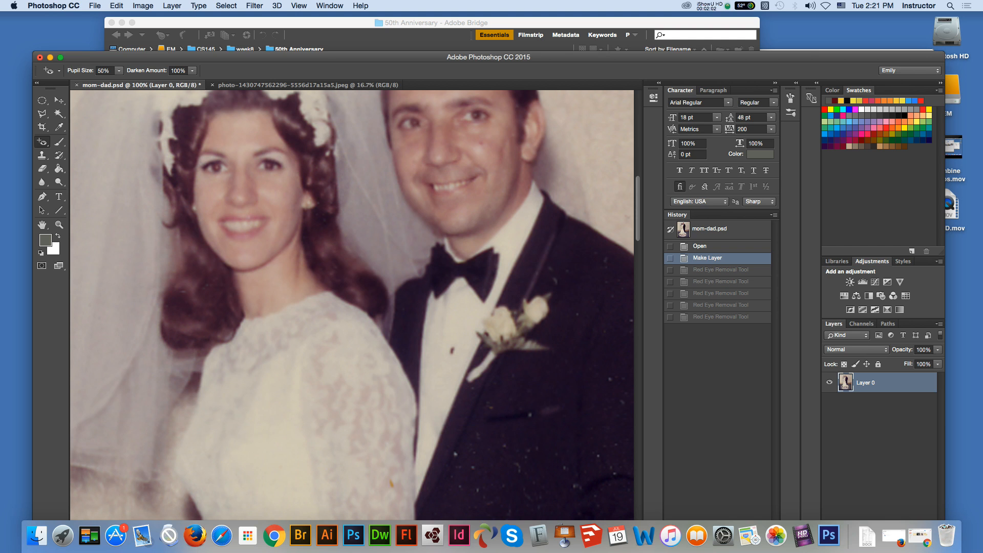
Step: Set the Red Eye Tool's darken amount to 85% for a close-up correction of the bride's eyes
{"action": "left_click", "coordinate": [59, 224]}
{"action": "left_click", "coordinate": [295, 150]}
{"action": "key", "text": "j"}
{"action": "left_click", "coordinate": [192, 71]}
{"action": "left_click_drag", "start_coordinate": [193, 81], "coordinate": [186, 81]}
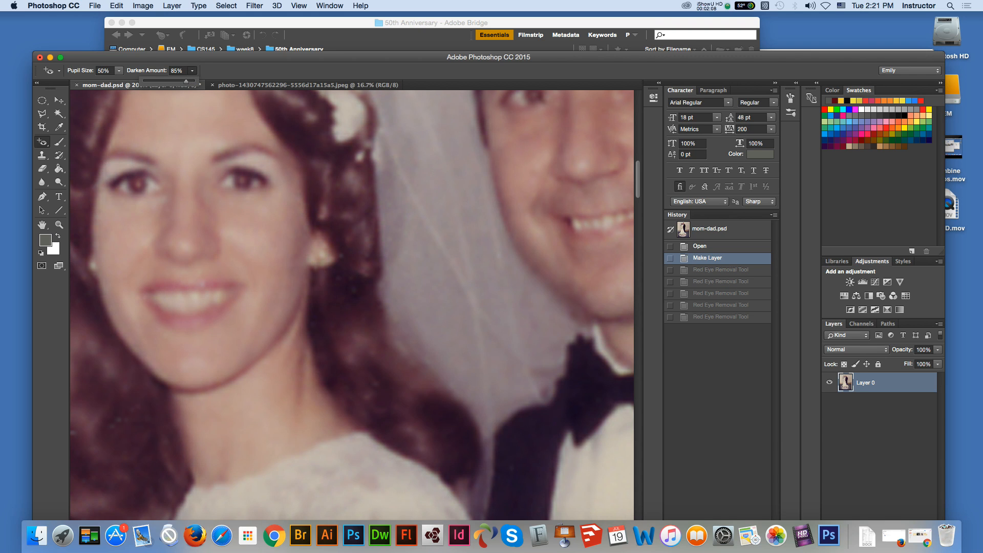
{"action": "key", "text": "Return"}
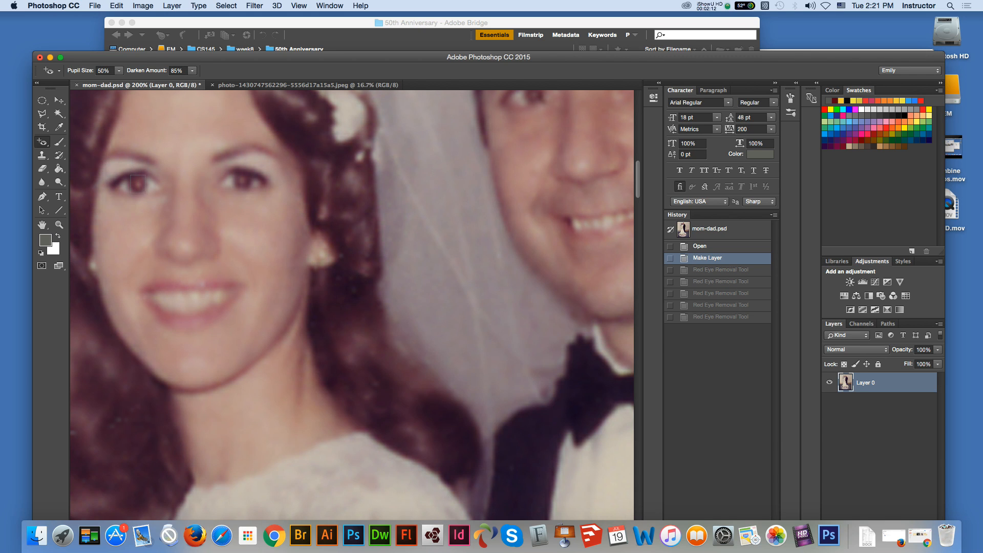
Step: Remove the red tint from both of the bride's pupils with the Red Eye Tool
{"action": "left_click_drag", "start_coordinate": [145, 185], "coordinate": [146, 186]}
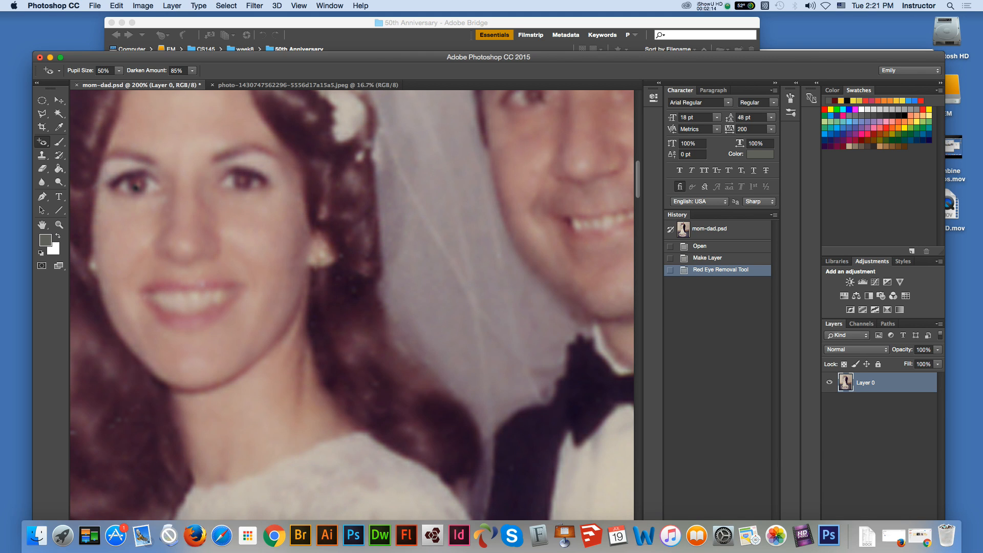
{"action": "left_click", "coordinate": [137, 185]}
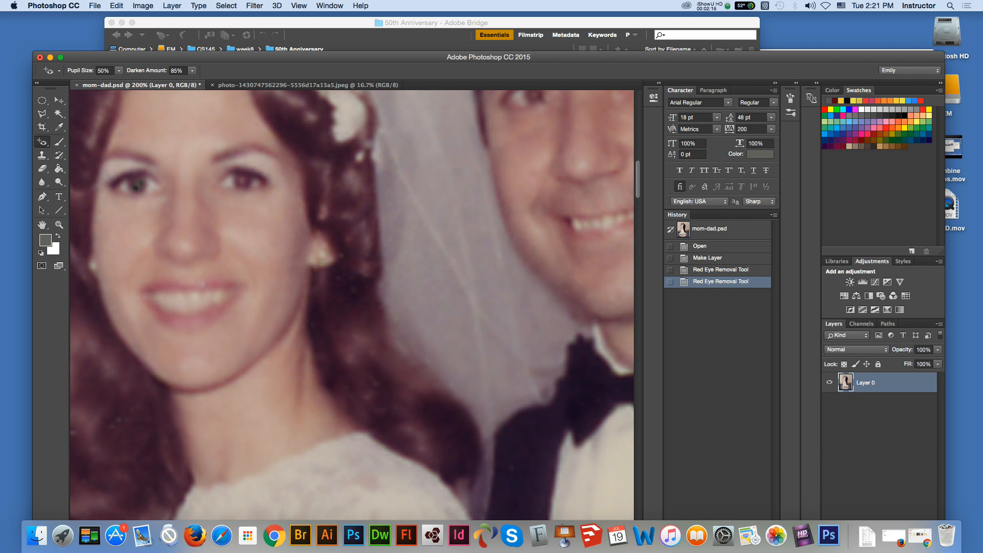
{"action": "left_click", "coordinate": [243, 180]}
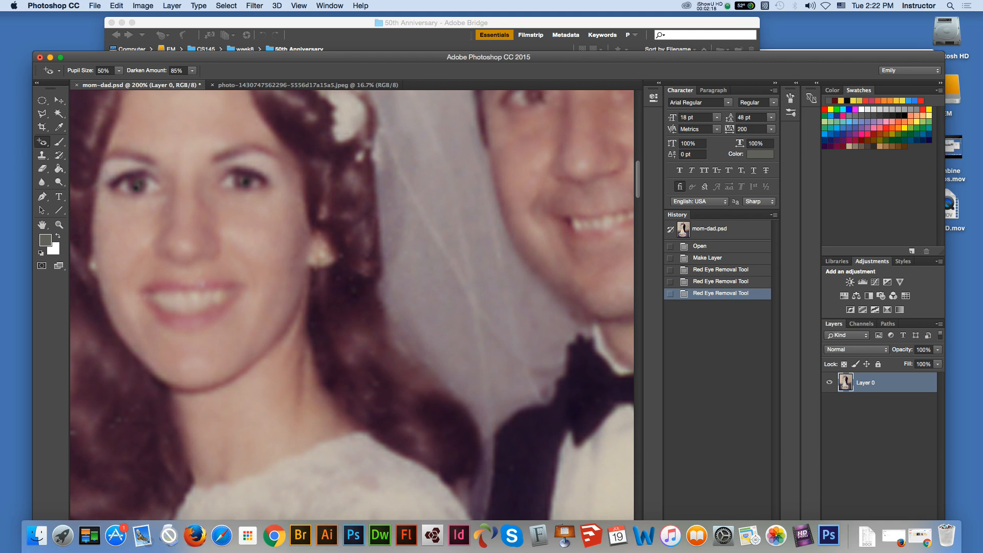
{"action": "left_click", "coordinate": [239, 178]}
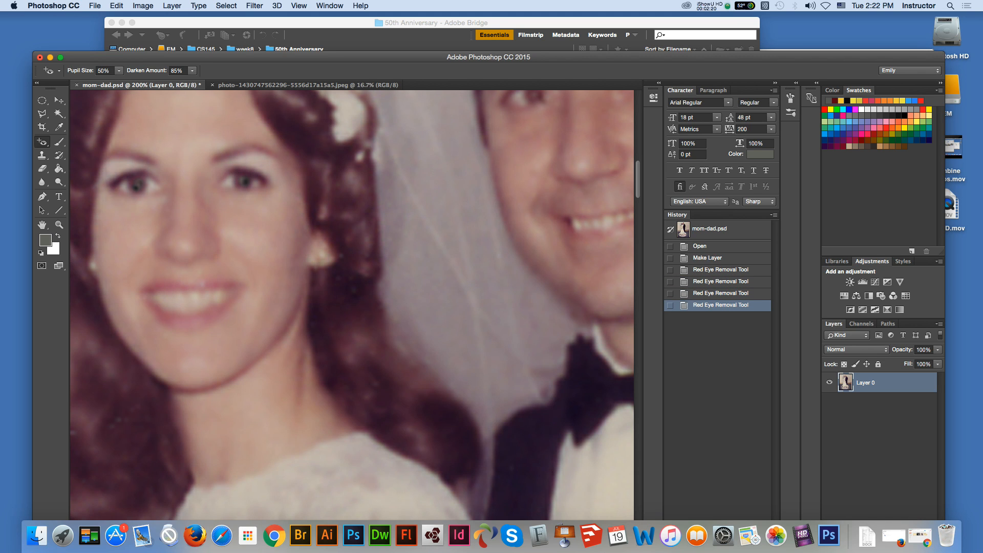
Step: Undo all four Red Eye Tool corrections on the bride, back to the Make Layer state
{"action": "left_click", "coordinate": [59, 100]}
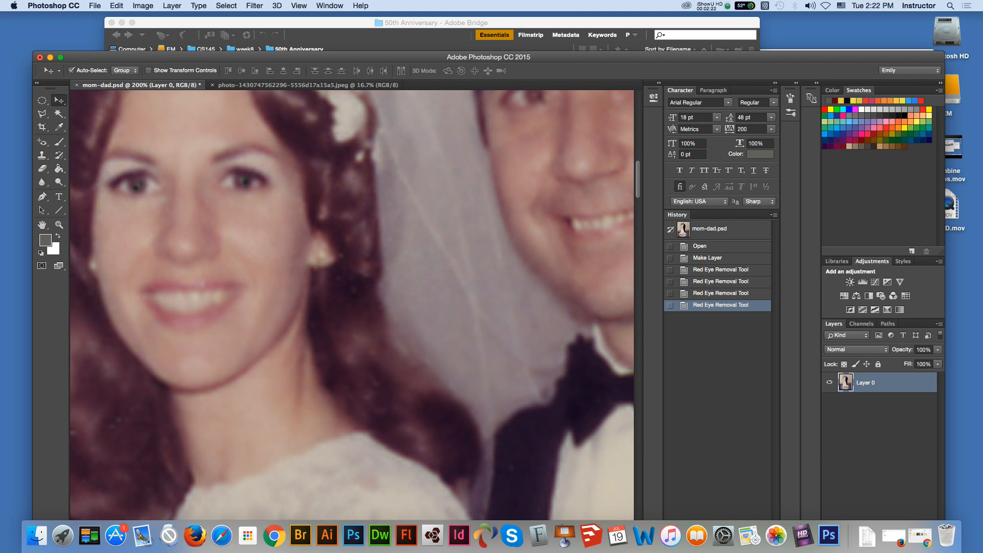
{"action": "key", "text": "super+minus"}
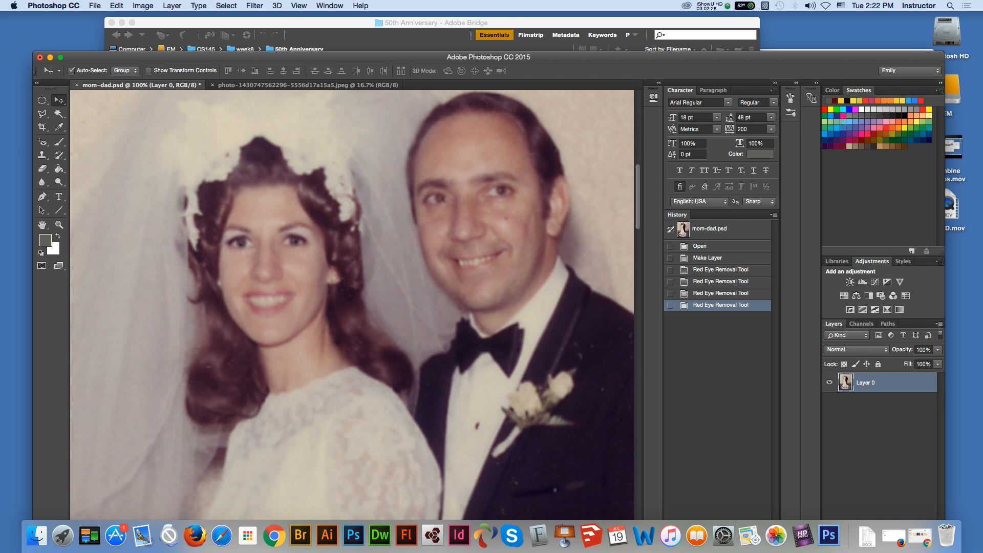
{"action": "key", "text": "alt+super+z"}
{"action": "key", "text": "alt+super+z"}
{"action": "key", "text": "alt+super+z"}
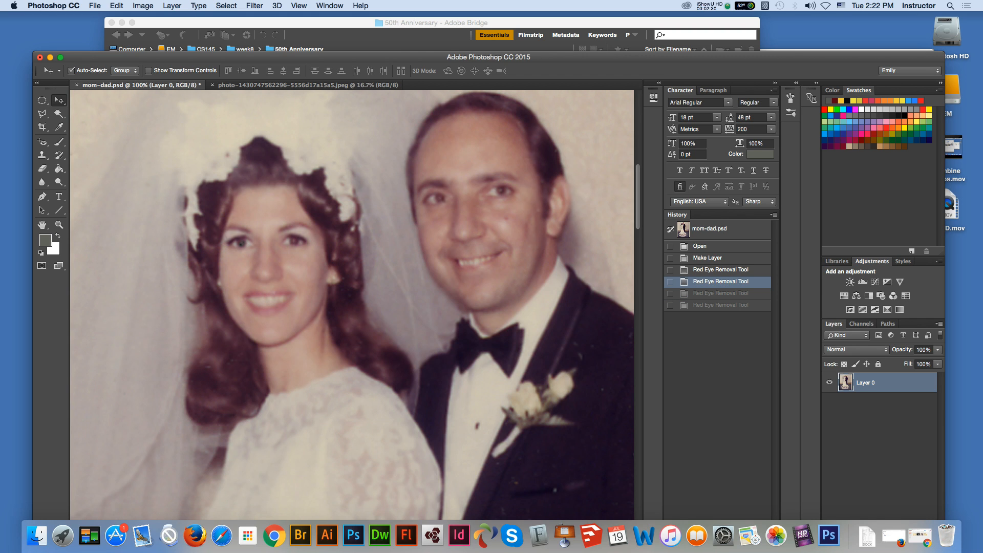
{"action": "key", "text": "alt+super+z"}
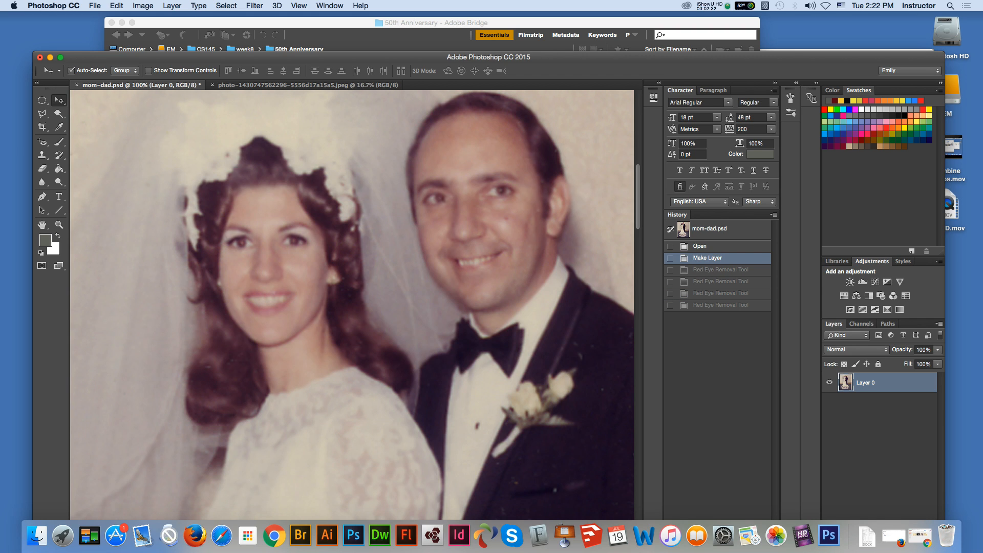
Step: Set the Red Eye Tool's darken amount to 65% and apply it to both of the bride's eyes
{"action": "key", "text": "z"}
{"action": "left_click", "coordinate": [306, 231]}
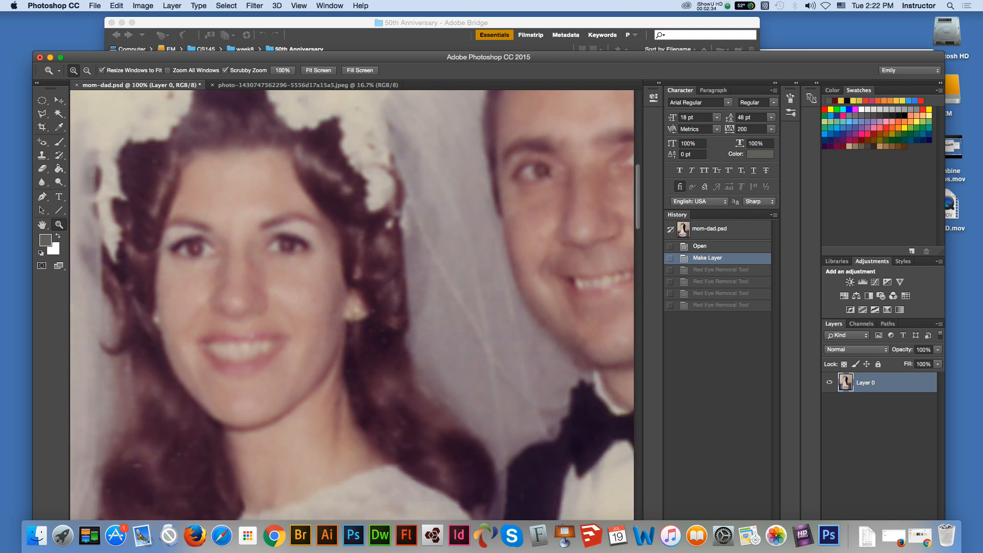
{"action": "key", "text": "j"}
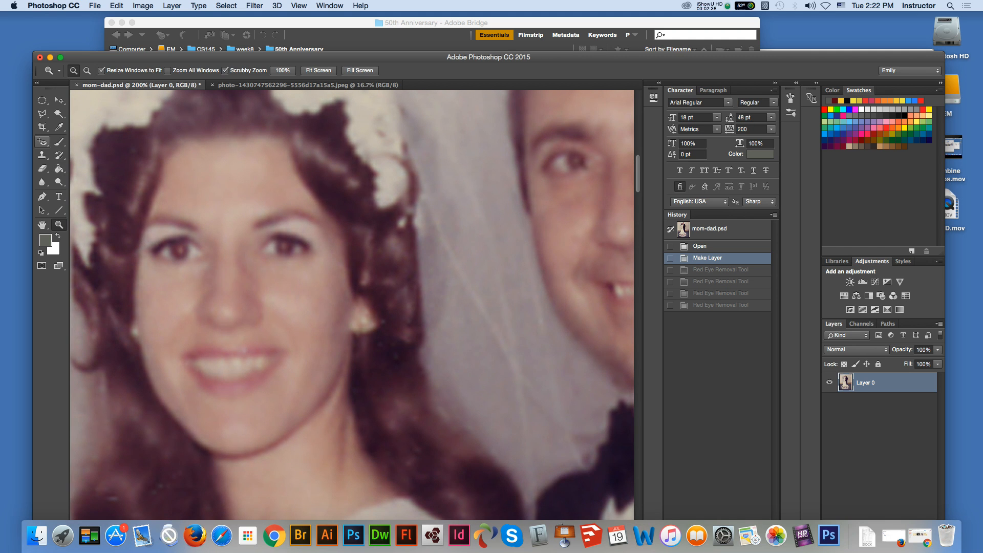
{"action": "left_click", "coordinate": [192, 71]}
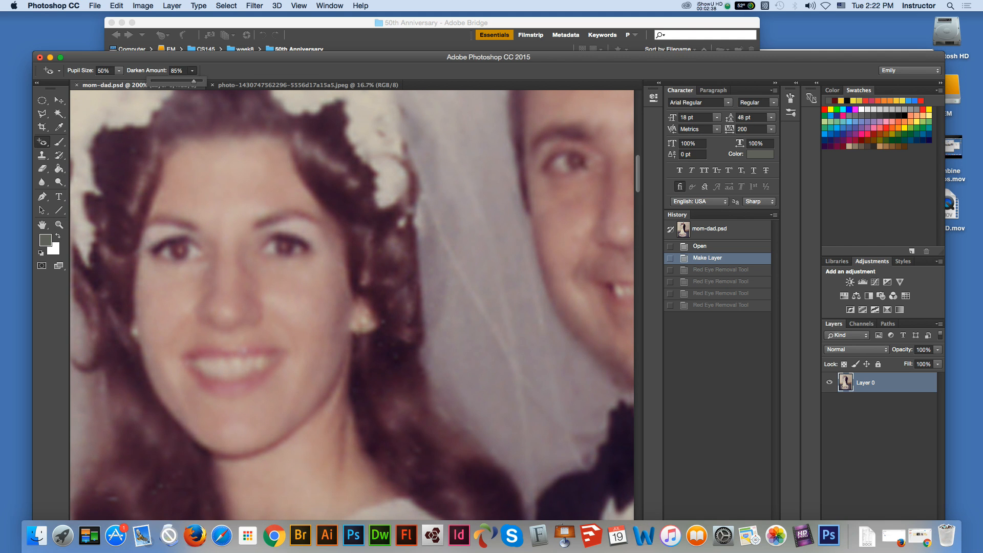
{"action": "left_click_drag", "start_coordinate": [193, 81], "coordinate": [185, 81]}
{"action": "key", "text": "Return"}
{"action": "left_click", "coordinate": [176, 249]}
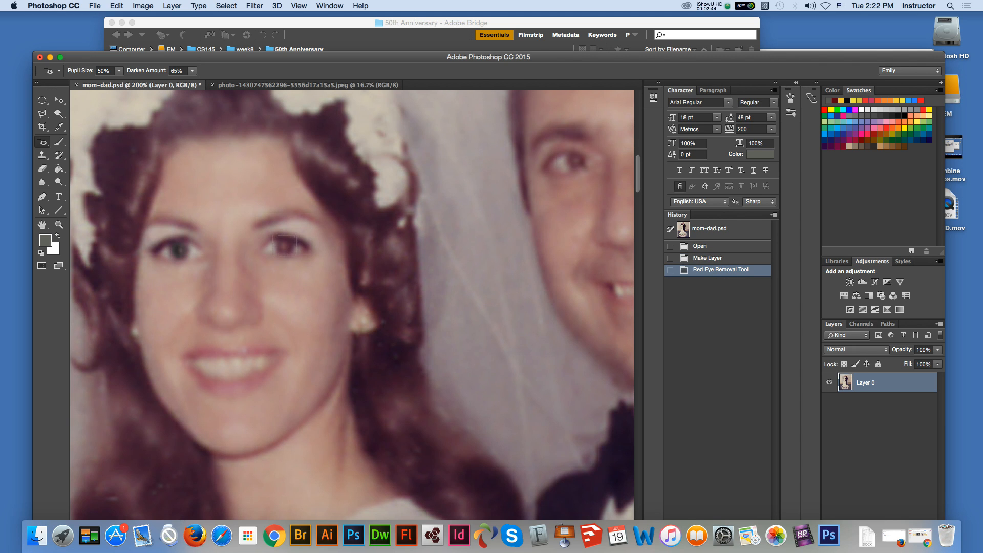
{"action": "left_click", "coordinate": [287, 245]}
Step: Select the wall and floor background around the couple with the Quick Selection Tool
{"action": "left_click", "coordinate": [59, 100]}
{"action": "key", "text": "super+minus"}
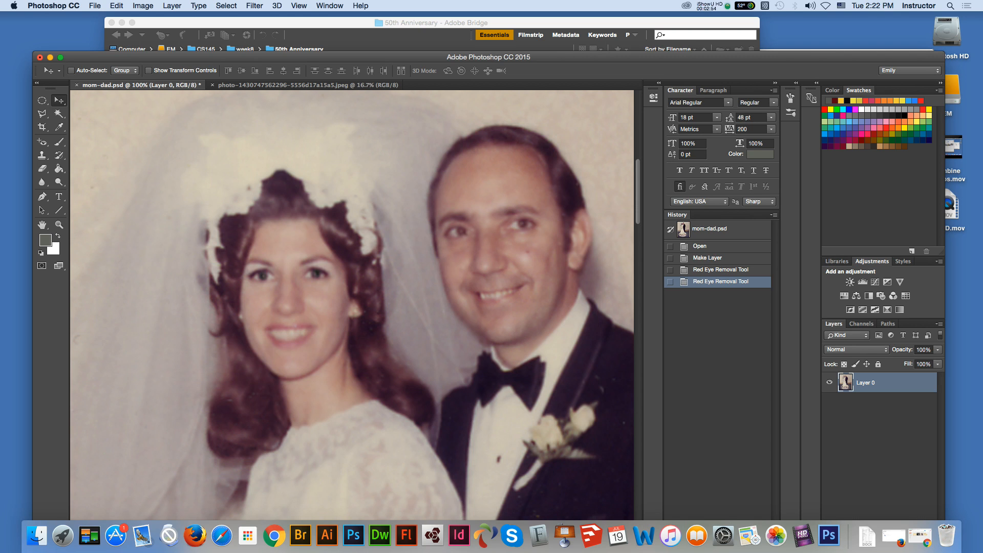
{"action": "key", "text": "super+minus"}
{"action": "key", "text": "super+minus"}
{"action": "key", "text": "super+minus"}
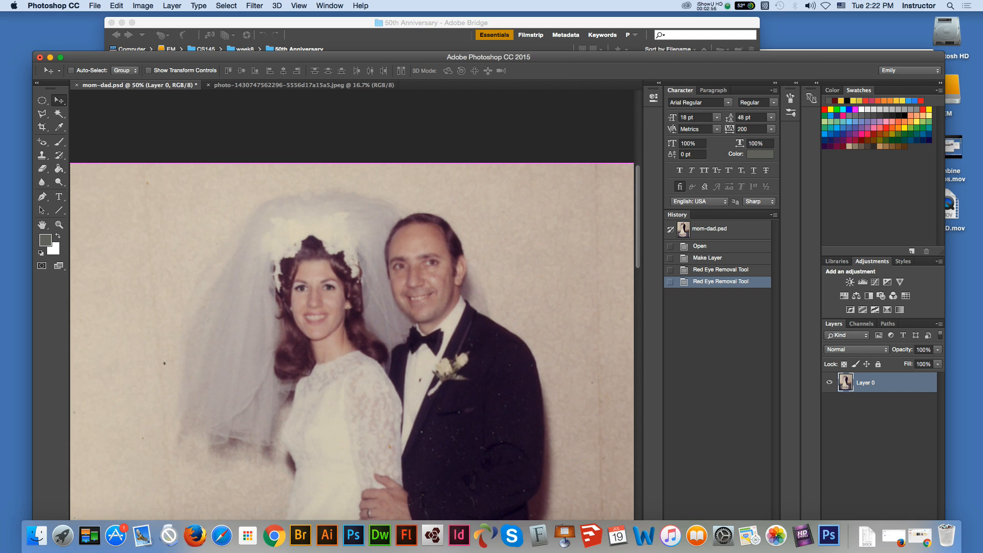
{"action": "key", "text": "super+minus"}
{"action": "key", "text": "super+minus"}
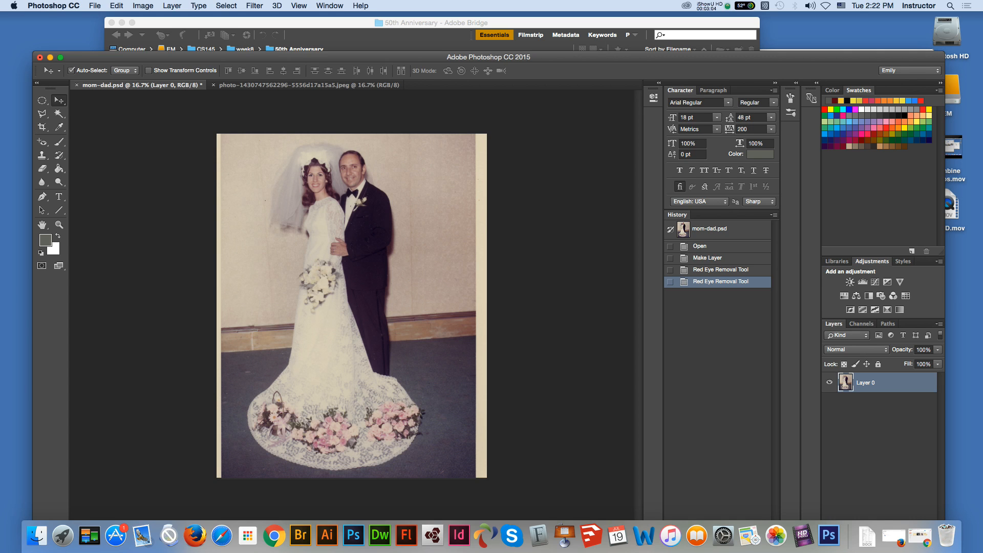
{"action": "left_click", "coordinate": [59, 113]}
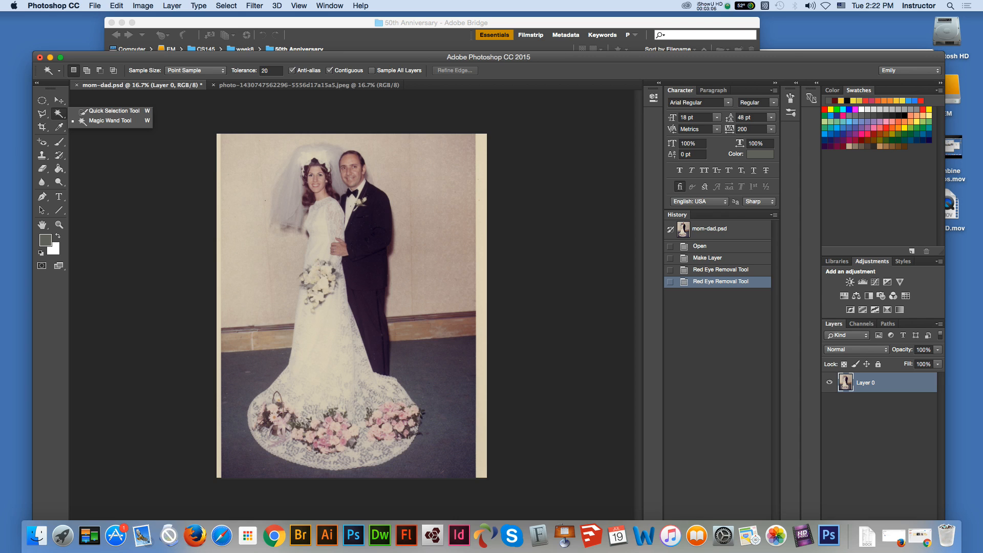
{"action": "left_click", "coordinate": [110, 110]}
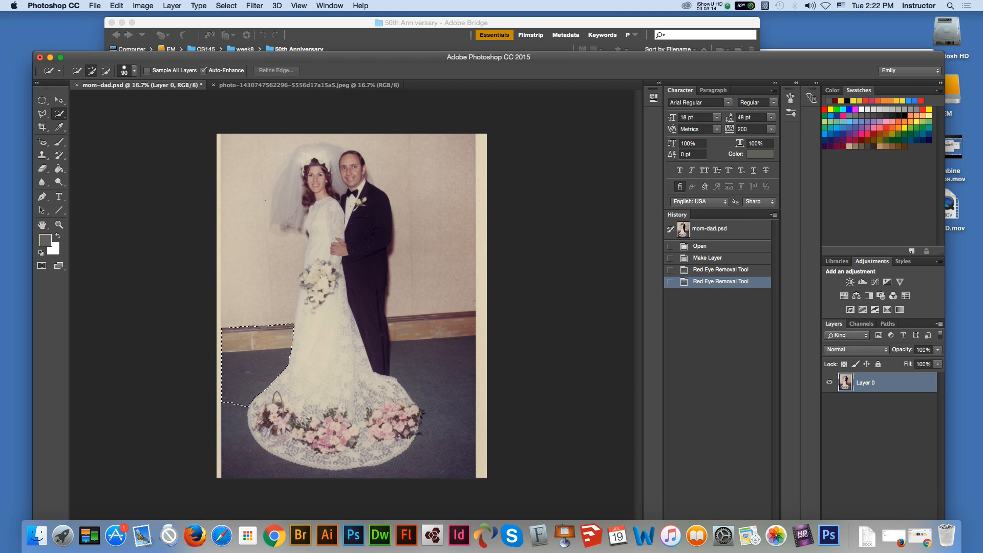
{"action": "mouse_move", "coordinate": [261, 323]}
{"action": "left_mouse_down"}
{"action": "mouse_move", "coordinate": [256, 221]}
{"action": "mouse_move", "coordinate": [269, 159]}
{"action": "mouse_move", "coordinate": [328, 141]}
{"action": "mouse_move", "coordinate": [397, 153]}
{"action": "mouse_move", "coordinate": [390, 251]}
{"action": "mouse_move", "coordinate": [451, 339]}
{"action": "mouse_move", "coordinate": [402, 385]}
{"action": "left_mouse_up"}
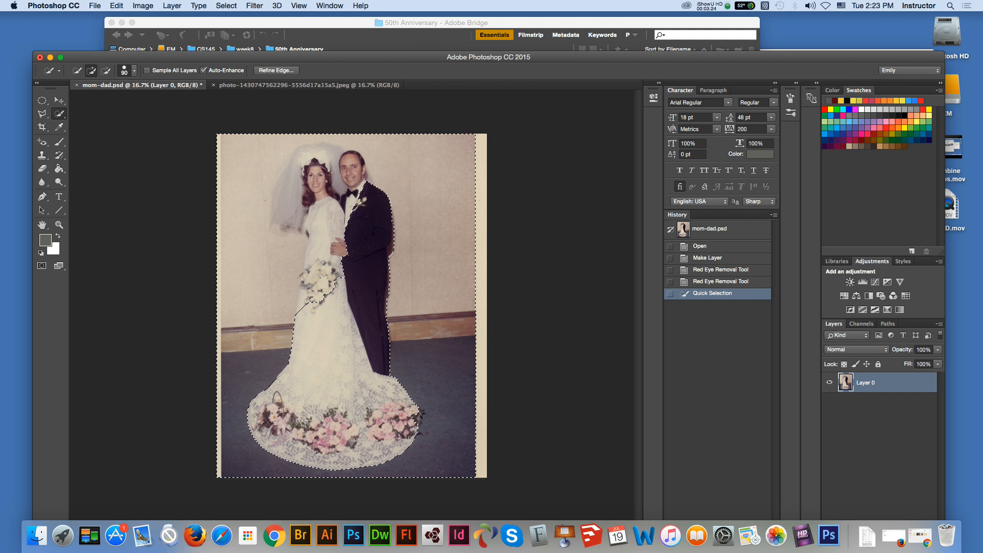
Step: Subtract the groom's head and the bride's veil, dress and bouquet from the background selection
{"action": "key", "text": "z"}
{"action": "left_click", "coordinate": [369, 240]}
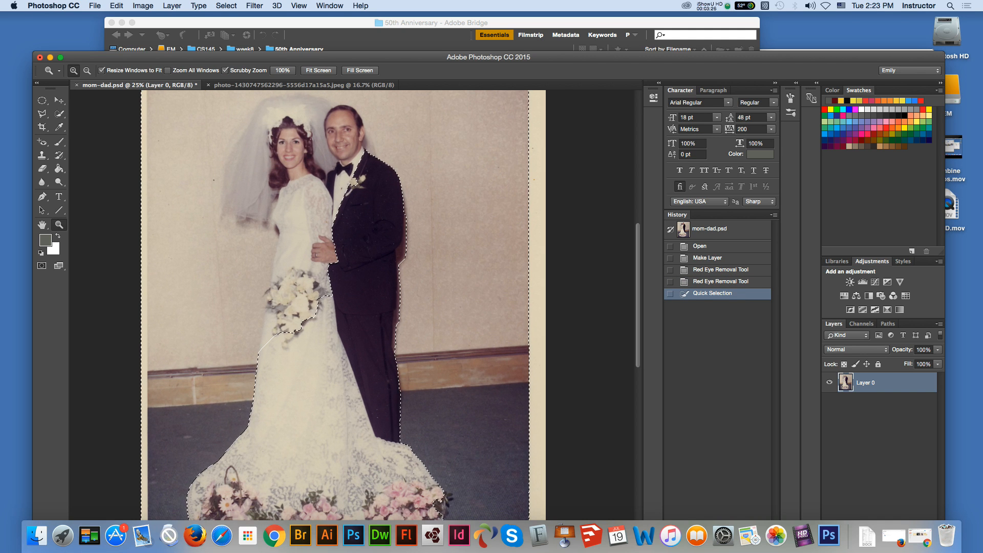
{"action": "left_click", "coordinate": [42, 224]}
{"action": "left_click_drag", "start_coordinate": [327, 256], "coordinate": [335, 308]}
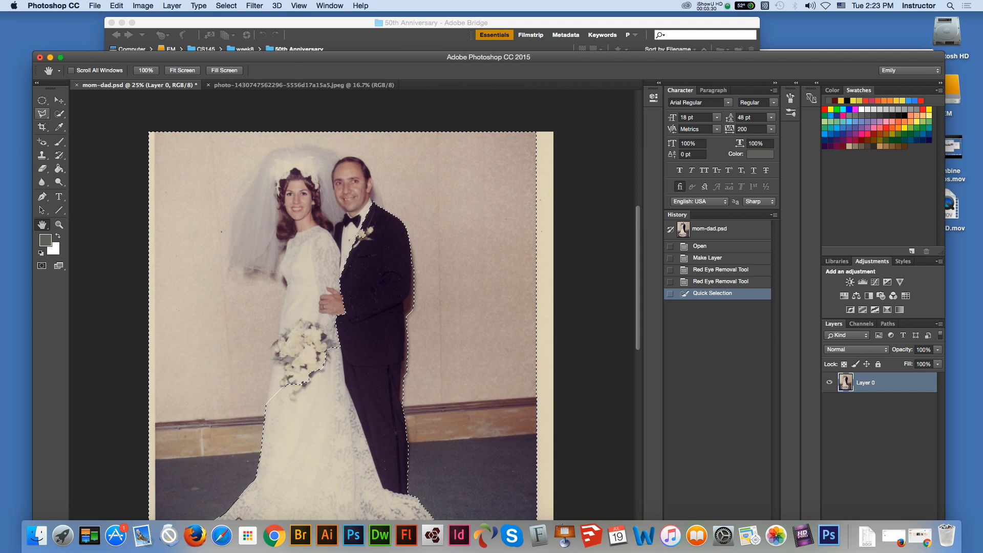
{"action": "key", "text": "w"}
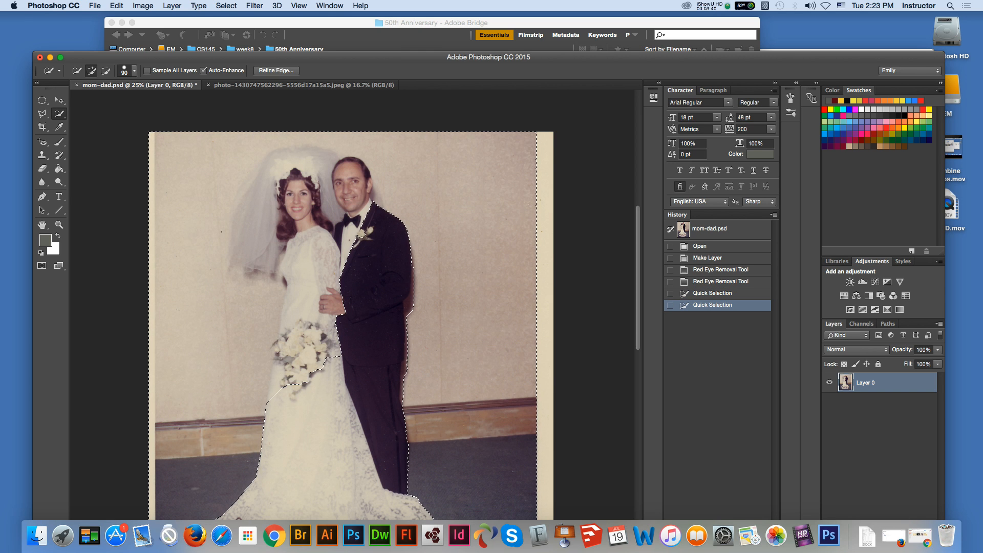
{"action": "key", "text": "alt"}
{"action": "left_click_drag", "start_coordinate": [352, 183], "coordinate": [350, 166]}
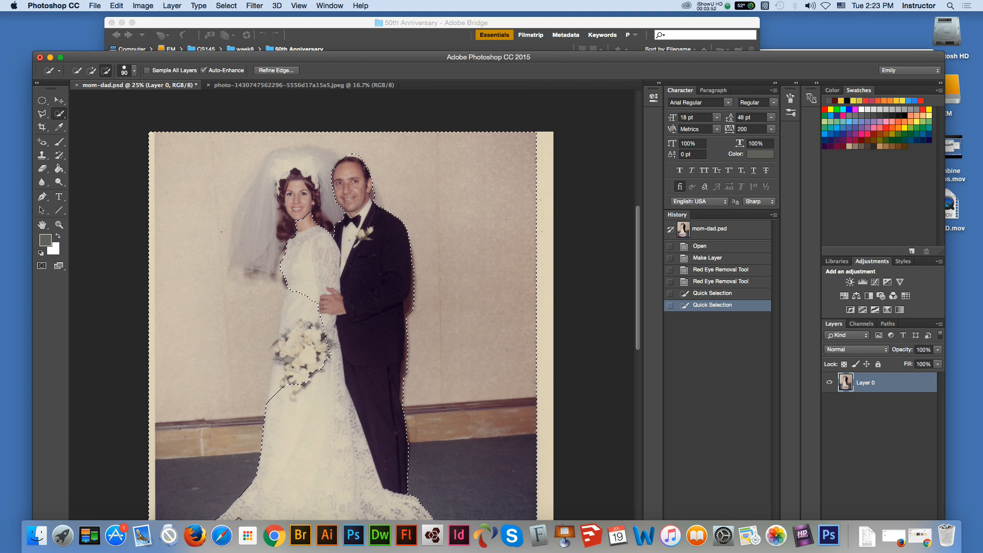
{"action": "mouse_move", "coordinate": [318, 154]}
{"action": "left_mouse_down"}
{"action": "mouse_move", "coordinate": [276, 159]}
{"action": "mouse_move", "coordinate": [254, 212]}
{"action": "mouse_move", "coordinate": [240, 212]}
{"action": "mouse_move", "coordinate": [246, 262]}
{"action": "mouse_move", "coordinate": [267, 271]}
{"action": "mouse_move", "coordinate": [250, 272]}
{"action": "mouse_move", "coordinate": [284, 302]}
{"action": "mouse_move", "coordinate": [307, 347]}
{"action": "mouse_move", "coordinate": [302, 371]}
{"action": "mouse_move", "coordinate": [287, 352]}
{"action": "left_mouse_up"}
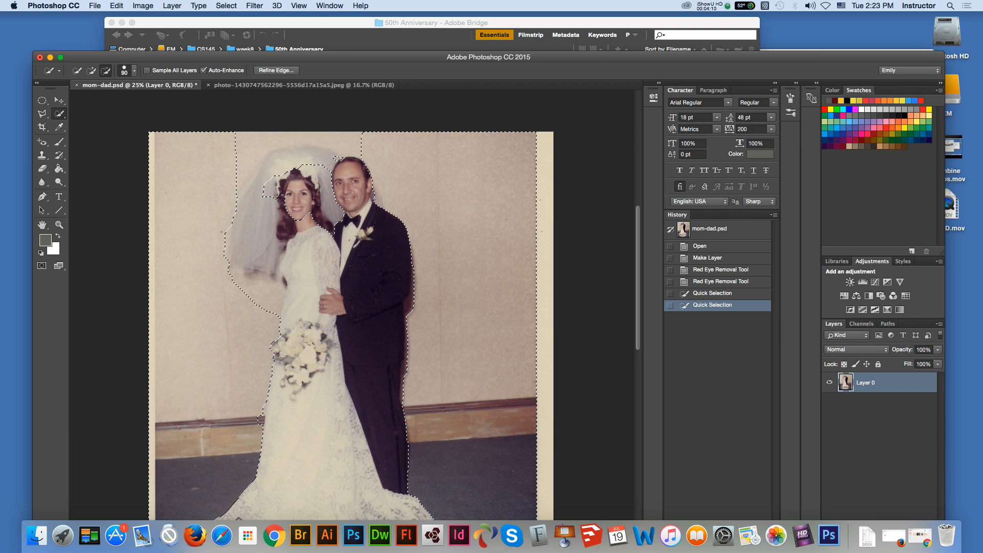
Step: Add the wall areas around the veil and above the couple's heads back to the selection, reducing the brush size to 45
{"action": "left_click_drag", "start_coordinate": [302, 382], "coordinate": [304, 382]}
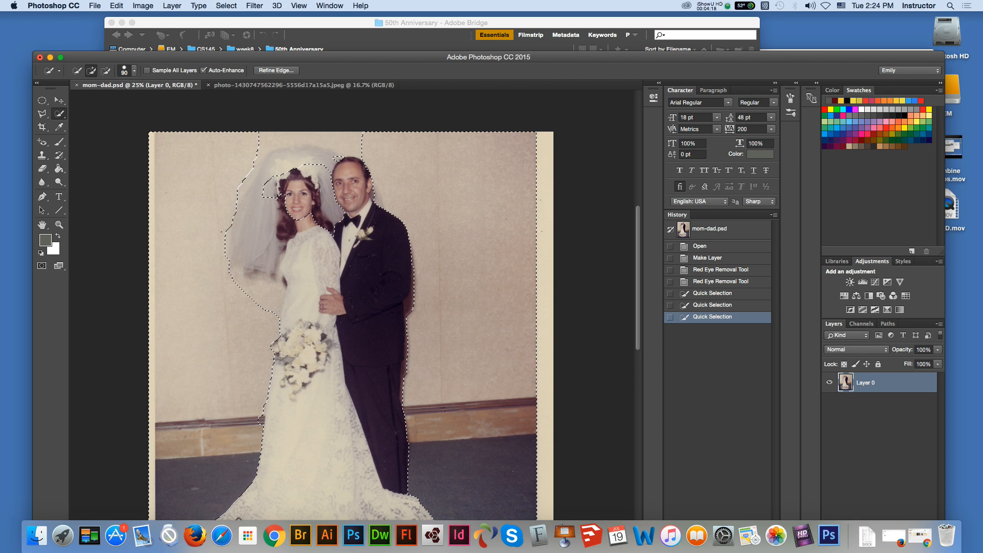
{"action": "left_click", "coordinate": [339, 158]}
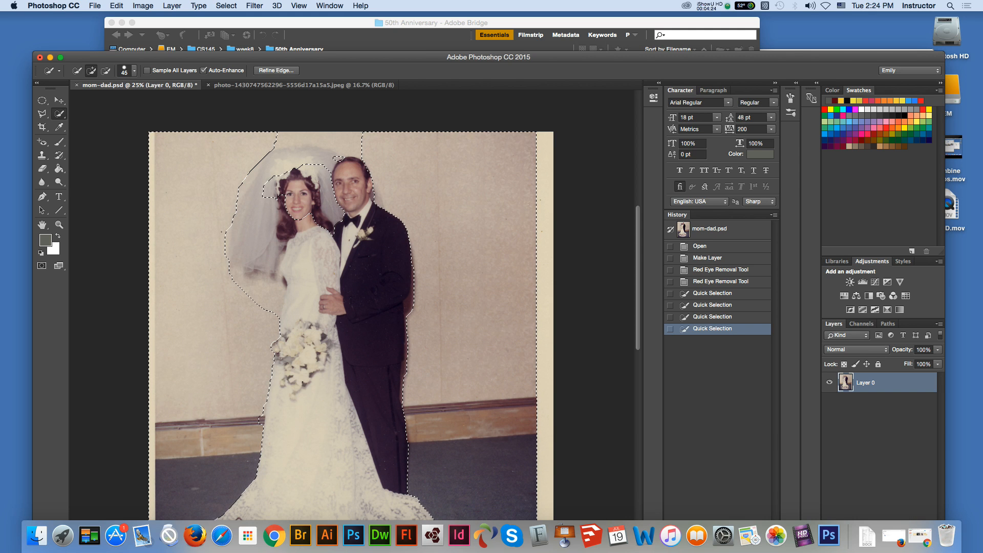
{"action": "left_click", "coordinate": [339, 159]}
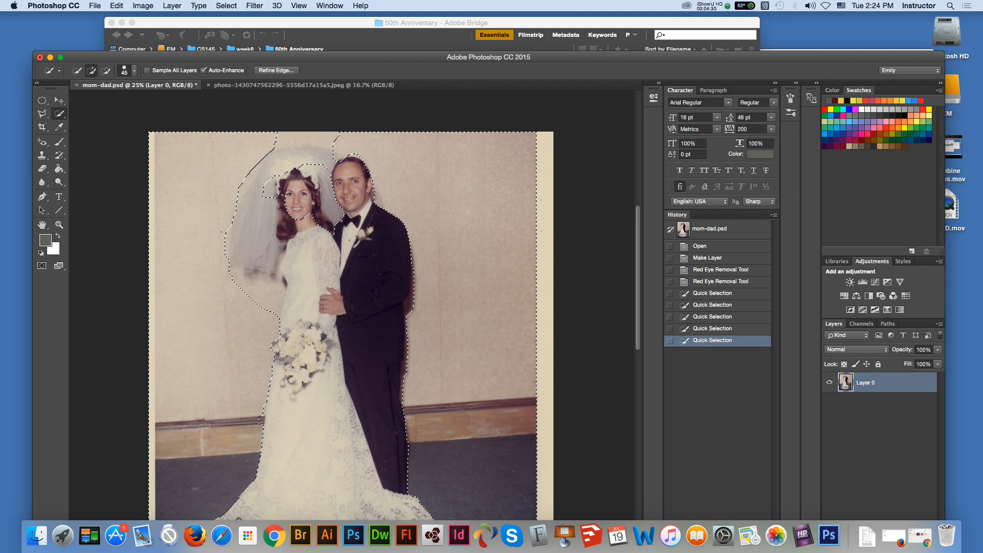
{"action": "left_click", "coordinate": [337, 158]}
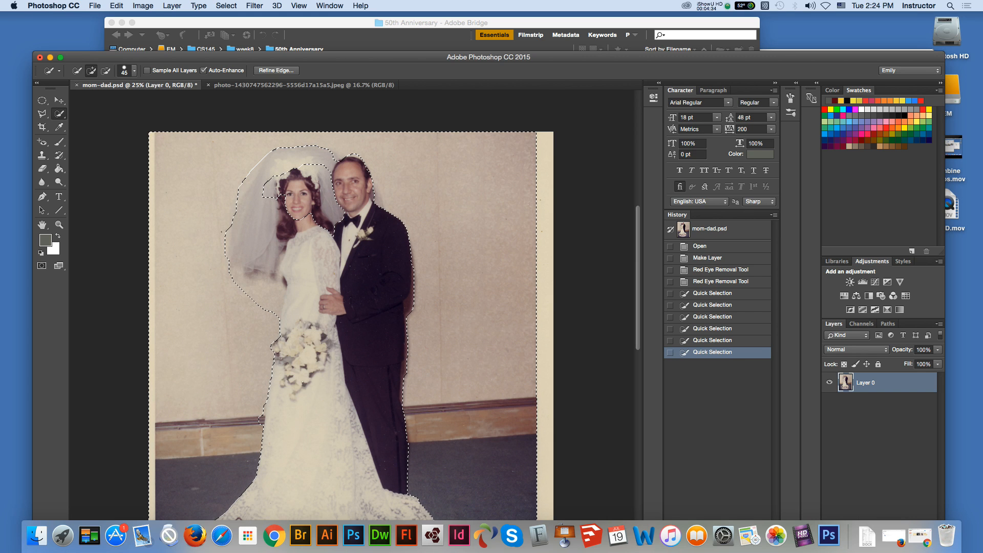
{"action": "left_click", "coordinate": [265, 150]}
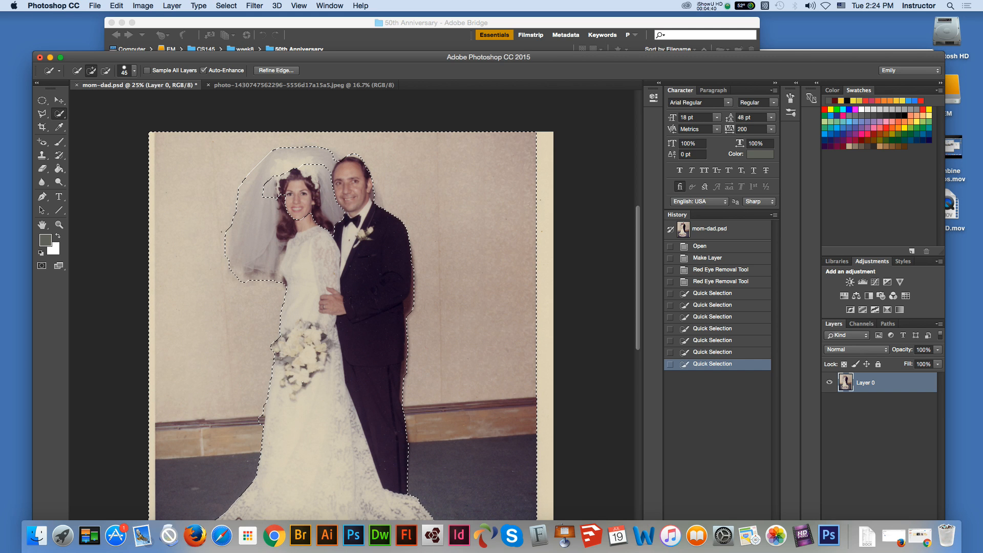
{"action": "left_click", "coordinate": [235, 280]}
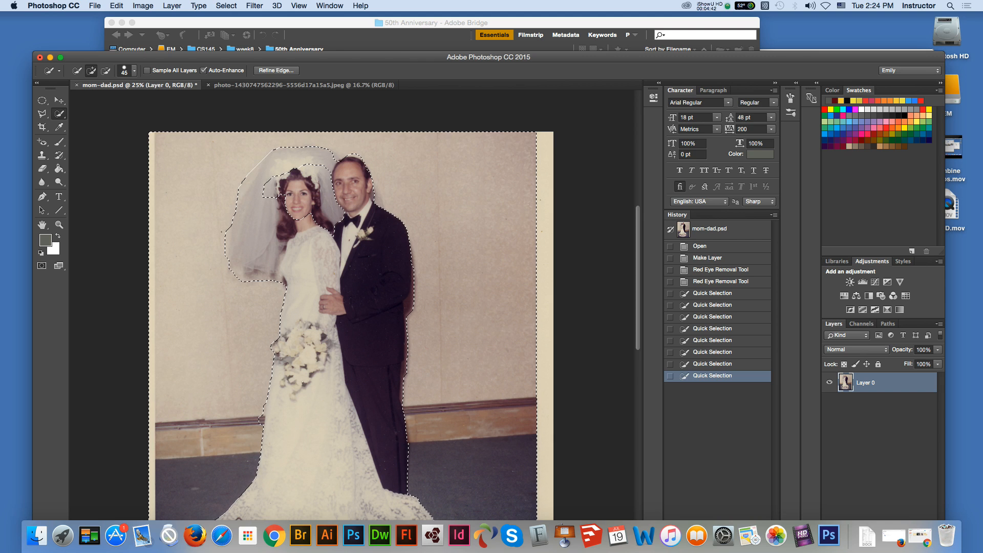
Step: Remove the bride's face and headpiece from the background selection and refine its edge along the bouquet and dress
{"action": "key", "text": "alt"}
{"action": "left_click_drag", "start_coordinate": [281, 197], "coordinate": [313, 204]}
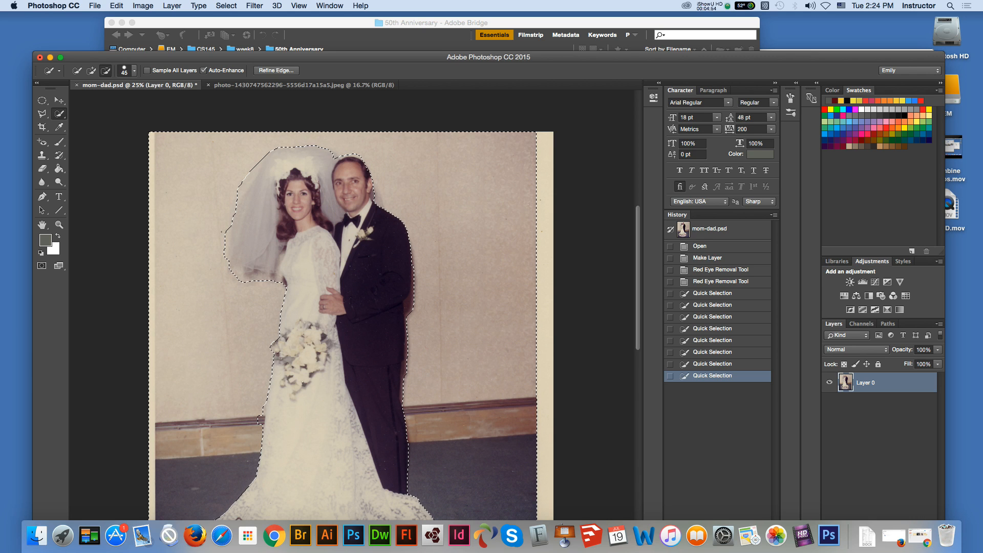
{"action": "left_click", "coordinate": [304, 383]}
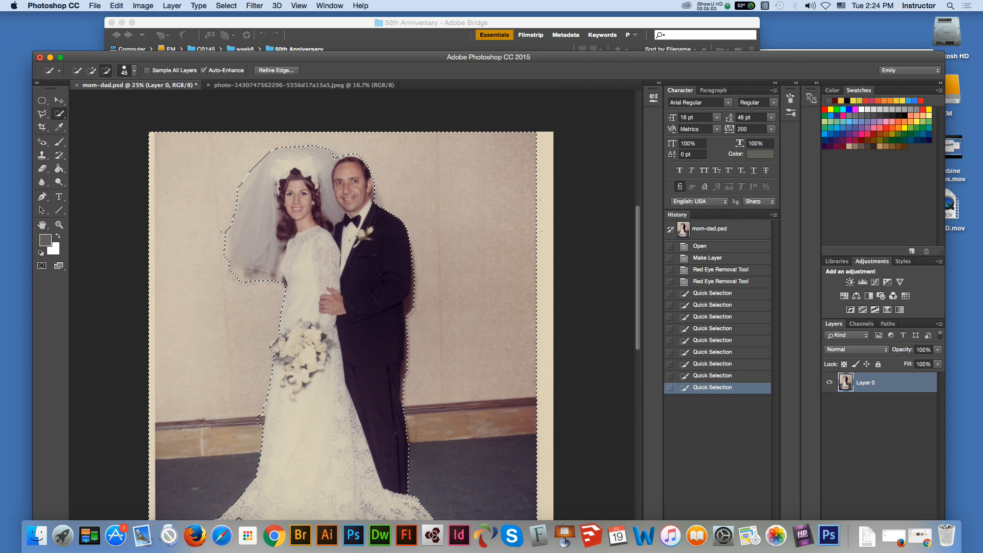
{"action": "left_click", "coordinate": [303, 383], "text": "alt"}
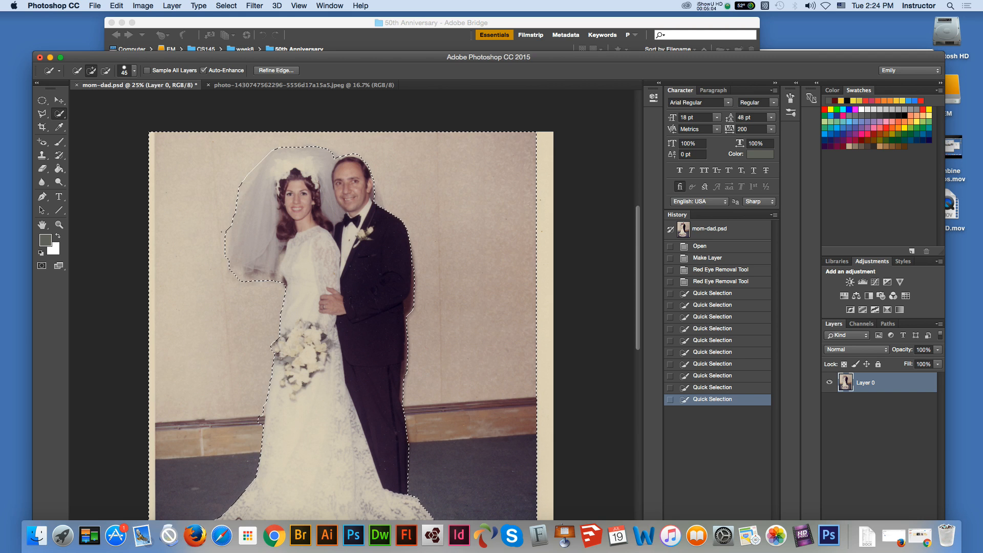
{"action": "key", "text": "alt"}
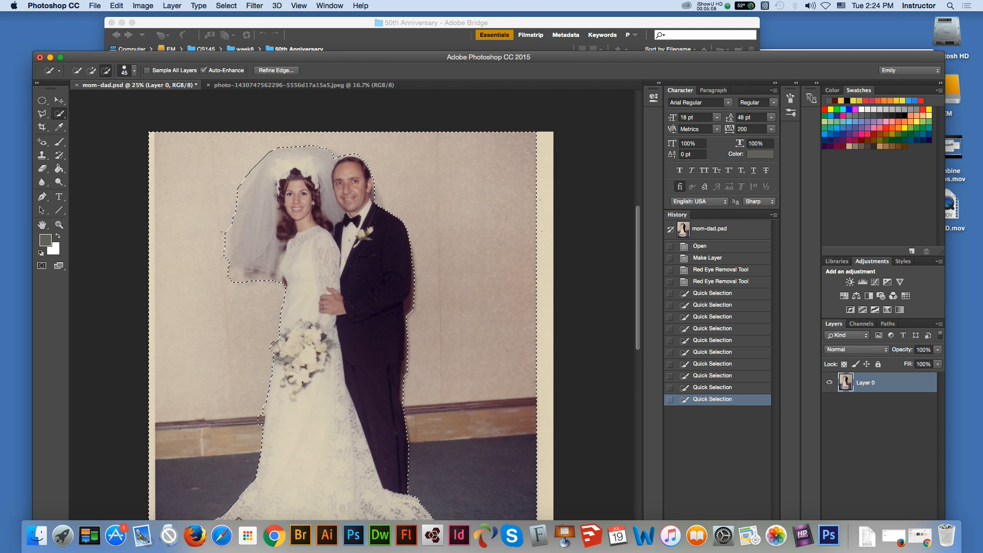
{"action": "left_click", "coordinate": [303, 382], "text": "alt"}
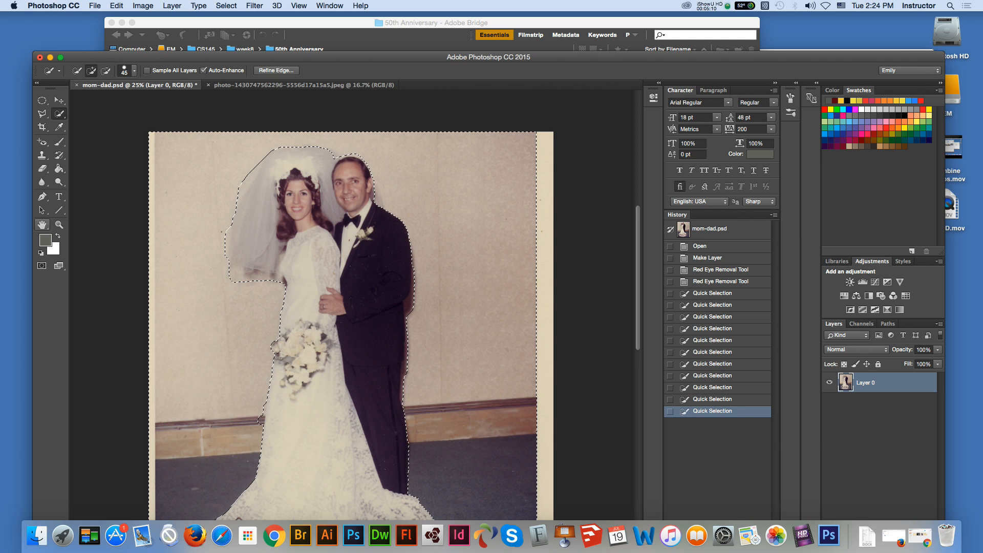
Step: Subtract the flowers and dark leaves at the right edge of the bride's train from the background selection with the Quick Selection Tool
{"action": "key", "text": "space"}
{"action": "left_click_drag", "start_coordinate": [303, 382], "coordinate": [300, 243]}
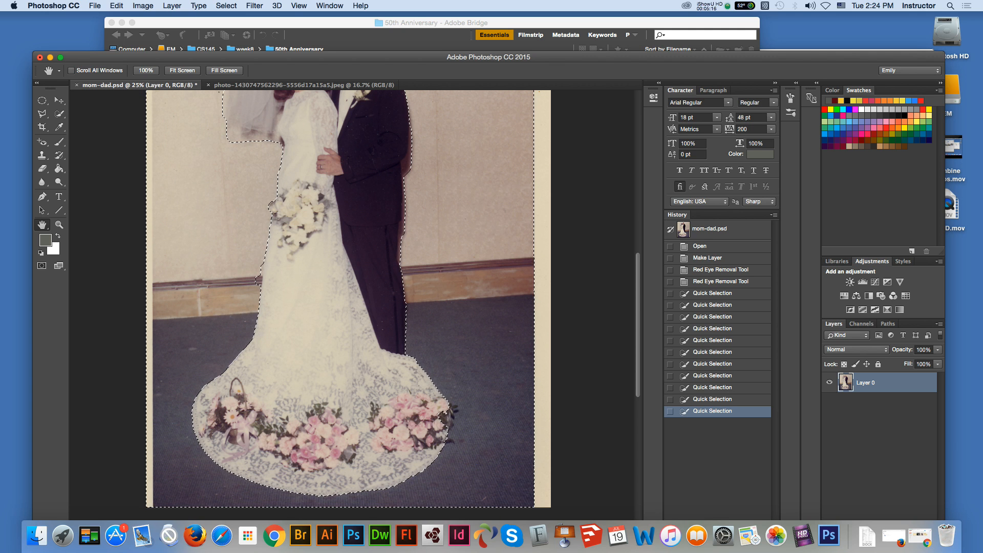
{"action": "left_click", "coordinate": [60, 114]}
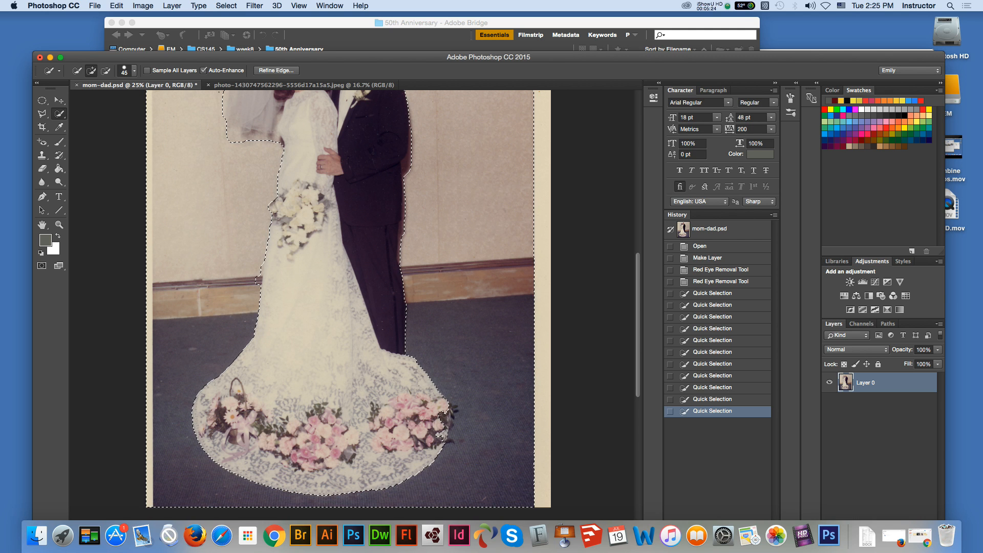
{"action": "left_click", "coordinate": [439, 424]}
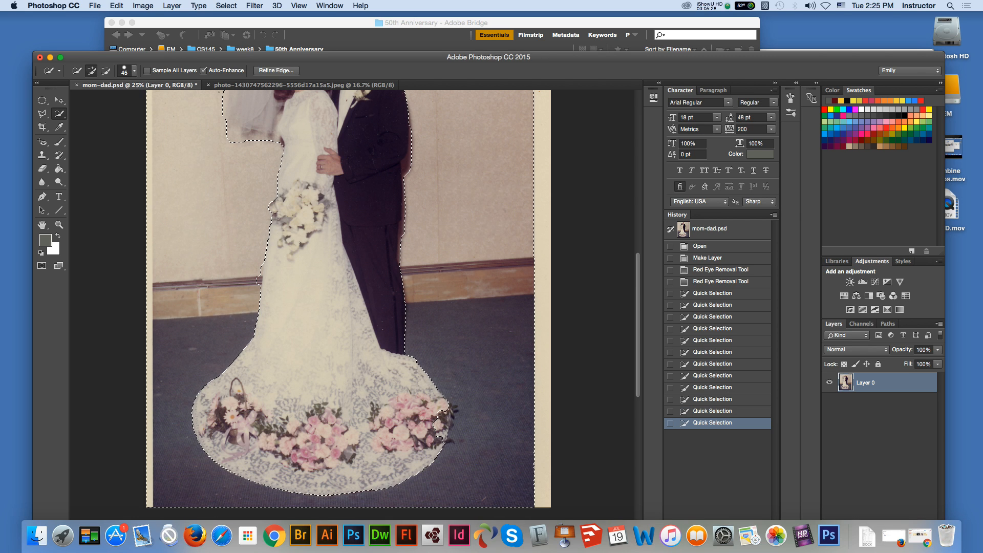
{"action": "left_click", "coordinate": [432, 409]}
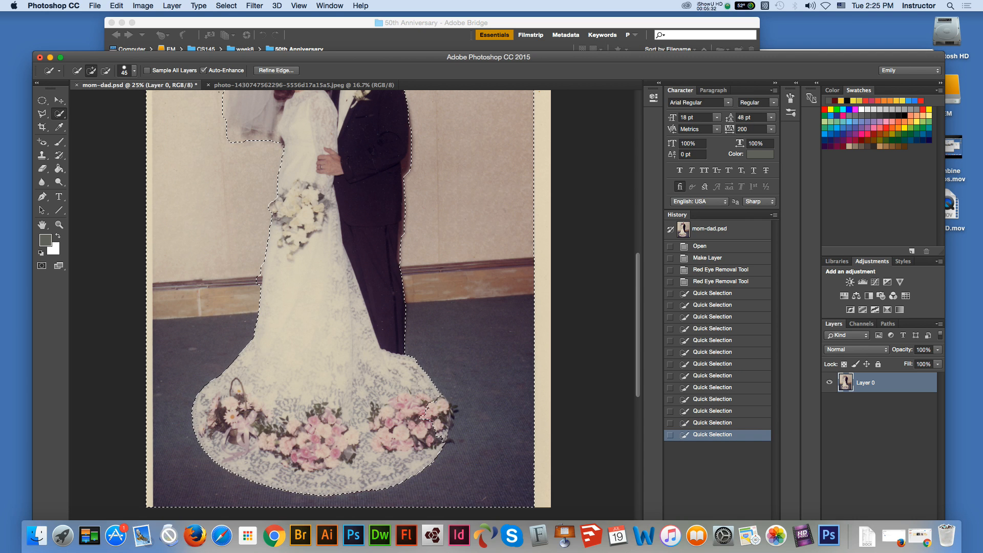
{"action": "left_click", "coordinate": [443, 404], "text": "alt"}
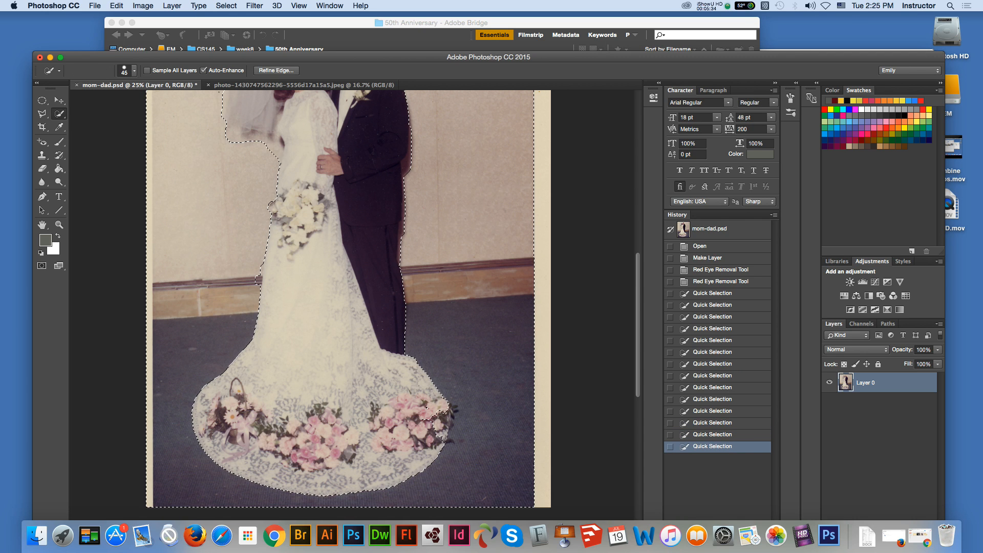
{"action": "left_click", "coordinate": [445, 408], "text": "alt"}
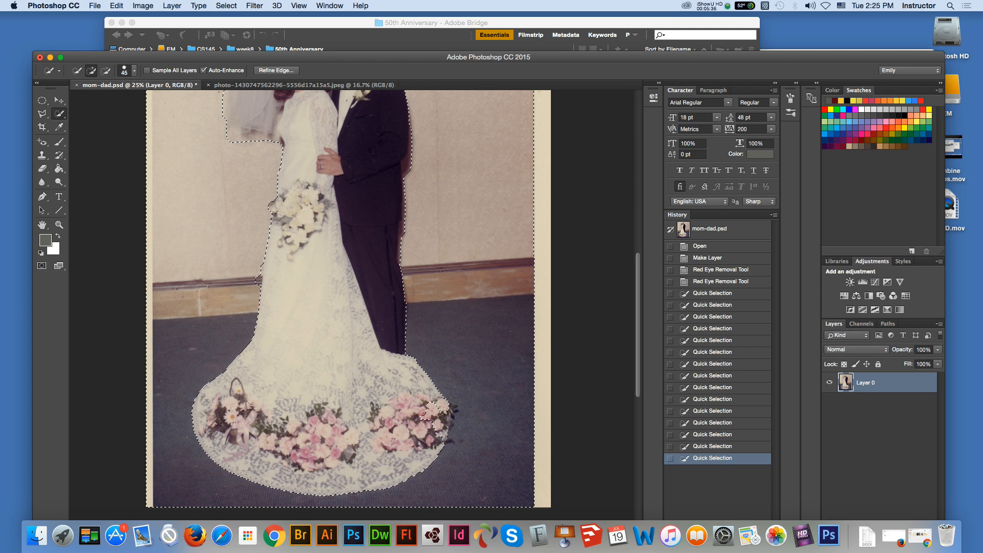
{"action": "left_click", "coordinate": [435, 408], "text": "alt"}
{"action": "left_click", "coordinate": [452, 442], "text": "alt"}
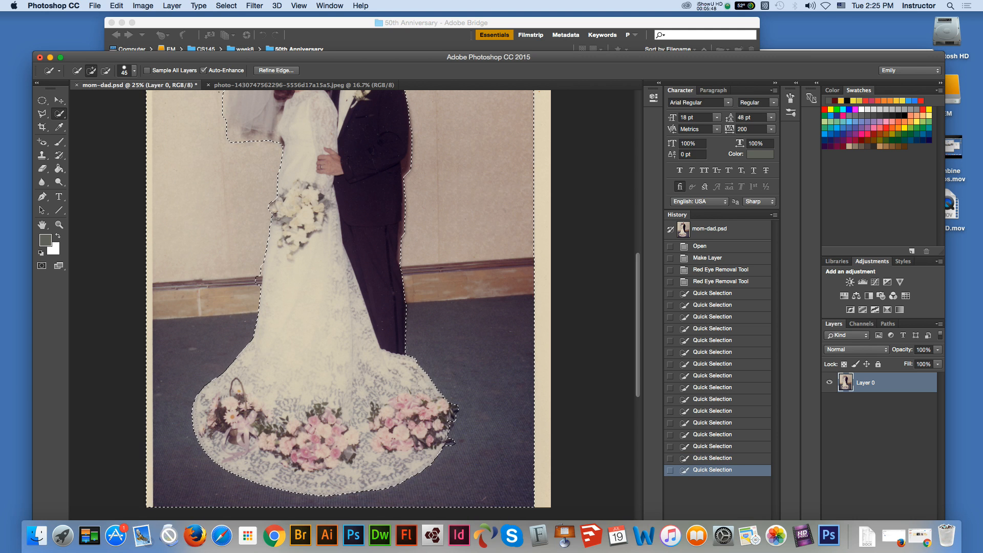
Step: Clean up the background selection along the dress beside the baseboard and add the photo's right border strip to it
{"action": "key", "text": "alt"}
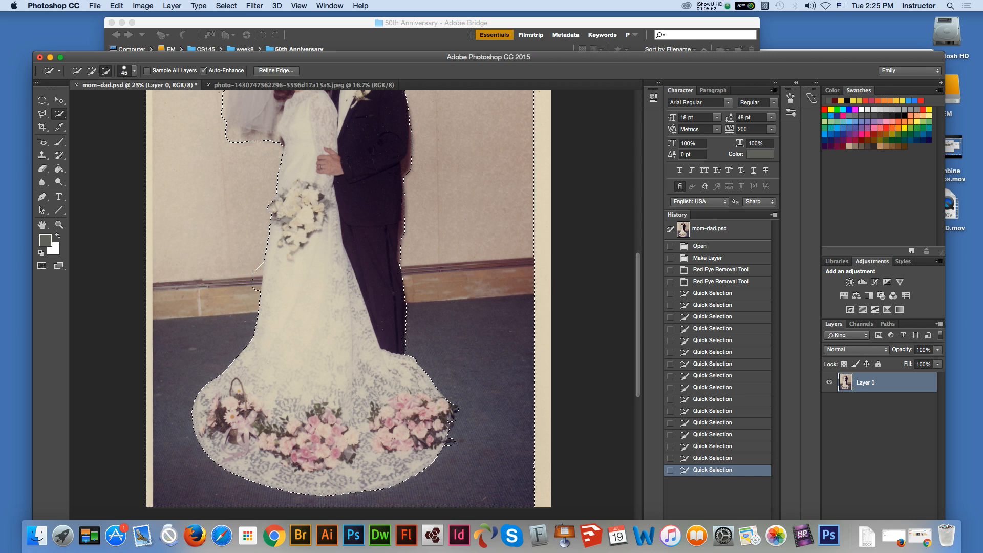
{"action": "left_click", "coordinate": [300, 243], "text": "alt"}
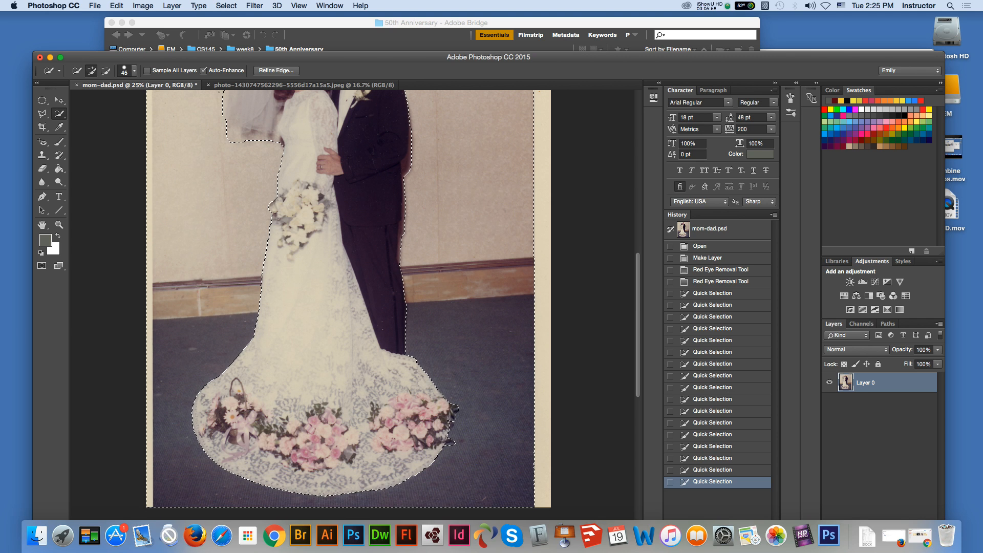
{"action": "left_click", "coordinate": [300, 243]}
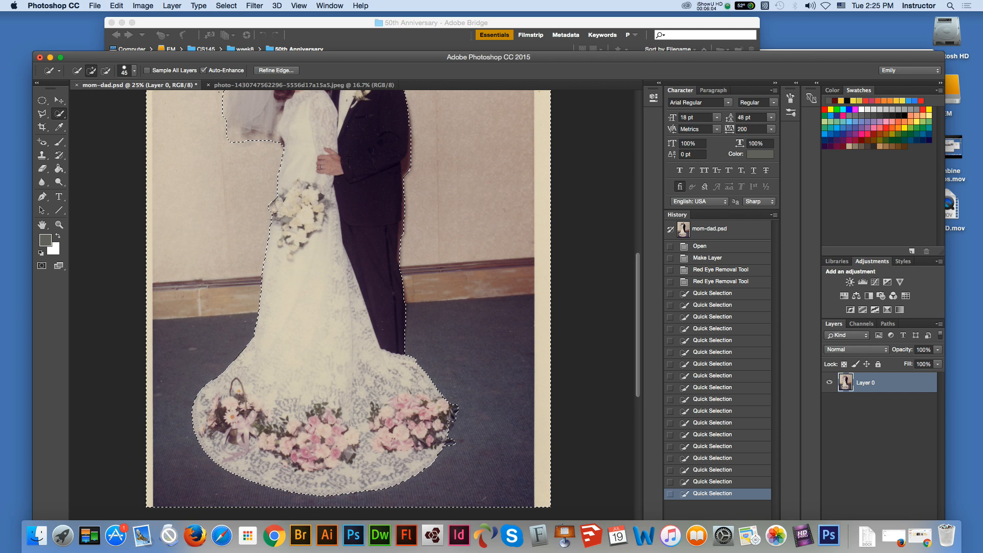
{"action": "left_click", "coordinate": [301, 243]}
Step: Inspect the selection outline up close from the train to the veil, ending with the whole photo in view
{"action": "key", "text": "super+space"}
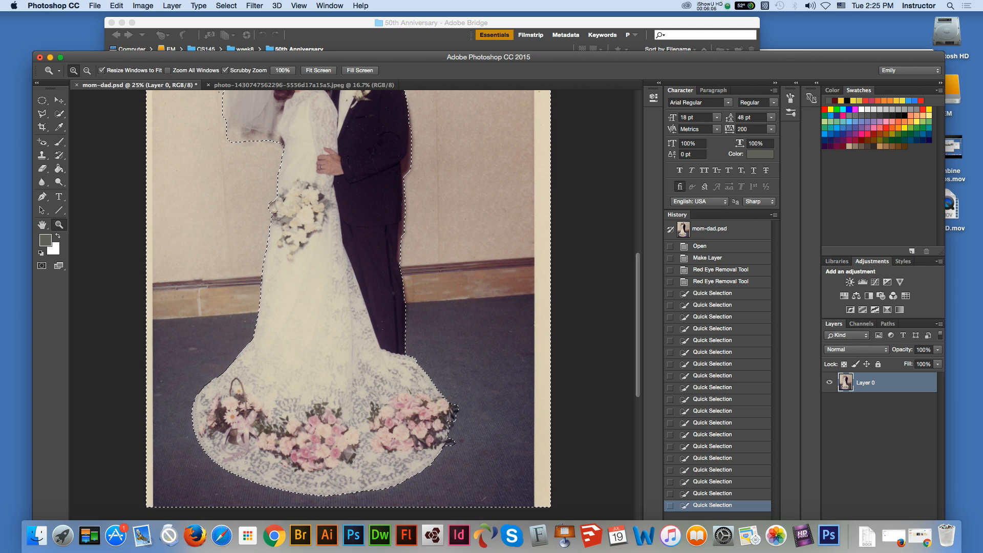
{"action": "left_click", "coordinate": [301, 242]}
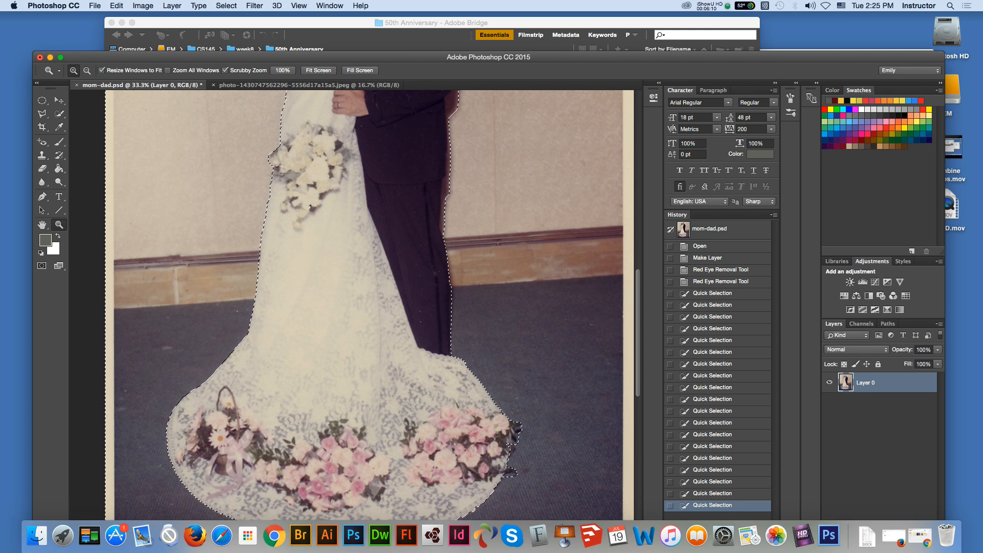
{"action": "scroll", "coordinate": [354, 302], "scroll_direction": "down", "scroll_amount": 4}
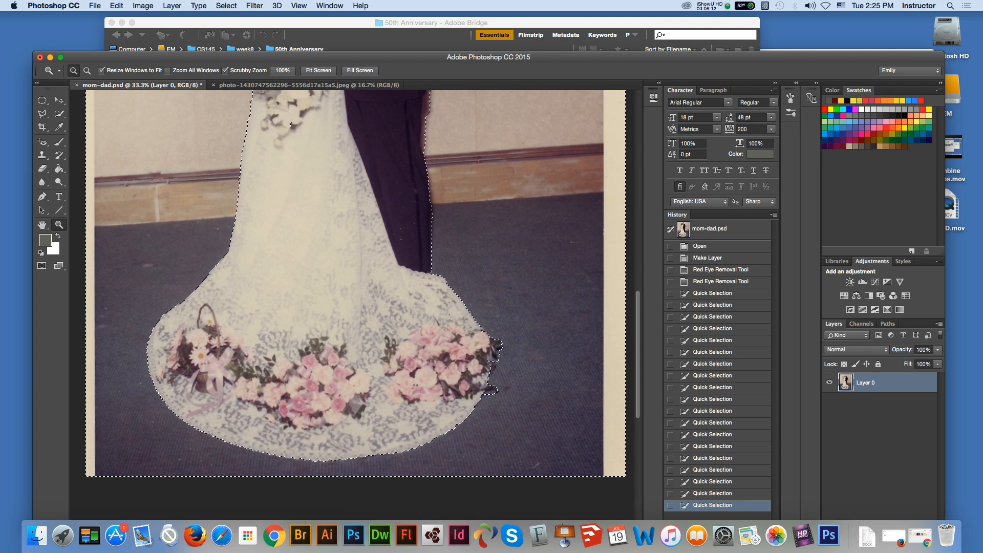
{"action": "scroll", "coordinate": [300, 228], "scroll_direction": "up", "scroll_amount": 4}
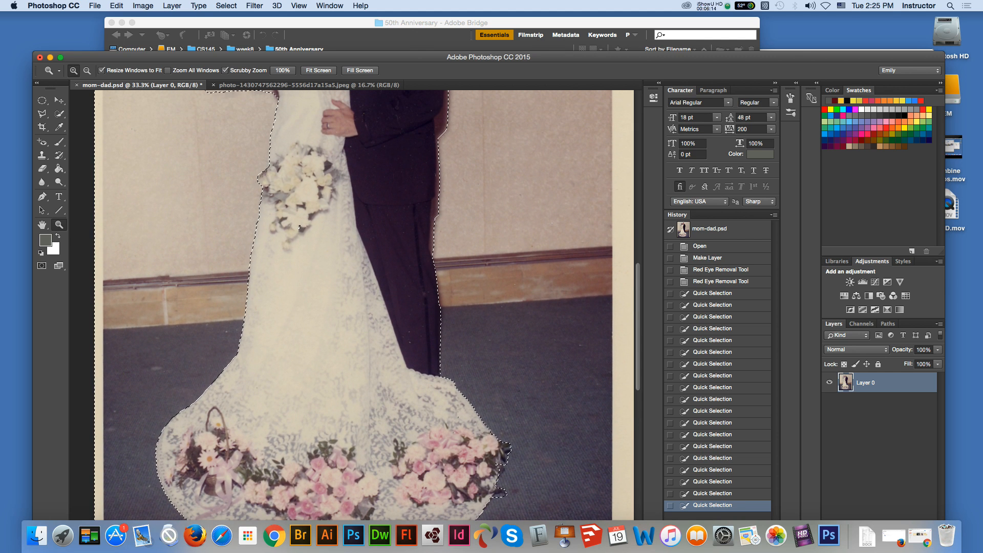
{"action": "scroll", "coordinate": [300, 228], "scroll_direction": "up", "scroll_amount": 3}
{"action": "scroll", "coordinate": [305, 438], "scroll_direction": "up", "scroll_amount": 7}
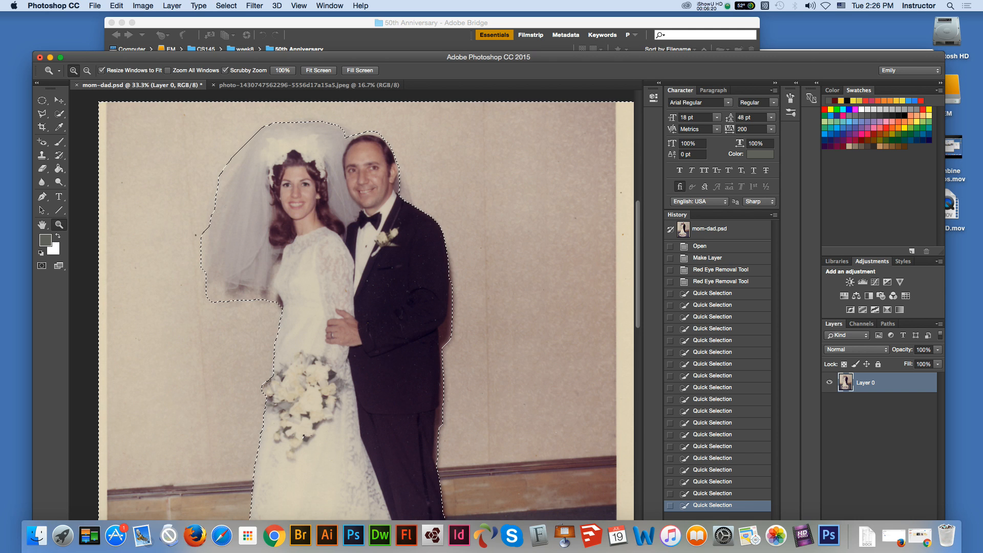
{"action": "scroll", "coordinate": [304, 438], "scroll_direction": "up", "scroll_amount": 1}
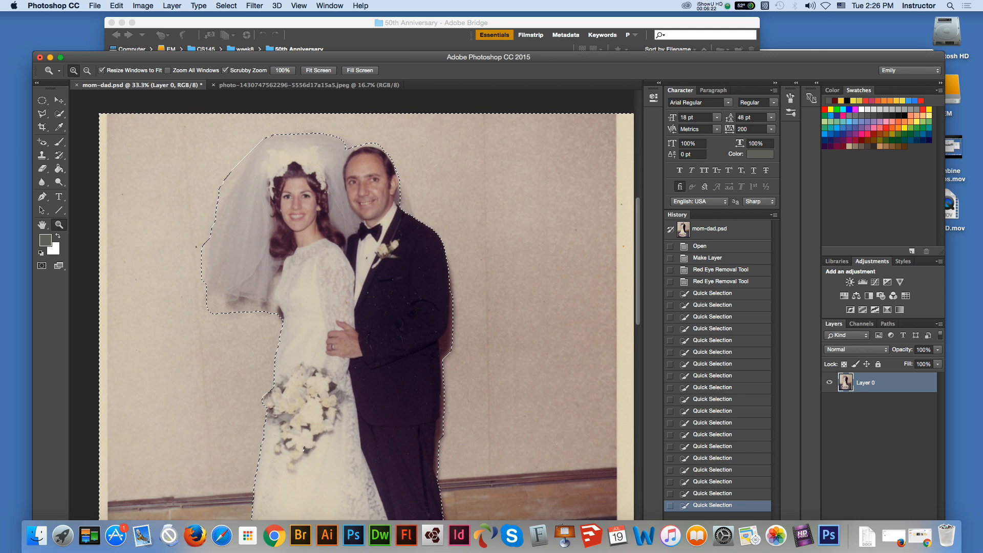
{"action": "key", "text": "super+0"}
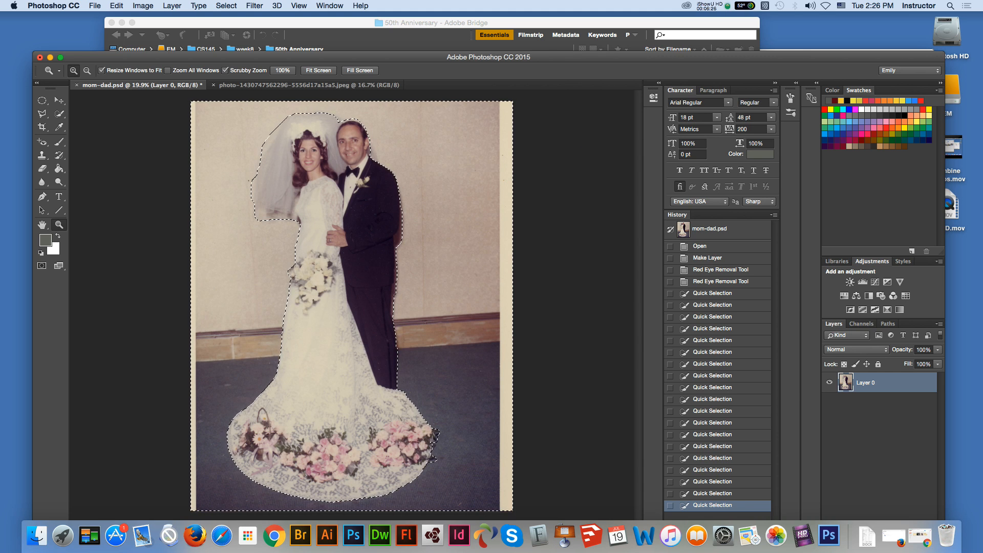
Step: Invert the background selection so that the couple is selected instead
{"action": "key", "text": "w"}
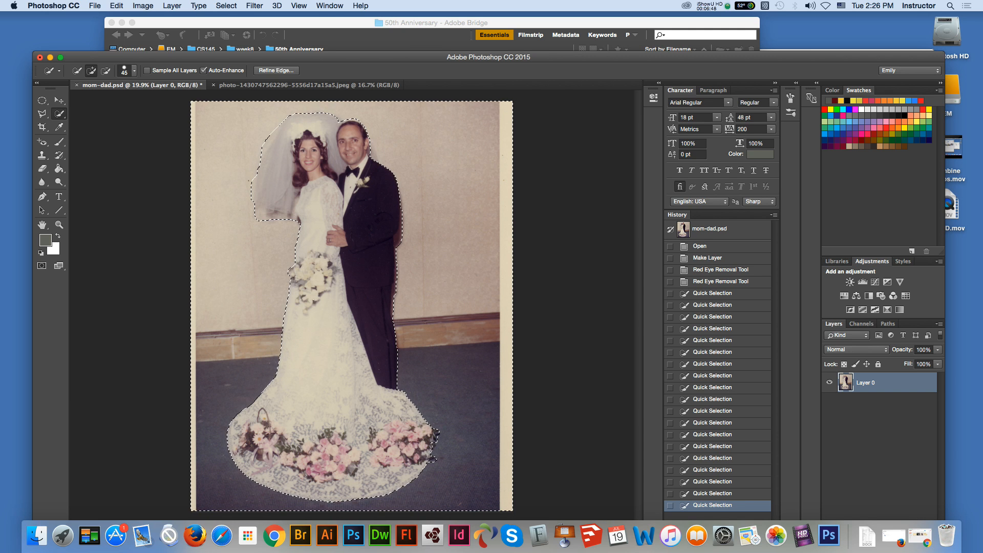
{"action": "left_click", "coordinate": [226, 6]}
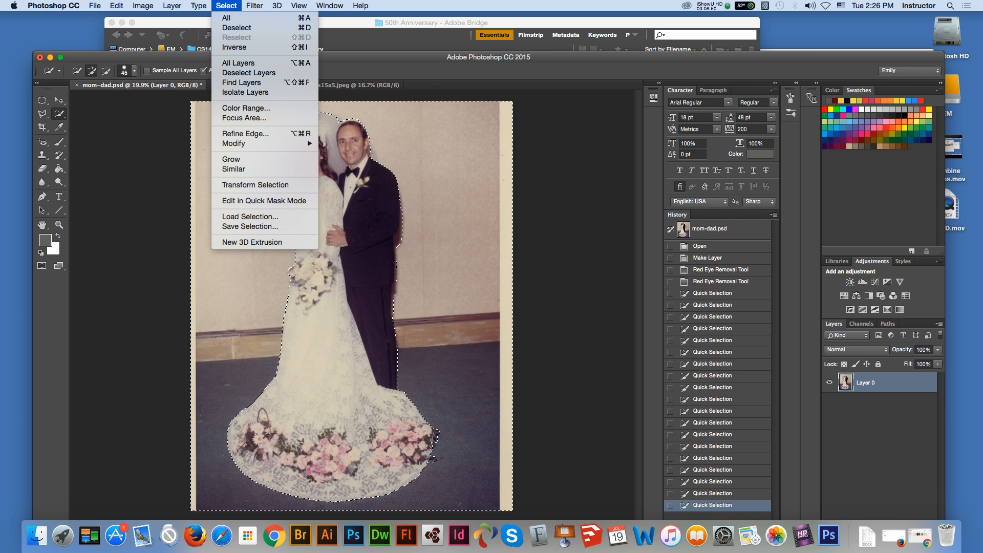
{"action": "left_click", "coordinate": [234, 47]}
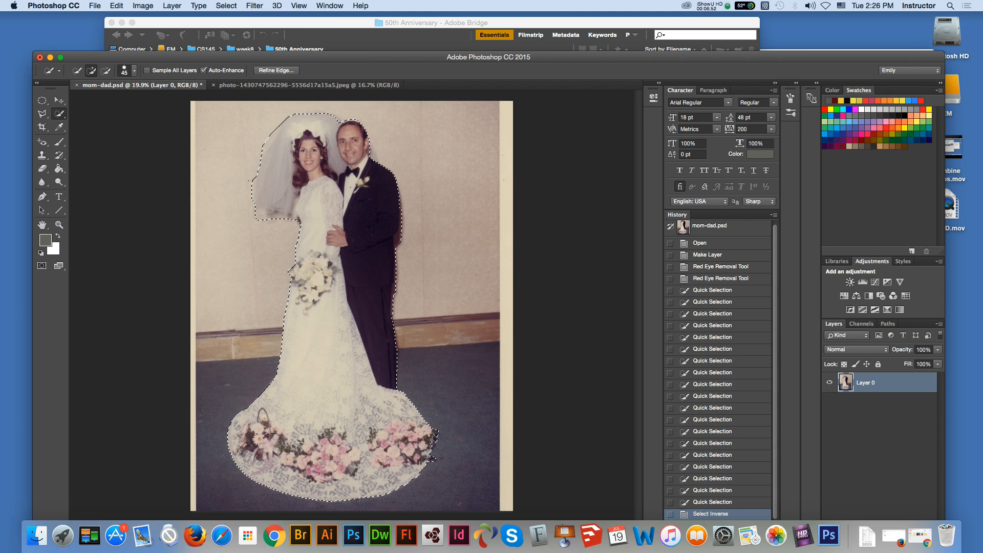
Step: Open Refine Edge for the couple, enabling Smart Radius and Decontaminate Colors and setting the radius to 1.4 px
{"action": "left_click", "coordinate": [277, 71]}
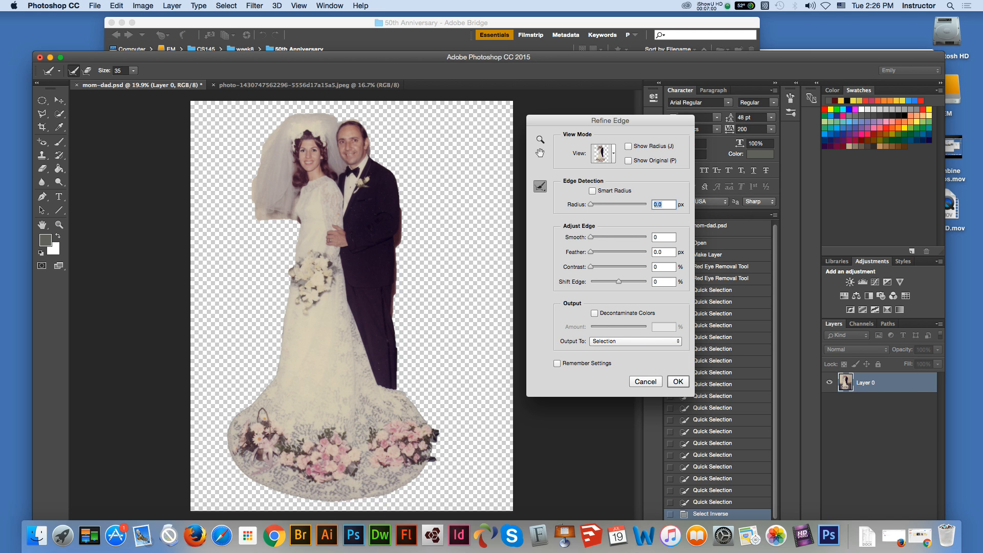
{"action": "left_click", "coordinate": [541, 139]}
{"action": "left_click", "coordinate": [358, 162]}
{"action": "left_click", "coordinate": [353, 134]}
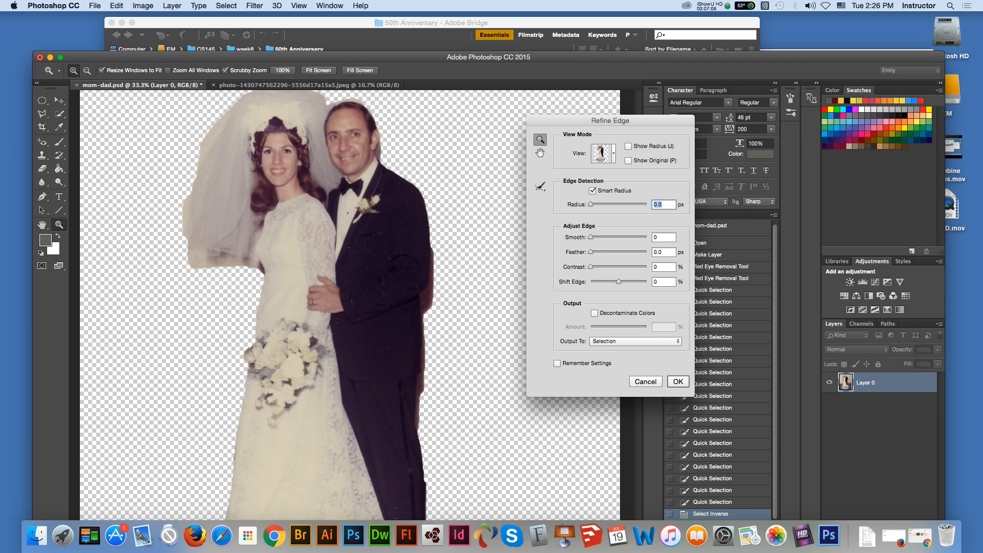
{"action": "scroll", "coordinate": [350, 304], "scroll_direction": "up", "scroll_amount": 3}
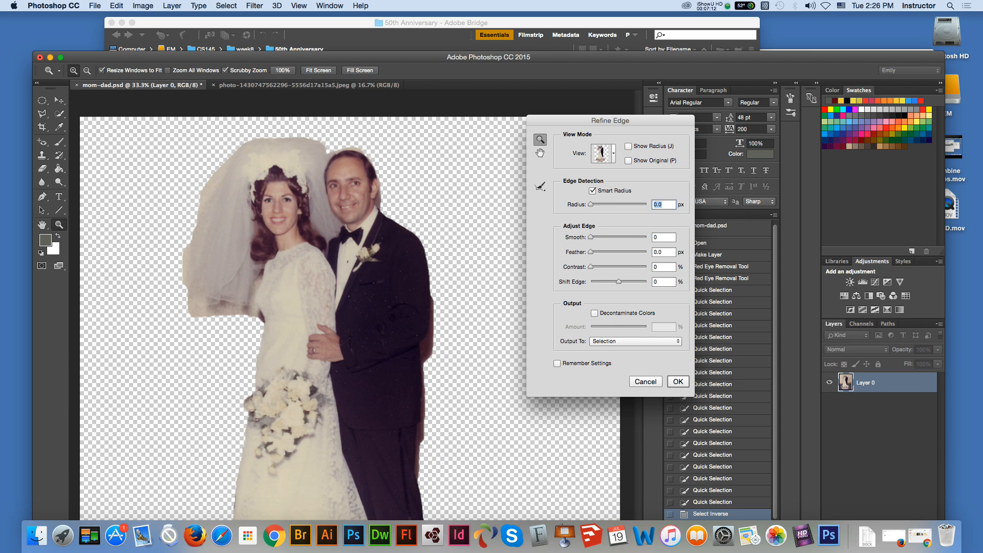
{"action": "left_click", "coordinate": [594, 313]}
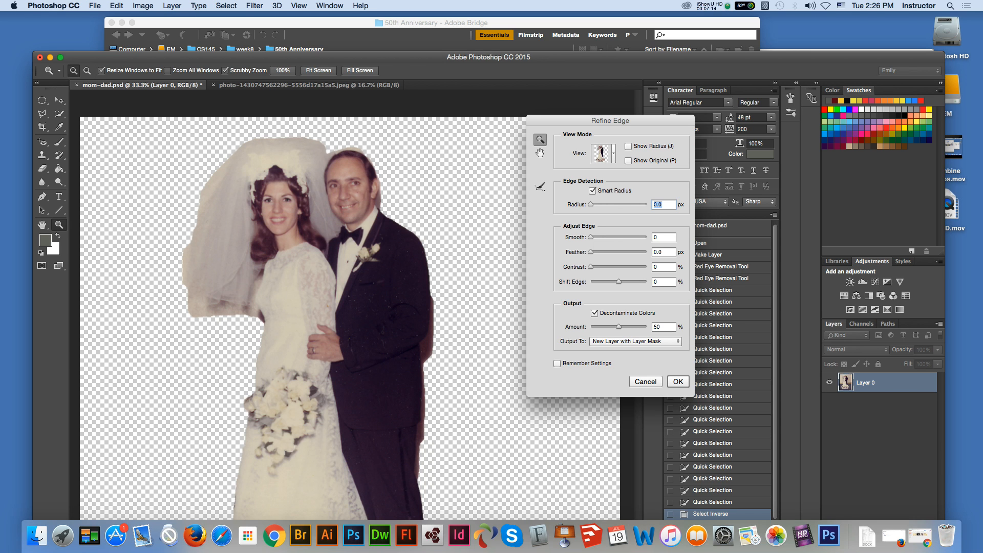
{"action": "left_click_drag", "start_coordinate": [590, 204], "coordinate": [594, 205]}
Step: Brush the Refine Radius tool over the groom's head and down his outer shoulder and sleeve
{"action": "key", "text": "e"}
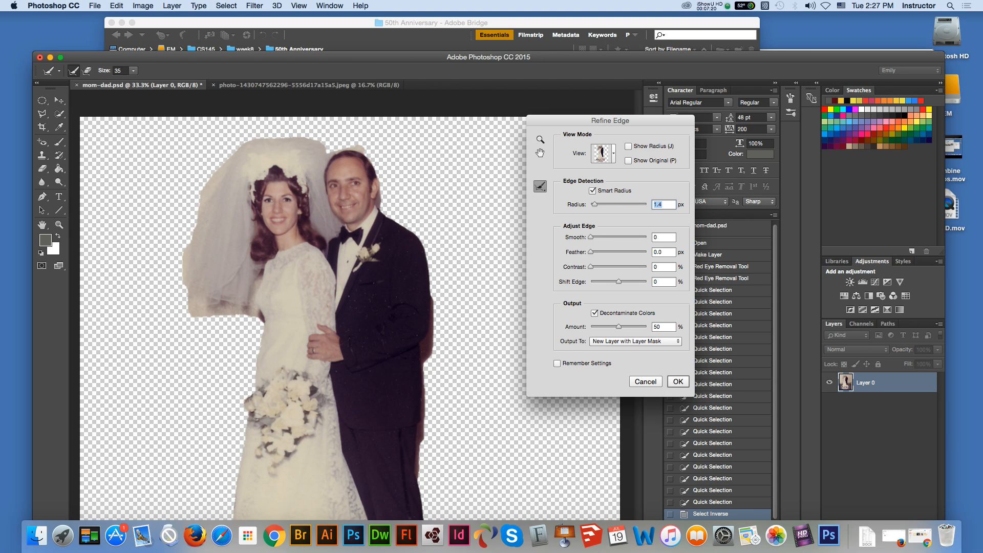
{"action": "left_click_drag", "start_coordinate": [347, 148], "coordinate": [331, 152]}
{"action": "mouse_move", "coordinate": [389, 215]}
{"action": "left_mouse_down"}
{"action": "mouse_move", "coordinate": [421, 242]}
{"action": "mouse_move", "coordinate": [436, 328]}
{"action": "left_mouse_up"}
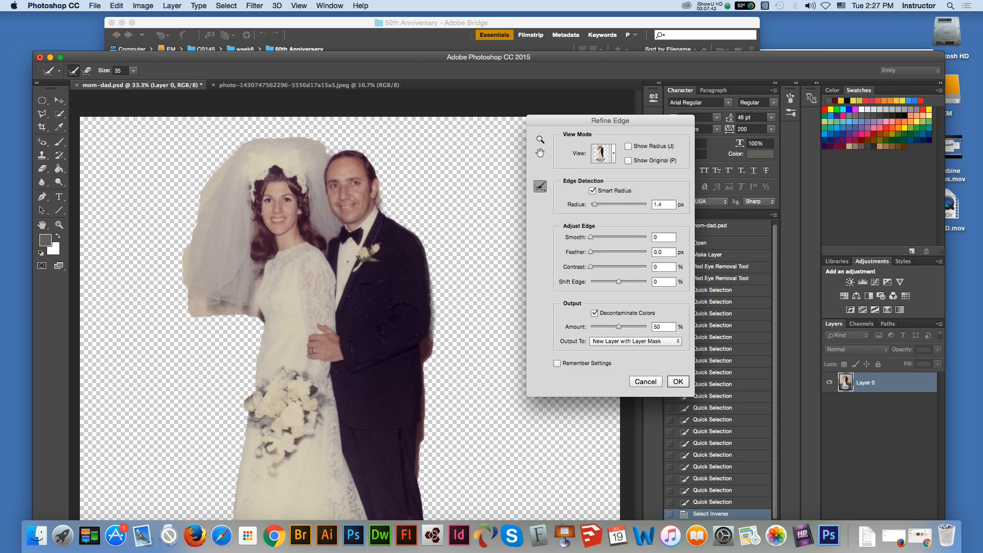
Step: Refine the outer edge of the groom's jacket from the elbow down to the top of his trousers
{"action": "scroll", "coordinate": [338, 307], "scroll_direction": "down", "scroll_amount": 5}
{"action": "left_click", "coordinate": [540, 139]}
{"action": "left_click", "coordinate": [433, 358]}
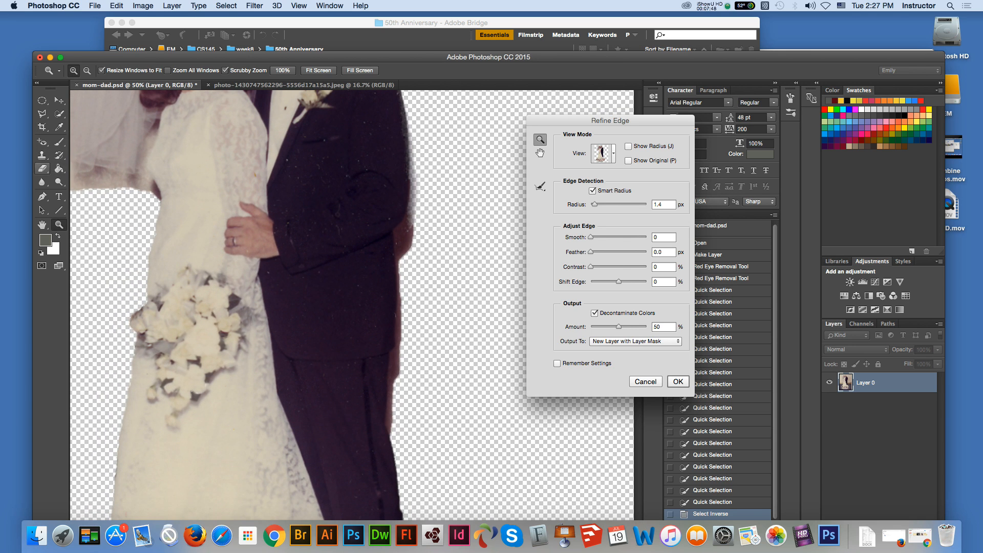
{"action": "left_click", "coordinate": [540, 186]}
{"action": "left_click_drag", "start_coordinate": [413, 209], "coordinate": [411, 225]}
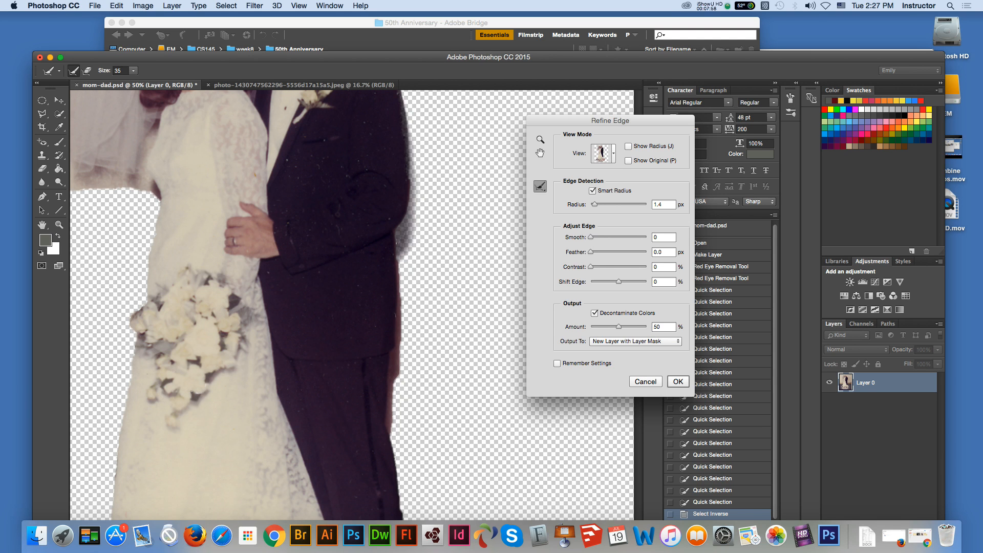
{"action": "left_click_drag", "start_coordinate": [400, 237], "coordinate": [400, 313]}
{"action": "left_click_drag", "start_coordinate": [398, 352], "coordinate": [393, 392]}
{"action": "left_click_drag", "start_coordinate": [403, 328], "coordinate": [392, 410]}
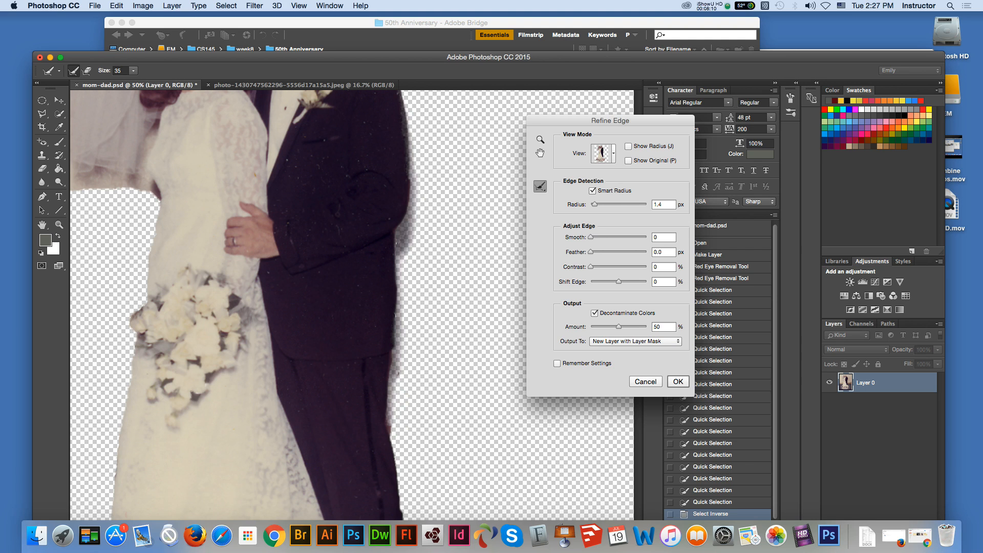
Step: Refine the outer edge of the groom's trousers down to the bride's train
{"action": "scroll", "coordinate": [351, 305], "scroll_direction": "down", "scroll_amount": 5}
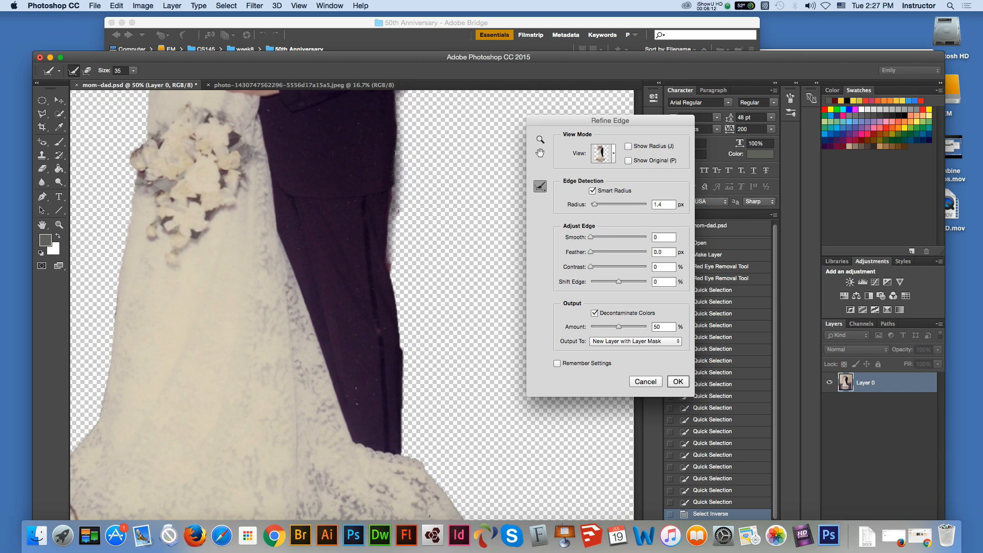
{"action": "left_click_drag", "start_coordinate": [399, 208], "coordinate": [398, 300]}
{"action": "left_click_drag", "start_coordinate": [391, 262], "coordinate": [406, 458]}
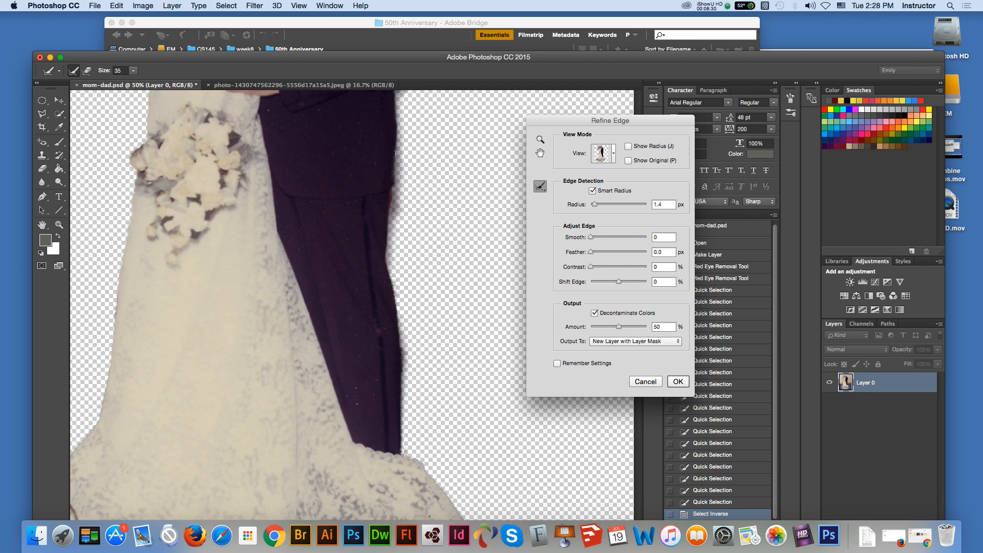
Step: Refine the right edge of the bride's train around the pink flowers and leaves and down to the hem
{"action": "scroll", "coordinate": [352, 305], "scroll_direction": "down", "scroll_amount": 5}
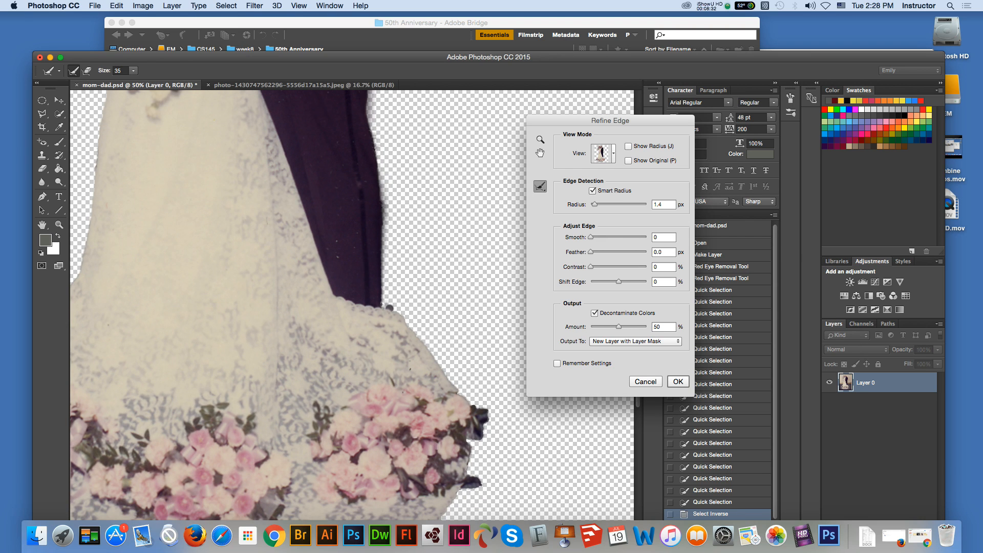
{"action": "mouse_move", "coordinate": [407, 319]}
{"action": "left_mouse_down"}
{"action": "mouse_move", "coordinate": [487, 412]}
{"action": "mouse_move", "coordinate": [482, 443]}
{"action": "mouse_move", "coordinate": [469, 441]}
{"action": "mouse_move", "coordinate": [470, 474]}
{"action": "mouse_move", "coordinate": [484, 488]}
{"action": "mouse_move", "coordinate": [461, 496]}
{"action": "left_mouse_up"}
{"action": "scroll", "coordinate": [352, 305], "scroll_direction": "down", "scroll_amount": 5}
{"action": "mouse_move", "coordinate": [457, 387]}
{"action": "left_mouse_down"}
{"action": "mouse_move", "coordinate": [416, 435]}
{"action": "mouse_move", "coordinate": [358, 464]}
{"action": "left_mouse_up"}
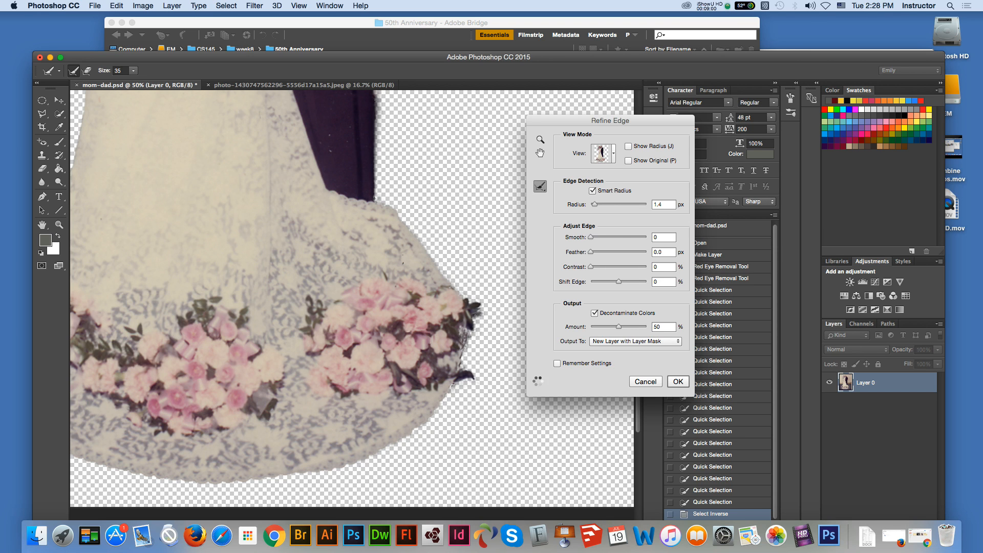
Step: Refine the bottom hem of the bride's train and carry the edge refinement around its left curve beside the flower basket
{"action": "scroll", "coordinate": [352, 298], "scroll_direction": "left", "scroll_amount": 5}
{"action": "scroll", "coordinate": [353, 299], "scroll_direction": "down", "scroll_amount": 1}
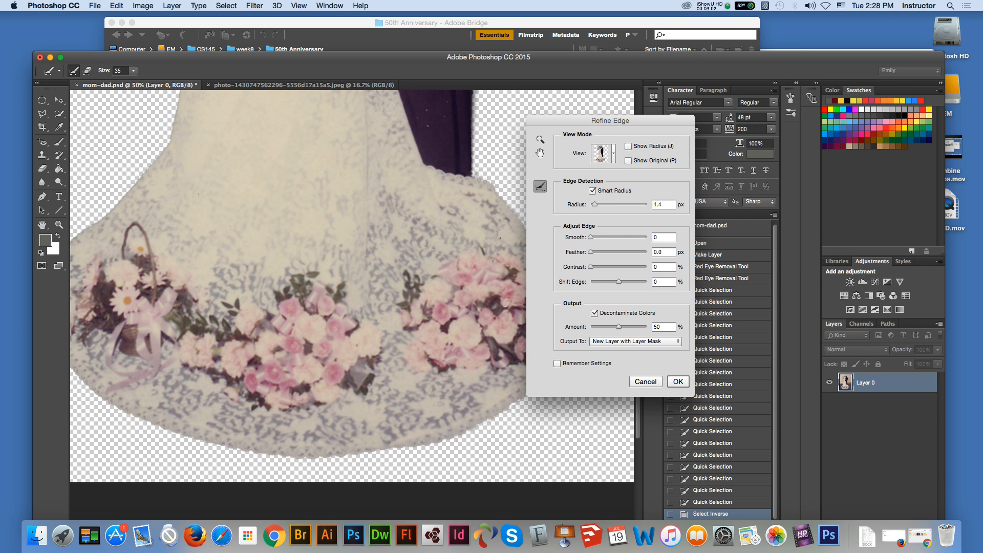
{"action": "mouse_move", "coordinate": [476, 431]}
{"action": "left_mouse_down"}
{"action": "mouse_move", "coordinate": [420, 449]}
{"action": "mouse_move", "coordinate": [285, 459]}
{"action": "left_mouse_up"}
{"action": "scroll", "coordinate": [352, 287], "scroll_direction": "left", "scroll_amount": 5}
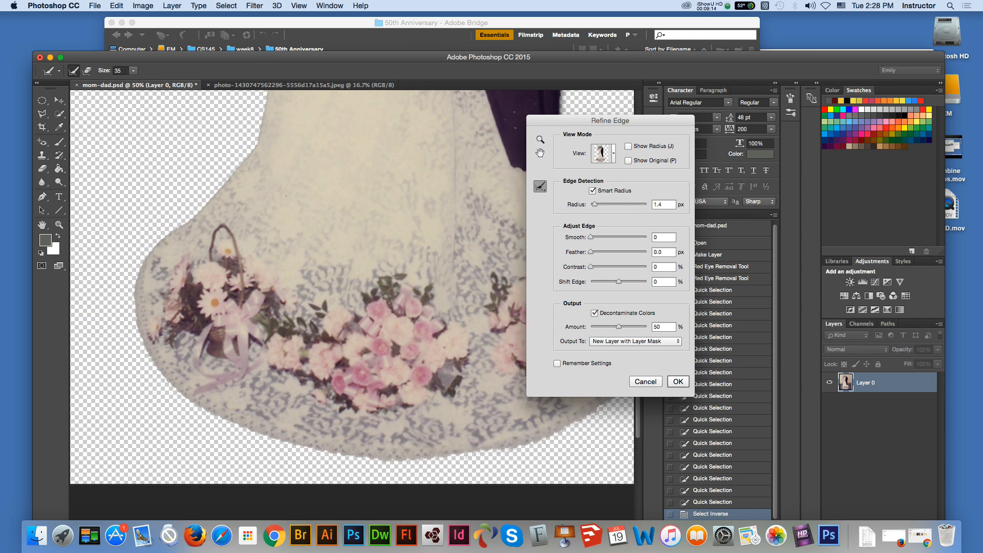
{"action": "mouse_move", "coordinate": [354, 458]}
{"action": "left_mouse_down"}
{"action": "mouse_move", "coordinate": [277, 442]}
{"action": "mouse_move", "coordinate": [204, 408]}
{"action": "mouse_move", "coordinate": [177, 383]}
{"action": "mouse_move", "coordinate": [158, 355]}
{"action": "mouse_move", "coordinate": [146, 289]}
{"action": "mouse_move", "coordinate": [159, 256]}
{"action": "left_mouse_up"}
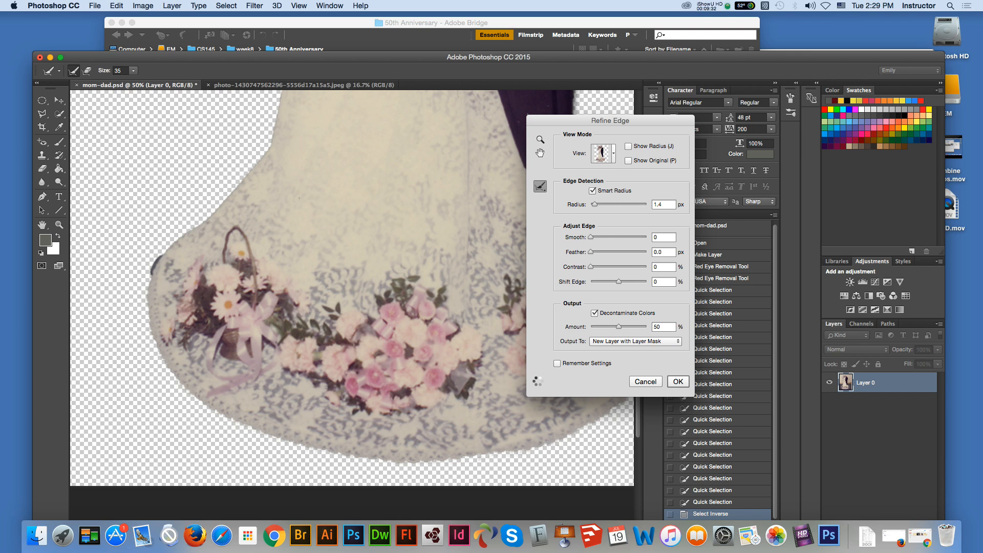
Step: Refine the left edge of the bride's train above the flower basket and continue up the side of her skirt
{"action": "scroll", "coordinate": [352, 299], "scroll_direction": "up", "scroll_amount": 5}
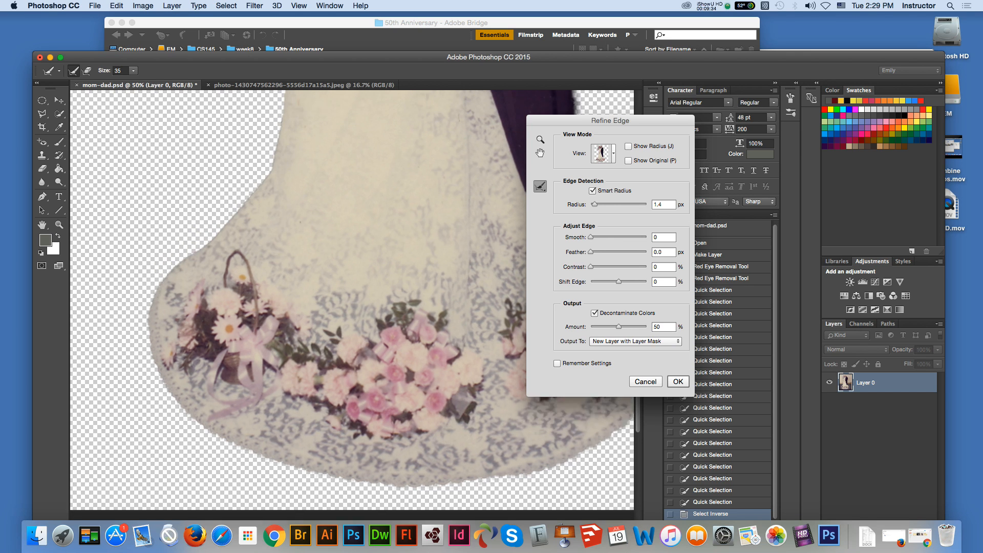
{"action": "left_click_drag", "start_coordinate": [166, 343], "coordinate": [272, 237]}
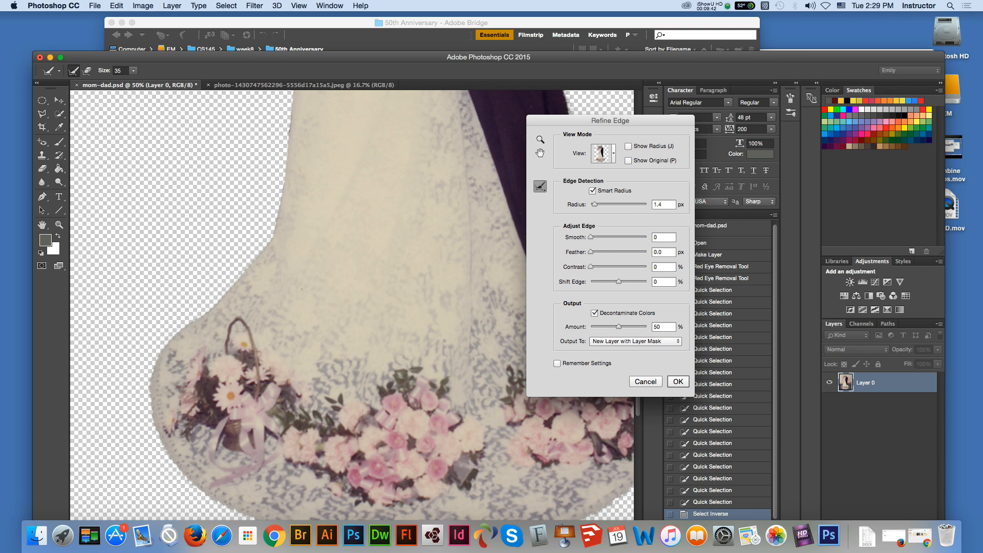
{"action": "scroll", "coordinate": [353, 305], "scroll_direction": "up", "scroll_amount": 5}
{"action": "left_click_drag", "start_coordinate": [242, 404], "coordinate": [264, 255]}
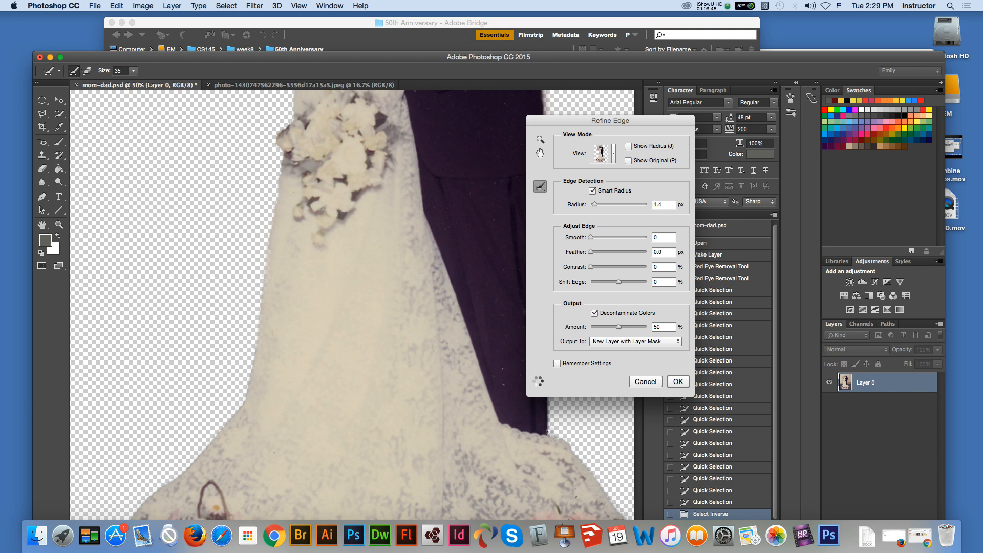
Step: Refine the outer edge of the bride's bouquet, the skirt below it and the dress edge at her waist
{"action": "scroll", "coordinate": [351, 305], "scroll_direction": "up", "scroll_amount": 5}
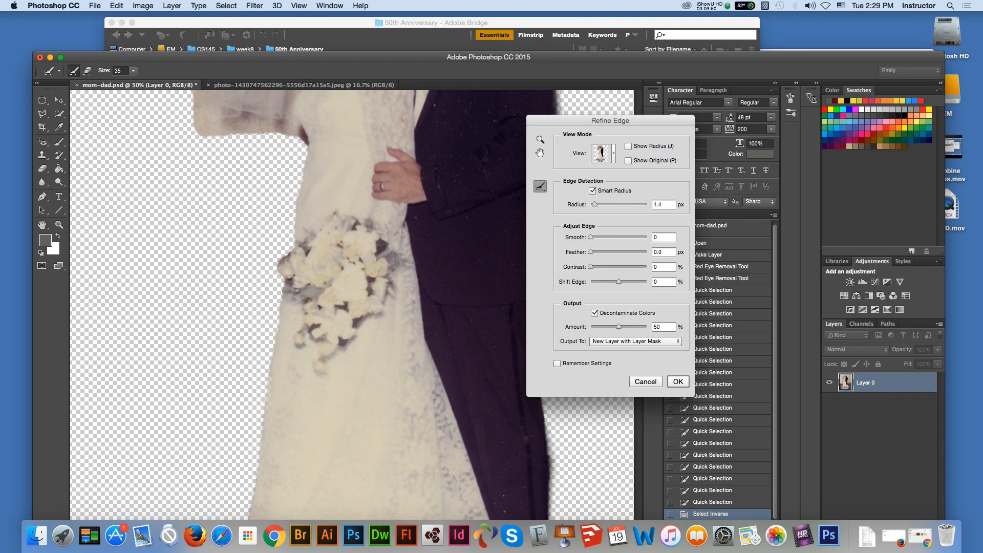
{"action": "left_click_drag", "start_coordinate": [283, 275], "coordinate": [265, 377]}
{"action": "left_click_drag", "start_coordinate": [292, 221], "coordinate": [275, 267]}
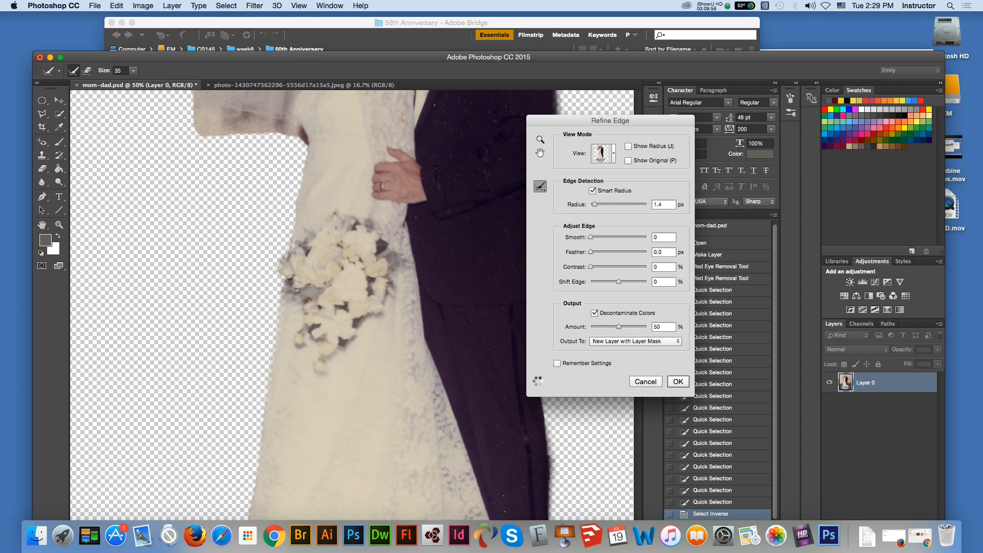
{"action": "scroll", "coordinate": [352, 305], "scroll_direction": "up", "scroll_amount": 5}
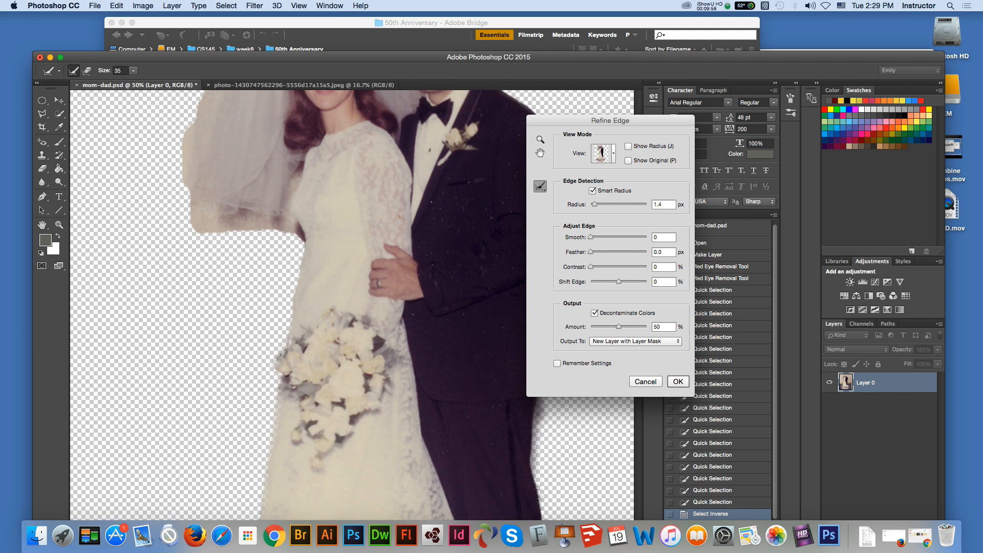
{"action": "left_click_drag", "start_coordinate": [300, 253], "coordinate": [288, 352]}
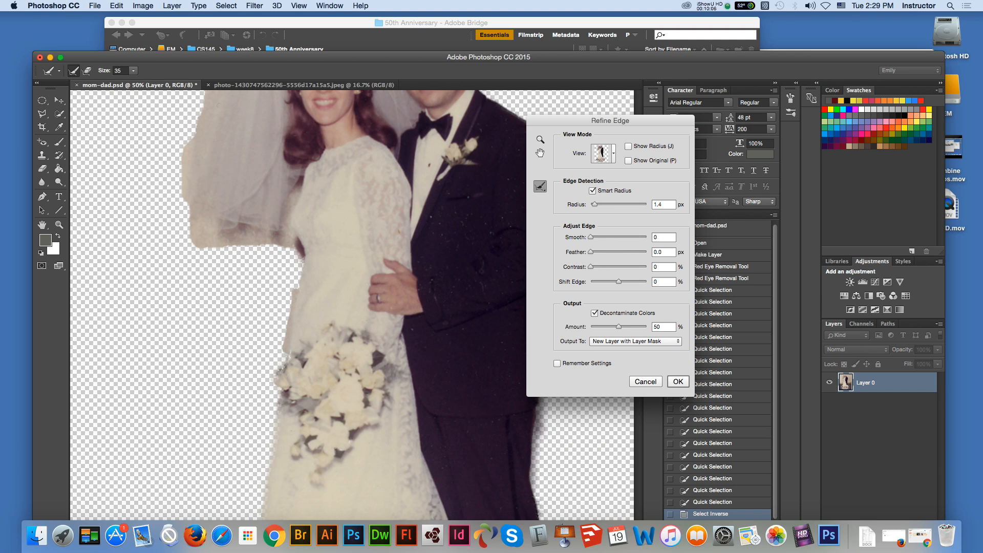
Step: Refine the bride's veil along its lower edge, outer left side and top across to the groom's head
{"action": "left_click_drag", "start_coordinate": [294, 252], "coordinate": [251, 247]}
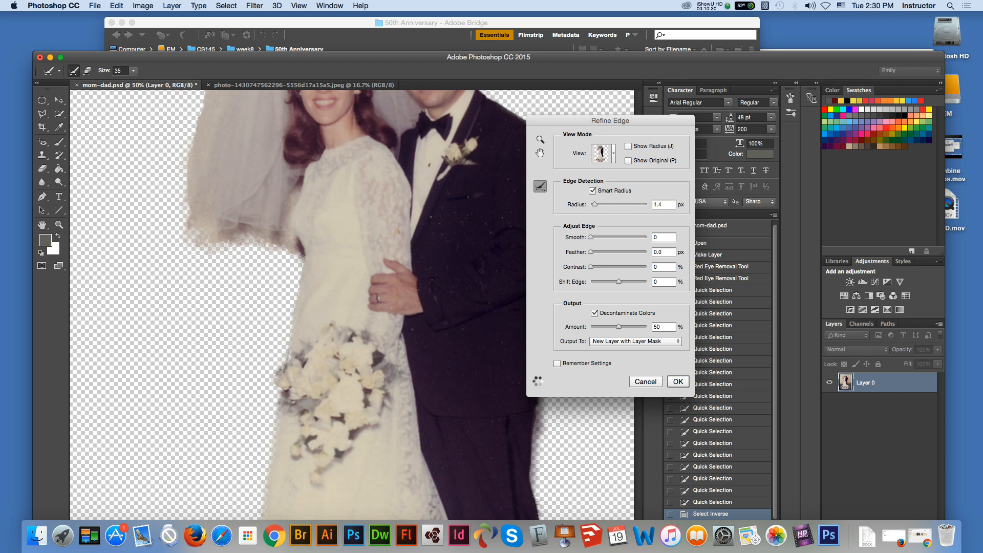
{"action": "scroll", "coordinate": [352, 304], "scroll_direction": "up", "scroll_amount": 5}
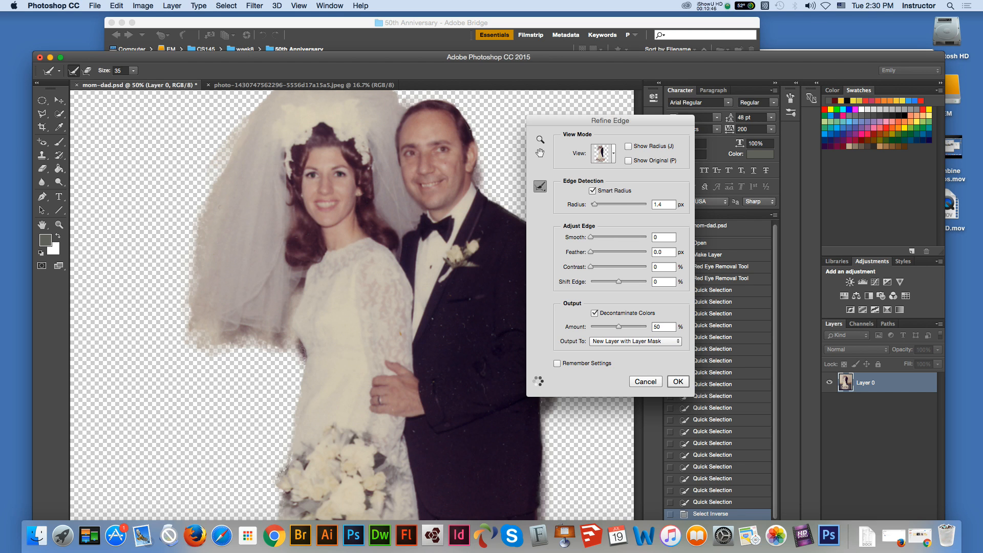
{"action": "scroll", "coordinate": [352, 304], "scroll_direction": "up", "scroll_amount": 5}
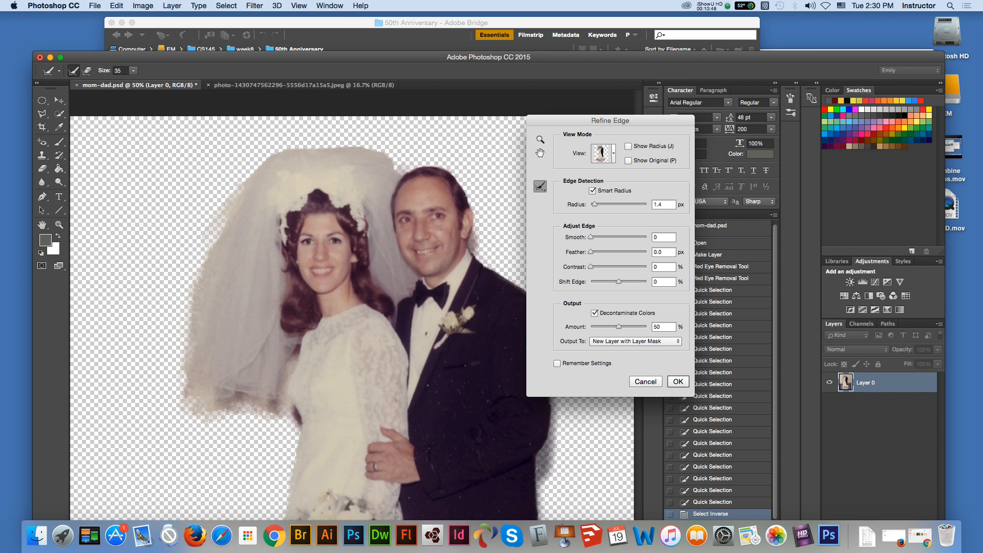
{"action": "left_click_drag", "start_coordinate": [236, 203], "coordinate": [212, 230]}
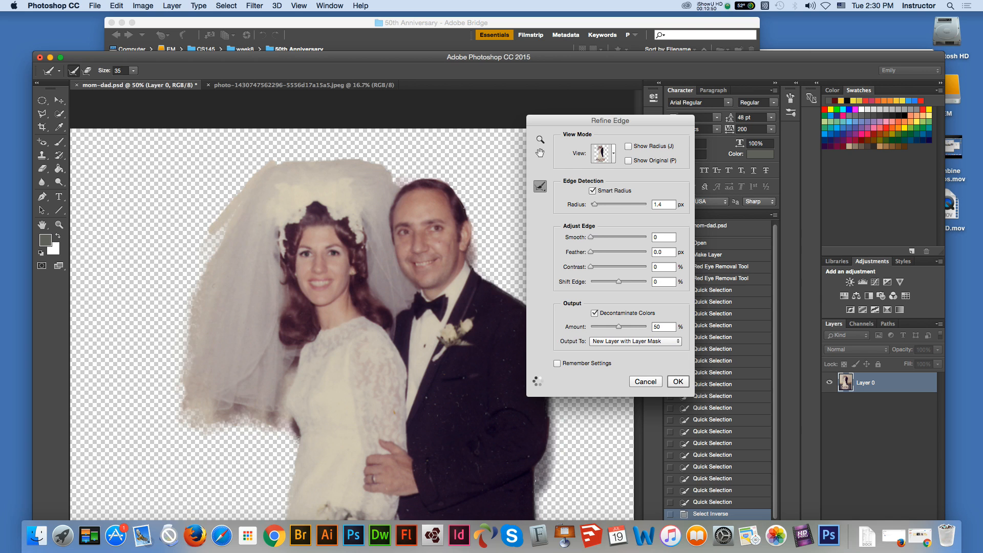
{"action": "left_click_drag", "start_coordinate": [239, 200], "coordinate": [209, 241]}
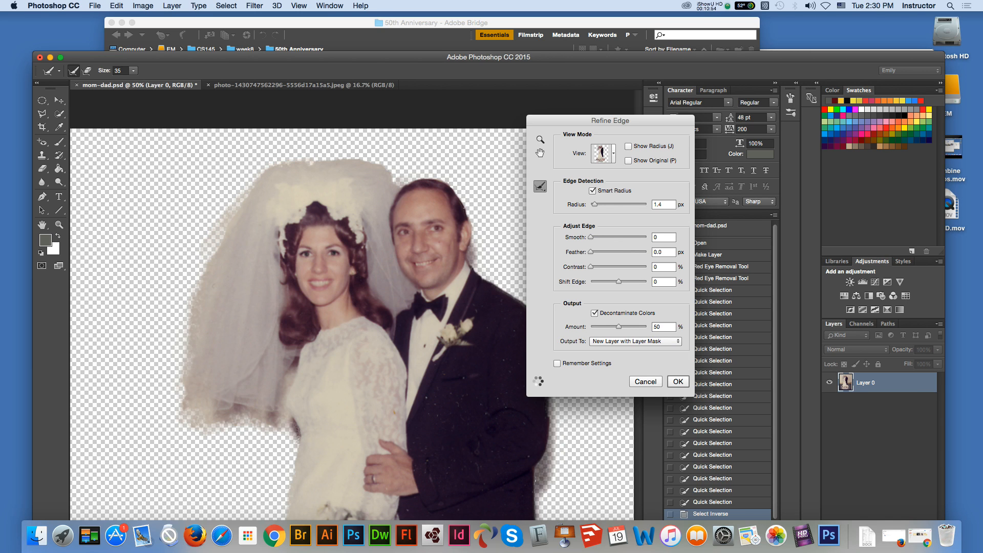
{"action": "mouse_move", "coordinate": [316, 160]}
{"action": "left_mouse_down"}
{"action": "mouse_move", "coordinate": [355, 157]}
{"action": "mouse_move", "coordinate": [403, 177]}
{"action": "left_mouse_up"}
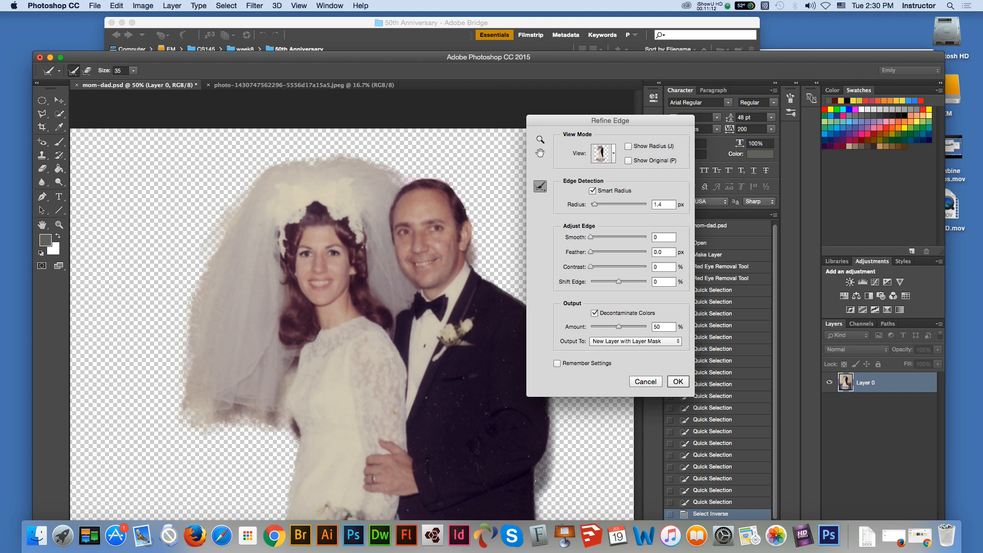
Step: Nudge the edge detection radius up slightly and output the refined selection to a new layer with a layer mask
{"action": "key", "text": "super+minus"}
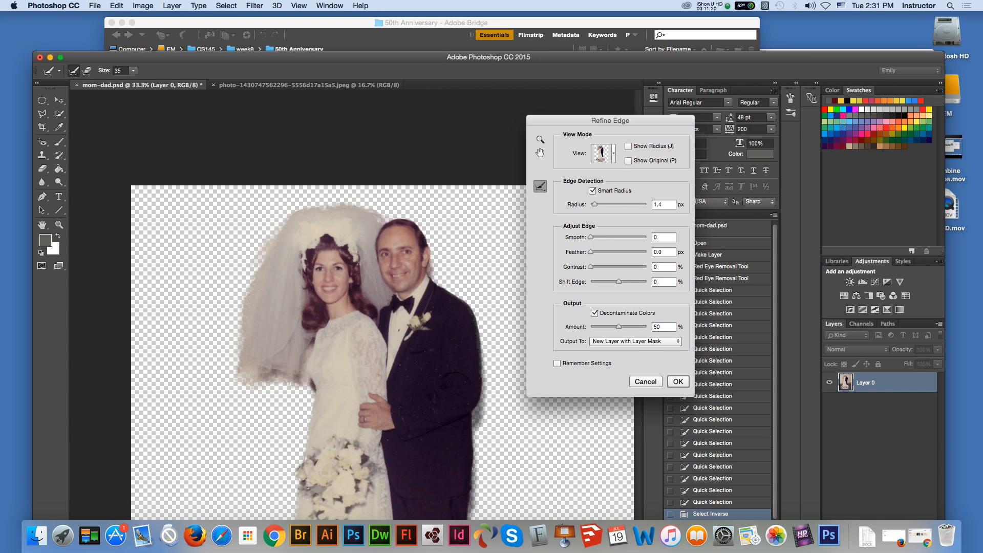
{"action": "left_click_drag", "start_coordinate": [594, 204], "coordinate": [598, 205]}
{"action": "key", "text": "Return"}
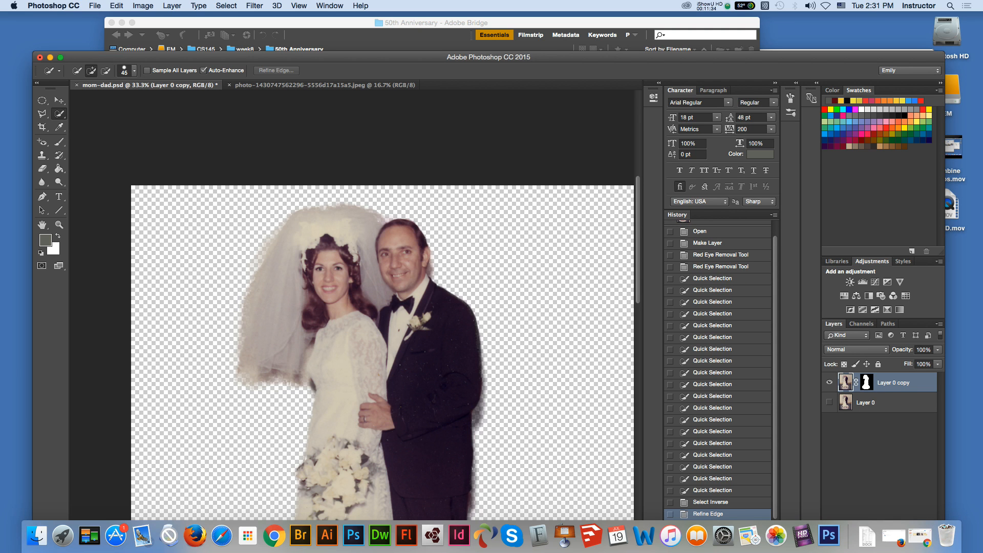
Step: Add a Curves adjustment layer above the masked couple and set its white point by sampling the bride's white dress
{"action": "key", "text": "v"}
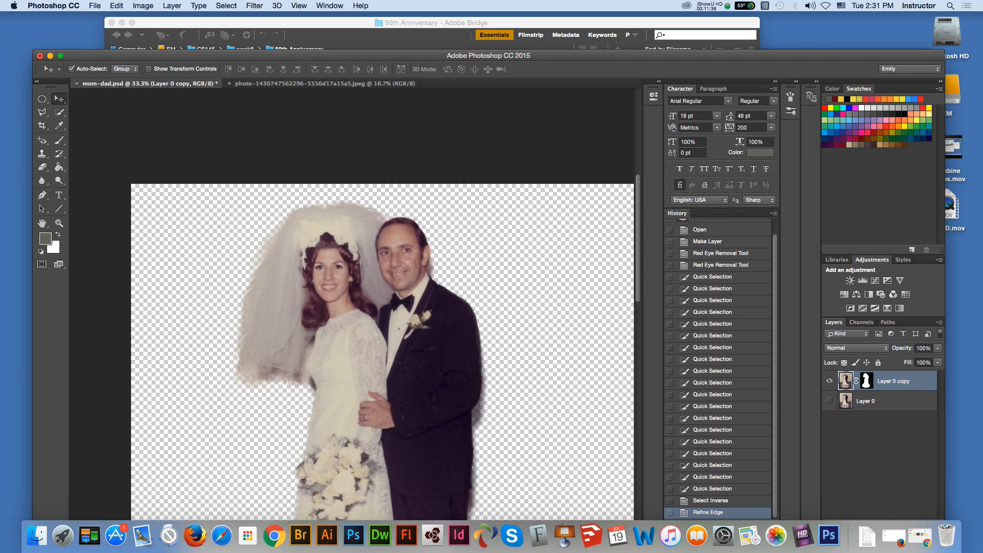
{"action": "left_click_drag", "start_coordinate": [436, 57], "coordinate": [427, 18]}
{"action": "key", "text": "super+minus"}
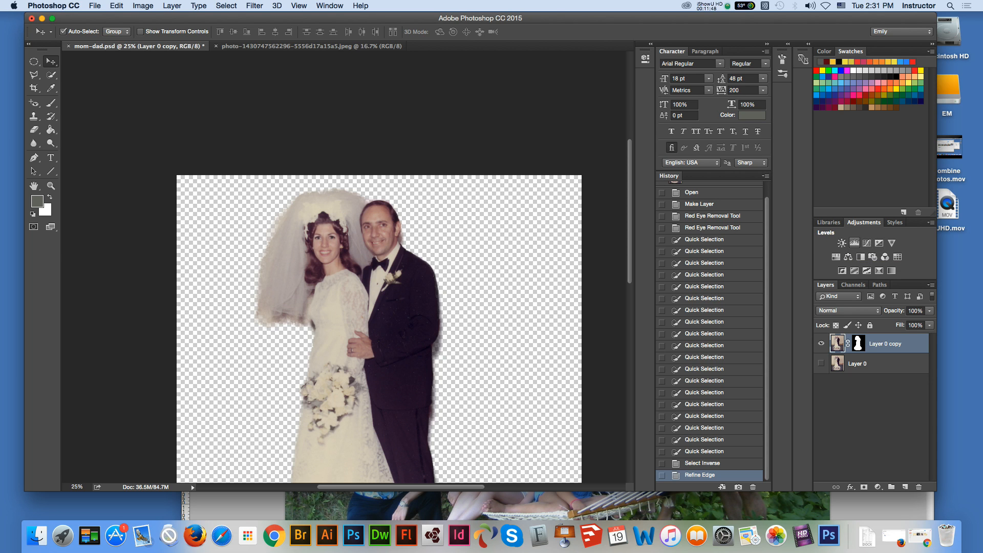
{"action": "left_click", "coordinate": [866, 243]}
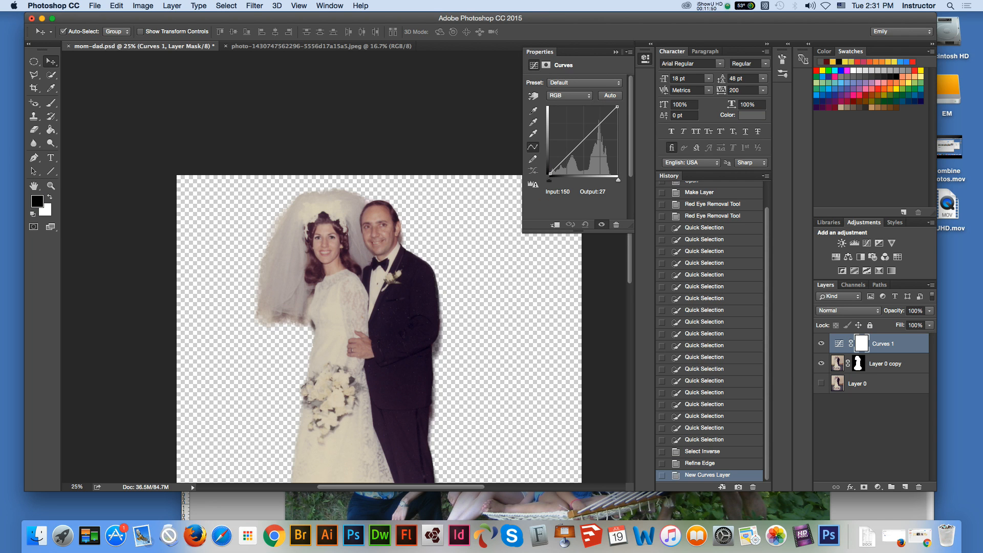
{"action": "left_click", "coordinate": [533, 133]}
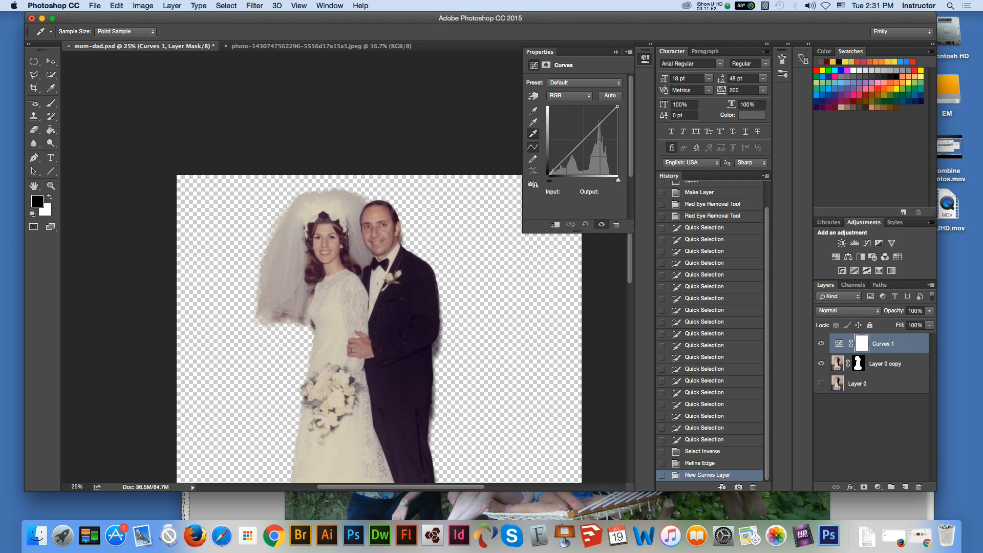
{"action": "left_click", "coordinate": [335, 316]}
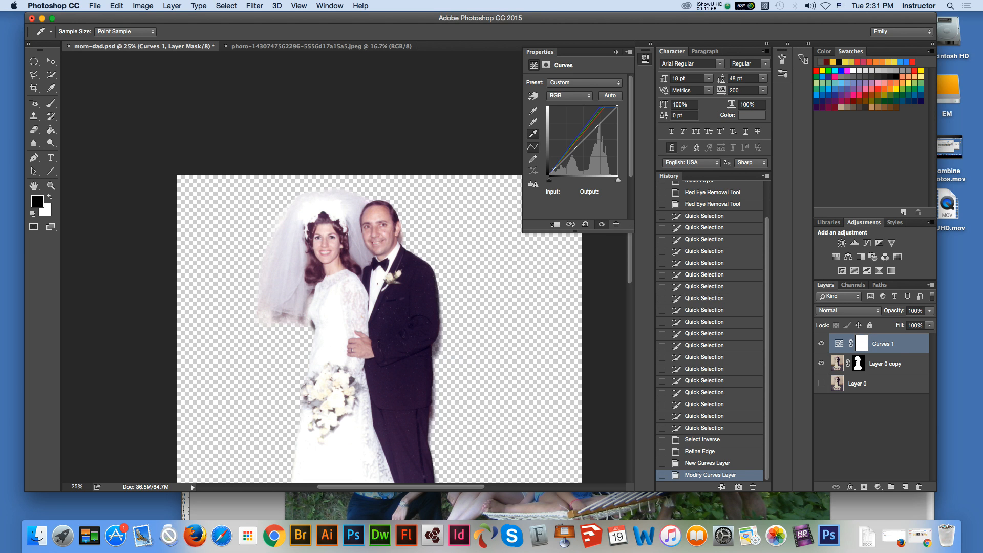
{"action": "left_click", "coordinate": [332, 323]}
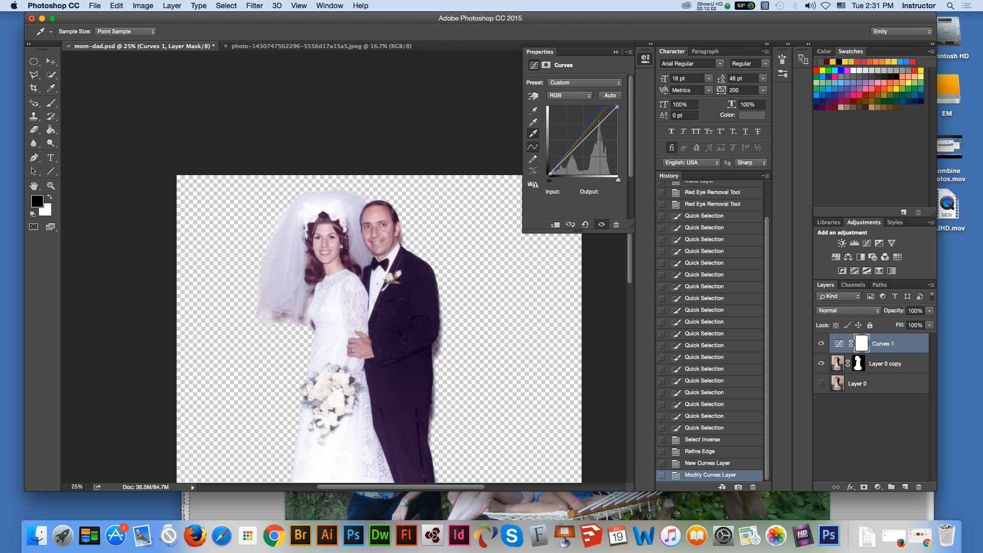
Step: Shape the RGB curve with a shadow point at input 32, output 10, a lowered highlight end and a midtone point at 148, 111
{"action": "left_click_drag", "start_coordinate": [550, 174], "coordinate": [559, 170]}
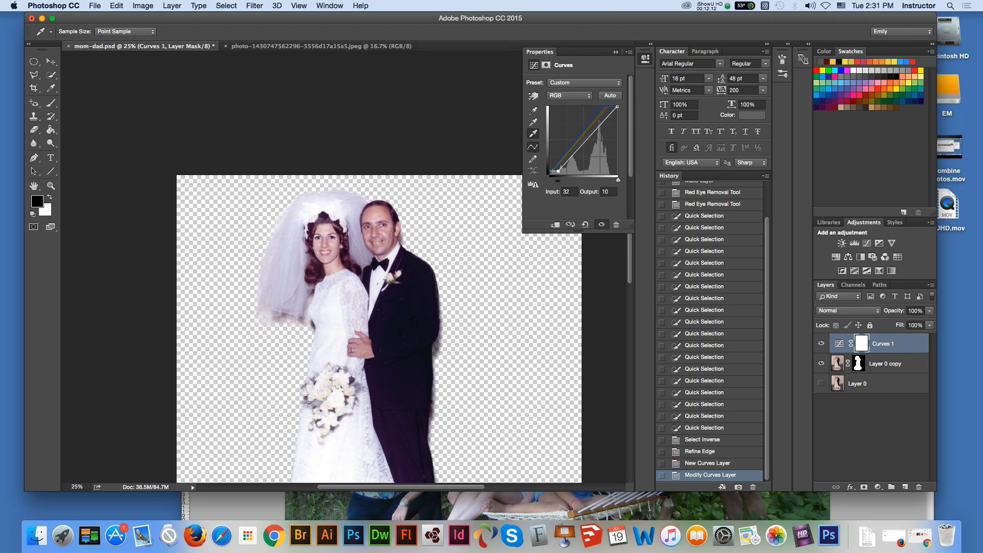
{"action": "left_click_drag", "start_coordinate": [617, 106], "coordinate": [616, 117]}
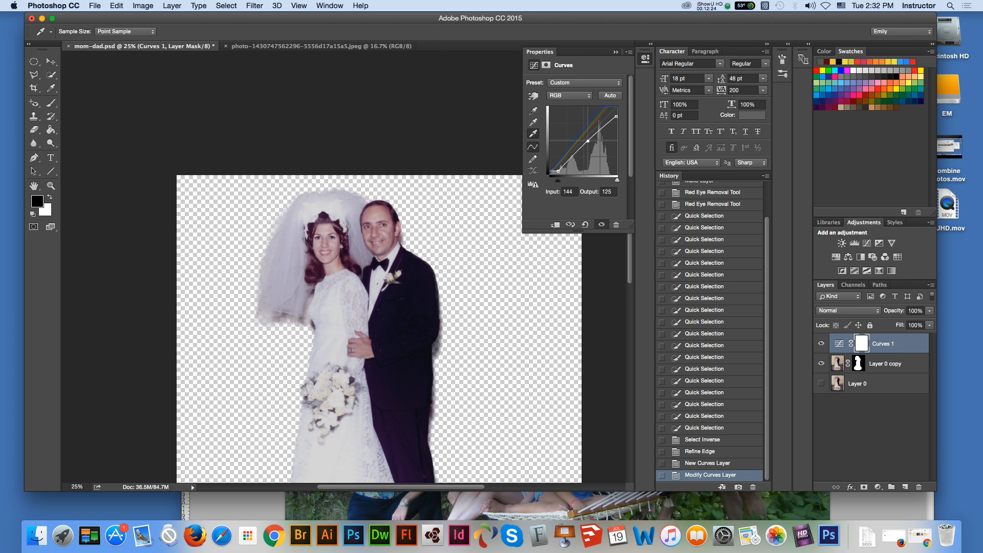
{"action": "left_click", "coordinate": [589, 144]}
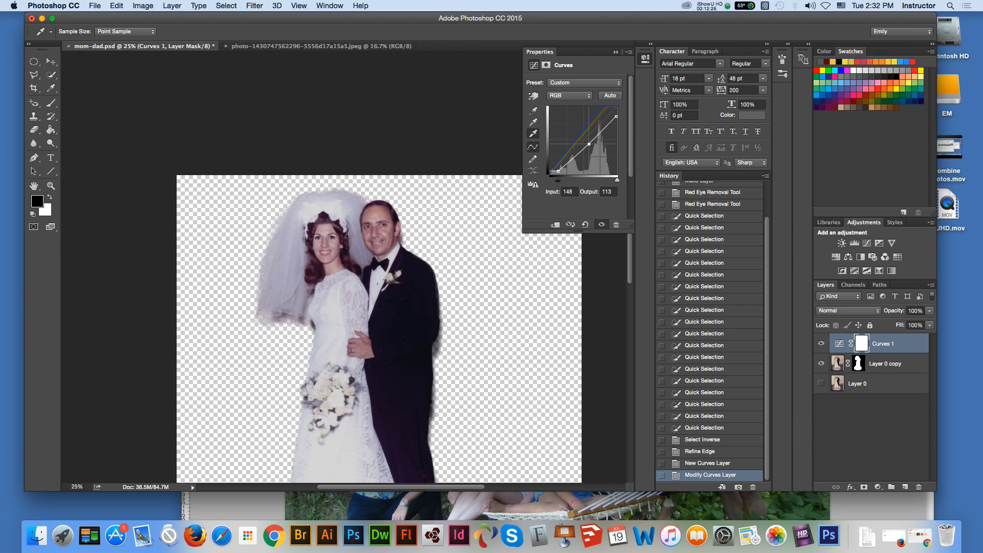
{"action": "left_click_drag", "start_coordinate": [589, 144], "coordinate": [589, 144]}
Step: Arrange the church interior photo and mom-dad.psd side by side in a 2-up vertical layout
{"action": "key", "text": "m"}
{"action": "left_click", "coordinate": [34, 186]}
{"action": "left_click_drag", "start_coordinate": [348, 409], "coordinate": [336, 314]}
{"action": "left_click_drag", "start_coordinate": [332, 217], "coordinate": [332, 257]}
{"action": "key", "text": "v"}
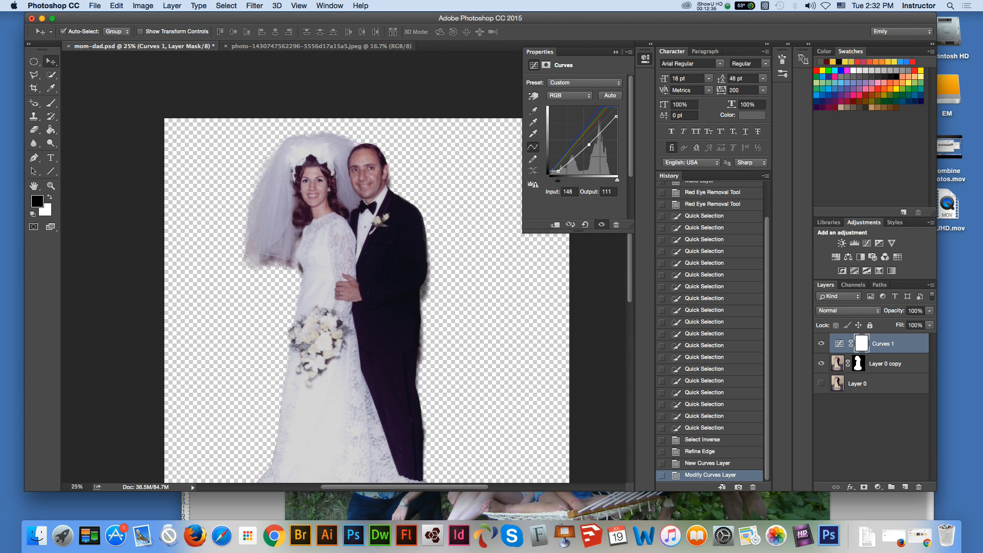
{"action": "key", "text": "super+minus"}
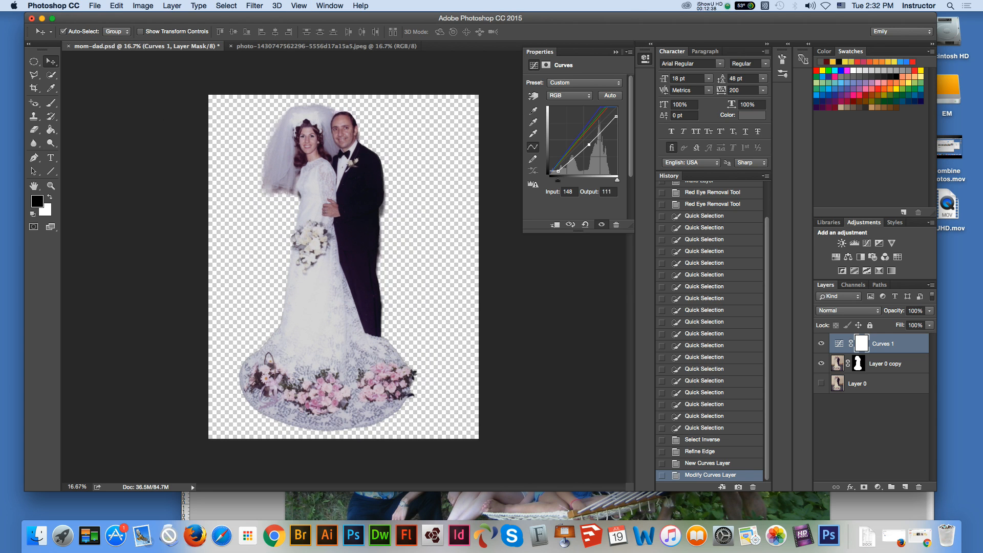
{"action": "left_click", "coordinate": [326, 46]}
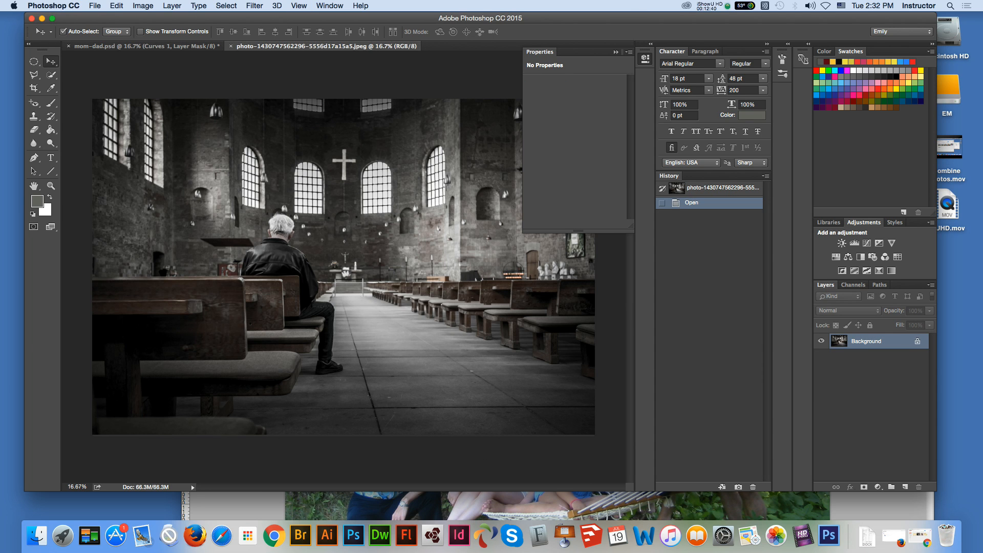
{"action": "left_click", "coordinate": [330, 5]}
{"action": "mouse_move", "coordinate": [336, 17]}
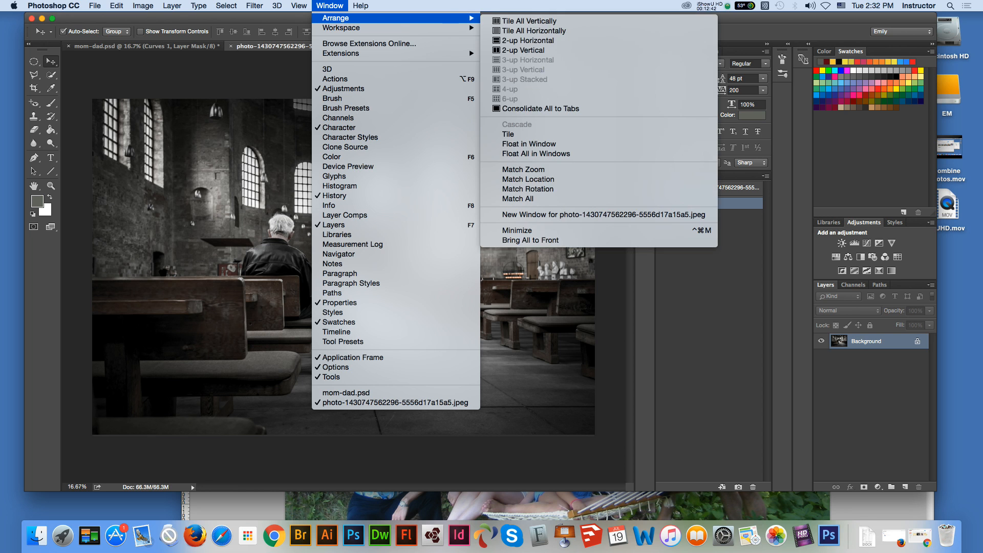
{"action": "left_click", "coordinate": [524, 50]}
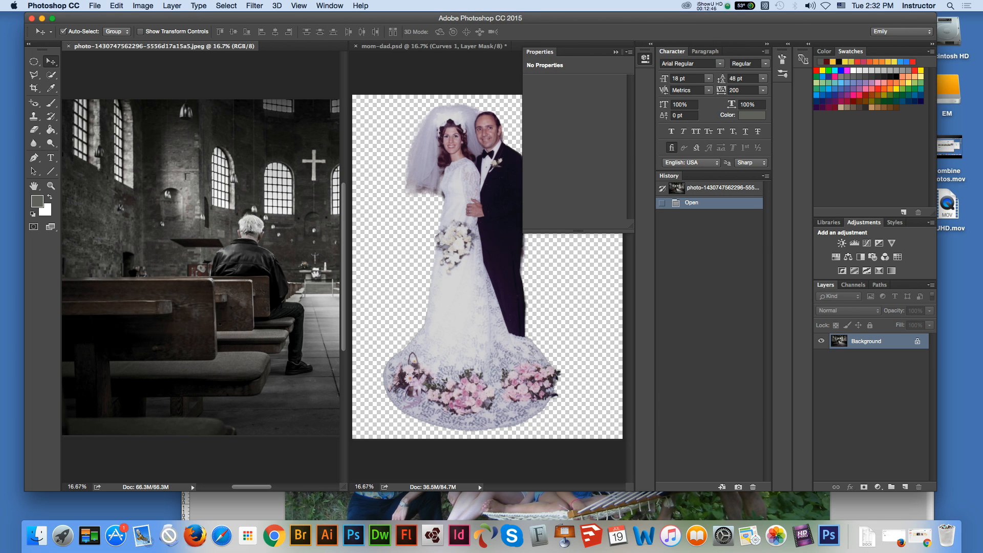
Step: Select the entire church photo and copy it into mom-dad.psd as a new layer over the couple
{"action": "left_click_drag", "start_coordinate": [236, 293], "coordinate": [479, 159]}
{"action": "key", "text": "Return"}
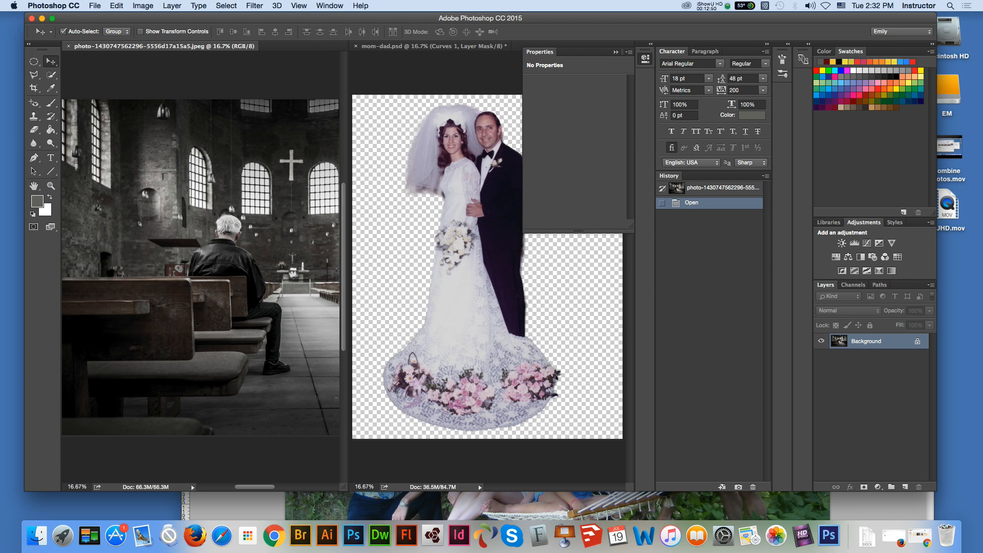
{"action": "key", "text": "super+a"}
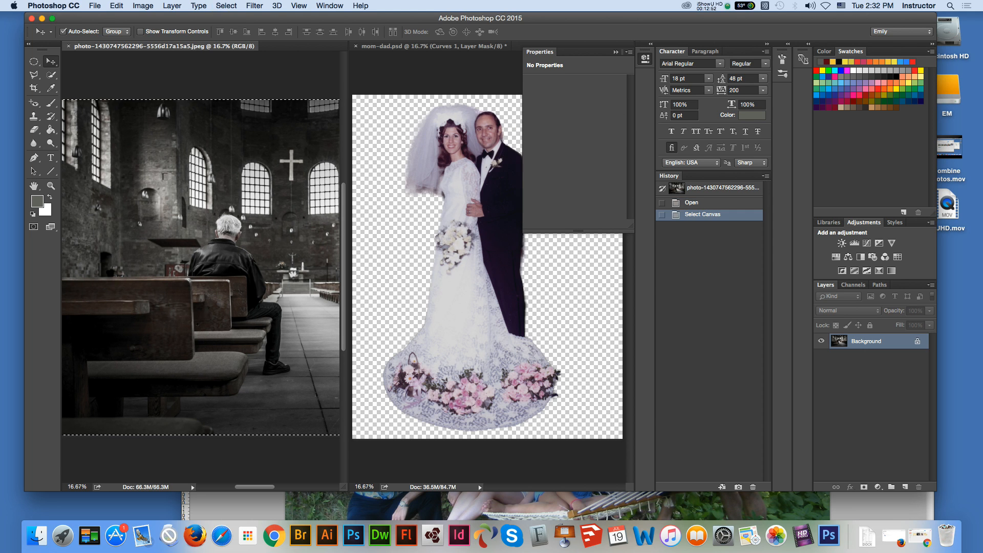
{"action": "left_click_drag", "start_coordinate": [225, 236], "coordinate": [433, 277]}
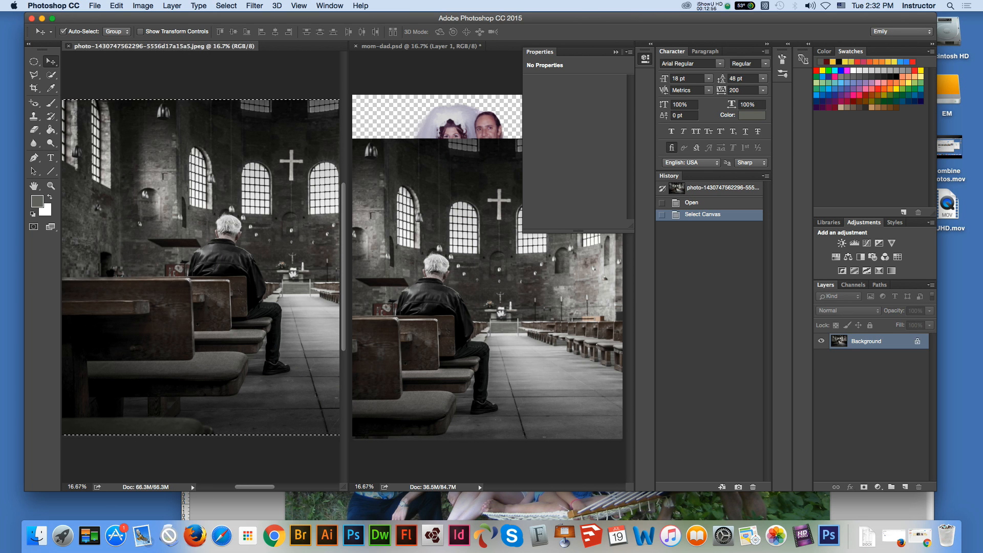
Step: Close the church photo file and place its copied layer behind the couple, shifted up and left to cover the canvas's empty upper area
{"action": "key", "text": "super+w"}
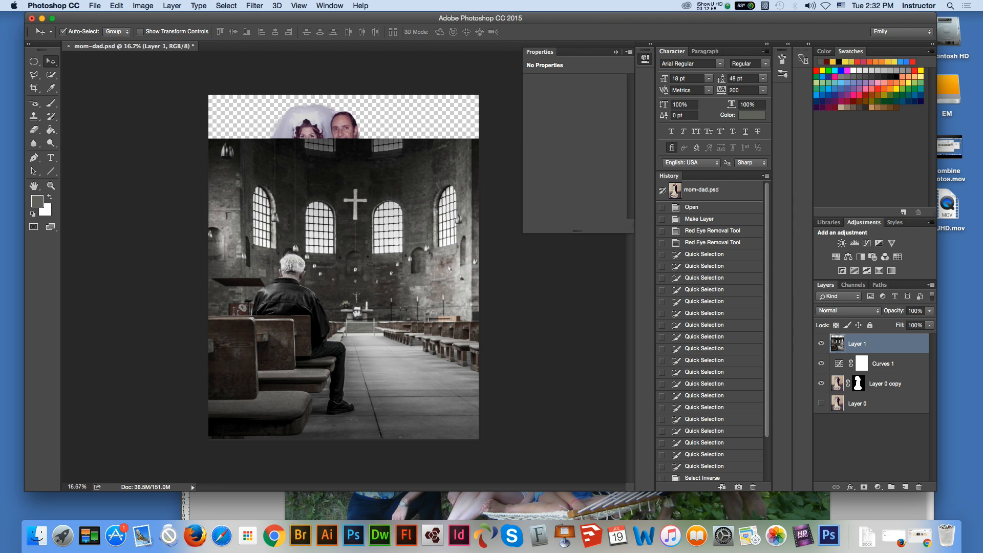
{"action": "left_click_drag", "start_coordinate": [866, 344], "coordinate": [865, 393]}
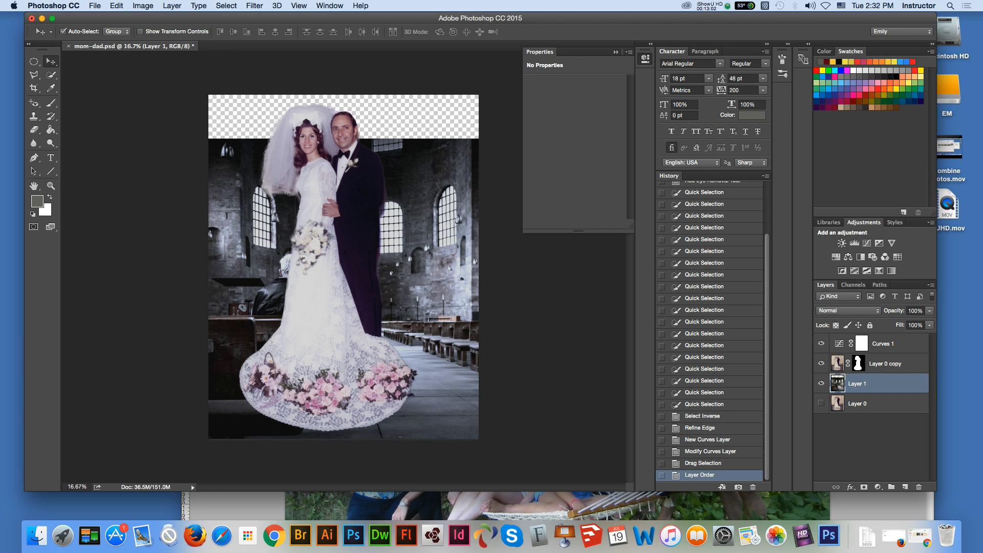
{"action": "left_click_drag", "start_coordinate": [463, 318], "coordinate": [416, 267]}
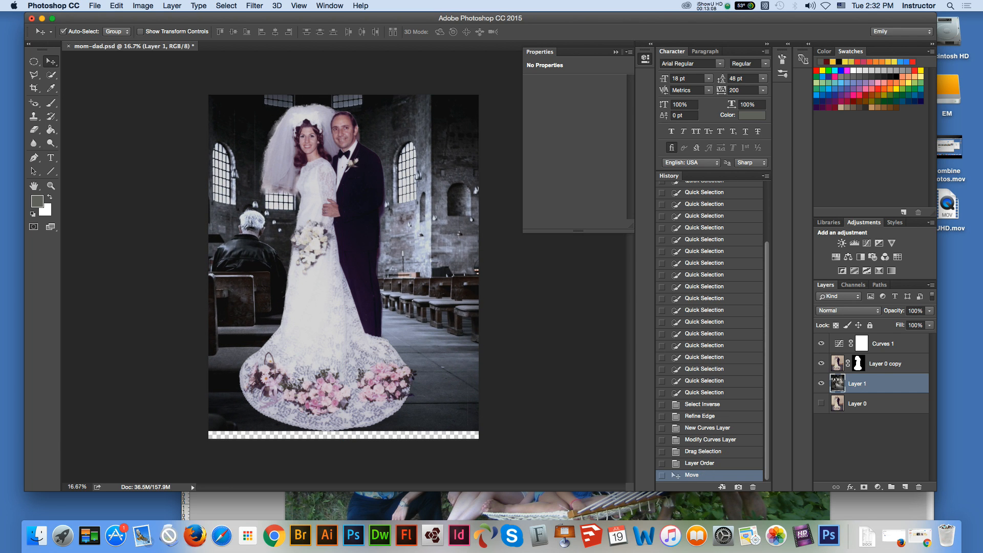
{"action": "key", "text": "shift+Left"}
{"action": "key", "text": "shift+Left"}
{"action": "key", "text": "shift+Left"}
{"action": "key", "text": "shift+Left"}
{"action": "key", "text": "shift+Left"}
{"action": "key", "text": "shift+Left"}
Step: Scale the church layer proportionally to about 106.4% so it fills the whole canvas behind the couple
{"action": "key", "text": "super"}
{"action": "key", "text": "super+t"}
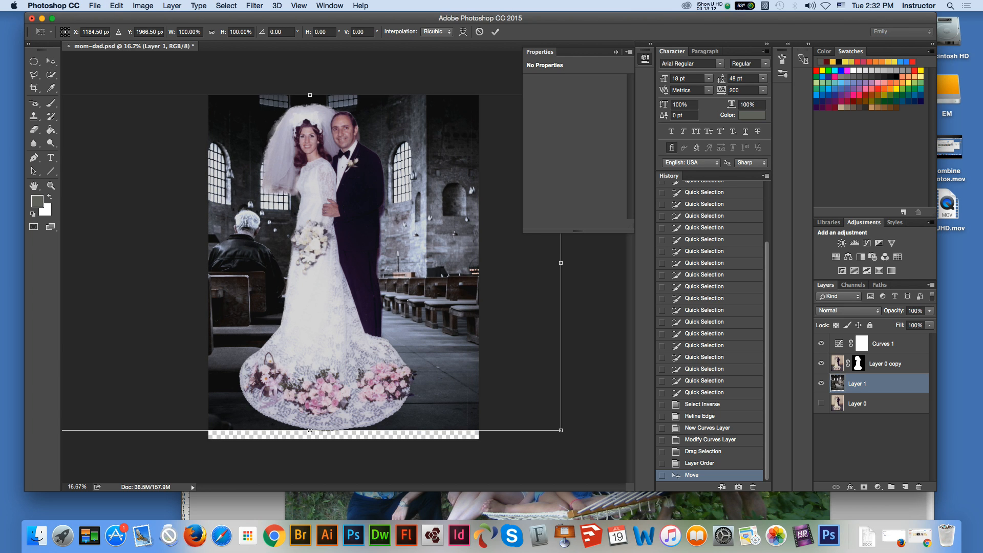
{"action": "left_click_drag", "start_coordinate": [562, 430], "coordinate": [583, 445]}
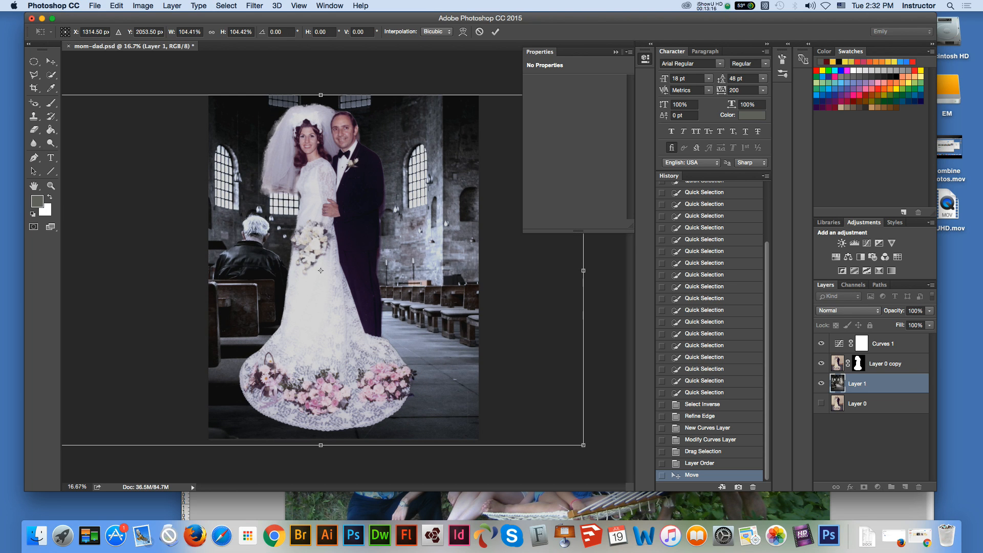
{"action": "key", "text": "super+minus"}
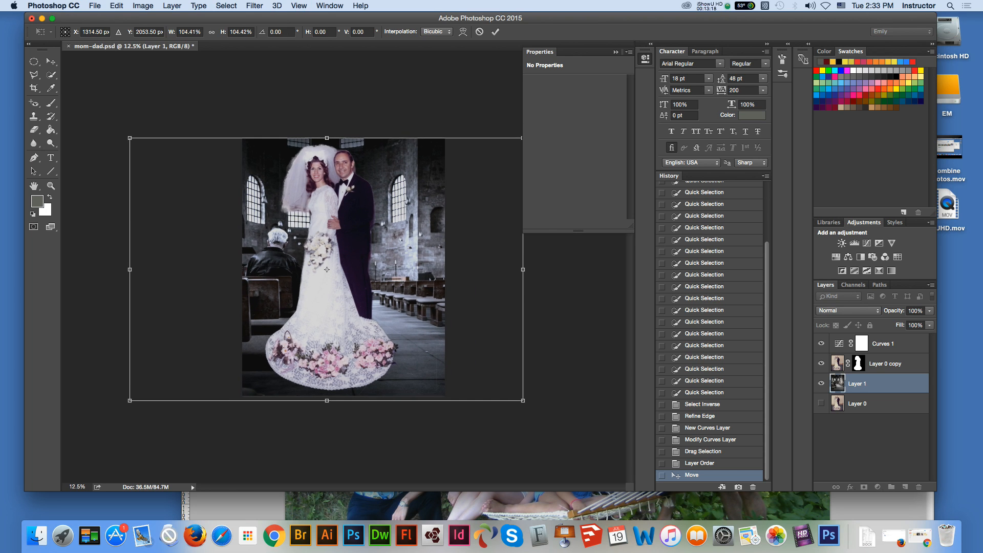
{"action": "left_click_drag", "start_coordinate": [129, 138], "coordinate": [121, 133]}
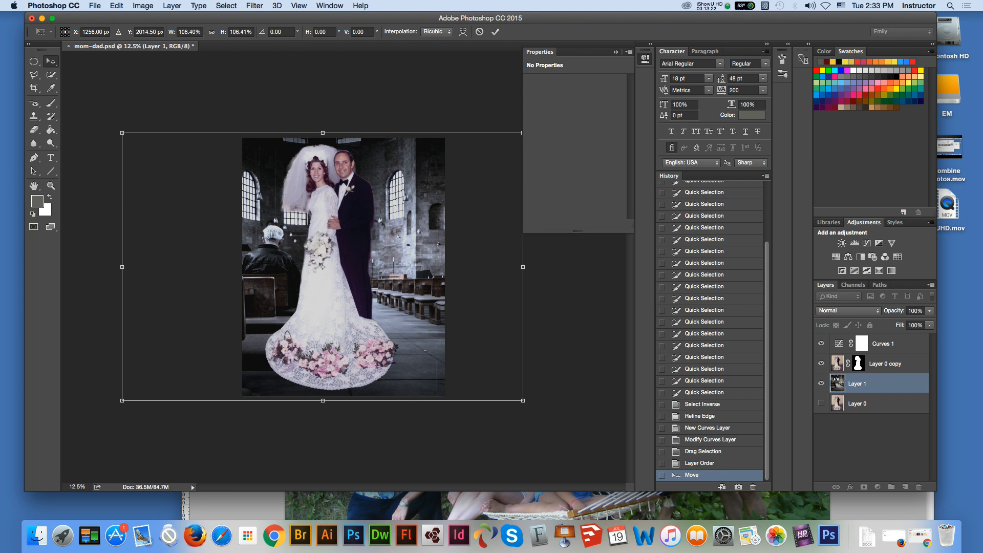
{"action": "key", "text": "Return"}
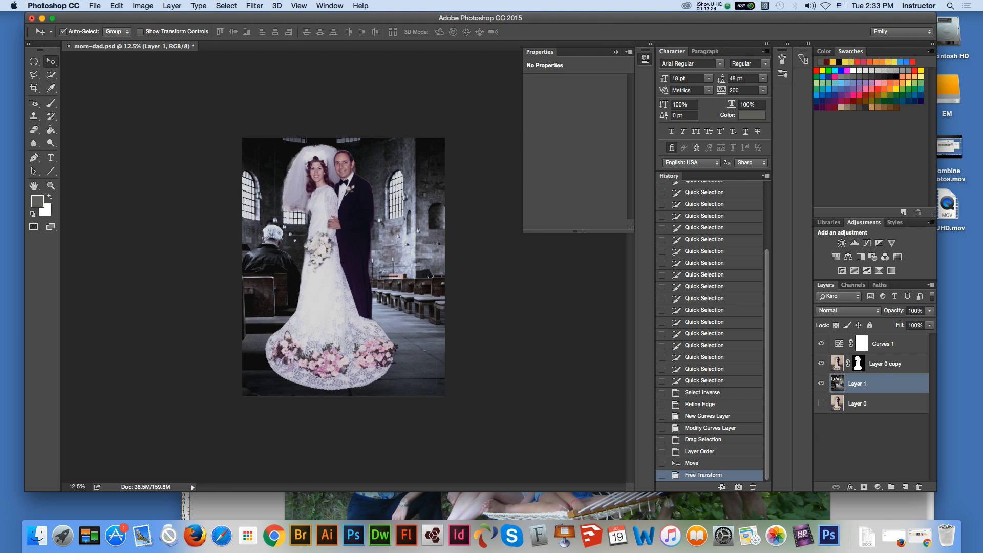
Step: Shift the masked couple on the Layer 0 copy layer slightly to the right against the church background
{"action": "key", "text": "z"}
{"action": "left_click", "coordinate": [384, 190]}
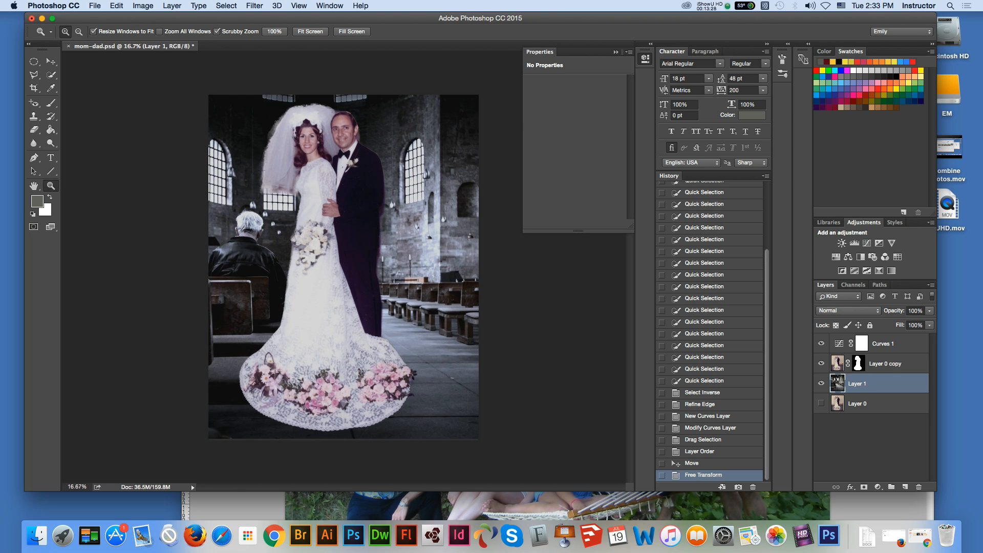
{"action": "left_click", "coordinate": [384, 191]}
{"action": "key", "text": "v"}
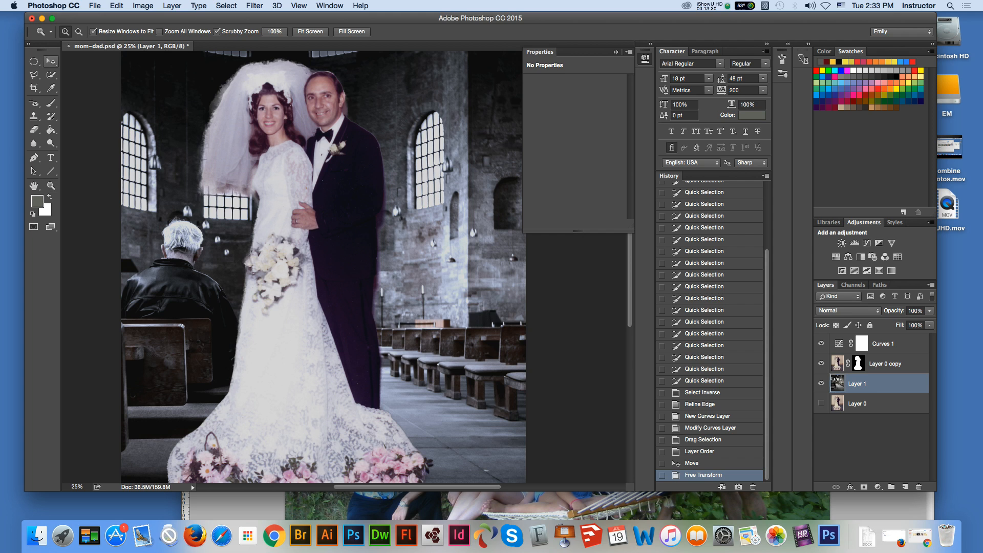
{"action": "left_click", "coordinate": [885, 364]}
{"action": "left_click_drag", "start_coordinate": [341, 199], "coordinate": [361, 198]}
Step: Feather the layer mask of the couple's Layer 0 copy layer by 1.5 px
{"action": "key", "text": "z"}
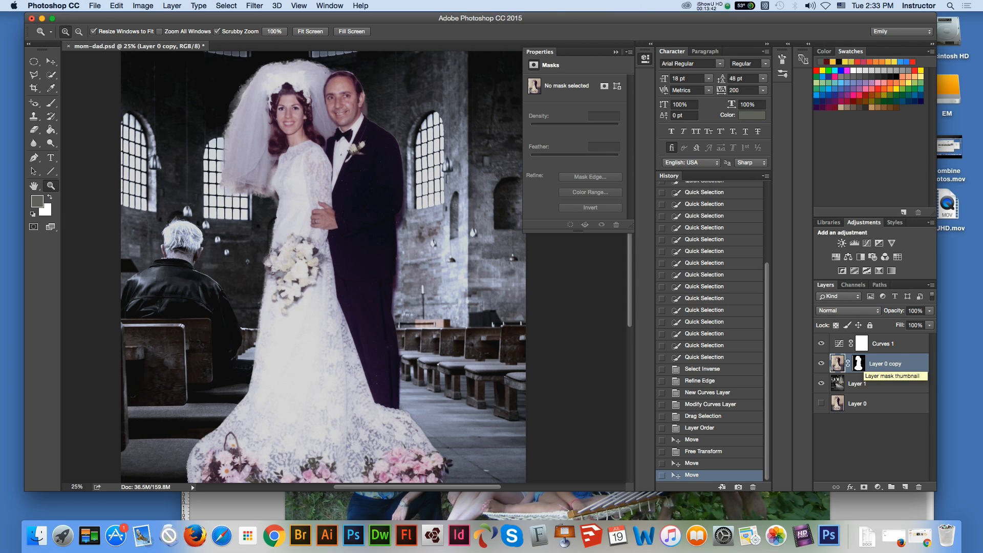
{"action": "scroll", "coordinate": [324, 266], "scroll_direction": "left", "scroll_amount": 1}
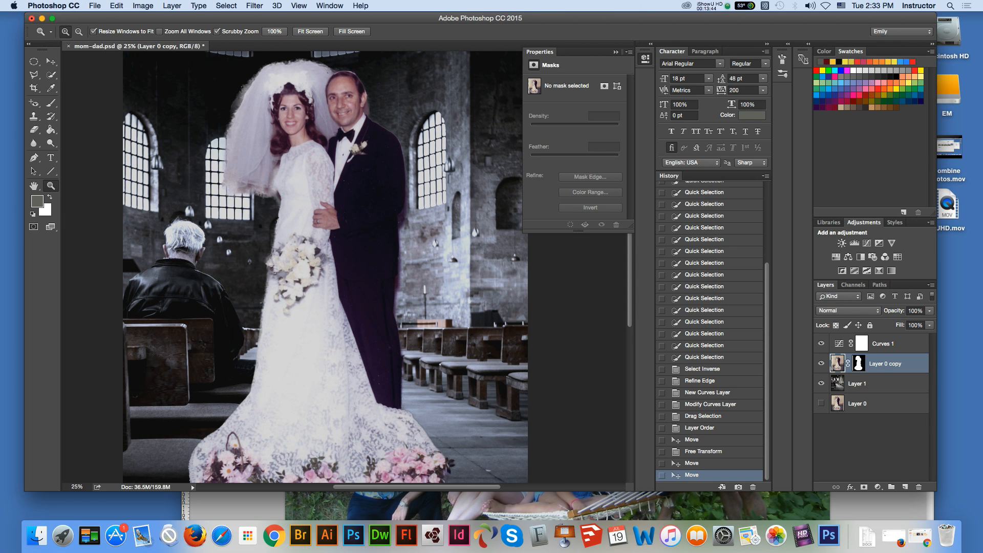
{"action": "left_click", "coordinate": [401, 88]}
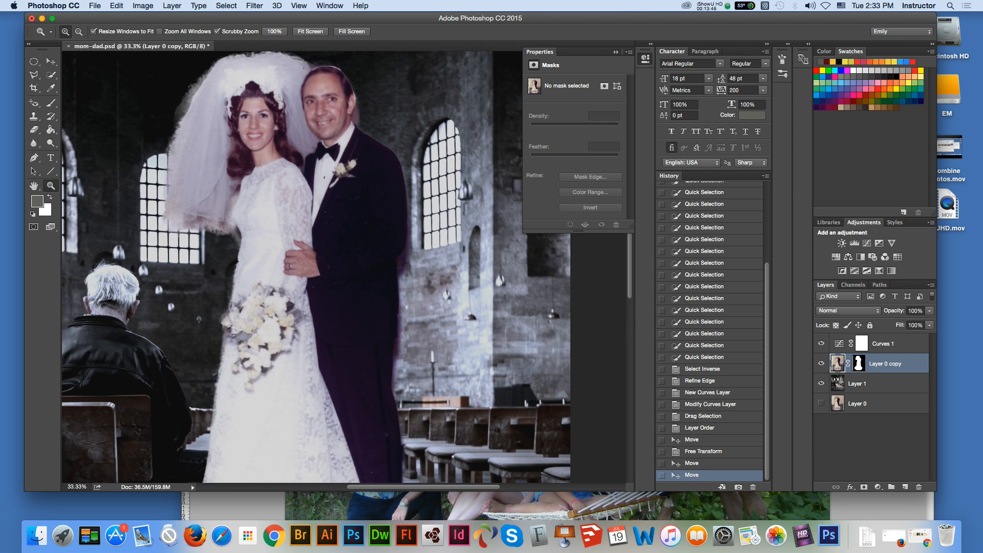
{"action": "key", "text": "v"}
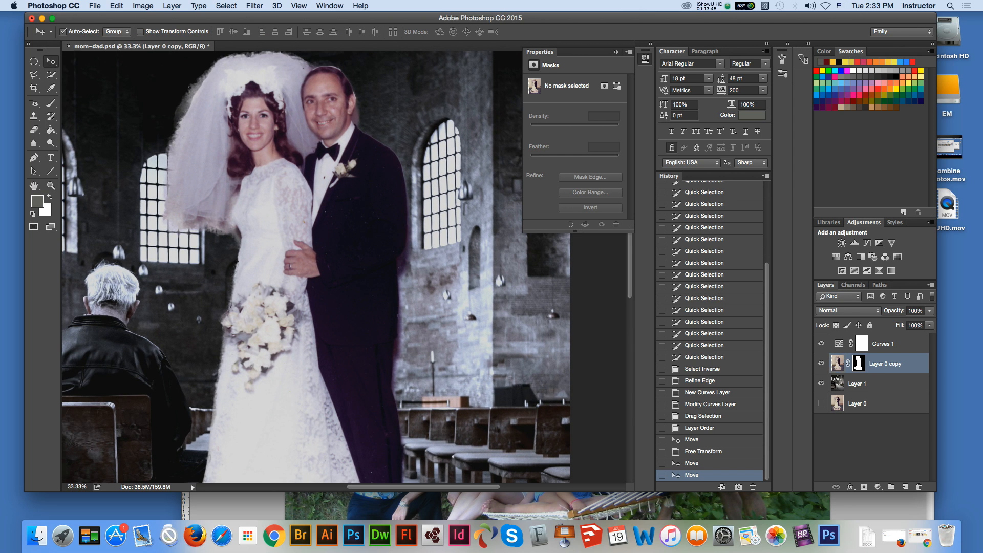
{"action": "left_click", "coordinate": [859, 364]}
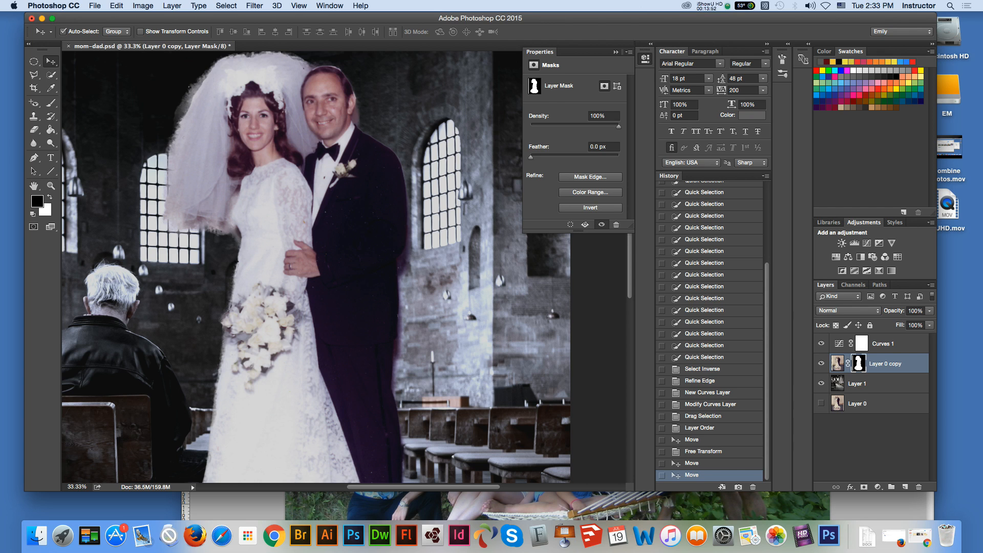
{"action": "left_click_drag", "start_coordinate": [531, 157], "coordinate": [538, 158]}
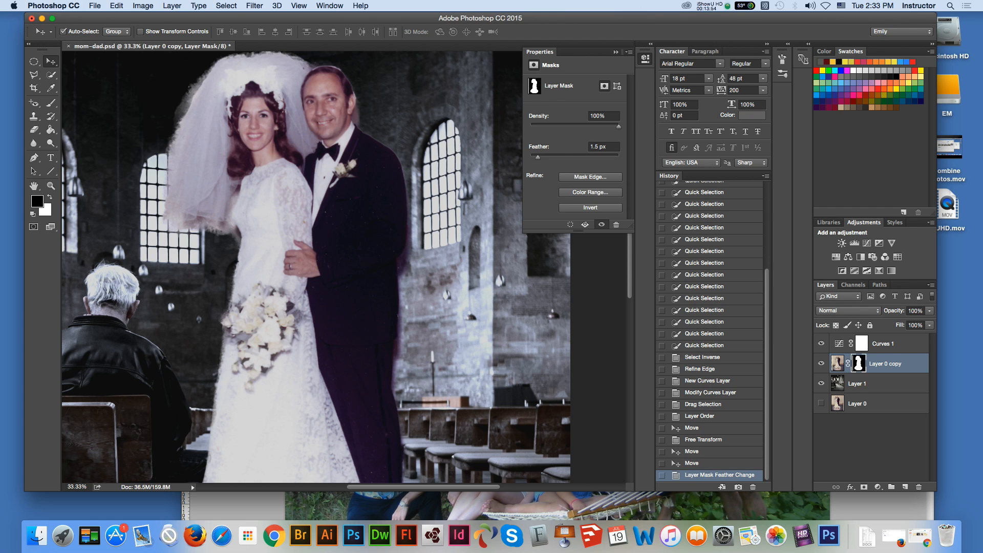
Step: Refine the couple's mask by brushing the edge beside the groom's ear with the Refine Radius tool and apply it
{"action": "left_click", "coordinate": [591, 177]}
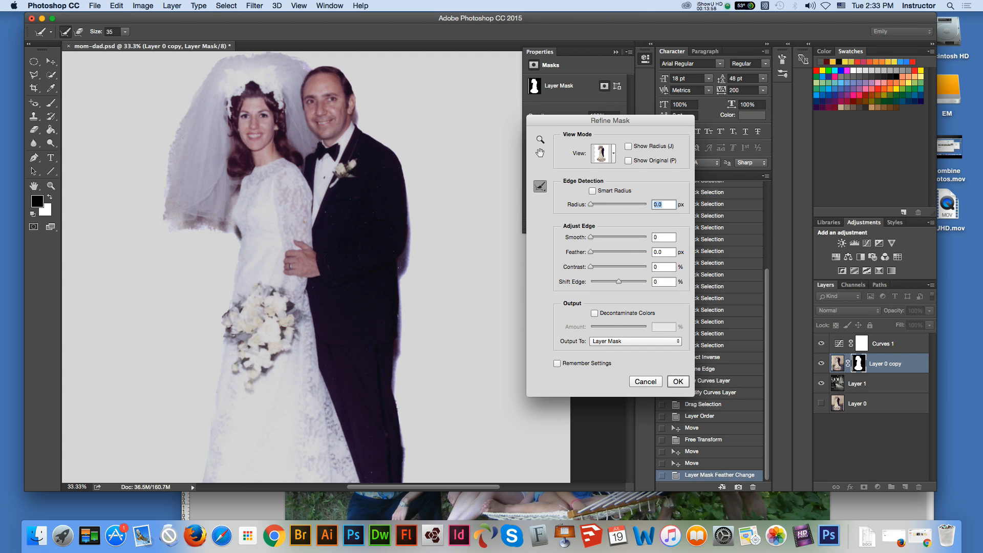
{"action": "left_click", "coordinate": [614, 154]}
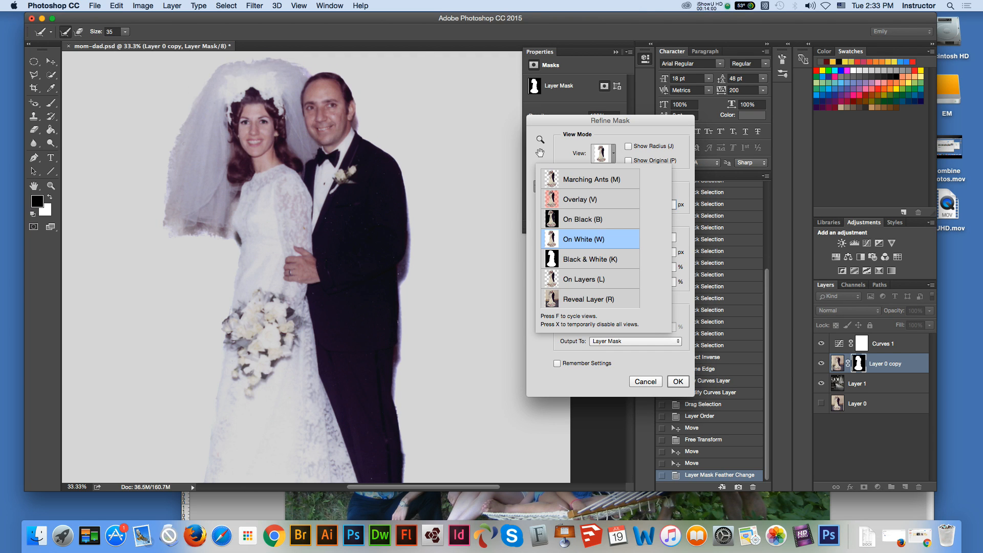
{"action": "scroll", "coordinate": [316, 266], "scroll_direction": "down", "scroll_amount": 10}
{"action": "scroll", "coordinate": [316, 267], "scroll_direction": "up", "scroll_amount": 8}
{"action": "scroll", "coordinate": [295, 267], "scroll_direction": "up", "scroll_amount": 10}
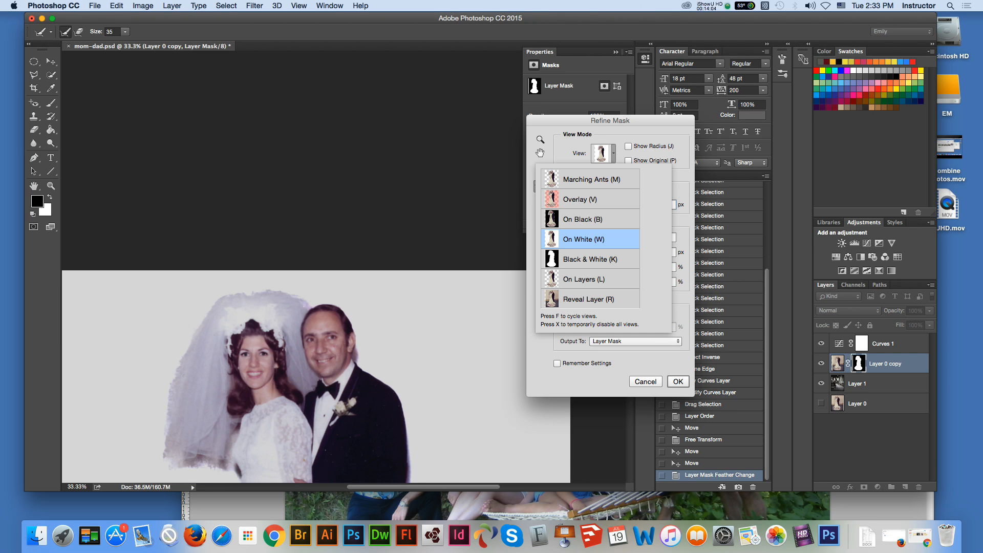
{"action": "key", "text": "Escape"}
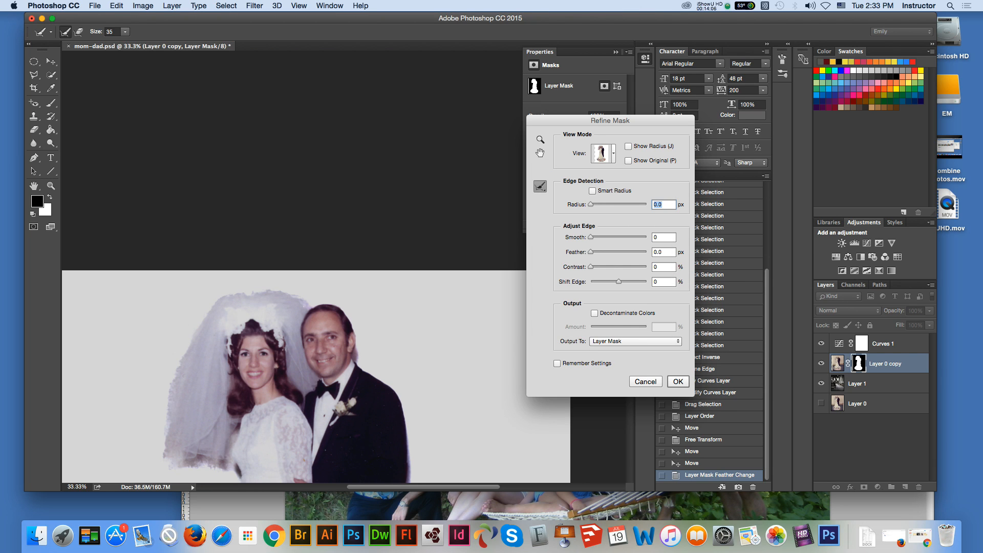
{"action": "left_click_drag", "start_coordinate": [357, 349], "coordinate": [358, 354]}
{"action": "key", "text": "Return"}
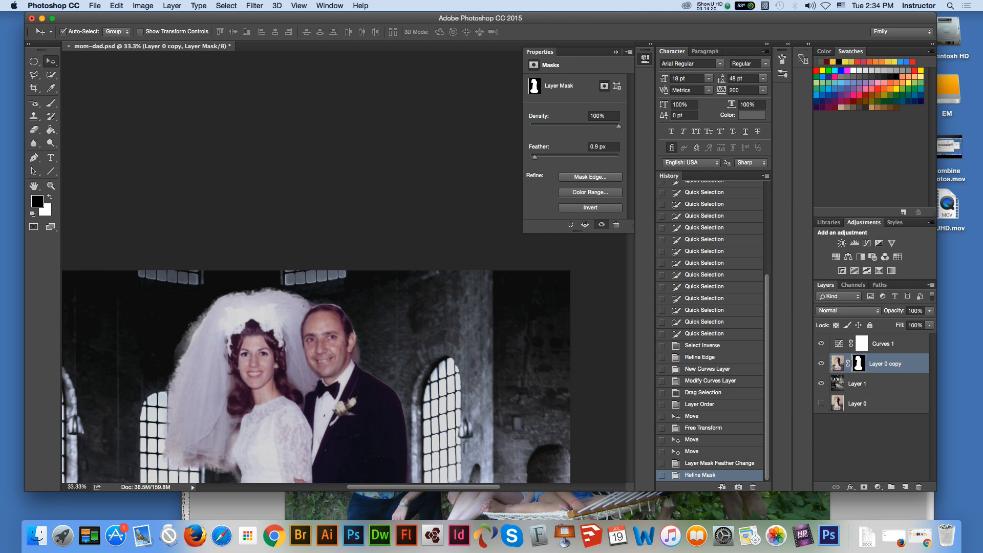
{"action": "key", "text": "m"}
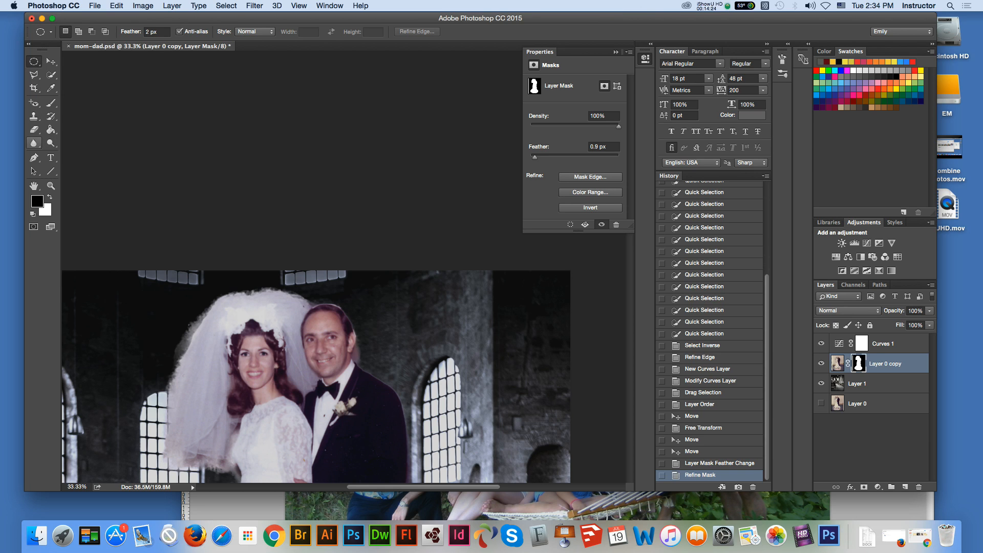
{"action": "key", "text": "e"}
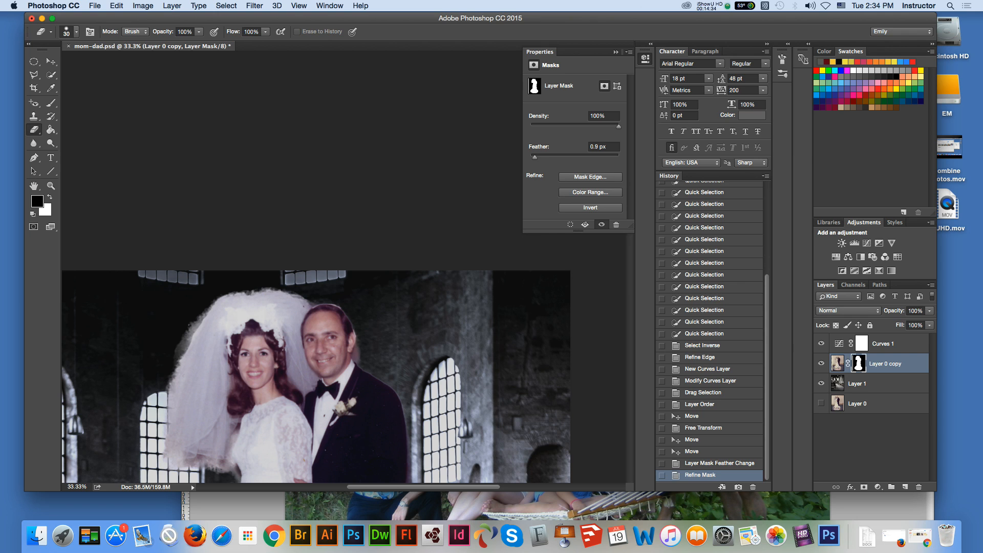
{"action": "left_click", "coordinate": [590, 192]}
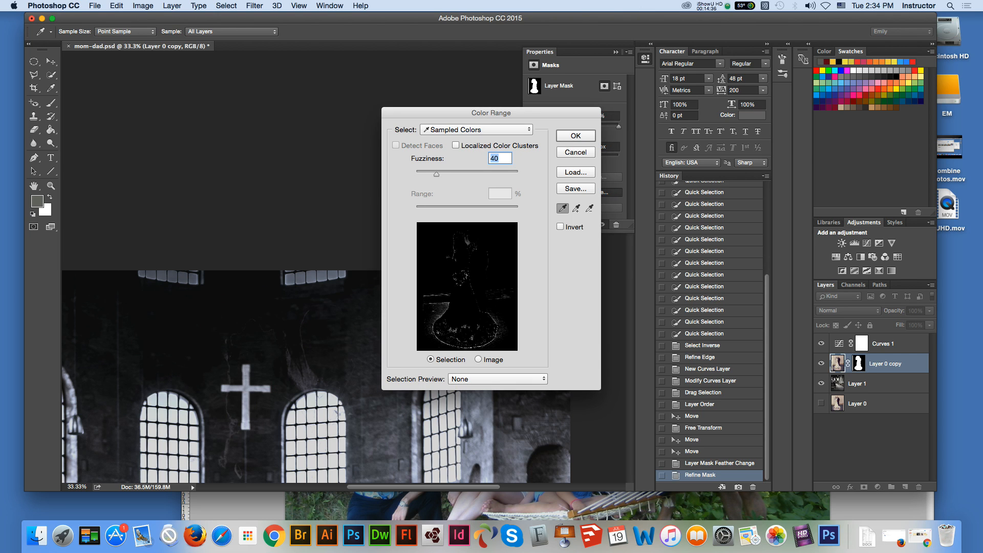
{"action": "left_click", "coordinate": [575, 152]}
Step: Brush the mask edge beside the groom's ear with the Erase Refinements tool in Refine Mask and apply it
{"action": "left_click", "coordinate": [590, 177]}
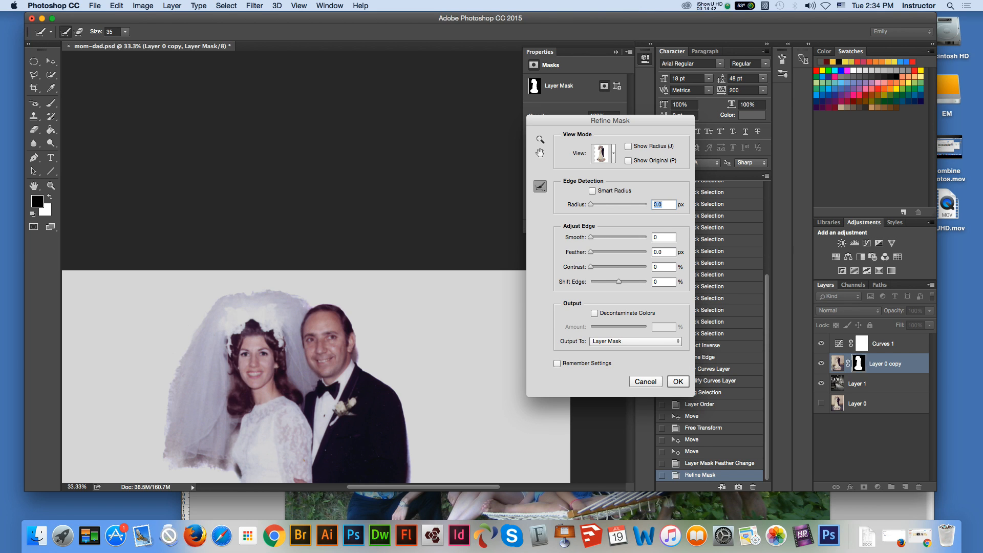
{"action": "left_click_drag", "start_coordinate": [540, 187], "coordinate": [589, 196]}
{"action": "left_click_drag", "start_coordinate": [356, 349], "coordinate": [353, 356]}
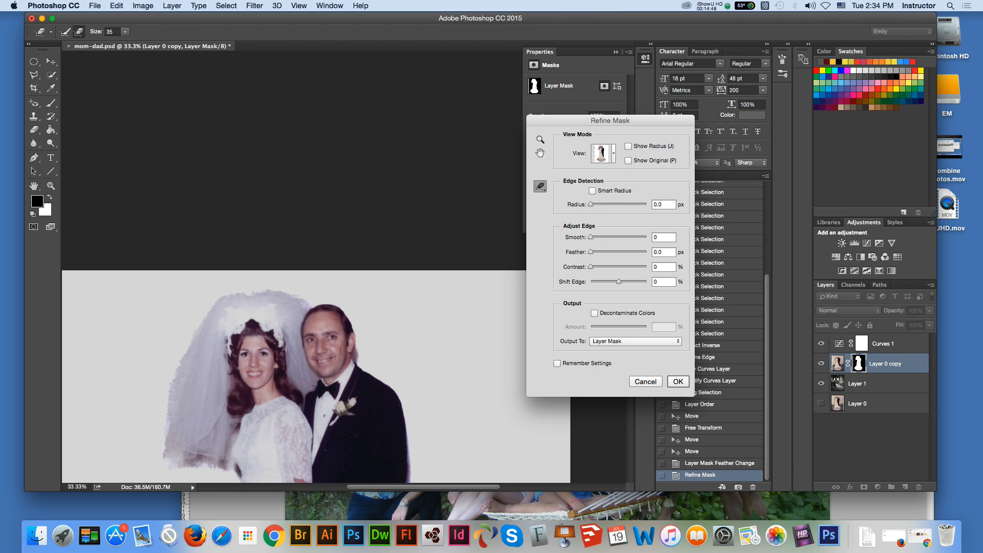
{"action": "left_click", "coordinate": [540, 187]}
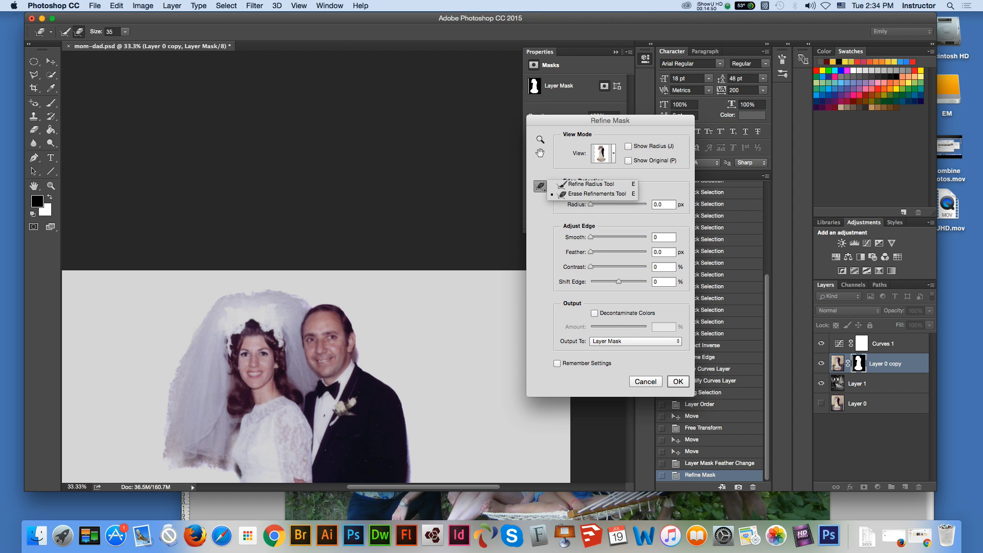
{"action": "key", "text": "Escape"}
{"action": "key", "text": "Return"}
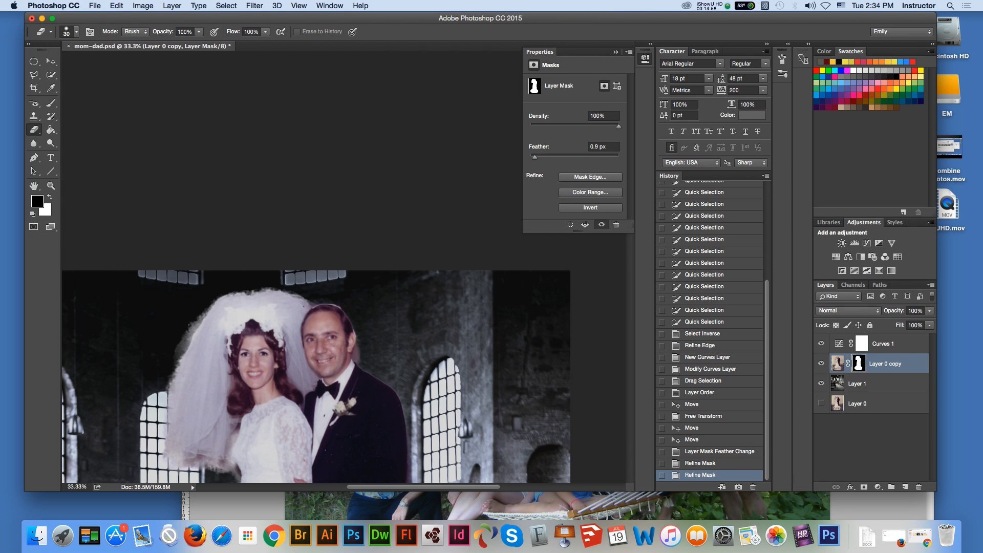
Step: Paint out the fringe beside the groom's ear on the Layer 0 copy mask with a black Brush
{"action": "left_click", "coordinate": [359, 349]}
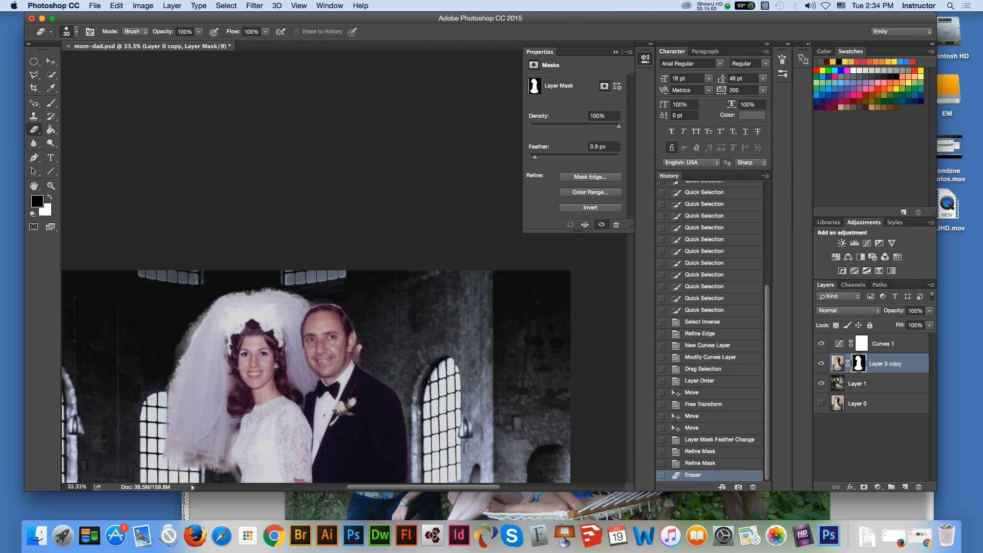
{"action": "key", "text": "super+z"}
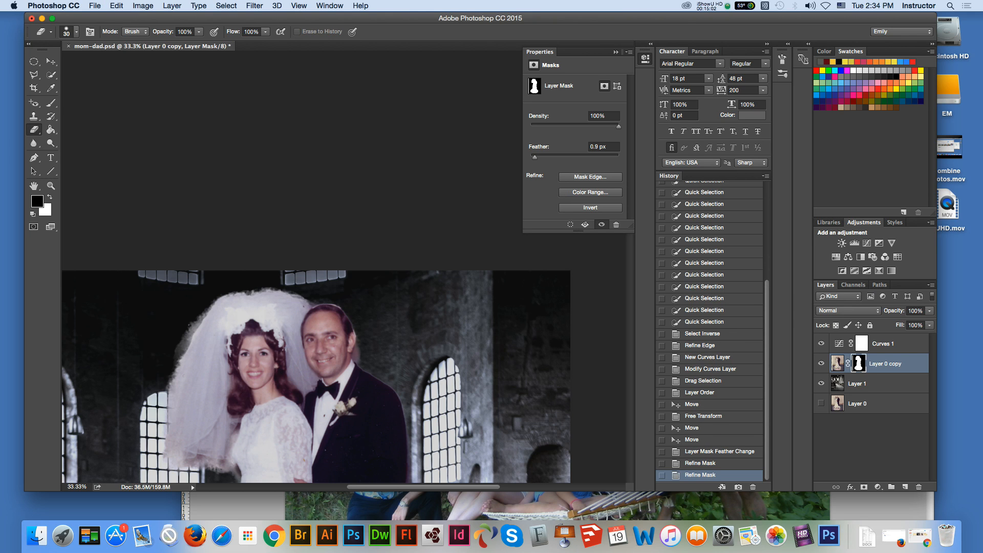
{"action": "key", "text": "b"}
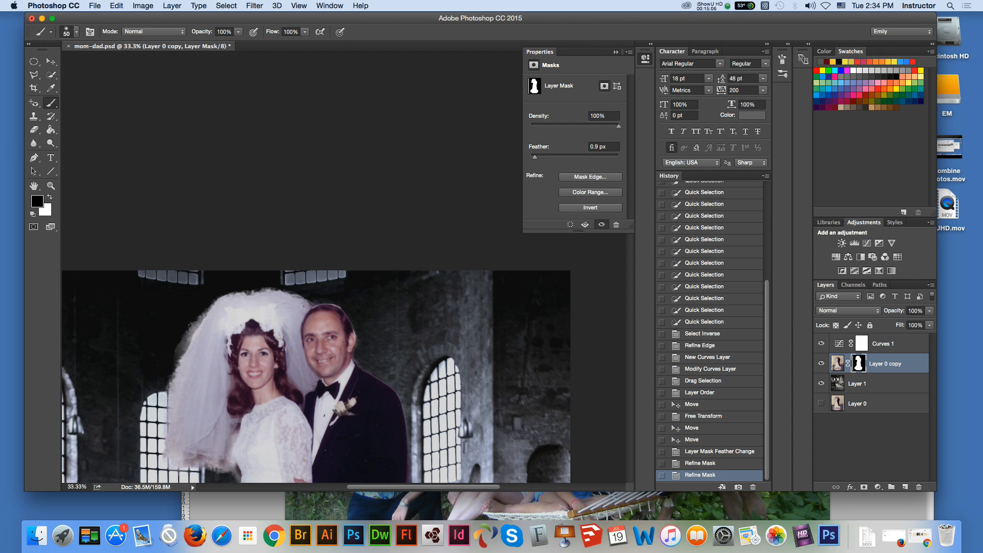
{"action": "left_click", "coordinate": [357, 334]}
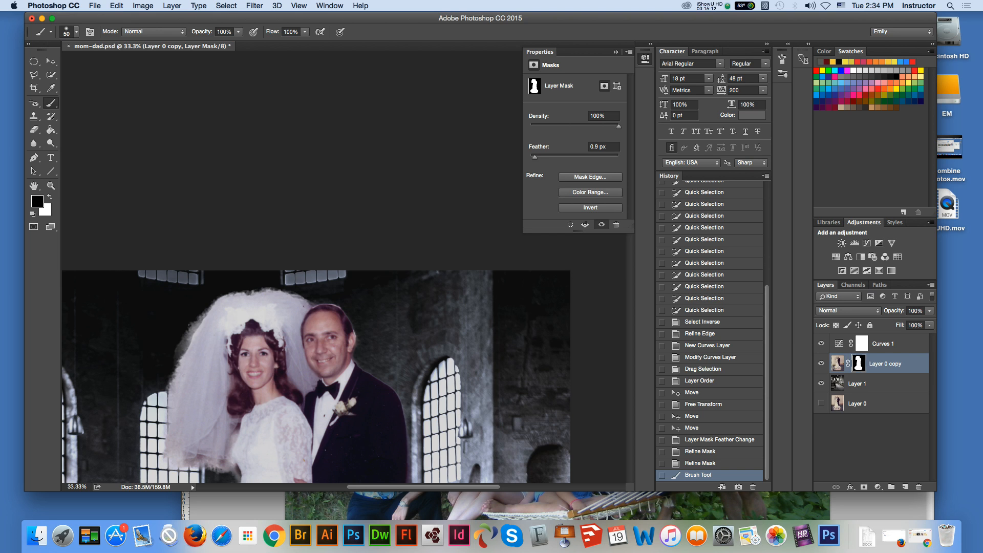
Step: Paint black on the couple's mask along the top of the groom's hair, beside his ear and at his collar
{"action": "key", "text": "z"}
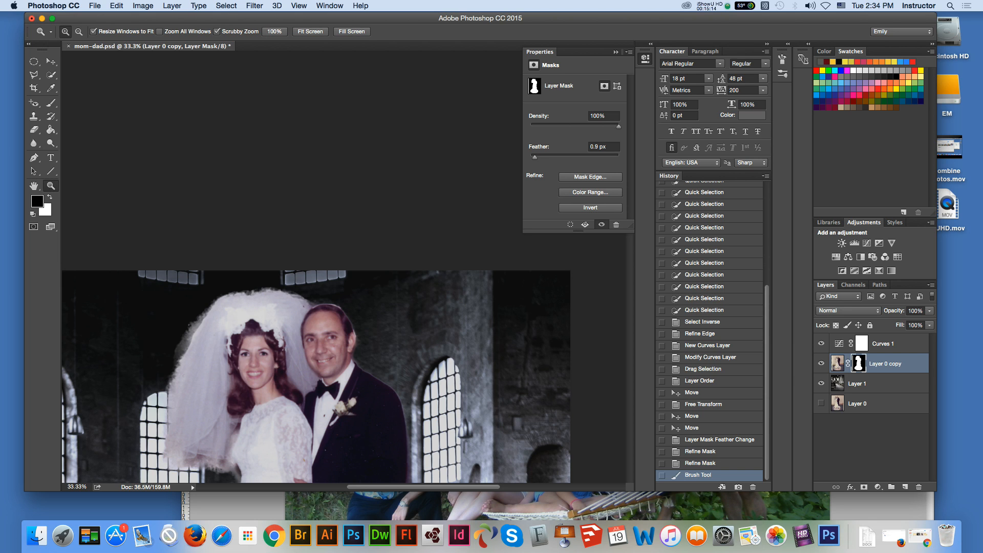
{"action": "left_click", "coordinate": [362, 312]}
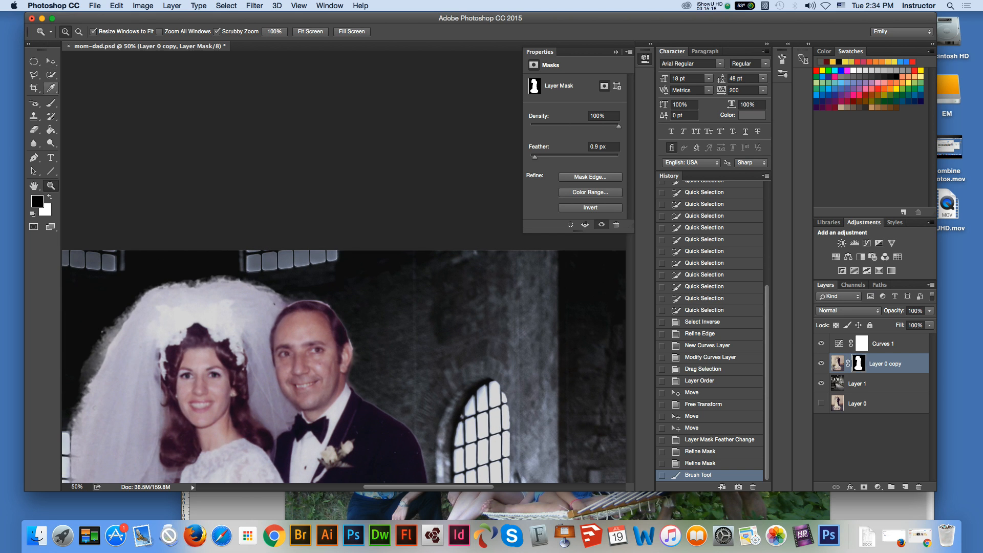
{"action": "key", "text": "b"}
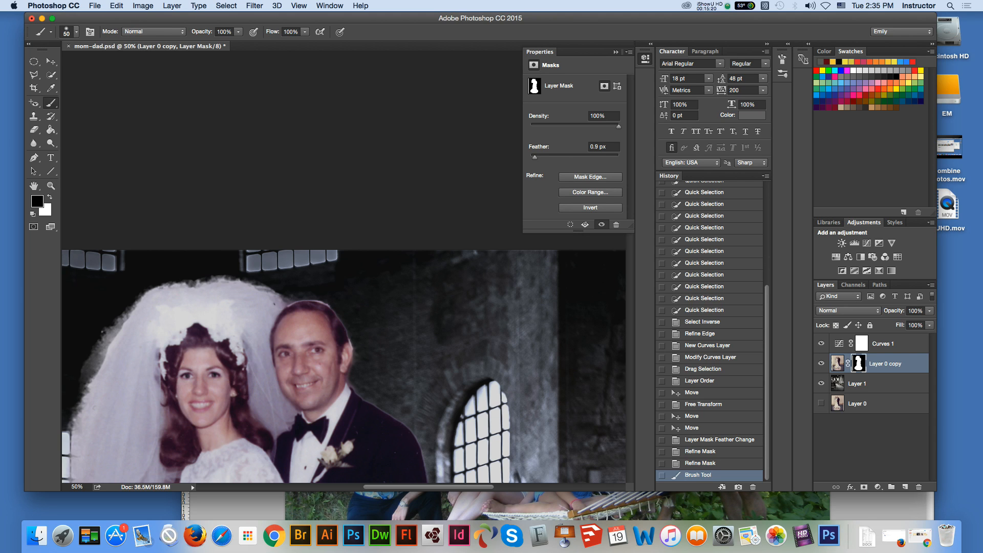
{"action": "left_click_drag", "start_coordinate": [314, 301], "coordinate": [293, 300]}
{"action": "left_click", "coordinate": [290, 299]}
{"action": "left_click", "coordinate": [288, 301]}
{"action": "left_click", "coordinate": [288, 301]}
{"action": "left_click", "coordinate": [287, 300]}
{"action": "left_click_drag", "start_coordinate": [358, 345], "coordinate": [357, 357]}
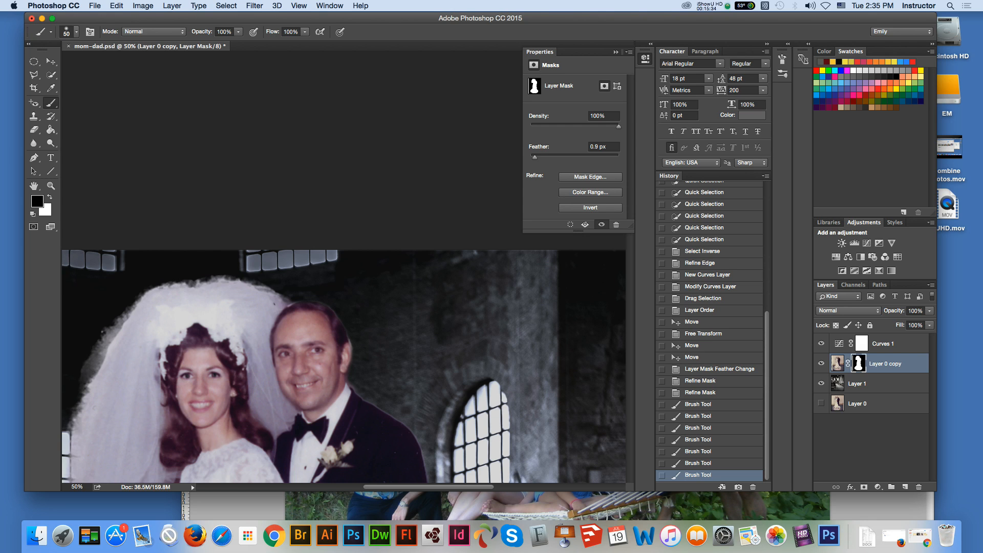
{"action": "left_click", "coordinate": [350, 384]}
{"action": "left_click", "coordinate": [353, 388]}
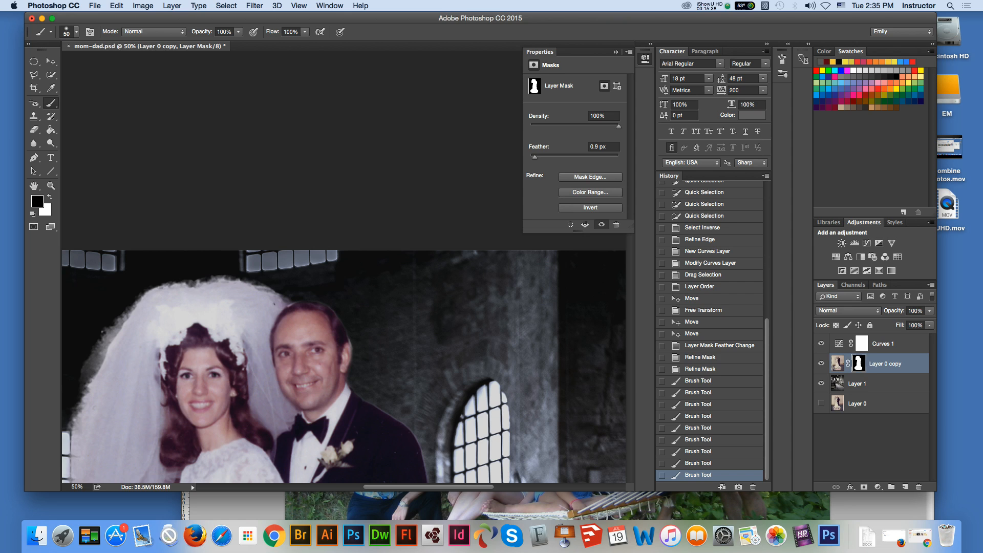
Step: Brush black on the mask along the top edge of the bride's veil to where it meets the groom's head
{"action": "left_click", "coordinate": [283, 300]}
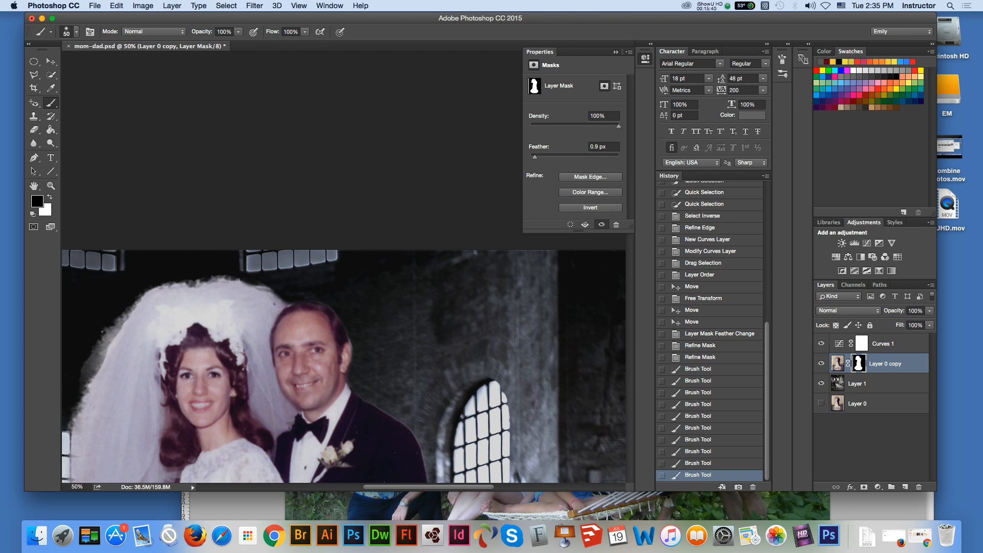
{"action": "left_click", "coordinate": [219, 280]}
{"action": "left_click", "coordinate": [201, 283]}
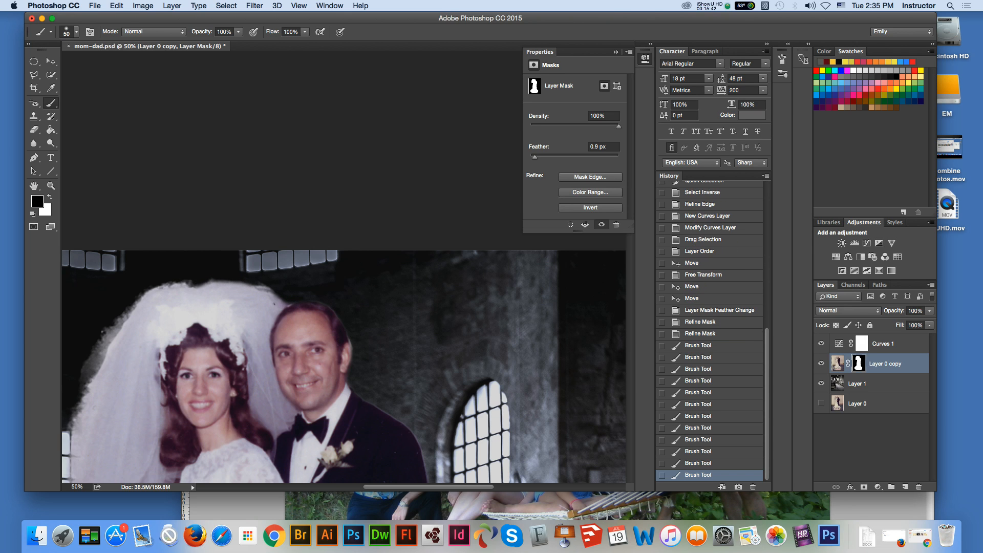
{"action": "left_click", "coordinate": [207, 283]}
{"action": "left_click", "coordinate": [186, 283]}
{"action": "left_click", "coordinate": [263, 286]}
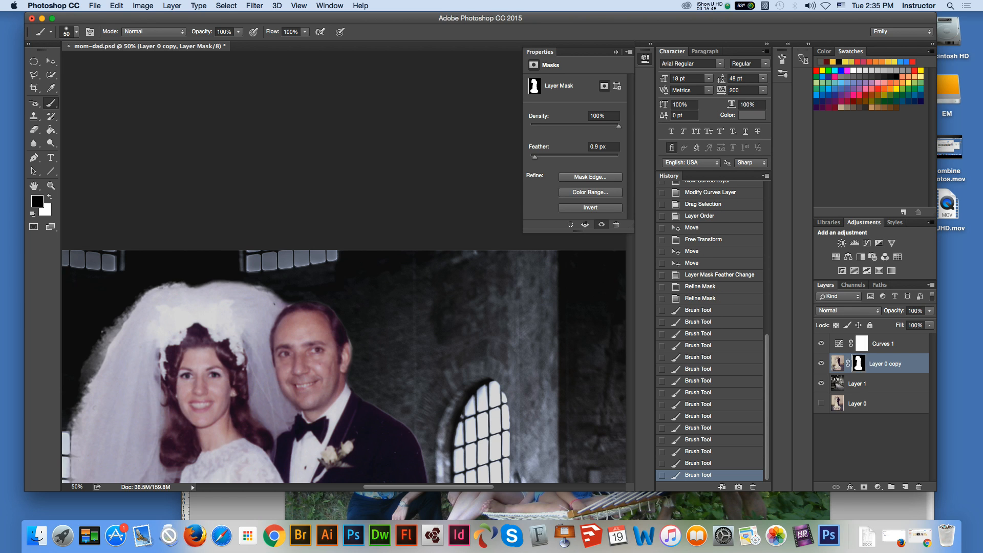
{"action": "left_click", "coordinate": [284, 303]}
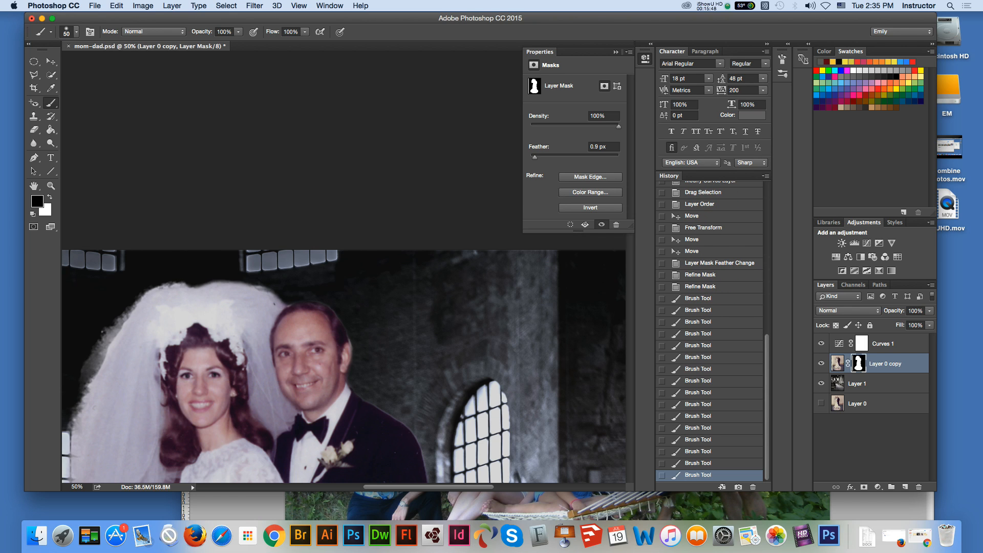
Step: Clean the mask edge along the groom's outer shoulder and jacket sleeve by painting it with black
{"action": "scroll", "coordinate": [344, 366], "scroll_direction": "down", "scroll_amount": 5}
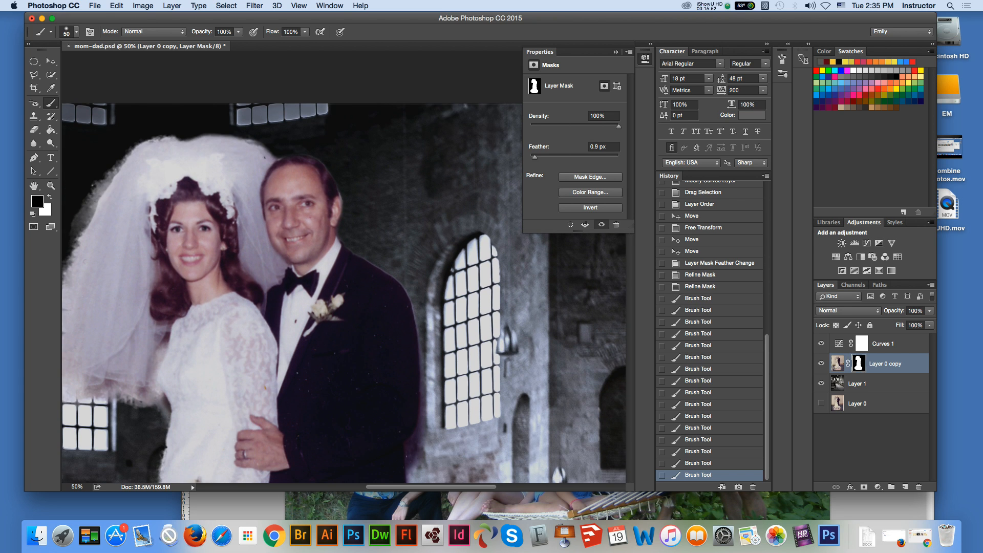
{"action": "left_click", "coordinate": [426, 381]}
{"action": "left_click_drag", "start_coordinate": [403, 282], "coordinate": [414, 309]}
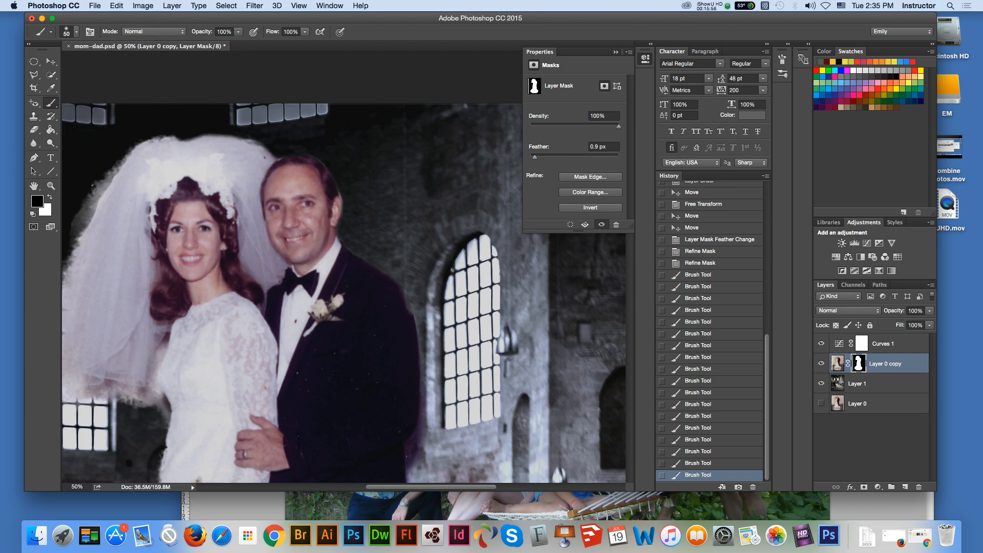
{"action": "key", "text": "super+z"}
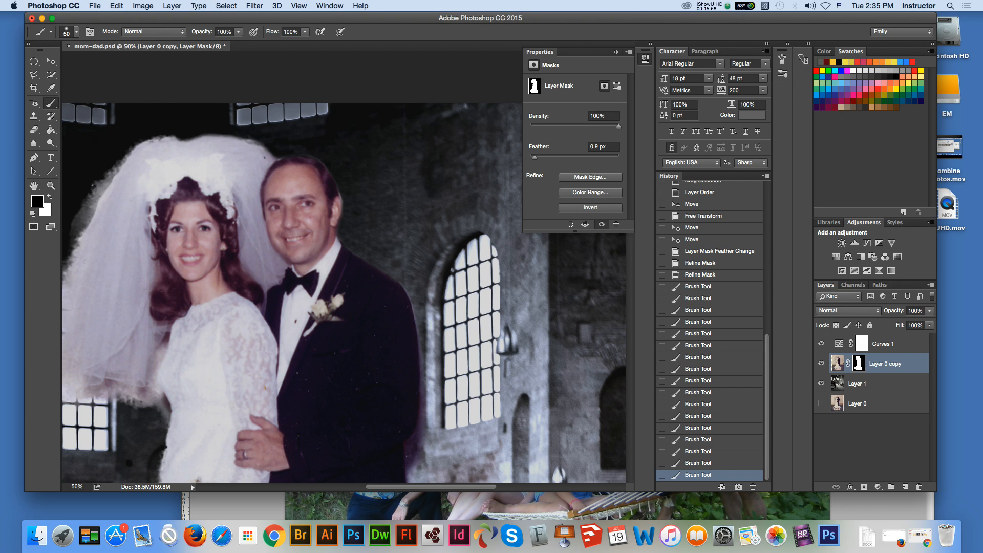
{"action": "left_click", "coordinate": [416, 303]}
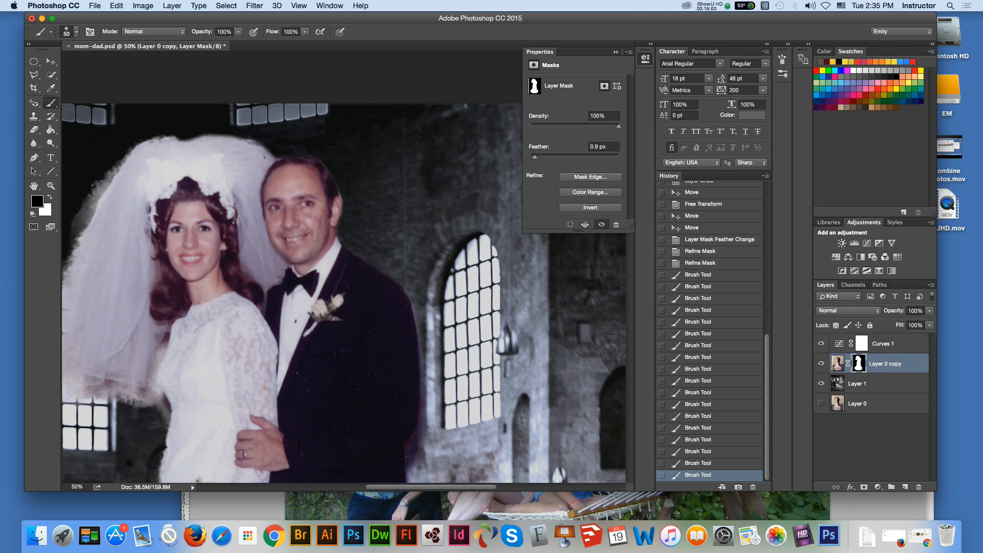
{"action": "left_click_drag", "start_coordinate": [411, 312], "coordinate": [413, 320]}
{"action": "key", "text": "super+z"}
{"action": "left_click", "coordinate": [416, 310]}
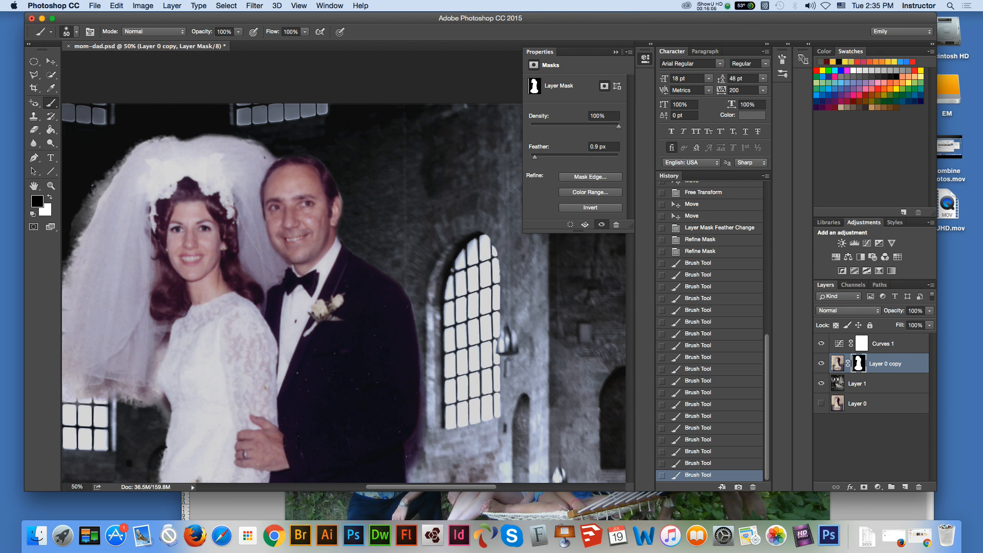
{"action": "left_click", "coordinate": [418, 324]}
{"action": "left_click_drag", "start_coordinate": [425, 386], "coordinate": [410, 458]}
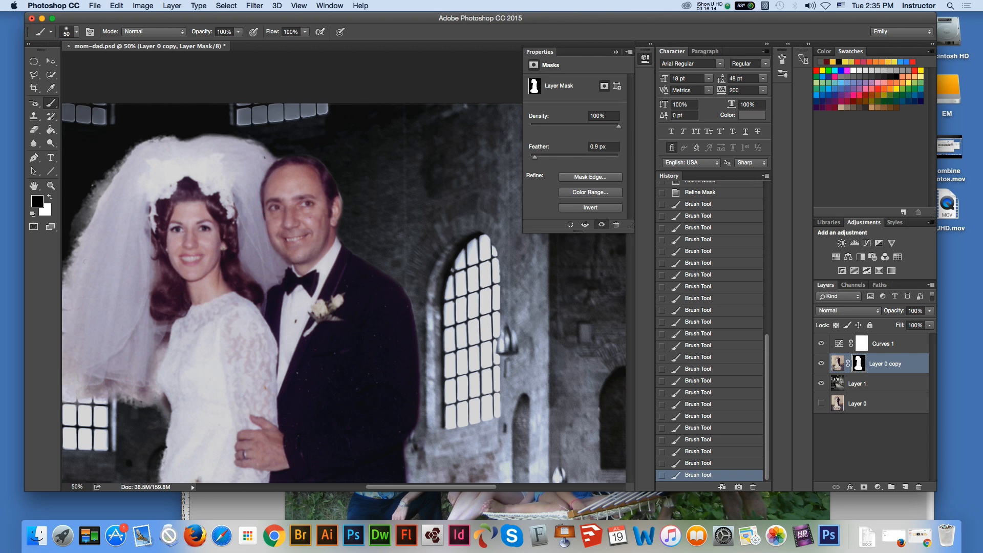
Step: Paint black on the mask down the outer edge of the groom's lower jacket and trousers
{"action": "scroll", "coordinate": [344, 268], "scroll_direction": "down", "scroll_amount": 5}
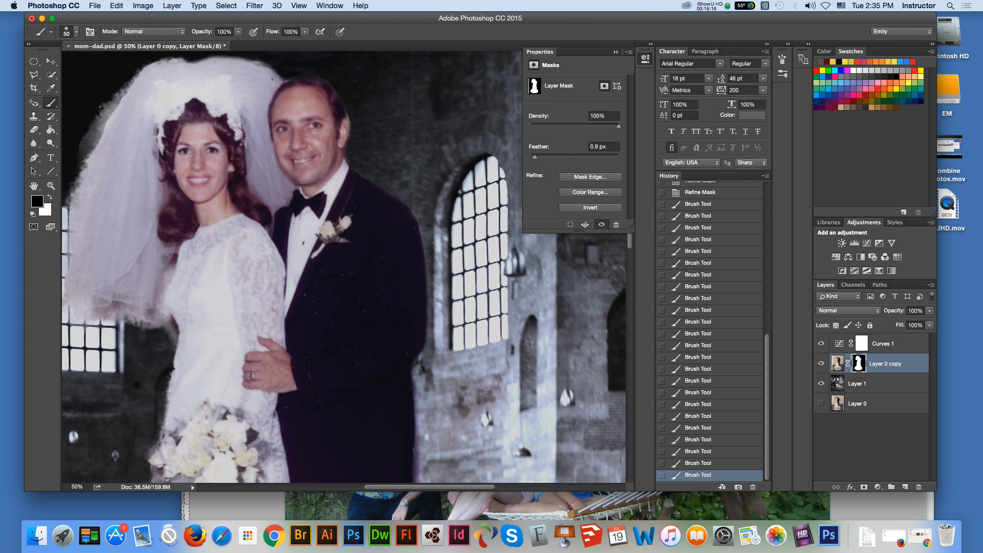
{"action": "left_click_drag", "start_coordinate": [423, 343], "coordinate": [419, 473]}
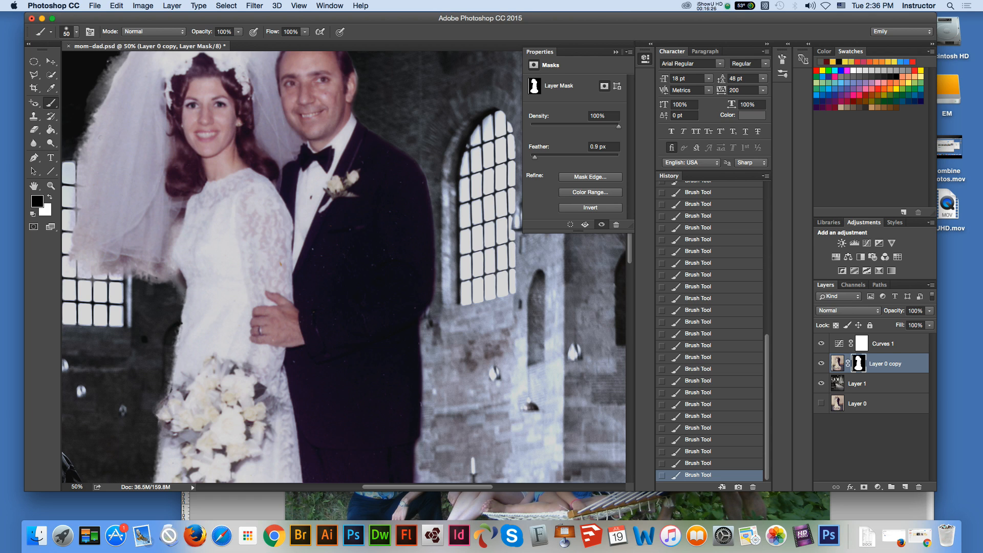
{"action": "scroll", "coordinate": [343, 266], "scroll_direction": "down", "scroll_amount": 5}
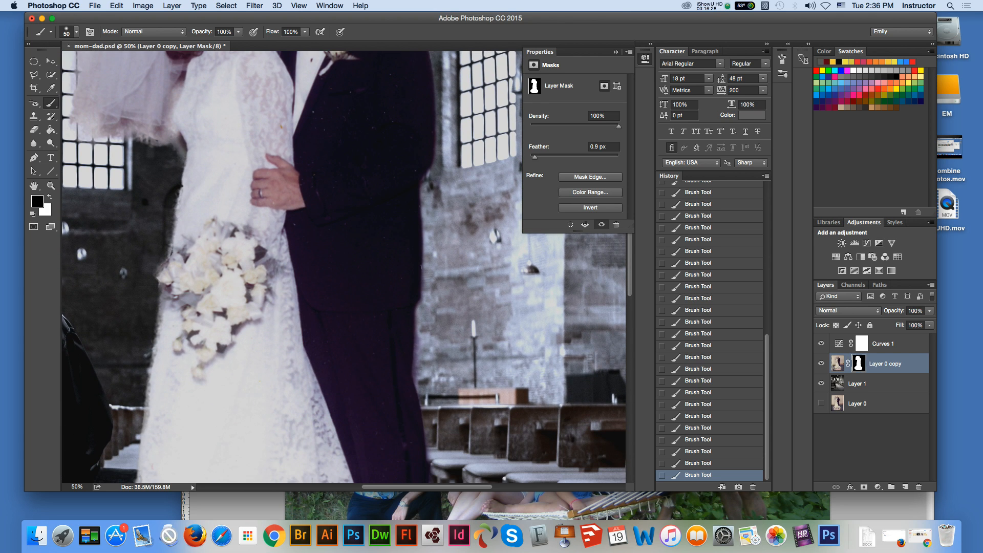
{"action": "left_click_drag", "start_coordinate": [416, 311], "coordinate": [415, 378]}
{"action": "scroll", "coordinate": [343, 267], "scroll_direction": "down", "scroll_amount": 6}
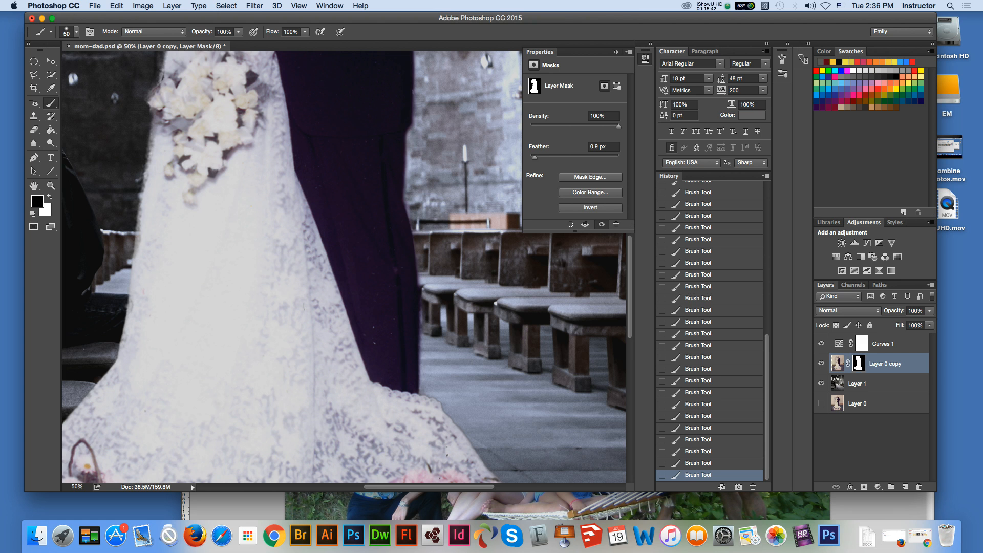
Step: Smooth the frayed outer side and lower hem of the bride's veil by brushing black on the mask
{"action": "left_click", "coordinate": [34, 186]}
{"action": "left_click_drag", "start_coordinate": [235, 323], "coordinate": [360, 308]}
{"action": "left_click_drag", "start_coordinate": [358, 164], "coordinate": [301, 502]}
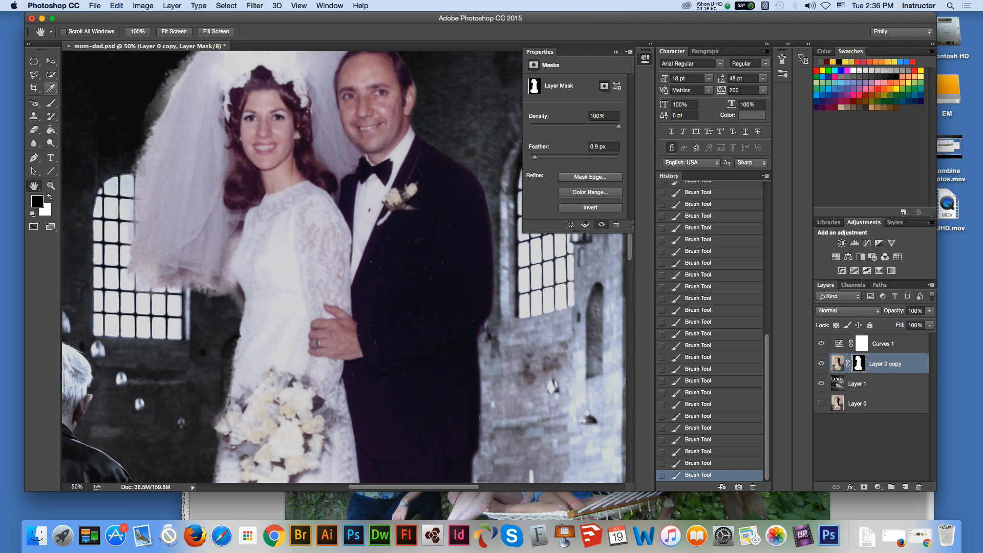
{"action": "left_click", "coordinate": [50, 103]}
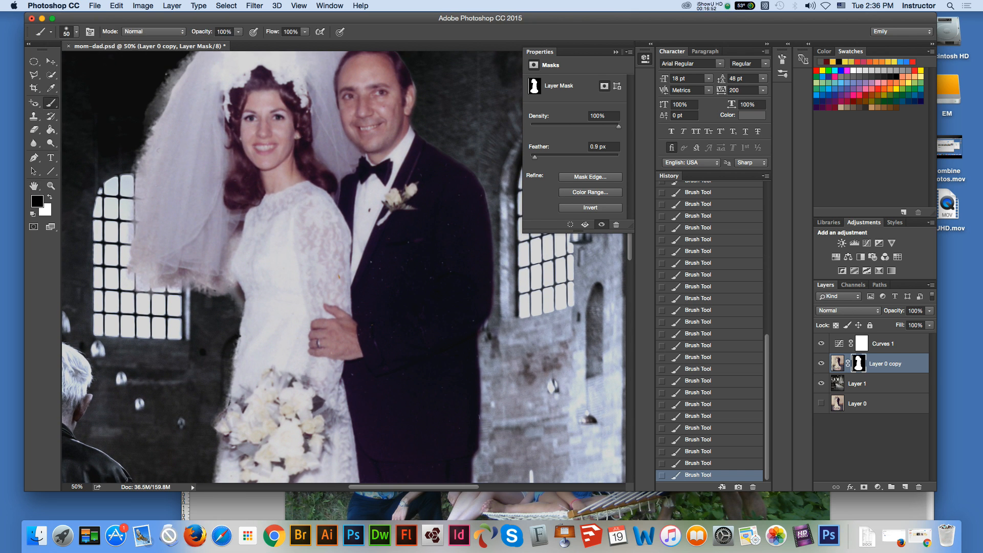
{"action": "left_click_drag", "start_coordinate": [158, 90], "coordinate": [132, 231]}
{"action": "mouse_move", "coordinate": [143, 193]}
{"action": "left_mouse_down"}
{"action": "mouse_move", "coordinate": [129, 241]}
{"action": "mouse_move", "coordinate": [136, 273]}
{"action": "mouse_move", "coordinate": [152, 288]}
{"action": "mouse_move", "coordinate": [180, 274]}
{"action": "mouse_move", "coordinate": [156, 281]}
{"action": "mouse_move", "coordinate": [228, 300]}
{"action": "left_mouse_up"}
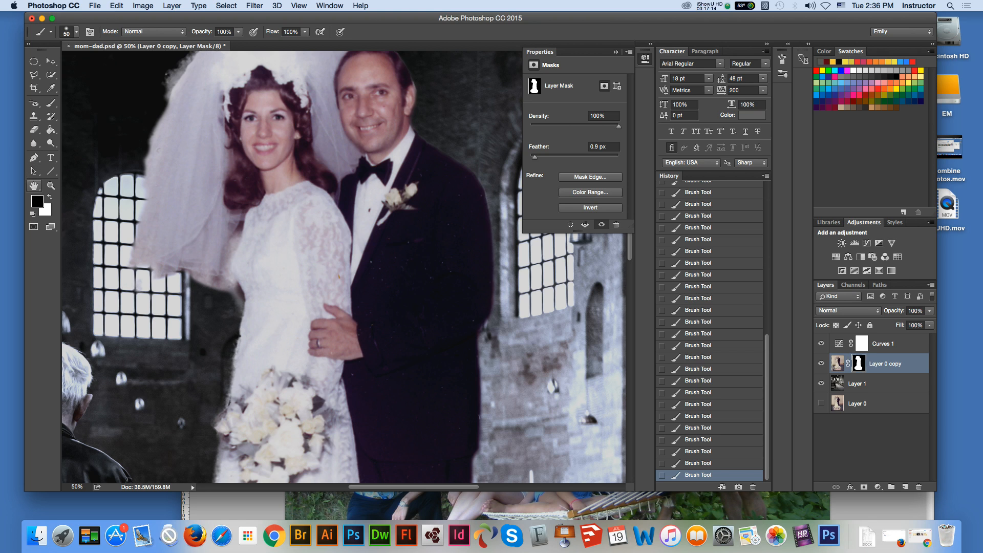
{"action": "left_click", "coordinate": [33, 185]}
{"action": "left_click_drag", "start_coordinate": [306, 219], "coordinate": [314, 324]}
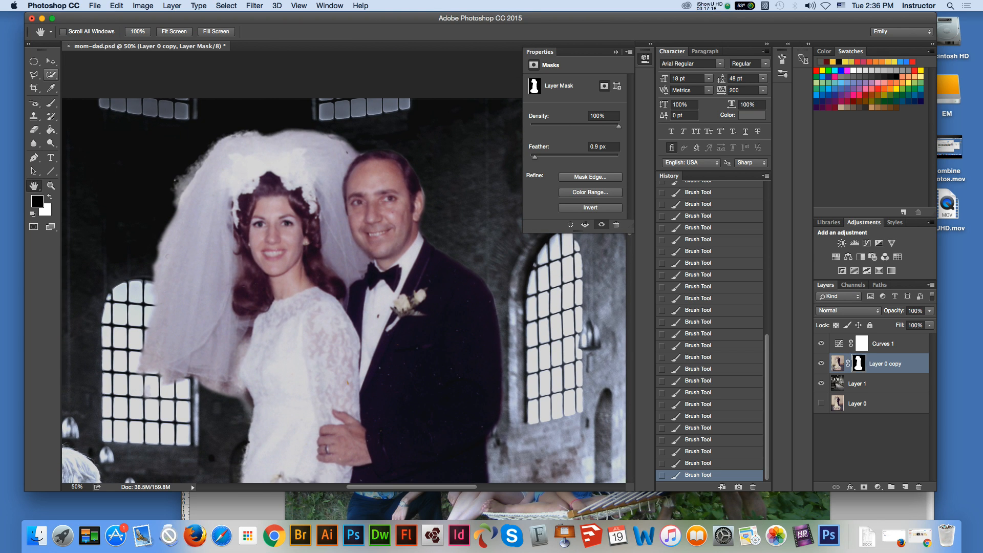
{"action": "left_click", "coordinate": [34, 130]}
{"action": "left_click_drag", "start_coordinate": [211, 143], "coordinate": [174, 186]}
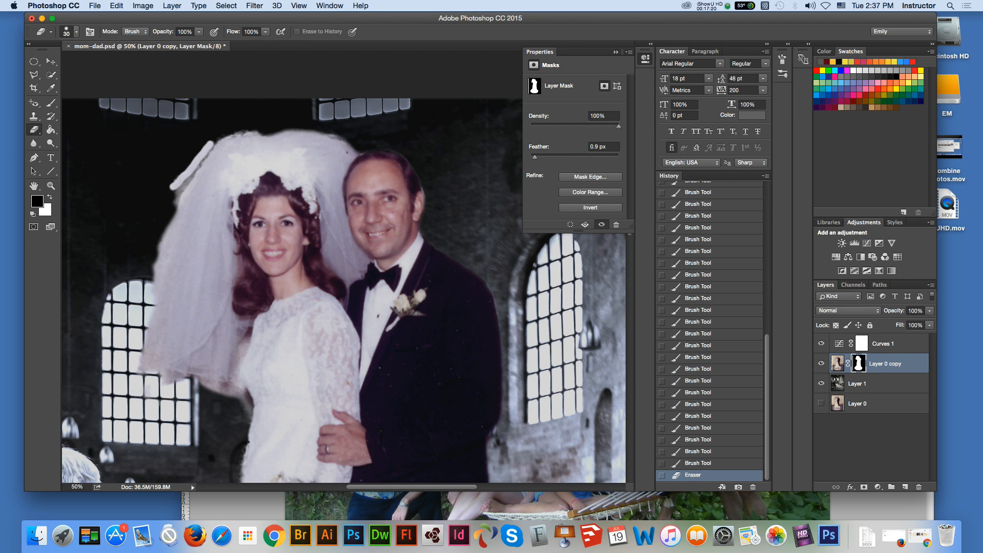
{"action": "key", "text": "super+z"}
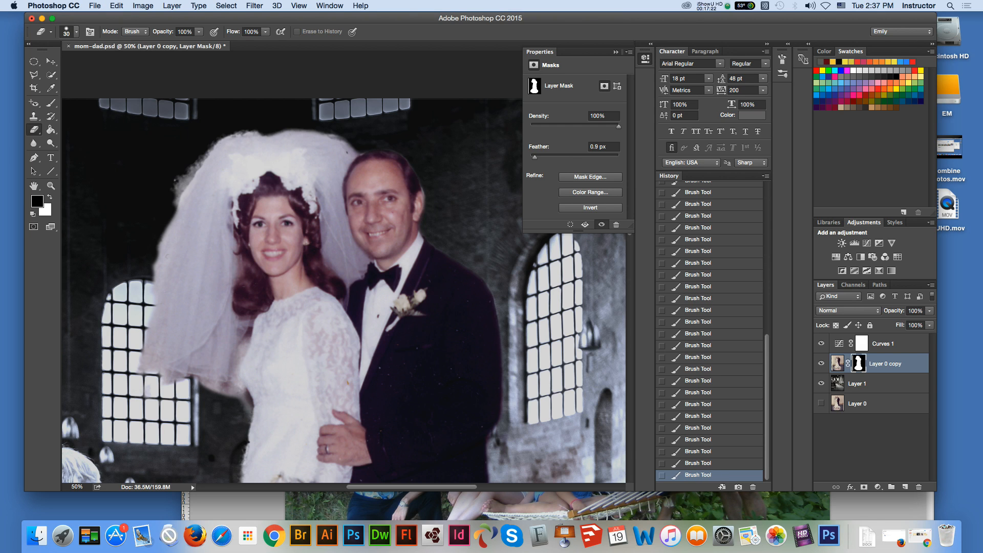
Step: Paint black on the mask along the upper outer curve of the bride's veil to remove the leftover fringe
{"action": "left_click", "coordinate": [52, 103]}
{"action": "left_click_drag", "start_coordinate": [212, 146], "coordinate": [176, 192]}
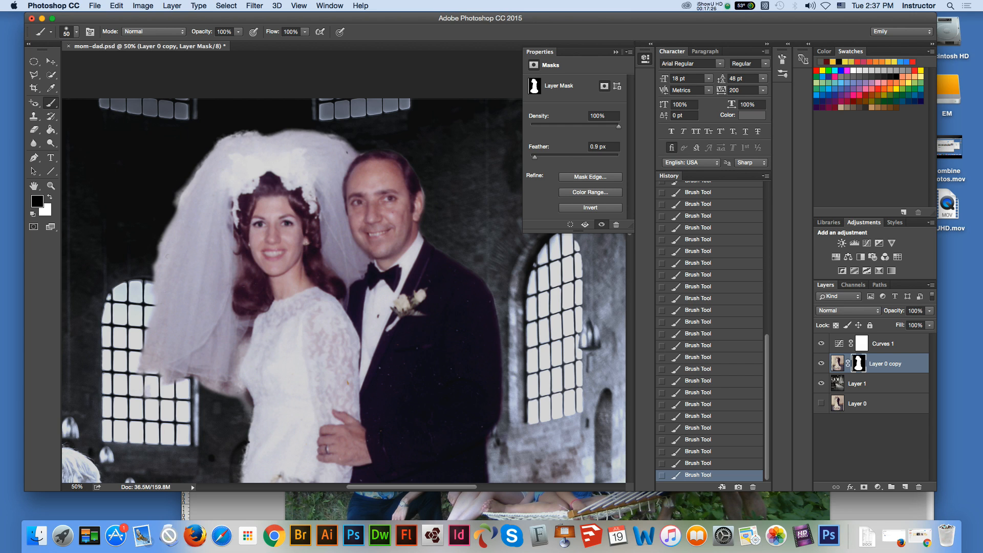
{"action": "left_click_drag", "start_coordinate": [209, 153], "coordinate": [179, 207]}
{"action": "left_click_drag", "start_coordinate": [260, 133], "coordinate": [219, 139]}
{"action": "mouse_move", "coordinate": [163, 237]}
{"action": "left_mouse_down"}
{"action": "mouse_move", "coordinate": [157, 252]}
{"action": "mouse_move", "coordinate": [162, 238]}
{"action": "left_mouse_up"}
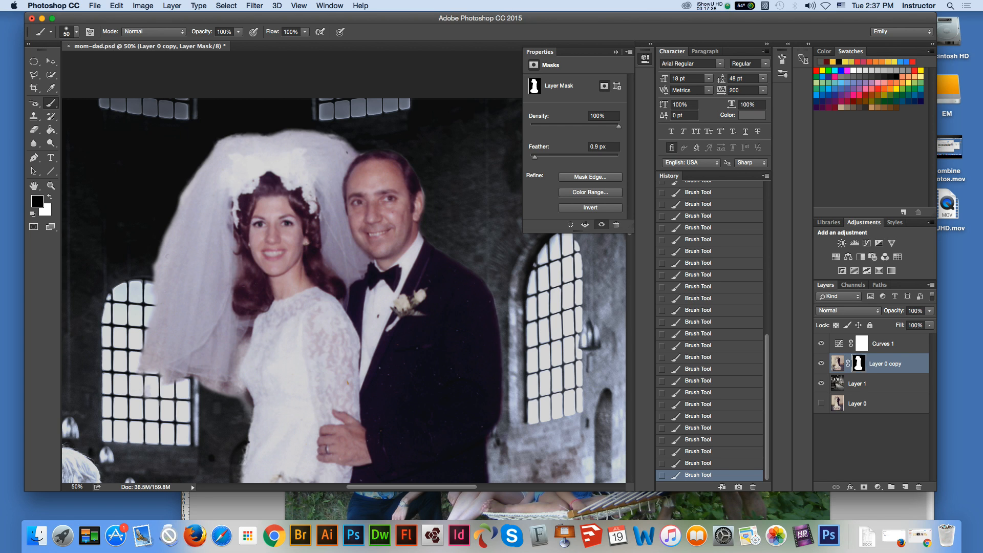
Step: Touch up the mask with black at the veil's lower corner and along the back of the bride's dress
{"action": "left_click", "coordinate": [146, 393]}
{"action": "left_click_drag", "start_coordinate": [244, 411], "coordinate": [247, 401]}
{"action": "left_click", "coordinate": [250, 413]}
{"action": "left_click", "coordinate": [247, 425]}
{"action": "key", "text": "v"}
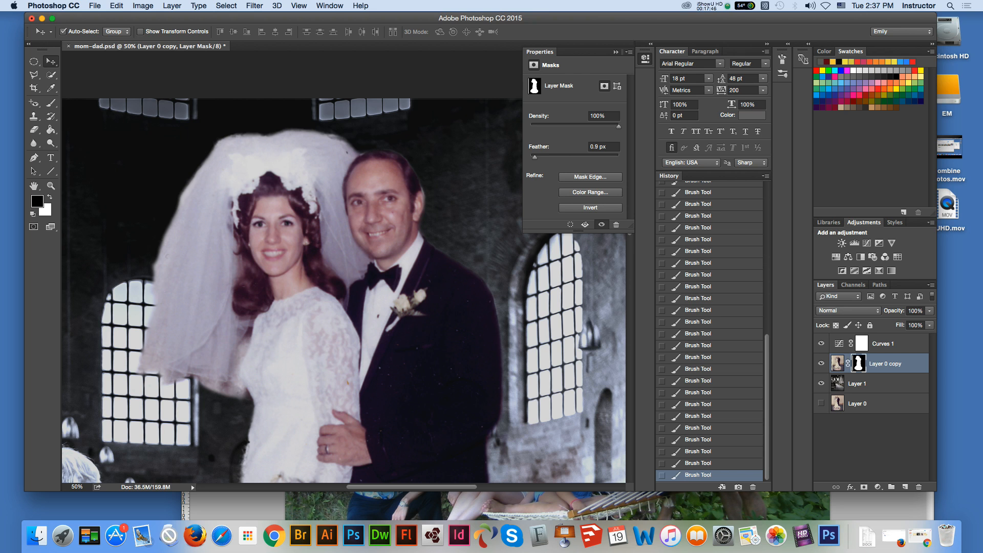
Step: Examine the whole composite of the couple against the church background, then the couple at 25% zoom
{"action": "key", "text": "super+minus"}
{"action": "key", "text": "super+minus"}
{"action": "key", "text": "super+minus"}
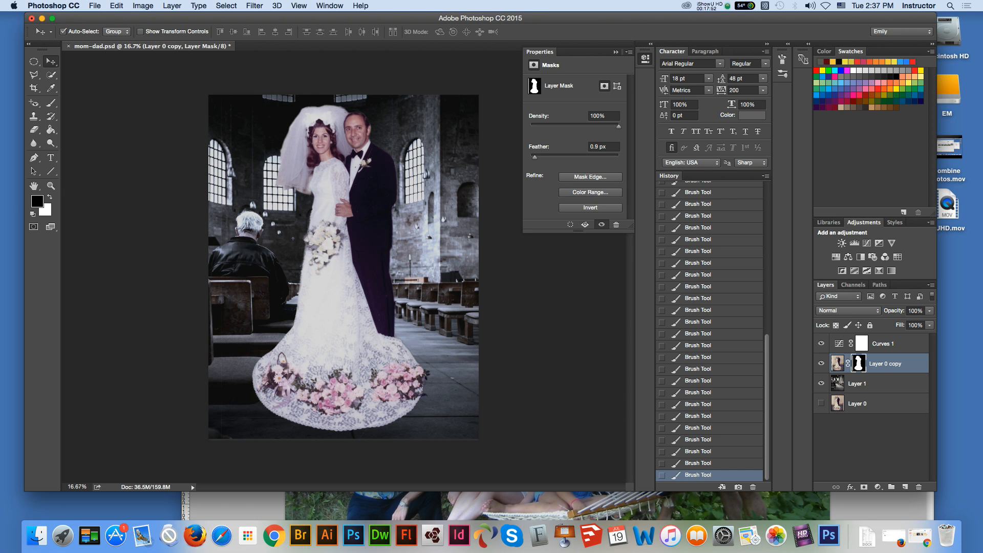
{"action": "left_click", "coordinate": [50, 186]}
{"action": "left_click", "coordinate": [422, 133]}
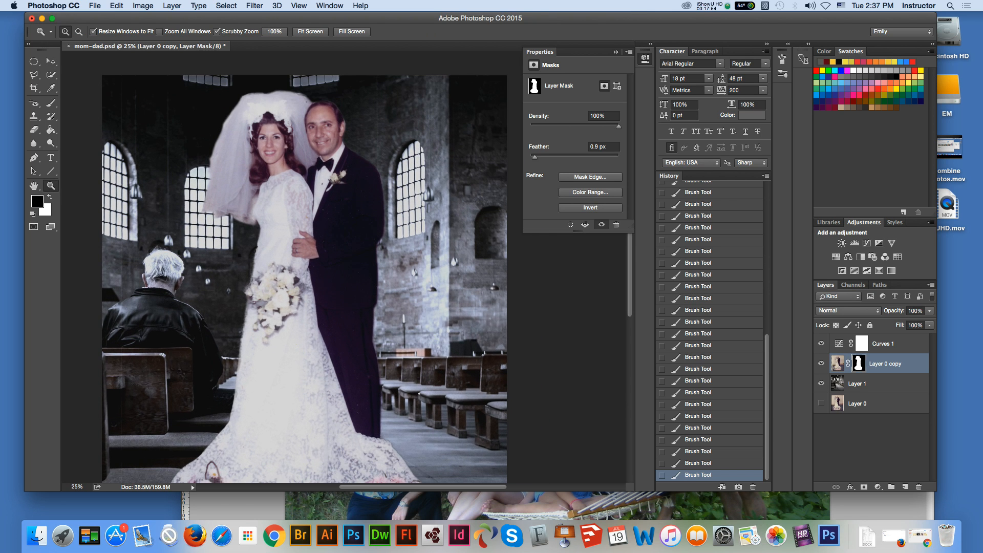
{"action": "key", "text": "v"}
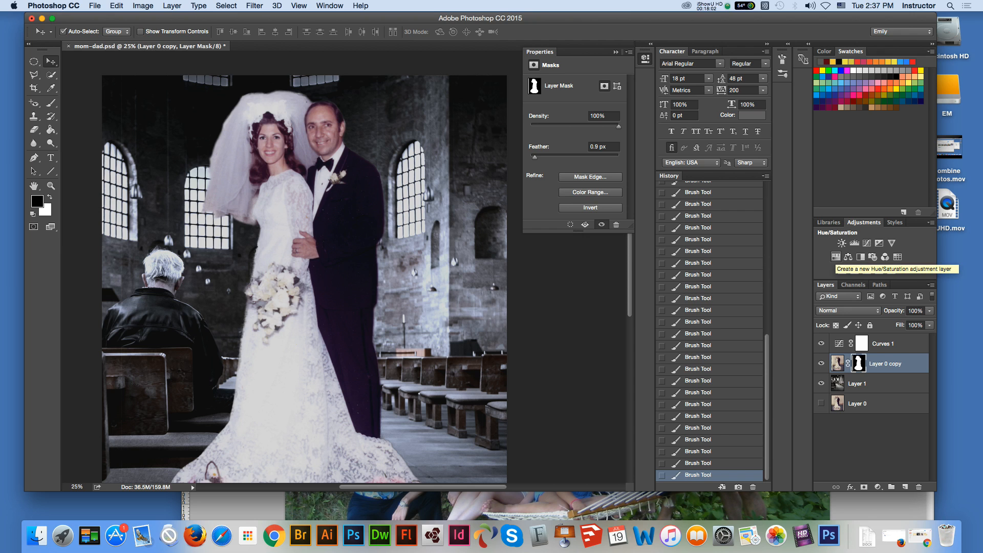
Step: Add a Hue/Saturation adjustment above the couple's layer, reducing the saturation slightly and raising the lightness a little
{"action": "left_click", "coordinate": [836, 256]}
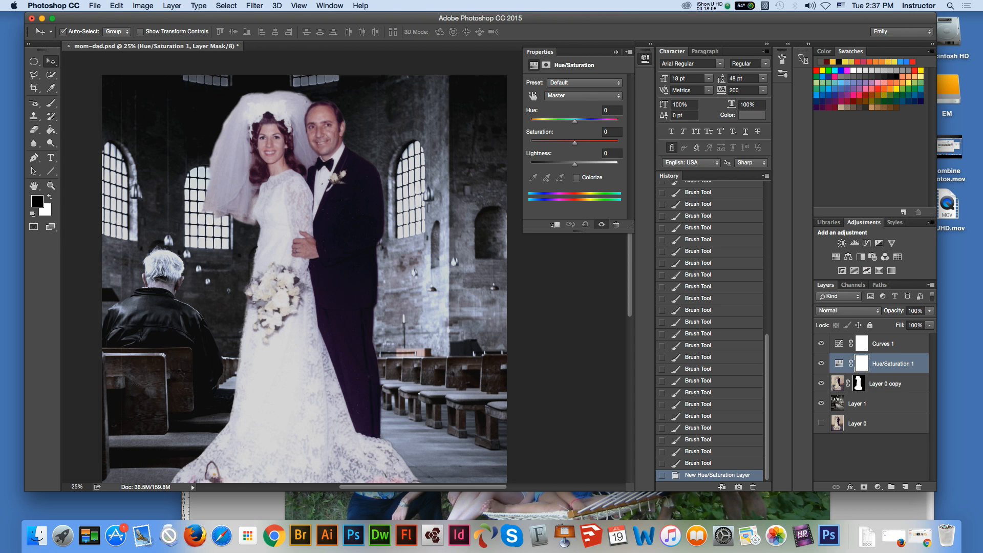
{"action": "left_click_drag", "start_coordinate": [575, 143], "coordinate": [572, 142]}
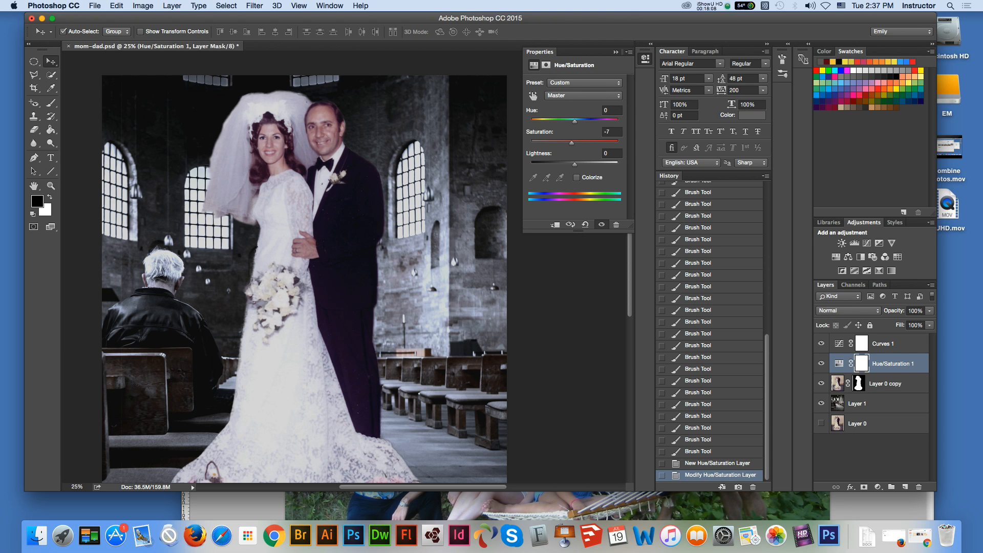
{"action": "left_click_drag", "start_coordinate": [568, 143], "coordinate": [575, 122]}
{"action": "left_click_drag", "start_coordinate": [574, 165], "coordinate": [578, 164]}
Step: Shift the church background on Layer 1 to the left behind the couple and scale it to 101.10%
{"action": "left_click", "coordinate": [874, 404]}
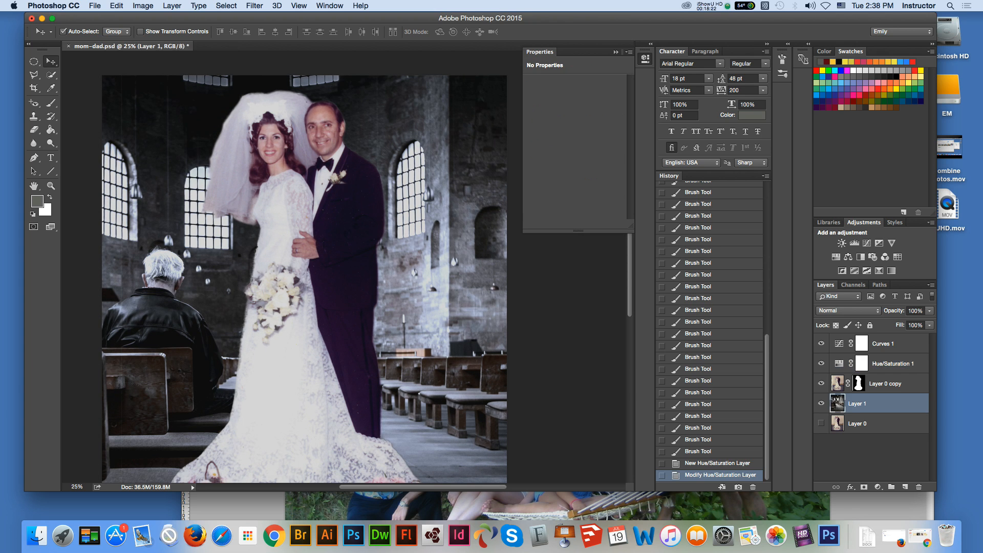
{"action": "key", "text": "super+minus"}
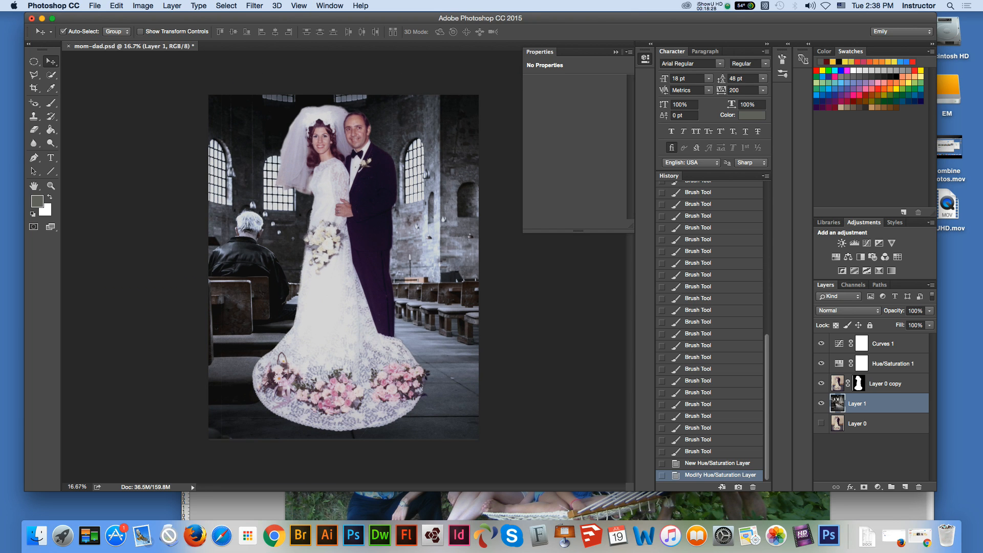
{"action": "key", "text": "super+t"}
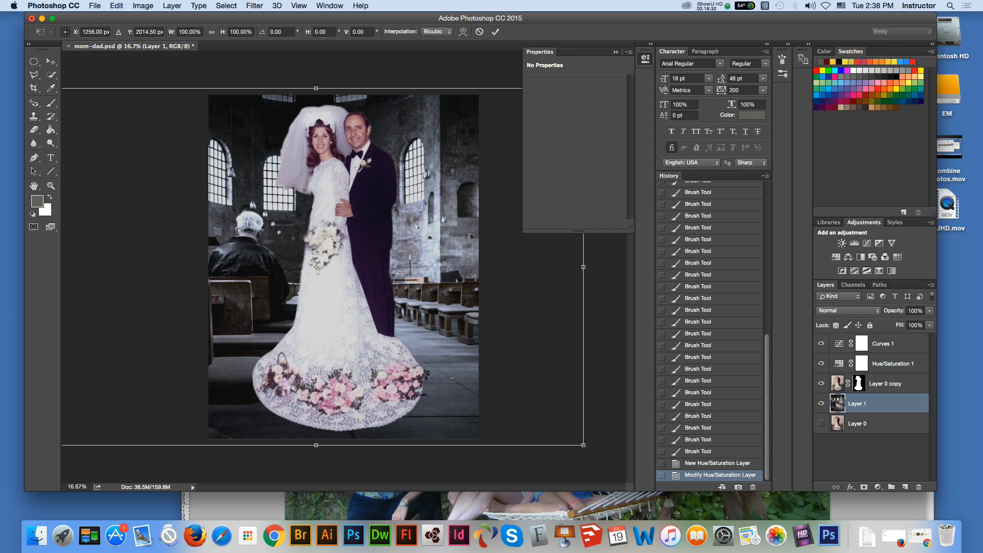
{"action": "left_click_drag", "start_coordinate": [316, 267], "coordinate": [270, 260]}
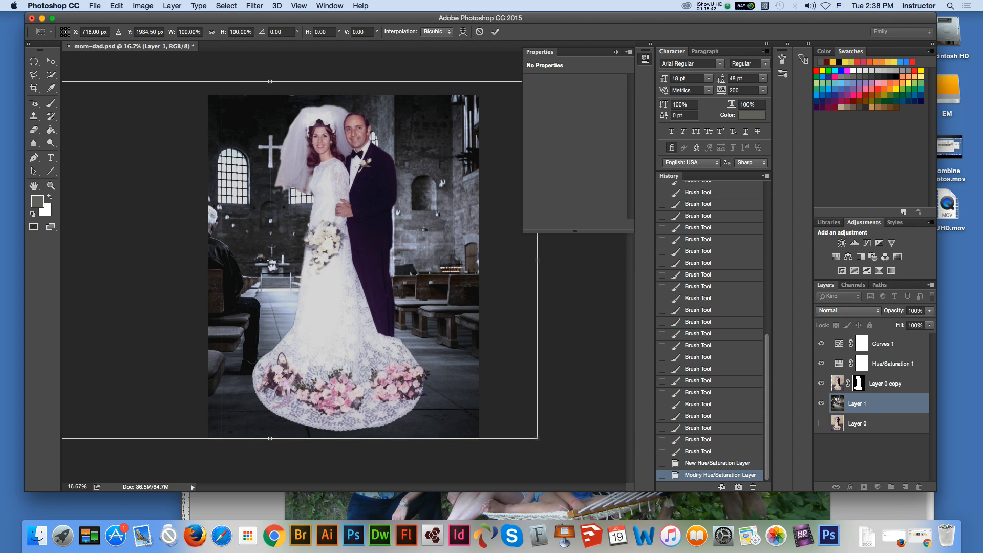
{"action": "left_click_drag", "start_coordinate": [270, 260], "coordinate": [276, 260]}
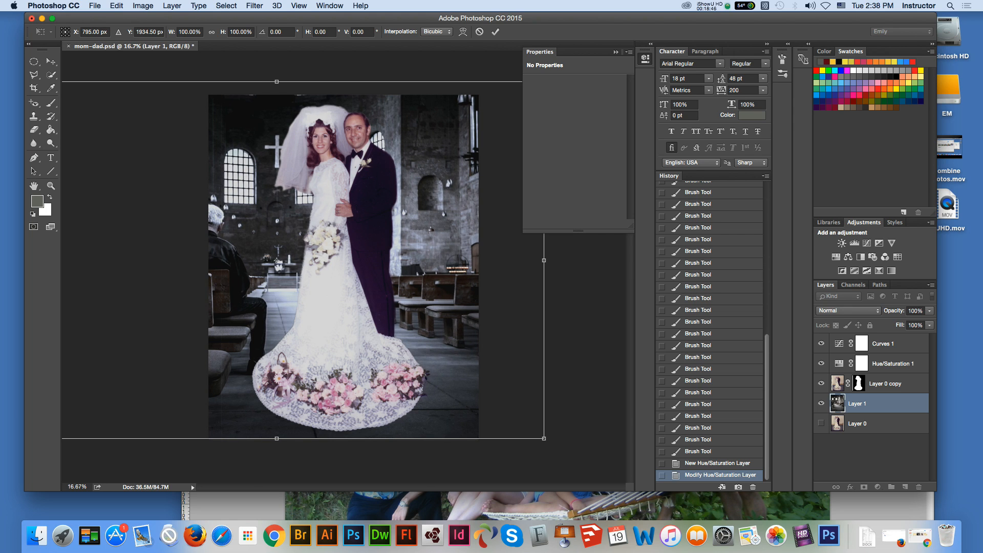
{"action": "key", "text": "super+minus"}
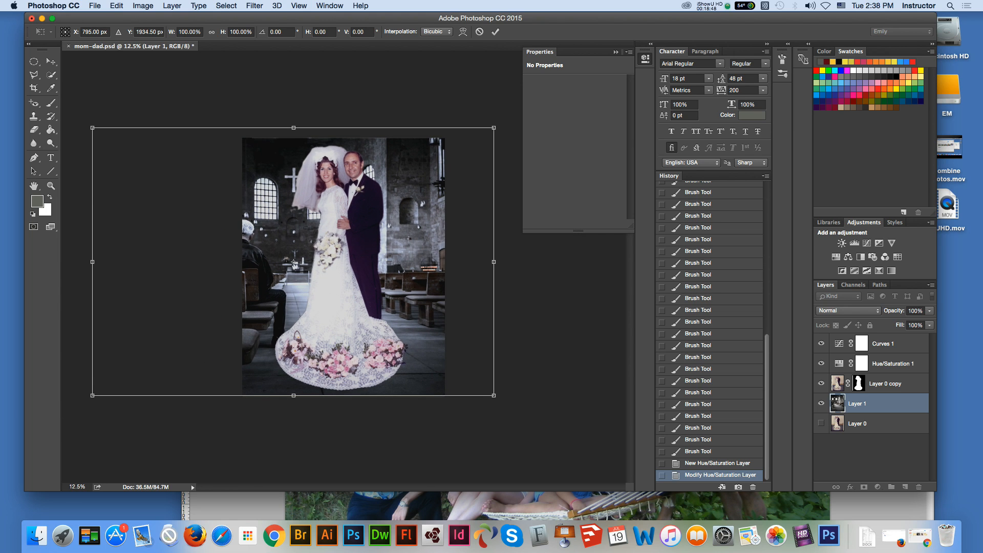
{"action": "left_click_drag", "start_coordinate": [493, 127], "coordinate": [498, 124]}
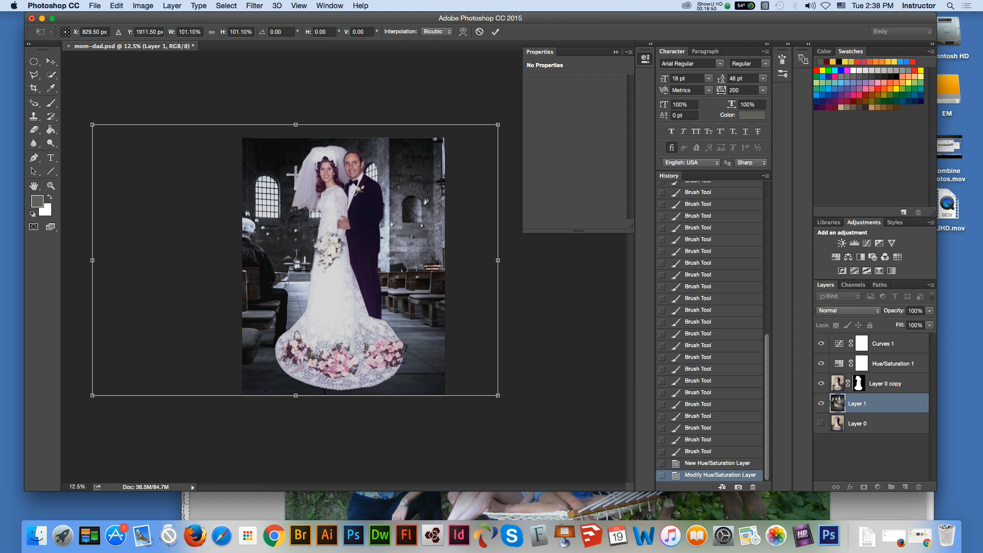
{"action": "key", "text": "Return"}
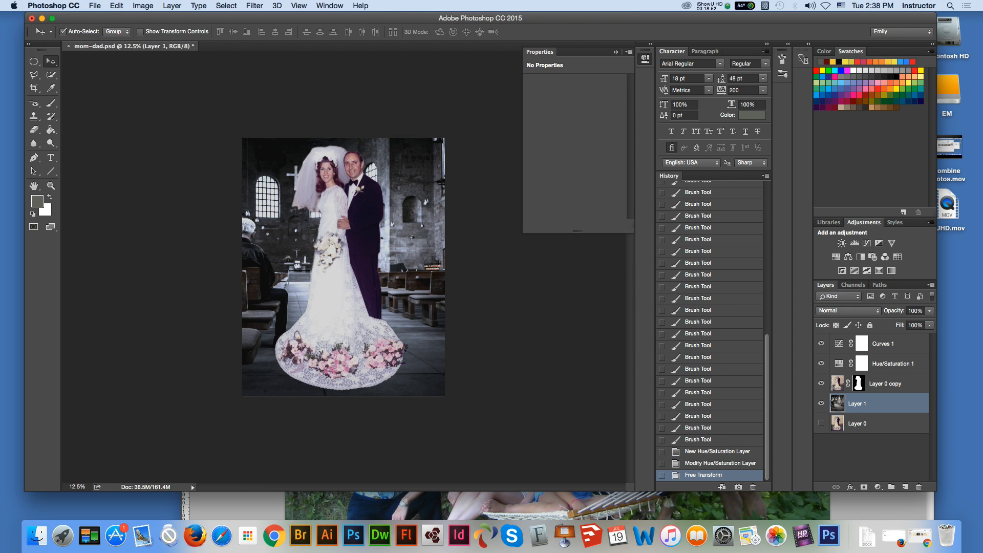
Step: Set up the Magnetic Lasso tool for selecting on the church background layer at 25% zoom
{"action": "key", "text": "z"}
{"action": "key", "text": "super+plus"}
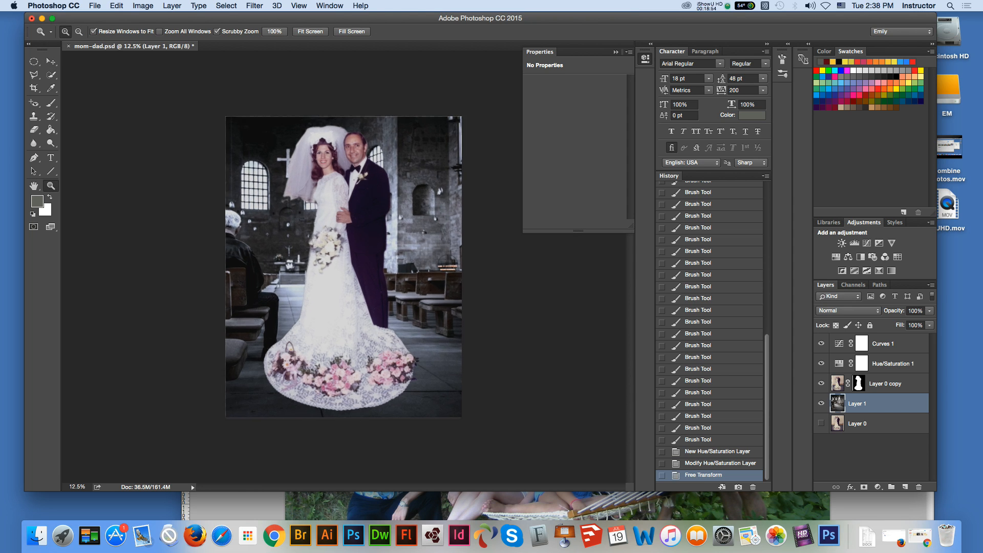
{"action": "key", "text": "super+plus"}
{"action": "left_click", "coordinate": [50, 61]}
{"action": "left_click", "coordinate": [33, 61]}
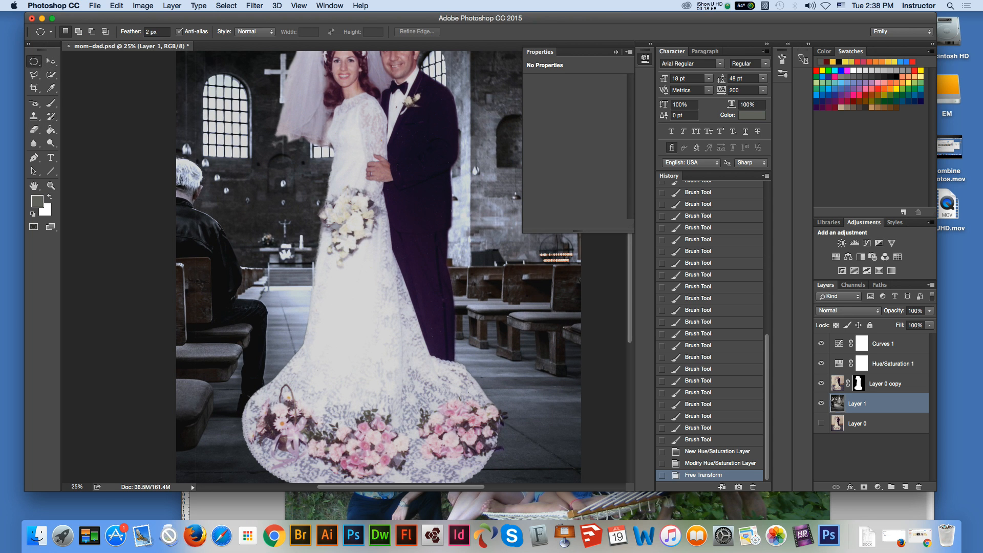
{"action": "mouse_move", "coordinate": [33, 75]}
{"action": "left_mouse_down"}
{"action": "mouse_move", "coordinate": [77, 82]}
{"action": "mouse_move", "coordinate": [77, 92]}
{"action": "left_mouse_up"}
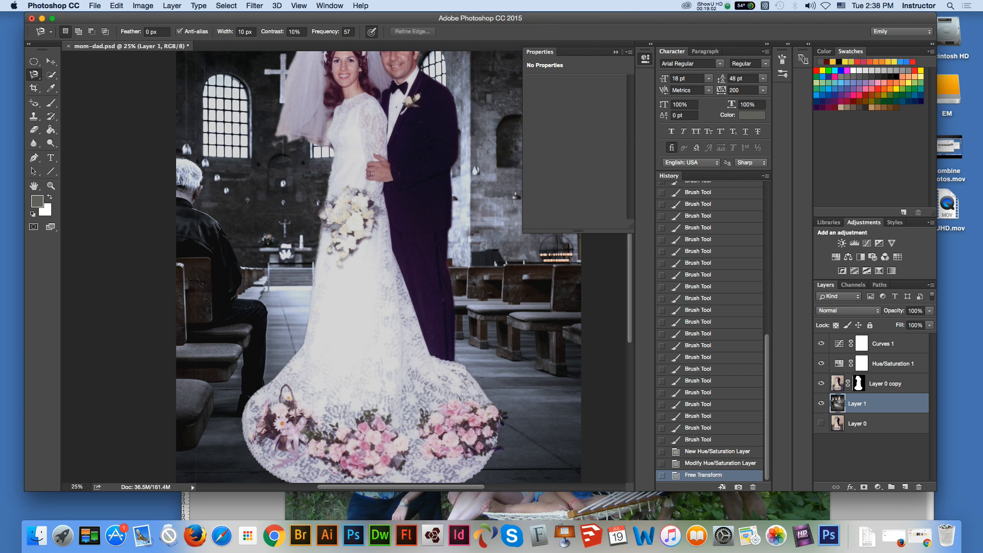
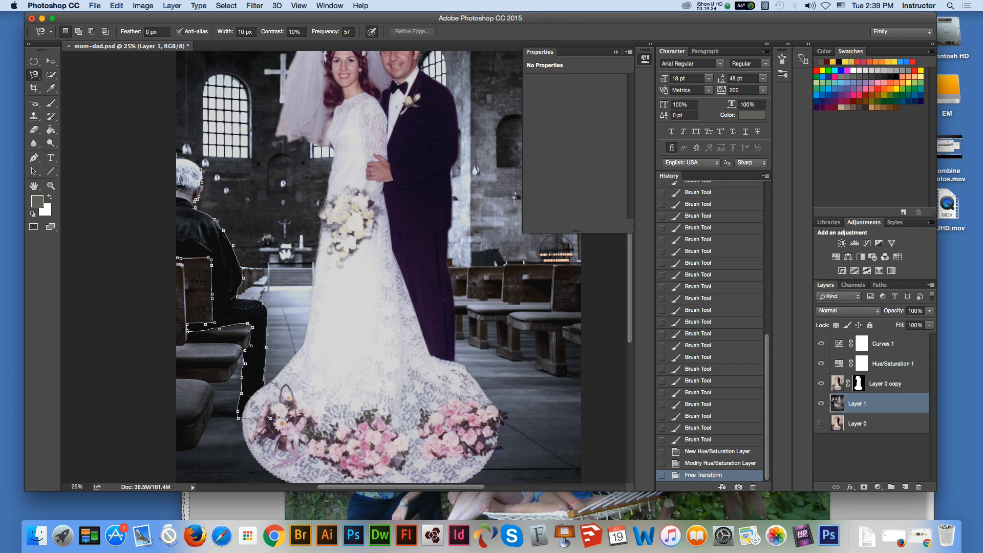
Step: Close the Magnetic Lasso selection around the seated man on Layer 1, fill it to remove him, and deselect
{"action": "key", "text": "Return"}
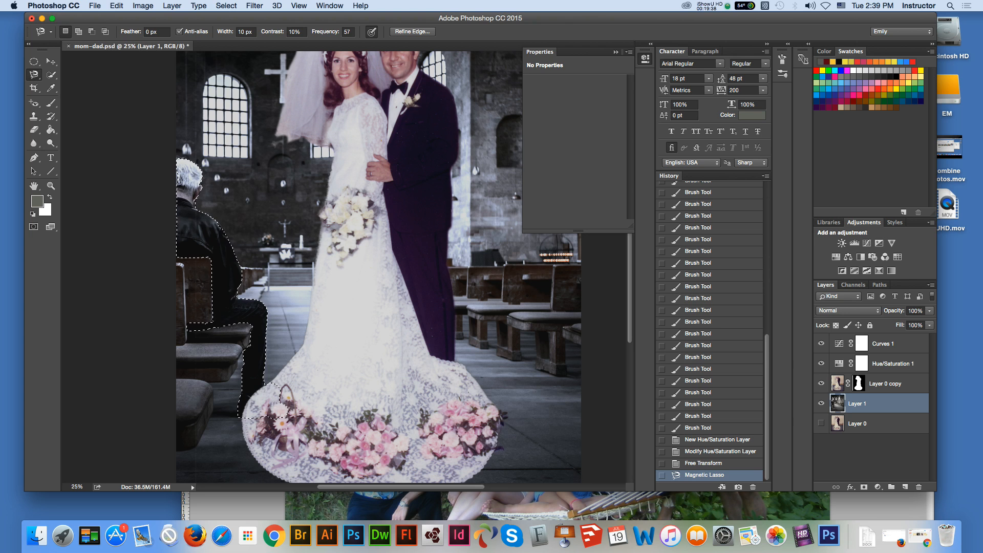
{"action": "left_click", "coordinate": [117, 5]}
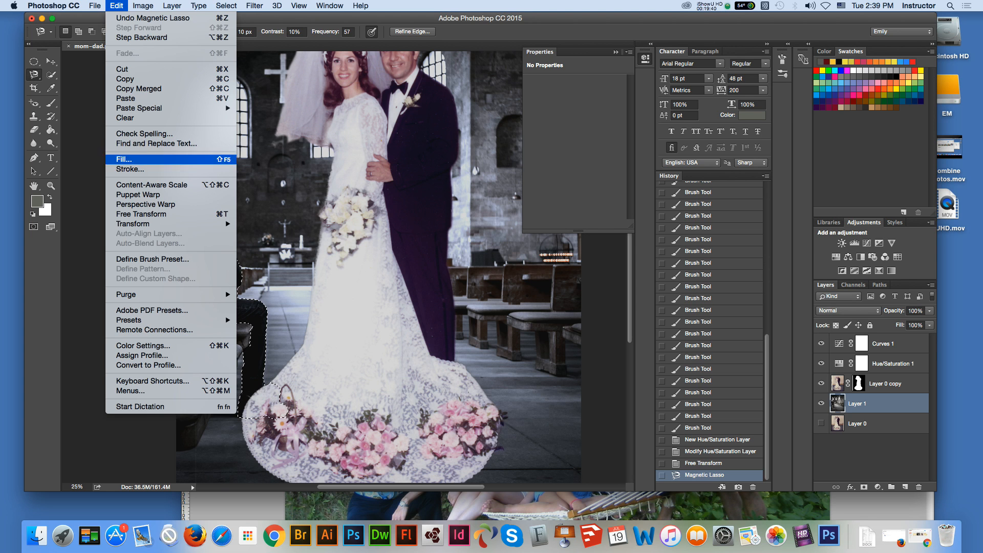
{"action": "left_click", "coordinate": [124, 159]}
{"action": "key", "text": "Return"}
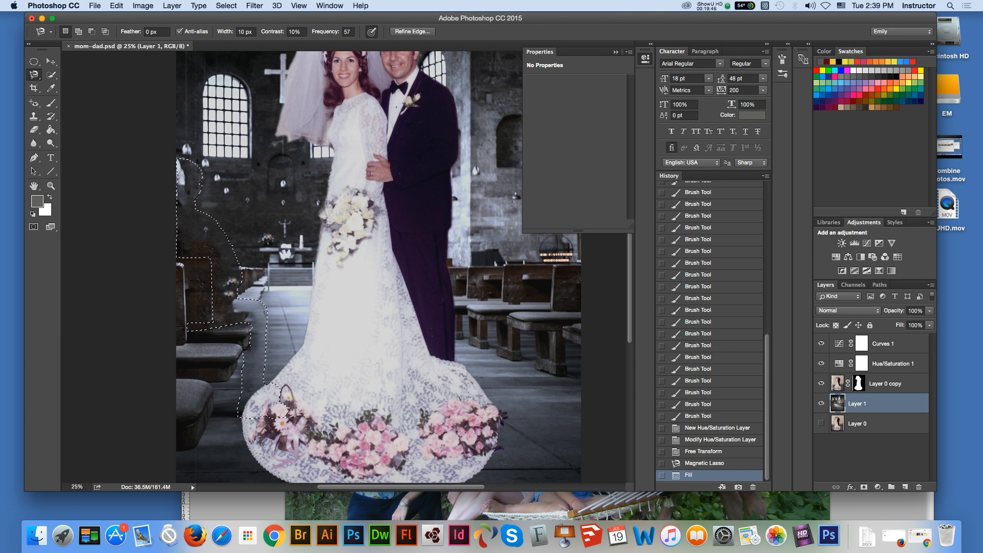
{"action": "left_click", "coordinate": [34, 62]}
{"action": "key", "text": "ctrl+d"}
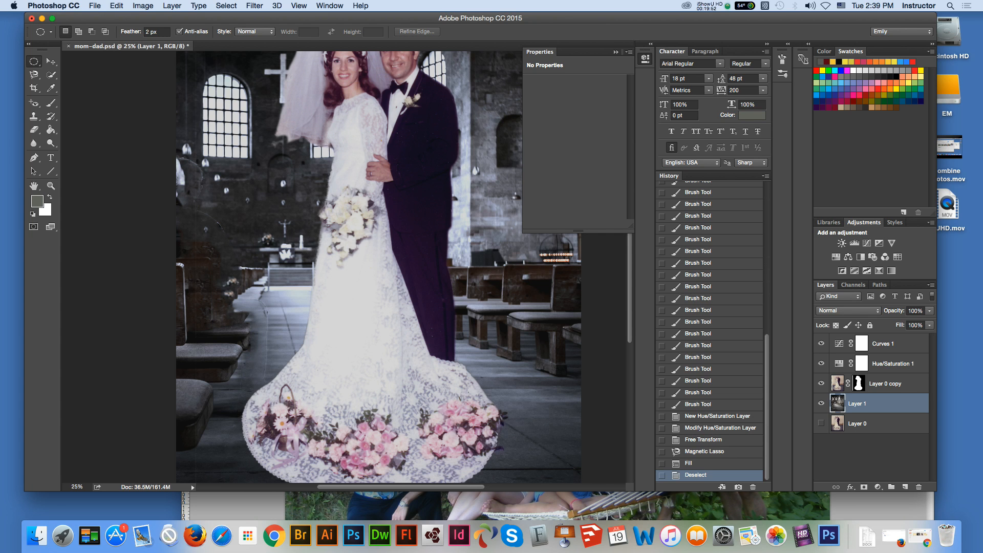
{"action": "key", "text": "v"}
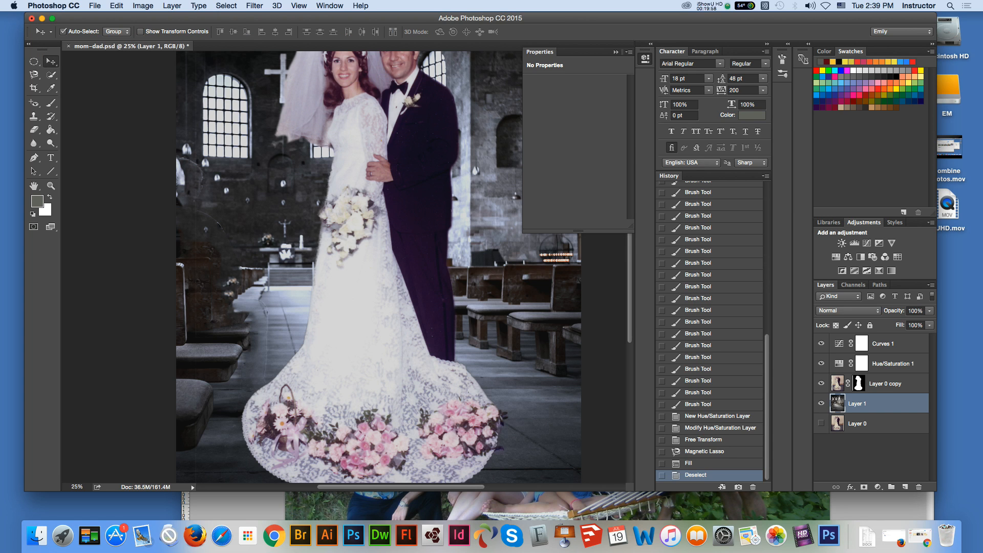
{"action": "key", "text": "m"}
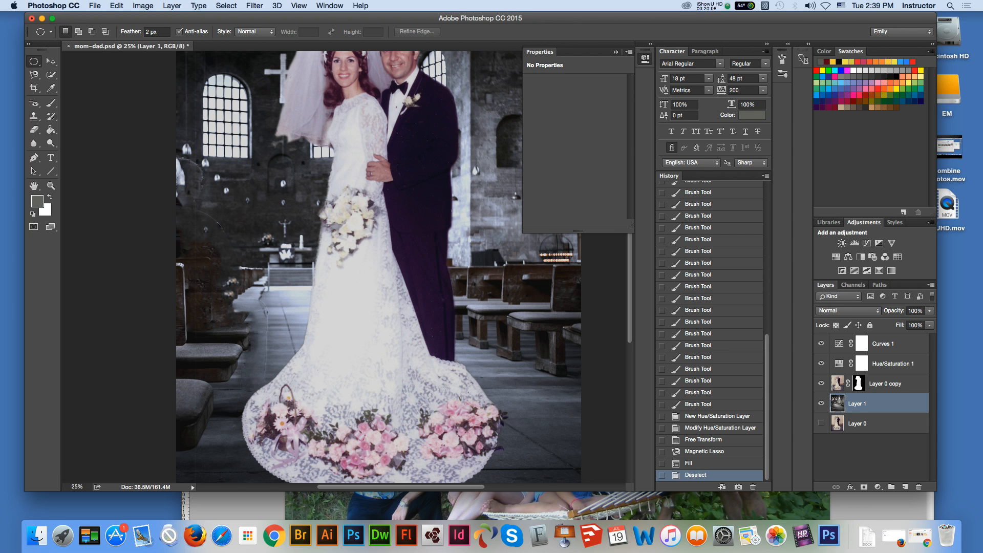
{"action": "key", "text": "v"}
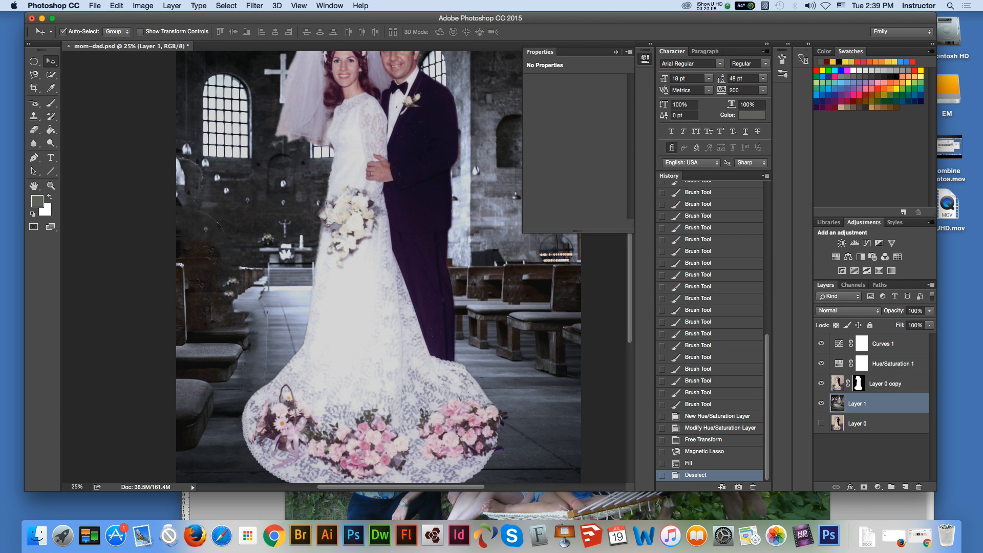
{"action": "left_click", "coordinate": [95, 6]}
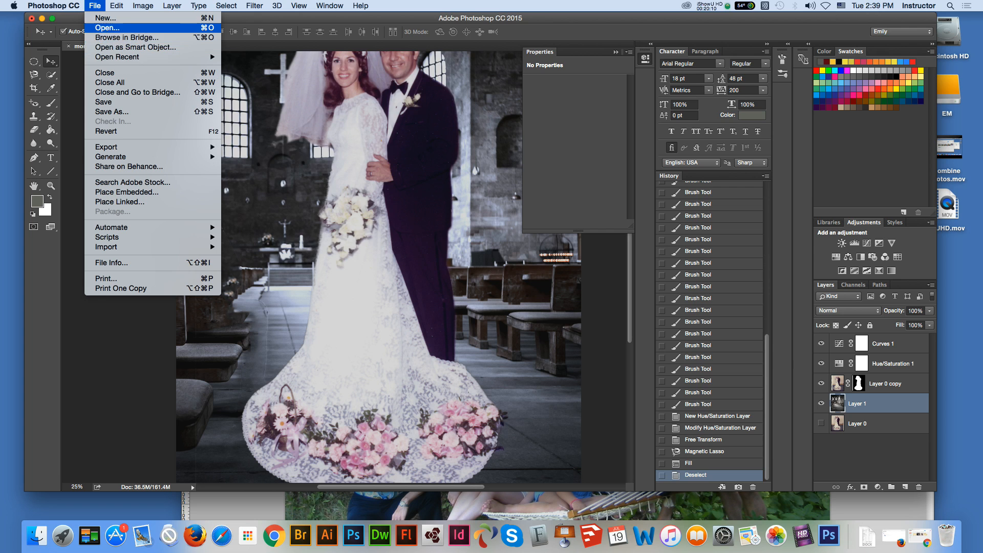
{"action": "key", "text": "Escape"}
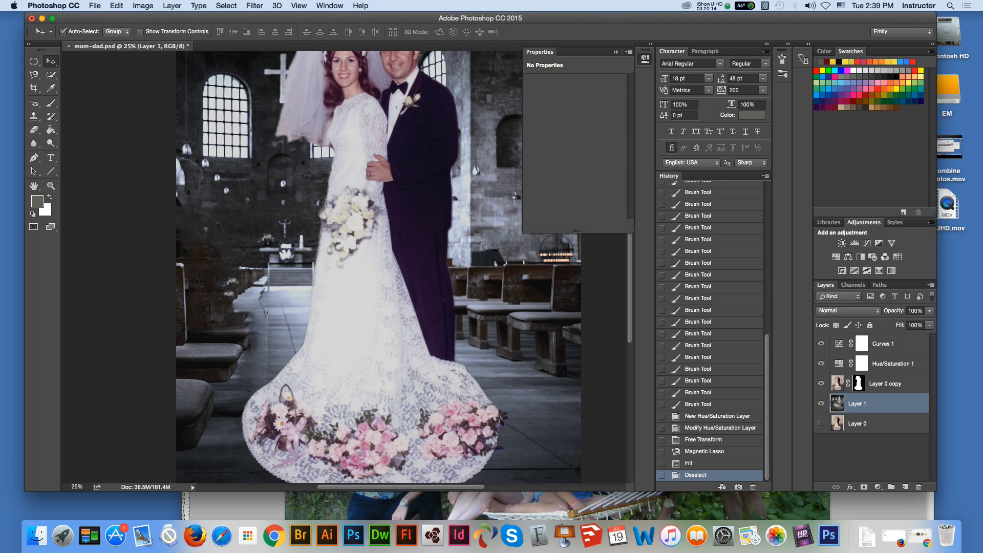
{"action": "left_click", "coordinate": [94, 6]}
{"action": "left_click", "coordinate": [127, 37]}
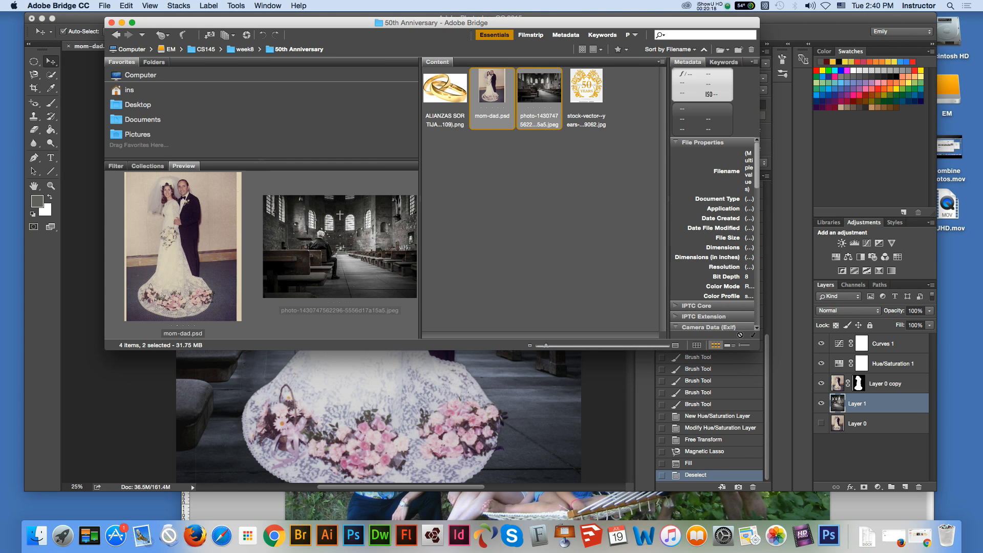
{"action": "left_click", "coordinate": [540, 89]}
{"action": "right_click", "coordinate": [541, 93]}
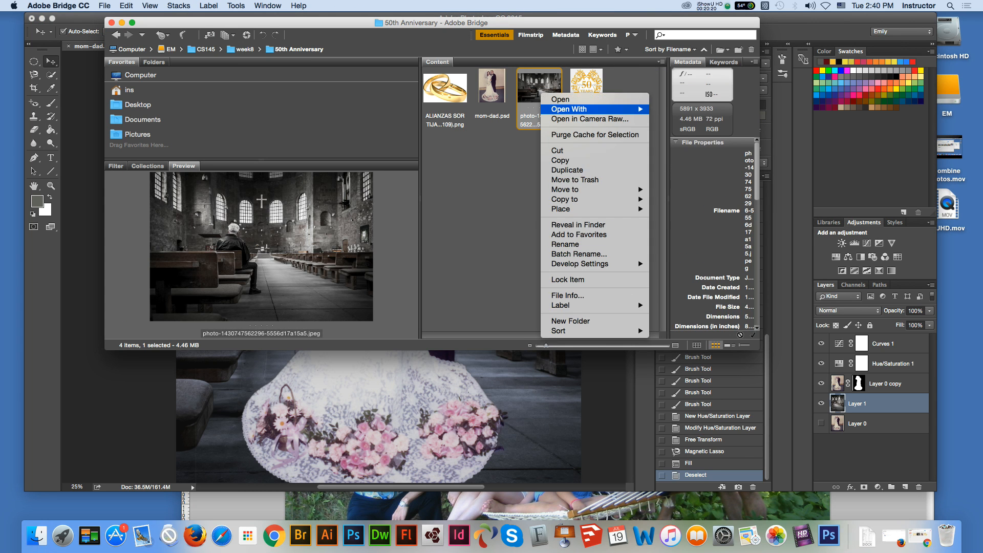
{"action": "mouse_move", "coordinate": [595, 109]}
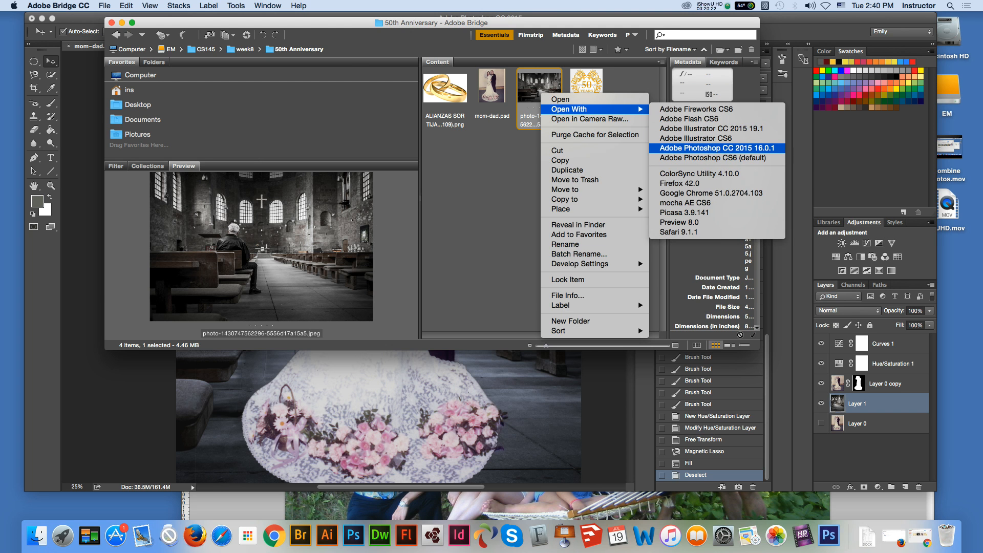
{"action": "left_click", "coordinate": [718, 148]}
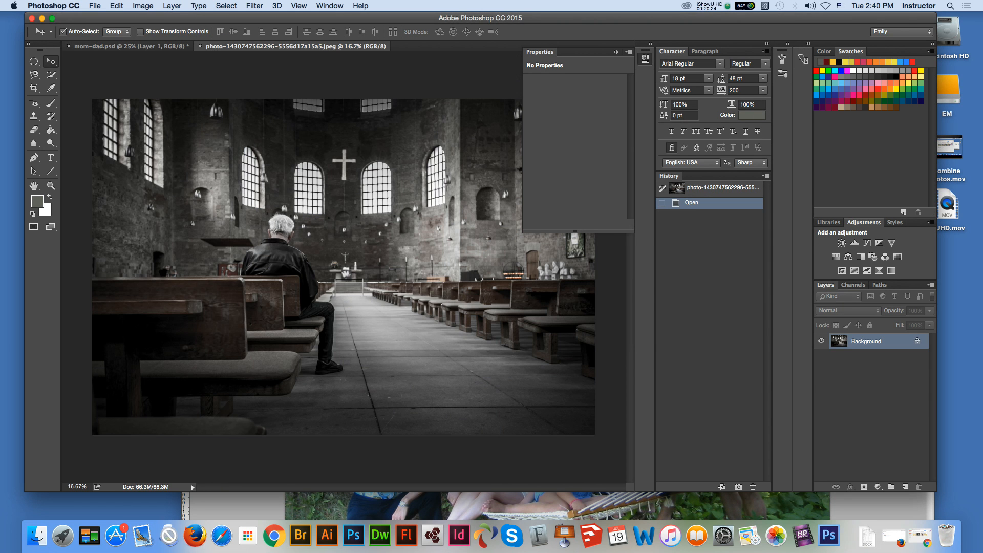
Step: Tile the church photo and mom-dad.psd vertically, side by side
{"action": "left_click", "coordinate": [330, 6]}
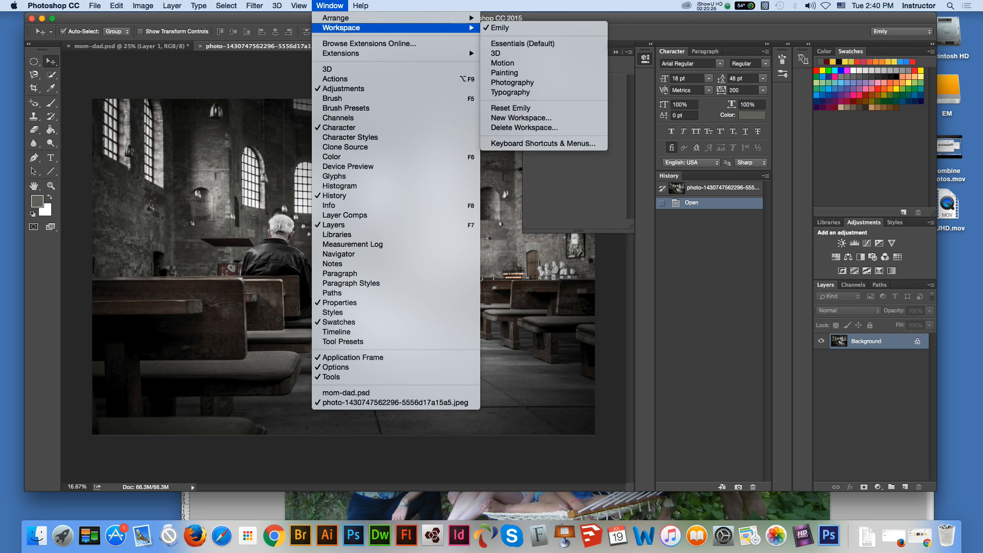
{"action": "mouse_move", "coordinate": [348, 28]}
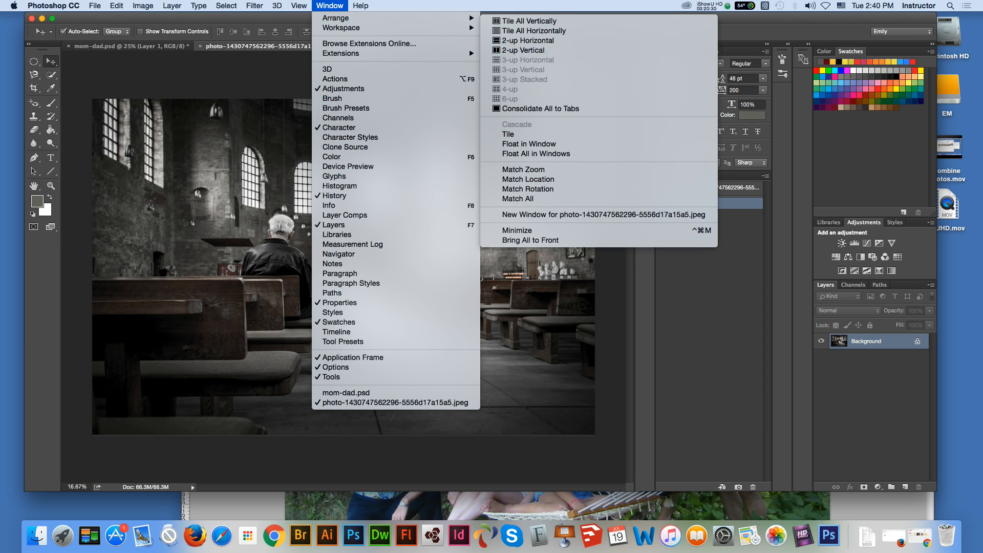
{"action": "left_click", "coordinate": [529, 21]}
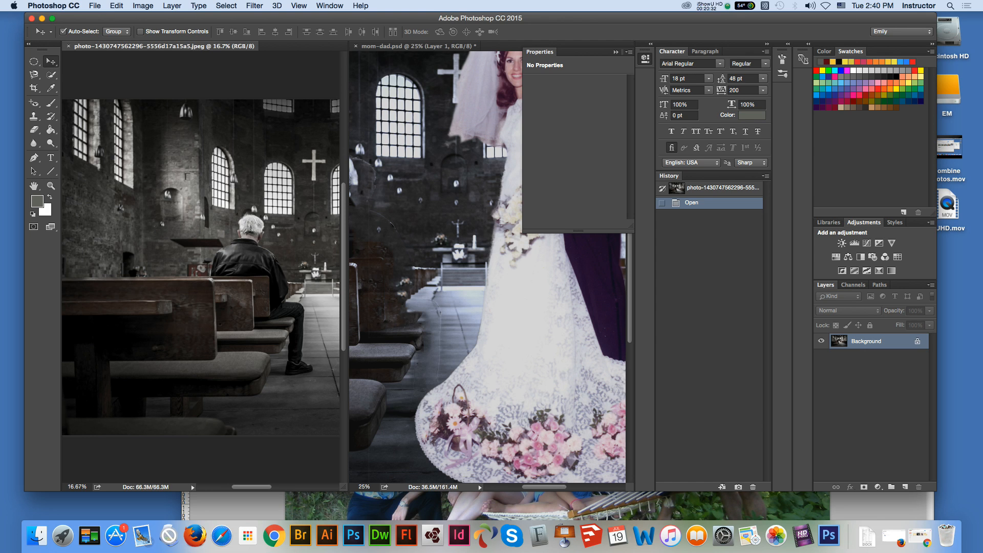
Step: Copy the entire church photo into mom-dad.psd as a new layer above Layer 1, and close the source photo
{"action": "left_click", "coordinate": [261, 283]}
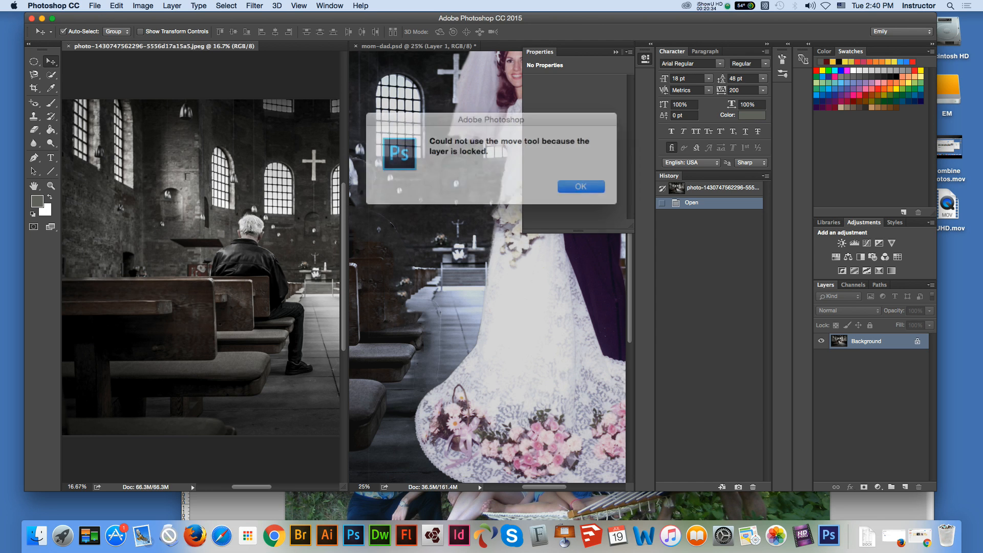
{"action": "key", "text": "Return"}
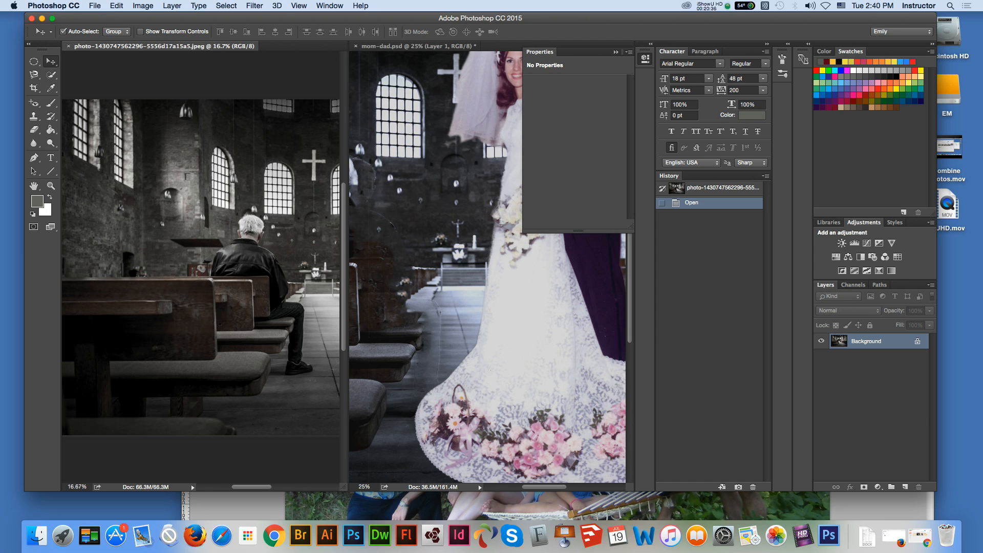
{"action": "key", "text": "super+a"}
{"action": "left_click_drag", "start_coordinate": [240, 267], "coordinate": [358, 292]}
{"action": "left_click_drag", "start_coordinate": [396, 322], "coordinate": [368, 309]}
{"action": "left_click", "coordinate": [180, 176]}
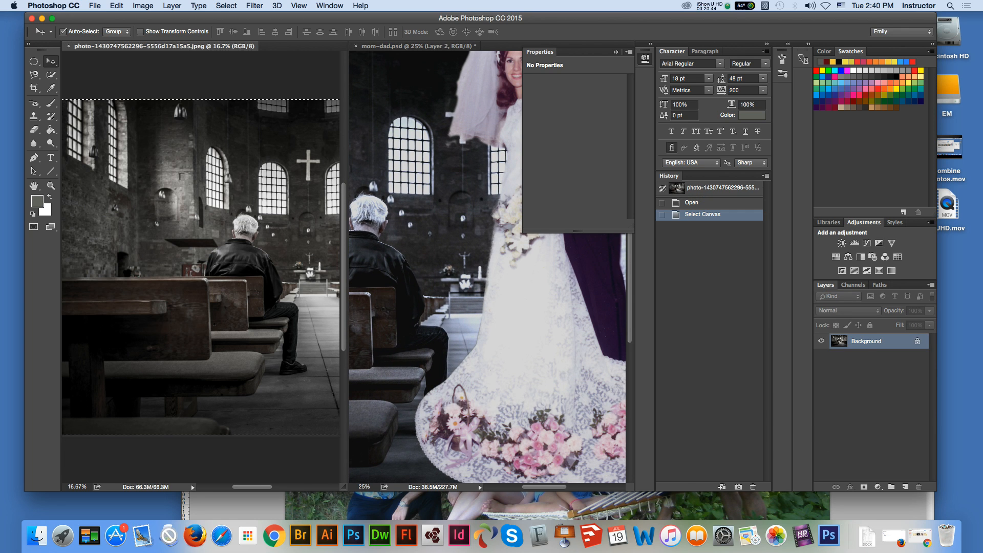
{"action": "left_click", "coordinate": [69, 46]}
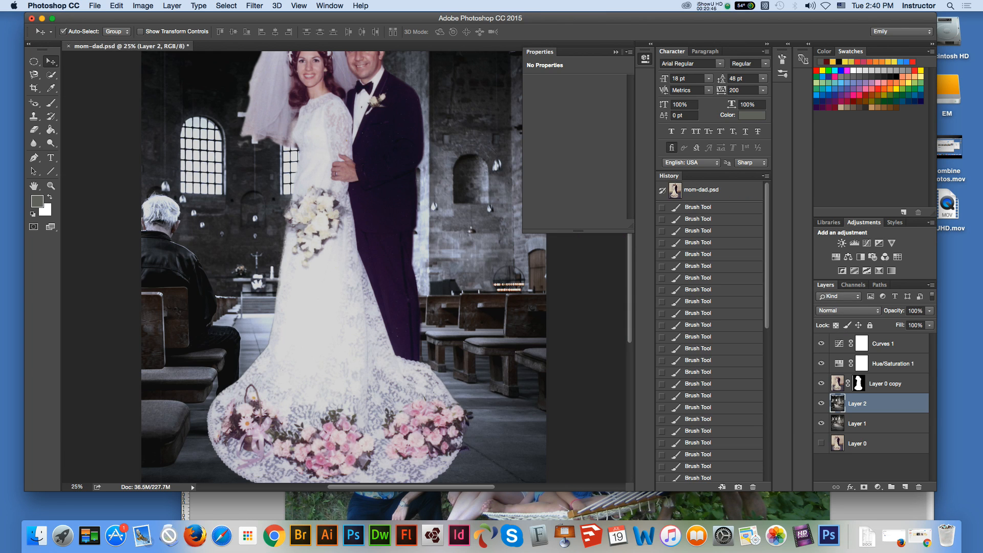
Step: Reposition the church copy on Layer 2 behind the couple and scale it proportionally to about 92.4%
{"action": "left_click_drag", "start_coordinate": [187, 283], "coordinate": [232, 249]}
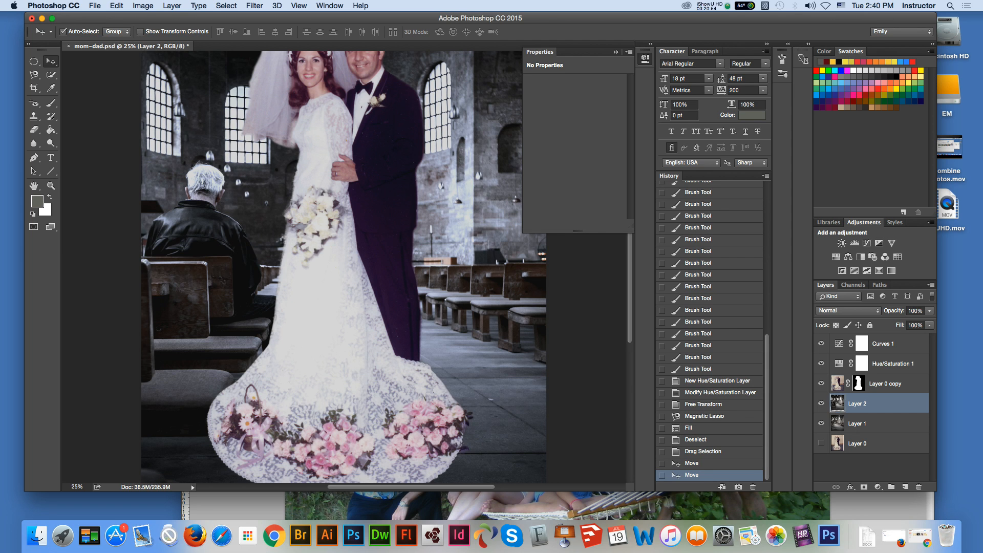
{"action": "left_click_drag", "start_coordinate": [225, 264], "coordinate": [241, 239]}
{"action": "key", "text": "super+minus"}
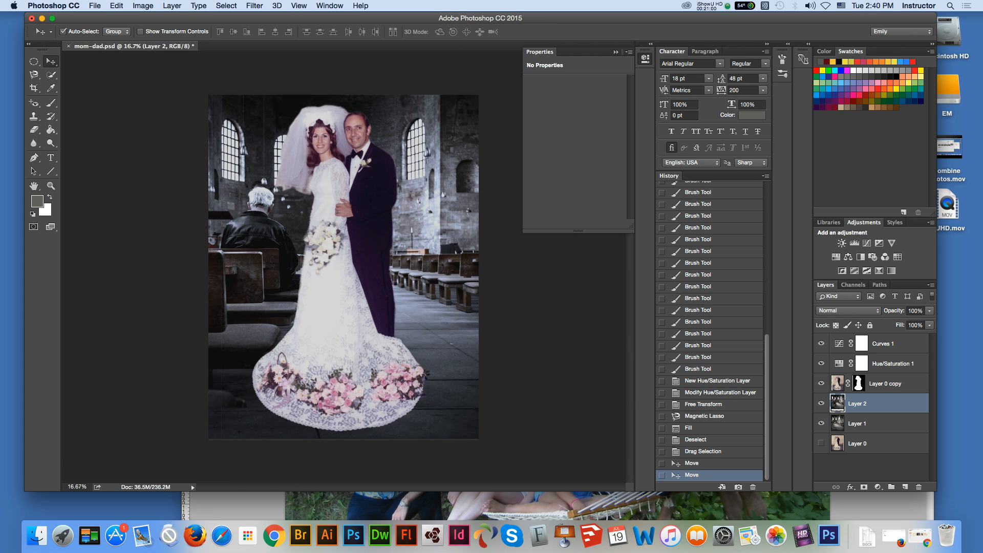
{"action": "key", "text": "super+t"}
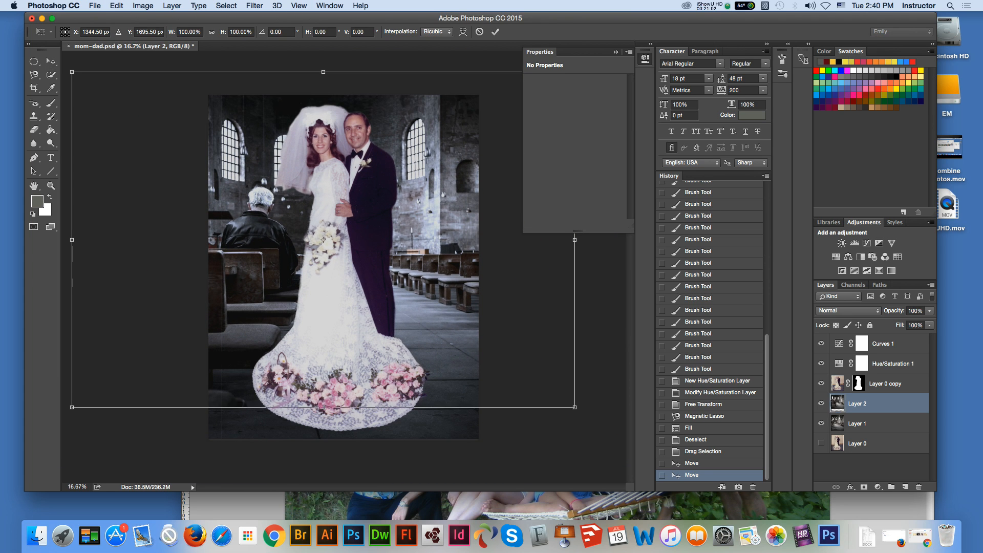
{"action": "left_click_drag", "start_coordinate": [574, 407], "coordinate": [536, 382]}
{"action": "left_click_drag", "start_coordinate": [304, 382], "coordinate": [311, 404]}
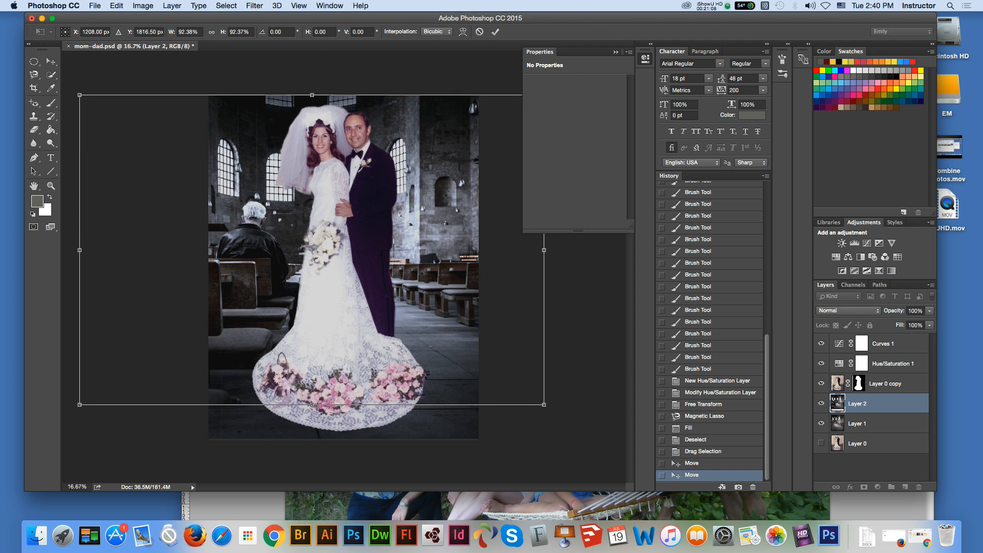
{"action": "key", "text": "Return"}
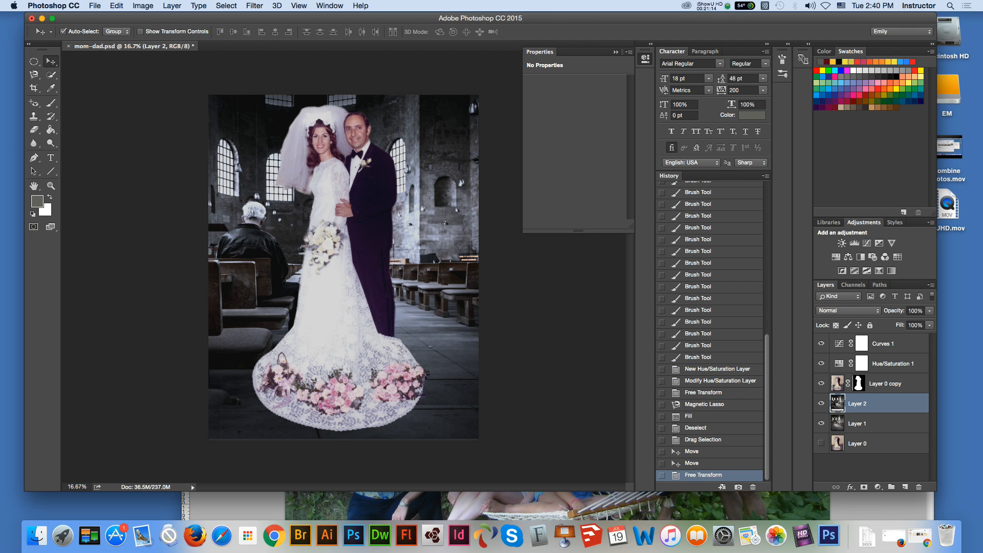
Step: Lower Layer 2's opacity to 67% and outline everything except the pews left of the couple with the Magnetic Lasso
{"action": "left_click", "coordinate": [930, 311]}
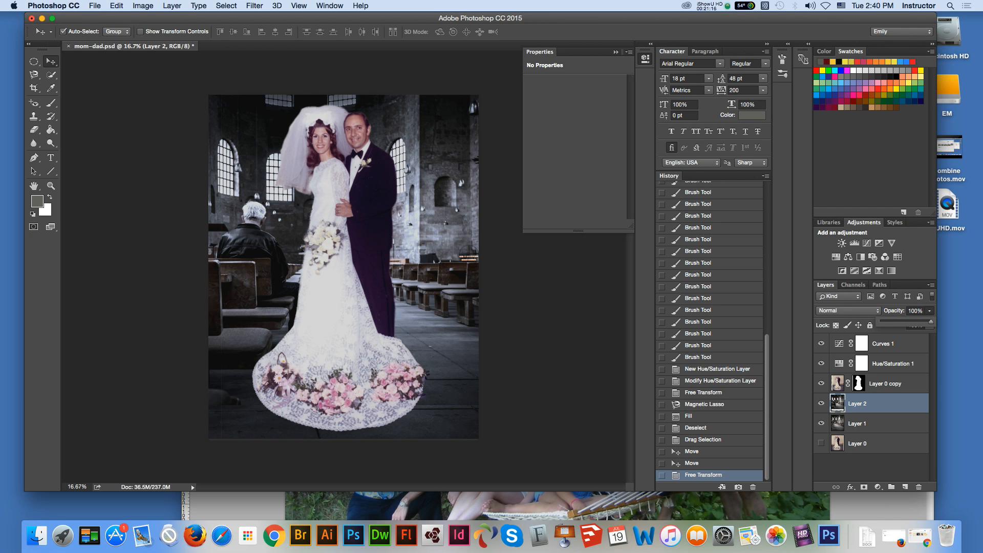
{"action": "left_click_drag", "start_coordinate": [932, 321], "coordinate": [915, 321]}
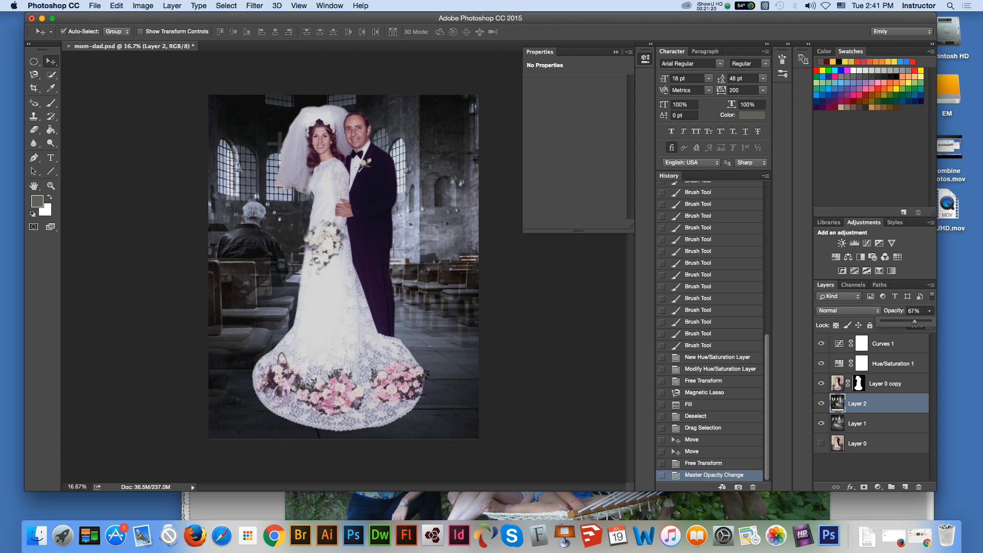
{"action": "left_click", "coordinate": [33, 61]}
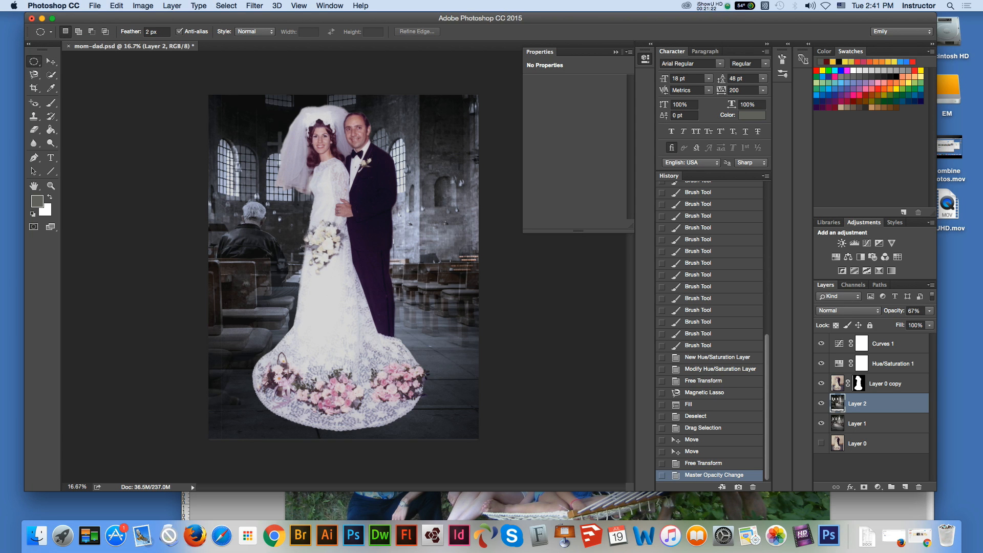
{"action": "left_click", "coordinate": [34, 75]}
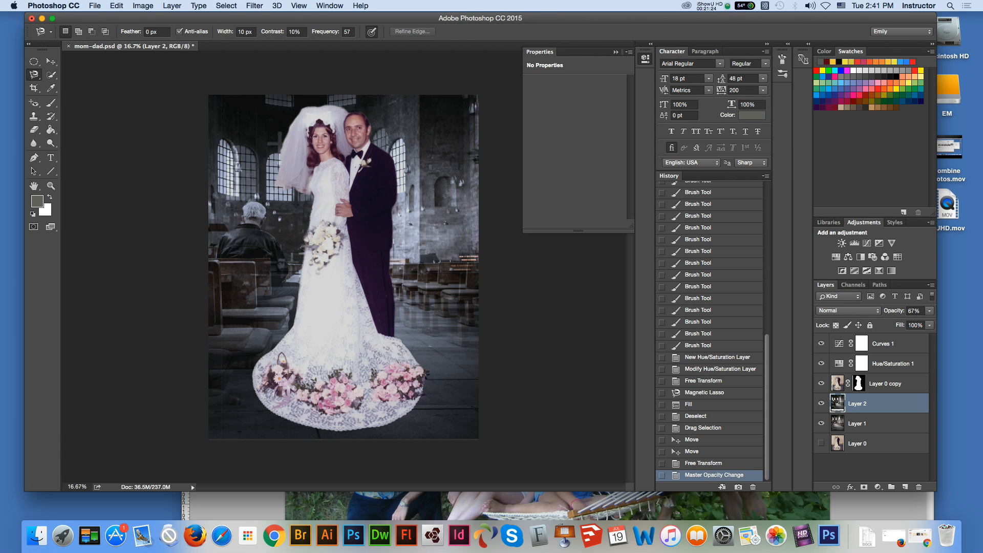
{"action": "left_click", "coordinate": [209, 258]}
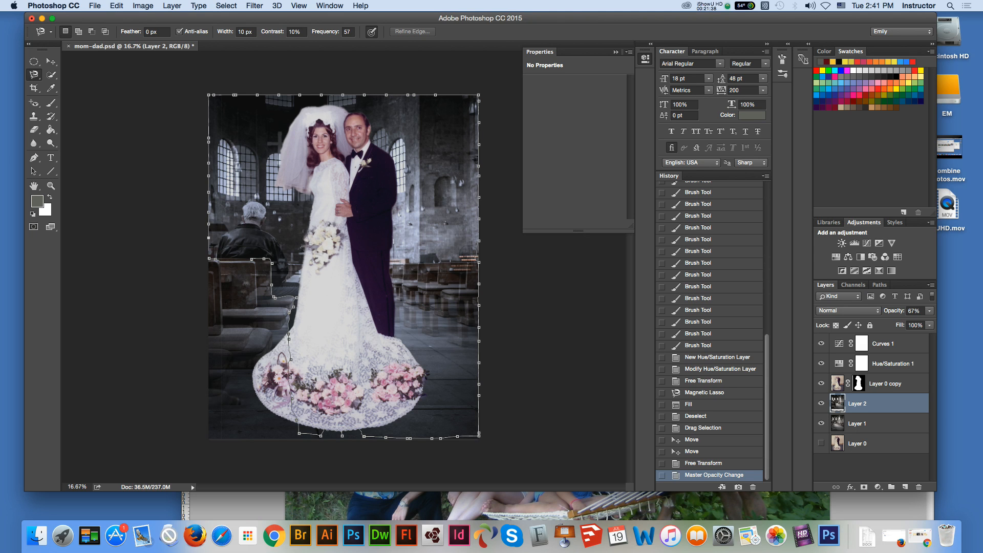
{"action": "left_click", "coordinate": [210, 259]}
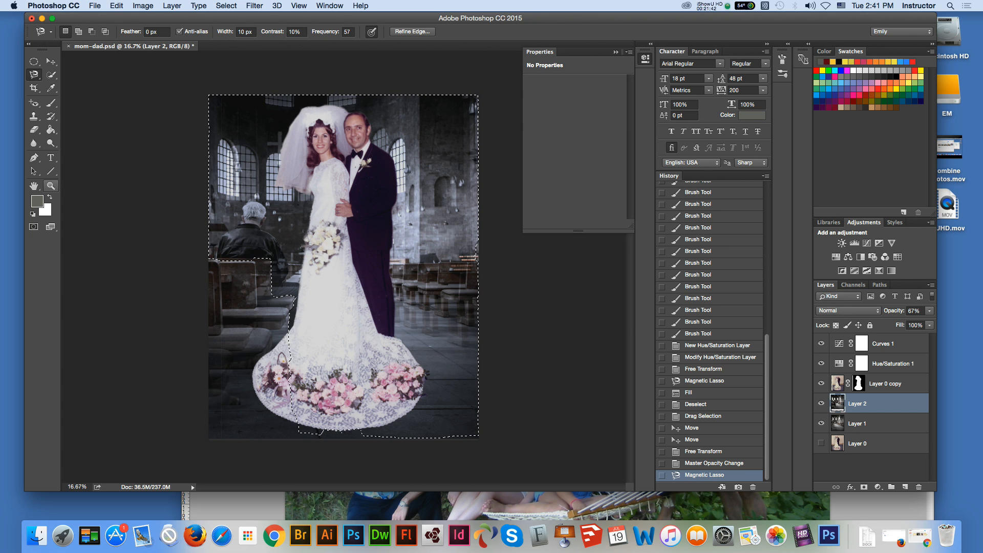
Step: Refine the selection's edge along the top of the front pew with the Rectangular Marquee and clear the selected area from Layer 2
{"action": "key", "text": "z"}
{"action": "left_click", "coordinate": [270, 219]}
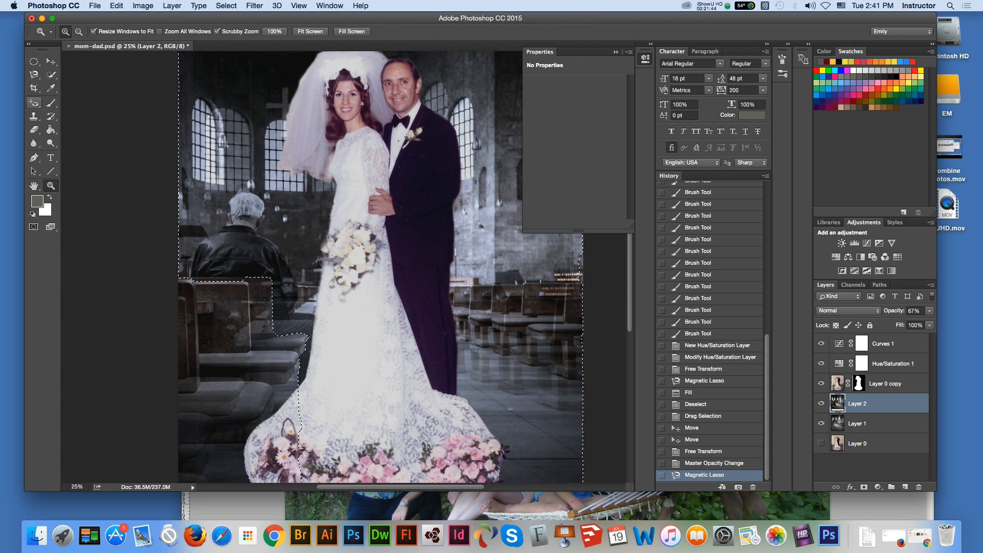
{"action": "left_click", "coordinate": [33, 61]}
{"action": "left_click", "coordinate": [96, 59]}
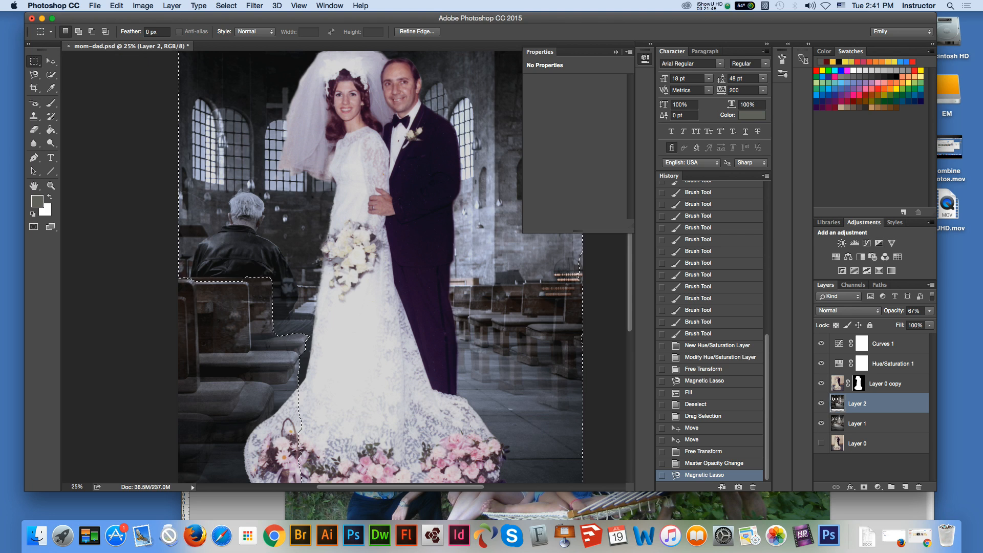
{"action": "mouse_move", "coordinate": [178, 277]}
{"action": "left_mouse_down", "text": "shift"}
{"action": "mouse_move", "coordinate": [256, 290]}
{"action": "mouse_move", "coordinate": [178, 290]}
{"action": "left_mouse_up", "text": "shift"}
{"action": "key", "text": "alt"}
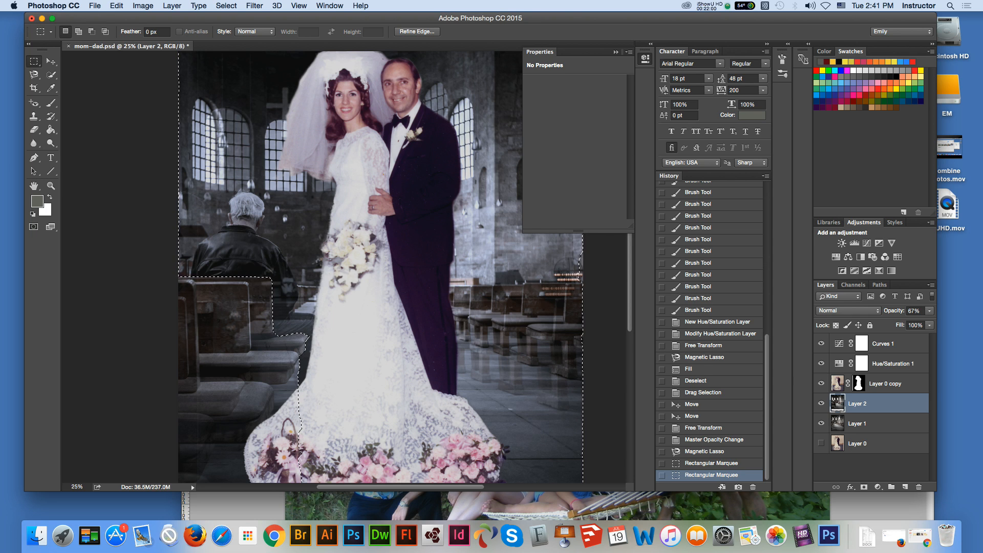
{"action": "key", "text": "BackSpace"}
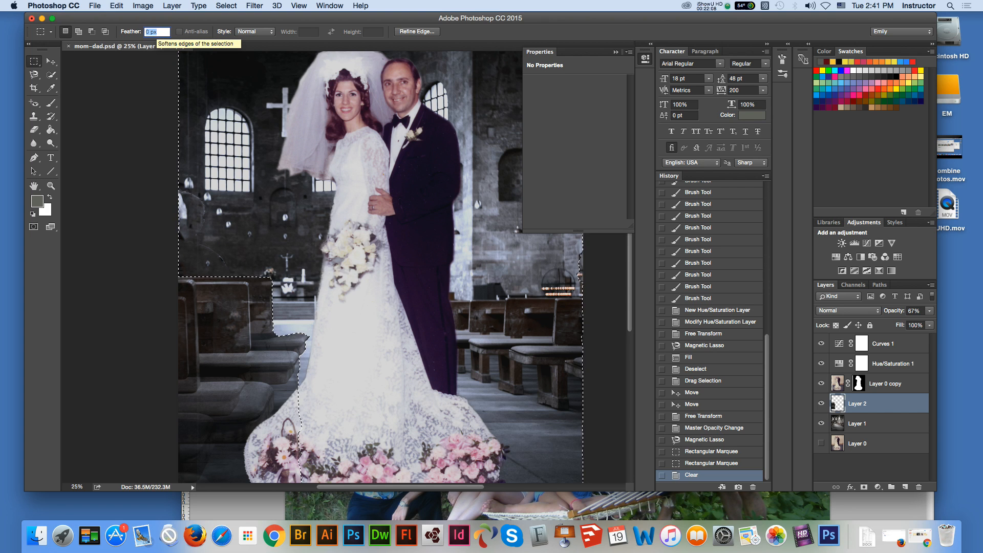
Step: Set the marquee feather to 3 px, drop the selection, and restore Layer 2's opacity to 100%
{"action": "key", "text": "Return"}
{"action": "key", "text": "super+d"}
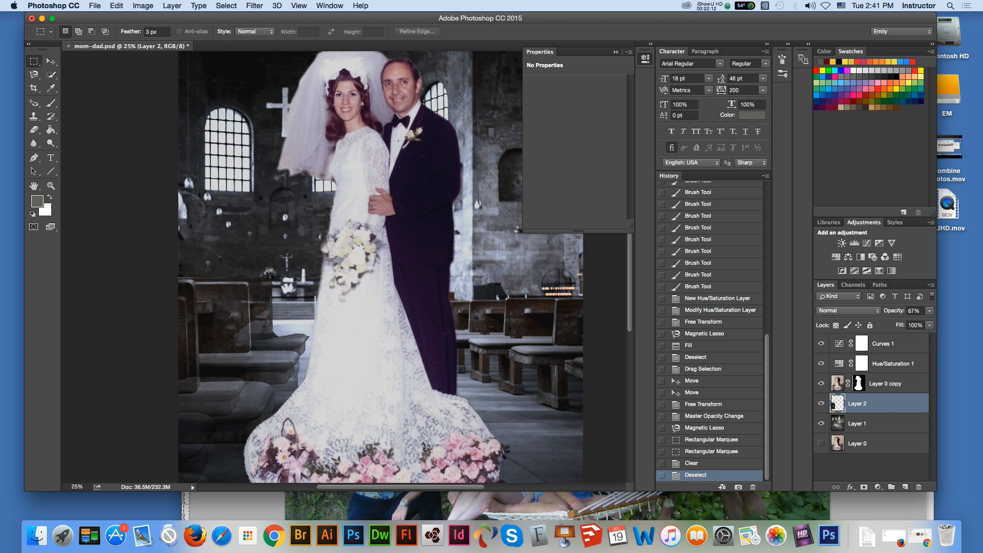
{"action": "left_click", "coordinate": [930, 311]}
{"action": "left_click_drag", "start_coordinate": [915, 321], "coordinate": [932, 321]}
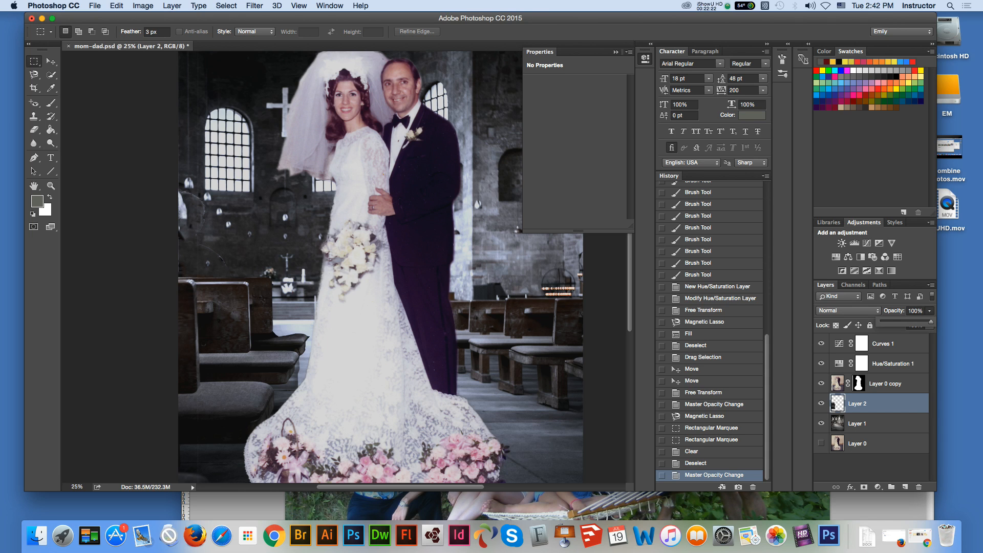
Step: Clear the leftover wall area above the left pews from Layer 2 with a feathered Rectangular Marquee
{"action": "key", "text": "v"}
{"action": "key", "text": "z"}
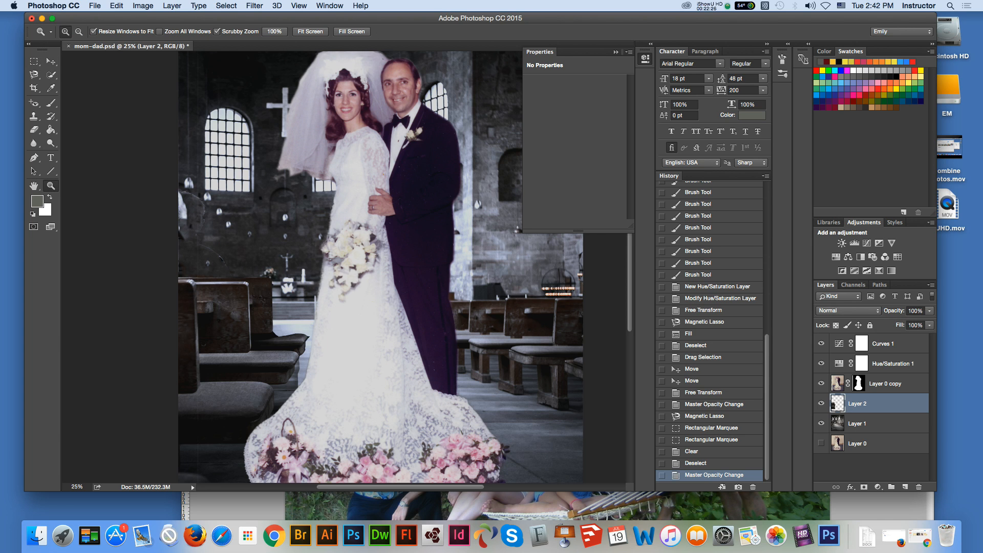
{"action": "left_click", "coordinate": [341, 370]}
{"action": "key", "text": "v"}
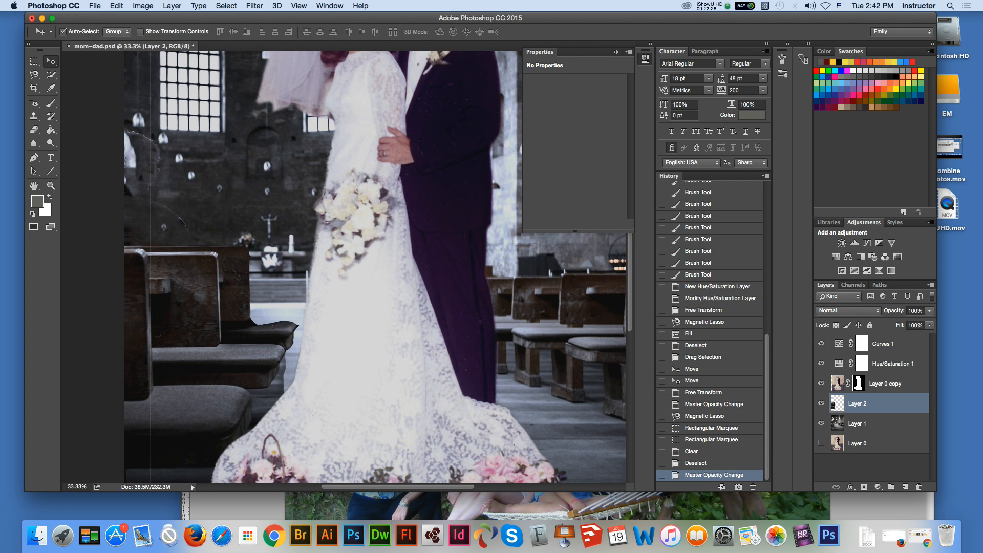
{"action": "key", "text": "super+minus"}
{"action": "key", "text": "super+minus"}
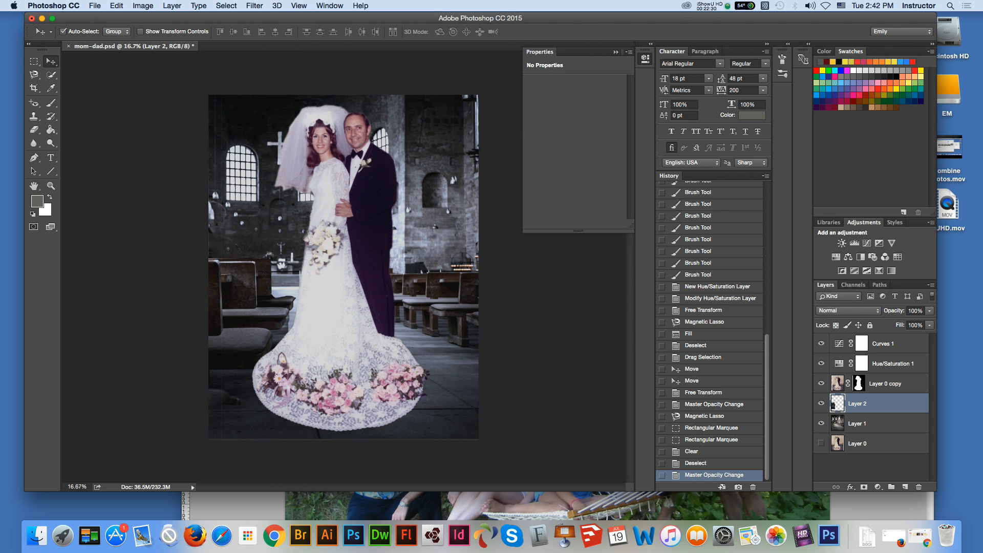
{"action": "left_click", "coordinate": [34, 62]}
{"action": "left_click_drag", "start_coordinate": [198, 188], "coordinate": [254, 255]}
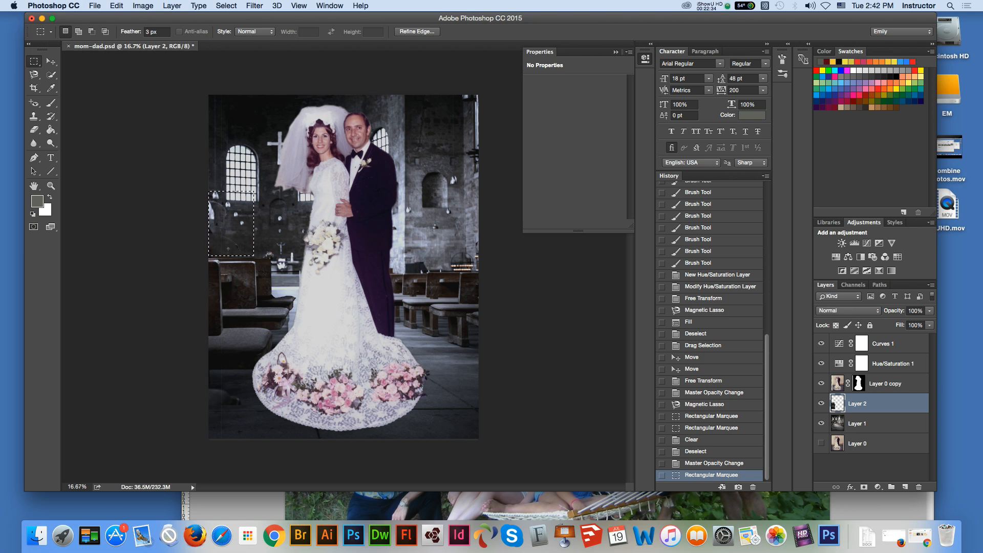
{"action": "key", "text": "BackSpace"}
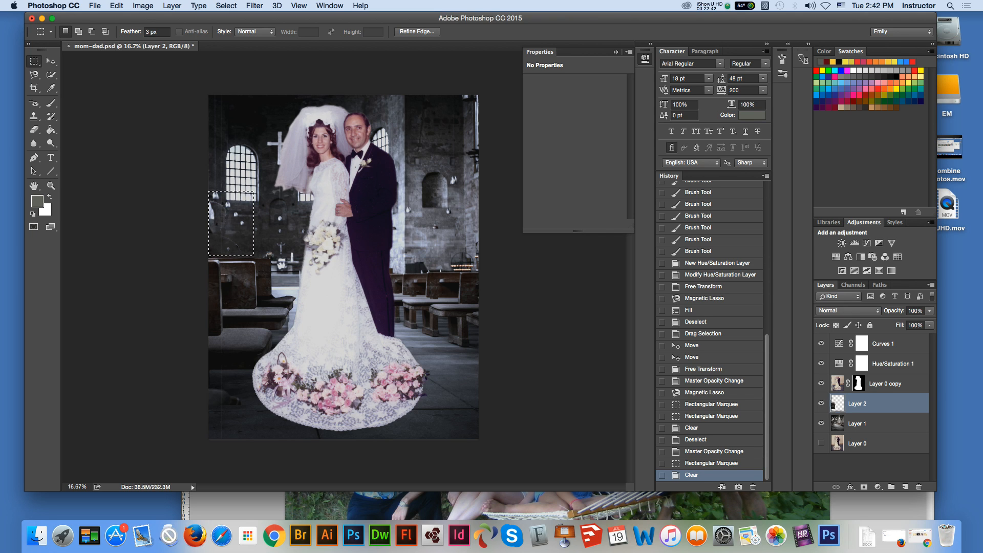
{"action": "key", "text": "super+d"}
Step: Clear two small leftover patches between the left pews and the bride's dress from Layer 2 using marquee selections
{"action": "left_click_drag", "start_coordinate": [273, 292], "coordinate": [301, 299]}
{"action": "key", "text": "Delete"}
{"action": "key", "text": "super+d"}
{"action": "key", "text": "Delete"}
{"action": "key", "text": "super+d"}
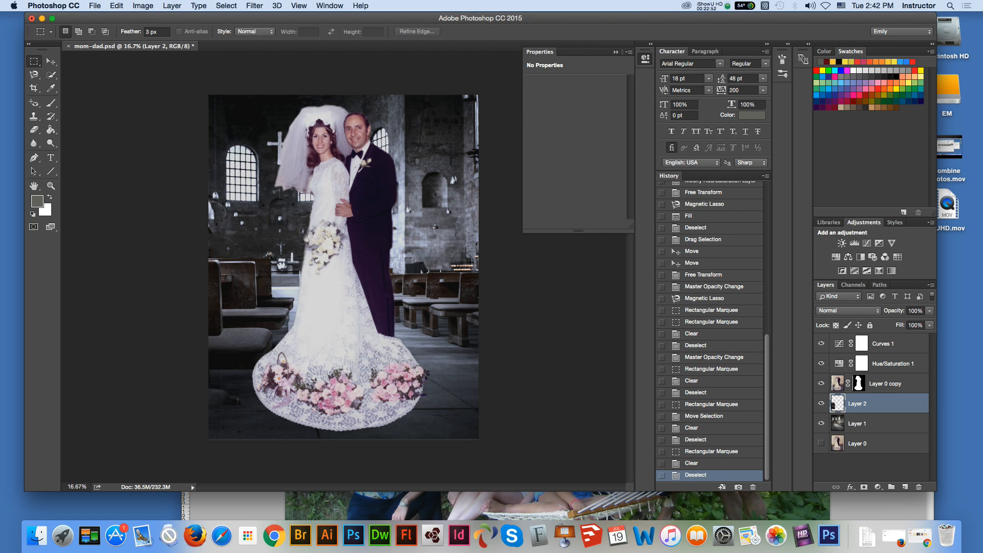
Step: Outline the area above and behind the left pews with the Magnetic Lasso and clear it from Layer 2
{"action": "key", "text": "z"}
{"action": "left_click", "coordinate": [295, 342]}
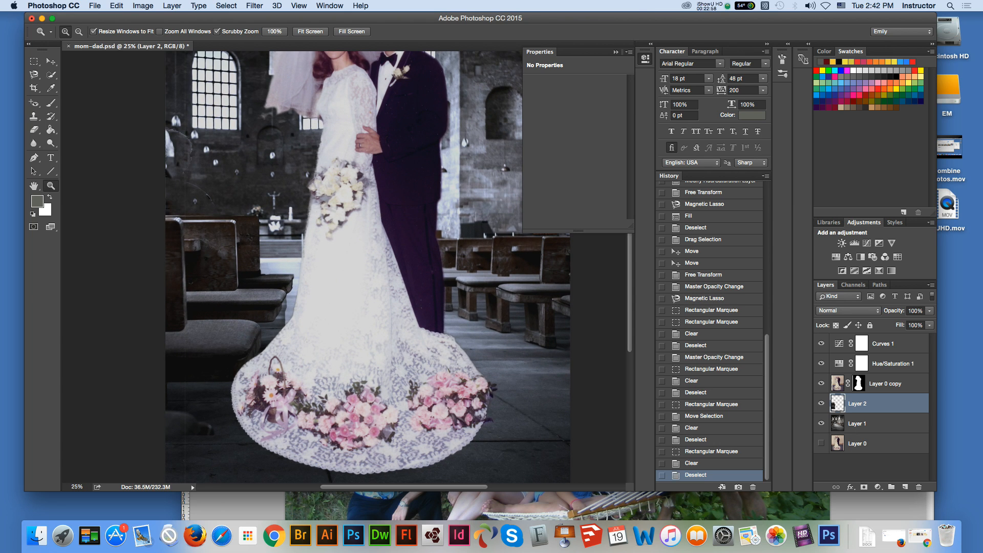
{"action": "key", "text": "l"}
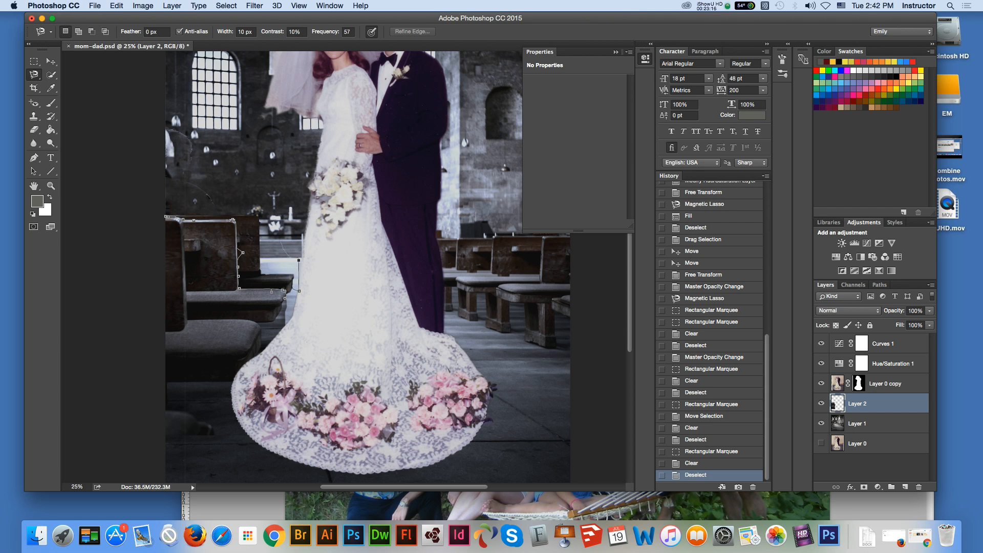
{"action": "left_click", "coordinate": [166, 216]}
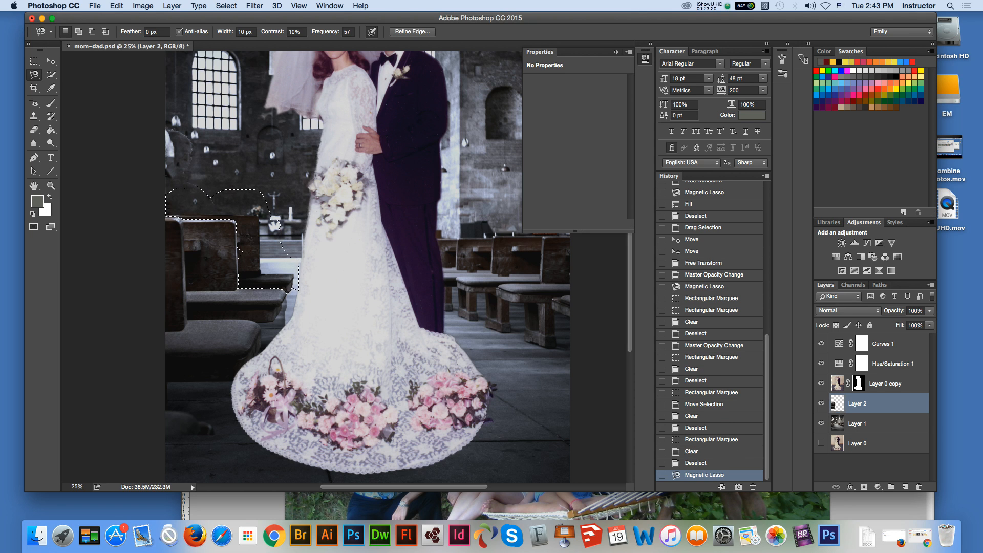
{"action": "key", "text": "Delete"}
{"action": "key", "text": "m"}
{"action": "key", "text": "m"}
{"action": "key", "text": "super+d"}
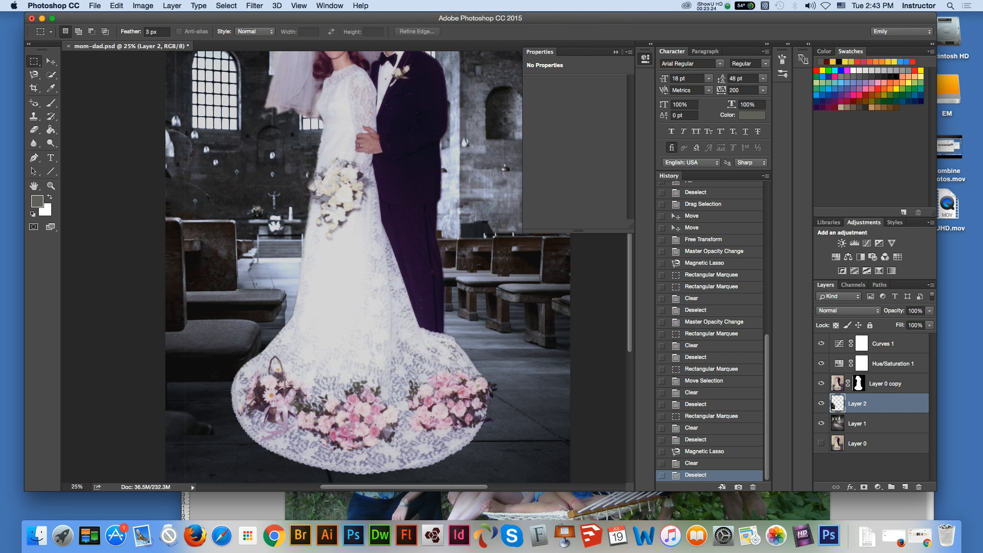
Step: Clear the remaining rectangular patch between the far left pew and the dress from Layer 2
{"action": "left_click_drag", "start_coordinate": [255, 240], "coordinate": [293, 260]}
{"action": "key", "text": "Delete"}
{"action": "key", "text": "super+d"}
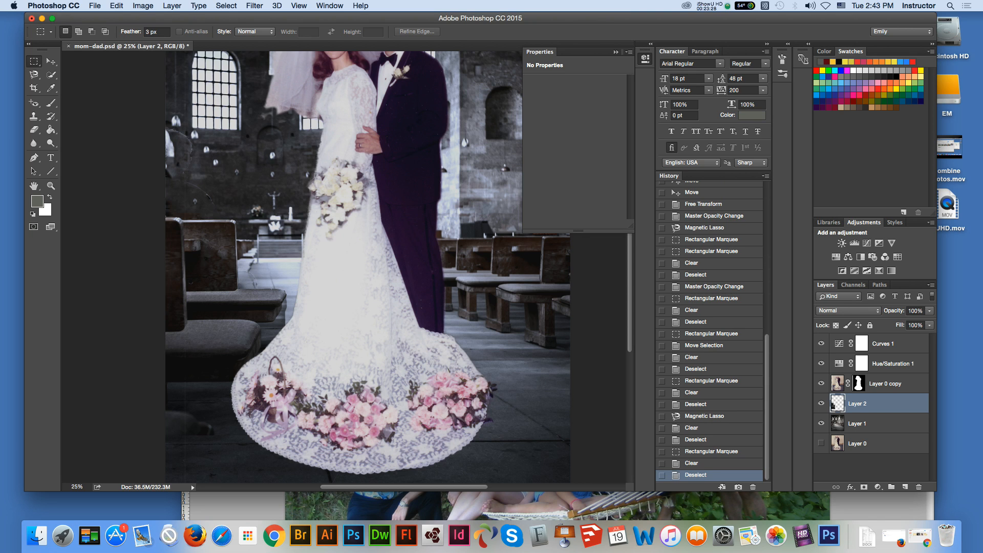
Step: Outline the floor area between the left pew seats and the dress with the Magnetic Lasso and clear it from Layer 2
{"action": "key", "text": "v"}
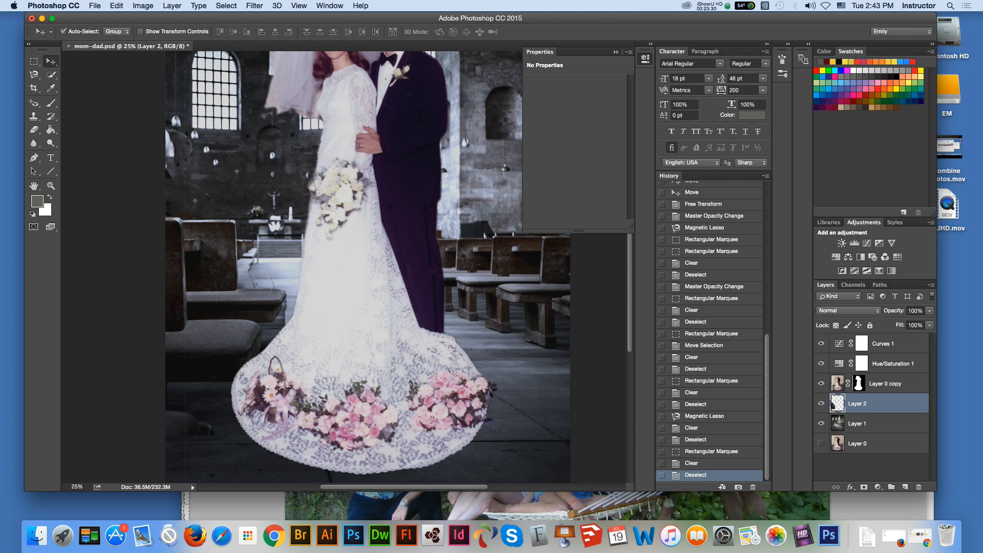
{"action": "left_click", "coordinate": [33, 74]}
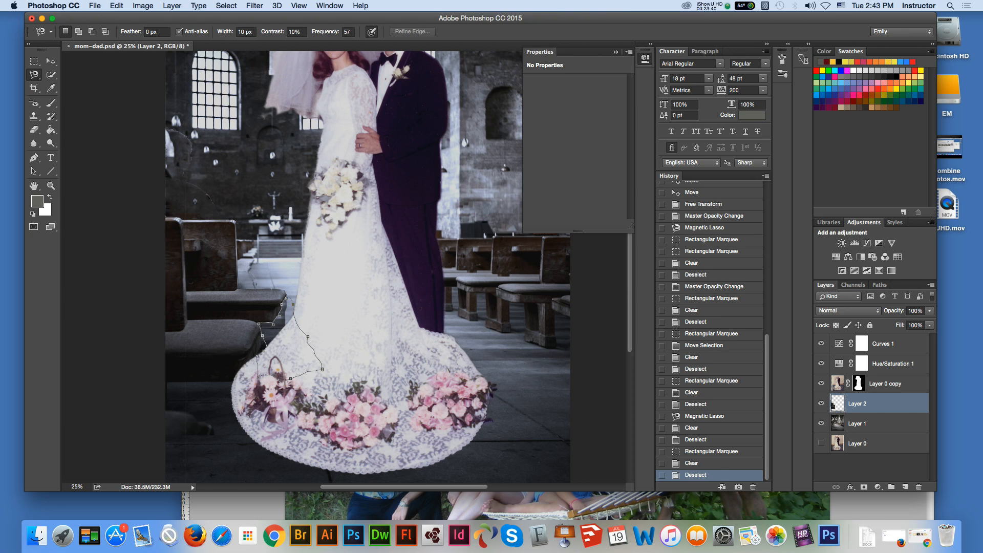
{"action": "key", "text": "Return"}
{"action": "key", "text": "Delete"}
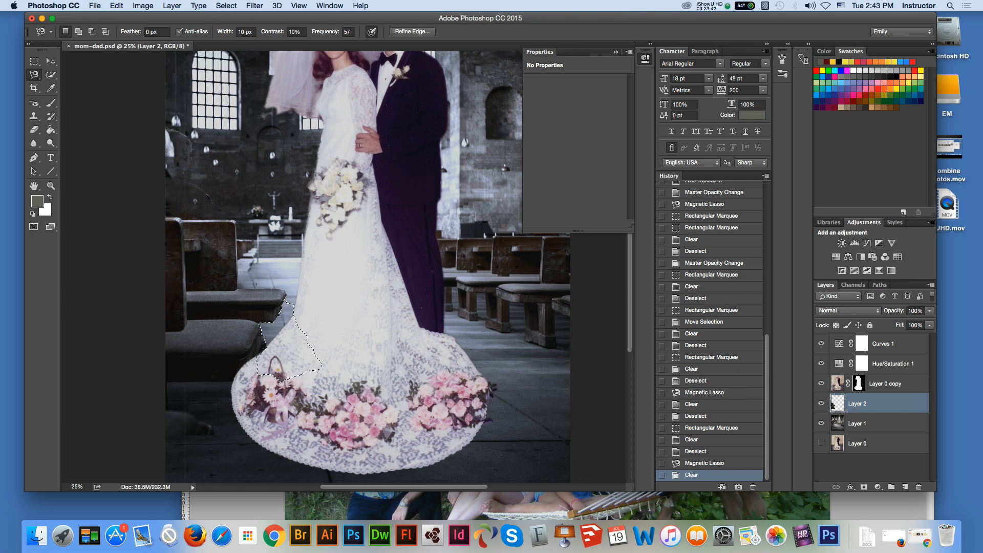
{"action": "key", "text": "m"}
{"action": "key", "text": "super+d"}
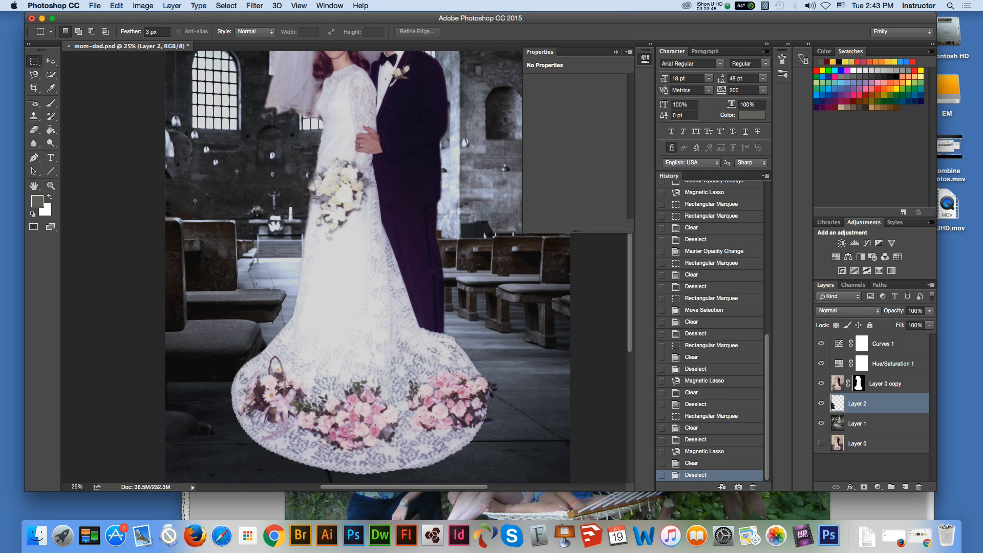
Step: Clear a feathered marquee area behind the lower left of the dress from Layer 2, and leave no layer selected
{"action": "left_click_drag", "start_coordinate": [290, 345], "coordinate": [345, 382]}
{"action": "key", "text": "Delete"}
{"action": "key", "text": "super+d"}
{"action": "key", "text": "v"}
{"action": "left_click", "coordinate": [114, 154]}
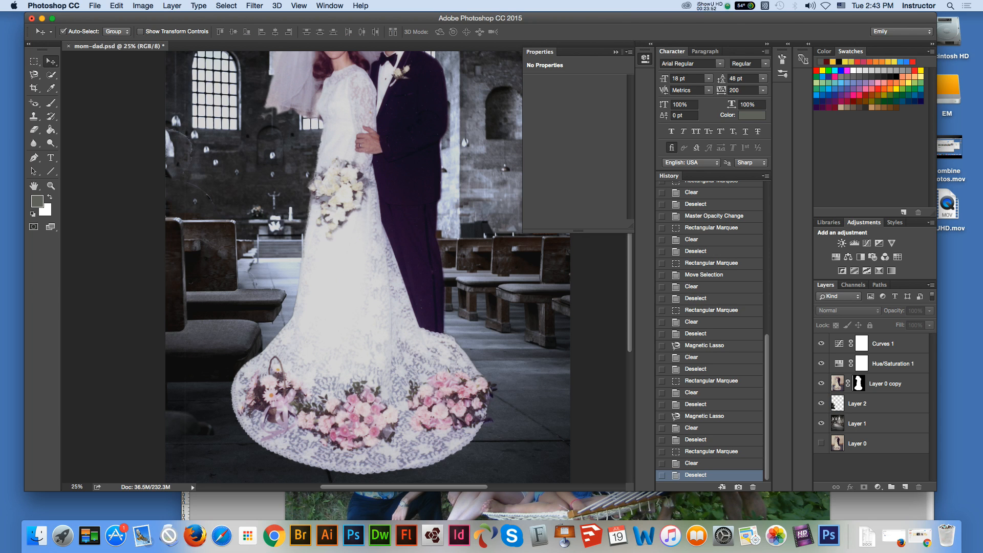
Step: Retouch the church wall below and beside the left window on Layer 1 with the Clone Stamp
{"action": "left_click", "coordinate": [857, 424]}
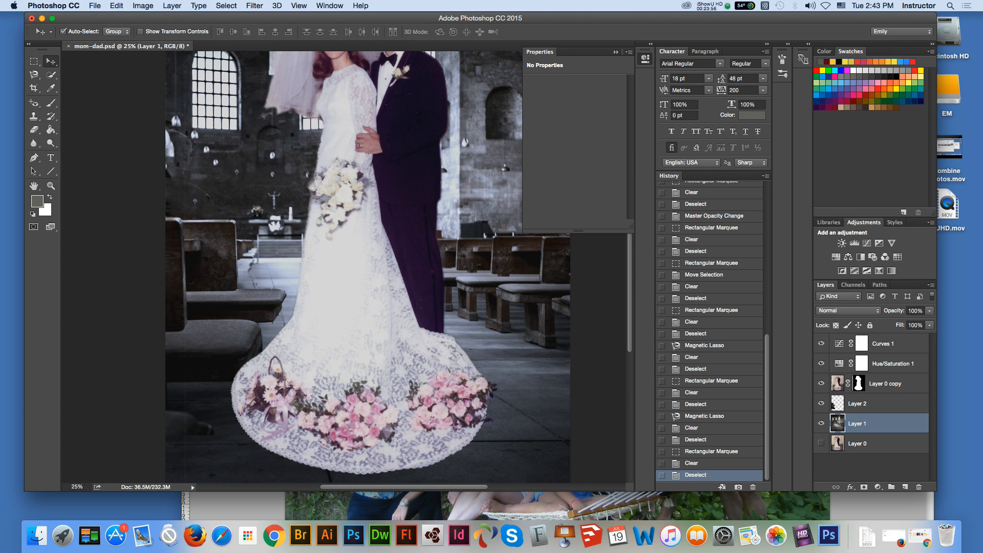
{"action": "key", "text": "s"}
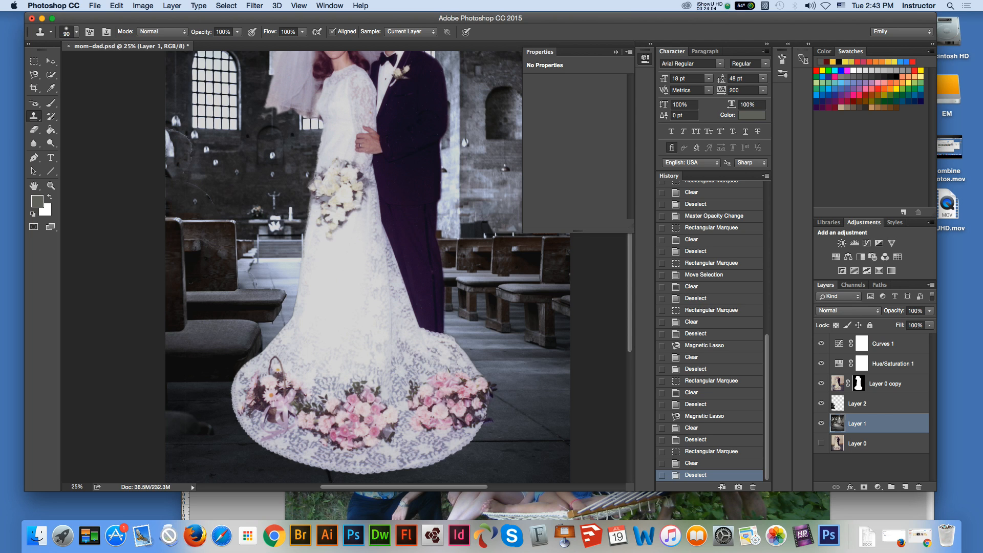
{"action": "mouse_move", "coordinate": [189, 151]}
{"action": "left_mouse_down"}
{"action": "mouse_move", "coordinate": [189, 162]}
{"action": "mouse_move", "coordinate": [205, 158]}
{"action": "mouse_move", "coordinate": [184, 135]}
{"action": "left_mouse_up"}
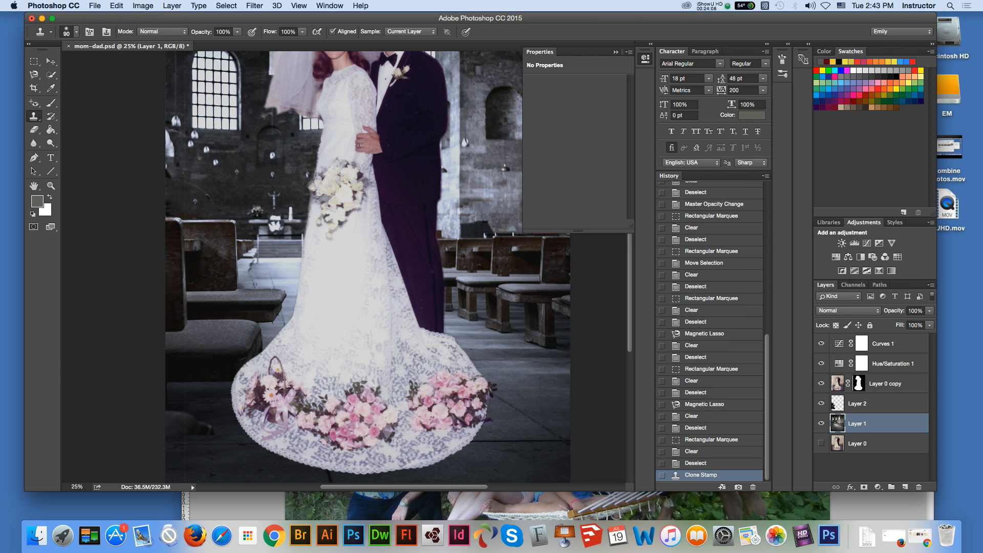
{"action": "left_click", "coordinate": [191, 145]}
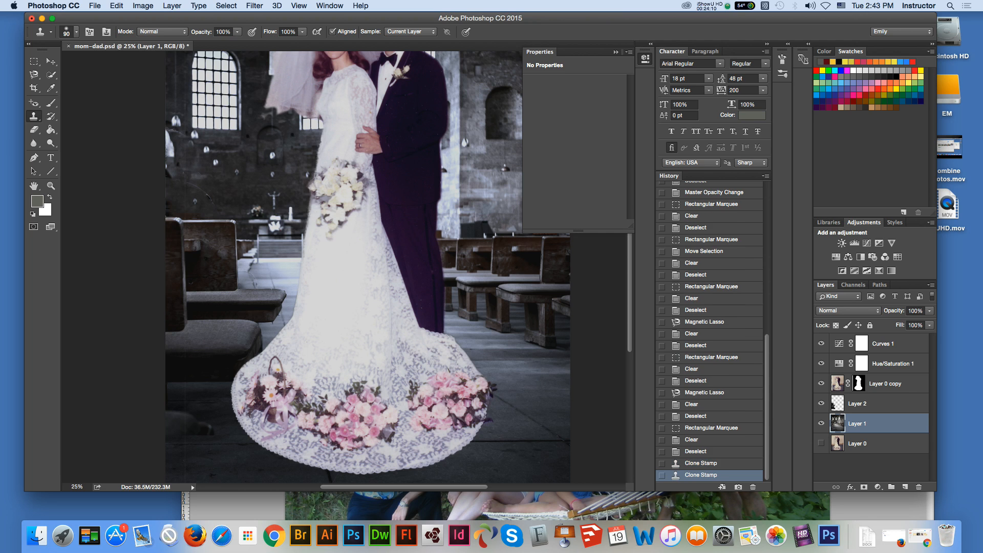
{"action": "left_click", "coordinate": [170, 135]}
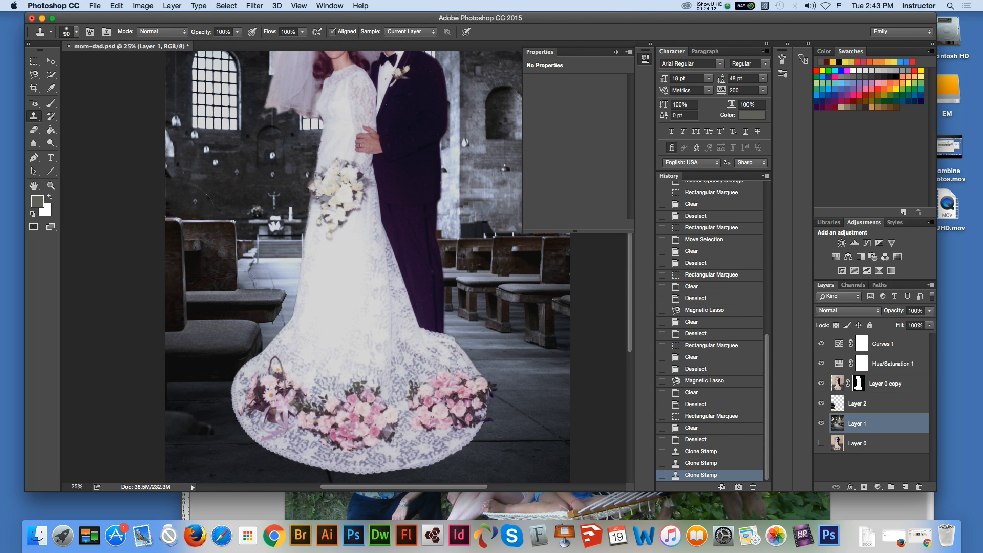
{"action": "left_click", "coordinate": [198, 163]}
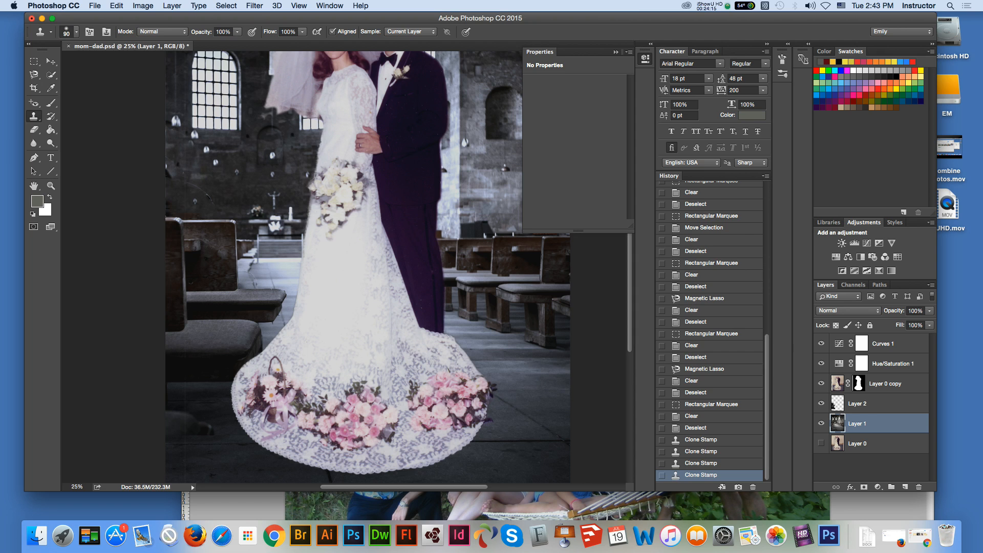
{"action": "left_click", "coordinate": [191, 168]}
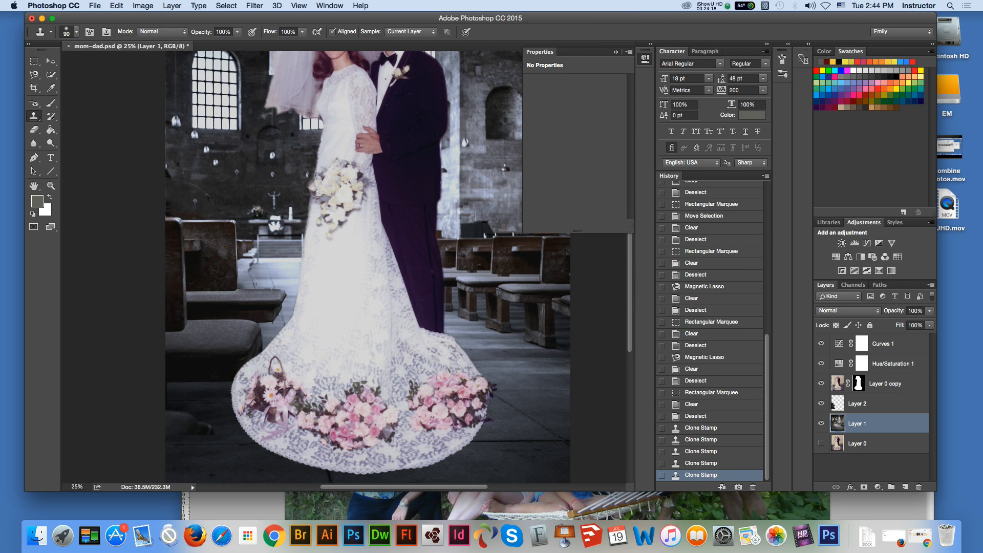
{"action": "left_click", "coordinate": [207, 170]}
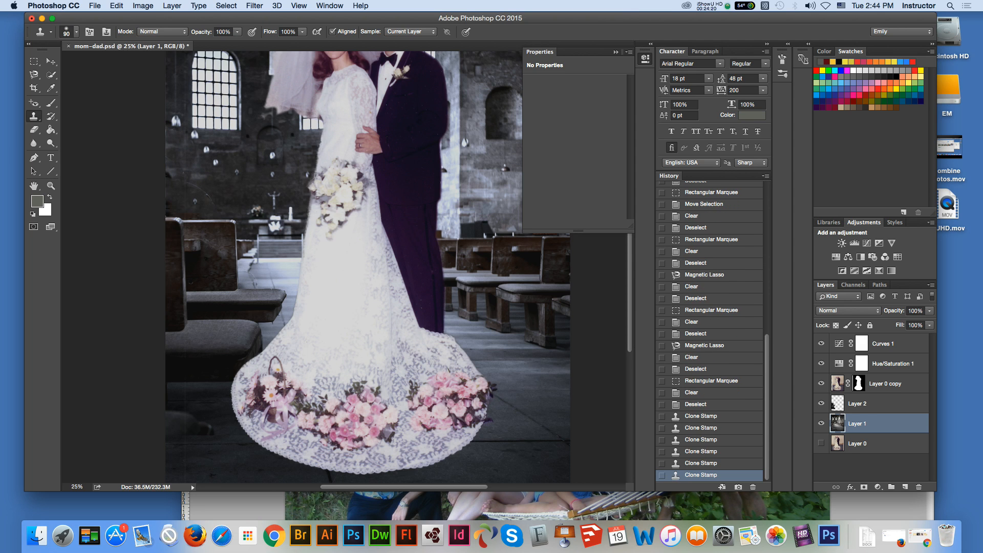
{"action": "left_click", "coordinate": [187, 161]}
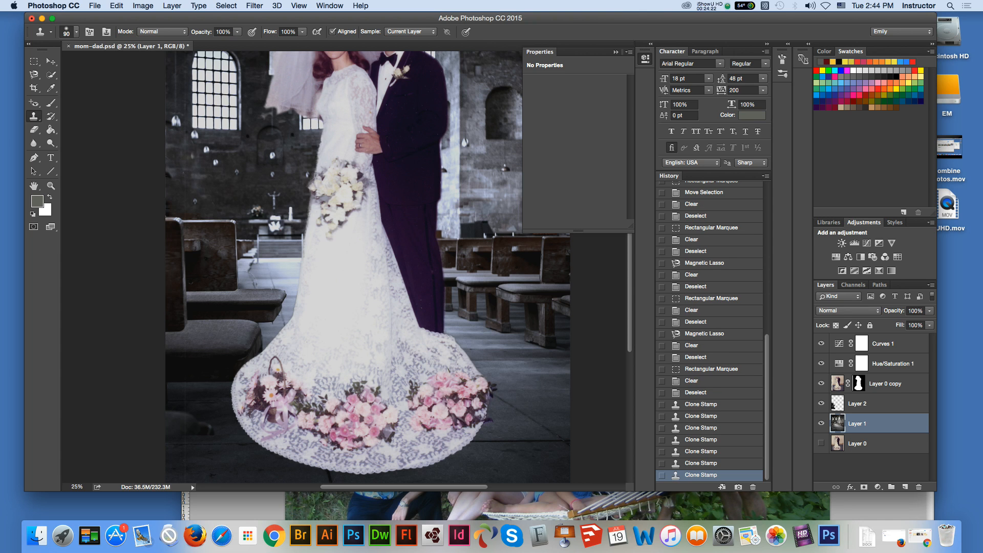
{"action": "left_click", "coordinate": [183, 179]}
{"action": "left_click", "coordinate": [172, 193]}
{"action": "left_click", "coordinate": [176, 197]}
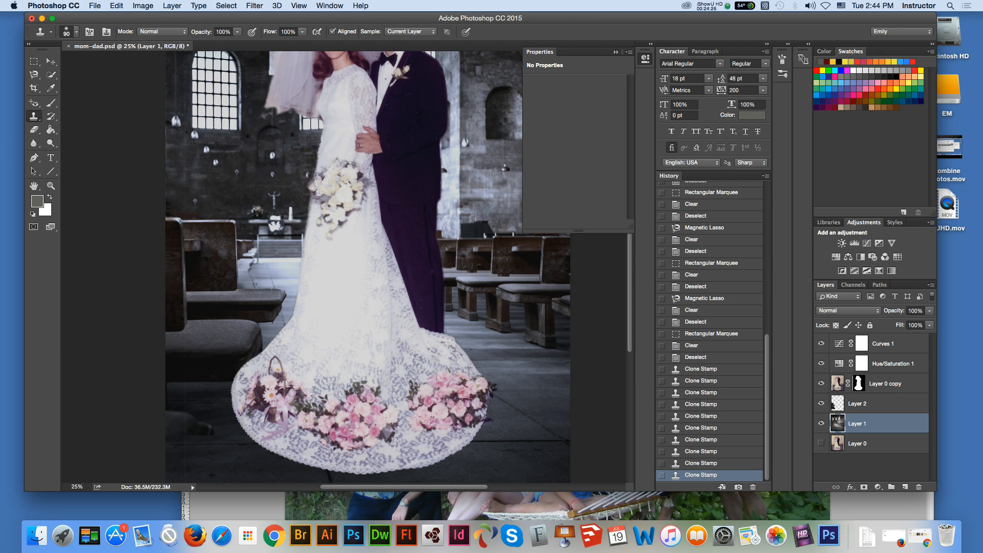
{"action": "left_click", "coordinate": [204, 187]}
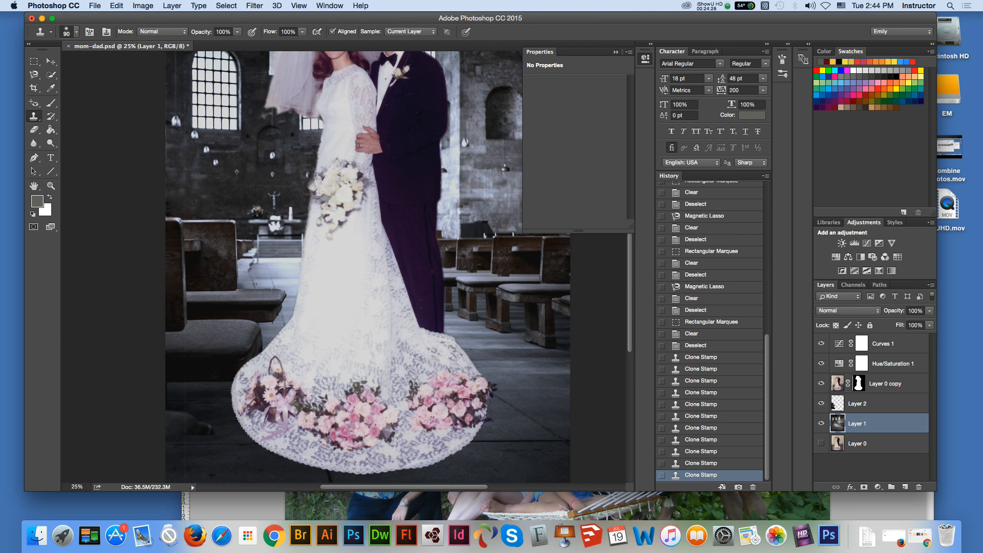
Step: Try further clone strokes on the wall below the left window and undo them
{"action": "left_click", "coordinate": [184, 191]}
{"action": "key", "text": "super+z"}
{"action": "left_click", "coordinate": [206, 182]}
{"action": "key", "text": "super+z"}
Step: Clear two leftover patches on the floor beneath the front left pew from Layer 2 with the Rectangular Marquee
{"action": "left_click", "coordinate": [51, 61]}
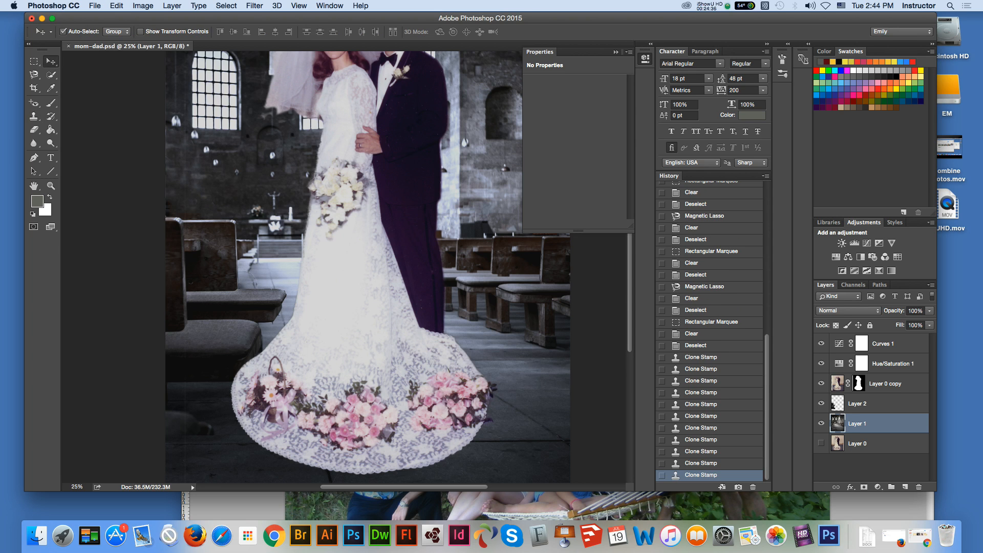
{"action": "left_click", "coordinate": [110, 100]}
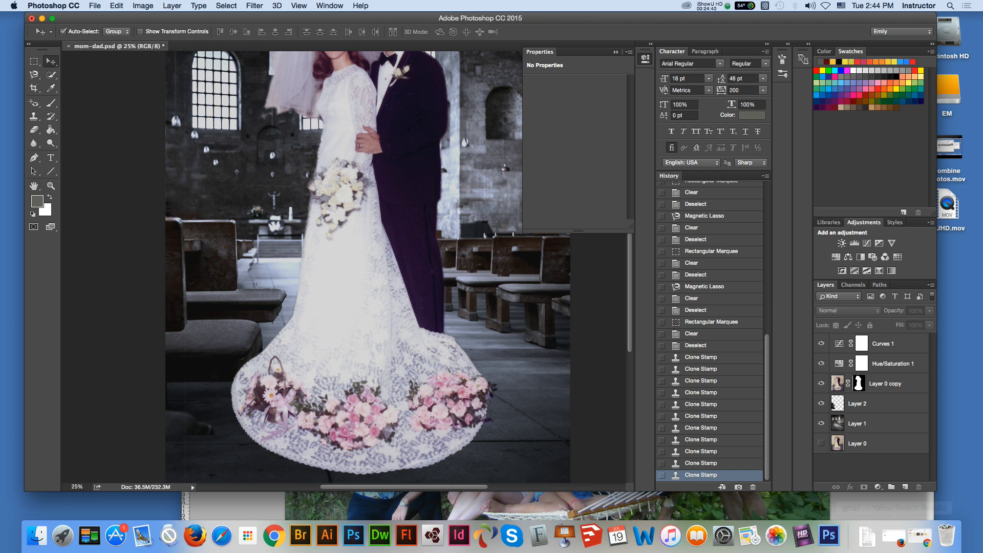
{"action": "left_click", "coordinate": [822, 424]}
{"action": "left_click", "coordinate": [821, 424]}
{"action": "left_click", "coordinate": [858, 404]}
{"action": "key", "text": "m"}
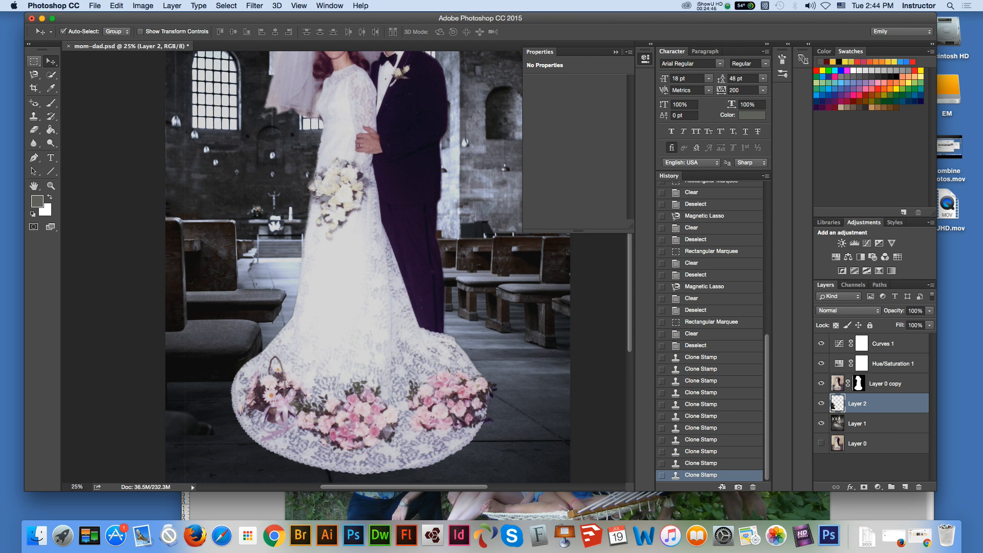
{"action": "left_click_drag", "start_coordinate": [214, 409], "coordinate": [164, 440]}
{"action": "key", "text": "Delete"}
{"action": "key", "text": "super+d"}
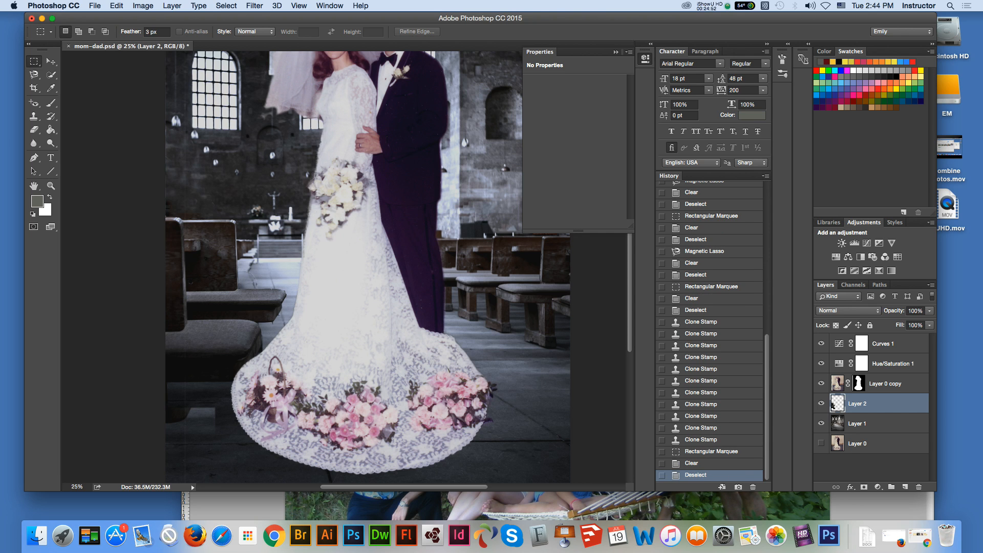
{"action": "left_click_drag", "start_coordinate": [165, 383], "coordinate": [220, 421]}
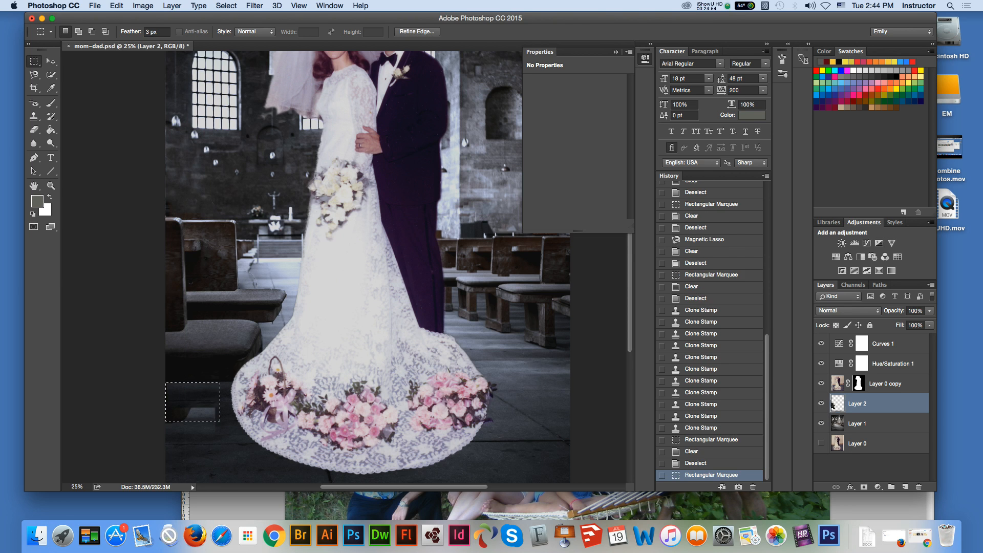
{"action": "key", "text": "Delete"}
{"action": "key", "text": "super+d"}
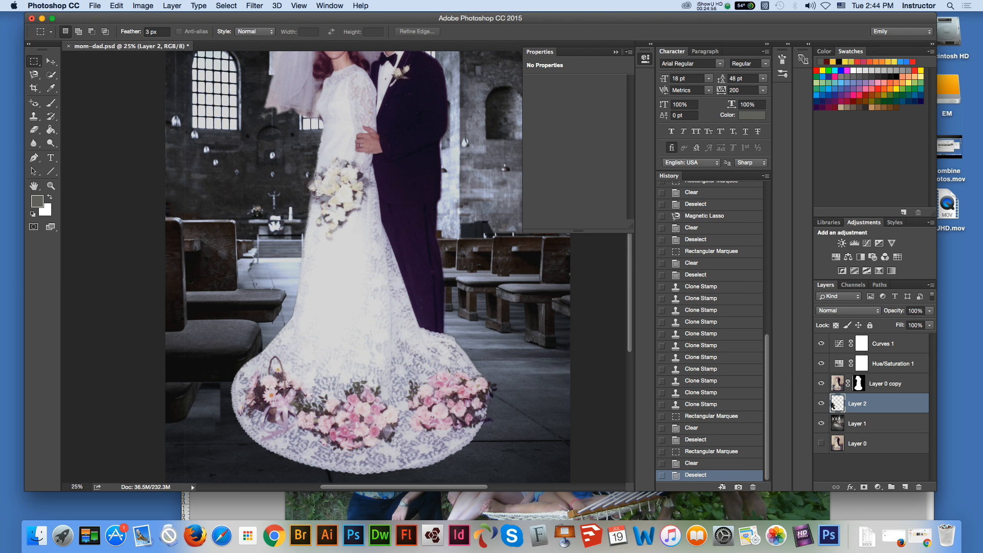
Step: Compare the image with Layer 1 hidden and shown, and try adjusting the opacity of Layer 2
{"action": "left_click", "coordinate": [821, 423]}
{"action": "left_click", "coordinate": [822, 423]}
{"action": "left_click", "coordinate": [930, 310]}
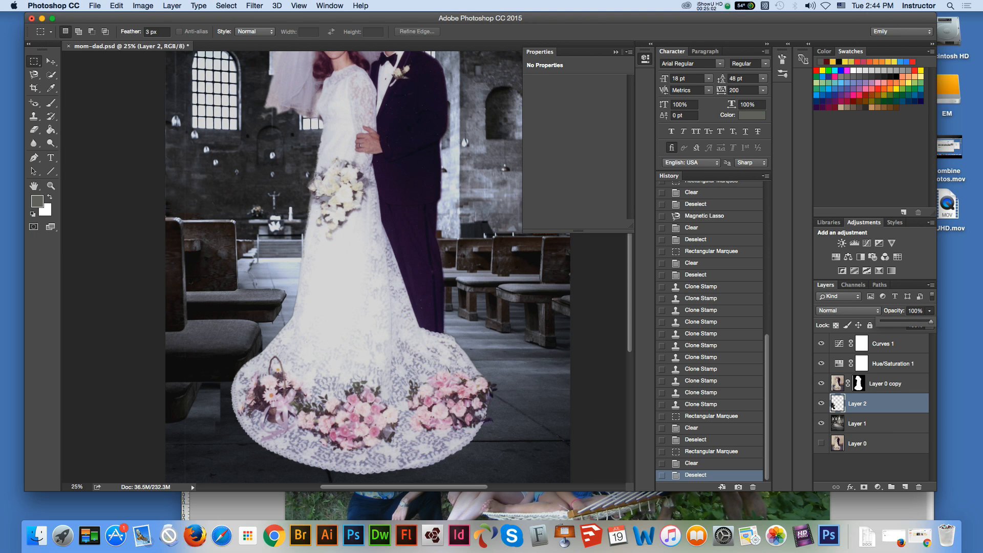
{"action": "mouse_move", "coordinate": [931, 321]}
{"action": "left_mouse_down"}
{"action": "mouse_move", "coordinate": [911, 321]}
{"action": "mouse_move", "coordinate": [931, 321]}
{"action": "left_mouse_up"}
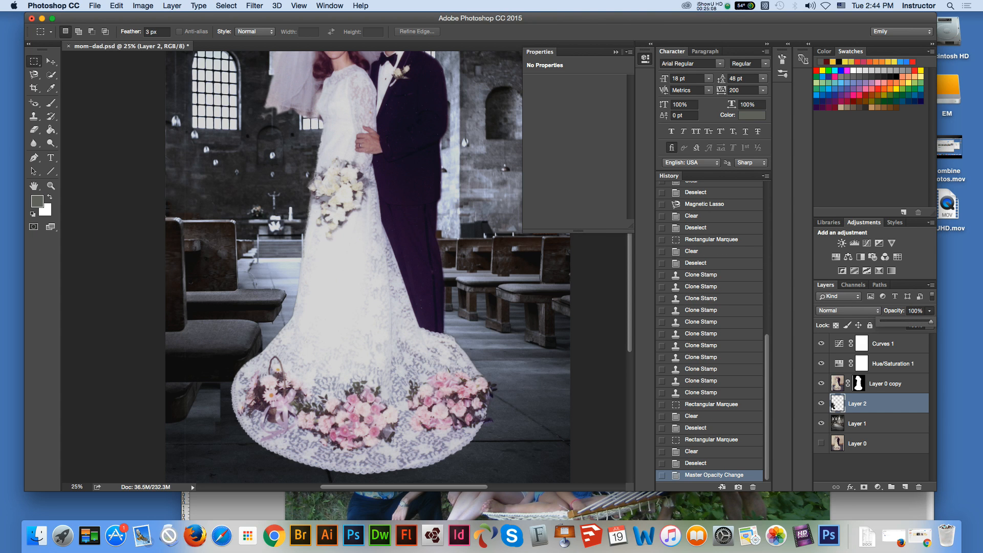
Step: Undo the opacity change and the last marquee clearing beneath the front left pew, with Layer 1 as the active layer
{"action": "left_click", "coordinate": [871, 423]}
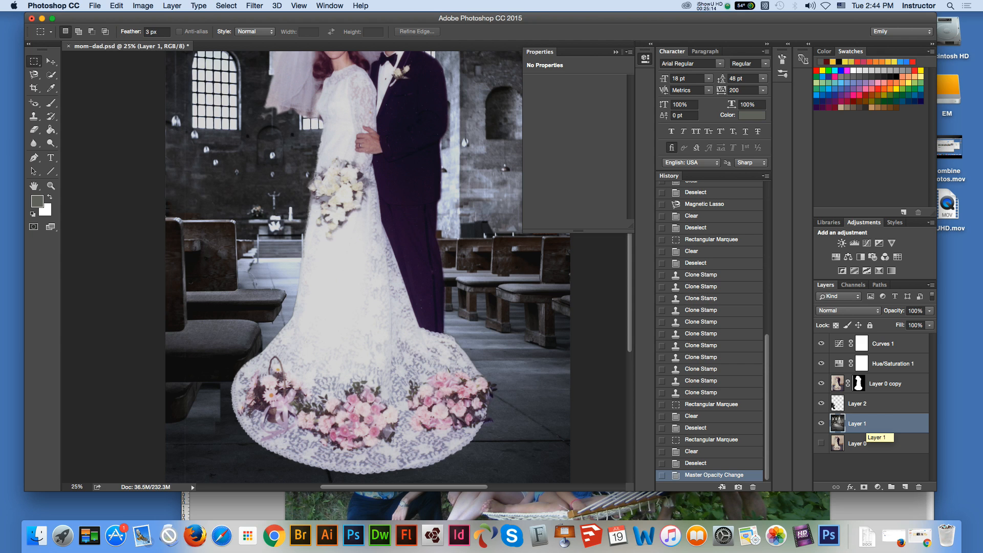
{"action": "key", "text": "ctrl+alt+z"}
{"action": "key", "text": "ctrl+alt+z"}
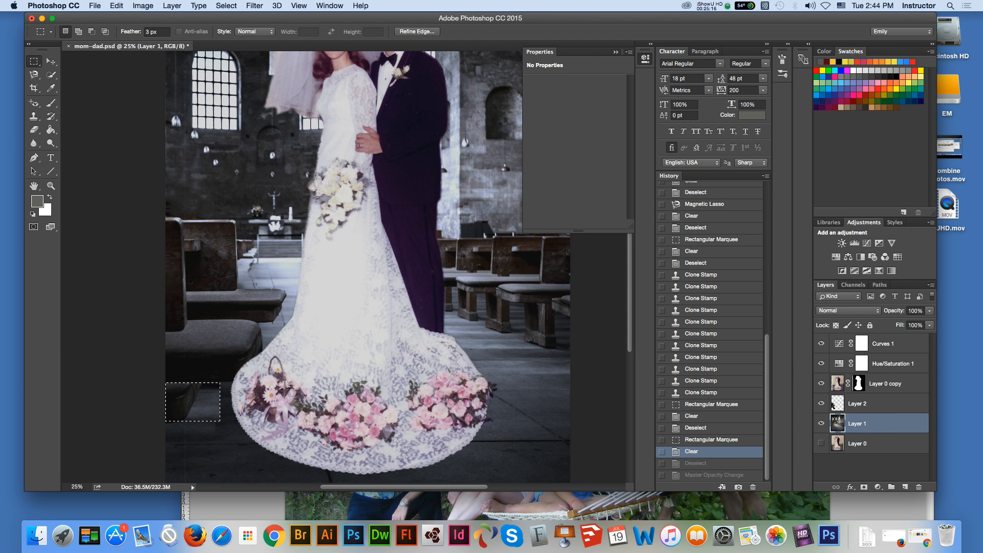
{"action": "key", "text": "ctrl+alt+z"}
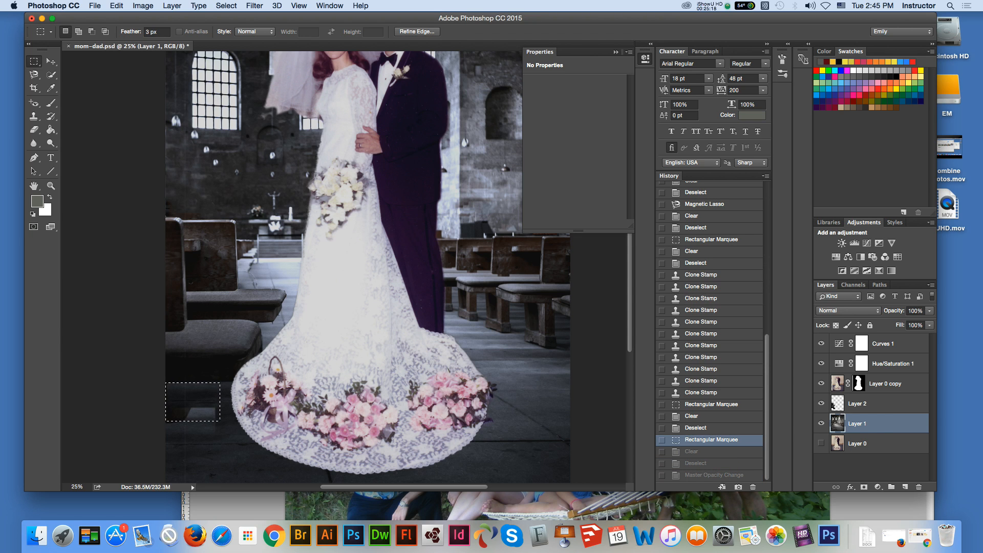
{"action": "key", "text": "ctrl+alt+z"}
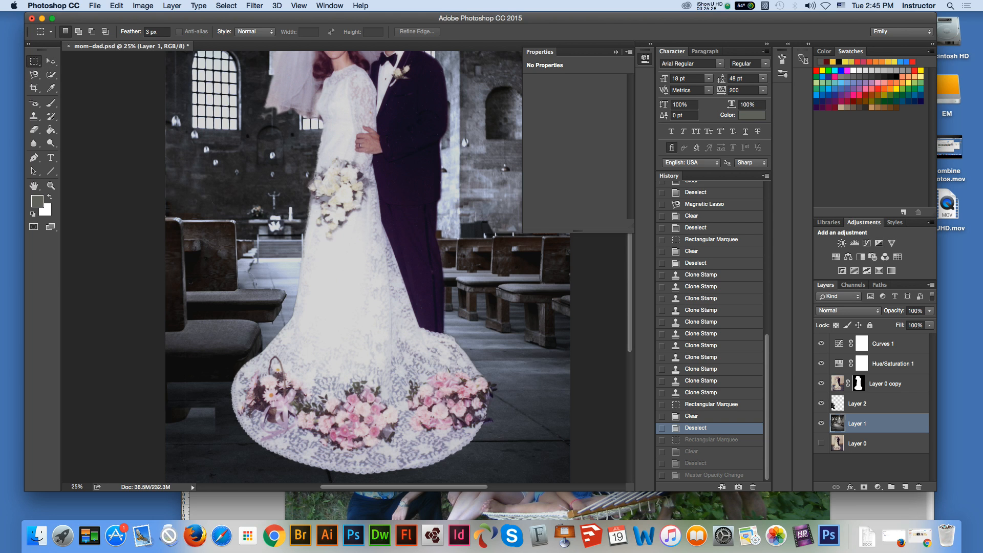
Step: Duplicate a rectangular strip of floor on Layer 1 up to the area beneath the front left pew, and deselect
{"action": "left_click_drag", "start_coordinate": [166, 449], "coordinate": [318, 482]}
{"action": "left_click", "coordinate": [51, 62]}
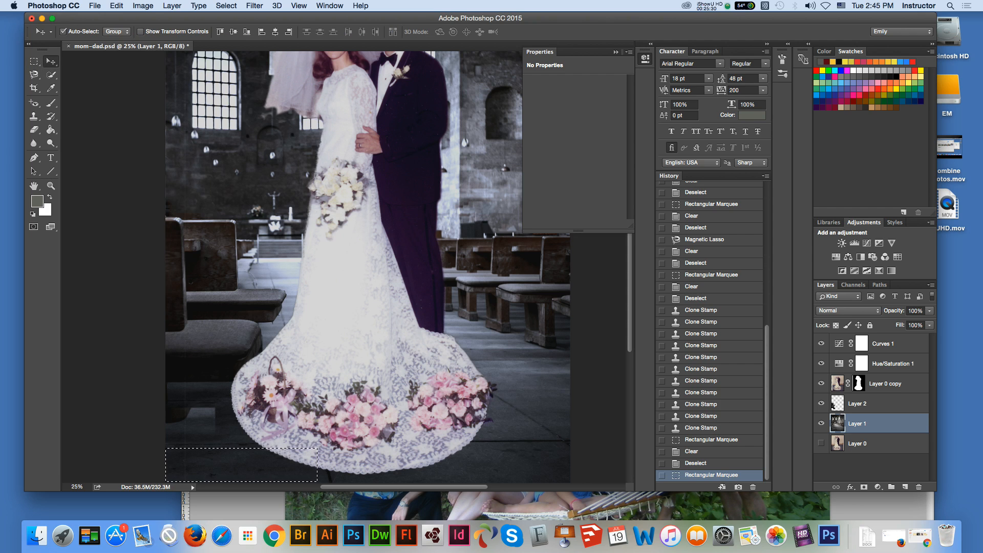
{"action": "left_click_drag", "start_coordinate": [243, 453], "coordinate": [235, 409]}
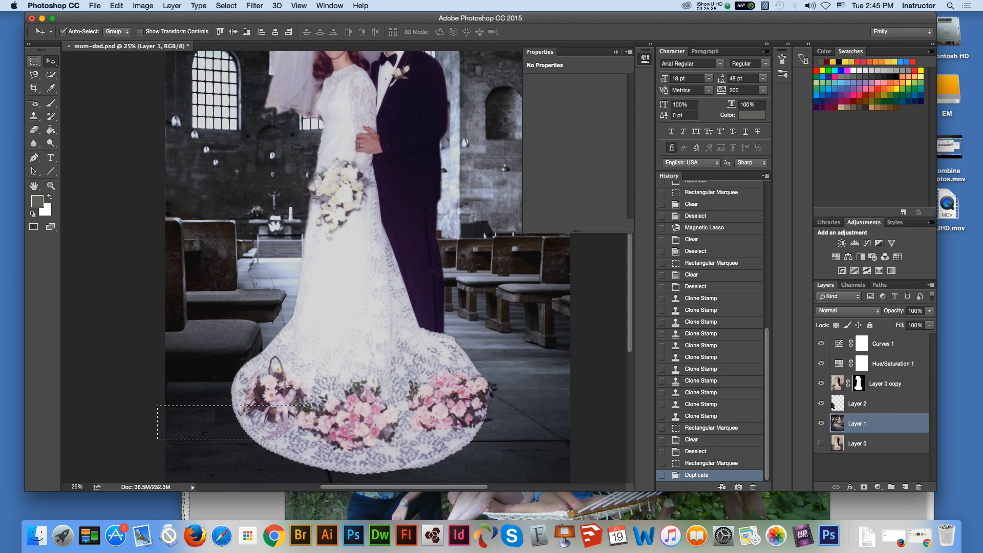
{"action": "key", "text": "m"}
{"action": "key", "text": "super+d"}
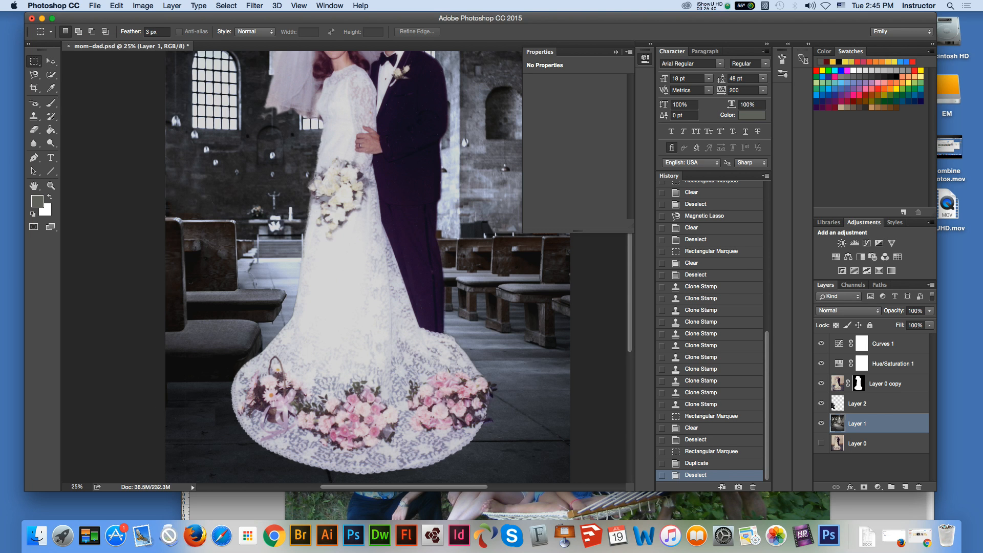
Step: Clear a small rectangular area at the left edge of the dress train from Layer 2, and deselect
{"action": "key", "text": "v"}
{"action": "left_click", "coordinate": [821, 424]}
{"action": "left_click", "coordinate": [821, 424]}
{"action": "left_click", "coordinate": [858, 404]}
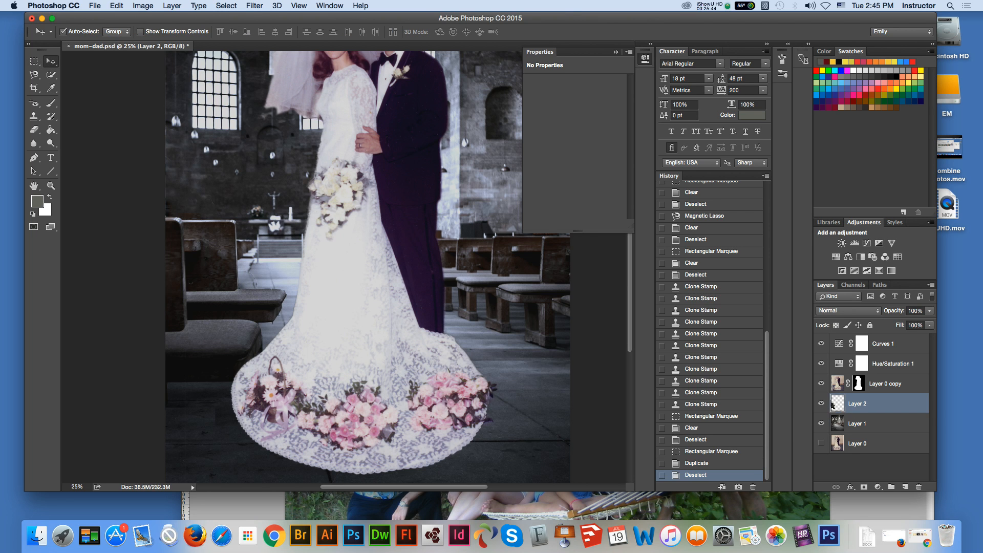
{"action": "key", "text": "m"}
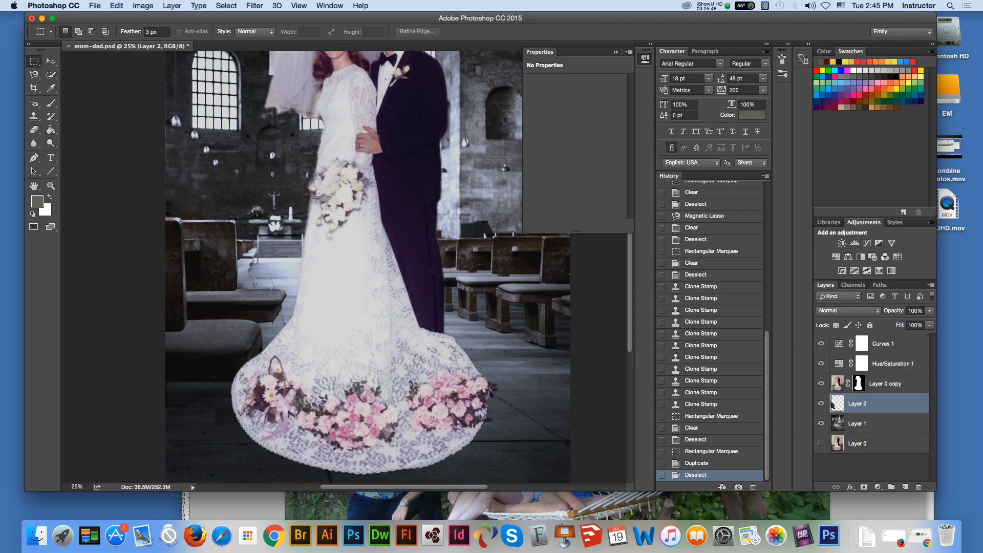
{"action": "left_click_drag", "start_coordinate": [213, 409], "coordinate": [267, 436]}
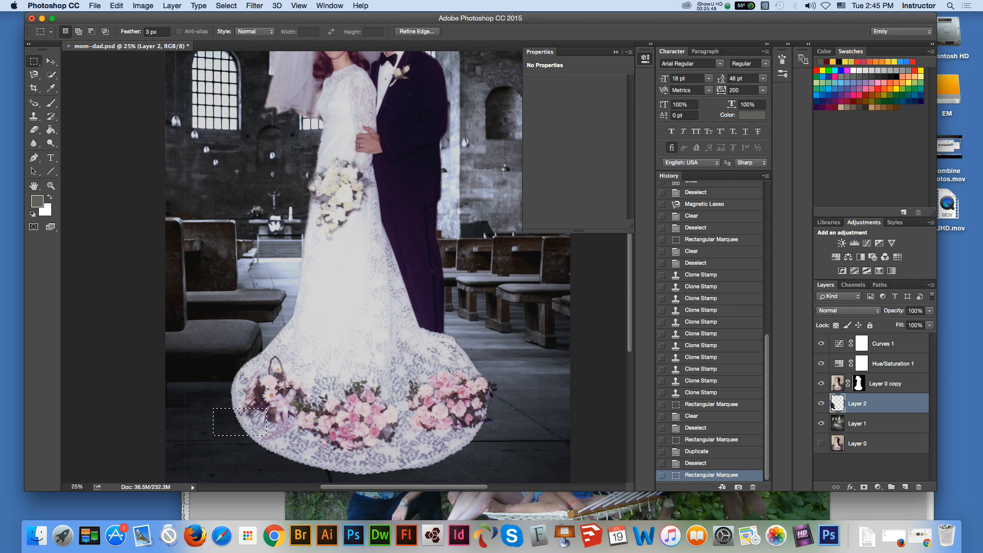
{"action": "key", "text": "Delete"}
{"action": "key", "text": "super+d"}
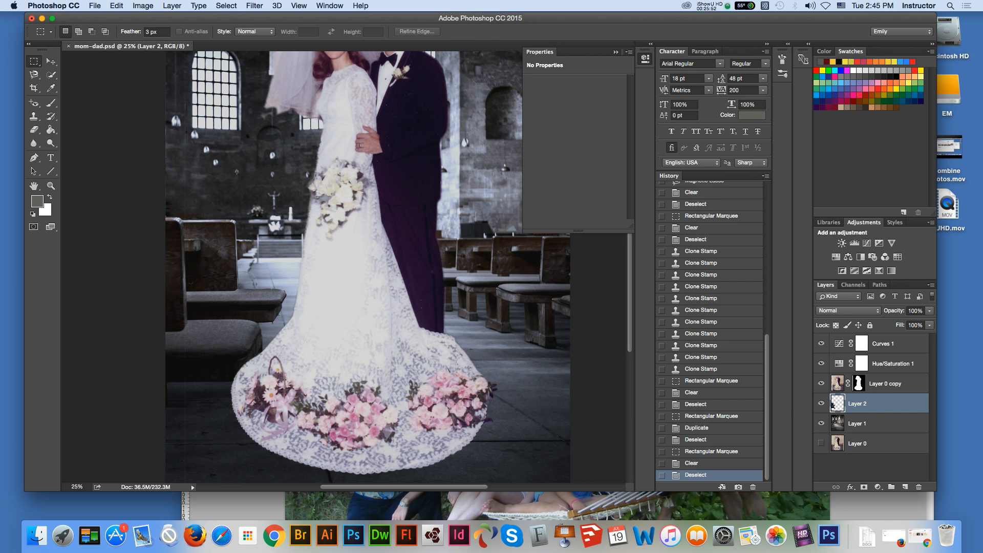
Step: Compare the image with Layer 2 and Layer 1 hidden and shown, checking the blended pews and floor across the whole picture
{"action": "key", "text": "z"}
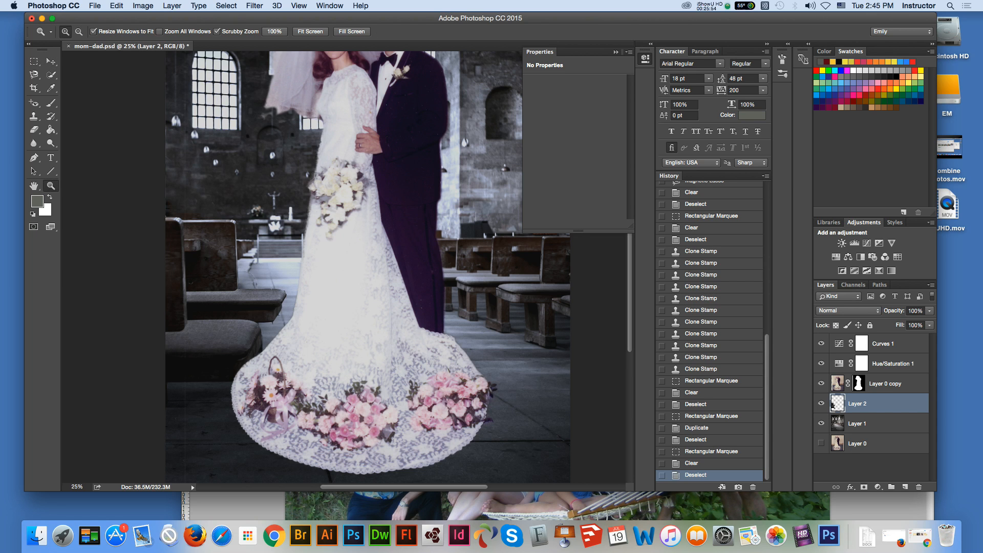
{"action": "left_click", "coordinate": [821, 403]}
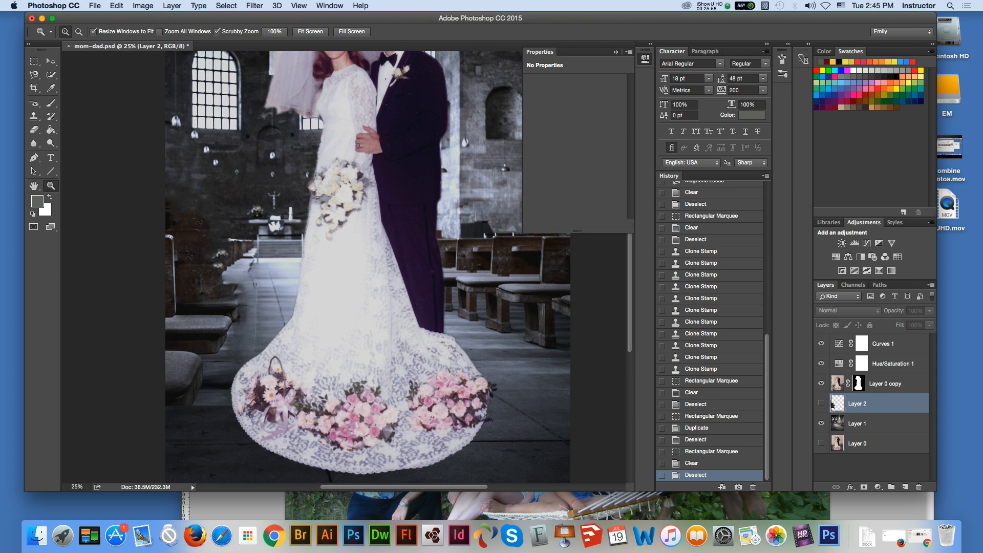
{"action": "left_click", "coordinate": [822, 404]}
{"action": "left_click", "coordinate": [822, 423]}
{"action": "left_click", "coordinate": [821, 424]}
{"action": "left_click", "coordinate": [51, 61]}
{"action": "left_click", "coordinate": [859, 424]}
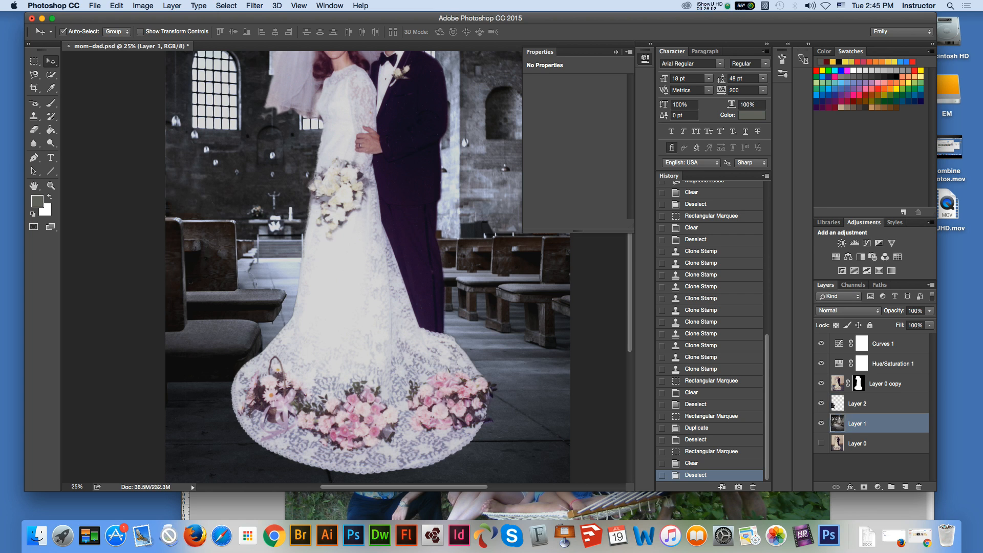
{"action": "key", "text": "super+minus"}
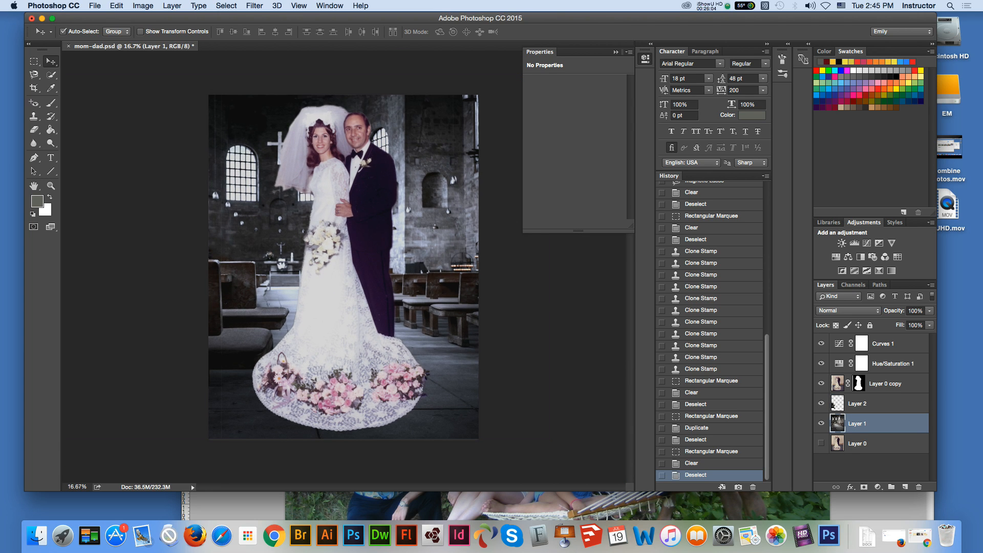
Step: Set the hue of the Hue/Saturation 1 adjustment layer to +9, and leave no layer selected
{"action": "left_click", "coordinate": [886, 383]}
{"action": "left_click", "coordinate": [892, 363]}
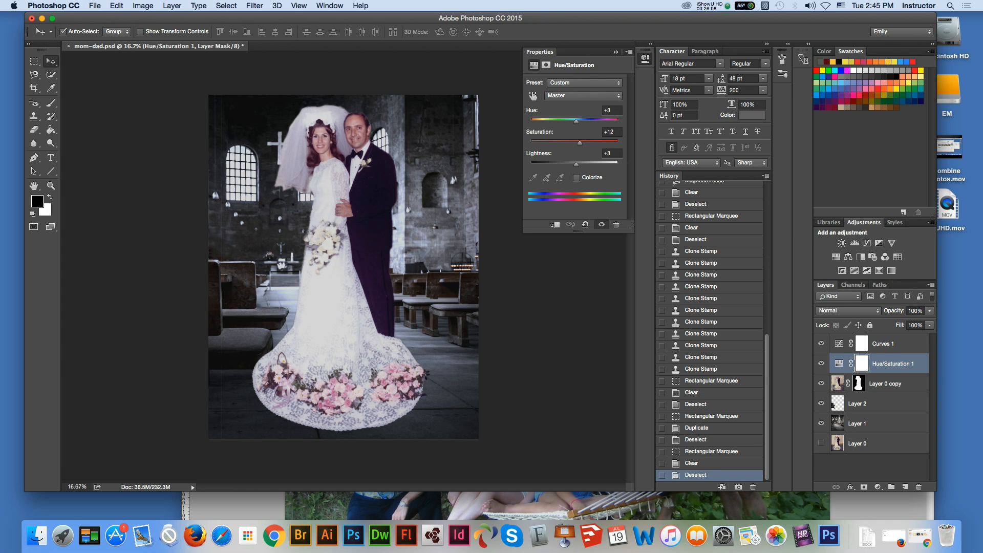
{"action": "double_click", "coordinate": [892, 364]}
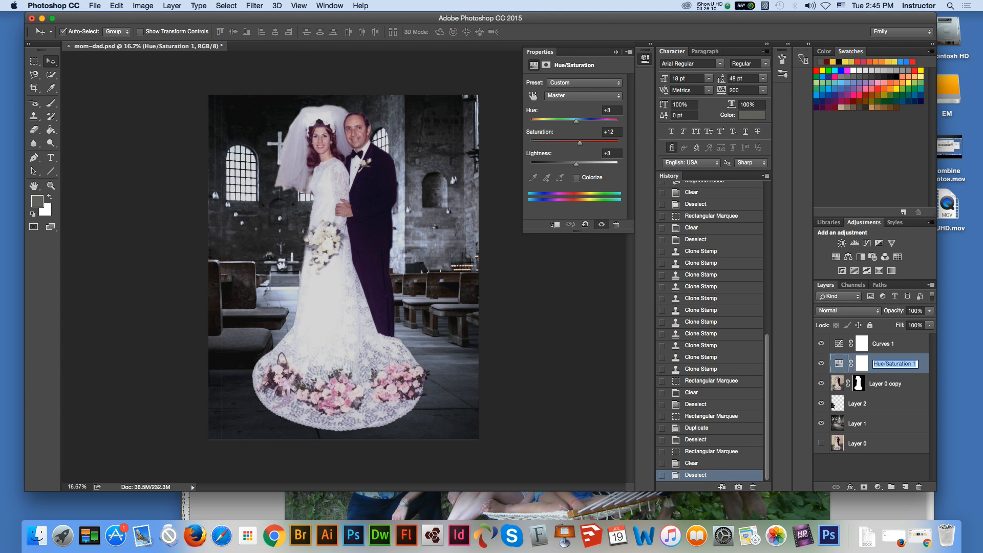
{"action": "key", "text": "Return"}
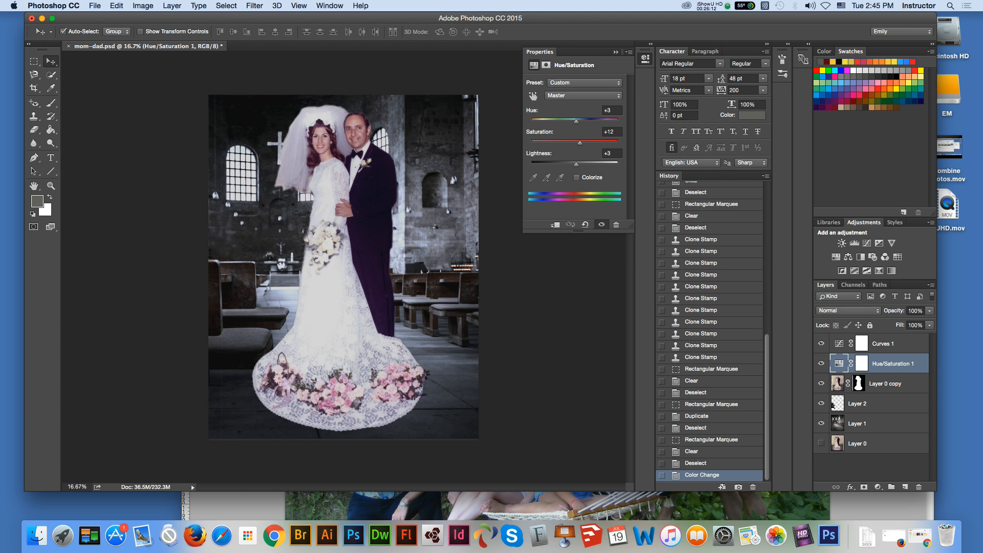
{"action": "left_click_drag", "start_coordinate": [577, 122], "coordinate": [578, 122]}
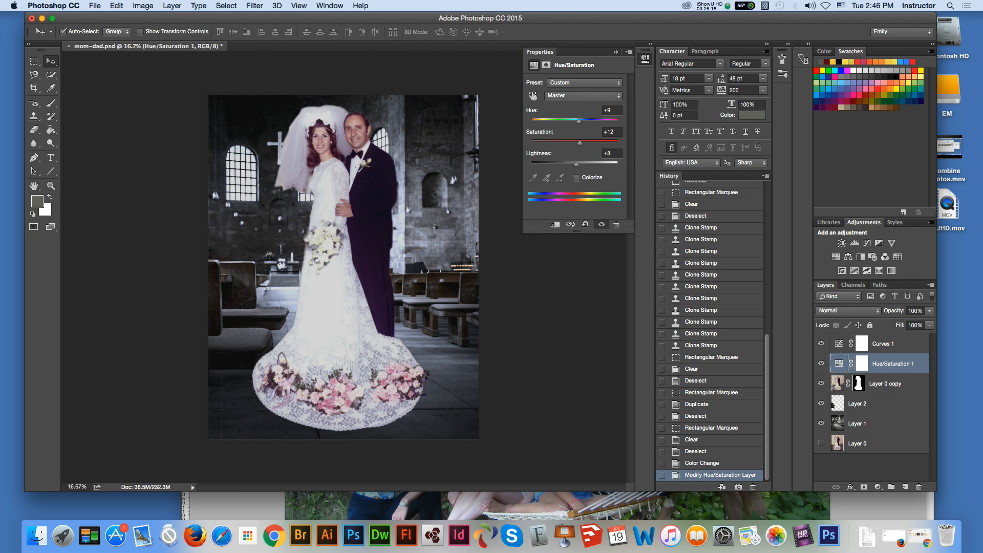
{"action": "left_click", "coordinate": [872, 469]}
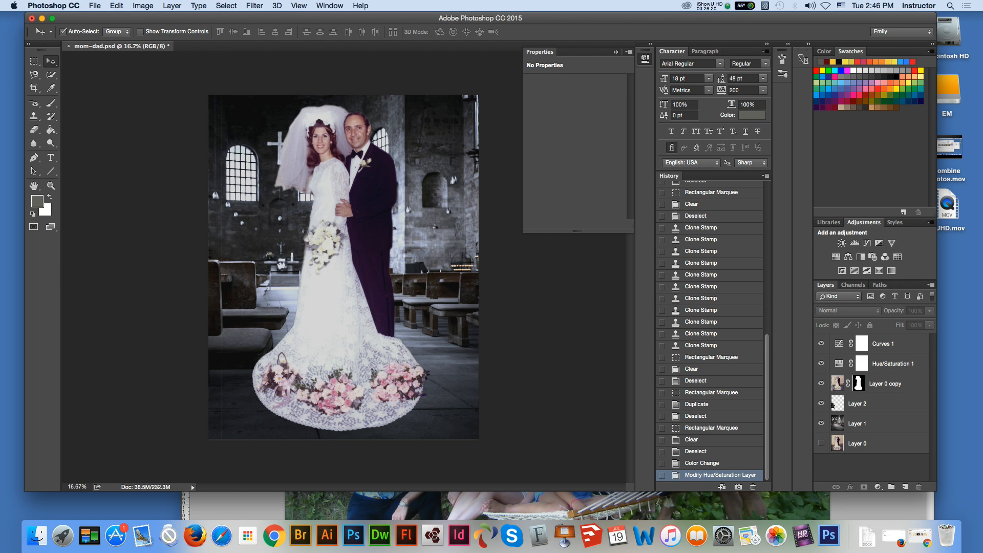
Step: Examine the left pews and wall up close, comparing the image with Layer 1 hidden and shown
{"action": "left_click", "coordinate": [871, 424]}
{"action": "left_click", "coordinate": [50, 186]}
{"action": "left_click", "coordinate": [382, 313]}
{"action": "left_click", "coordinate": [252, 321]}
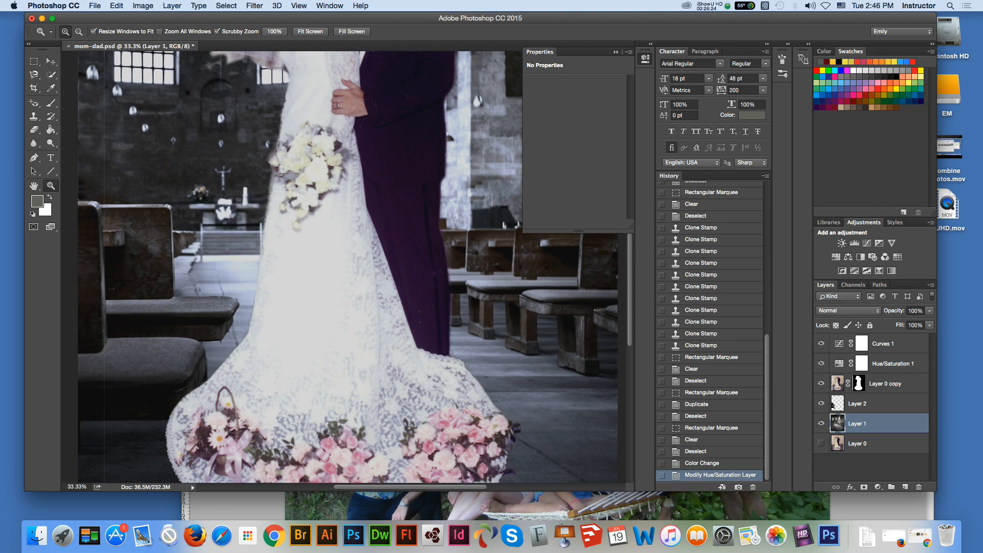
{"action": "key", "text": "v"}
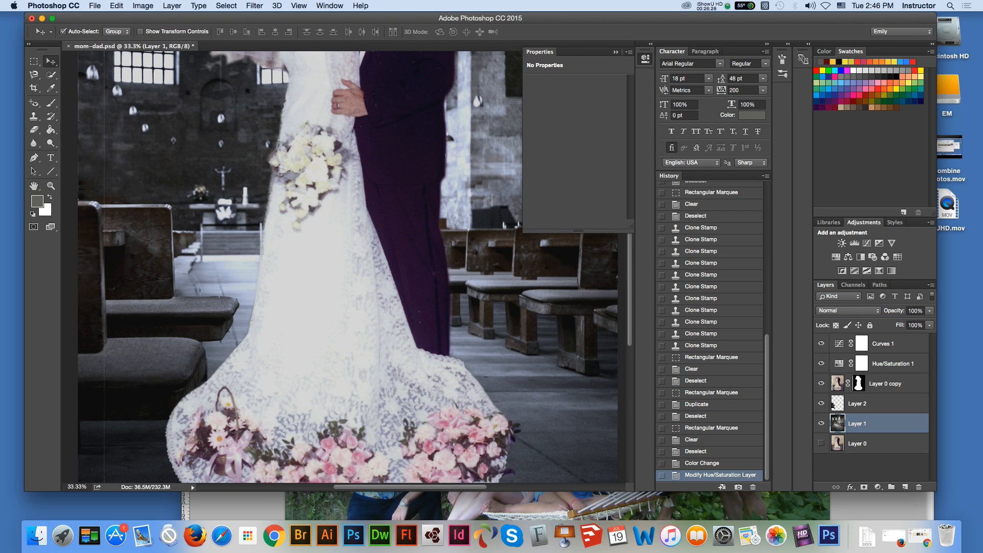
{"action": "left_click", "coordinate": [50, 186]}
{"action": "left_click", "coordinate": [154, 203]}
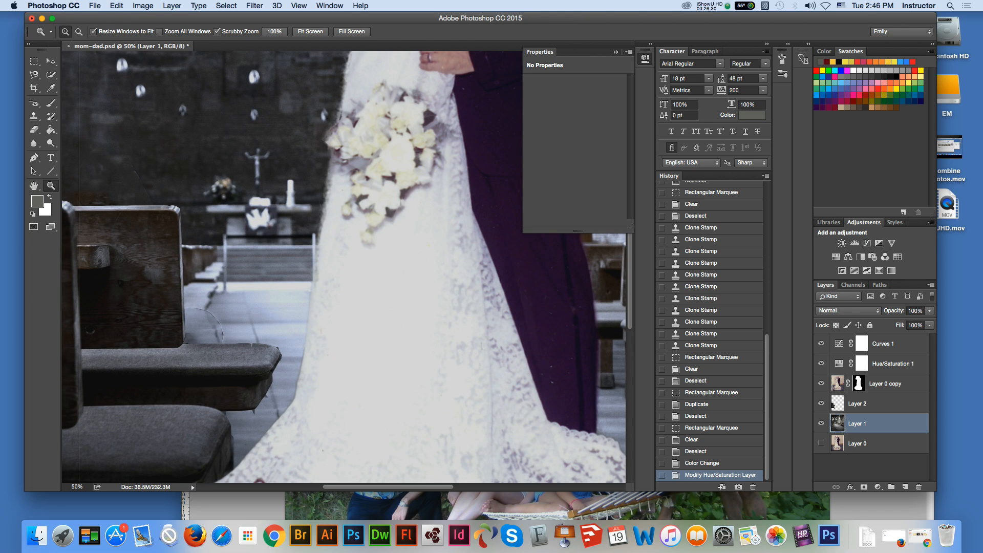
{"action": "left_click", "coordinate": [50, 62]}
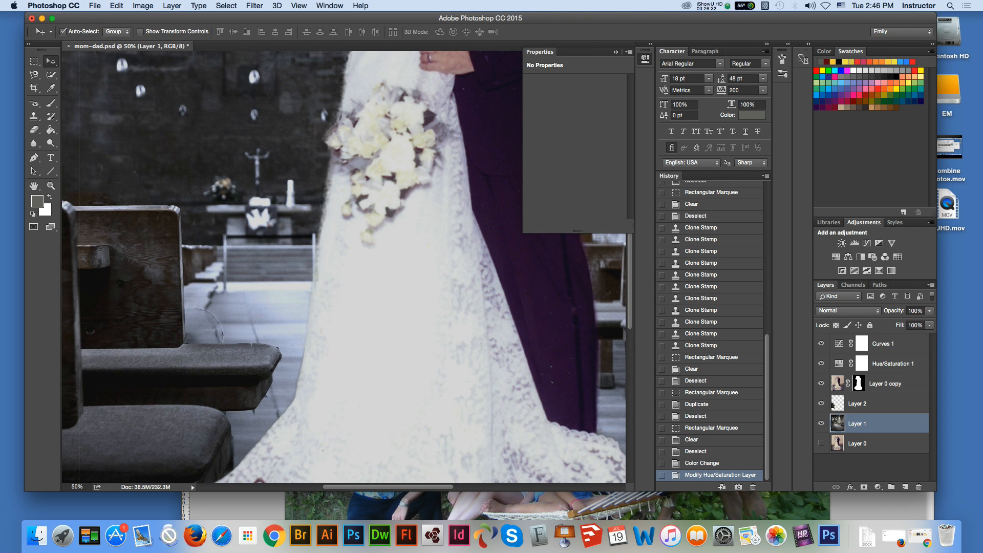
{"action": "left_click", "coordinate": [821, 423]}
{"action": "left_click", "coordinate": [822, 424]}
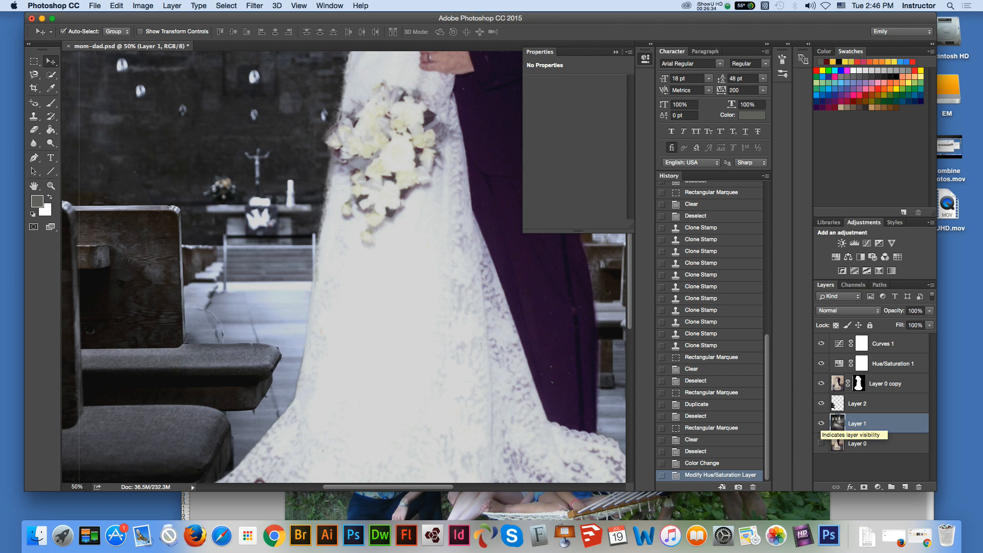
Step: Hide Layer 2, repair the wall above the left pews on Layer 1 with the Patch tool, and deselect
{"action": "left_click", "coordinate": [821, 404]}
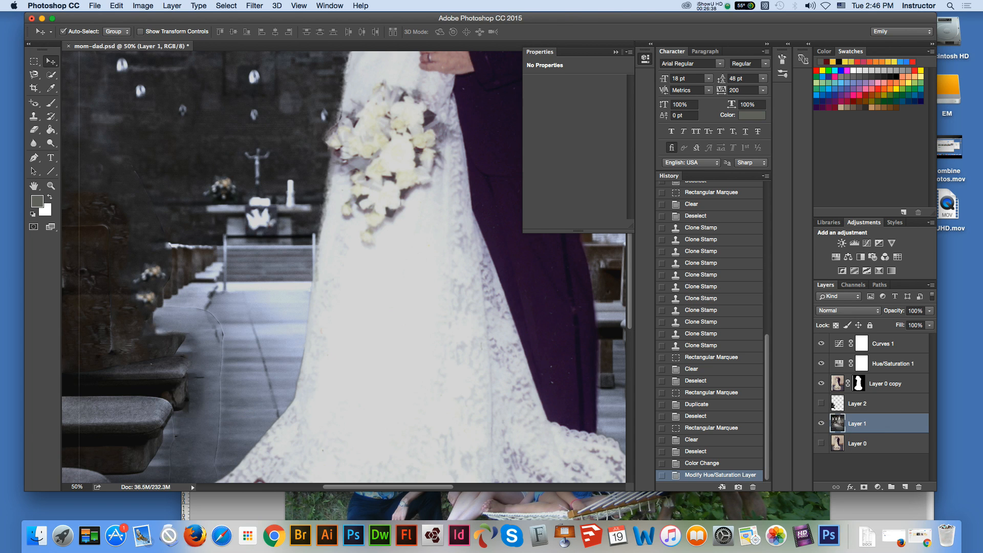
{"action": "left_click", "coordinate": [33, 61]}
{"action": "left_click", "coordinate": [34, 185]}
{"action": "left_click_drag", "start_coordinate": [180, 307], "coordinate": [294, 343]}
{"action": "left_click", "coordinate": [34, 61]}
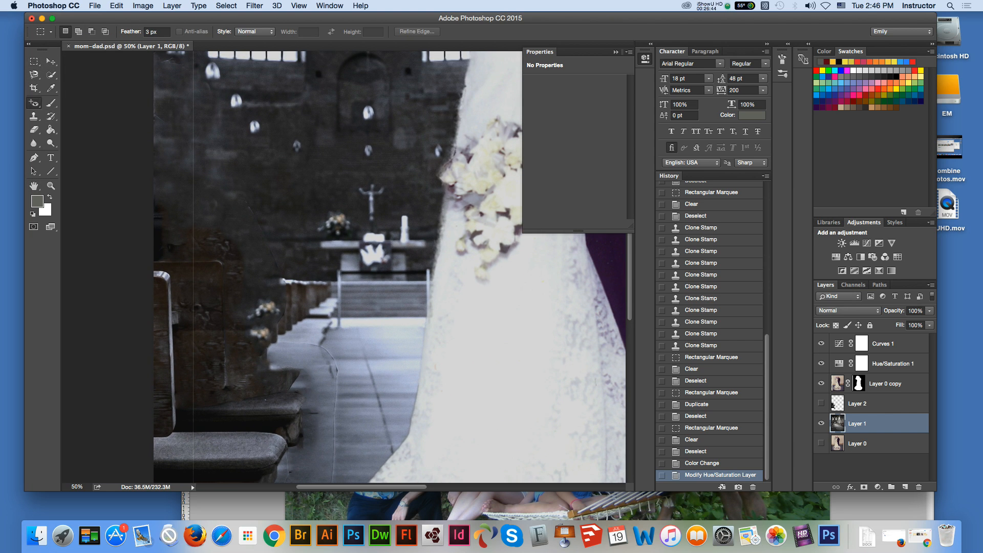
{"action": "left_click", "coordinate": [33, 102]}
{"action": "left_click", "coordinate": [77, 119]}
{"action": "mouse_move", "coordinate": [183, 85]}
{"action": "left_mouse_down"}
{"action": "mouse_move", "coordinate": [208, 174]}
{"action": "mouse_move", "coordinate": [201, 224]}
{"action": "mouse_move", "coordinate": [163, 92]}
{"action": "mouse_move", "coordinate": [182, 85]}
{"action": "left_mouse_up"}
{"action": "left_click_drag", "start_coordinate": [182, 148], "coordinate": [218, 149]}
{"action": "left_click_drag", "start_coordinate": [197, 174], "coordinate": [198, 173]}
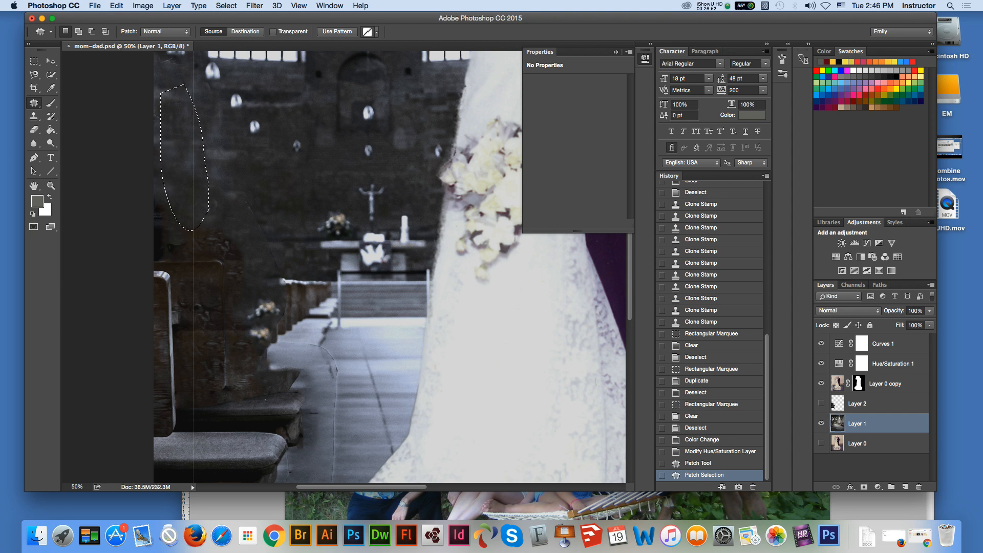
{"action": "key", "text": "m"}
{"action": "key", "text": "super+d"}
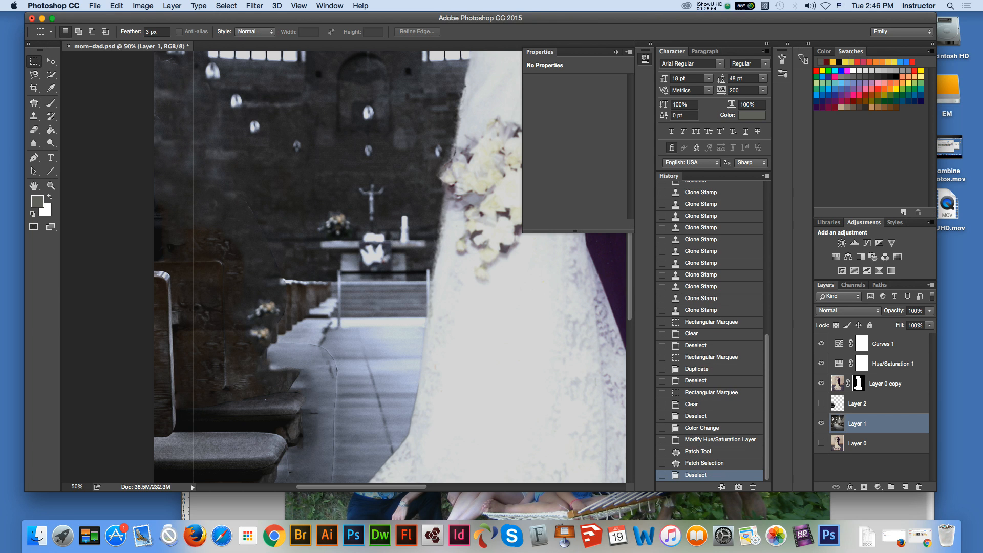
Step: Check the document's dimensions in the Image Size settings with Layer 0 copy active, leaving them as they are
{"action": "key", "text": "super+minus"}
{"action": "key", "text": "super+minus"}
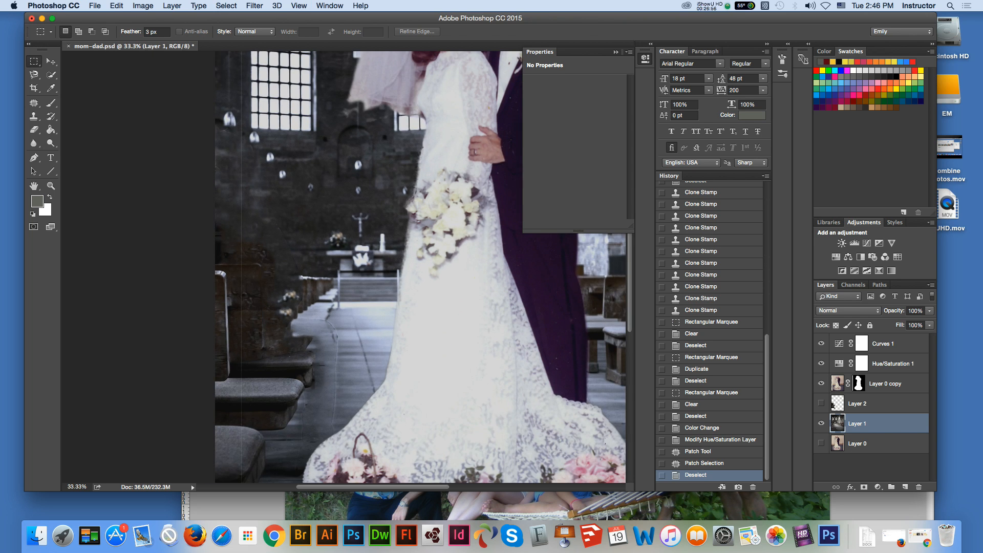
{"action": "key", "text": "super+minus"}
{"action": "key", "text": "v"}
{"action": "key", "text": "alt+super+a"}
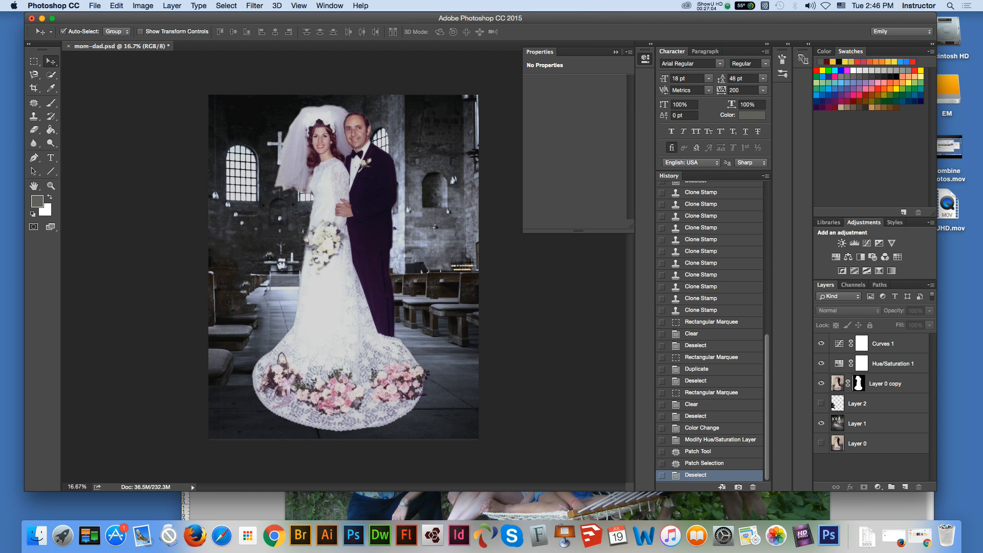
{"action": "left_click", "coordinate": [886, 384]}
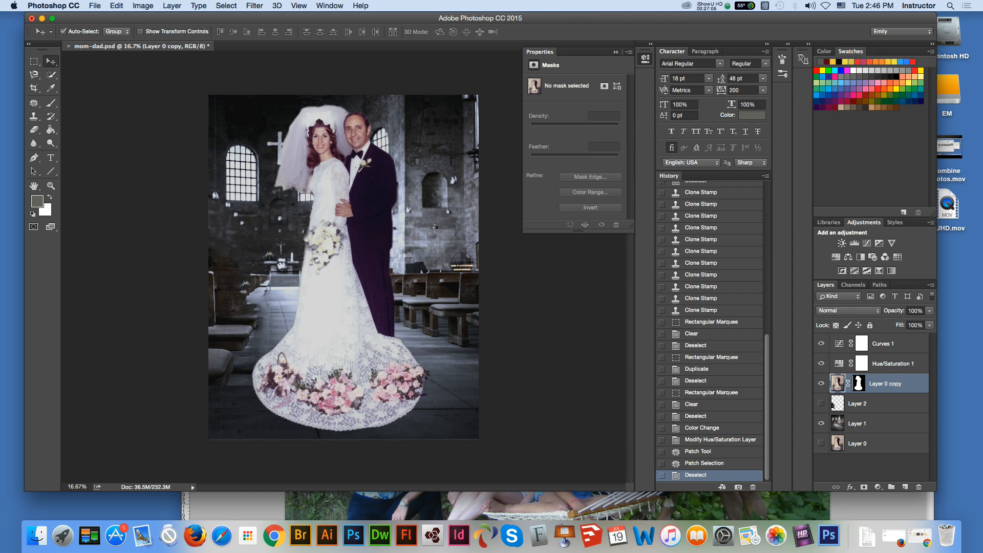
{"action": "left_click", "coordinate": [143, 5]}
{"action": "left_click", "coordinate": [153, 85]}
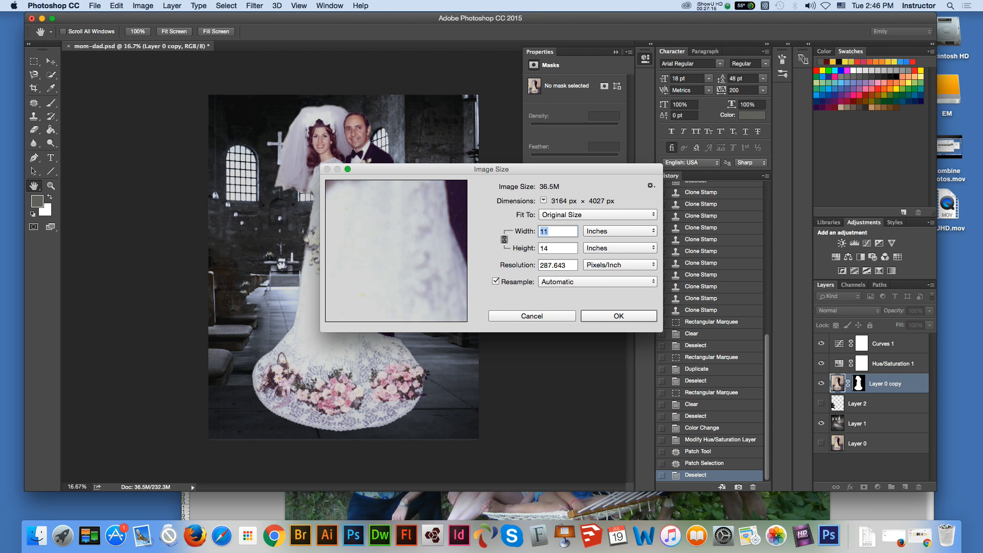
{"action": "key", "text": "Escape"}
{"action": "key", "text": "v"}
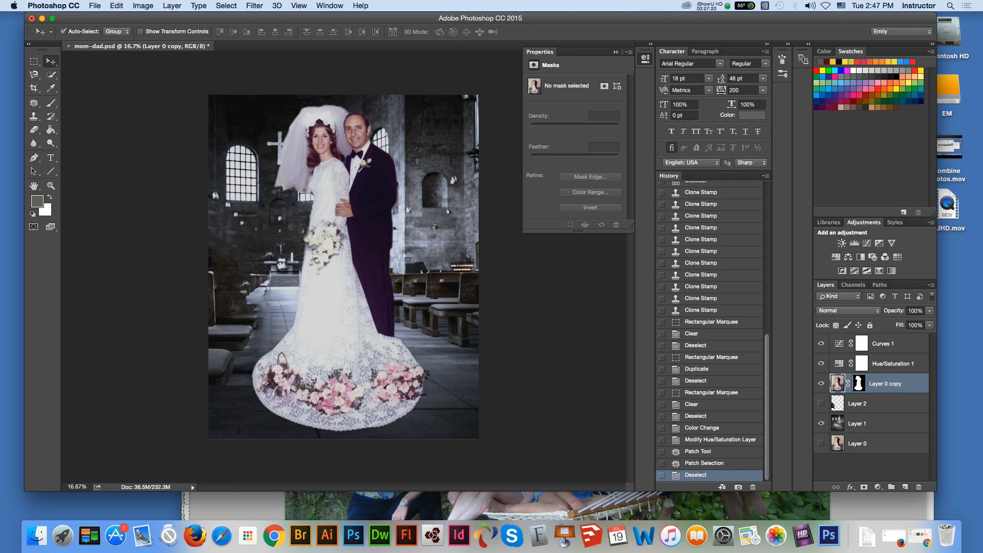
Step: Scale the couple on Layer 0 copy down to about 93.8% in width and height with Free Transform
{"action": "key", "text": "super"}
{"action": "key", "text": "super+t"}
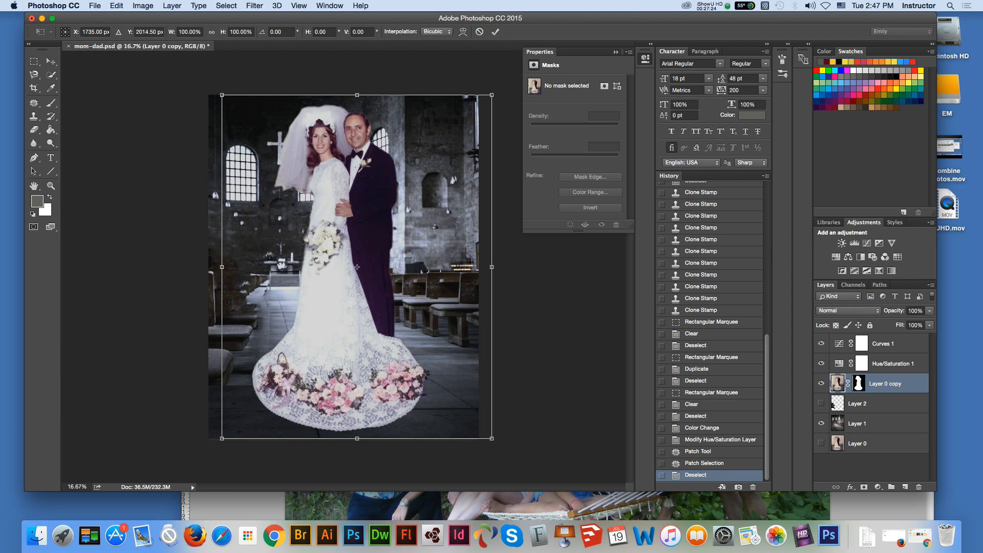
{"action": "left_click_drag", "start_coordinate": [492, 438], "coordinate": [484, 429]}
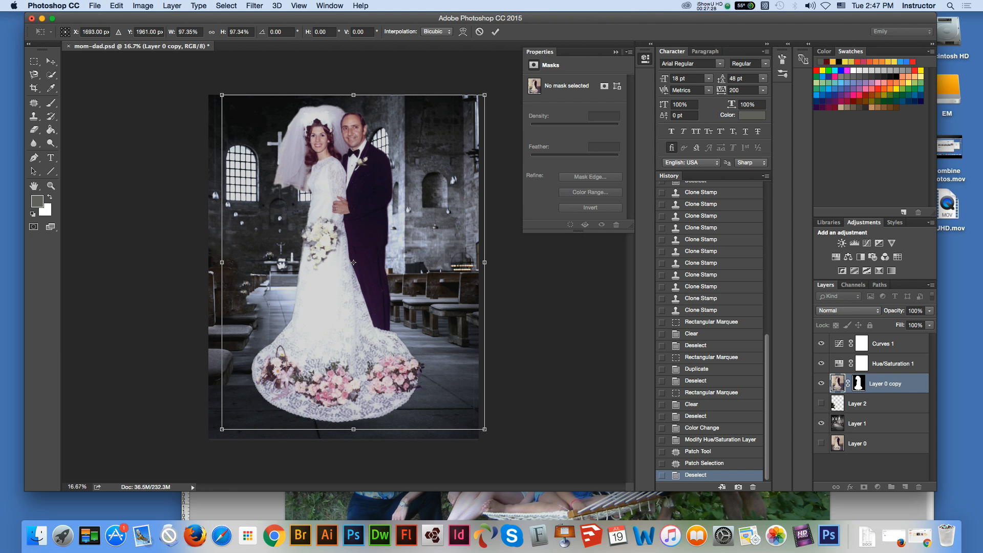
{"action": "left_click_drag", "start_coordinate": [485, 95], "coordinate": [481, 99]}
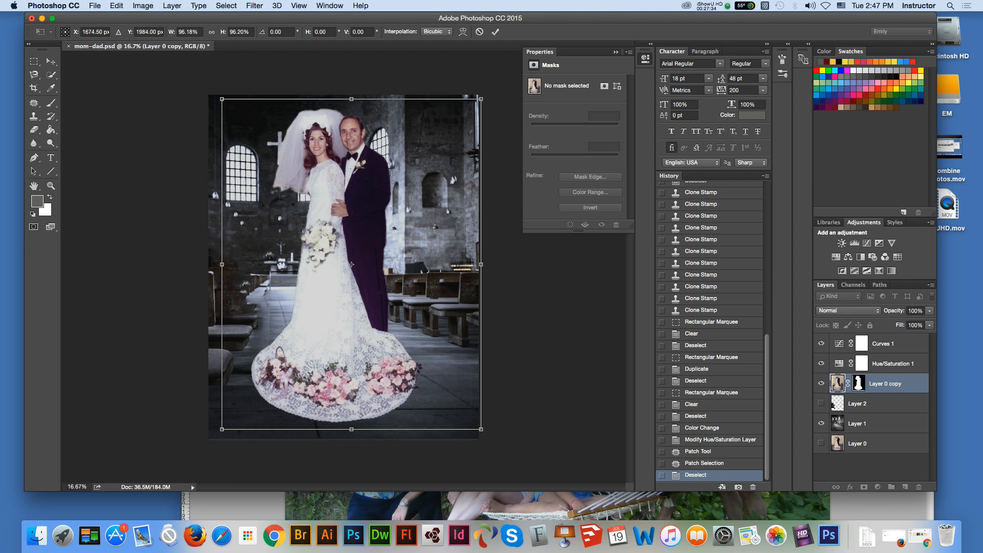
{"action": "left_click_drag", "start_coordinate": [481, 429], "coordinate": [478, 425]}
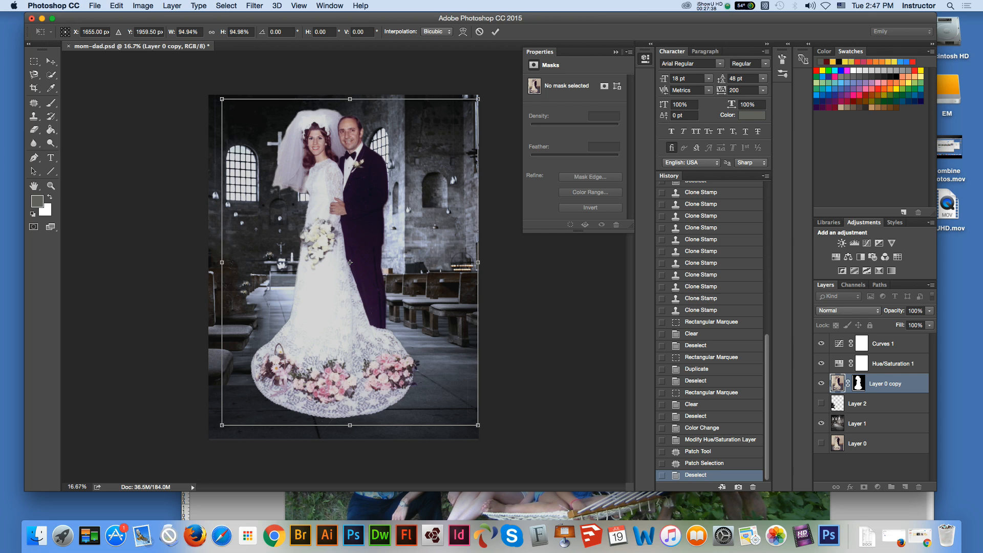
{"action": "left_click_drag", "start_coordinate": [478, 98], "coordinate": [475, 102]}
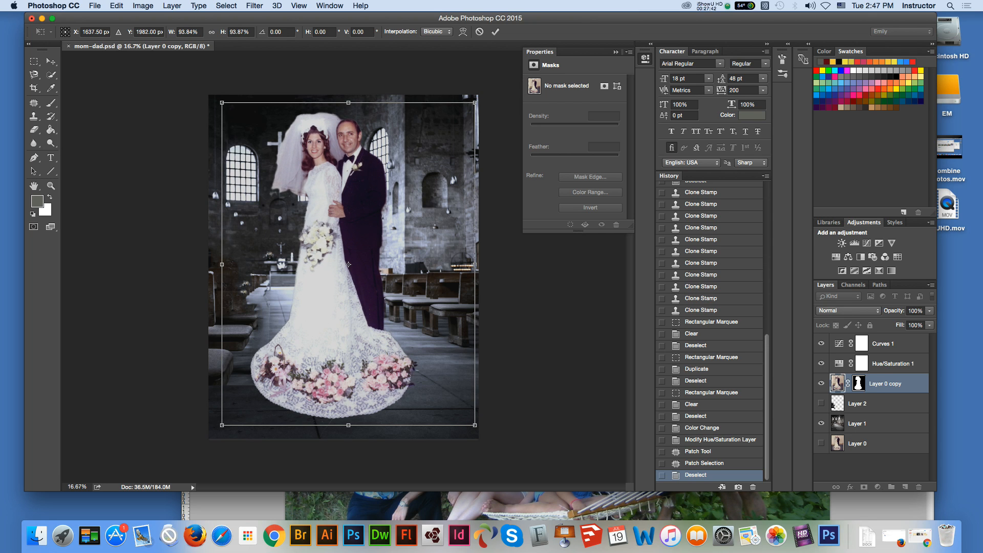
{"action": "key", "text": "Return"}
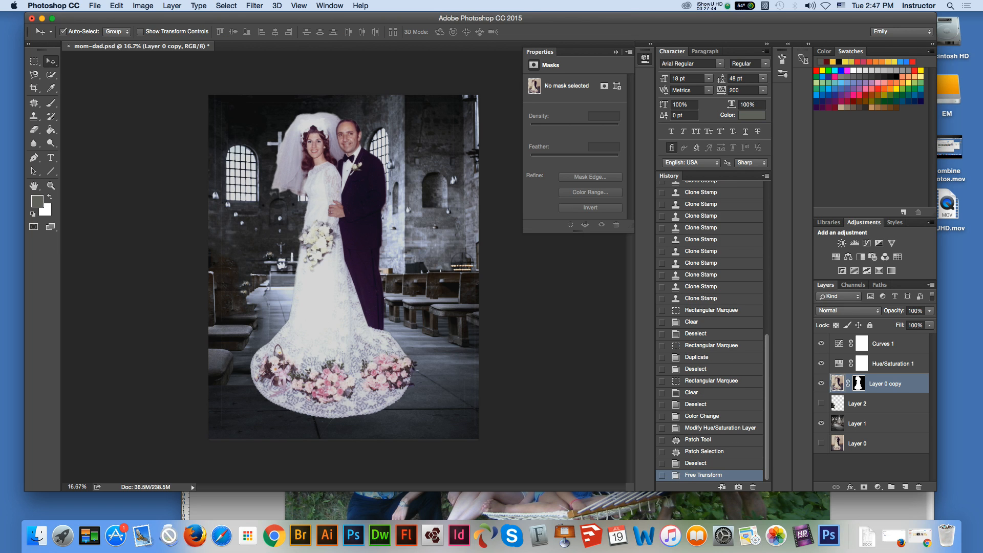
Step: Show Layer 2 and nudge it left in small increments to reposition its pews beside the aisle
{"action": "left_click", "coordinate": [821, 403]}
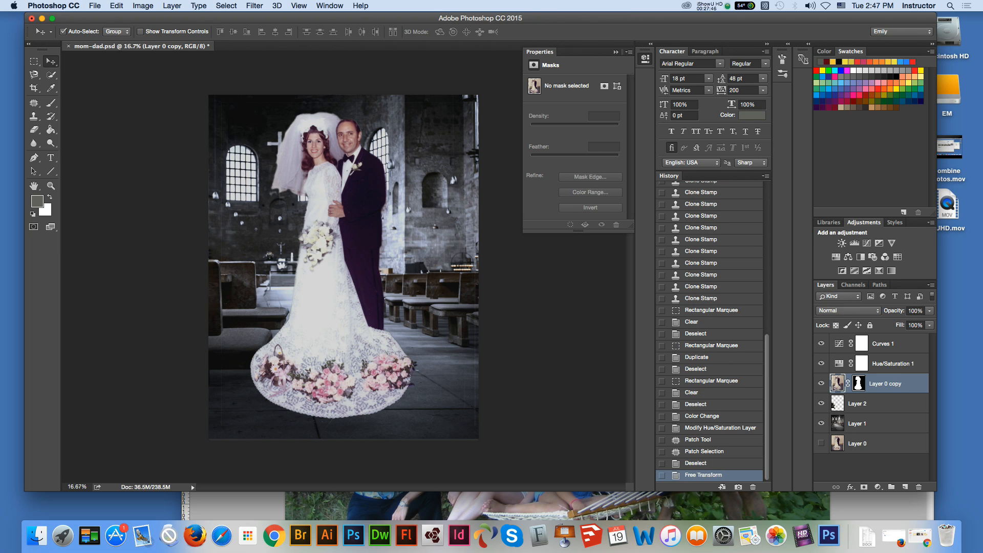
{"action": "left_click", "coordinate": [867, 404]}
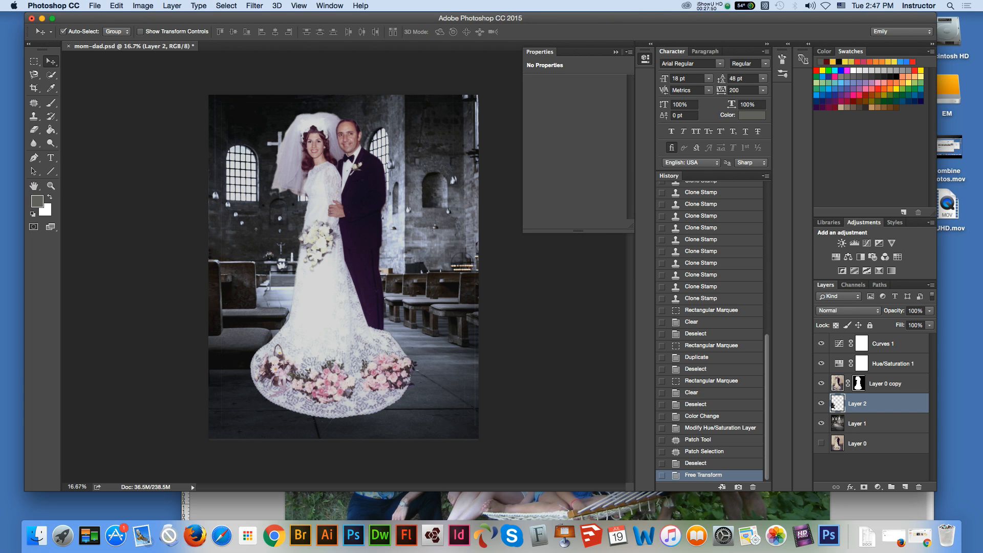
{"action": "left_click", "coordinate": [51, 186]}
{"action": "left_click", "coordinate": [333, 261]}
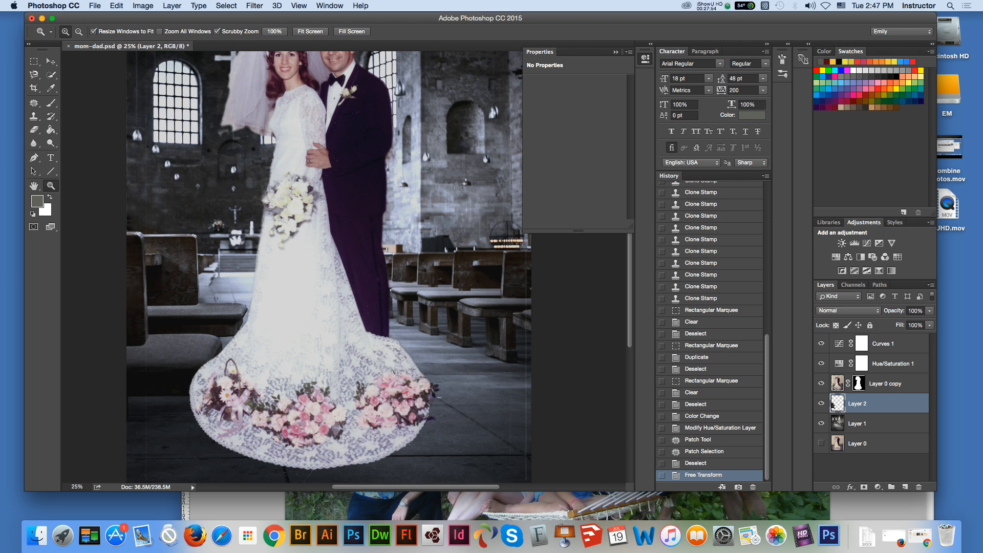
{"action": "left_click", "coordinate": [51, 61]}
{"action": "key", "text": "Left"}
{"action": "key", "text": "Left"}
{"action": "key", "text": "Left"}
{"action": "key", "text": "Left"}
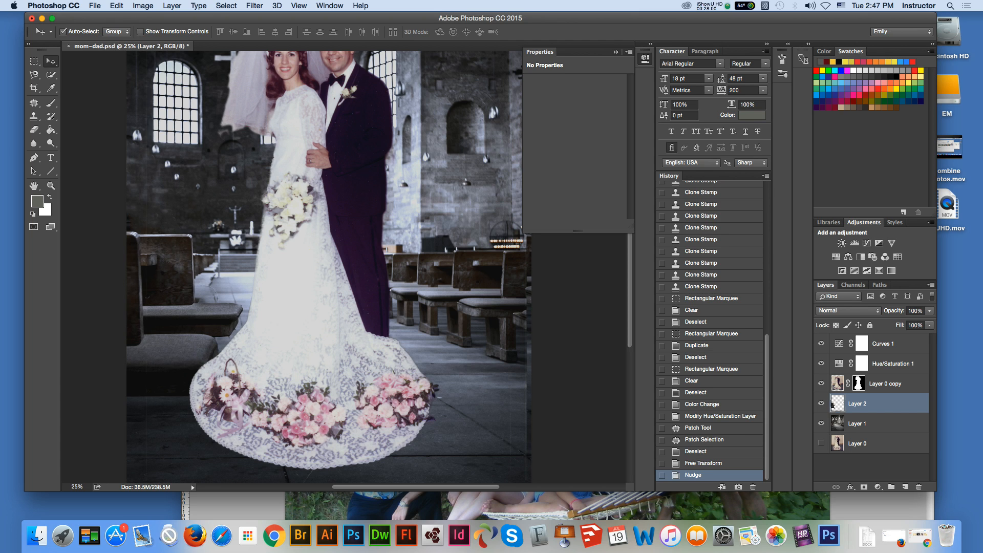
{"action": "key", "text": "Left"}
{"action": "key", "text": "Left"}
{"action": "key", "text": "Left"}
{"action": "key", "text": "Left"}
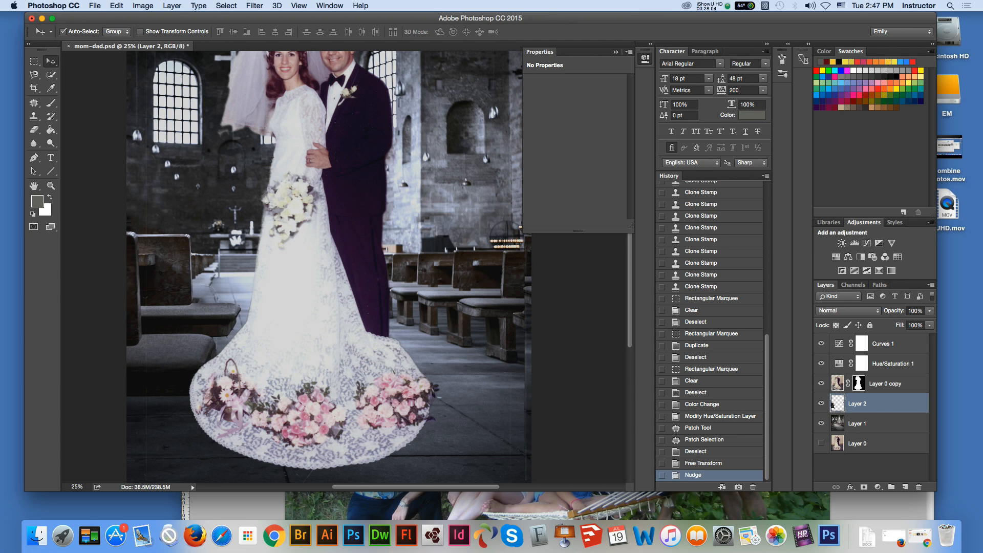
{"action": "key", "text": "Left"}
{"action": "key", "text": "Left"}
{"action": "key", "text": "Left"}
{"action": "key", "text": "Left"}
{"action": "key", "text": "Left"}
{"action": "key", "text": "Left"}
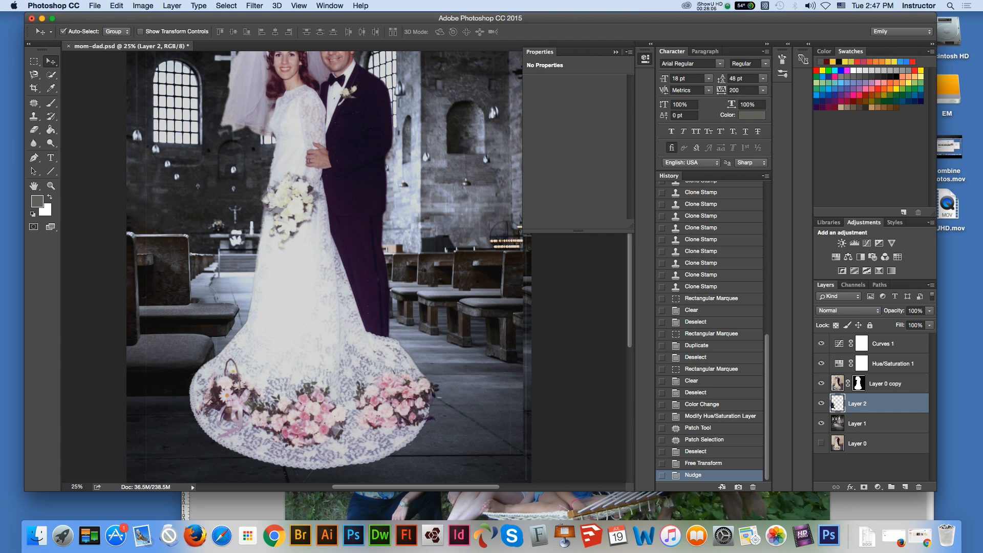
{"action": "key", "text": "Left"}
{"action": "key", "text": "Left"}
{"action": "key", "text": "Left"}
{"action": "key", "text": "Left"}
{"action": "key", "text": "Left"}
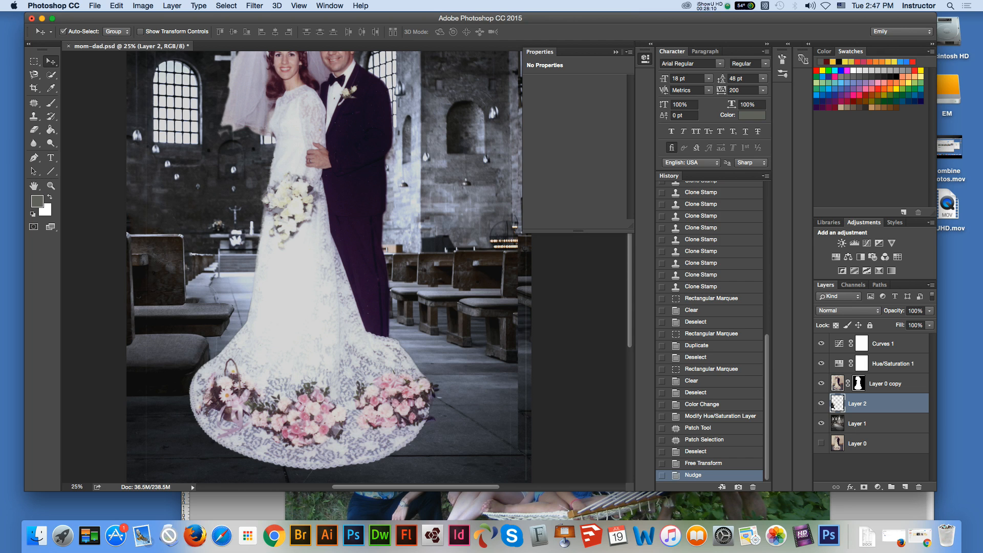
Step: Compare the pews with Layer 2 hidden and shown, and nudge the layer considerably further left
{"action": "left_click", "coordinate": [821, 403]}
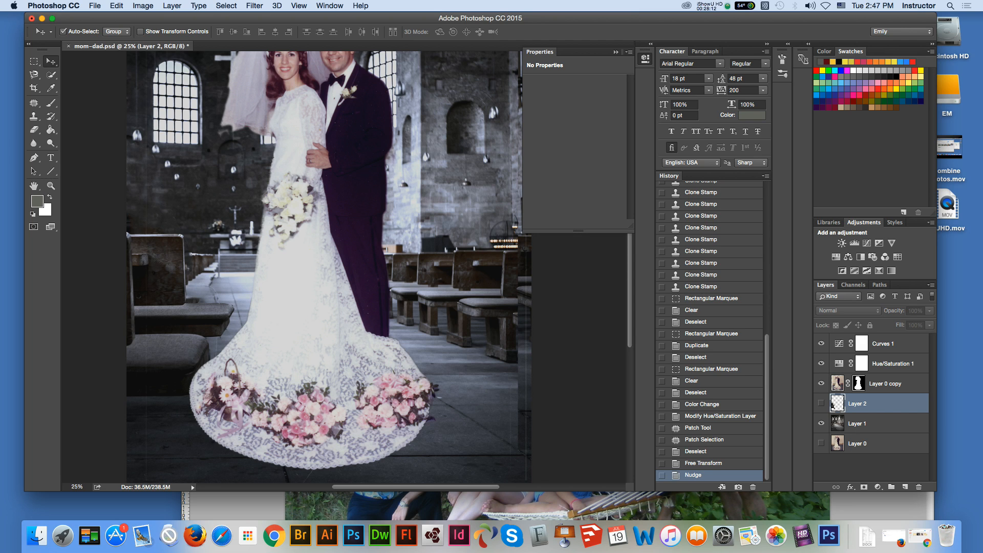
{"action": "left_click", "coordinate": [822, 404]}
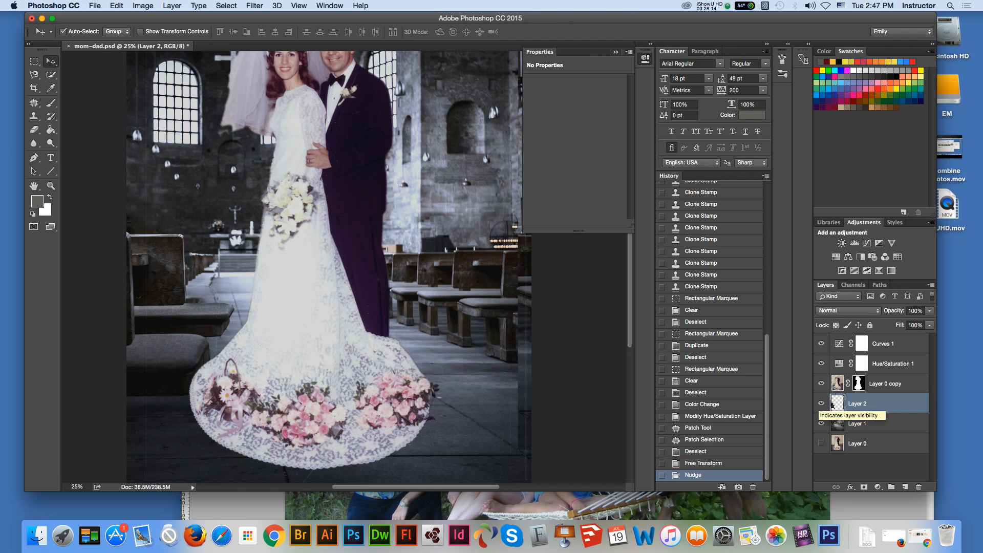
{"action": "key", "text": "Left"}
{"action": "key", "text": "Left"}
{"action": "key", "text": "Left"}
{"action": "key", "text": "Left"}
{"action": "key", "text": "Left"}
{"action": "key", "text": "Left"}
{"action": "key", "text": "Left"}
{"action": "key", "text": "Left"}
{"action": "key", "text": "Left"}
{"action": "key", "text": "Left"}
{"action": "key", "text": "Left"}
{"action": "key", "text": "Left"}
{"action": "key", "text": "Left"}
{"action": "key", "text": "Left"}
{"action": "key", "text": "Left"}
{"action": "key", "text": "Left"}
{"action": "key", "text": "Left"}
{"action": "key", "text": "Left"}
{"action": "key", "text": "Left"}
{"action": "key", "text": "Left"}
{"action": "key", "text": "Left"}
{"action": "key", "text": "Left"}
{"action": "key", "text": "Left"}
{"action": "key", "text": "Left"}
{"action": "key", "text": "Left"}
{"action": "key", "text": "Left"}
{"action": "key", "text": "Left"}
{"action": "key", "text": "Left"}
{"action": "key", "text": "Left"}
{"action": "key", "text": "Left"}
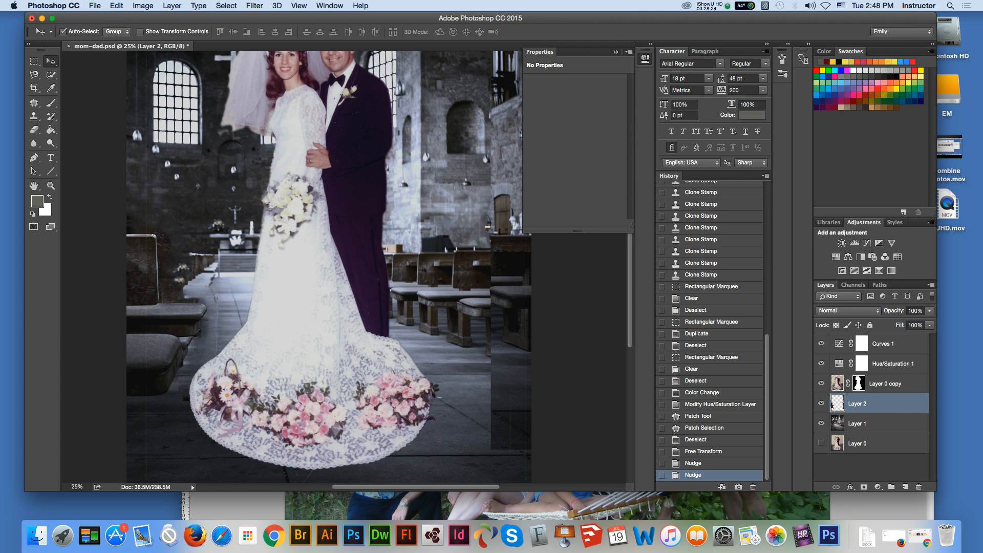
Step: Delete the rectangular area around the lowest left pew from Layer 2 and remove the selection
{"action": "key", "text": "m"}
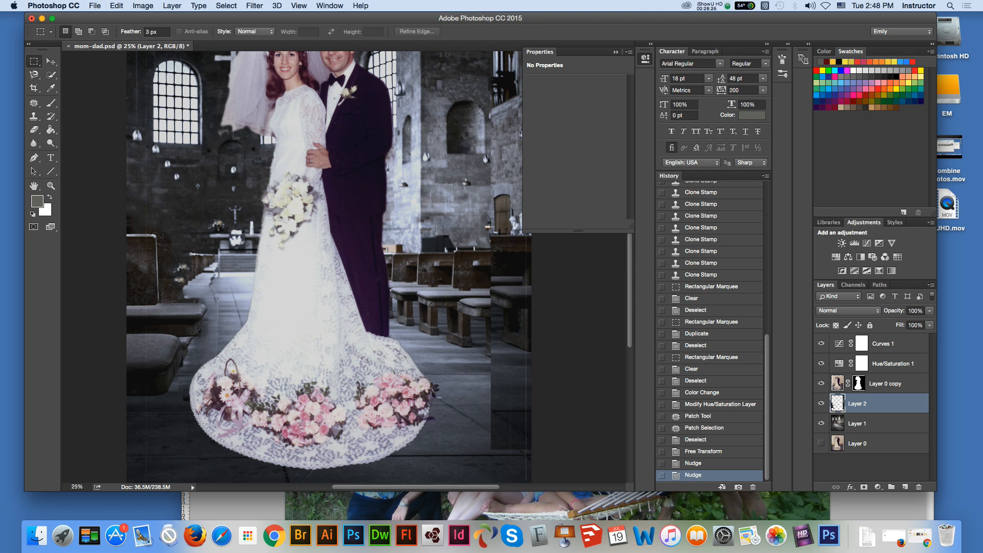
{"action": "left_click_drag", "start_coordinate": [127, 331], "coordinate": [193, 403]}
{"action": "left_click_drag", "start_coordinate": [164, 359], "coordinate": [164, 363]}
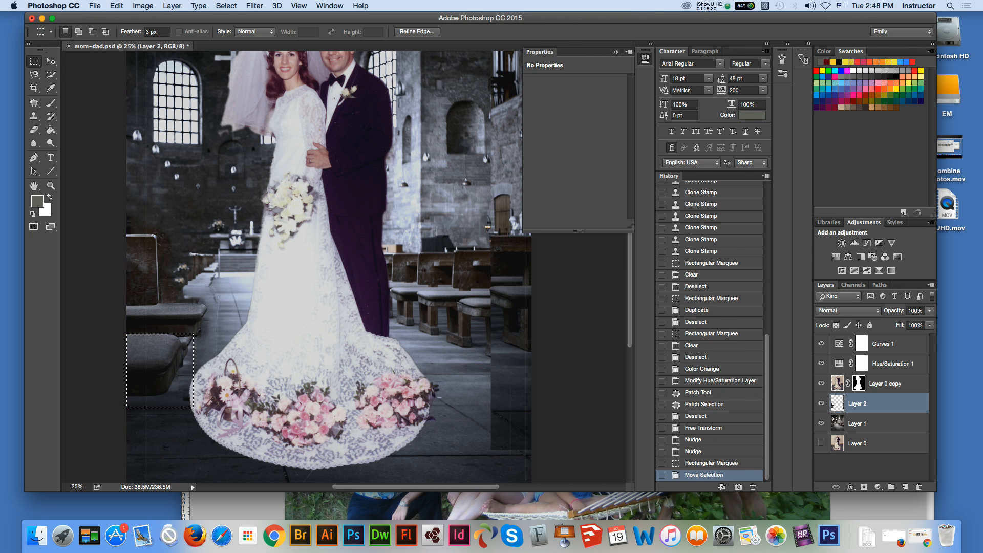
{"action": "key", "text": "Delete"}
{"action": "key", "text": "super+d"}
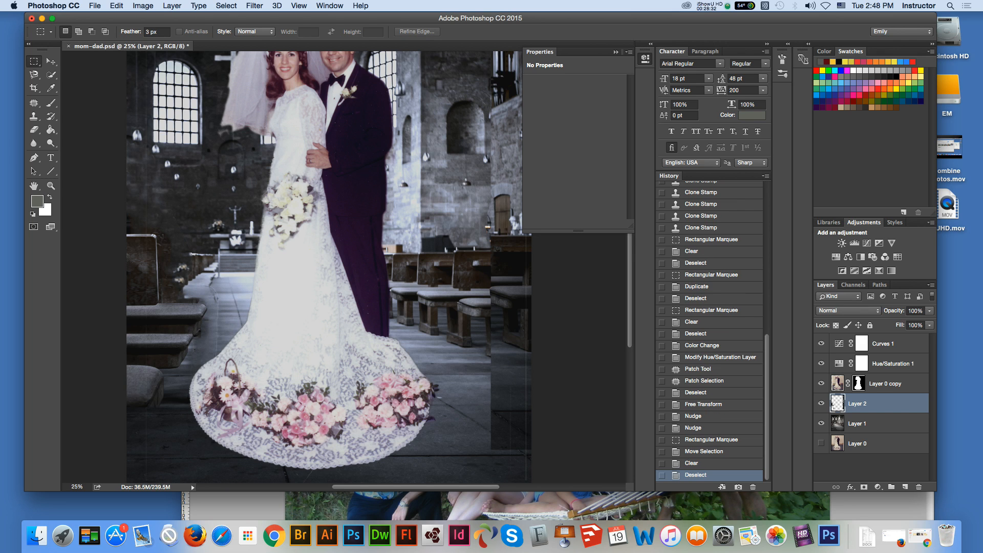
Step: Nudge Layer 2 further left and upward, trying different heights for its left pew against the pews on Layer 1
{"action": "key", "text": "v"}
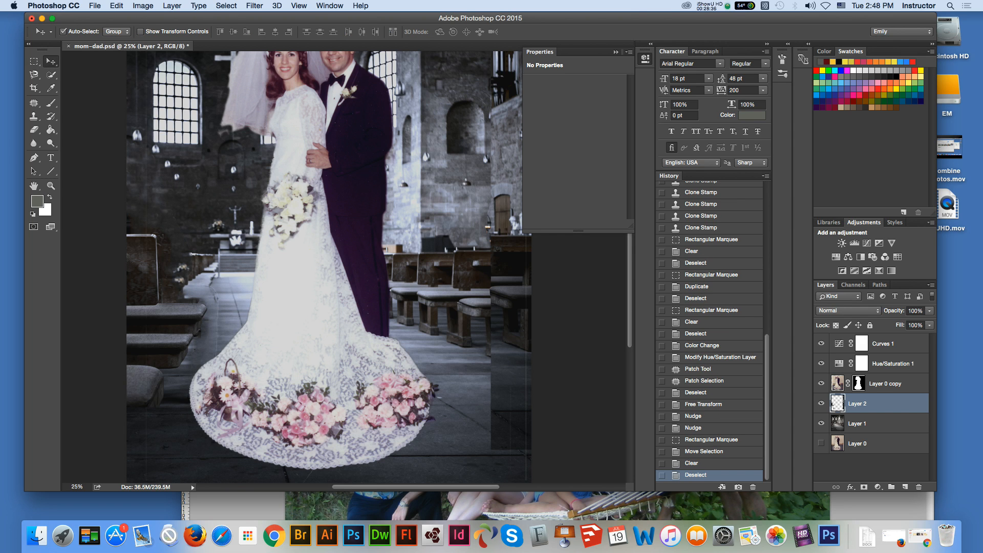
{"action": "key", "text": "shift+Left"}
{"action": "key", "text": "shift+Left"}
{"action": "key", "text": "shift+Left"}
{"action": "key", "text": "shift+Left"}
{"action": "key", "text": "shift+Left"}
{"action": "key", "text": "shift+Left"}
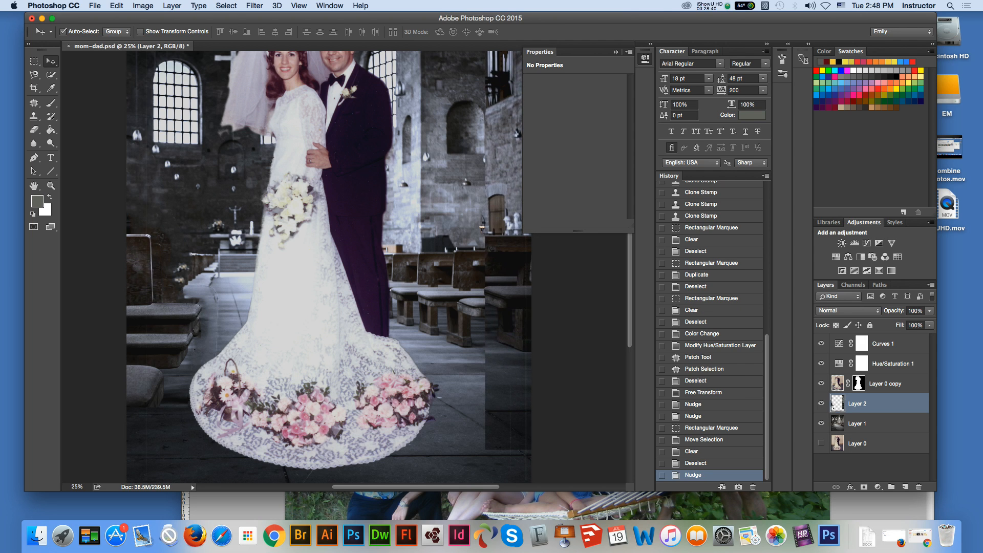
{"action": "key", "text": "shift+Up"}
{"action": "key", "text": "shift+Up"}
{"action": "key", "text": "shift+Up"}
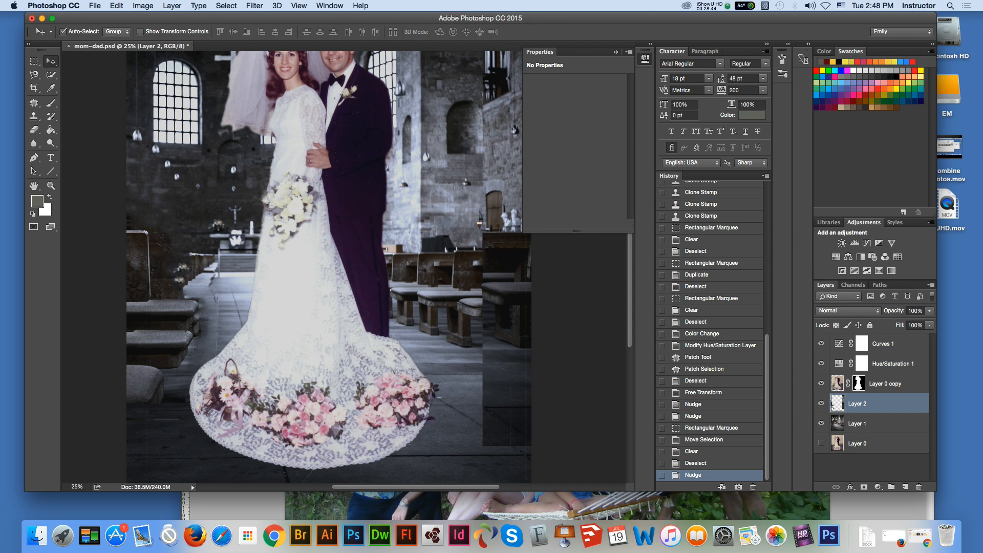
{"action": "key", "text": "shift+Down"}
{"action": "key", "text": "shift+Down"}
{"action": "key", "text": "shift+Down"}
{"action": "key", "text": "shift+Up"}
{"action": "key", "text": "shift+Up"}
{"action": "key", "text": "shift+Up"}
{"action": "key", "text": "shift+Up"}
{"action": "key", "text": "shift+Up"}
{"action": "key", "text": "shift+Up"}
{"action": "key", "text": "shift+Up"}
{"action": "key", "text": "shift+Up"}
{"action": "key", "text": "shift+Up"}
{"action": "key", "text": "shift+Up"}
{"action": "key", "text": "shift+Up"}
{"action": "key", "text": "shift+Up"}
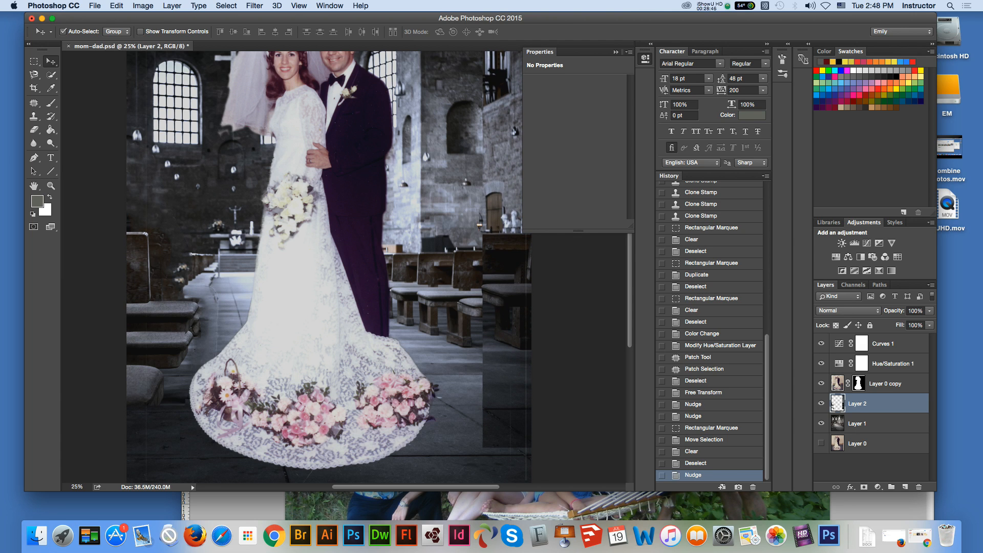
{"action": "key", "text": "shift+Up"}
{"action": "key", "text": "shift+Up"}
{"action": "key", "text": "shift+Up"}
{"action": "key", "text": "shift+Up"}
{"action": "key", "text": "shift+Up"}
{"action": "key", "text": "shift+Up"}
{"action": "key", "text": "shift+Up"}
{"action": "key", "text": "shift+Up"}
{"action": "key", "text": "shift+Up"}
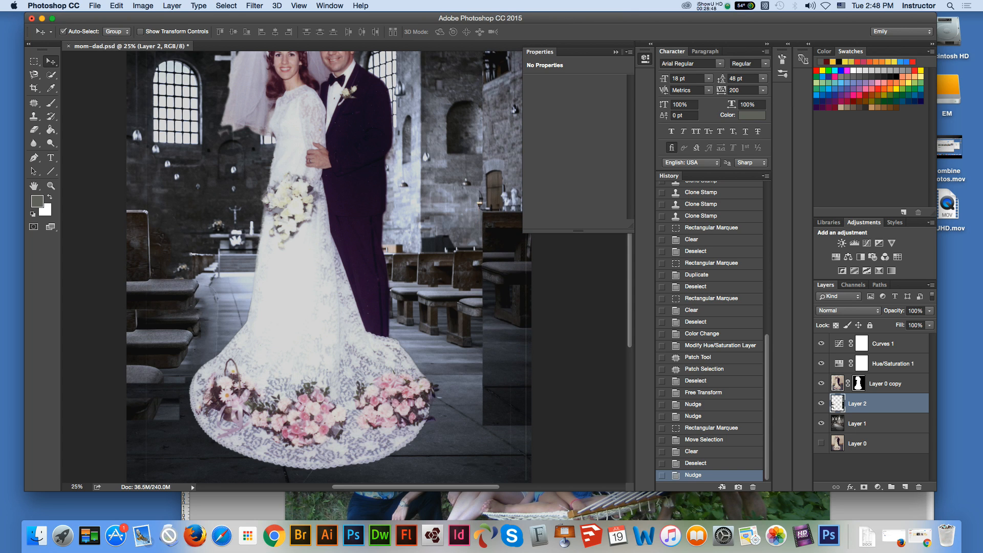
{"action": "key", "text": "shift+Left"}
{"action": "key", "text": "shift+Left"}
{"action": "key", "text": "shift+Left"}
{"action": "key", "text": "shift+Left"}
{"action": "key", "text": "shift+Left"}
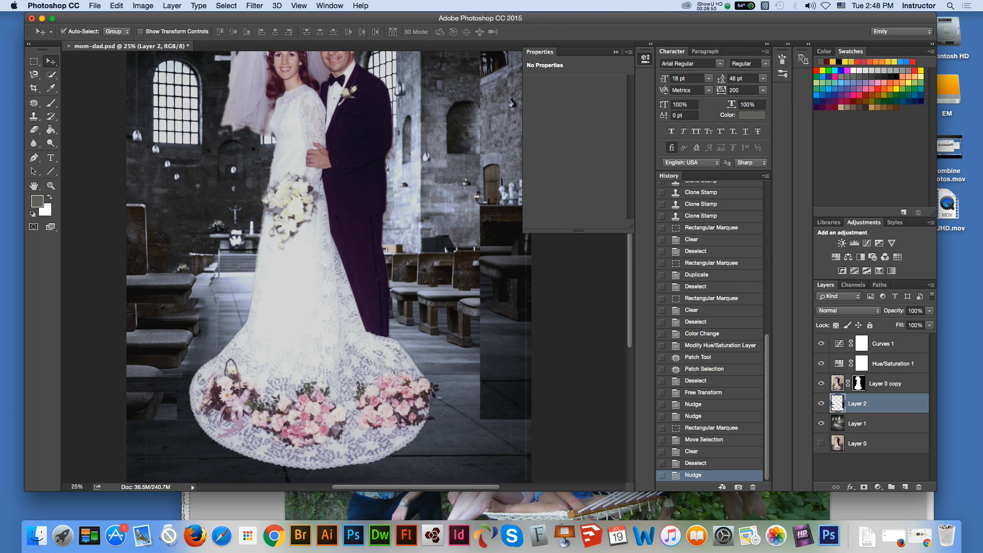
Step: Lower Layer 2 again and fine-tune its horizontal position so its left pew lines up with the neighbouring Layer 1 pews
{"action": "key", "text": "shift+Down"}
{"action": "key", "text": "shift+Down"}
{"action": "key", "text": "shift+Down"}
{"action": "key", "text": "shift+Down"}
{"action": "key", "text": "shift+Down"}
{"action": "key", "text": "shift+Down"}
{"action": "key", "text": "shift+Down"}
{"action": "key", "text": "shift+Down"}
{"action": "key", "text": "shift+Down"}
{"action": "key", "text": "shift+Down"}
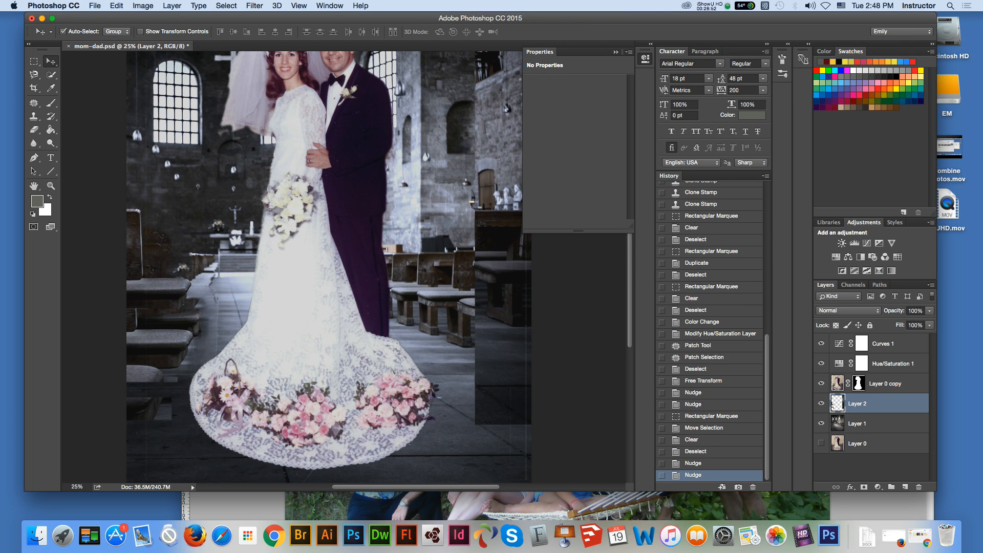
{"action": "key", "text": "shift+Down"}
{"action": "key", "text": "shift+Down"}
{"action": "key", "text": "shift+Down"}
{"action": "key", "text": "shift+Down"}
{"action": "key", "text": "shift+Down"}
{"action": "key", "text": "shift+Down"}
{"action": "key", "text": "shift+Down"}
{"action": "key", "text": "shift+Down"}
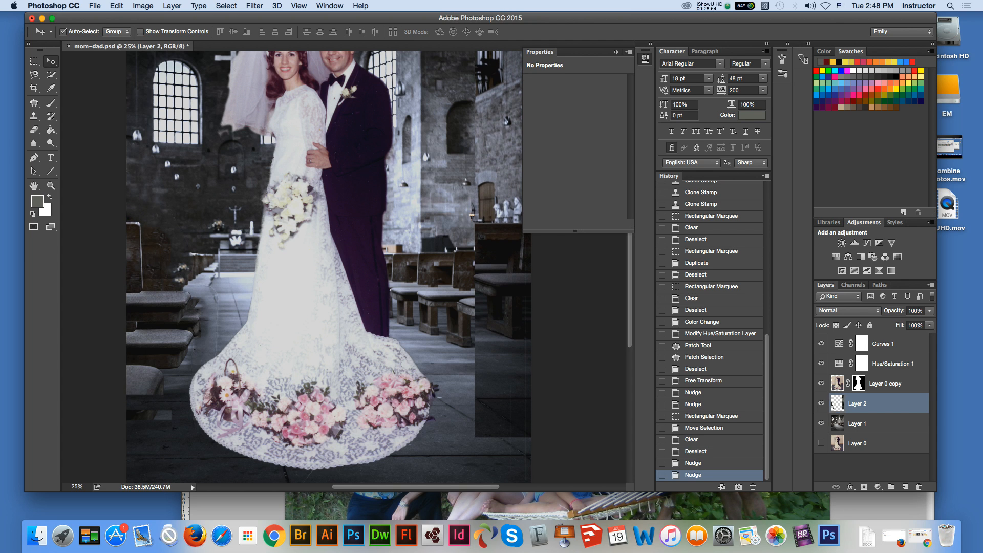
{"action": "key", "text": "shift+Down"}
{"action": "key", "text": "shift+Down"}
{"action": "key", "text": "shift+Down"}
{"action": "key", "text": "shift+Down"}
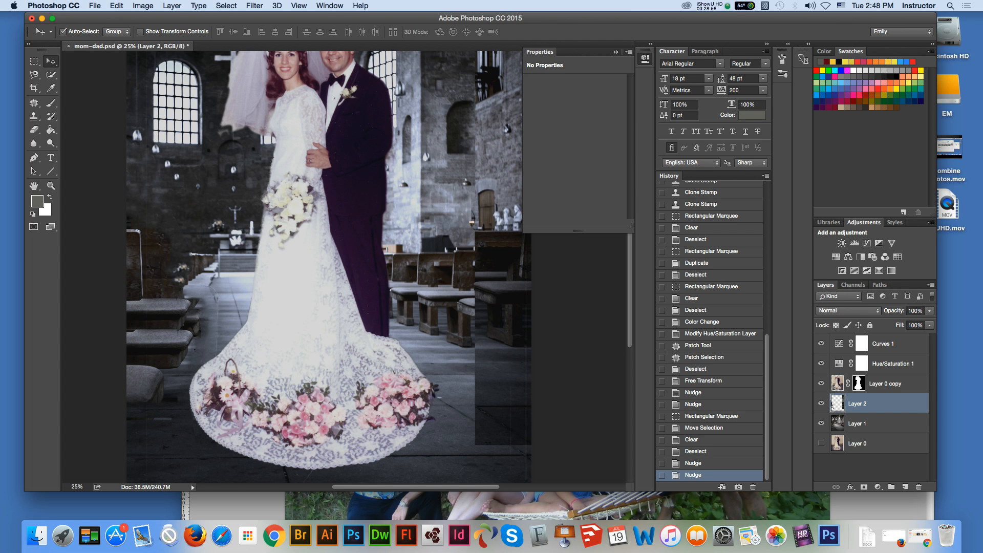
{"action": "key", "text": "shift+Left"}
{"action": "key", "text": "shift+Left"}
{"action": "key", "text": "shift+Left"}
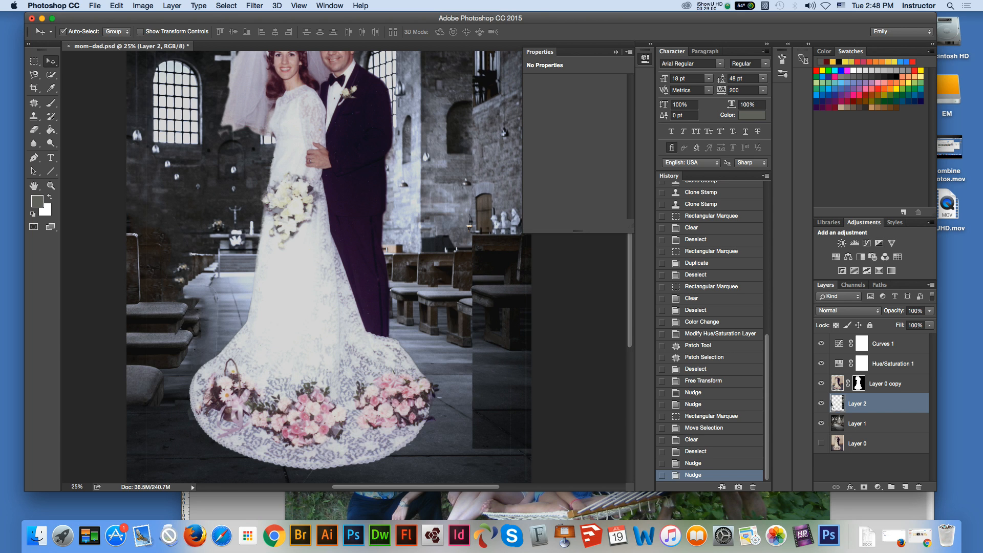
{"action": "key", "text": "shift+Down"}
{"action": "left_click_drag", "start_coordinate": [173, 313], "coordinate": [179, 292]}
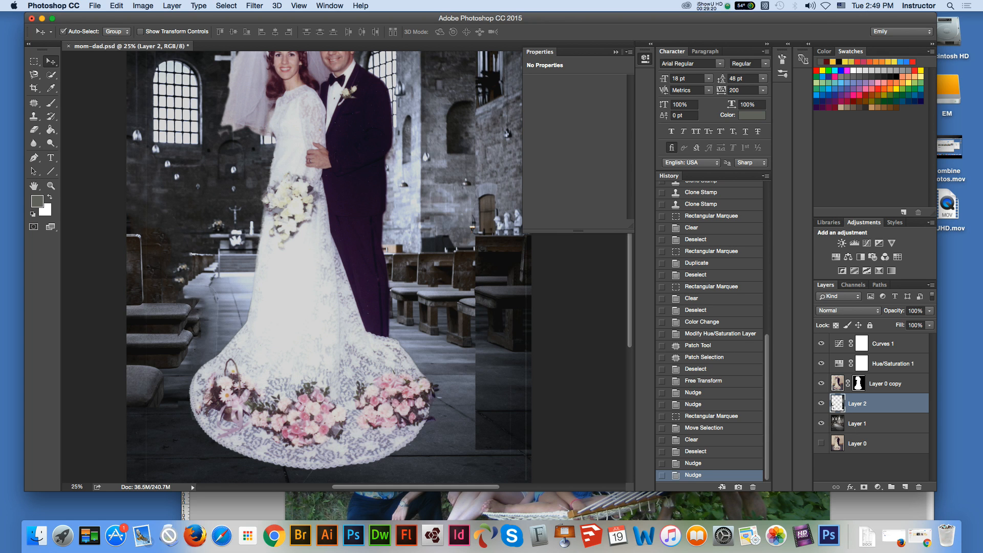
Step: Delete the full-height strip along the image's right side from Layer 2 and remove the selection
{"action": "key", "text": "super+minus"}
{"action": "key", "text": "super+minus"}
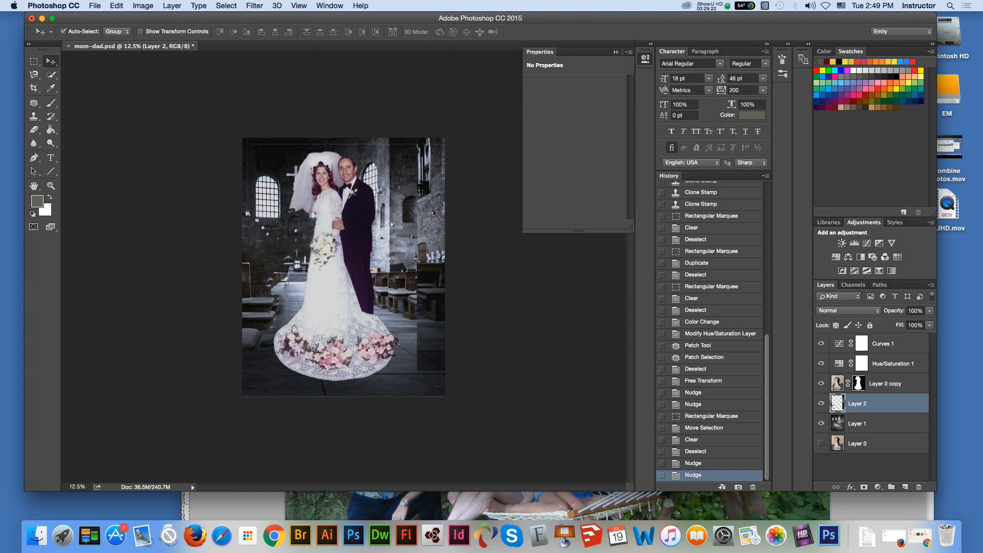
{"action": "key", "text": "m"}
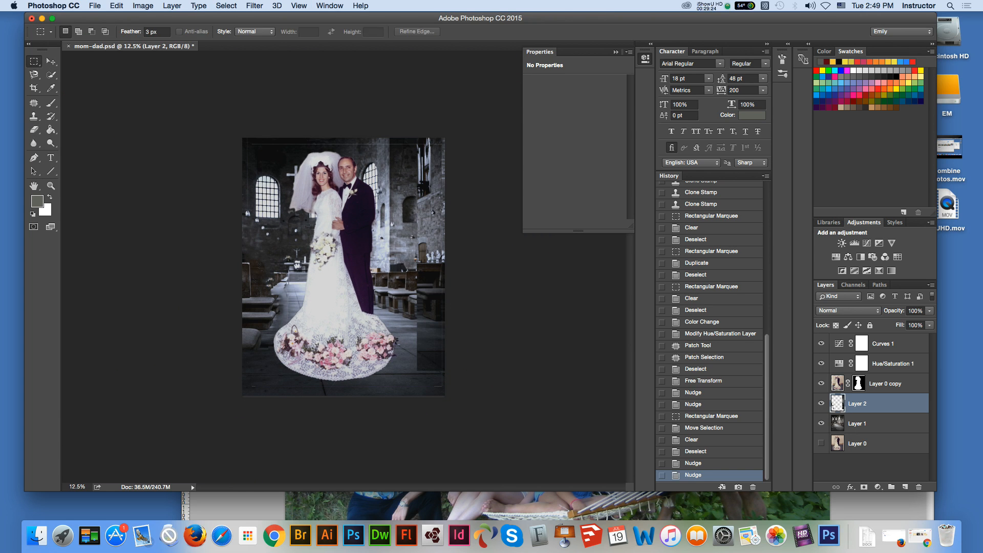
{"action": "left_click_drag", "start_coordinate": [406, 137], "coordinate": [504, 386]}
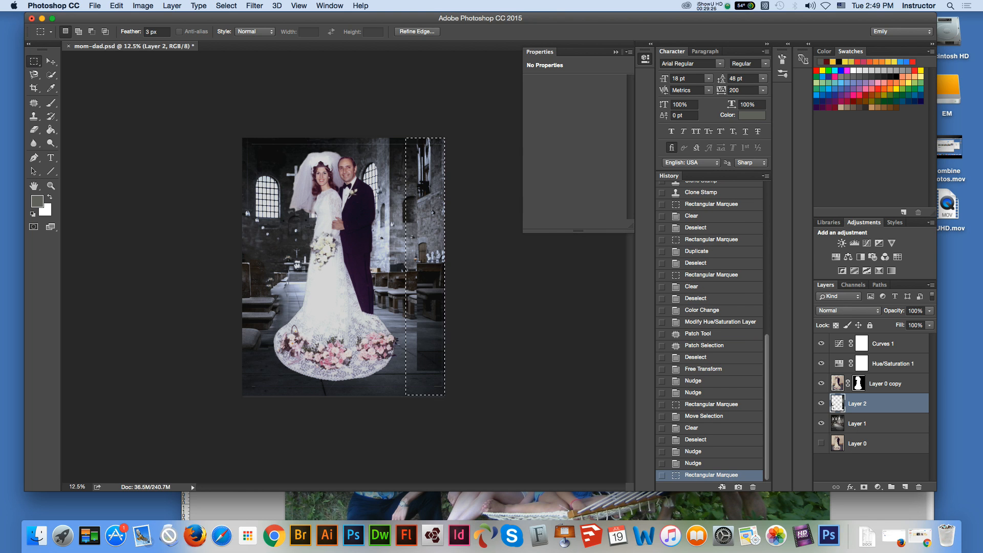
{"action": "key", "text": "Delete"}
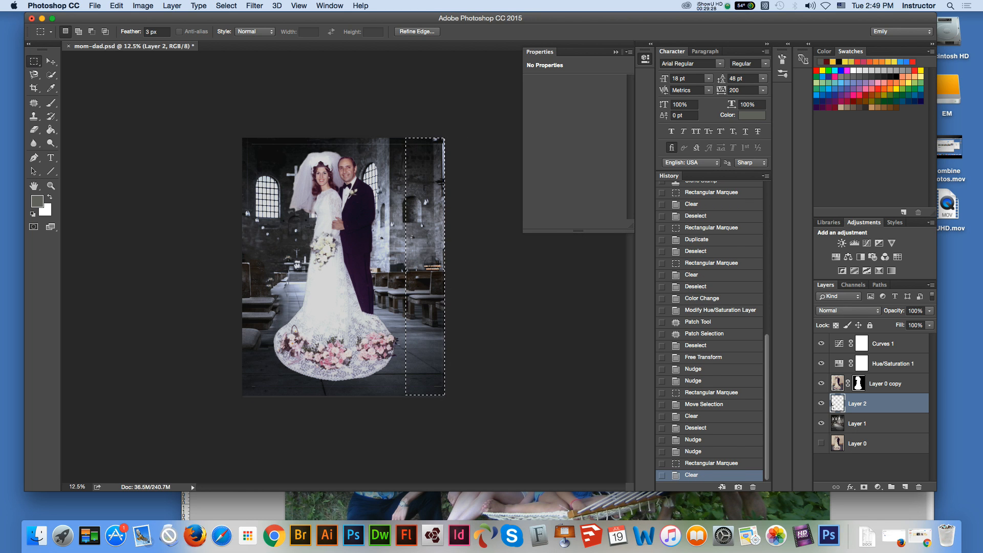
{"action": "key", "text": "super+d"}
Step: Clear the thin strip across the image's top edge from Layer 2 and deselect it
{"action": "left_click_drag", "start_coordinate": [238, 133], "coordinate": [445, 147]}
{"action": "key", "text": "Delete"}
{"action": "key", "text": "super+d"}
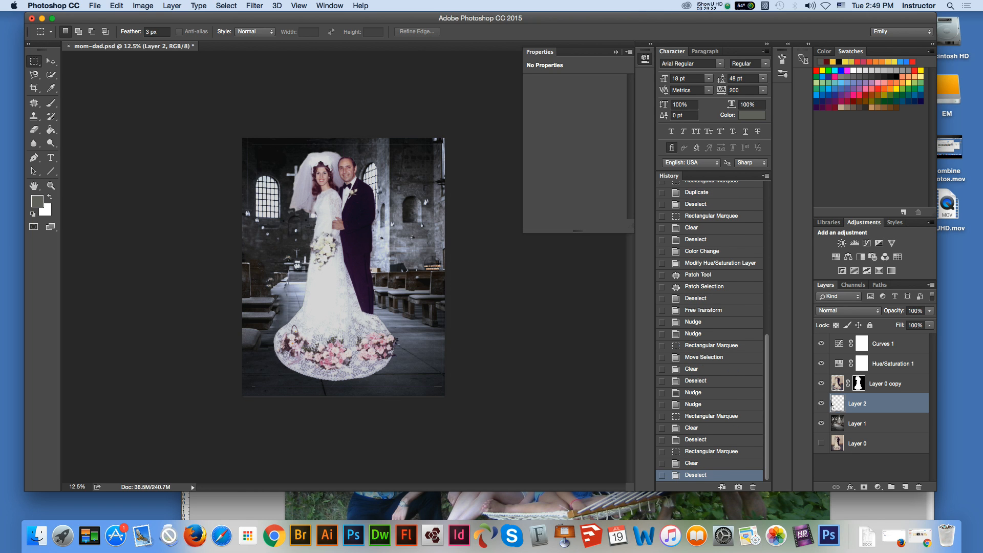
Step: Paint black on the Layer 0 copy mask along the image's top edge and beside the groom's suit to hide leftover traces
{"action": "left_click", "coordinate": [51, 62]}
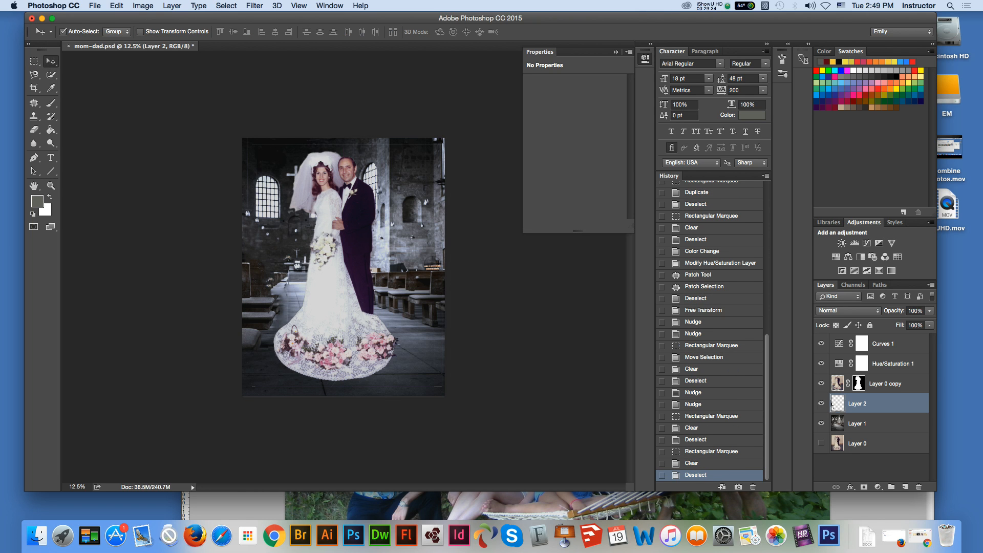
{"action": "left_click", "coordinate": [885, 384]}
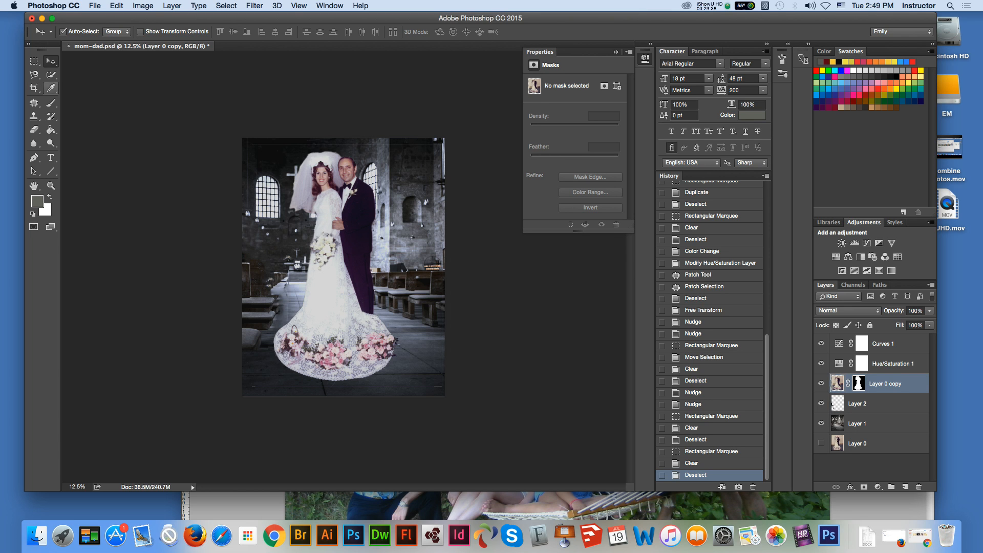
{"action": "key", "text": "m"}
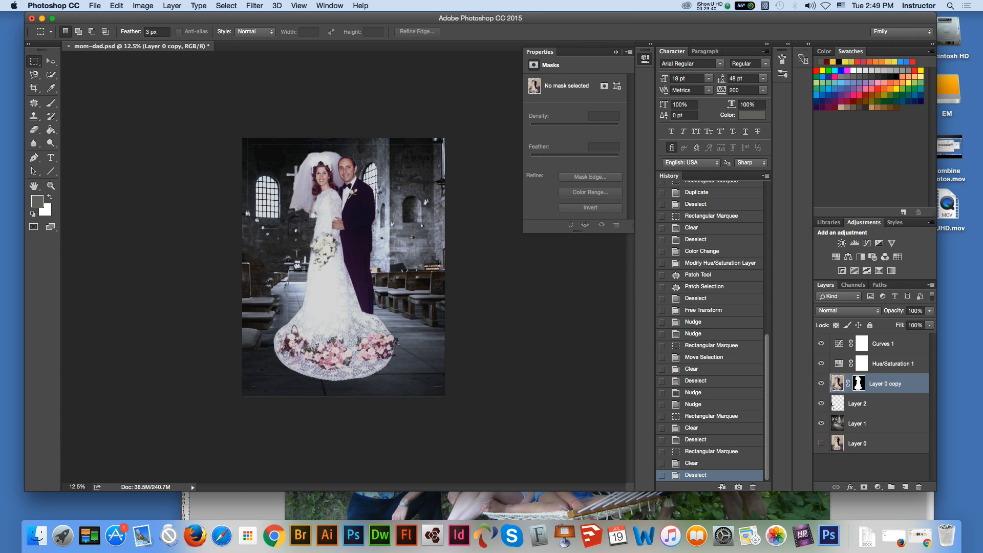
{"action": "left_click", "coordinate": [859, 383]}
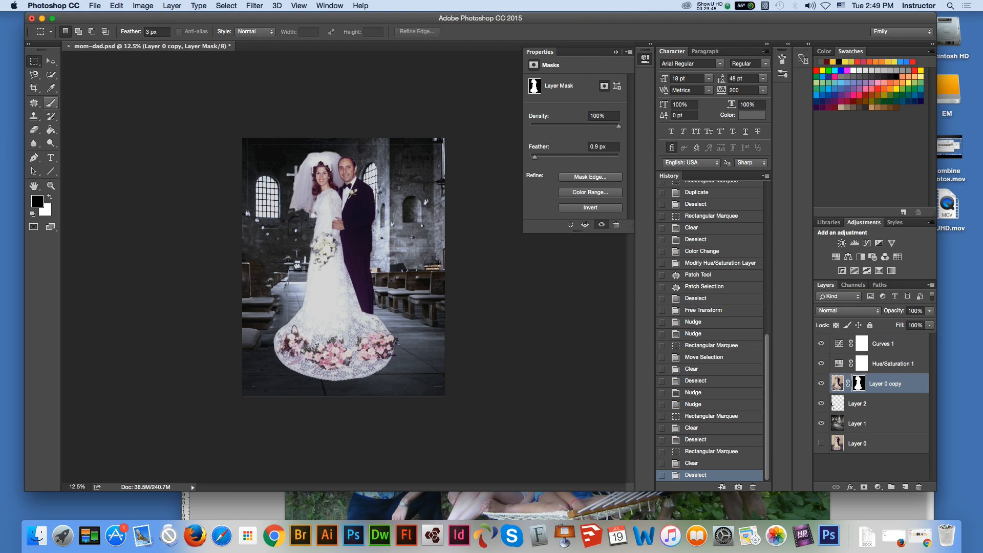
{"action": "left_click", "coordinate": [51, 102]}
{"action": "left_click_drag", "start_coordinate": [255, 143], "coordinate": [430, 144]}
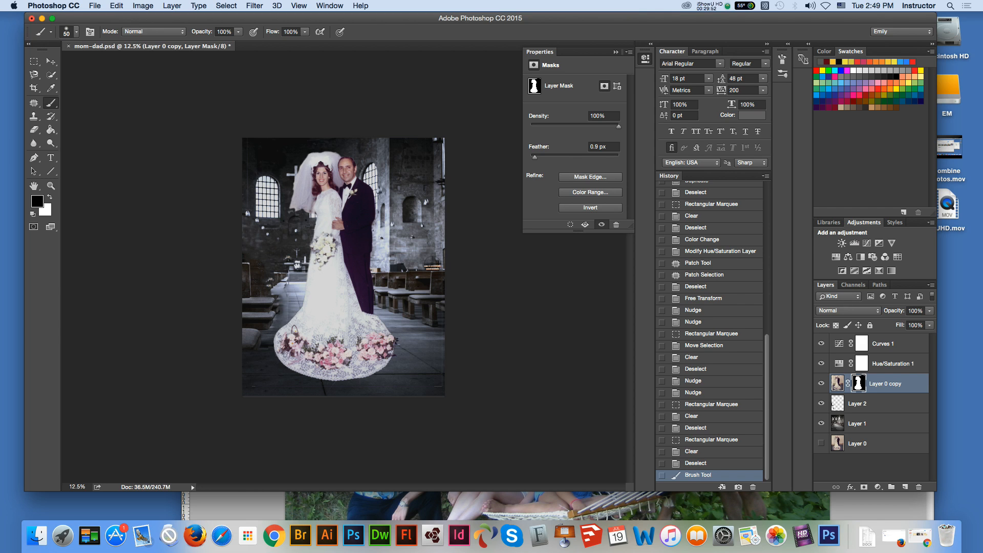
{"action": "left_click", "coordinate": [441, 144]}
{"action": "left_click", "coordinate": [442, 144]}
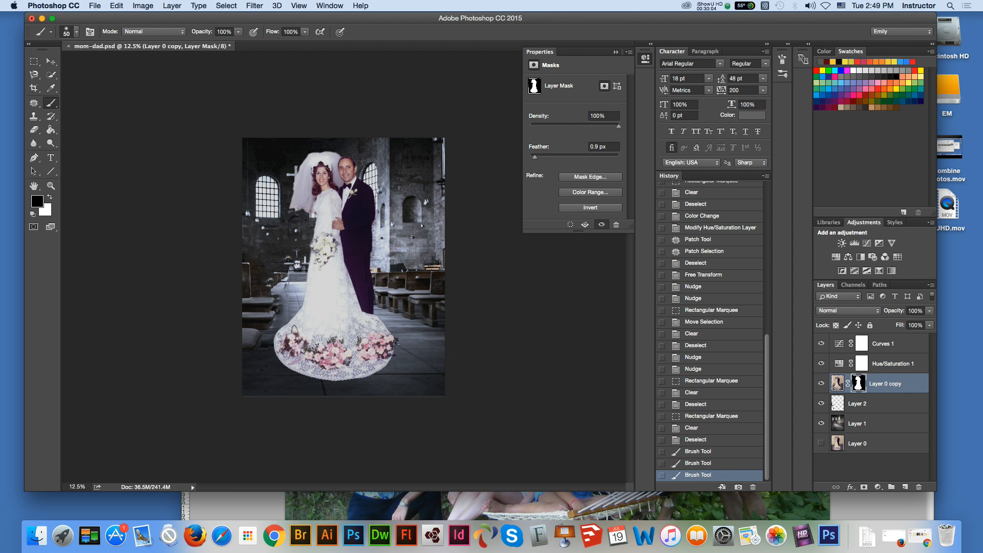
{"action": "key", "text": "z"}
{"action": "key", "text": "super+equal"}
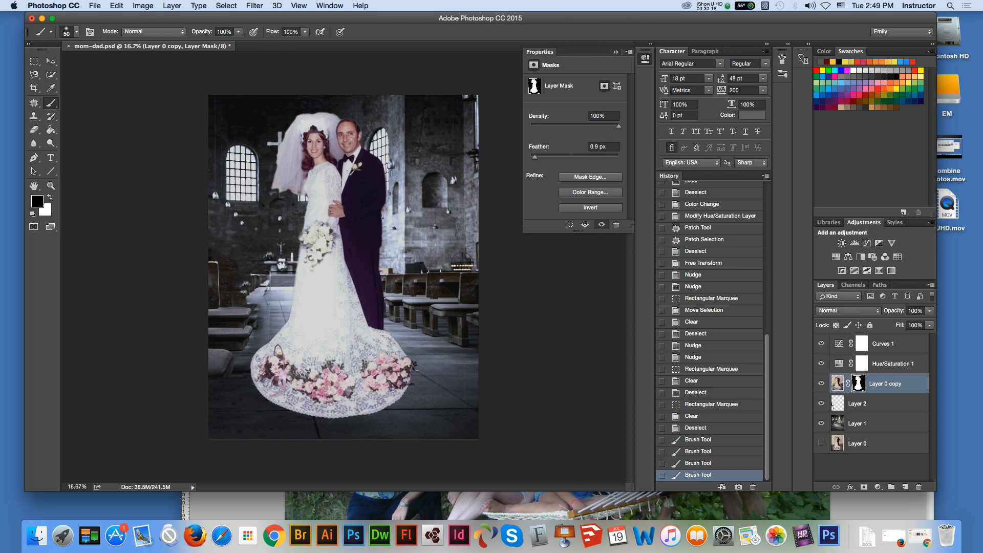
{"action": "left_click", "coordinate": [385, 241]}
Step: Hide Layer 2 with the earlier pew patch
{"action": "left_click", "coordinate": [51, 61]}
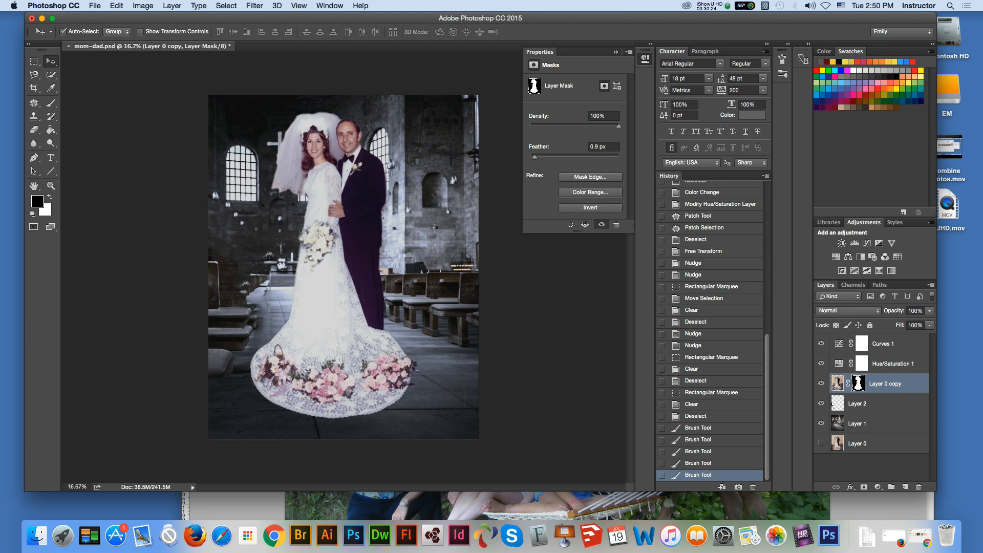
{"action": "left_click", "coordinate": [858, 404]}
{"action": "left_click", "coordinate": [822, 403]}
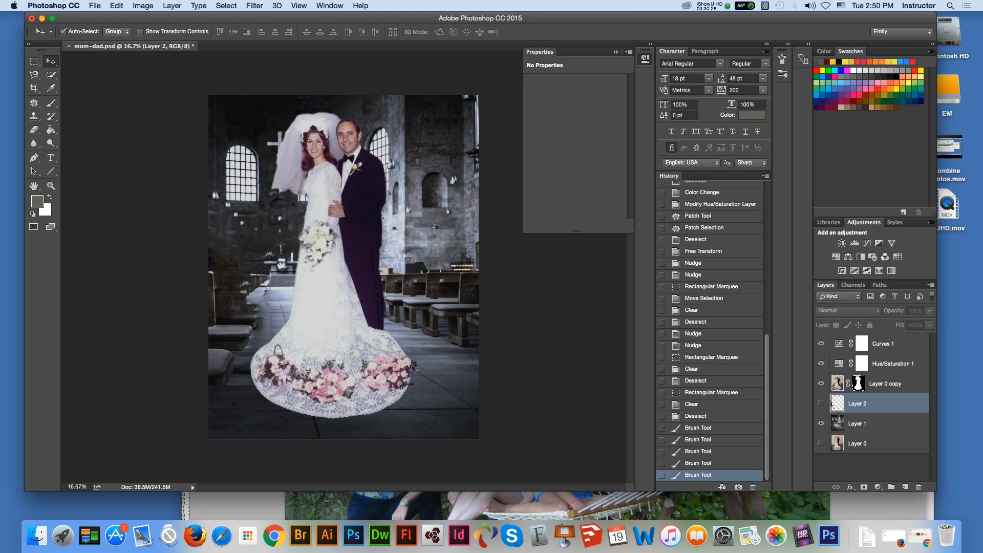
Step: On Layer 1, outline the pews to the right of the groom with the freehand Lasso and copy them
{"action": "left_click", "coordinate": [858, 424]}
{"action": "key", "text": "m"}
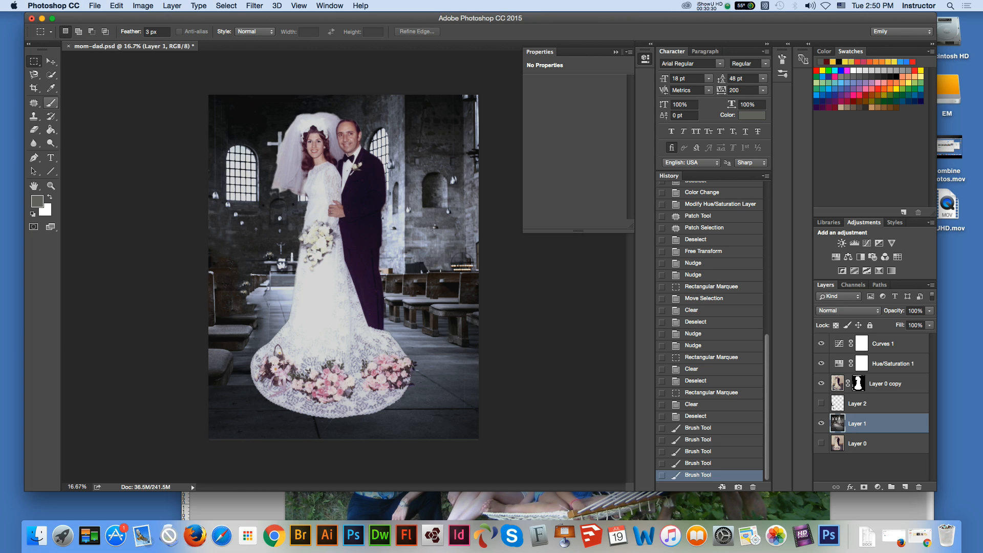
{"action": "left_click", "coordinate": [34, 74]}
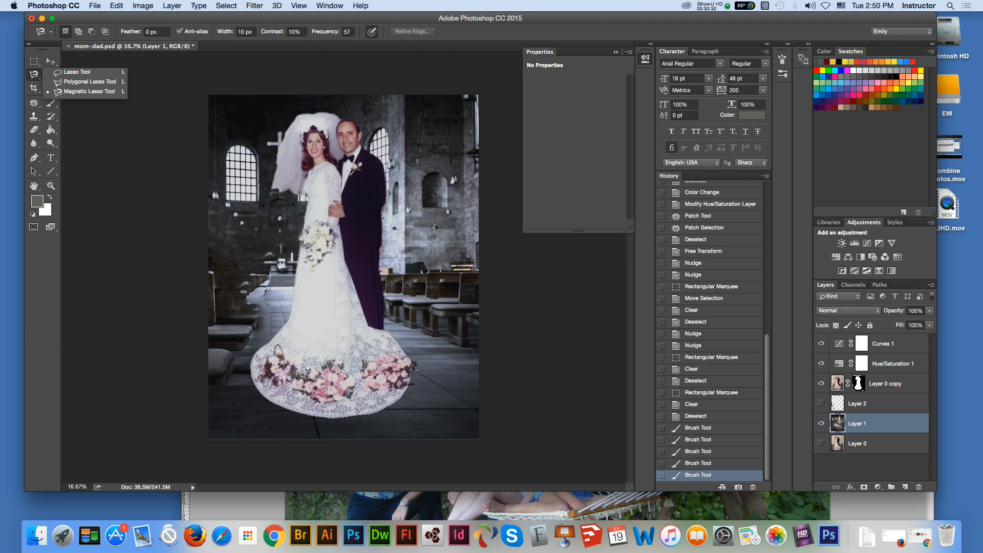
{"action": "left_click", "coordinate": [72, 73]}
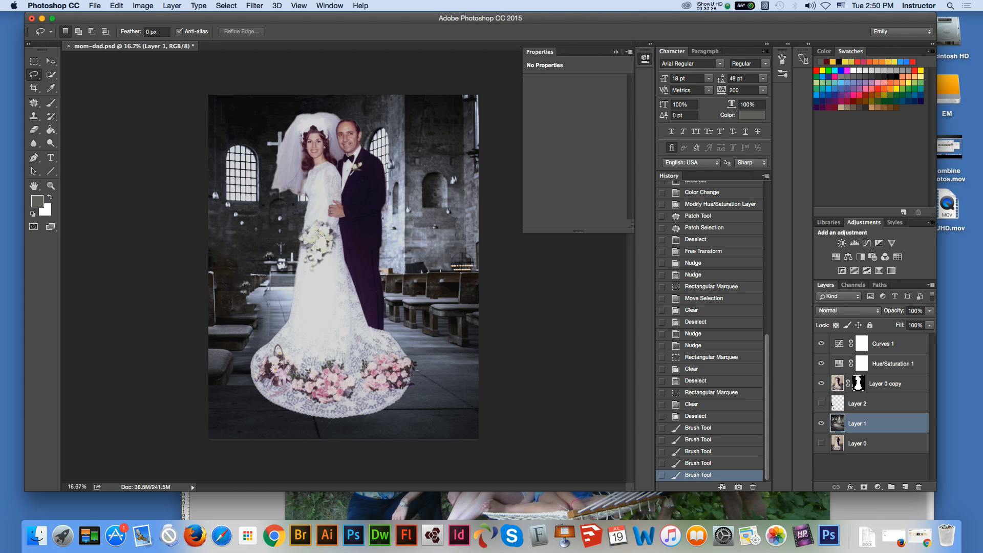
{"action": "mouse_move", "coordinate": [375, 270]}
{"action": "left_mouse_down"}
{"action": "mouse_move", "coordinate": [453, 270]}
{"action": "mouse_move", "coordinate": [479, 306]}
{"action": "mouse_move", "coordinate": [479, 342]}
{"action": "mouse_move", "coordinate": [456, 353]}
{"action": "left_mouse_up"}
{"action": "left_click_drag", "start_coordinate": [376, 307], "coordinate": [375, 270]}
{"action": "left_click", "coordinate": [116, 5]}
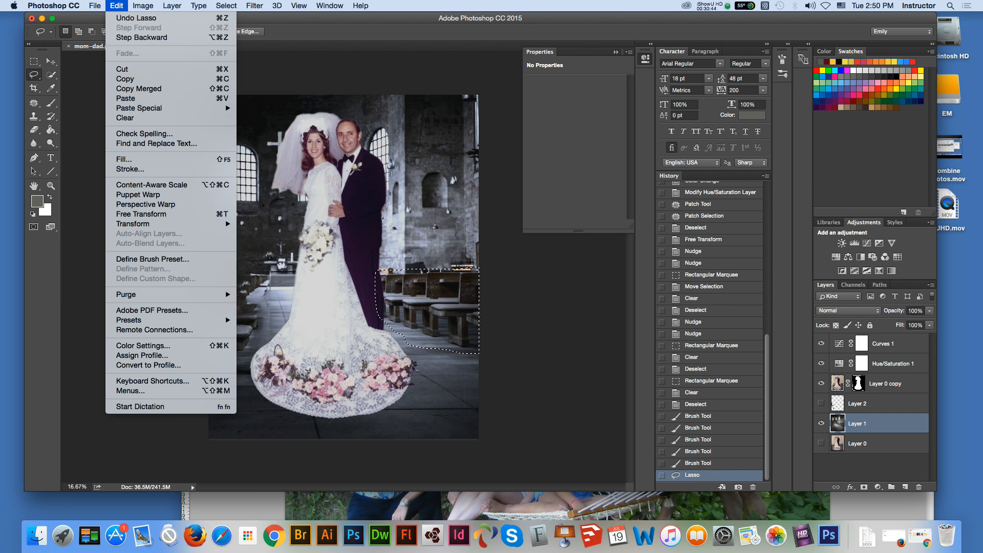
{"action": "left_click", "coordinate": [125, 79]}
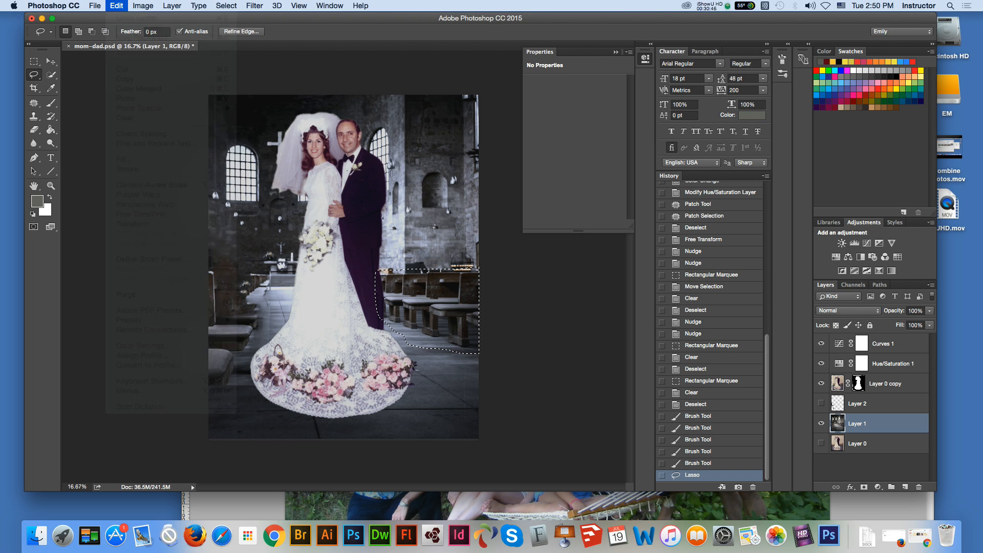
Step: Deselect, add a new layer above Layer 1, and paste the copied pews in place on it
{"action": "key", "text": "m"}
{"action": "key", "text": "ctrl+d"}
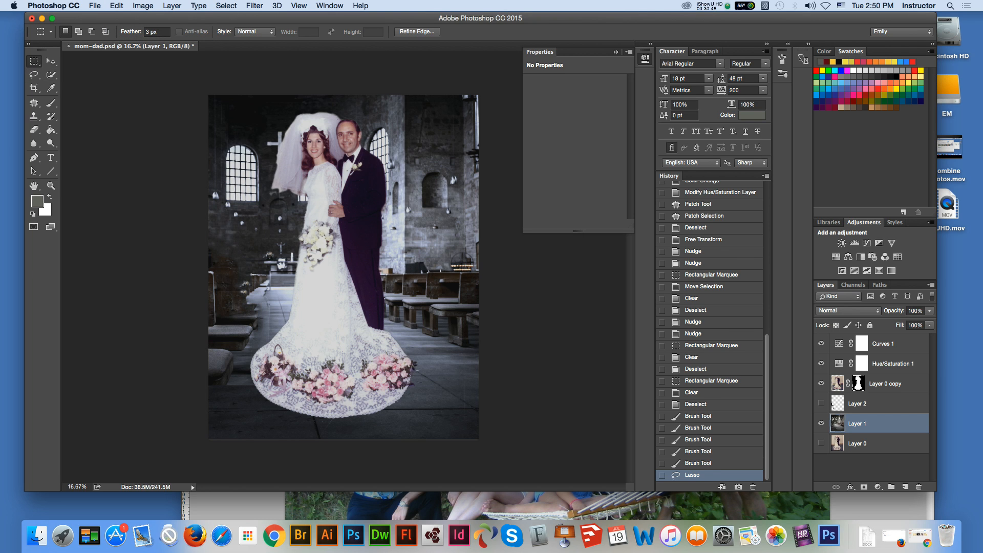
{"action": "key", "text": "ctrl+shift+alt+n"}
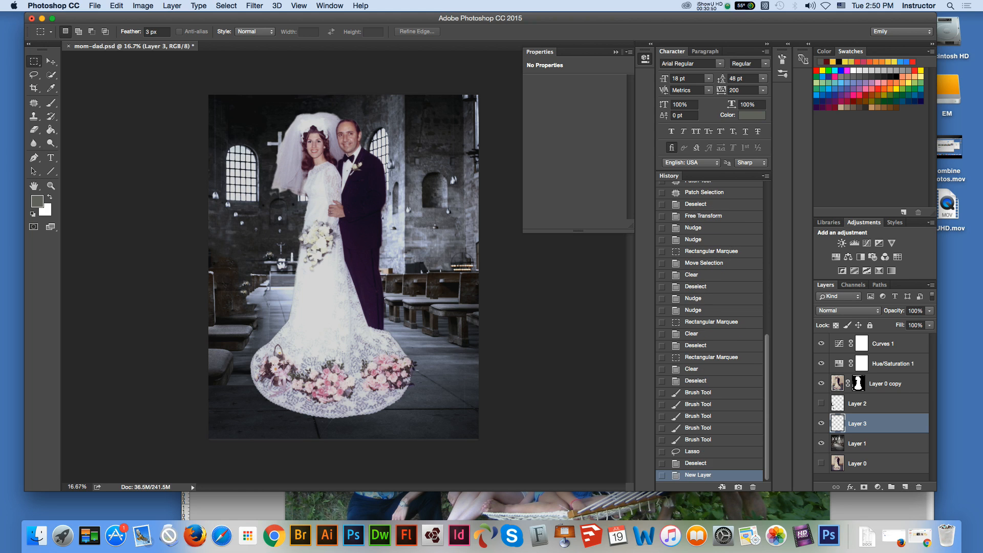
{"action": "left_click", "coordinate": [116, 6]}
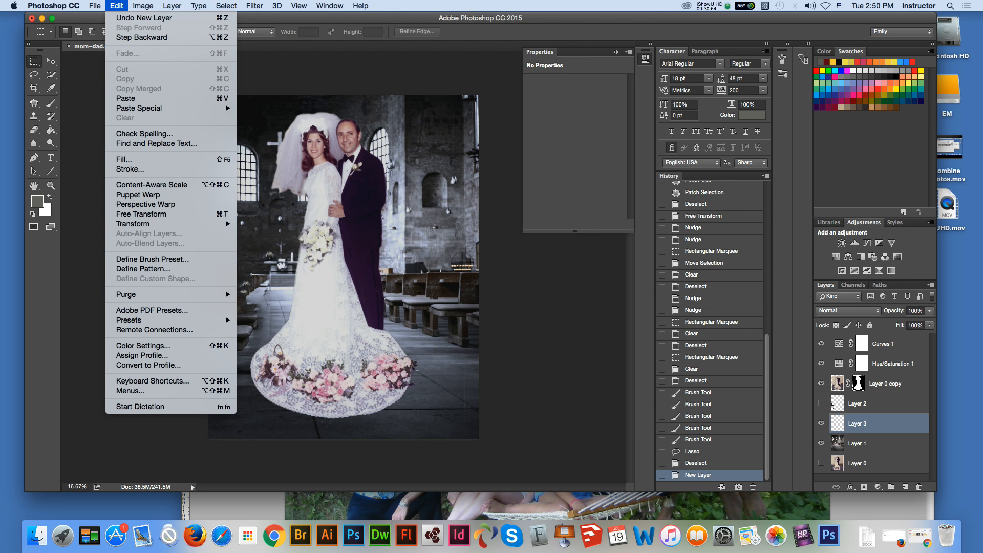
{"action": "left_click", "coordinate": [361, 5]}
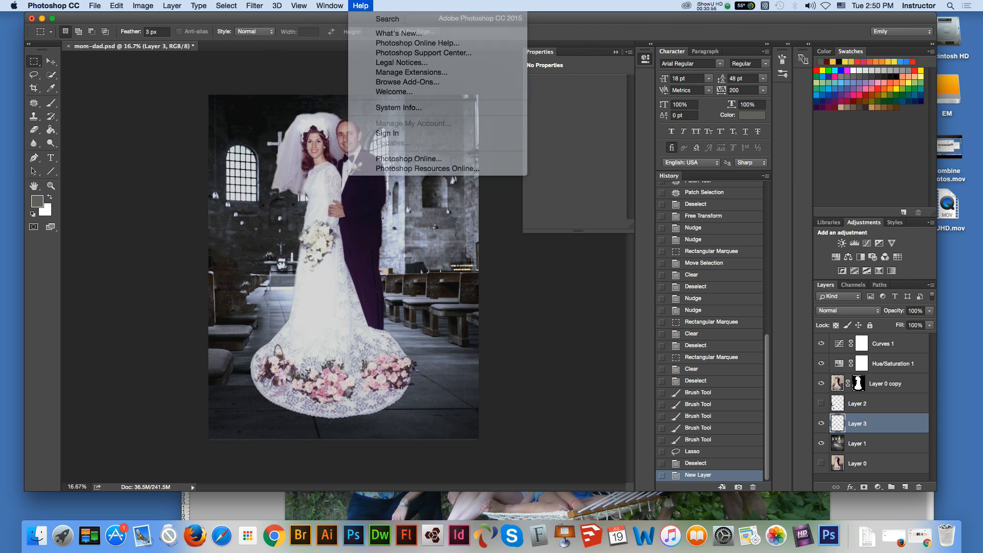
{"action": "left_click", "coordinate": [117, 6]}
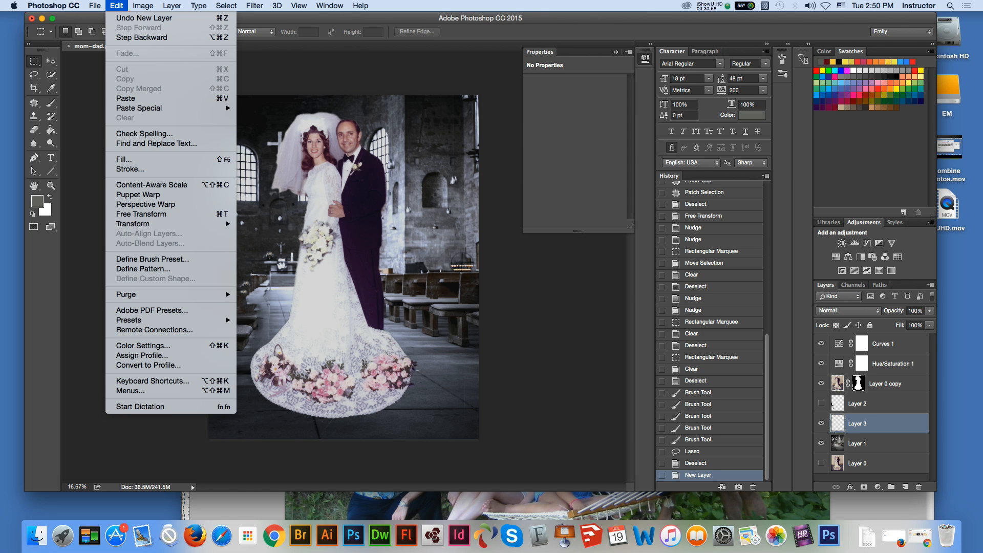
{"action": "mouse_move", "coordinate": [148, 108]}
{"action": "left_click", "coordinate": [271, 108]}
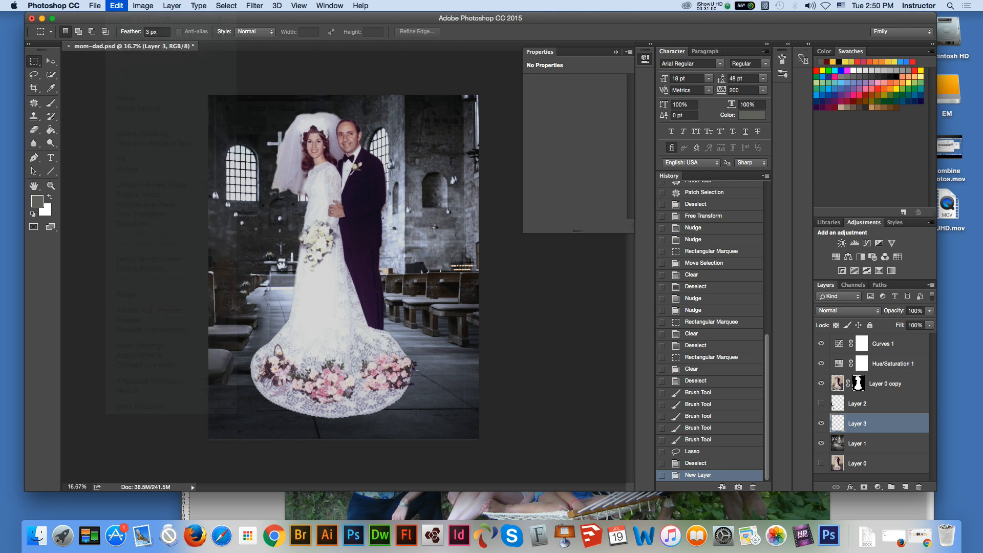
Step: Flip the pasted pews on Layer 3 horizontally and move them to the left side of the church
{"action": "left_click", "coordinate": [117, 6]}
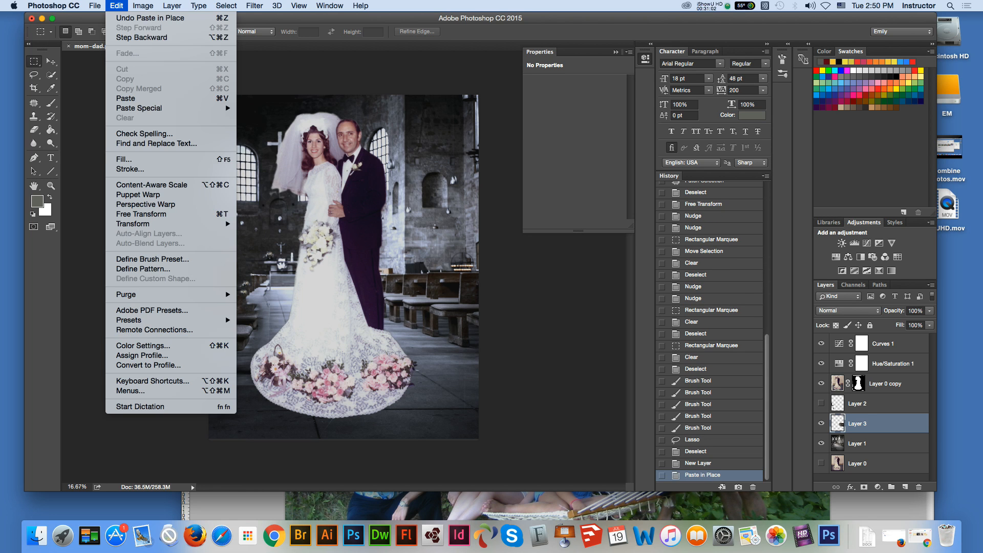
{"action": "mouse_move", "coordinate": [133, 224]}
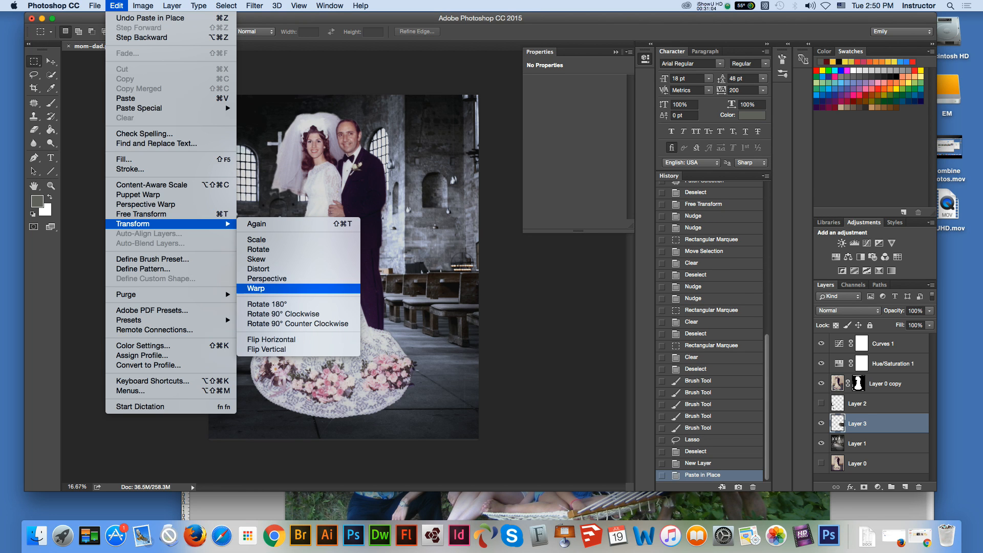
{"action": "left_click", "coordinate": [272, 339]}
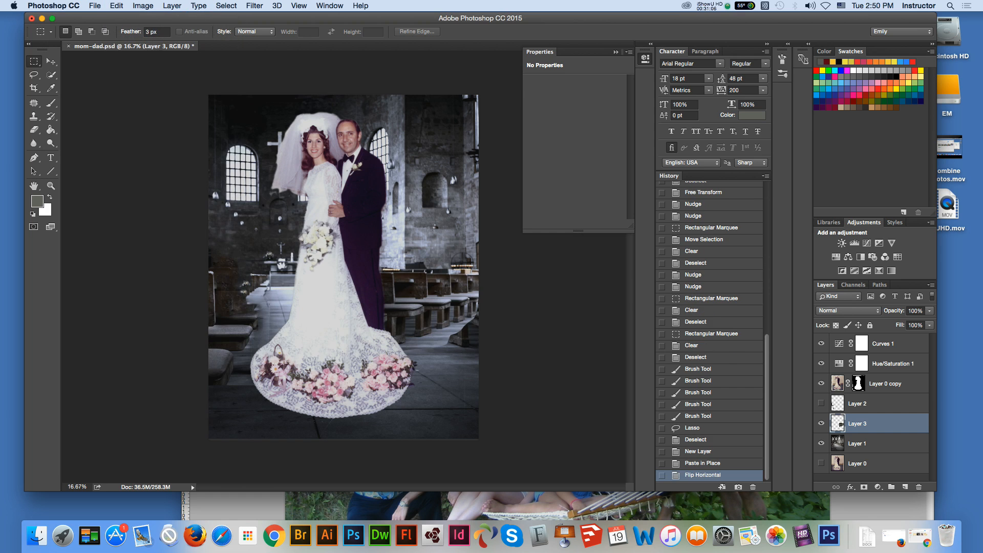
{"action": "key", "text": "v"}
{"action": "left_click_drag", "start_coordinate": [429, 288], "coordinate": [211, 290]}
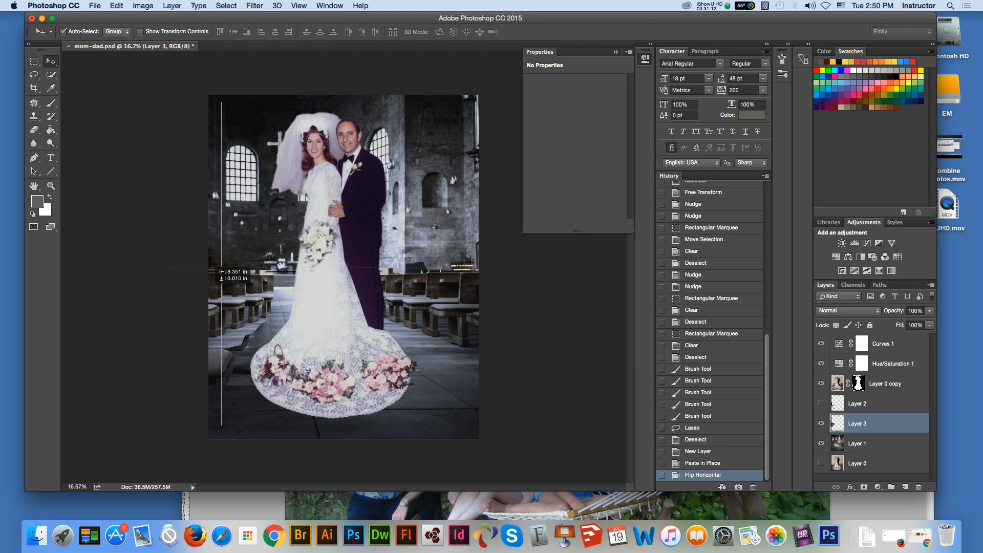
{"action": "left_click_drag", "start_coordinate": [211, 290], "coordinate": [211, 289]}
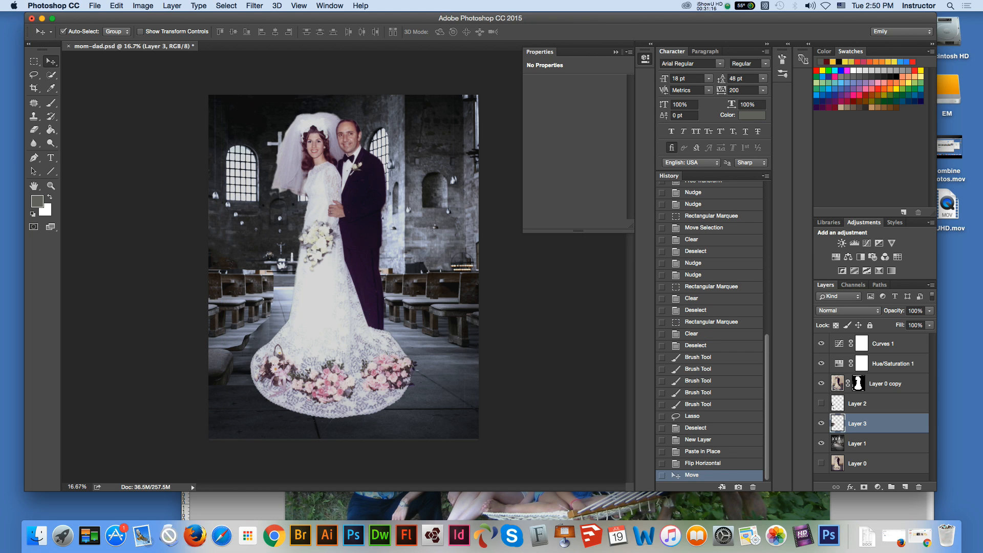
Step: Reposition the mirrored pews on Layer 3 so they match the right-hand pews, and commit the Free Transform at 100% scale
{"action": "mouse_move", "coordinate": [258, 297]}
{"action": "left_mouse_down"}
{"action": "mouse_move", "coordinate": [295, 294]}
{"action": "mouse_move", "coordinate": [246, 300]}
{"action": "mouse_move", "coordinate": [249, 280]}
{"action": "left_mouse_up"}
{"action": "key", "text": "ctrl+t"}
{"action": "mouse_move", "coordinate": [315, 266]}
{"action": "left_mouse_down"}
{"action": "mouse_move", "coordinate": [318, 254]}
{"action": "mouse_move", "coordinate": [316, 267]}
{"action": "left_mouse_up"}
{"action": "key", "text": "super+z"}
{"action": "key", "text": "v"}
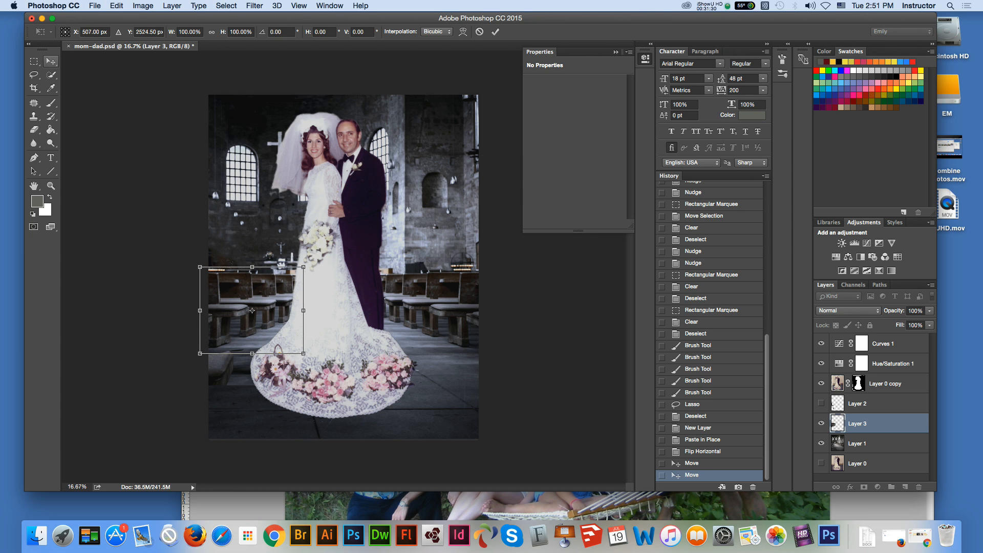
{"action": "key", "text": "Return"}
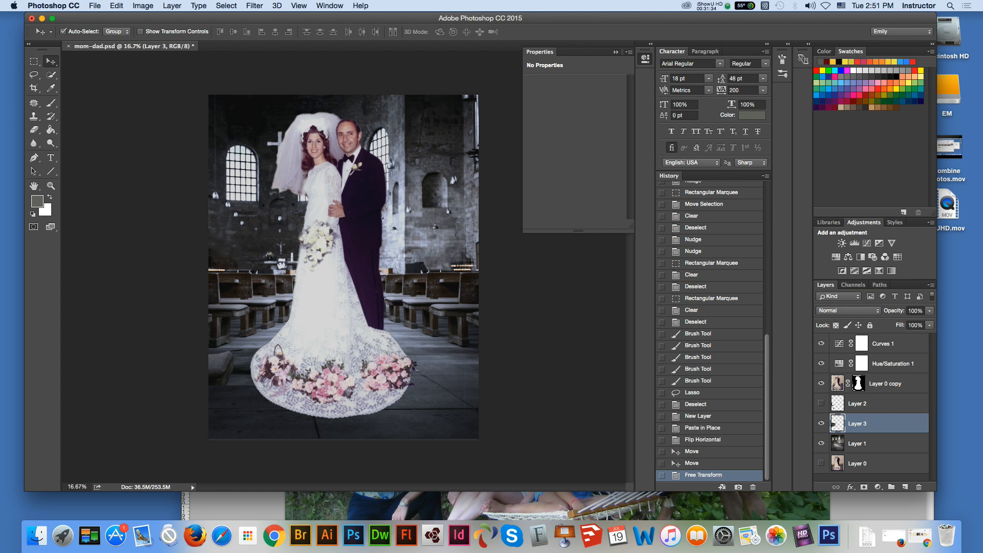
Step: On Layer 1, select the leftover pew on the floor left of the bride's train with a rectangular marquee, and activate the Patch tool
{"action": "key", "text": "z"}
{"action": "left_click", "coordinate": [384, 288]}
{"action": "key", "text": "v"}
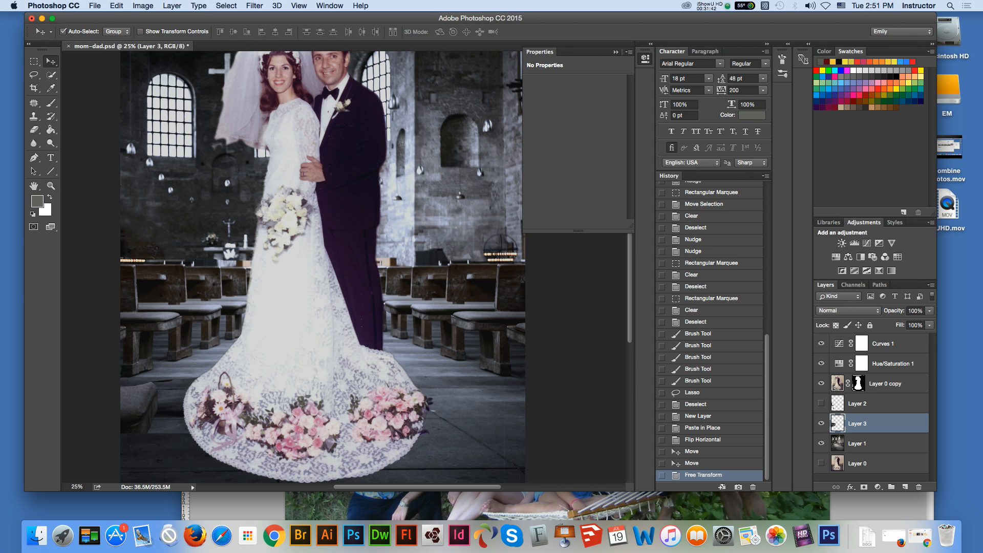
{"action": "left_click", "coordinate": [857, 444]}
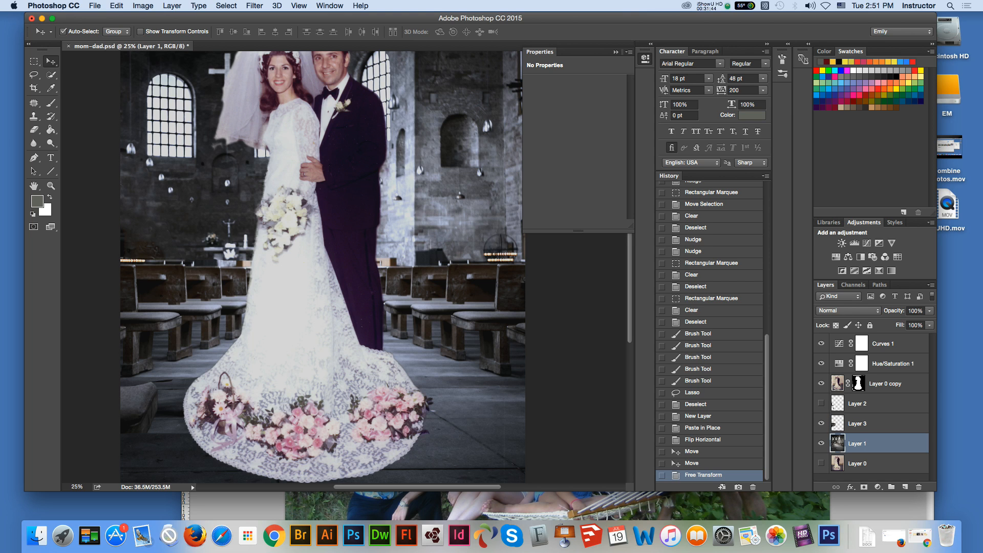
{"action": "key", "text": "m"}
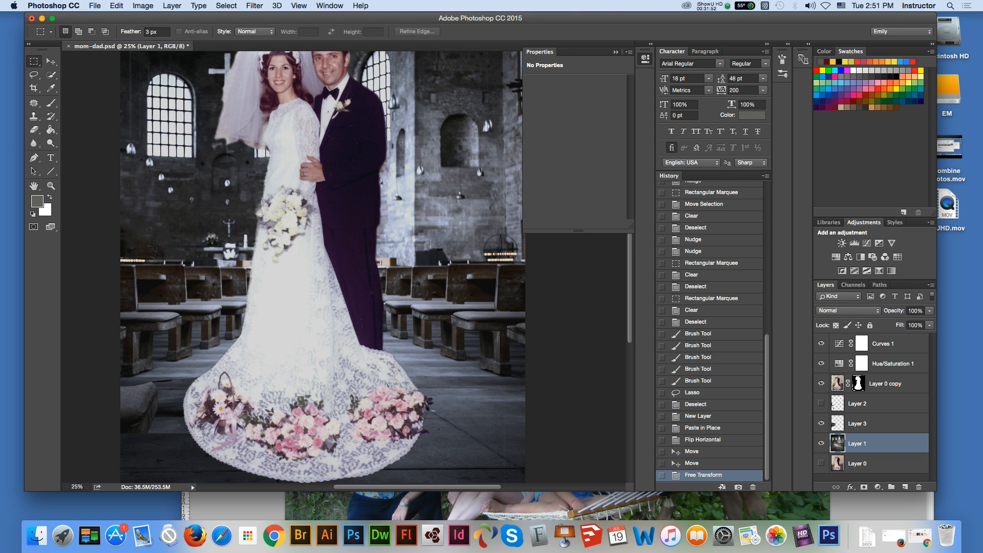
{"action": "left_click_drag", "start_coordinate": [121, 374], "coordinate": [184, 445]}
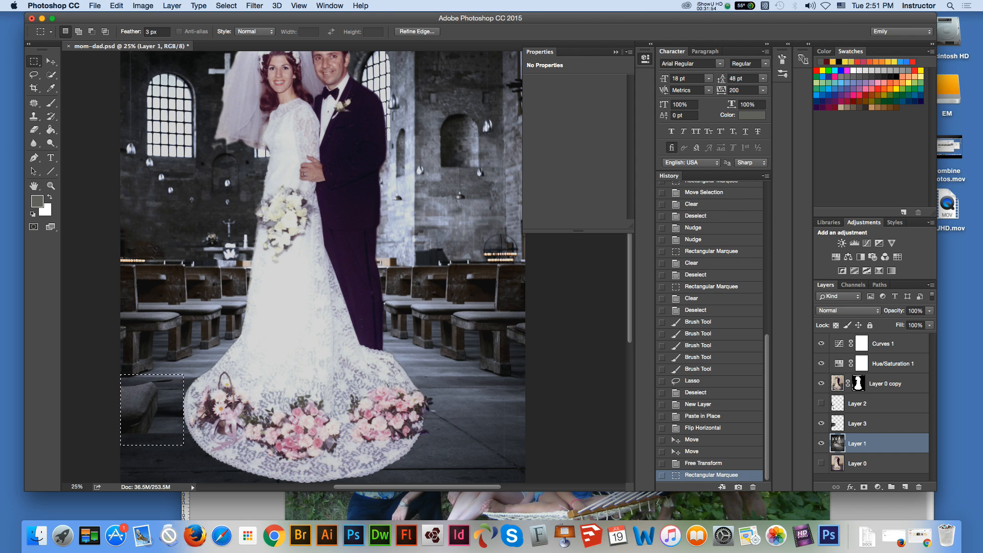
{"action": "left_click", "coordinate": [50, 61]}
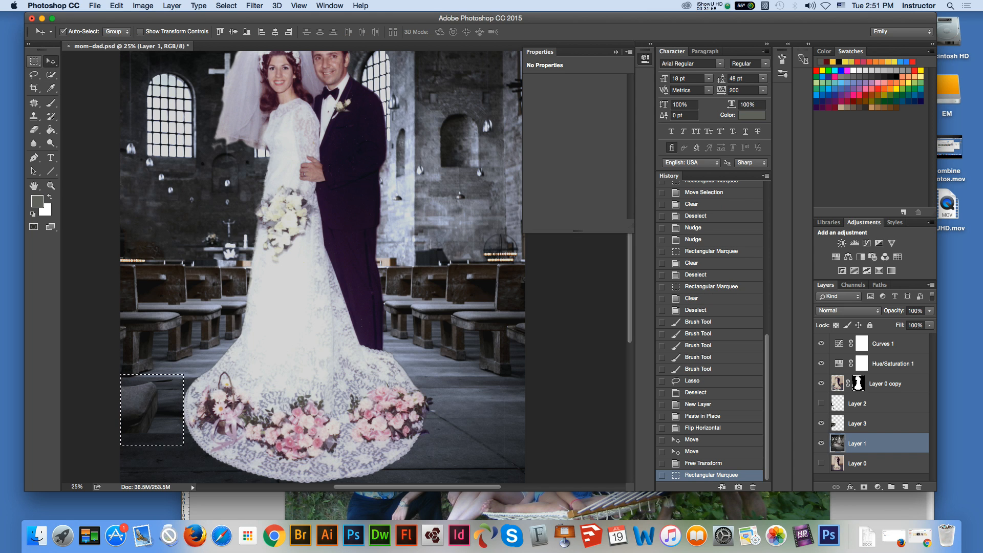
{"action": "left_click", "coordinate": [34, 61]}
{"action": "left_click", "coordinate": [34, 103]}
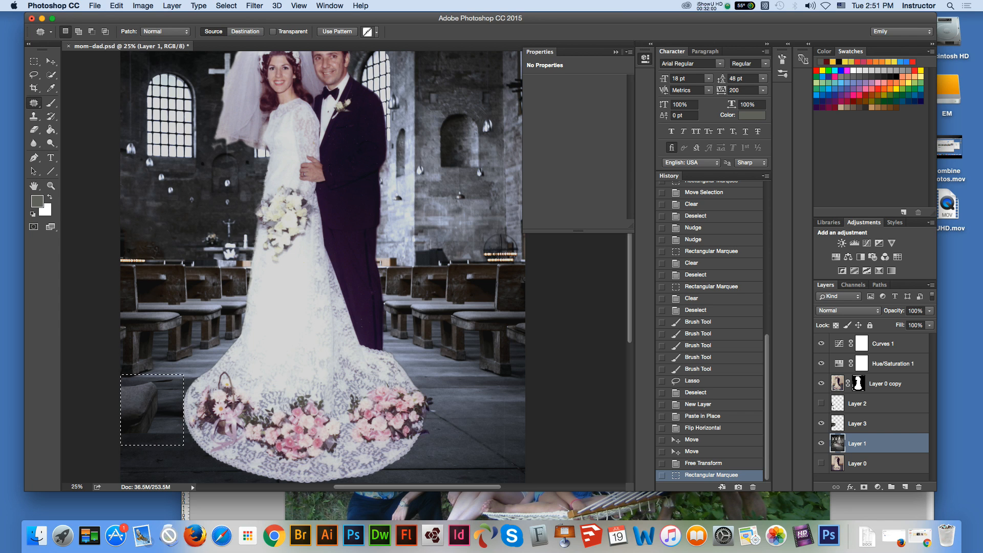
Step: Try filling the selected leftover pew area on Layer 1, and undo the fill
{"action": "left_click", "coordinate": [117, 5]}
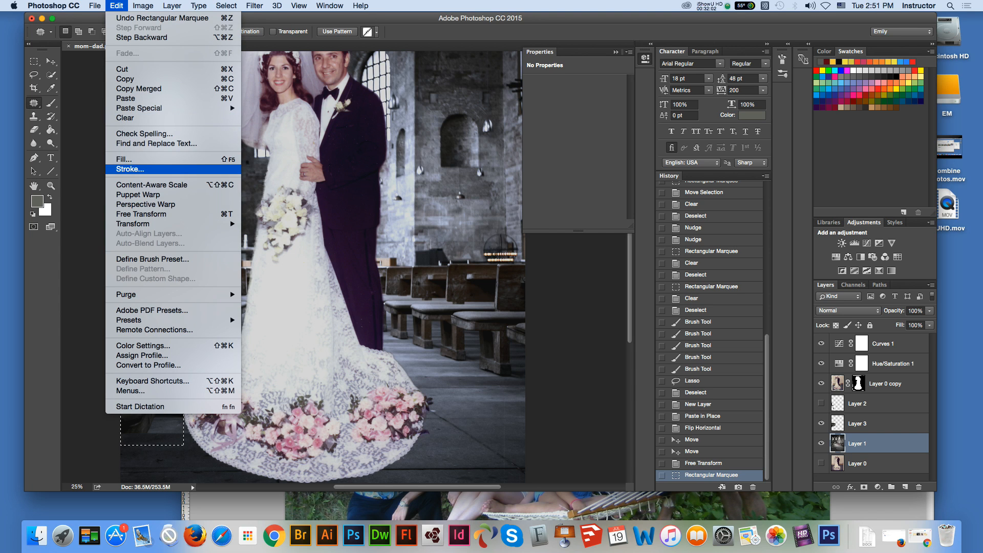
{"action": "left_click", "coordinate": [124, 159]}
{"action": "key", "text": "Return"}
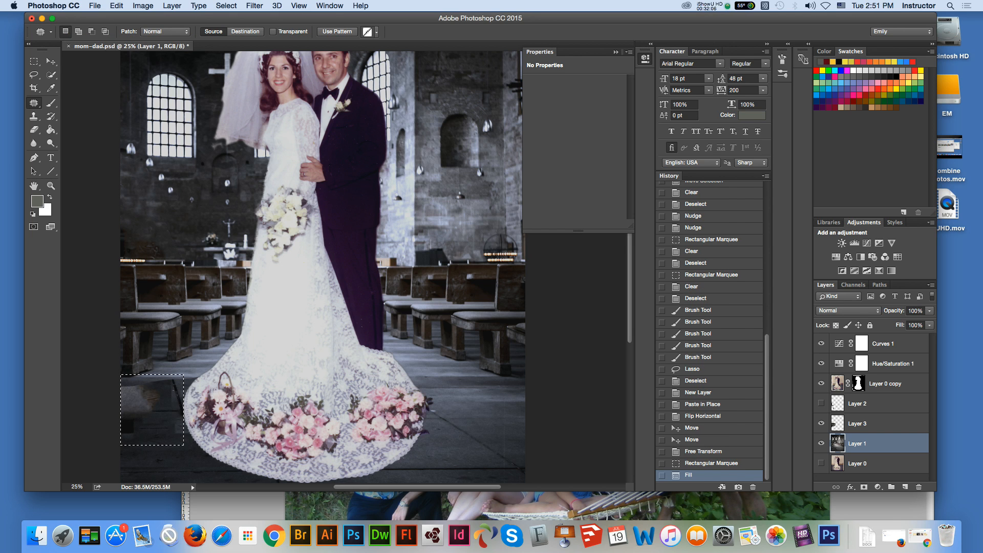
{"action": "key", "text": "super+z"}
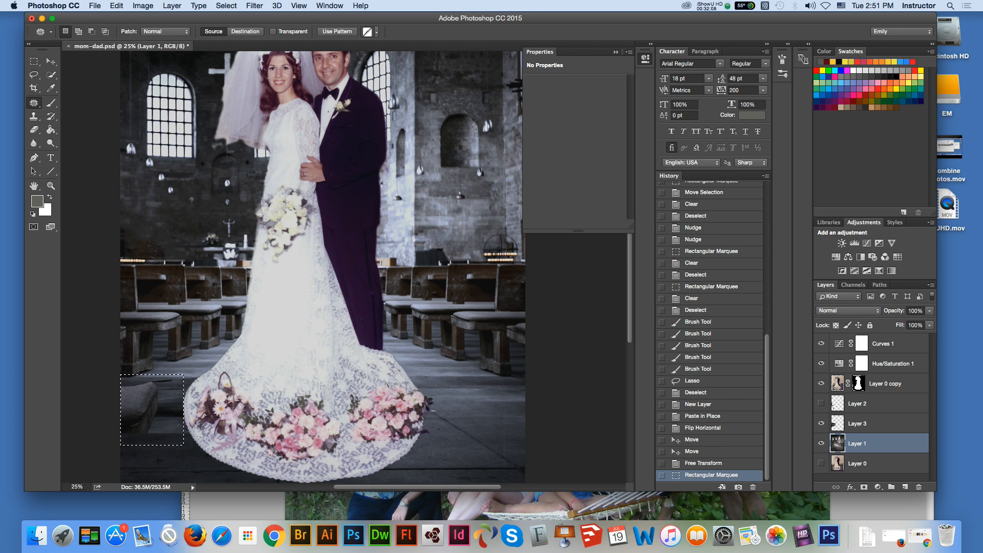
Step: Patch the selected leftover pew on Layer 1 with the floor just below it, and deselect
{"action": "left_click_drag", "start_coordinate": [153, 410], "coordinate": [156, 455]}
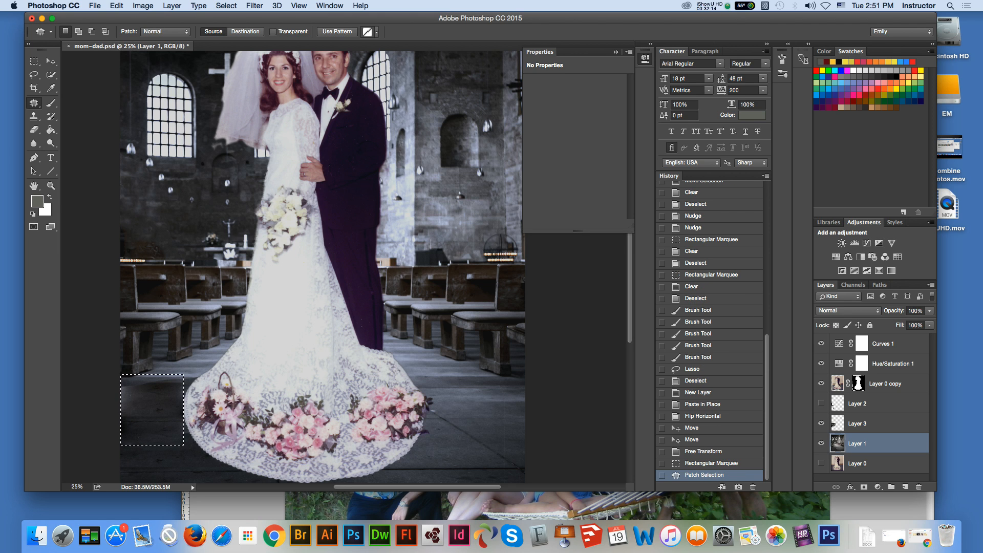
{"action": "key", "text": "m"}
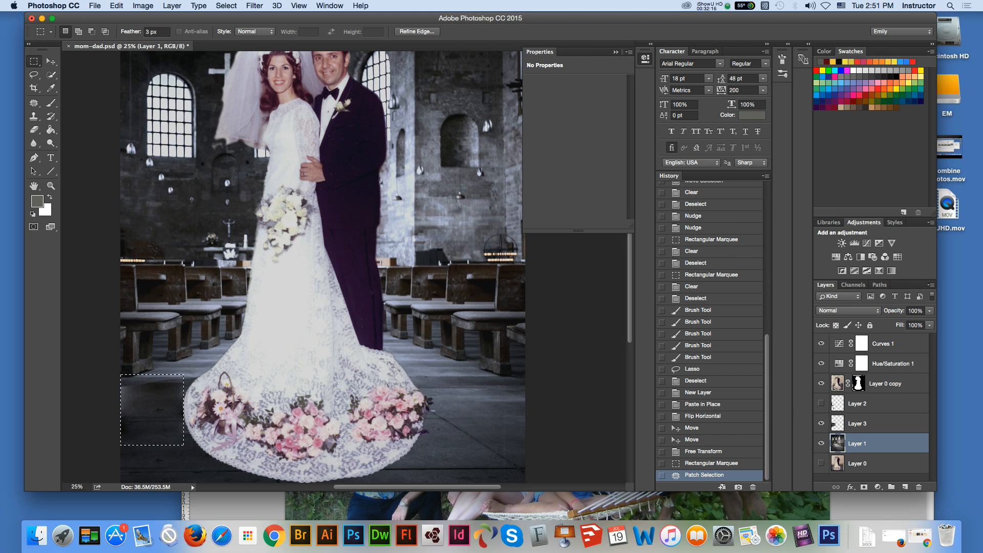
{"action": "key", "text": "super+d"}
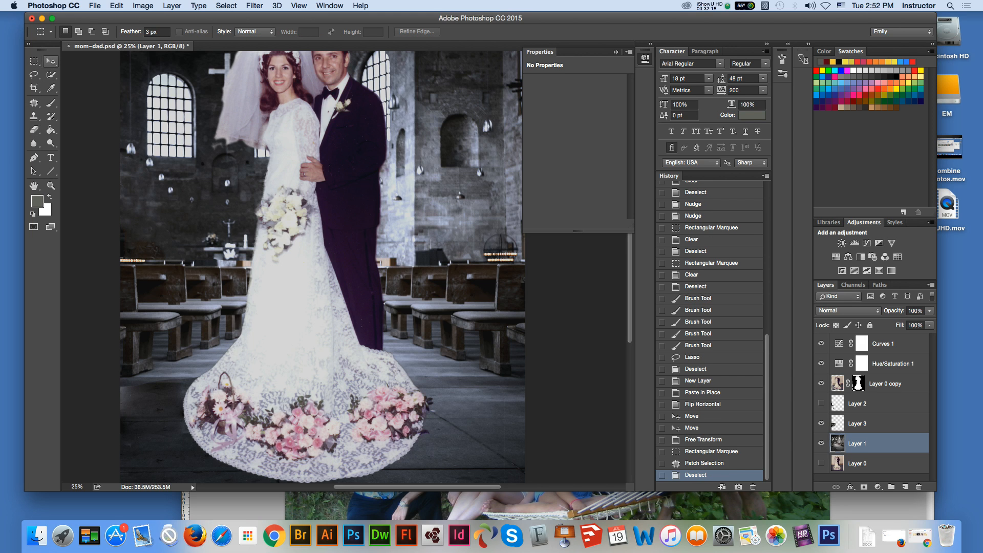
Step: On Layer 3, outline the dark remnant below the mirrored pews with the Lasso, delete it, and deselect
{"action": "left_click", "coordinate": [51, 61]}
{"action": "left_click", "coordinate": [149, 354]}
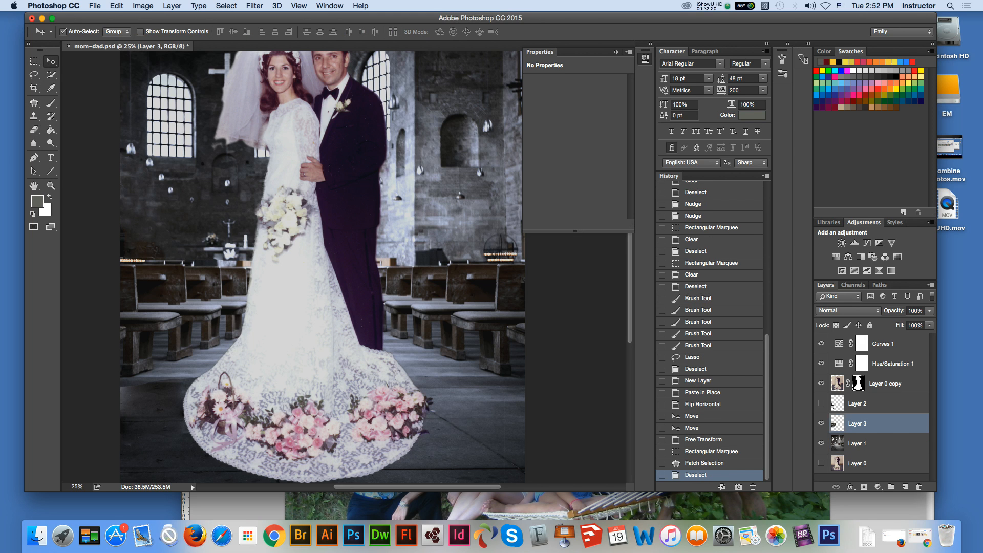
{"action": "key", "text": "l"}
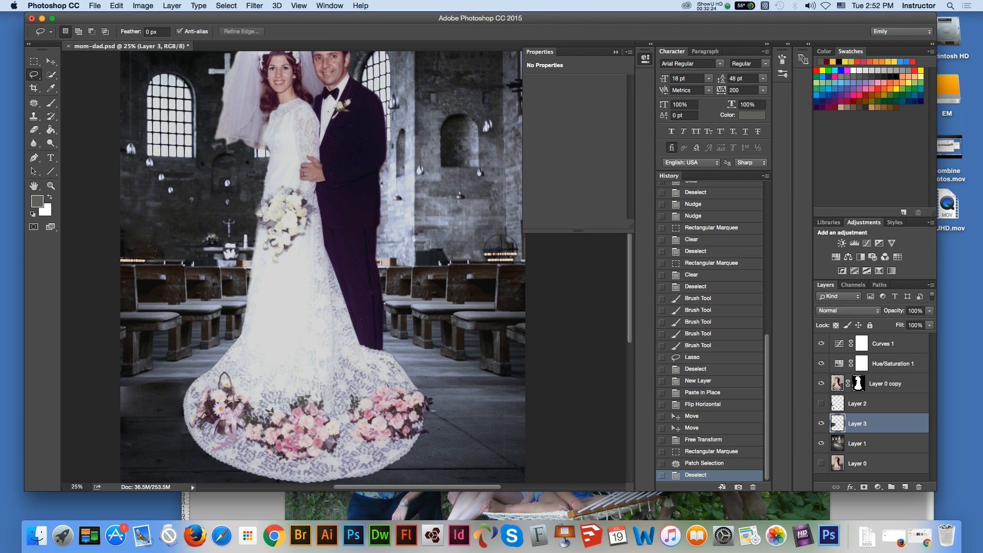
{"action": "mouse_move", "coordinate": [175, 380]}
{"action": "left_mouse_down"}
{"action": "mouse_move", "coordinate": [150, 379]}
{"action": "mouse_move", "coordinate": [164, 393]}
{"action": "mouse_move", "coordinate": [174, 381]}
{"action": "left_mouse_up"}
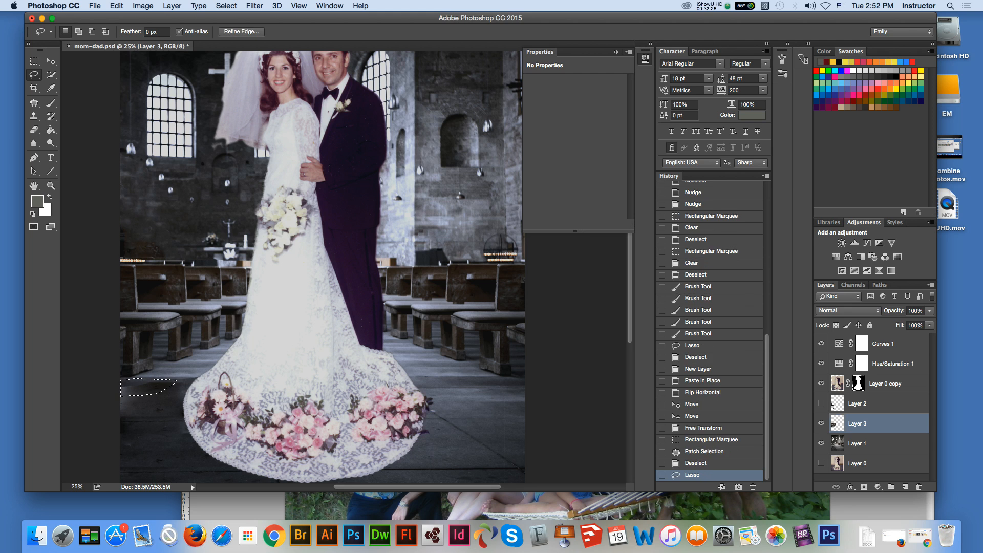
{"action": "key", "text": "Delete"}
{"action": "key", "text": "ctrl+d"}
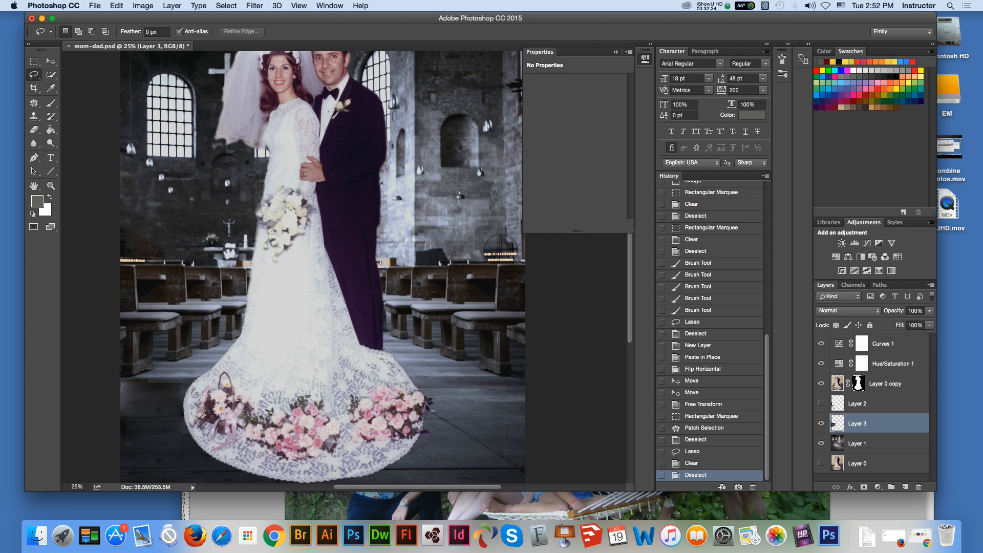
Step: With Layer 3 active, patch the floor area left of the train using floor from the right side of the train, and deselect
{"action": "key", "text": "j"}
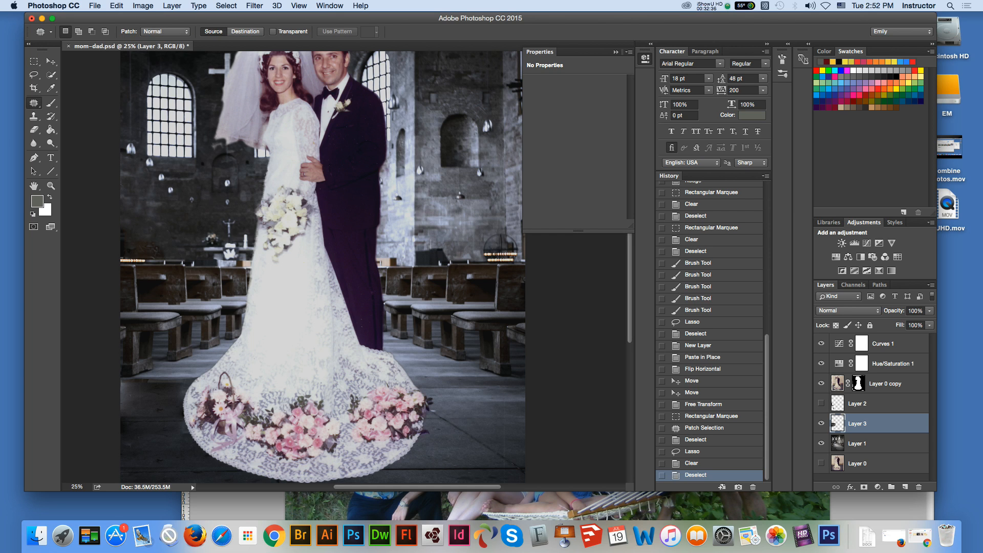
{"action": "left_click_drag", "start_coordinate": [121, 378], "coordinate": [192, 384]}
{"action": "key", "text": "super+d"}
{"action": "mouse_move", "coordinate": [122, 378]}
{"action": "left_mouse_down"}
{"action": "mouse_move", "coordinate": [198, 377]}
{"action": "mouse_move", "coordinate": [225, 409]}
{"action": "mouse_move", "coordinate": [121, 421]}
{"action": "mouse_move", "coordinate": [180, 402]}
{"action": "mouse_move", "coordinate": [473, 401]}
{"action": "left_mouse_up"}
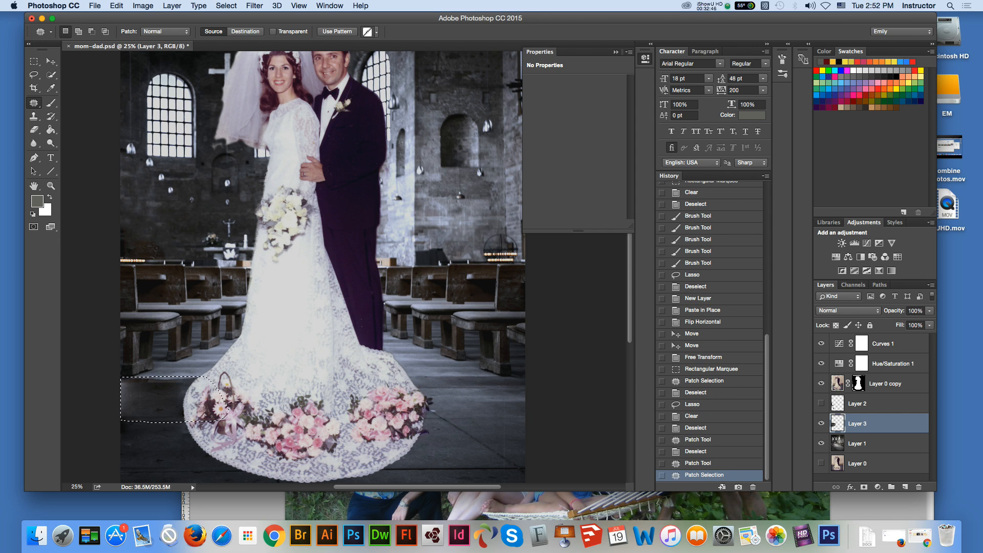
{"action": "left_click_drag", "start_coordinate": [169, 402], "coordinate": [474, 400]}
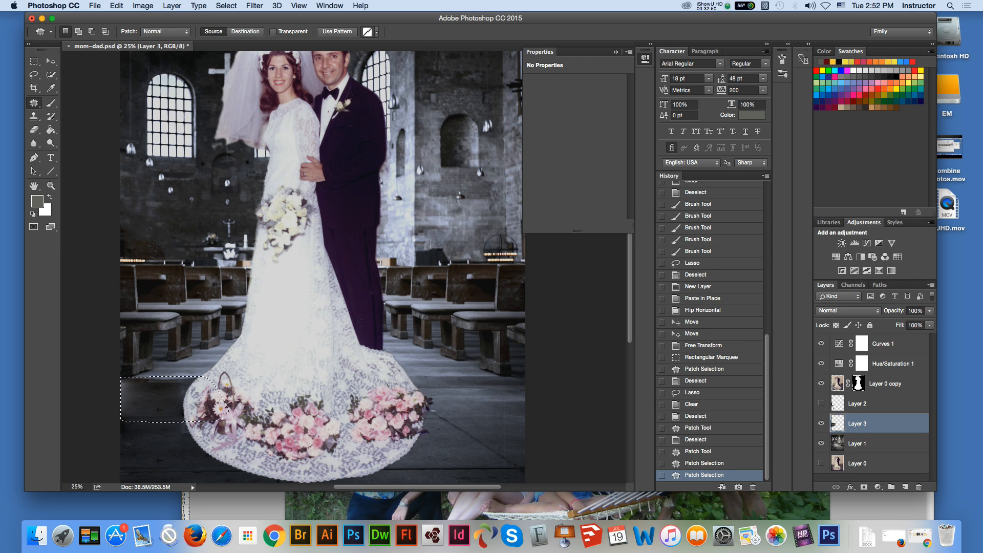
{"action": "key", "text": "m"}
{"action": "key", "text": "ctrl+d"}
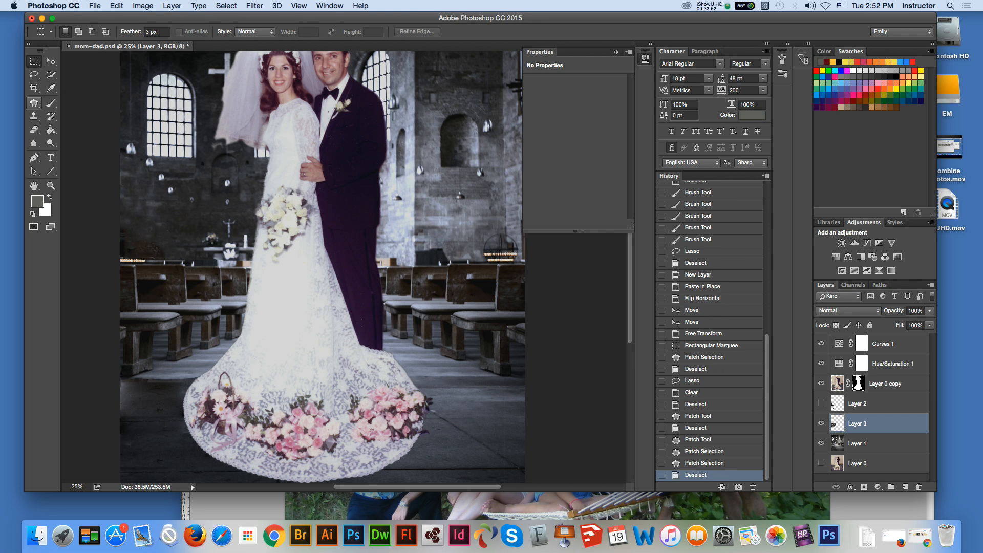
Step: Use Content-Aware Move in Extend mode to copy a floor strip from right of the train to its left on Layer 1, and deselect
{"action": "left_click", "coordinate": [34, 102]}
{"action": "left_click", "coordinate": [95, 130]}
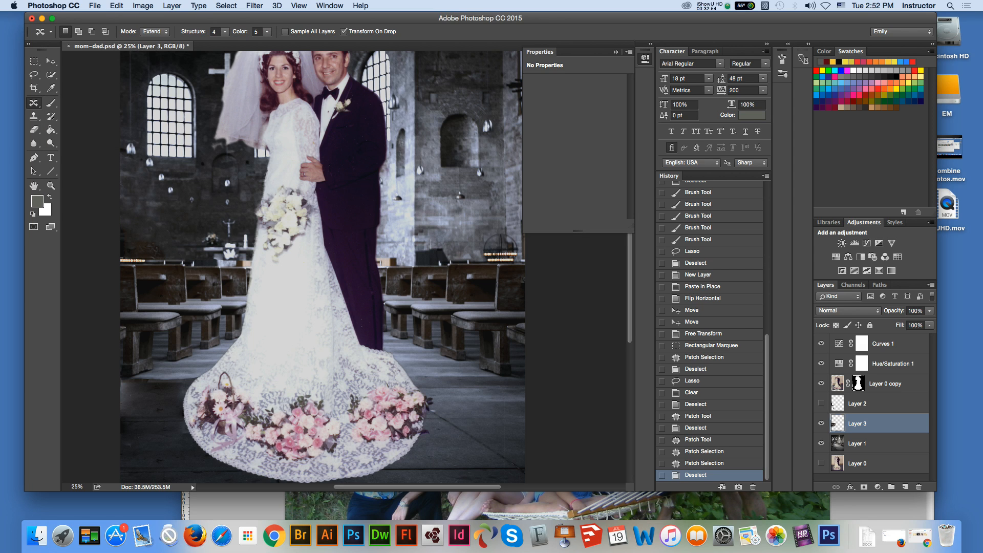
{"action": "mouse_move", "coordinate": [533, 415]}
{"action": "left_mouse_down"}
{"action": "mouse_move", "coordinate": [451, 416]}
{"action": "mouse_move", "coordinate": [431, 397]}
{"action": "mouse_move", "coordinate": [448, 385]}
{"action": "mouse_move", "coordinate": [528, 384]}
{"action": "mouse_move", "coordinate": [532, 414]}
{"action": "left_mouse_up"}
{"action": "left_click", "coordinate": [482, 402]}
{"action": "key", "text": "Return"}
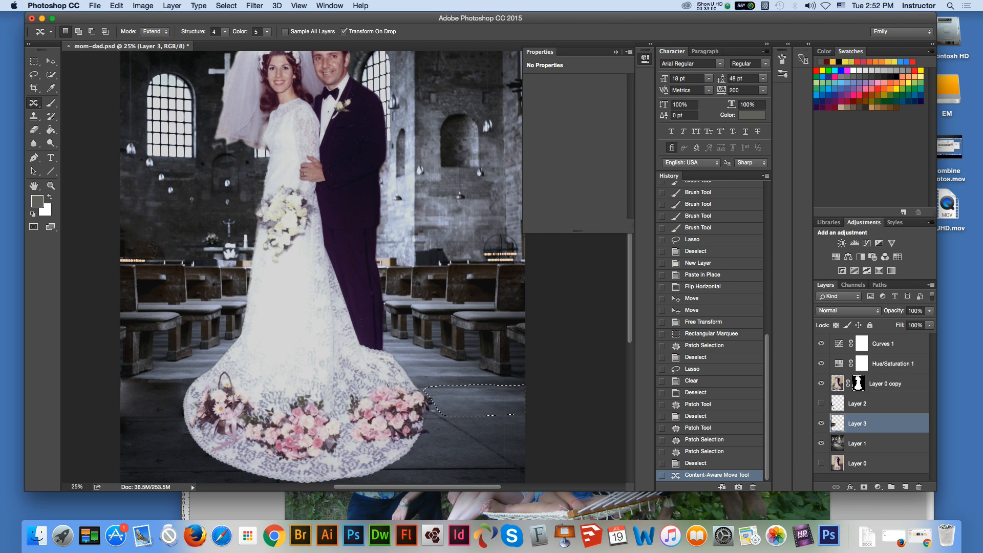
{"action": "left_click", "coordinate": [858, 443]}
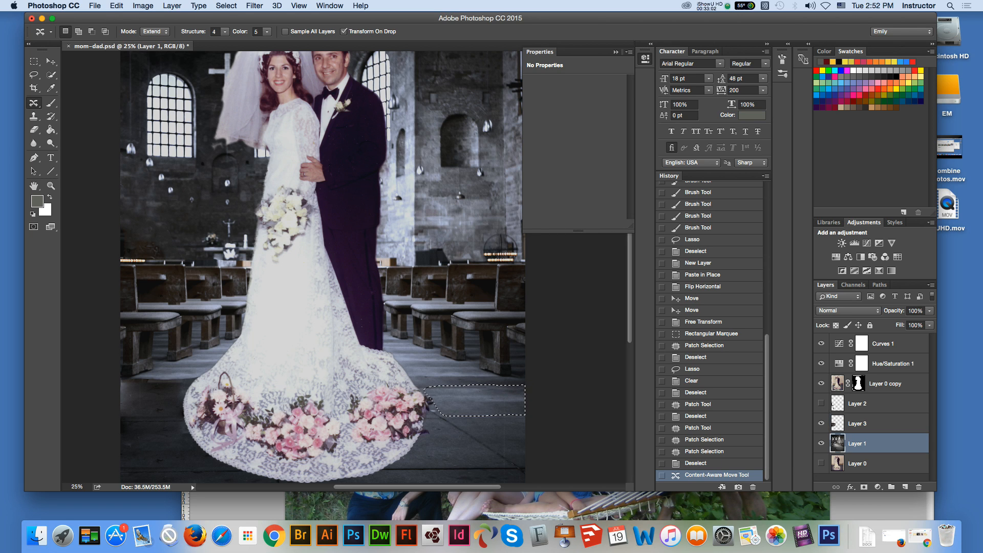
{"action": "left_click_drag", "start_coordinate": [492, 400], "coordinate": [164, 394]}
{"action": "key", "text": "Return"}
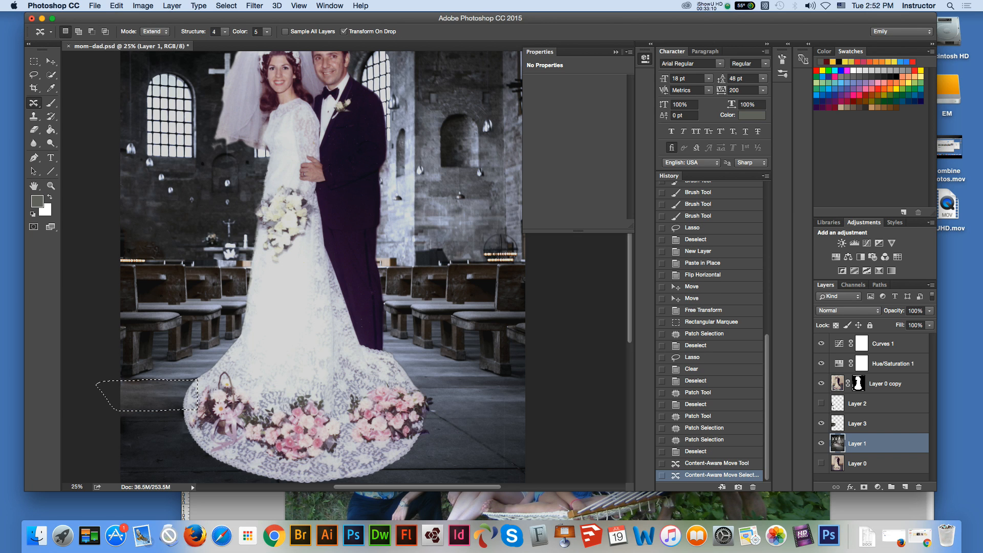
{"action": "key", "text": "m"}
{"action": "key", "text": "super+d"}
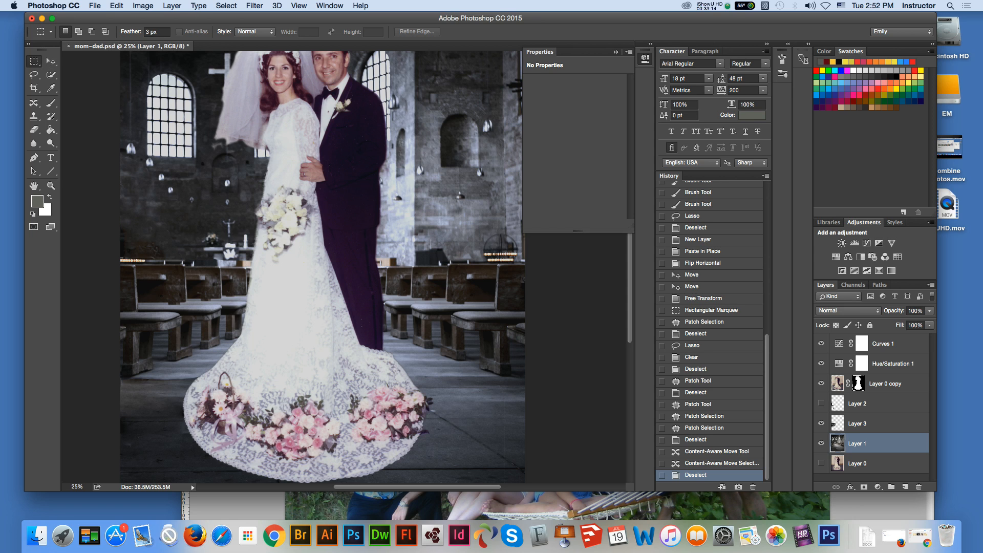
Step: Lasso the uneven floor strip below the mirrored pews on Layer 1, patch it repeatedly with nearby and right-side floor, and deselect
{"action": "left_click", "coordinate": [33, 75]}
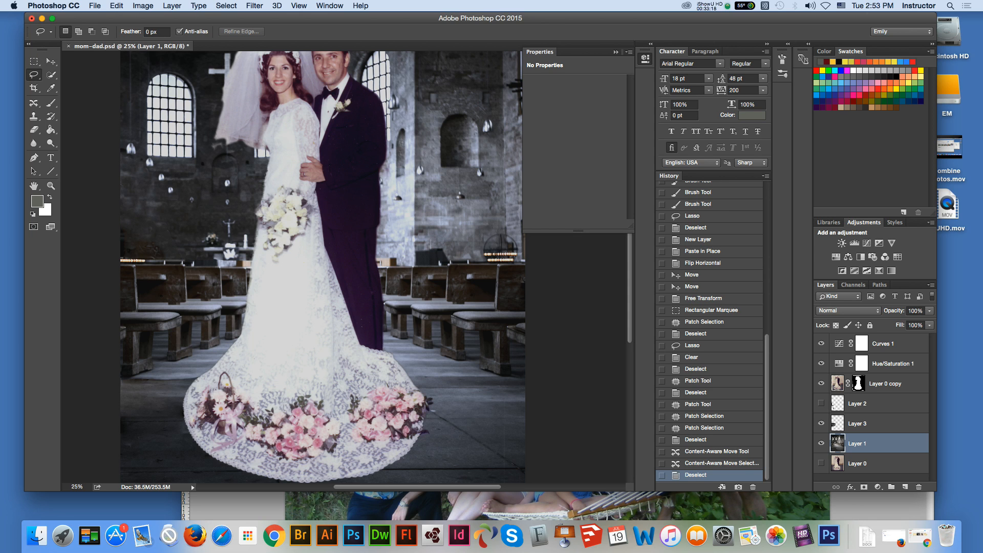
{"action": "mouse_move", "coordinate": [156, 369]}
{"action": "left_mouse_down"}
{"action": "mouse_move", "coordinate": [200, 370]}
{"action": "mouse_move", "coordinate": [157, 388]}
{"action": "mouse_move", "coordinate": [136, 381]}
{"action": "left_mouse_up"}
{"action": "mouse_move", "coordinate": [34, 103]}
{"action": "left_mouse_down"}
{"action": "mouse_move", "coordinate": [62, 101]}
{"action": "mouse_move", "coordinate": [76, 123]}
{"action": "left_mouse_up"}
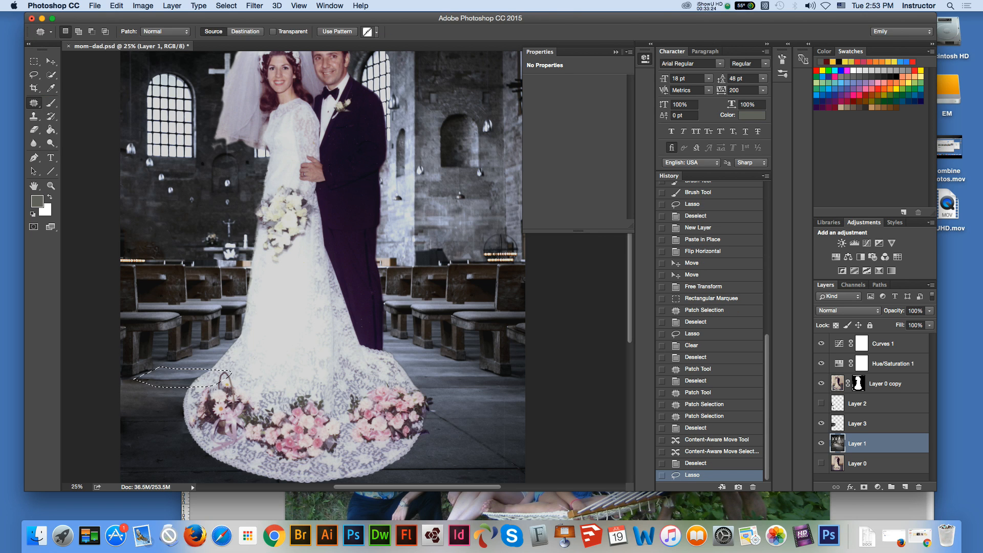
{"action": "left_click_drag", "start_coordinate": [182, 378], "coordinate": [135, 380]}
{"action": "left_click_drag", "start_coordinate": [179, 378], "coordinate": [473, 389]}
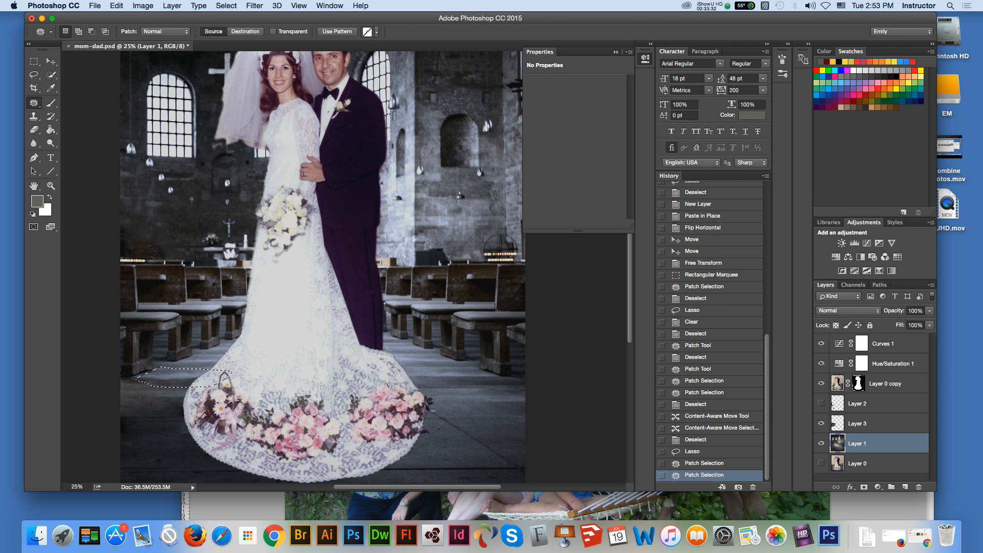
{"action": "left_click_drag", "start_coordinate": [180, 379], "coordinate": [158, 398]}
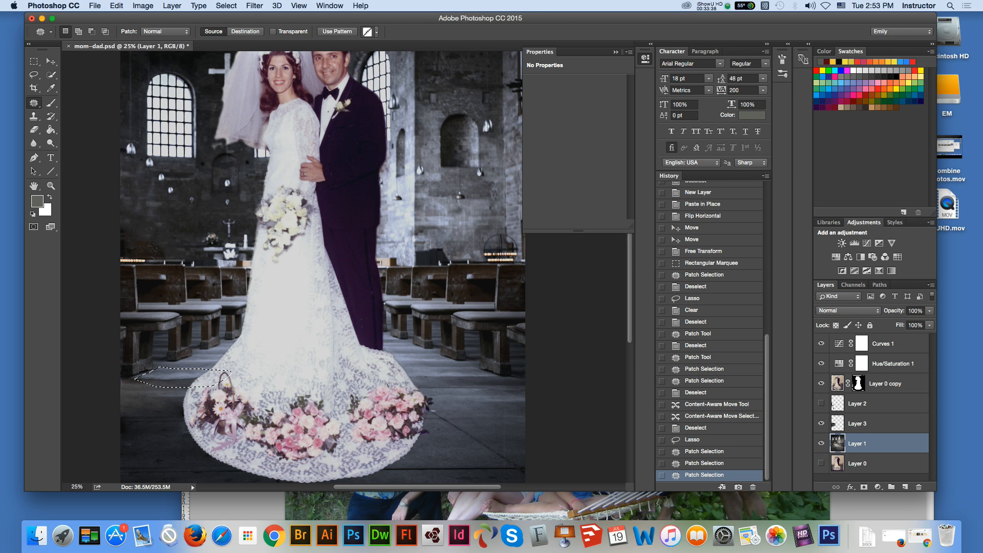
{"action": "key", "text": "m"}
{"action": "key", "text": "super+d"}
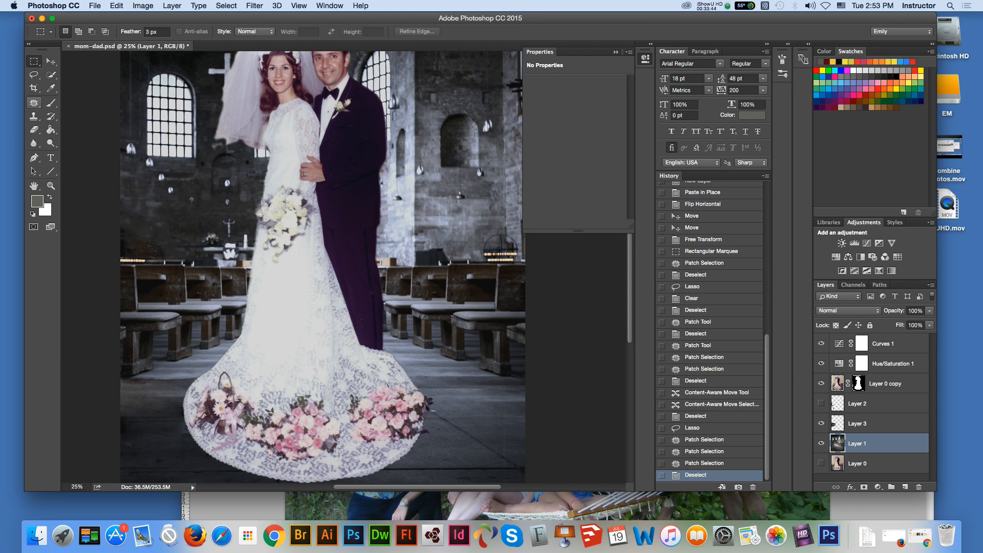
Step: Deselect all layers and check the document's canvas dimensions without changing them
{"action": "left_click", "coordinate": [33, 102]}
{"action": "left_click", "coordinate": [51, 61]}
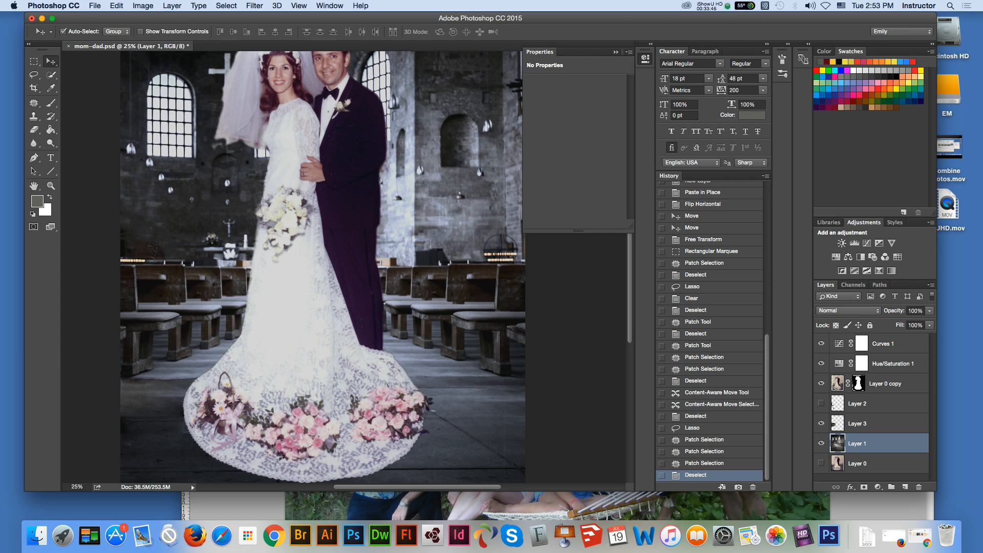
{"action": "key", "text": "alt+super+a"}
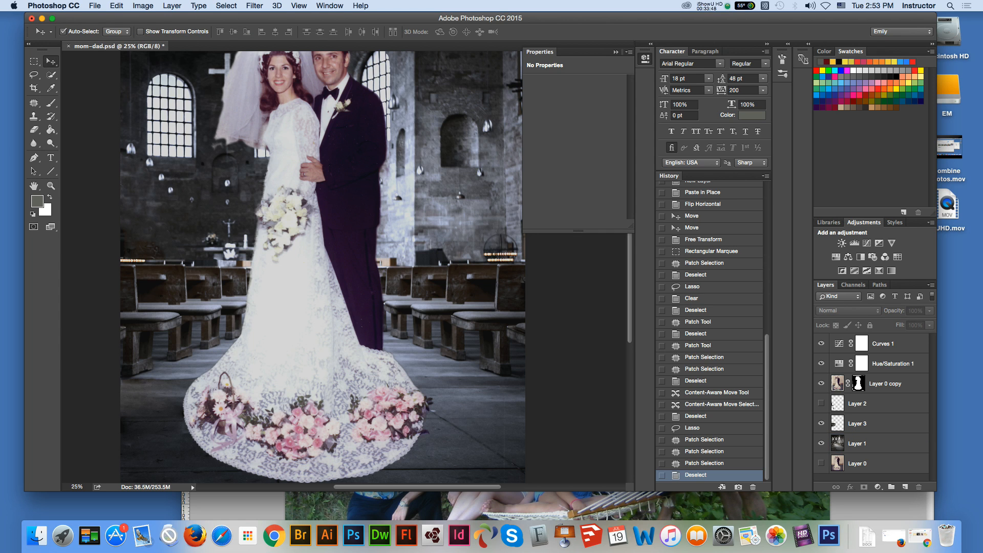
{"action": "key", "text": "super+minus"}
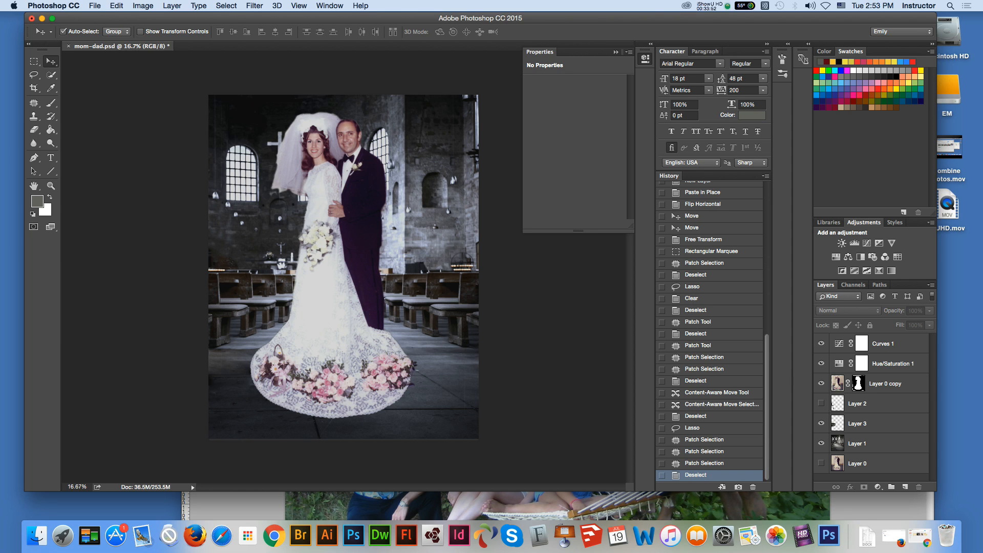
{"action": "left_click", "coordinate": [143, 6]}
{"action": "mouse_move", "coordinate": [174, 104]}
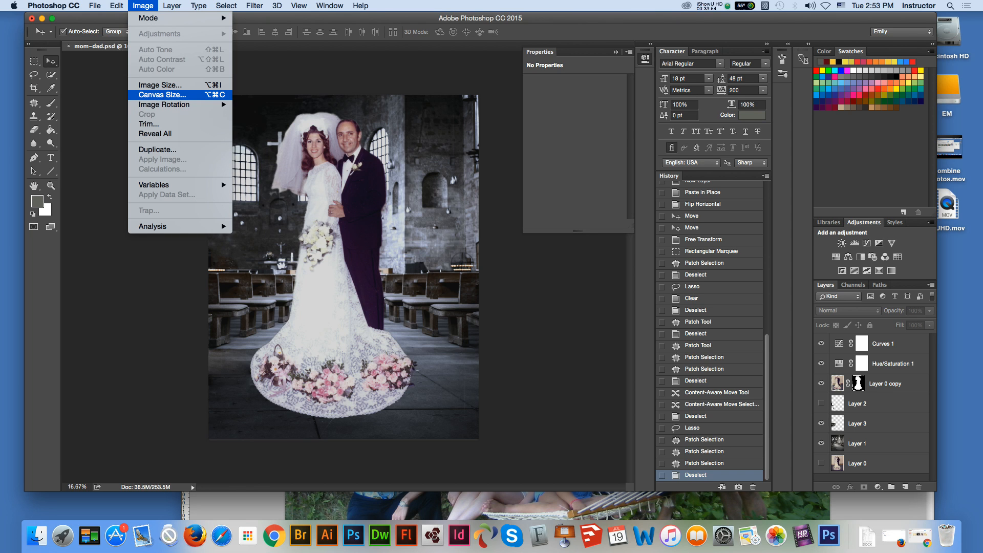
{"action": "left_click", "coordinate": [163, 95]}
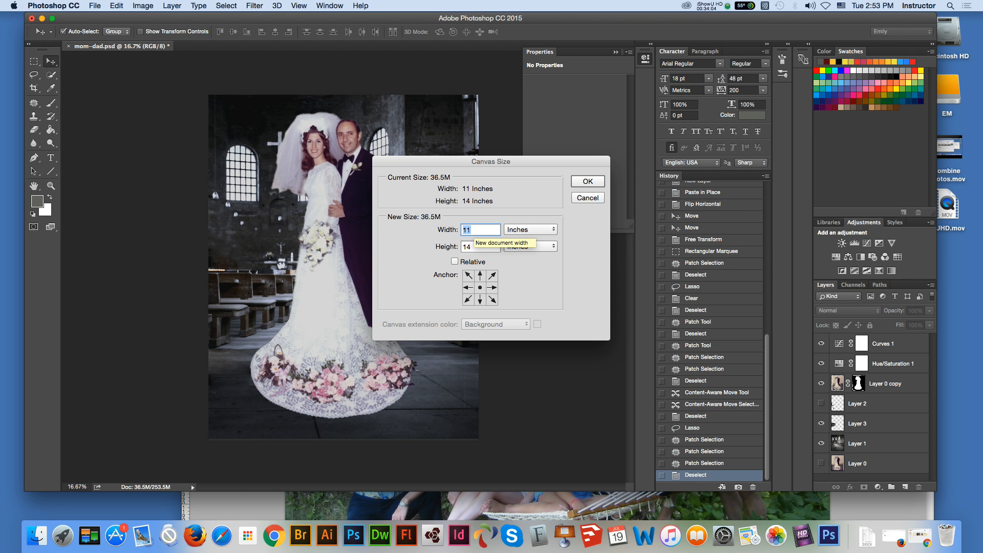
{"action": "key", "text": "Escape"}
{"action": "key", "text": "c"}
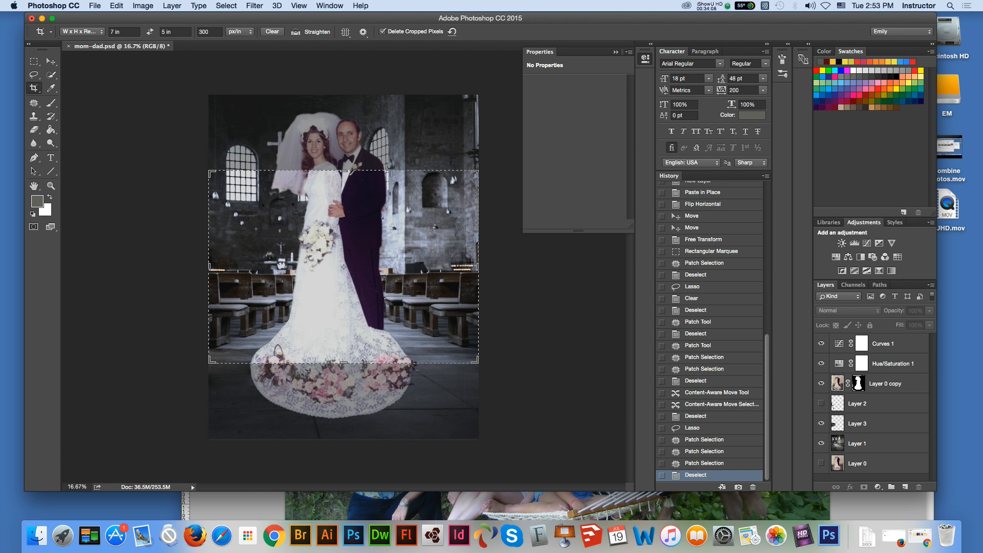
{"action": "double_click", "coordinate": [116, 31]}
{"action": "left_click_drag", "start_coordinate": [210, 172], "coordinate": [232, 110]}
{"action": "key", "text": "x"}
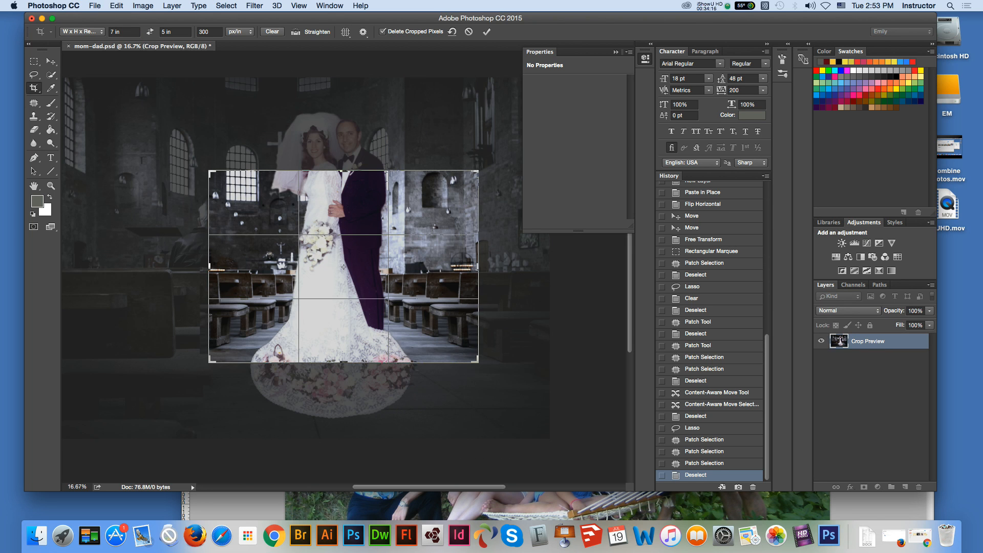
{"action": "left_click", "coordinate": [454, 182]}
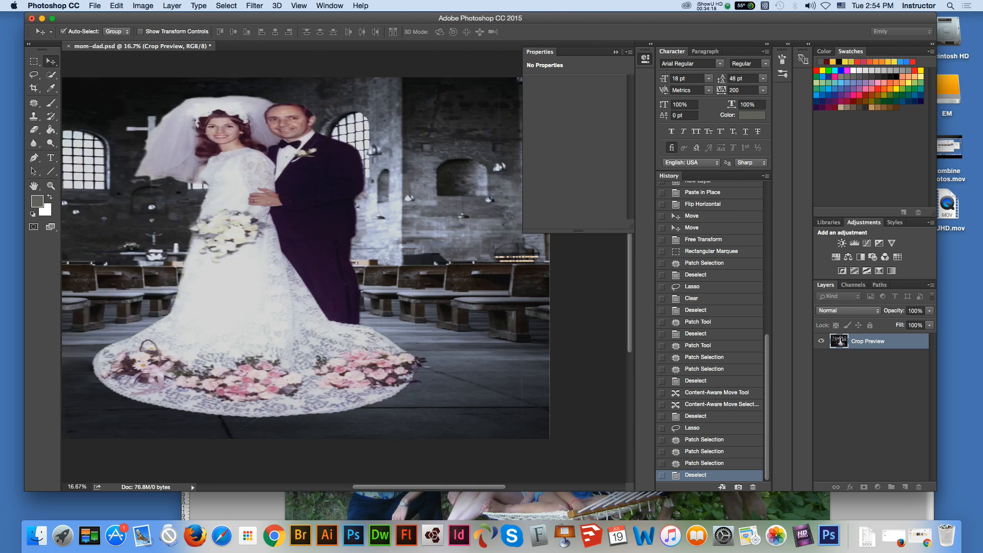
Step: Switch the Crop tool from a fixed size and resolution to a ratio of 11 by 14
{"action": "left_click", "coordinate": [33, 87]}
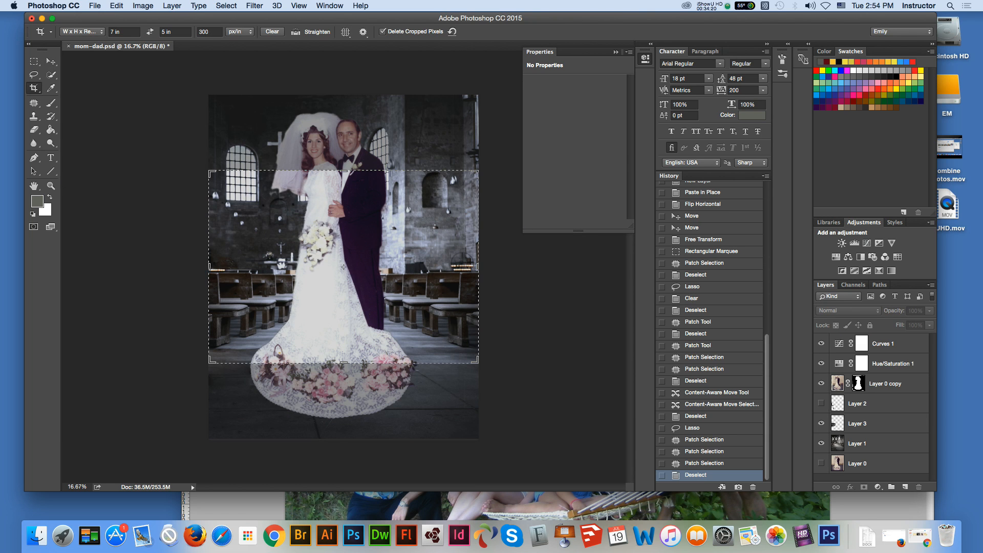
{"action": "left_click", "coordinate": [82, 31]}
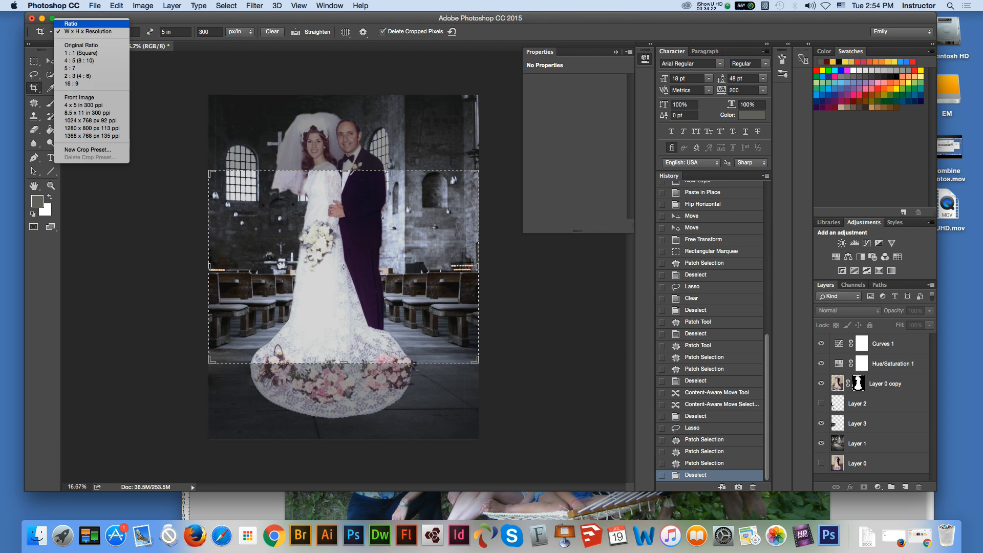
{"action": "left_click", "coordinate": [77, 22]}
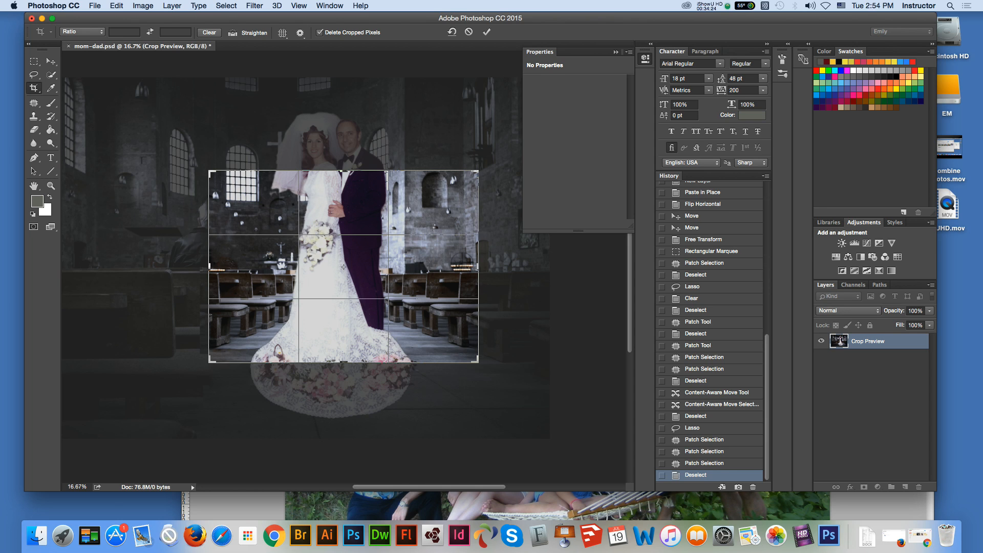
{"action": "left_click", "coordinate": [123, 32]}
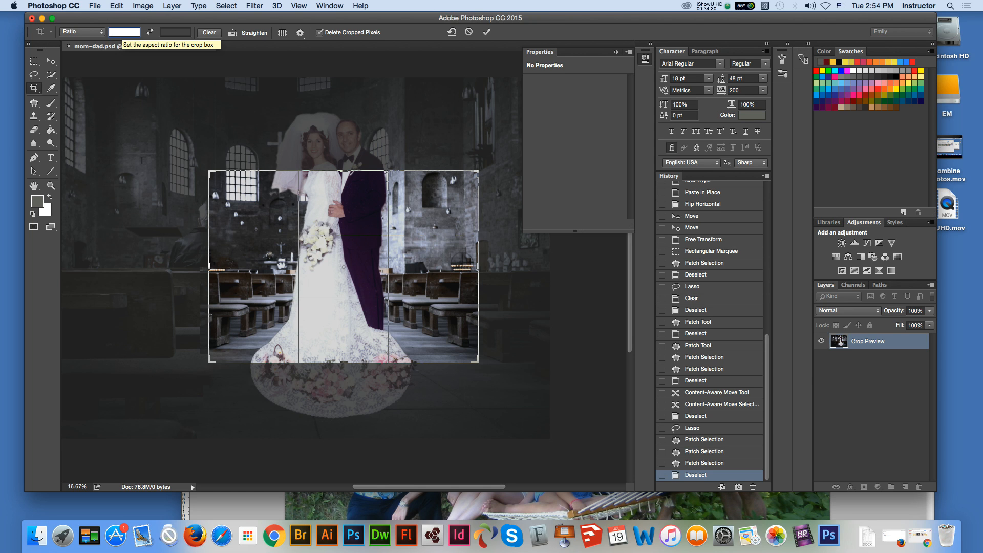
{"action": "left_click", "coordinate": [170, 32]}
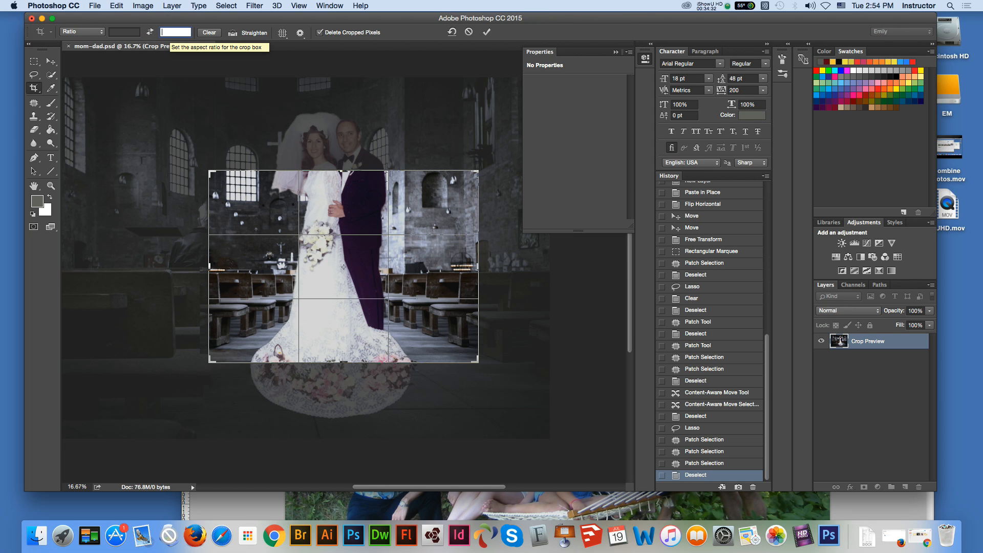
{"action": "type", "text": "14"}
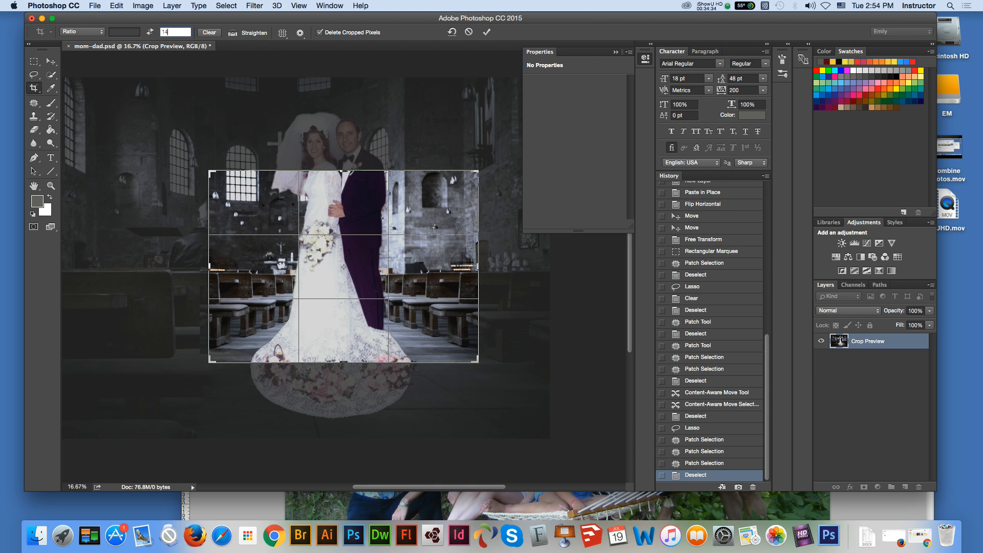
{"action": "left_click", "coordinate": [114, 32]}
{"action": "type", "text": "11"}
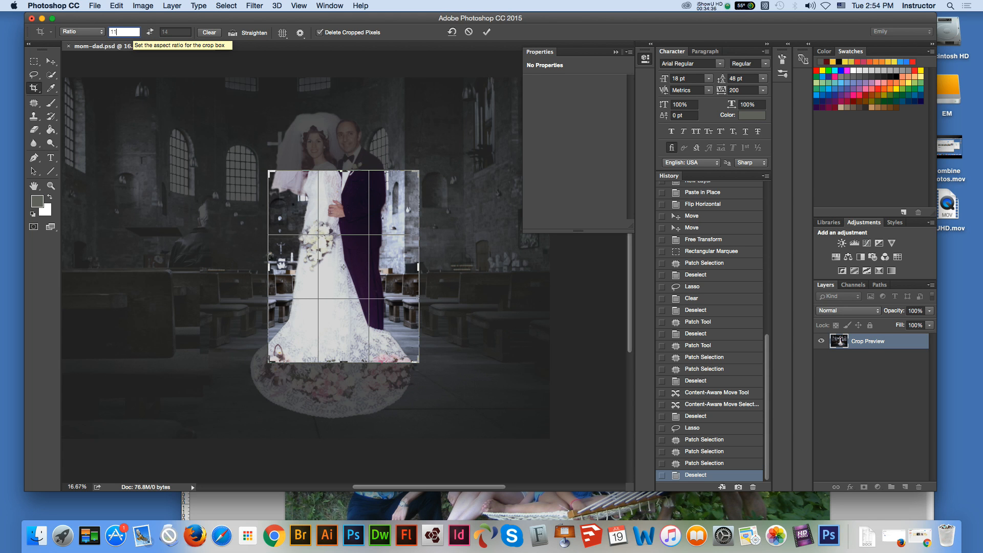
Step: Enlarge the crop frame to nearly the full image height, shift the picture so the couple sits centred, and apply the crop
{"action": "left_click_drag", "start_coordinate": [269, 171], "coordinate": [255, 121]}
{"action": "left_click_drag", "start_coordinate": [445, 399], "coordinate": [475, 432]}
{"action": "left_click_drag", "start_coordinate": [442, 339], "coordinate": [424, 329]}
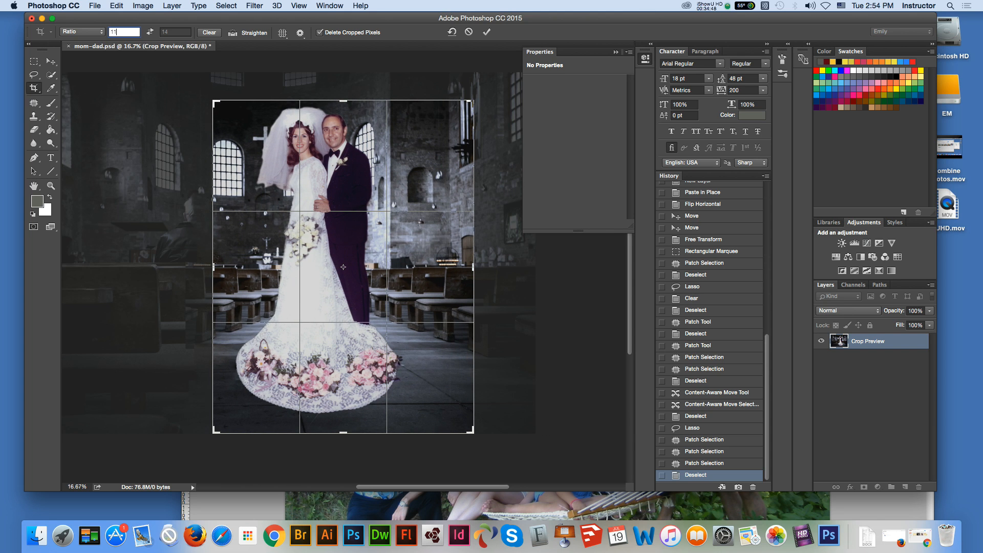
{"action": "left_click_drag", "start_coordinate": [472, 103], "coordinate": [473, 98]}
{"action": "left_click_drag", "start_coordinate": [437, 162], "coordinate": [453, 176]}
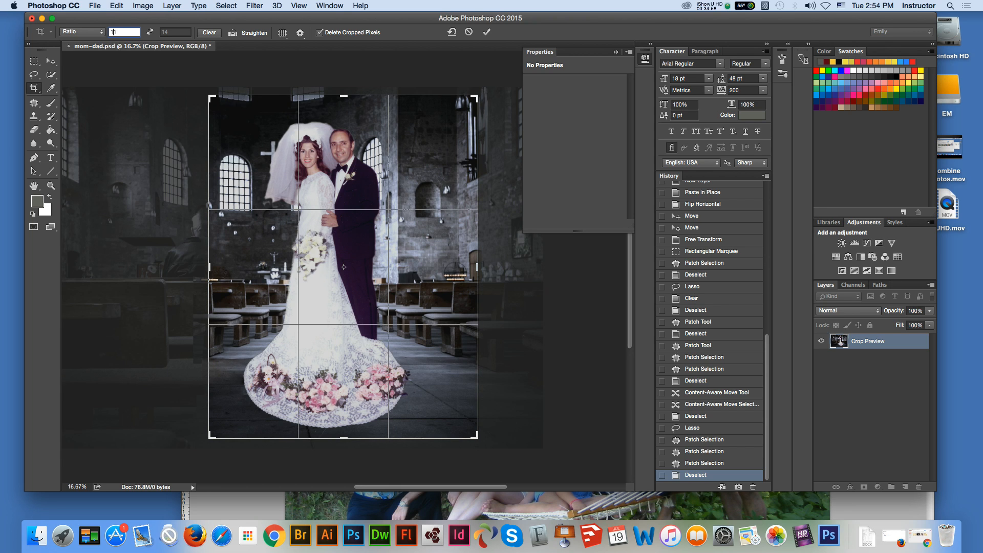
{"action": "mouse_move", "coordinate": [417, 268]}
{"action": "left_mouse_down"}
{"action": "mouse_move", "coordinate": [409, 268]}
{"action": "mouse_move", "coordinate": [431, 268]}
{"action": "left_mouse_up"}
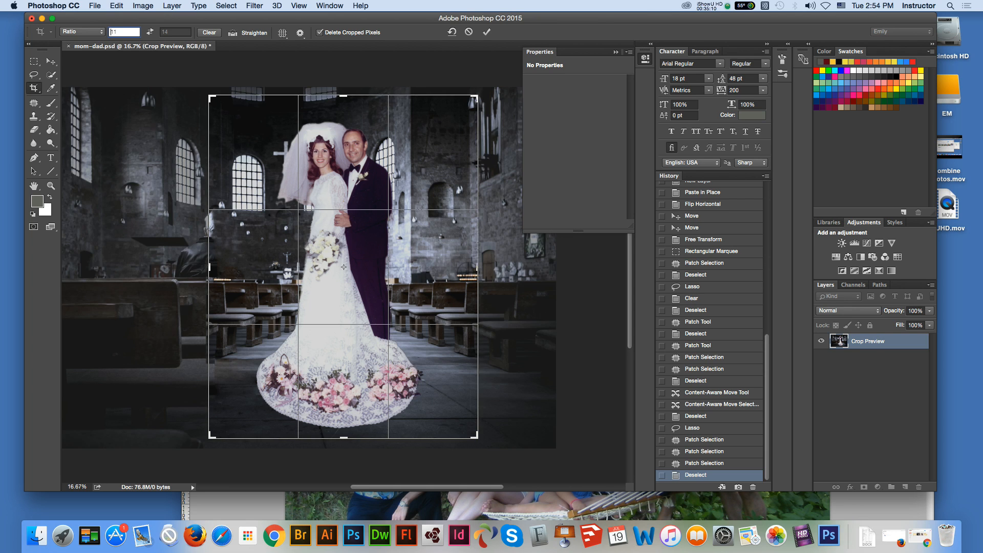
{"action": "left_click_drag", "start_coordinate": [478, 438], "coordinate": [479, 439]}
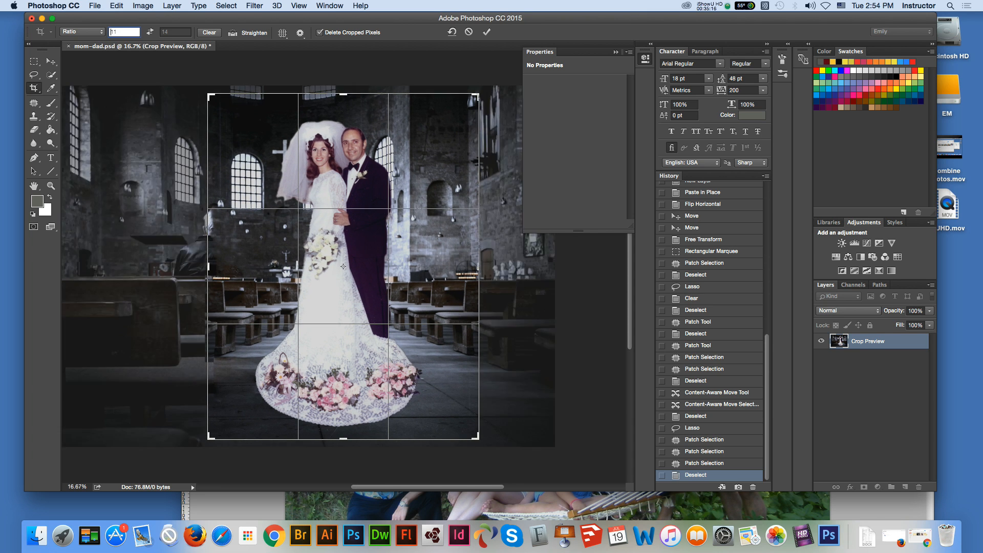
{"action": "key", "text": "Return"}
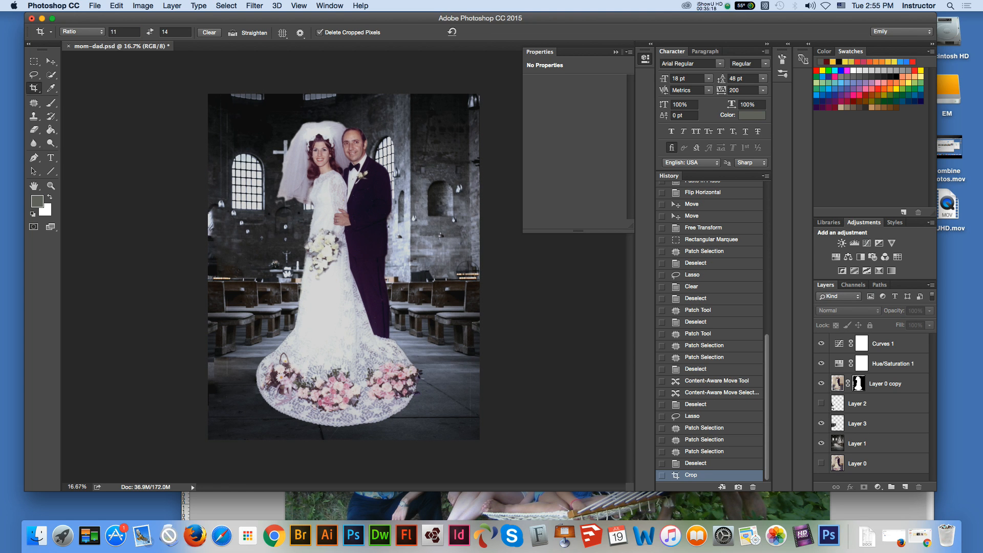
Step: On Layer 1, patch the narrow wall strip along the image's left edge with wall texture from its right, and deselect
{"action": "key", "text": "z"}
{"action": "left_click", "coordinate": [325, 301]}
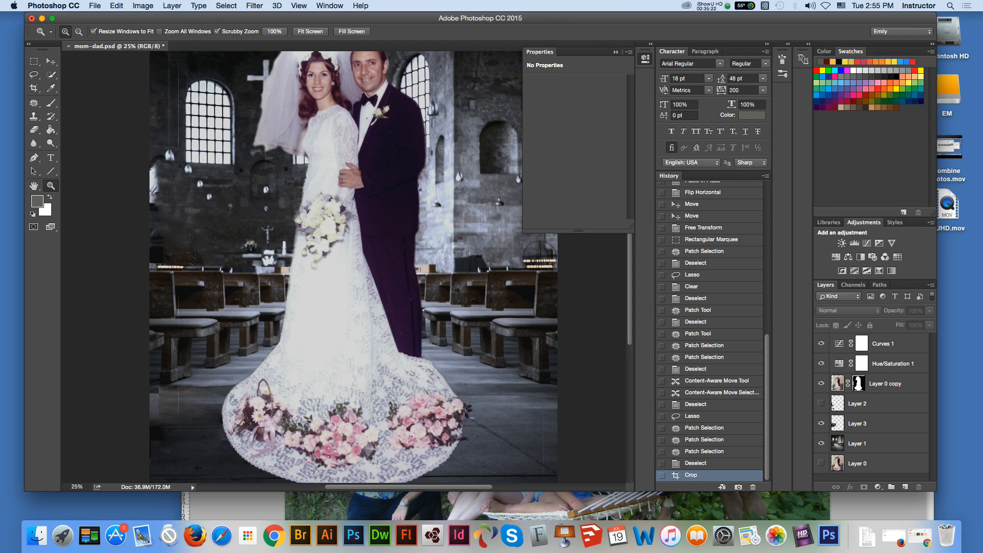
{"action": "left_click", "coordinate": [33, 89]}
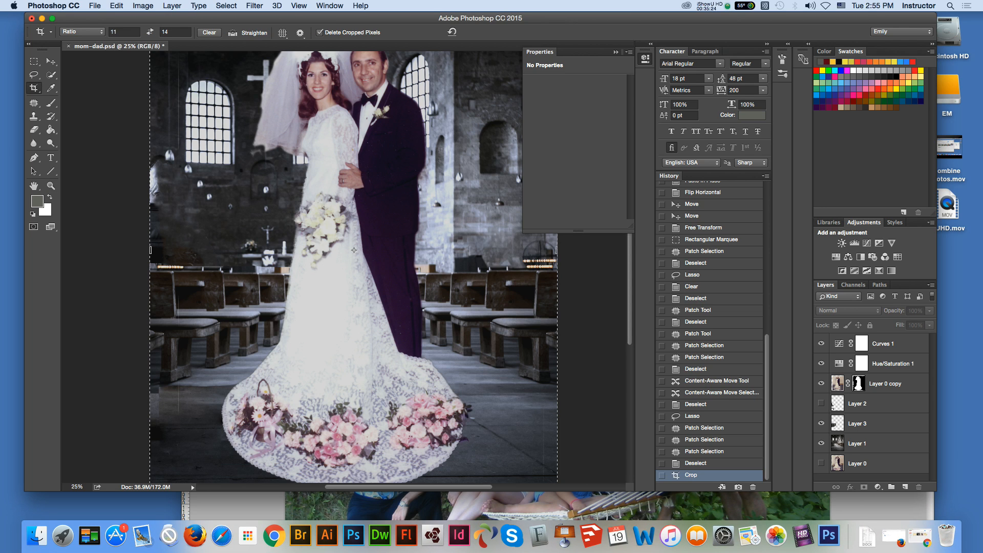
{"action": "left_click", "coordinate": [51, 61]}
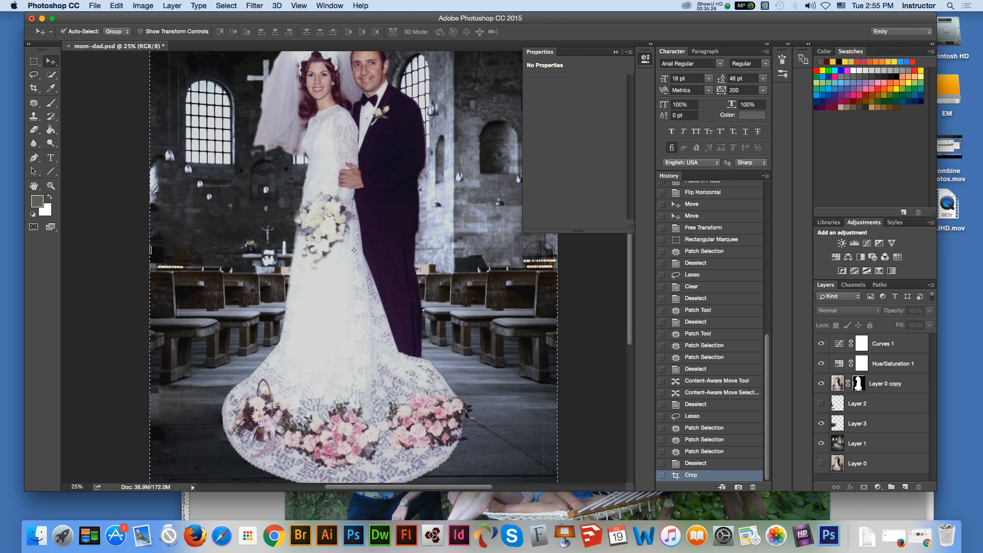
{"action": "left_click", "coordinate": [871, 443]}
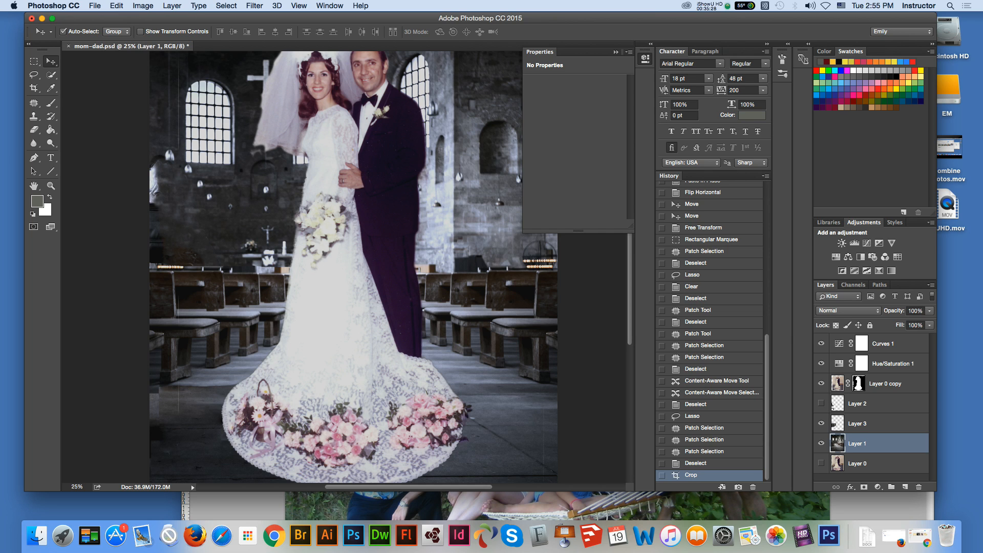
{"action": "key", "text": "j"}
{"action": "mouse_move", "coordinate": [156, 157]}
{"action": "left_mouse_down"}
{"action": "mouse_move", "coordinate": [171, 248]}
{"action": "mouse_move", "coordinate": [150, 152]}
{"action": "left_mouse_up"}
{"action": "left_click_drag", "start_coordinate": [158, 218], "coordinate": [182, 217]}
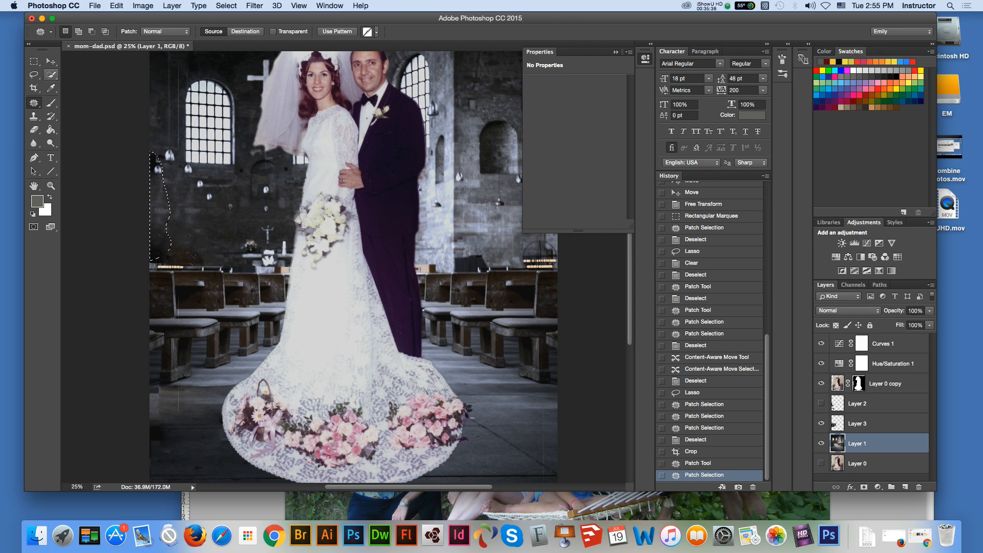
{"action": "key", "text": "m"}
{"action": "key", "text": "super+d"}
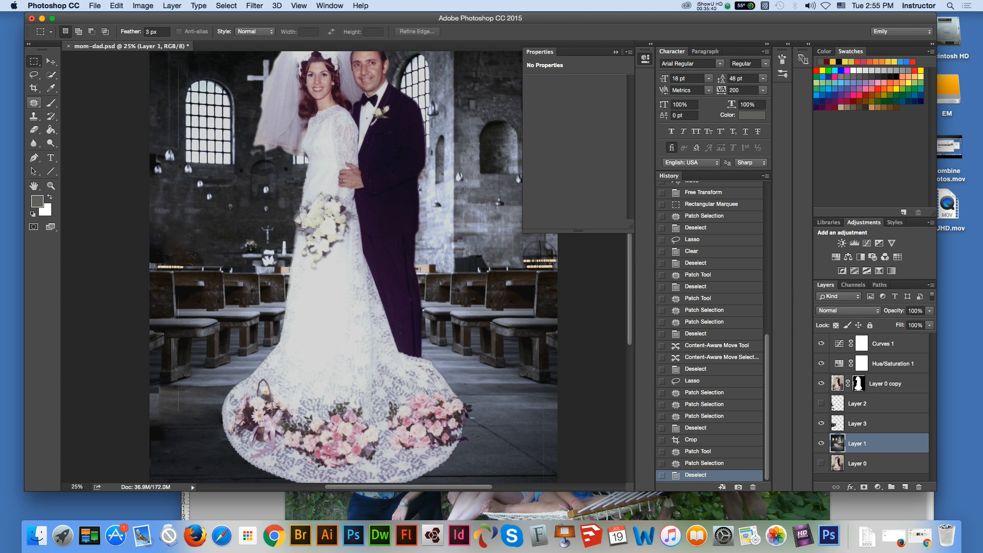
Step: Patch the wall spot just above the left-hand candles with wall texture from higher up, and deselect
{"action": "left_click", "coordinate": [35, 103]}
{"action": "mouse_move", "coordinate": [165, 262]}
{"action": "left_mouse_down"}
{"action": "mouse_move", "coordinate": [193, 263]}
{"action": "mouse_move", "coordinate": [216, 235]}
{"action": "mouse_move", "coordinate": [162, 247]}
{"action": "mouse_move", "coordinate": [192, 208]}
{"action": "left_mouse_up"}
{"action": "left_click", "coordinate": [35, 61]}
{"action": "key", "text": "super+d"}
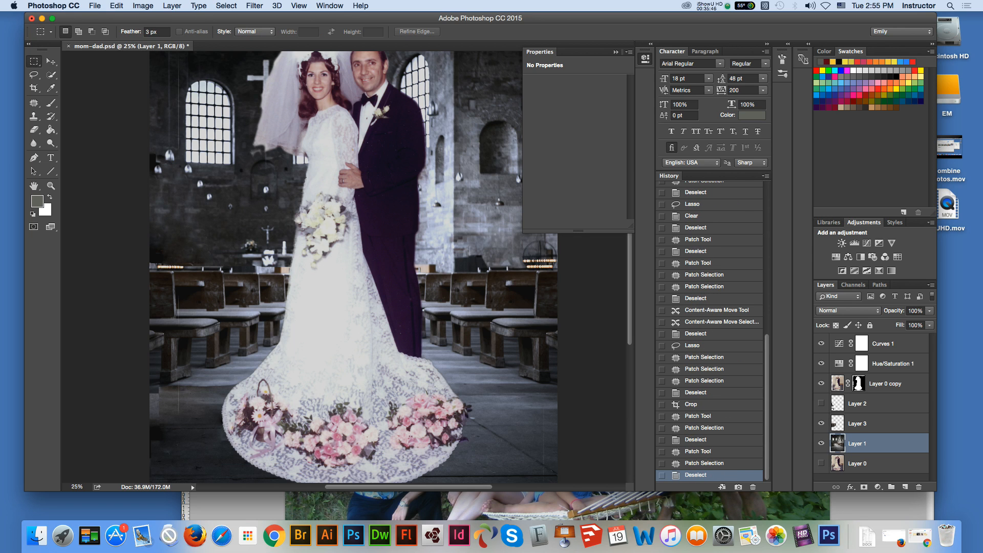
Step: With Layer 0 copy active, try to patch the uneven floor area at the image's left edge beside the train
{"action": "left_click", "coordinate": [51, 62]}
{"action": "left_click", "coordinate": [338, 287]}
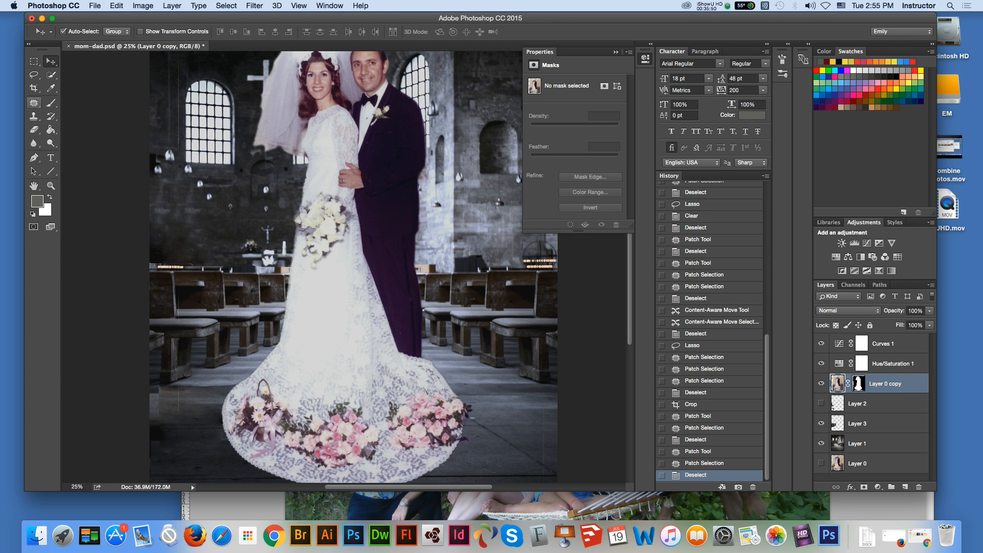
{"action": "left_click", "coordinate": [34, 102]}
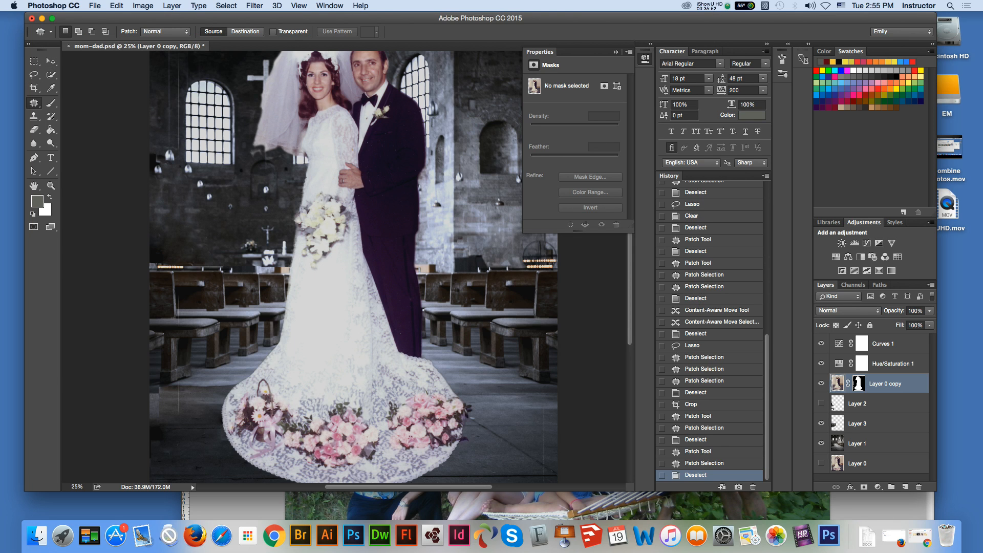
{"action": "mouse_move", "coordinate": [153, 391]}
{"action": "left_mouse_down"}
{"action": "mouse_move", "coordinate": [179, 397]}
{"action": "mouse_move", "coordinate": [154, 437]}
{"action": "mouse_move", "coordinate": [149, 404]}
{"action": "mouse_move", "coordinate": [167, 412]}
{"action": "left_mouse_up"}
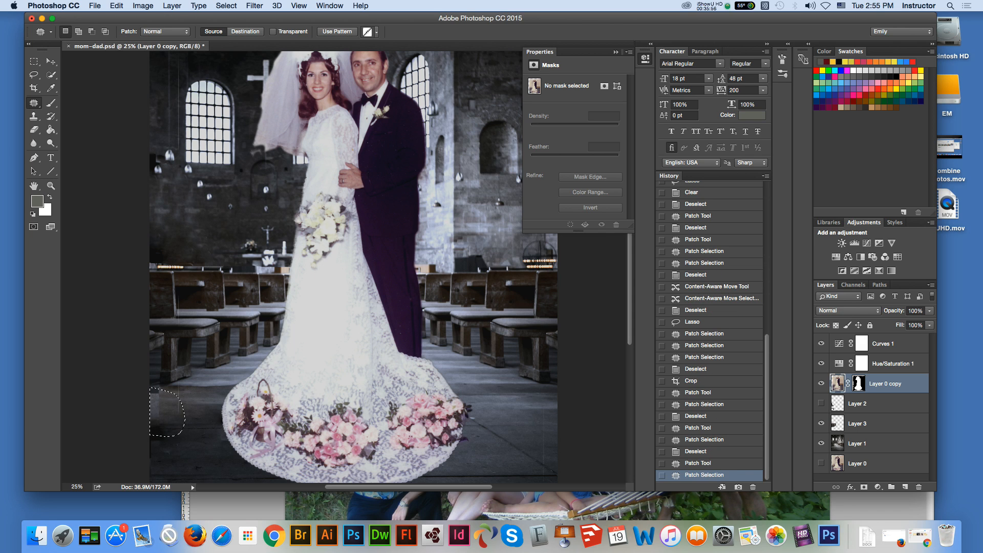
Step: Toggle Layer 3's visibility to compare the floor, patch the outlined floor area left of the train on Layer 1, and deselect
{"action": "left_click", "coordinate": [865, 424]}
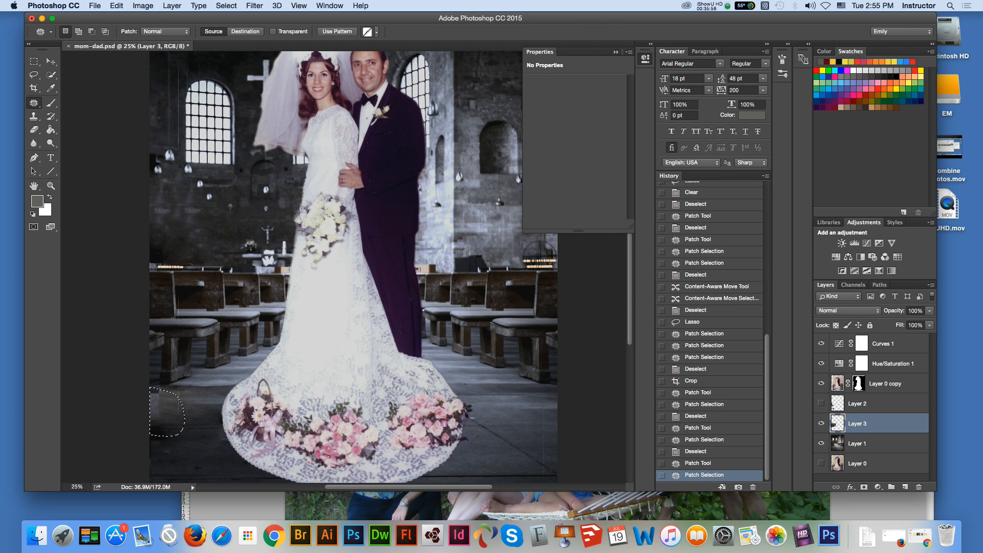
{"action": "left_click", "coordinate": [821, 423]}
{"action": "left_click", "coordinate": [821, 424]}
{"action": "left_click", "coordinate": [821, 424]}
{"action": "left_click", "coordinate": [821, 423]}
{"action": "left_click", "coordinate": [858, 444]}
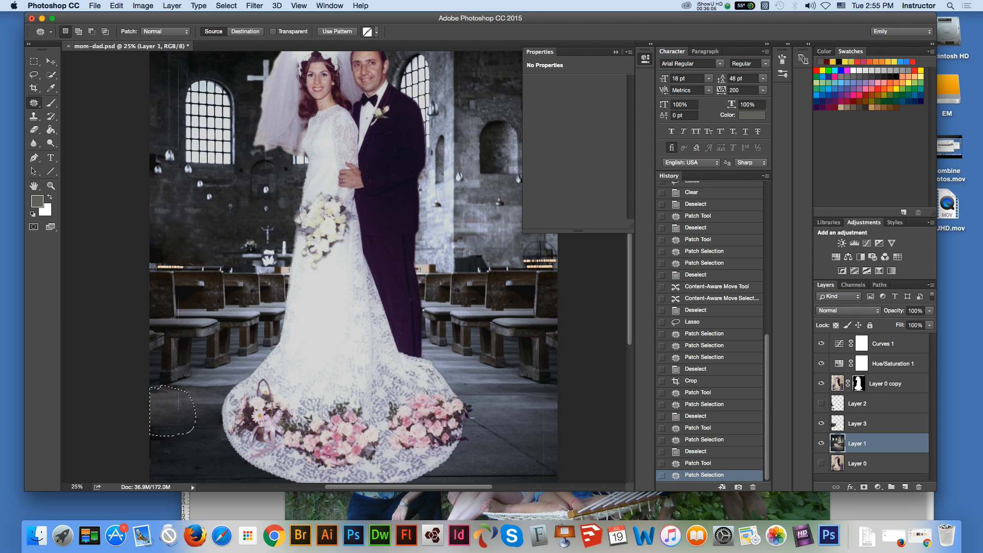
{"action": "left_click_drag", "start_coordinate": [174, 413], "coordinate": [165, 412]}
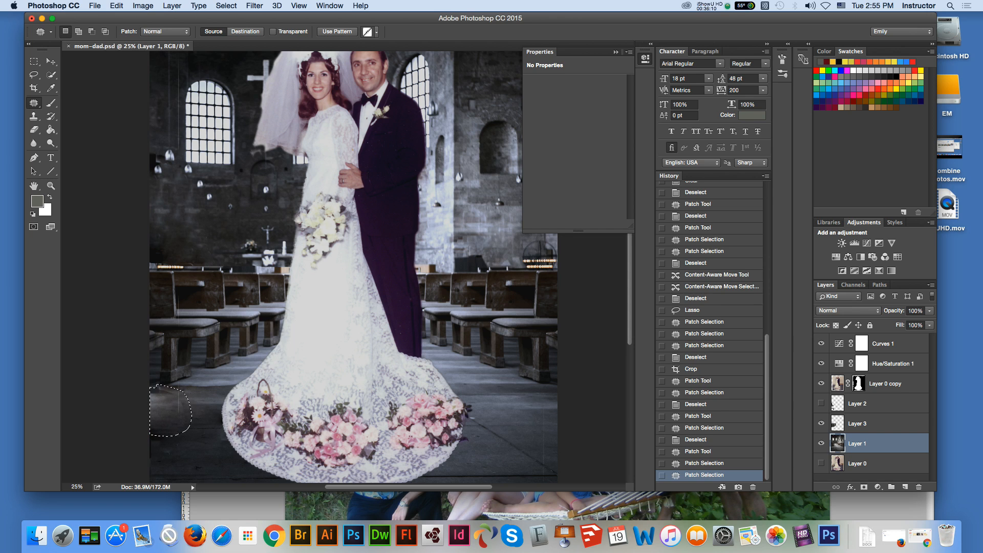
{"action": "key", "text": "m"}
{"action": "key", "text": "ctrl+d"}
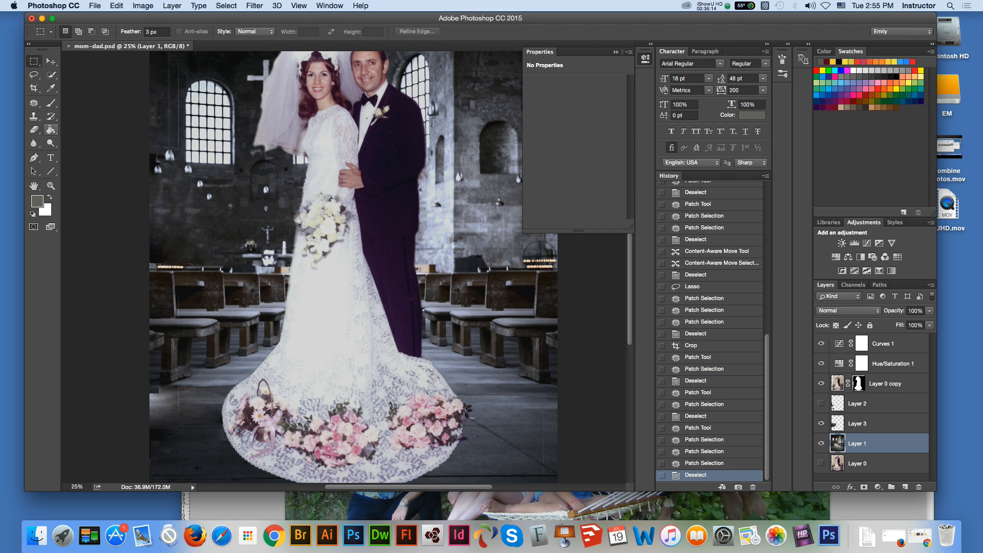
Step: Clone neighbouring floor texture over the uneven spot at the image's left edge on Layer 1
{"action": "left_click", "coordinate": [34, 116]}
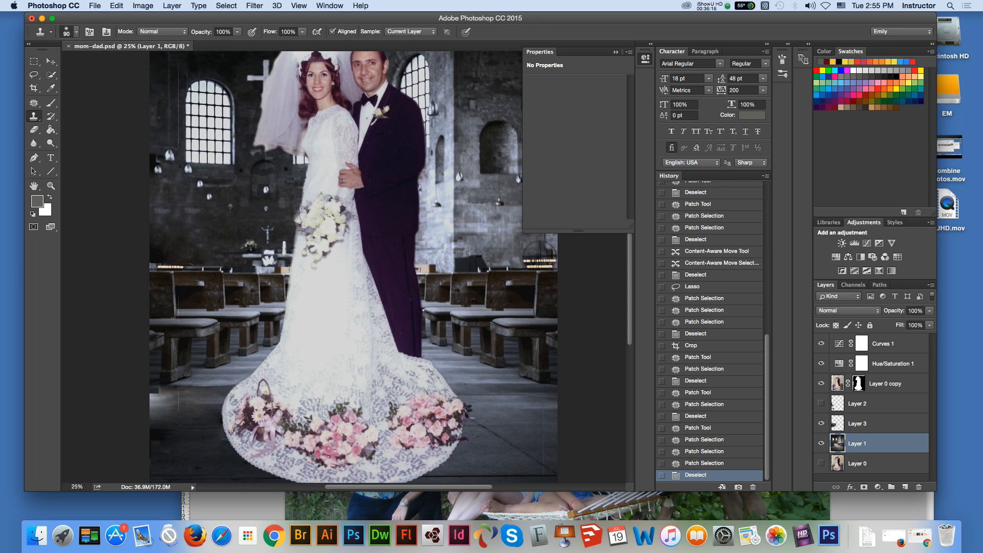
{"action": "left_click_drag", "start_coordinate": [160, 393], "coordinate": [156, 393]}
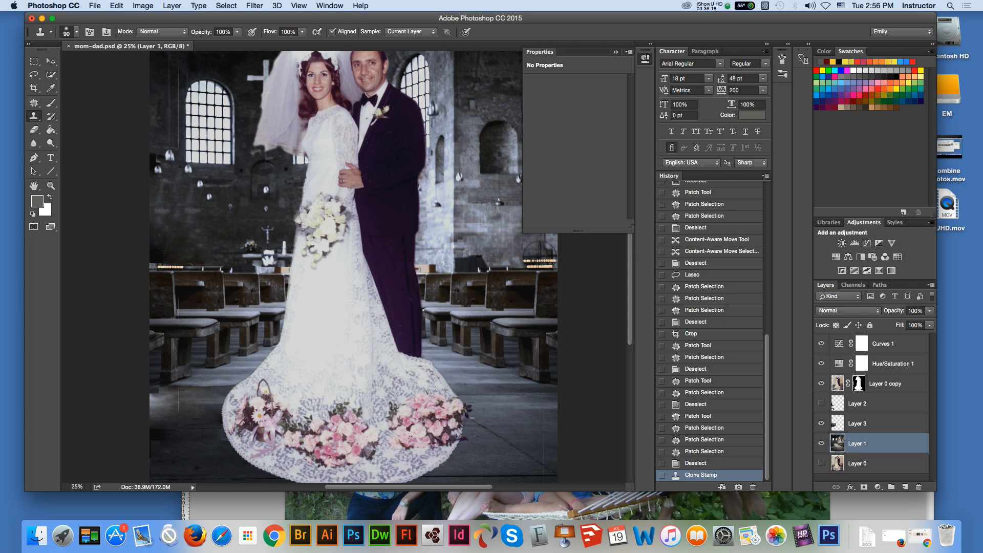
Step: Toggle Layer 3's visibility to compare the floor, clear a small rectangular area of Layer 3 at the image's left edge, and deselect
{"action": "left_click", "coordinate": [858, 424]}
{"action": "left_click", "coordinate": [821, 423]}
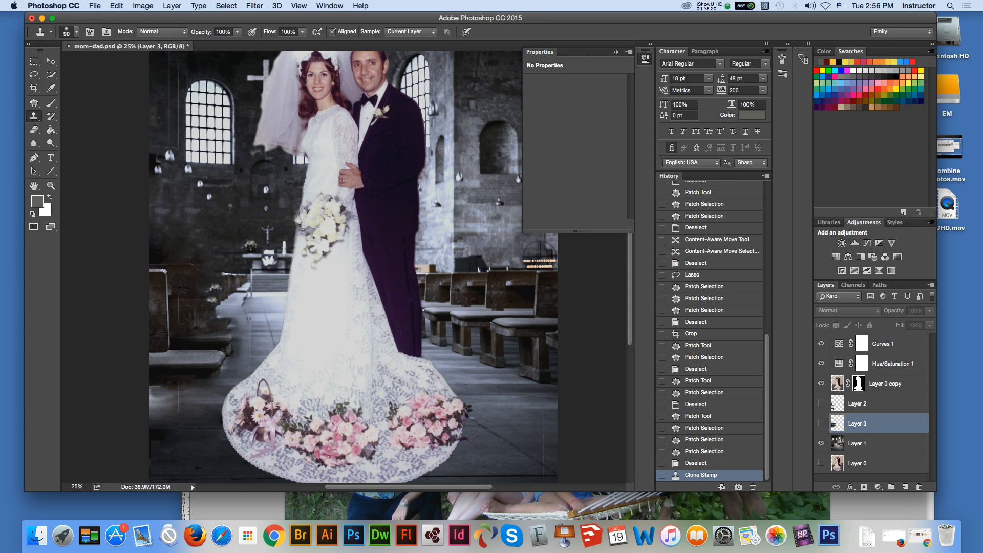
{"action": "left_click", "coordinate": [822, 424]}
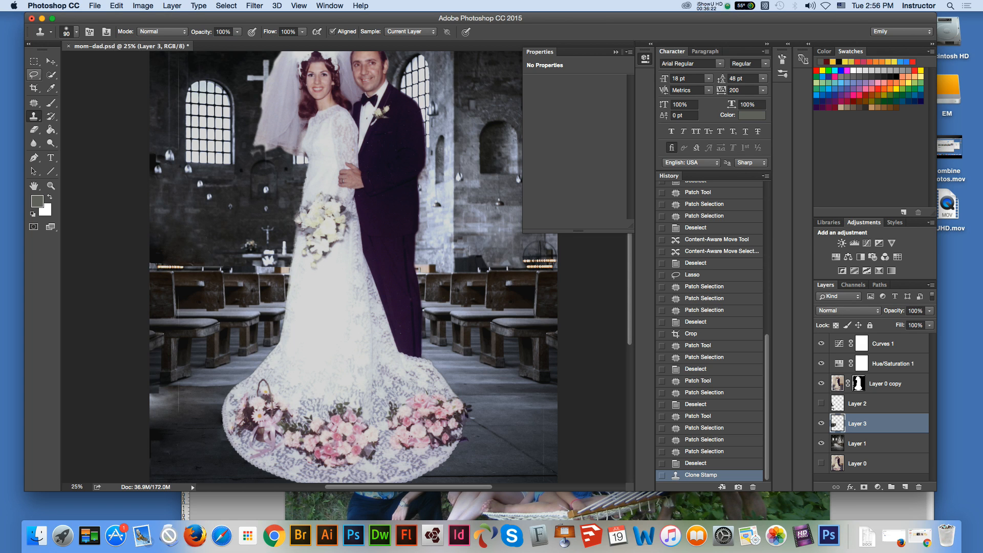
{"action": "left_click", "coordinate": [34, 62]}
{"action": "left_click_drag", "start_coordinate": [150, 385], "coordinate": [163, 396]}
{"action": "key", "text": "Delete"}
{"action": "key", "text": "super+d"}
{"action": "key", "text": "e"}
{"action": "key", "text": "v"}
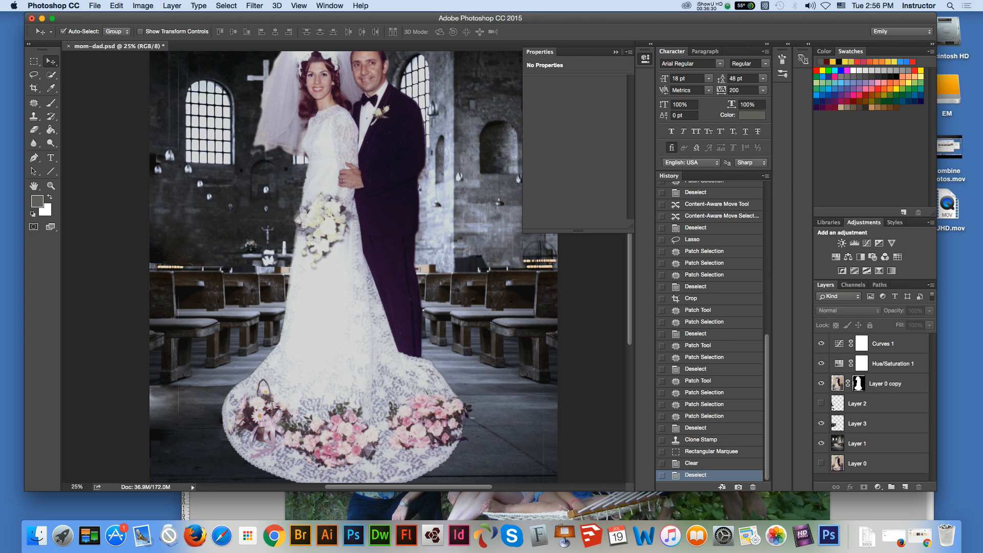
Step: Compare the floor with Layers 3 and 1 hidden in turn, and clone floor texture over the uneven area left of the train on Layer 1
{"action": "left_click", "coordinate": [822, 424]}
{"action": "left_click", "coordinate": [821, 424]}
{"action": "left_click", "coordinate": [822, 443]}
{"action": "left_click", "coordinate": [821, 444]}
{"action": "left_click", "coordinate": [821, 443]}
{"action": "left_click", "coordinate": [822, 444]}
{"action": "left_click", "coordinate": [858, 444]}
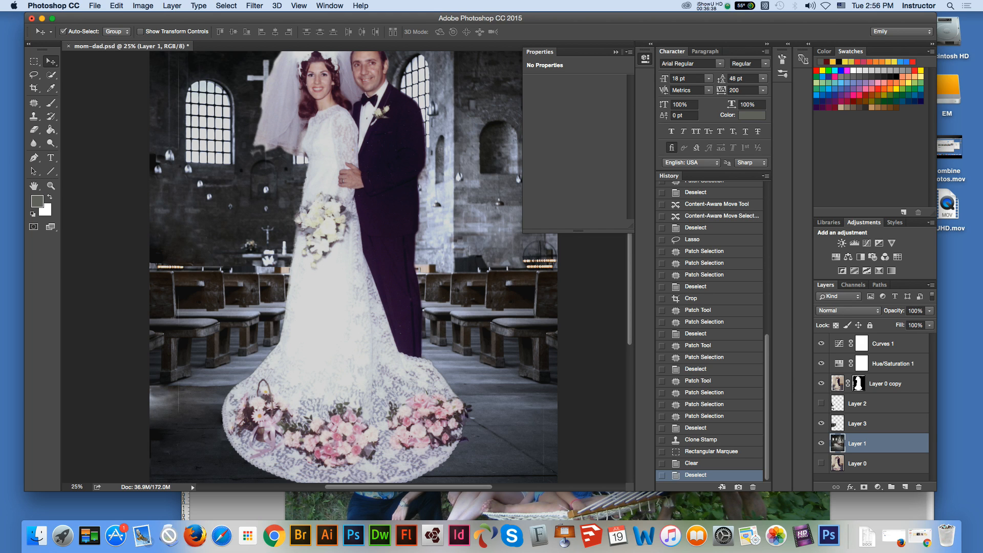
{"action": "left_click", "coordinate": [34, 116]}
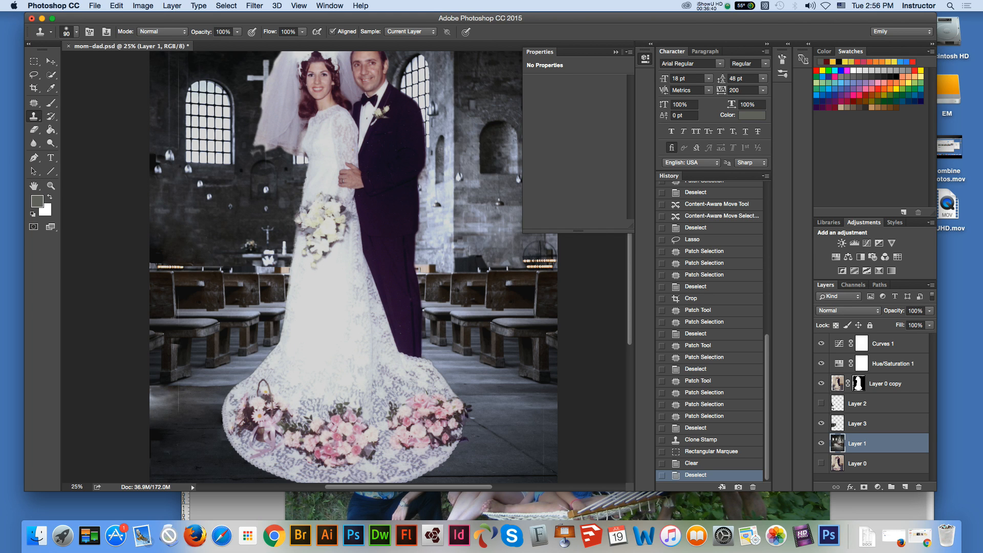
{"action": "left_click", "coordinate": [179, 401]}
{"action": "left_click", "coordinate": [205, 390]}
{"action": "key", "text": "super+z"}
{"action": "key", "text": "v"}
{"action": "left_click", "coordinate": [110, 390]}
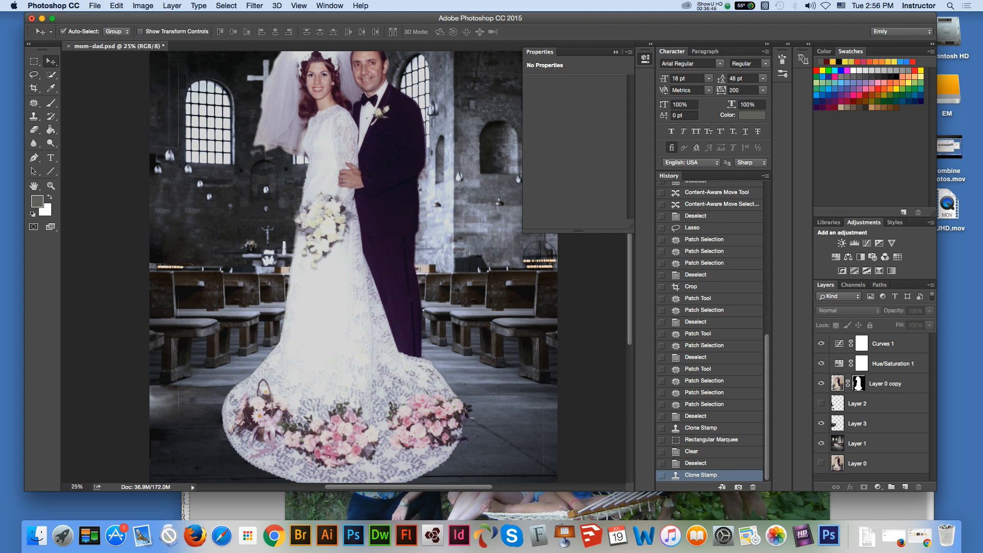
Step: Paint black on Layer 0 copy's mask to trim the edge beside the right-hand flowers on the train, enlarging the brush to 90
{"action": "key", "text": "super+minus"}
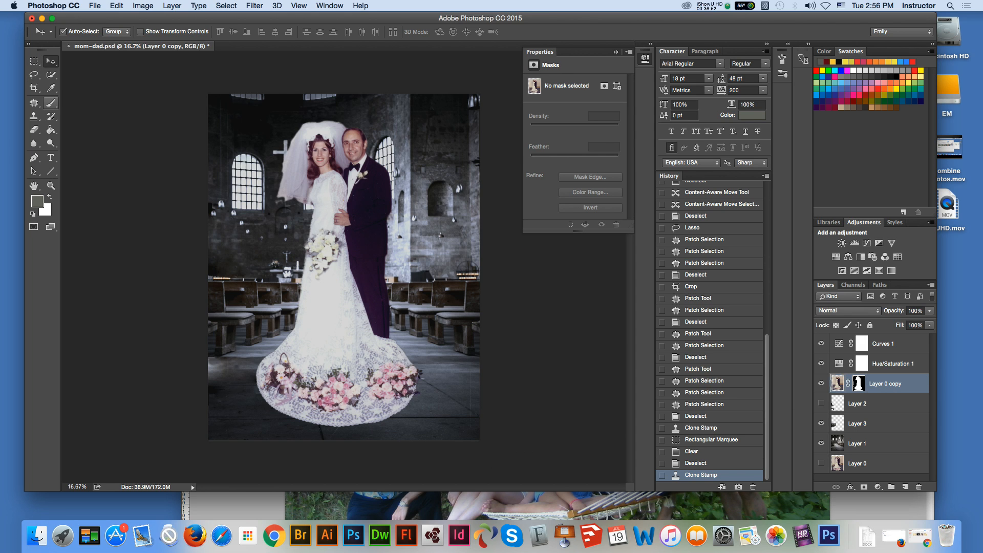
{"action": "left_click", "coordinate": [51, 103]}
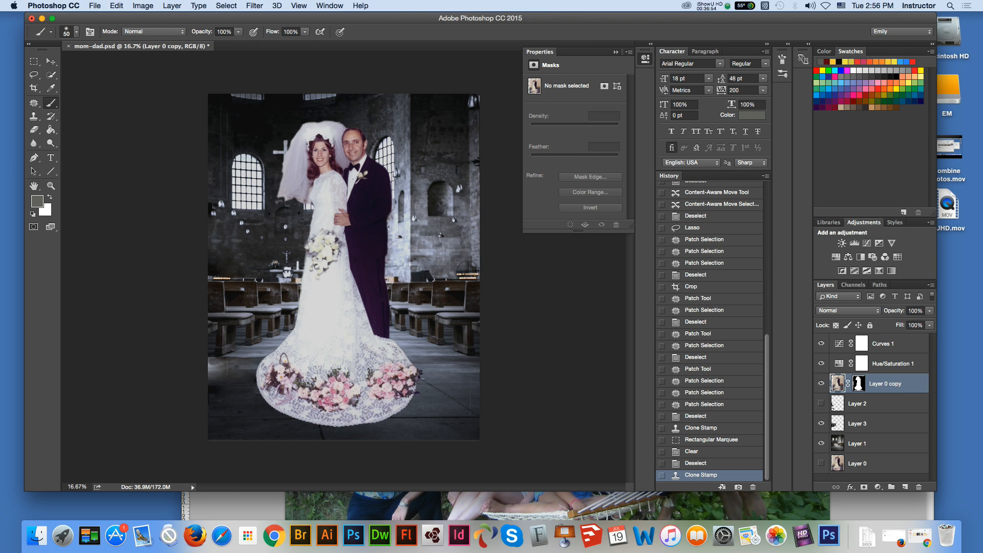
{"action": "left_click", "coordinate": [859, 384]}
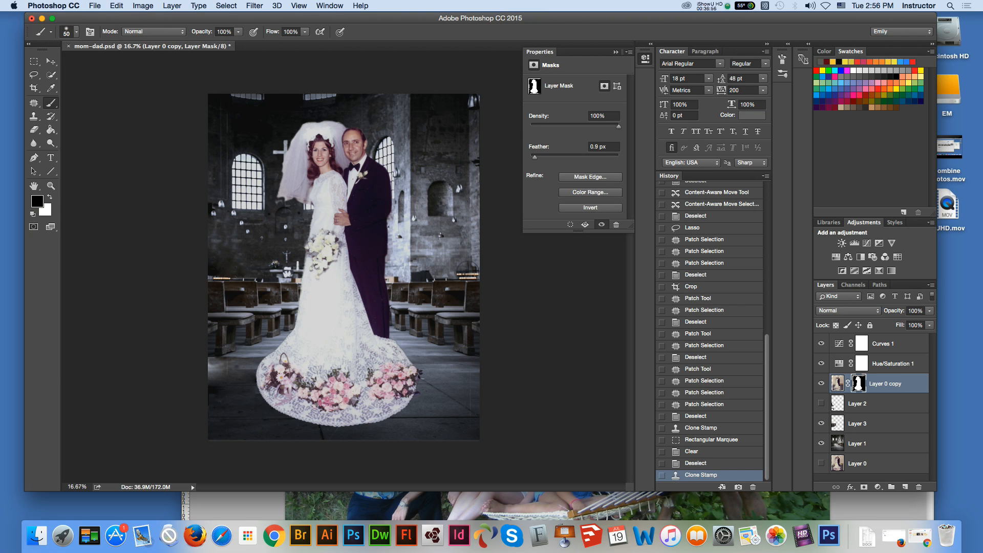
{"action": "left_click", "coordinate": [421, 380]}
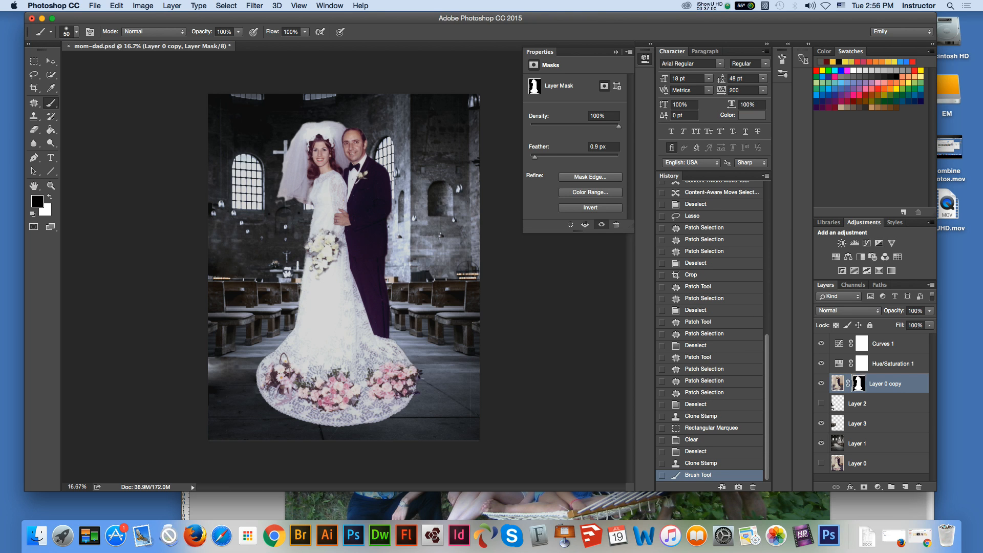
{"action": "left_click", "coordinate": [422, 373]}
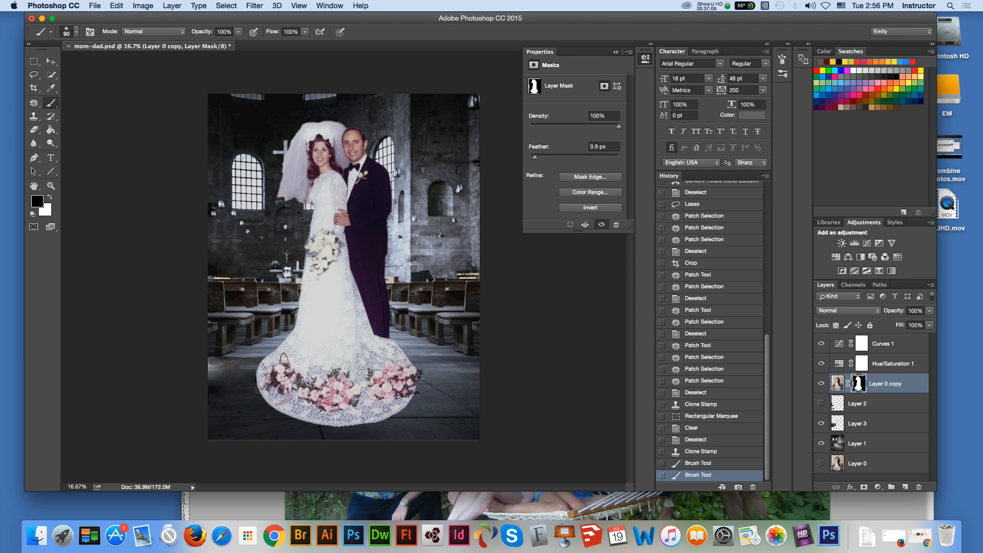
{"action": "left_click", "coordinate": [422, 375]}
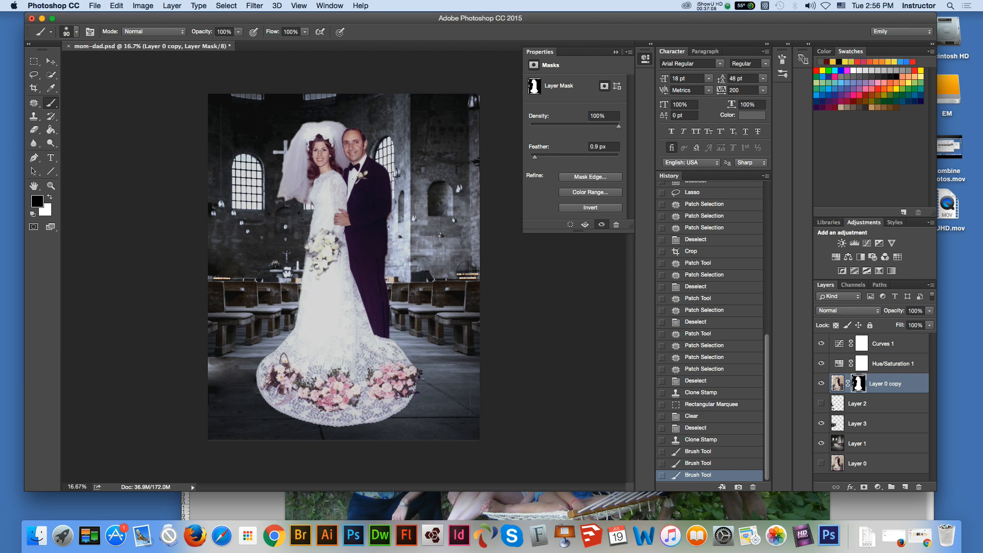
{"action": "left_click", "coordinate": [422, 375]}
{"action": "left_click", "coordinate": [51, 61]}
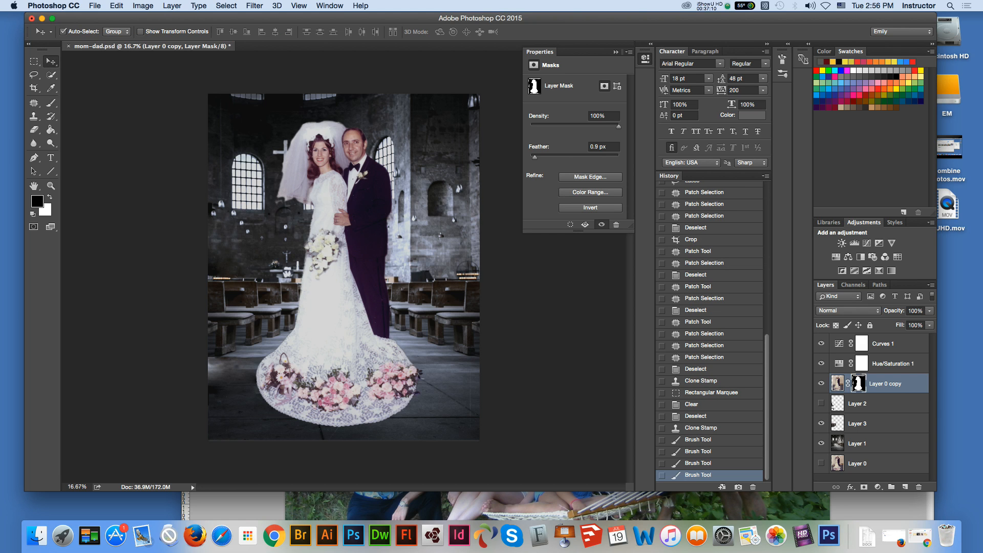
{"action": "left_click", "coordinate": [134, 120]}
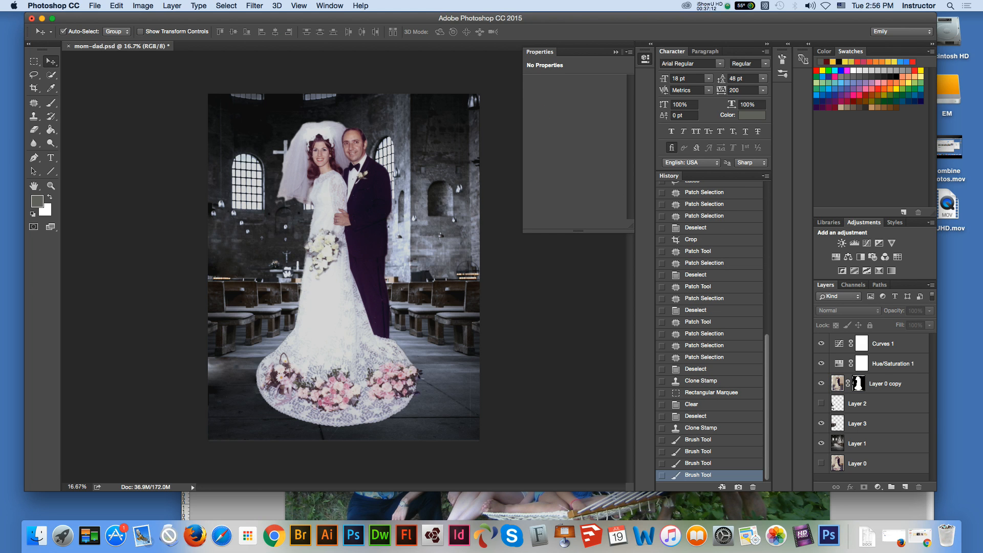
Step: Refine the tip of the train's right-hand flowers with further black brush dabs on Layer 0 copy's mask at size 90
{"action": "left_click", "coordinate": [34, 117]}
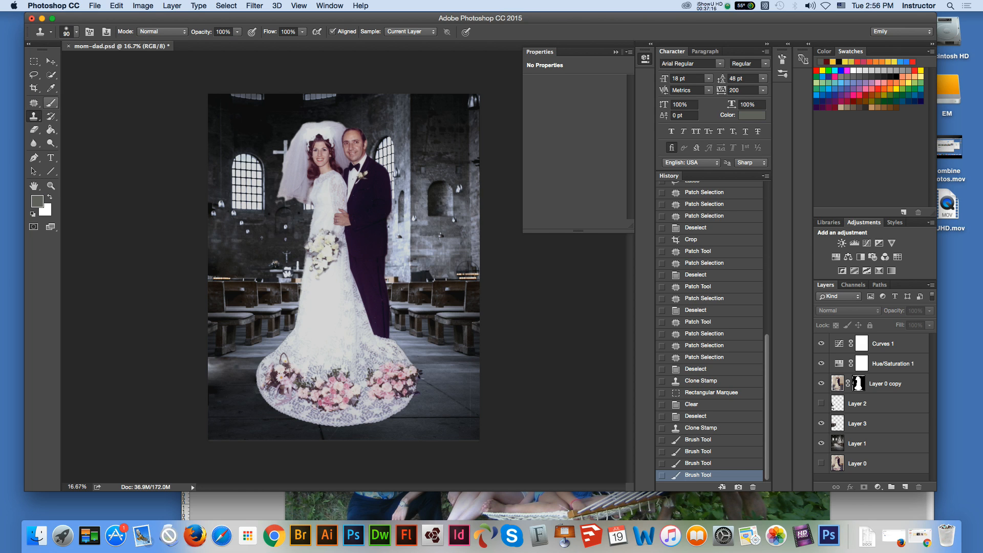
{"action": "left_click", "coordinate": [50, 102]}
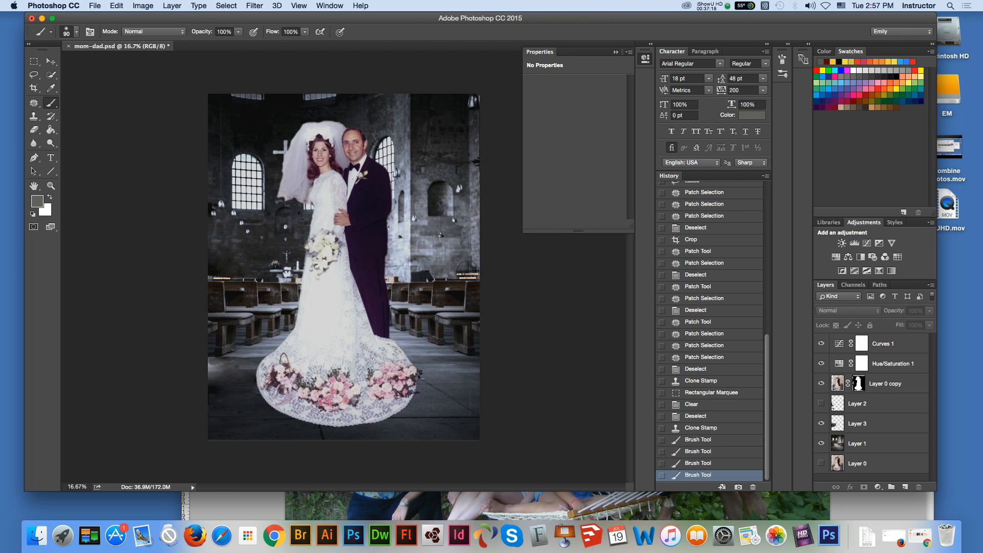
{"action": "left_click", "coordinate": [859, 384]}
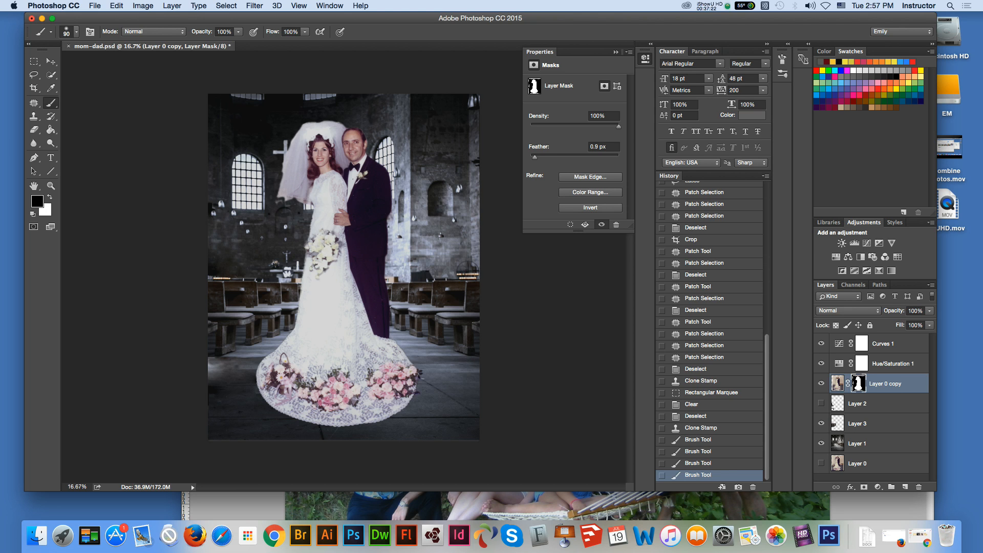
{"action": "left_click", "coordinate": [421, 373]}
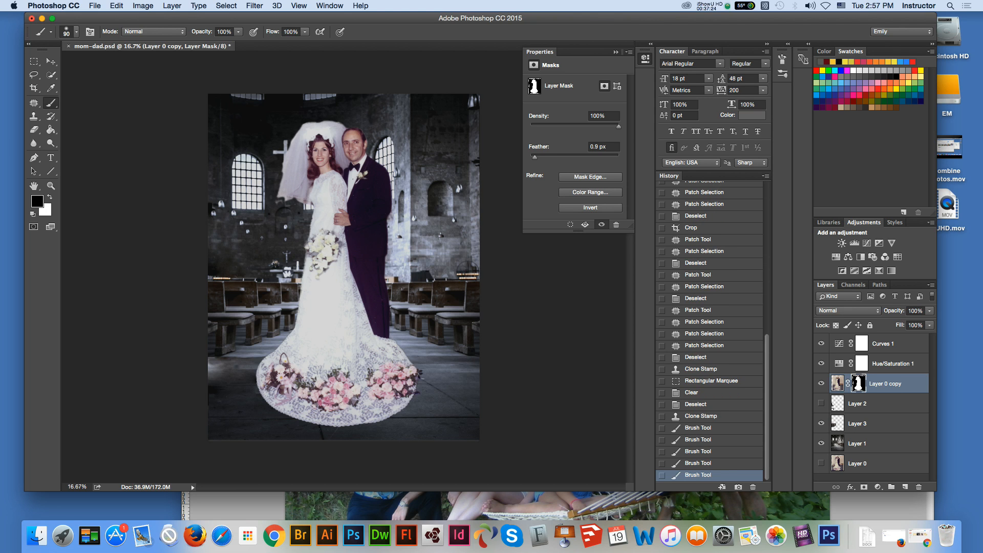
{"action": "left_click", "coordinate": [422, 378]}
{"action": "left_click", "coordinate": [422, 379]}
{"action": "left_click", "coordinate": [422, 379]}
{"action": "left_click", "coordinate": [421, 380]}
{"action": "left_click", "coordinate": [421, 382]}
{"action": "key", "text": "v"}
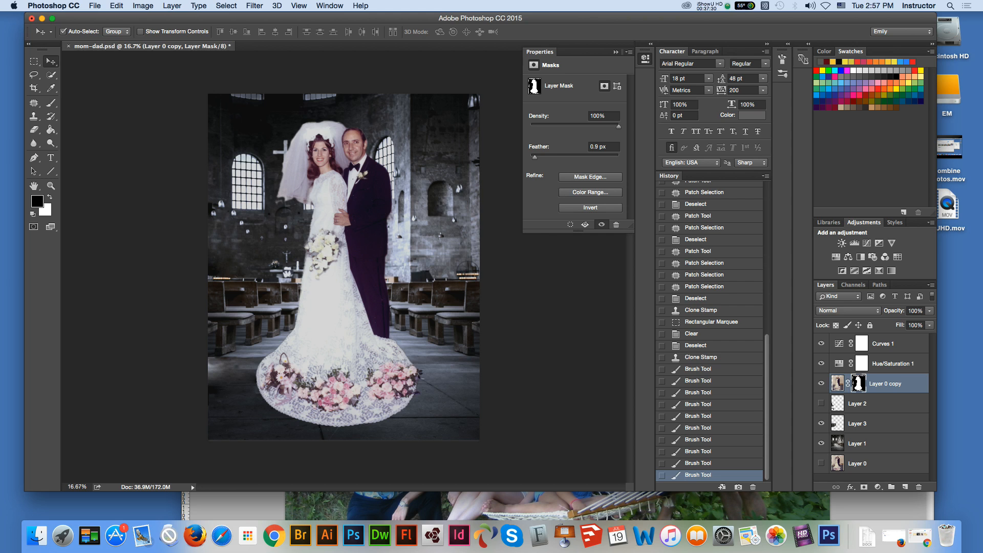
Step: Open the Dust & Scratches filter for Layer 0 copy's mask
{"action": "left_click", "coordinate": [254, 5]}
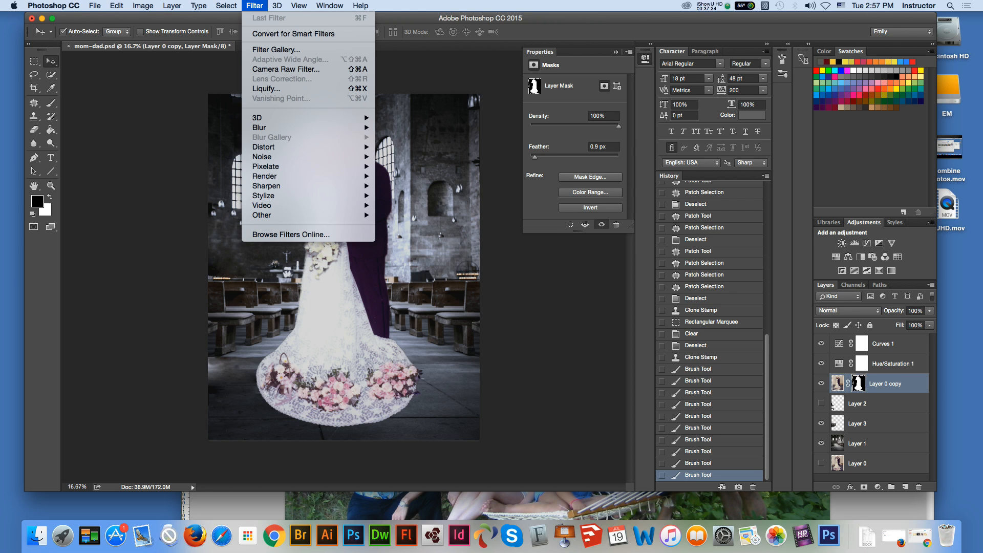
{"action": "mouse_move", "coordinate": [276, 186]}
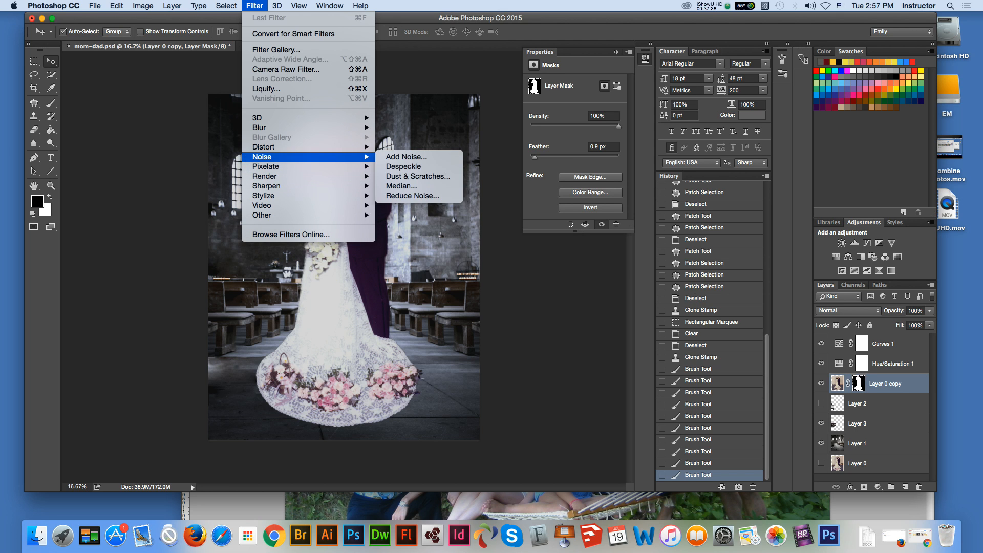
{"action": "mouse_move", "coordinate": [262, 156]}
{"action": "left_click", "coordinate": [418, 177]}
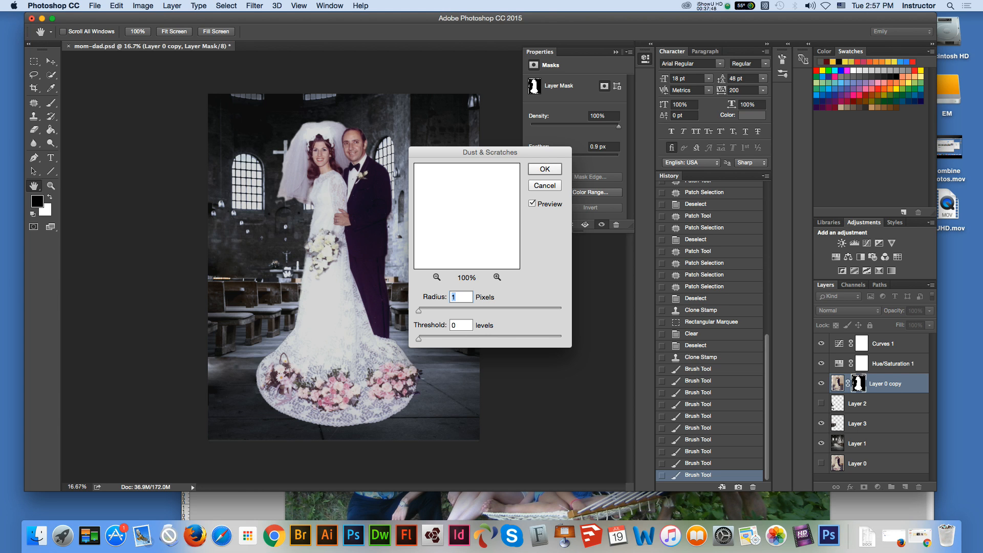
Step: Apply Dust & Scratches with a 1-pixel radius and threshold 0 to Layer 0 copy's mask, check the result, and deselect the layer
{"action": "key", "text": "Return"}
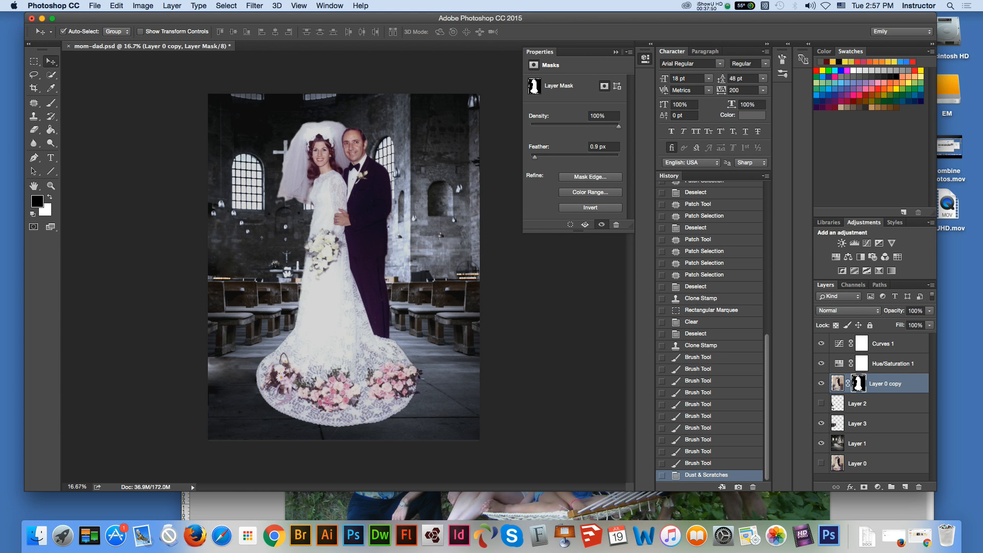
{"action": "key", "text": "z"}
{"action": "left_click", "coordinate": [327, 237]}
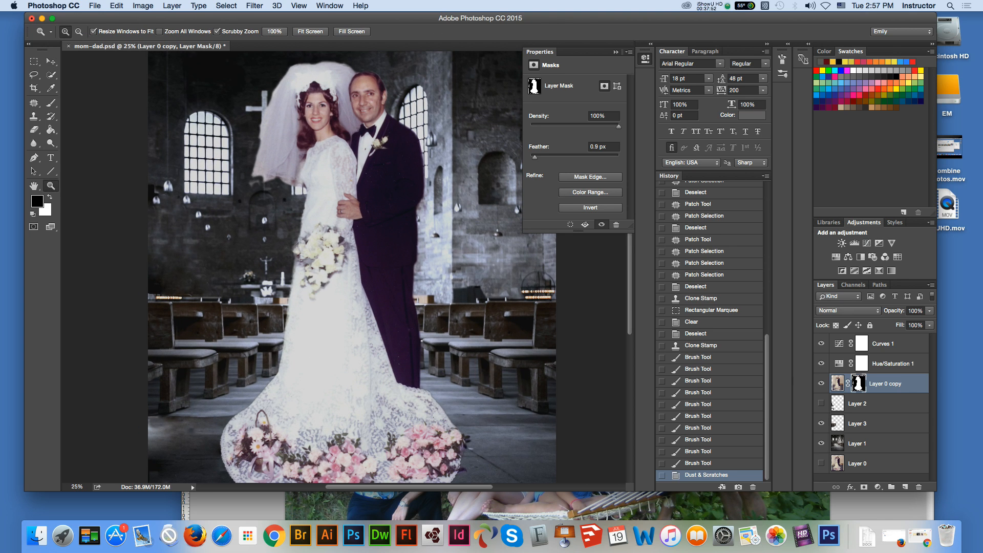
{"action": "left_click", "coordinate": [50, 60]}
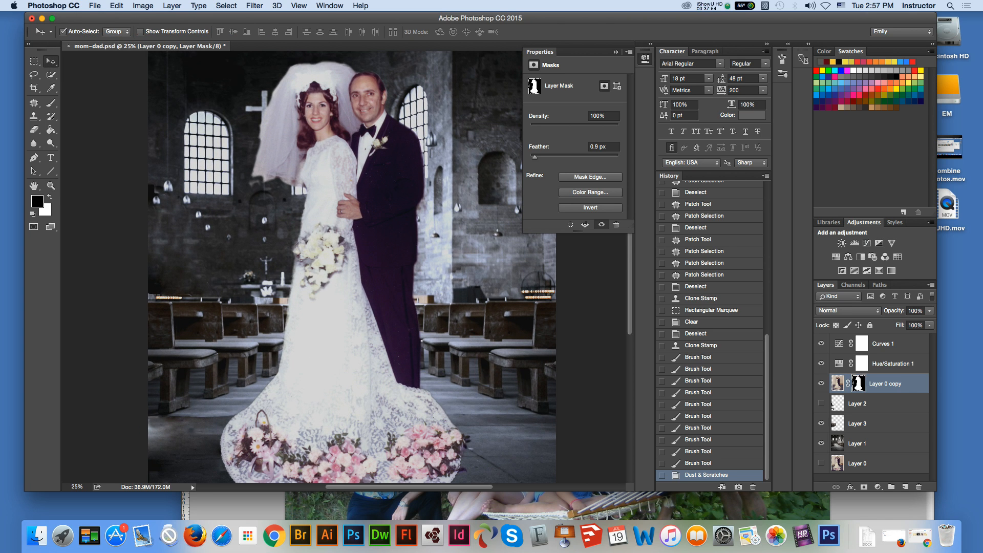
{"action": "left_click", "coordinate": [105, 123]}
{"action": "key", "text": "super+minus"}
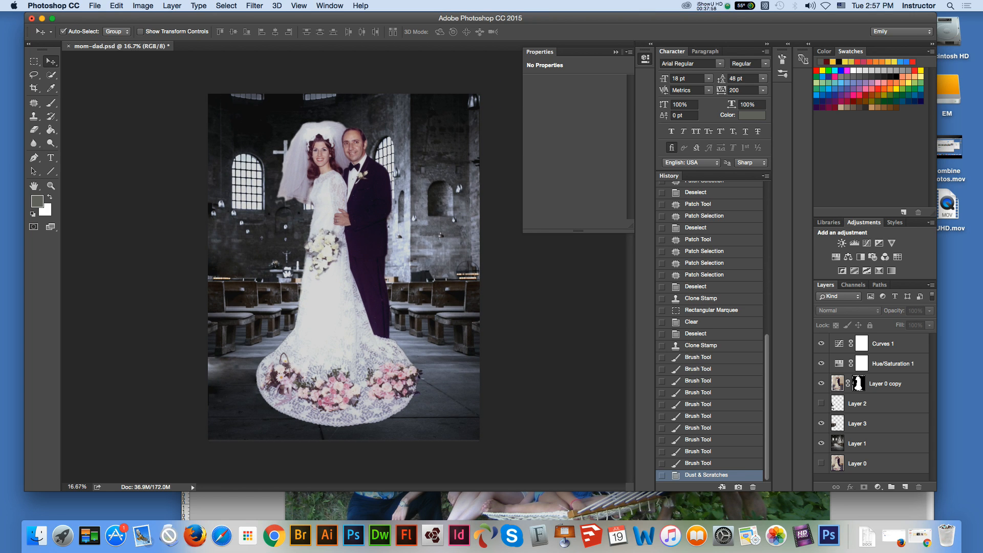
Step: Save the document as new_mom-dad.psd in the 50th Anniversary folder, in Photoshop format with maximized compatibility
{"action": "key", "text": "m"}
{"action": "left_click", "coordinate": [50, 61]}
{"action": "left_click", "coordinate": [95, 6]}
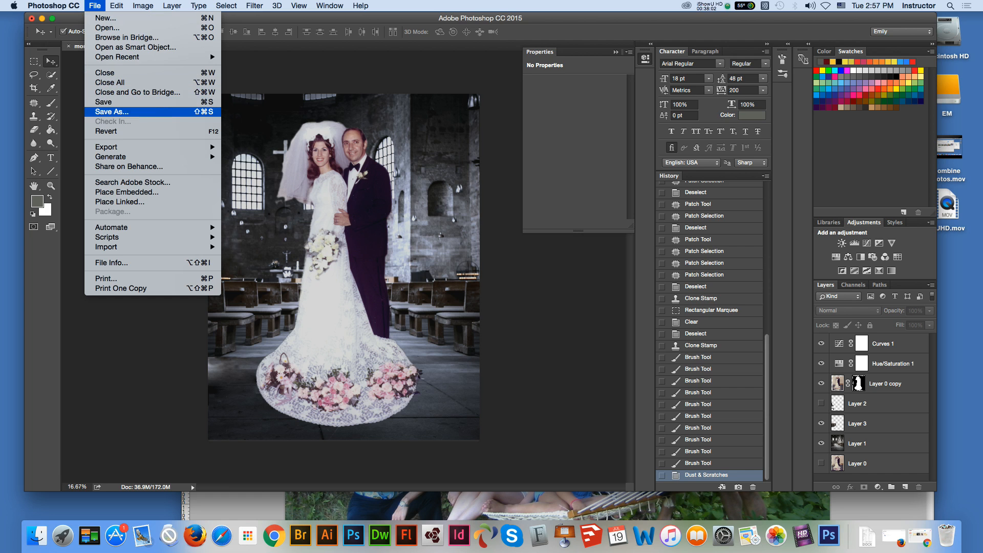
{"action": "left_click", "coordinate": [112, 112]}
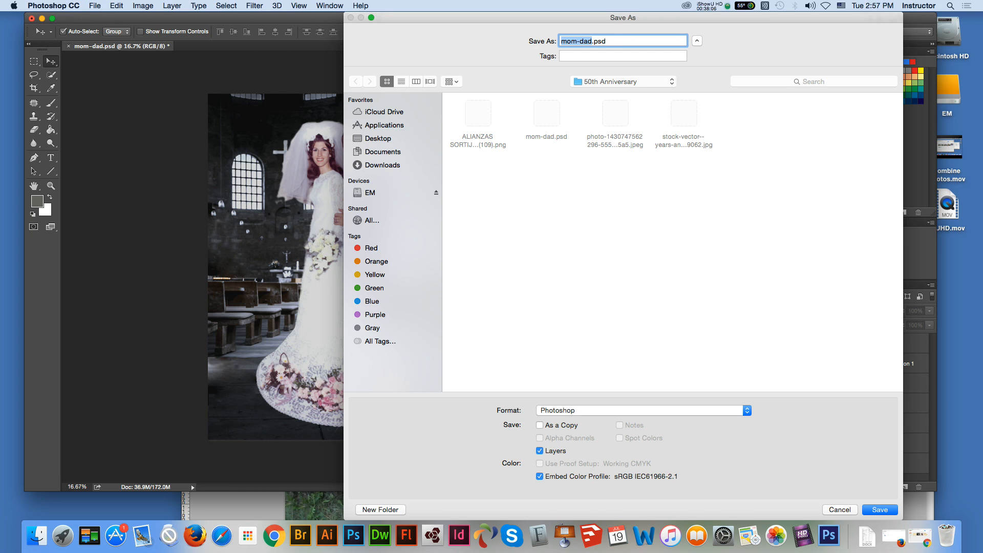
{"action": "left_click", "coordinate": [562, 41]}
{"action": "type", "text": "new_"}
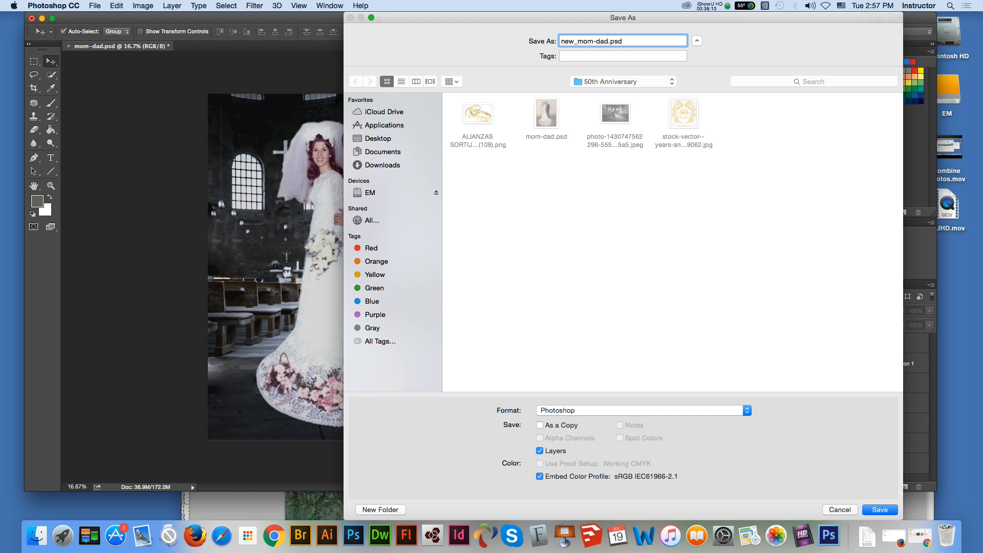
{"action": "key", "text": "Return"}
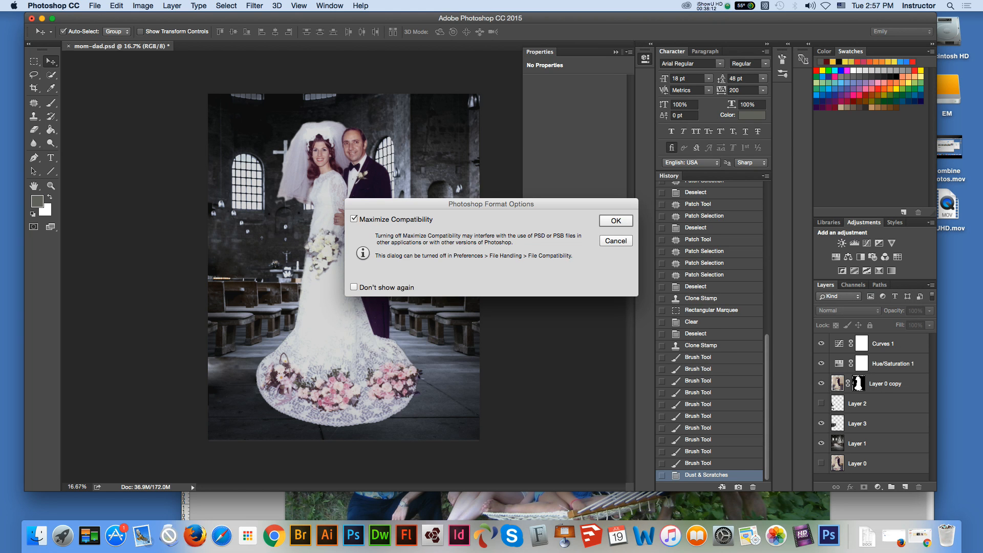
{"action": "key", "text": "Return"}
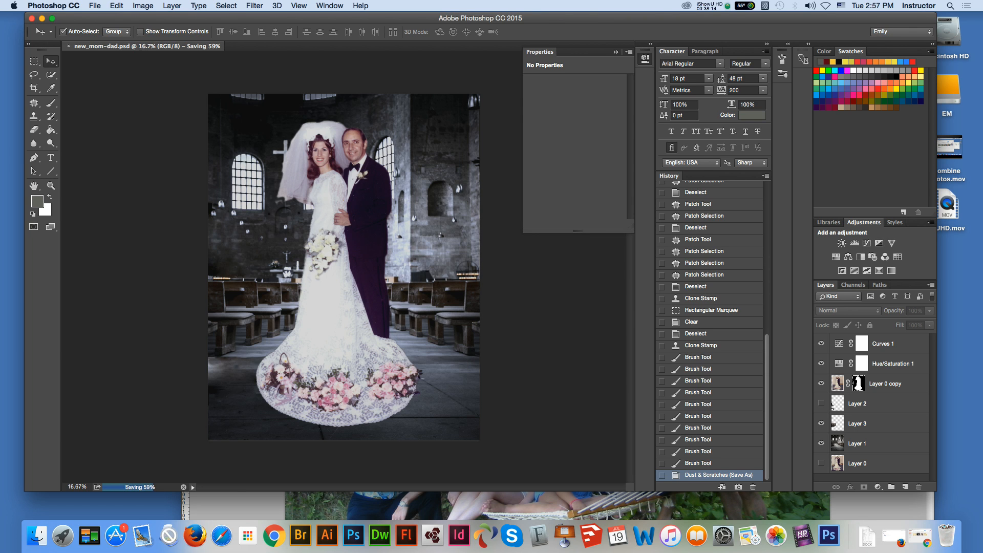
Step: Enlarge the canvas to 12 inches wide by 15 inches high around the centred image
{"action": "left_click", "coordinate": [143, 6]}
{"action": "left_click", "coordinate": [162, 95]}
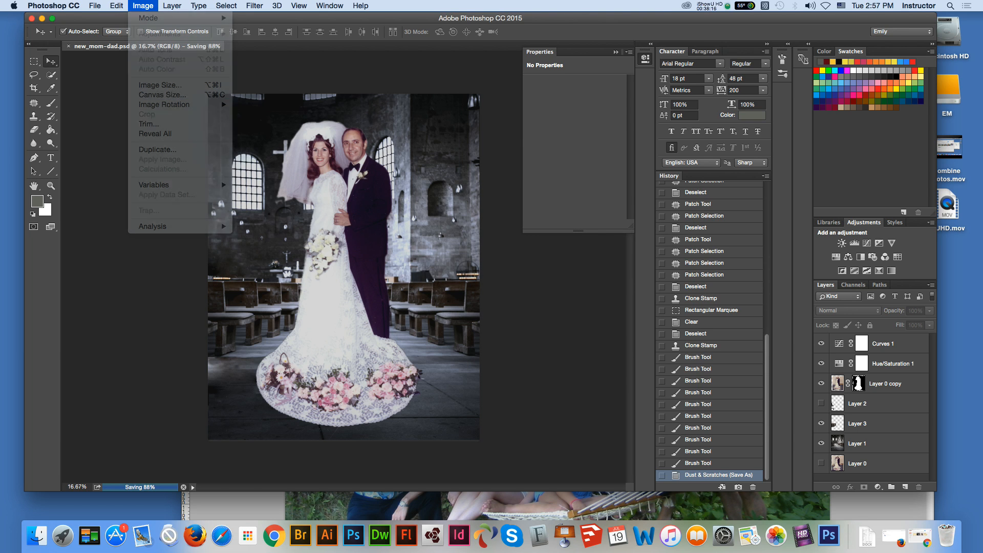
{"action": "left_click", "coordinate": [486, 230]}
{"action": "left_click_drag", "start_coordinate": [486, 230], "coordinate": [466, 230]}
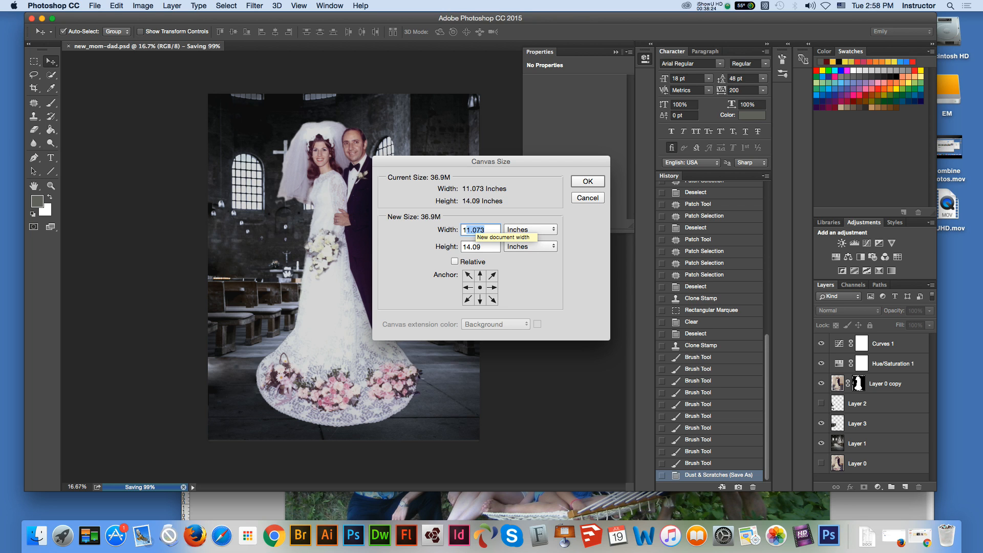
{"action": "type", "text": "2"}
{"action": "key", "text": "Tab"}
{"action": "type", "text": "15"}
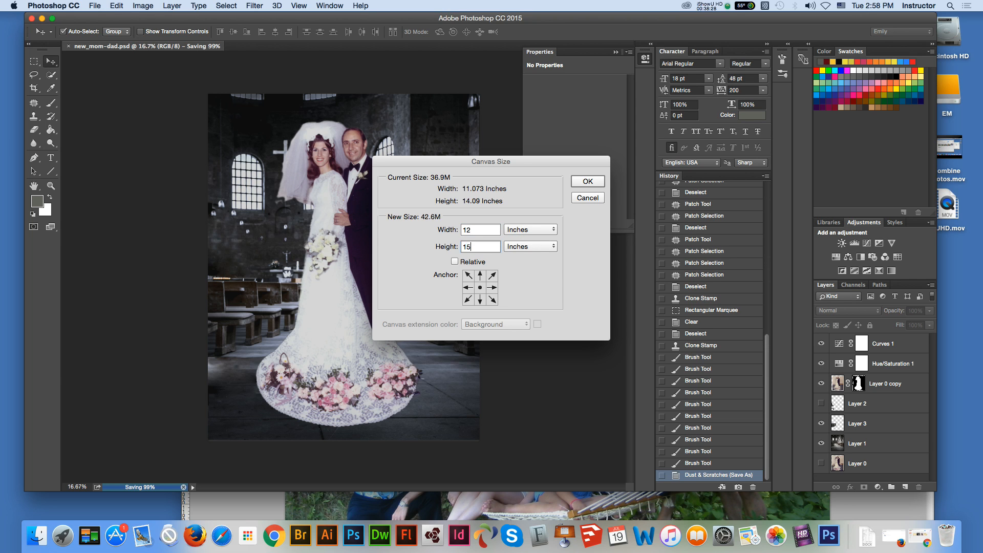
{"action": "key", "text": "Return"}
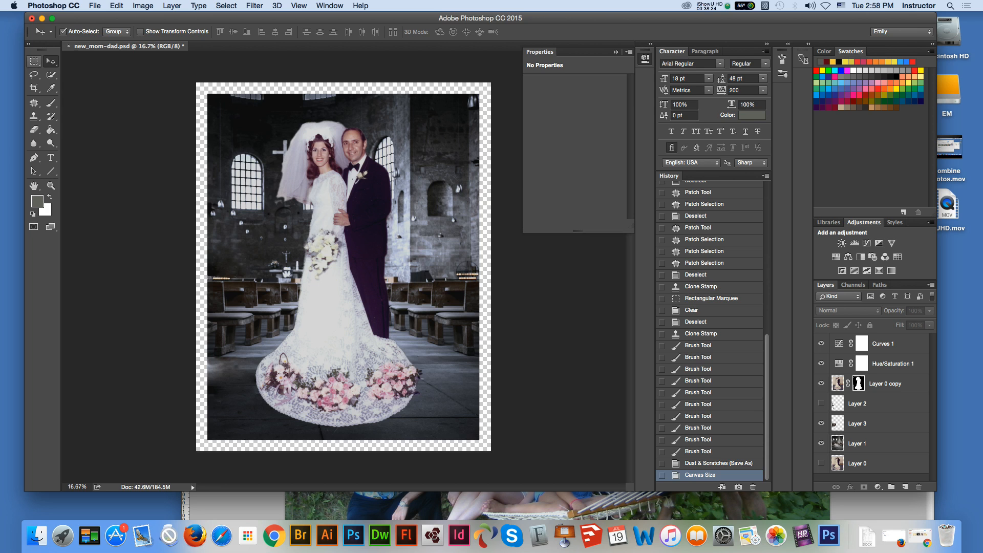
Step: Save the document with its enlarged canvas under the same file name
{"action": "key", "text": "super+minus"}
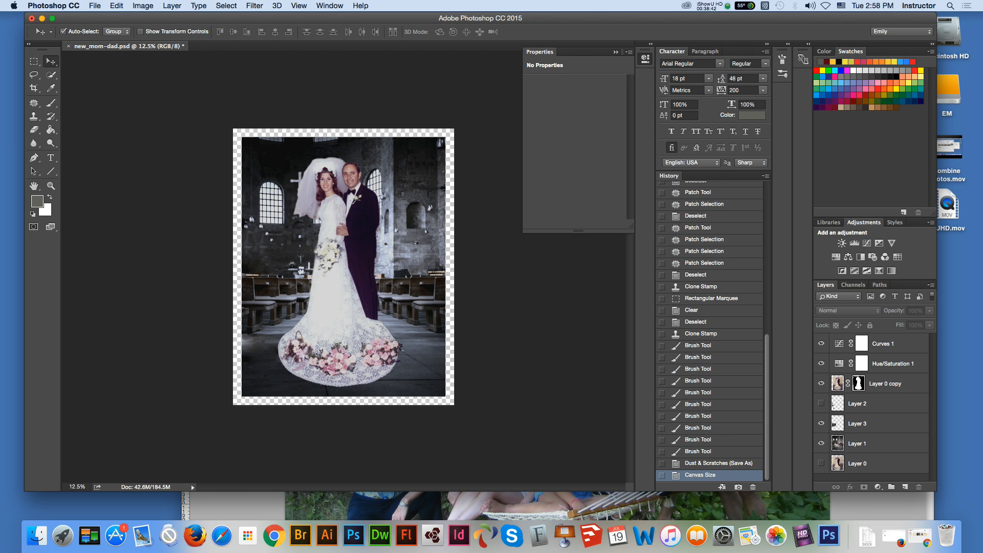
{"action": "left_click", "coordinate": [95, 6]}
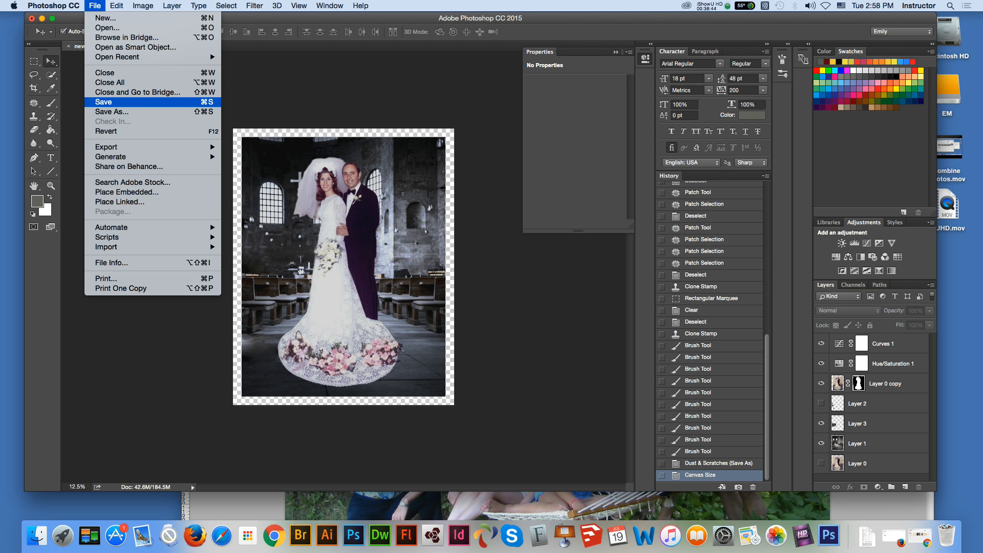
{"action": "left_click", "coordinate": [105, 102]}
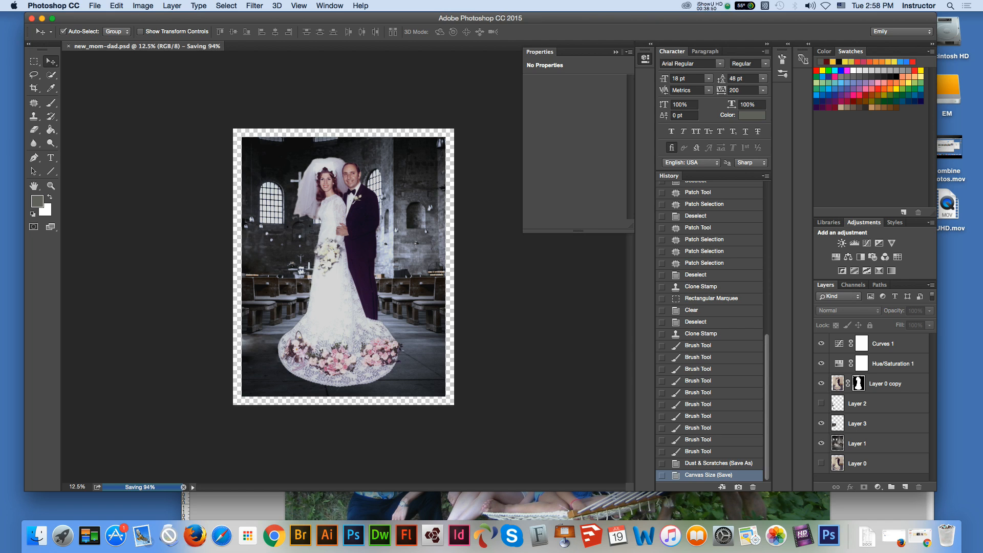
Step: Add a new layer above Curves 1 and name it "text"
{"action": "left_click", "coordinate": [884, 343]}
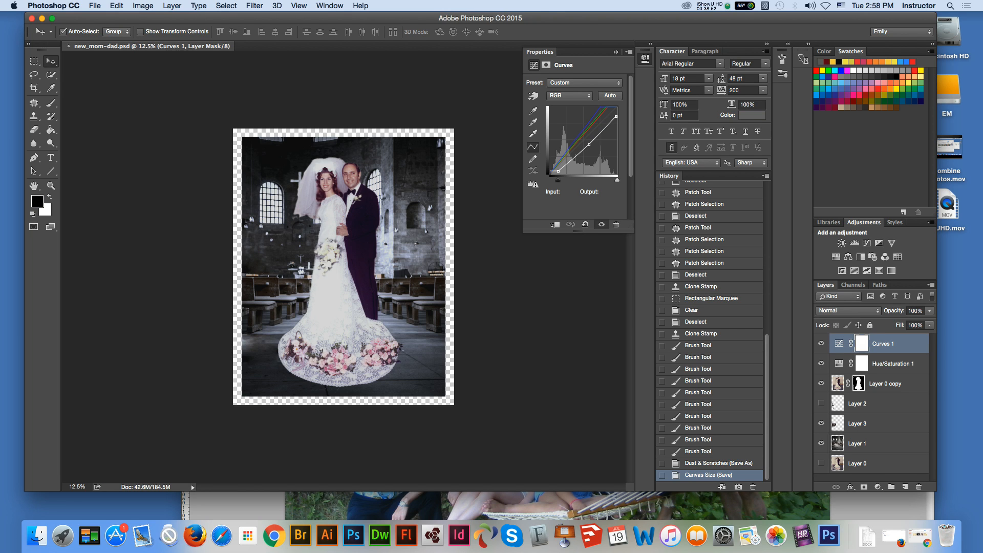
{"action": "left_click", "coordinate": [905, 487]}
{"action": "double_click", "coordinate": [858, 344]}
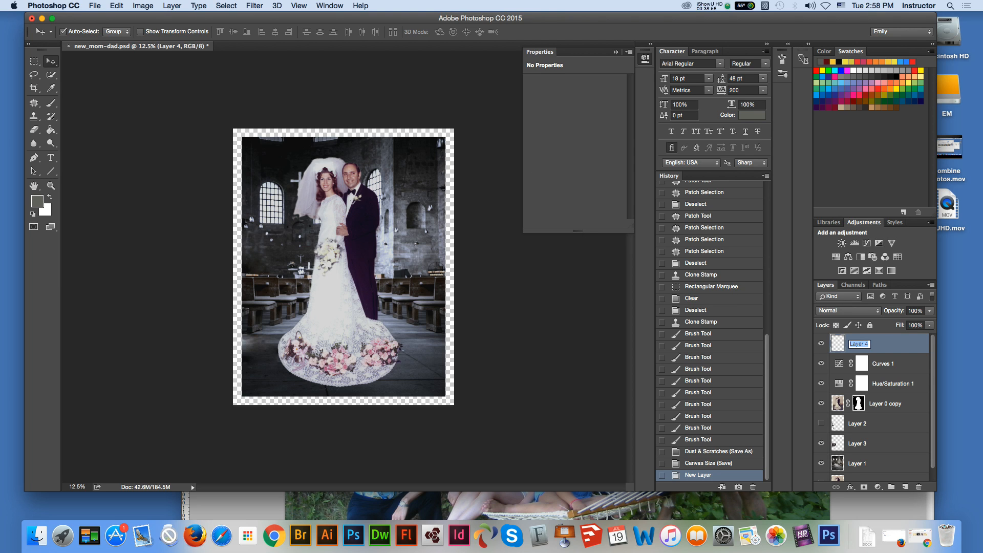
{"action": "type", "text": "text"}
{"action": "key", "text": "Return"}
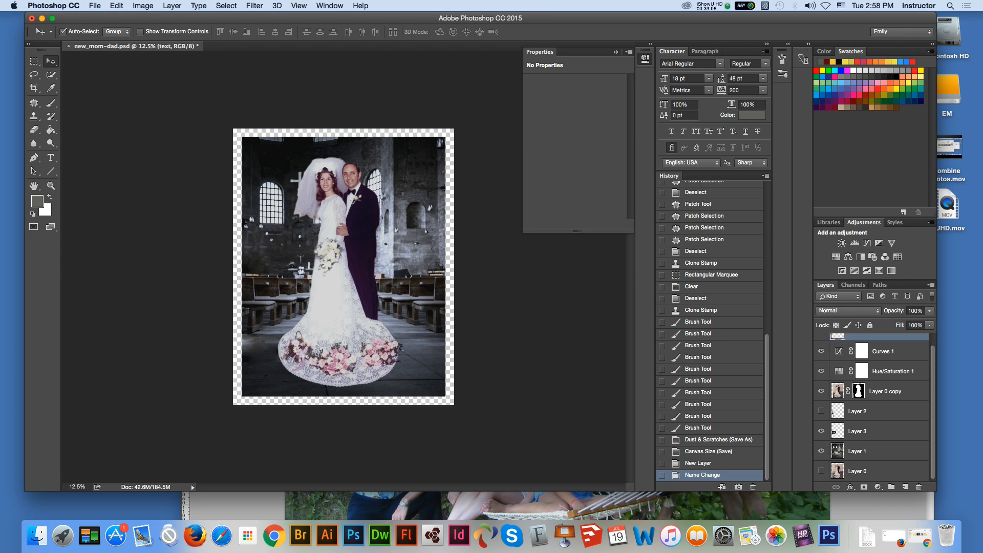
Step: Enter the couple's first names, joined by "and", as point text on the text layer, over the floor beside the train
{"action": "key", "text": "z"}
{"action": "key", "text": "super+equal"}
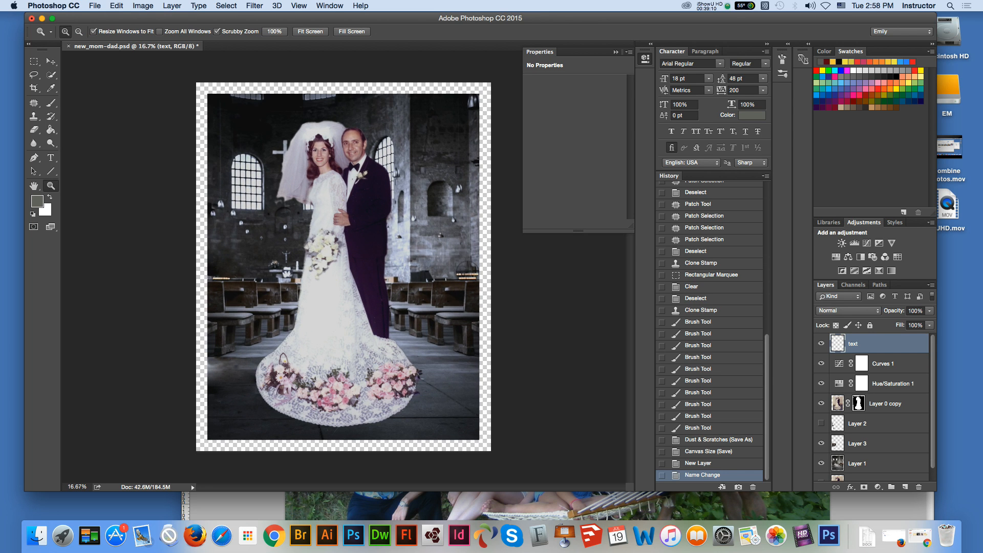
{"action": "key", "text": "super+equal"}
{"action": "key", "text": "v"}
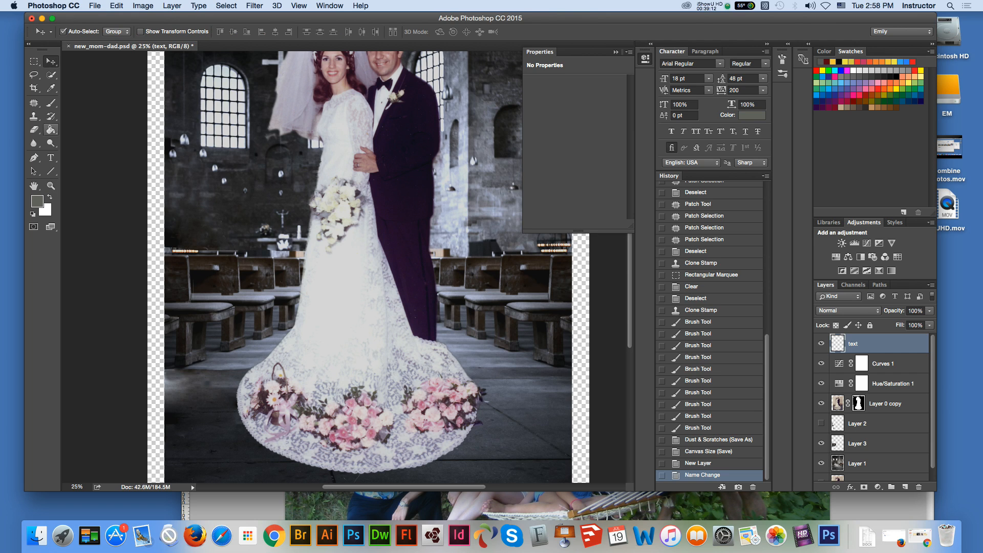
{"action": "key", "text": "t"}
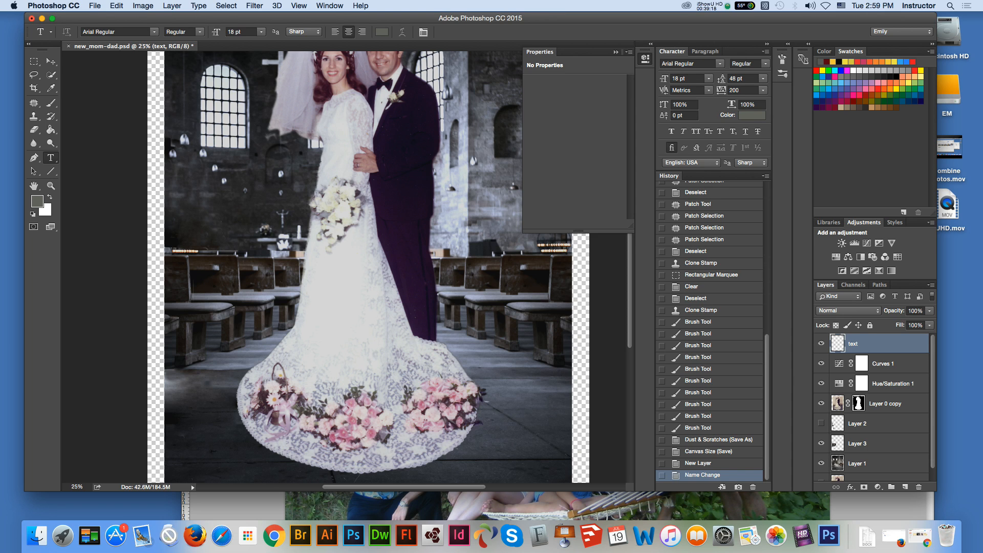
{"action": "left_click", "coordinate": [200, 395]}
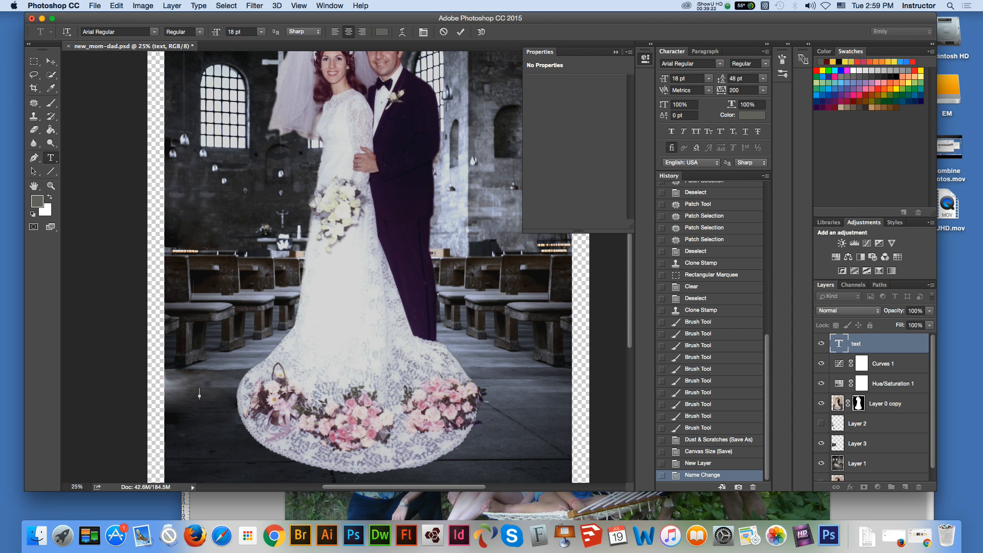
{"action": "type", "text": "Sal"}
{"action": "type", "text": "vatore"}
{"action": "type", "text": " and"}
{"action": "type", "text": " Elis"}
{"action": "type", "text": "a"}
{"action": "type", "text": "beth"}
Step: Replace the word "and" between the names with "&" and move the text onto the flowers of the train
{"action": "double_click", "coordinate": [199, 394]}
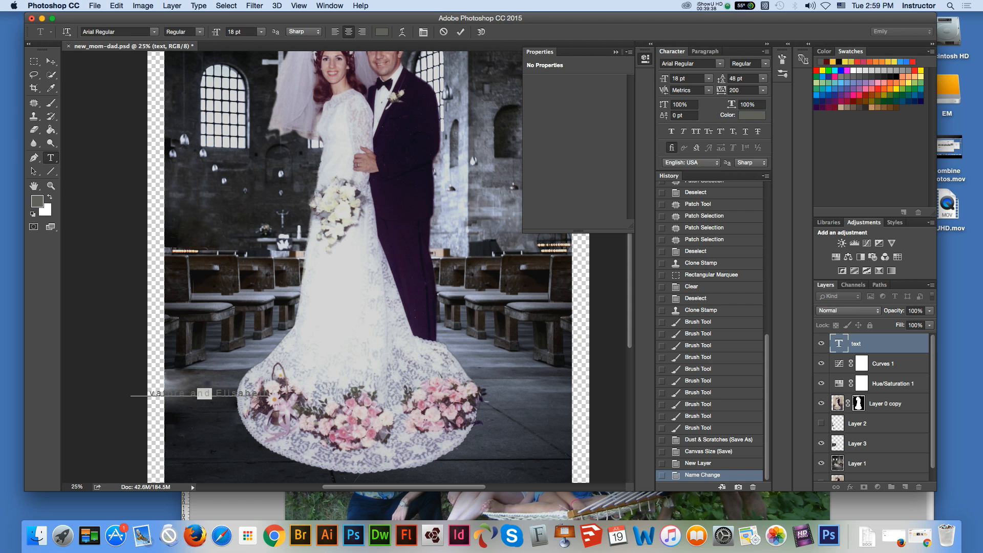
{"action": "type", "text": "&"}
{"action": "left_click", "coordinate": [51, 61]}
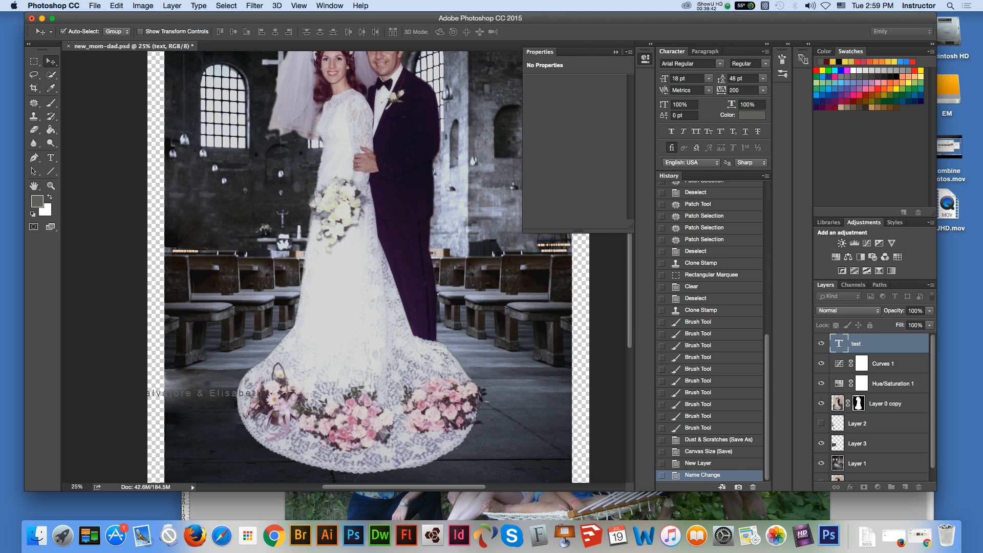
{"action": "left_click_drag", "start_coordinate": [210, 390], "coordinate": [369, 401]}
{"action": "key", "text": "super+minus"}
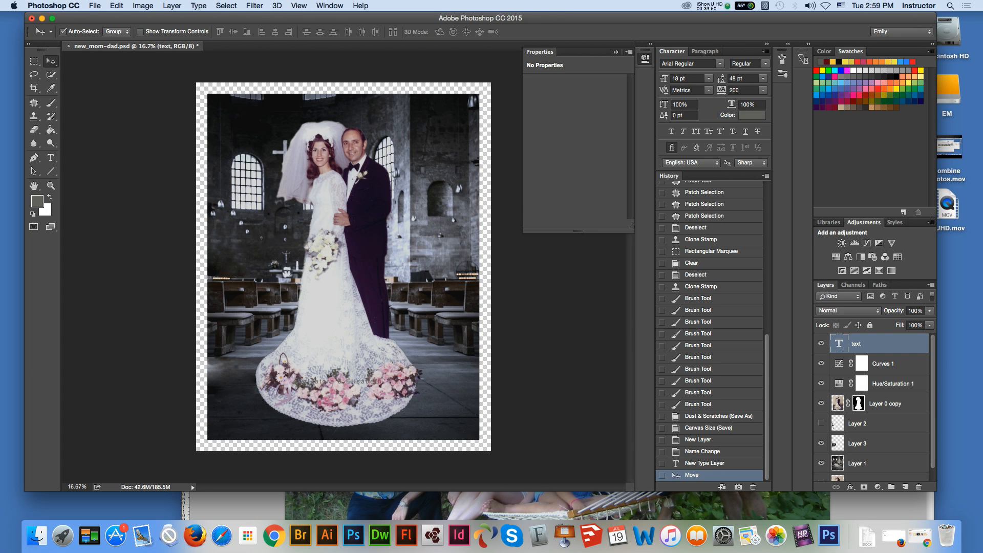
Step: Try the names text at 60 pt and 48 pt, and settle on a font size of 36 pt
{"action": "double_click", "coordinate": [839, 343]}
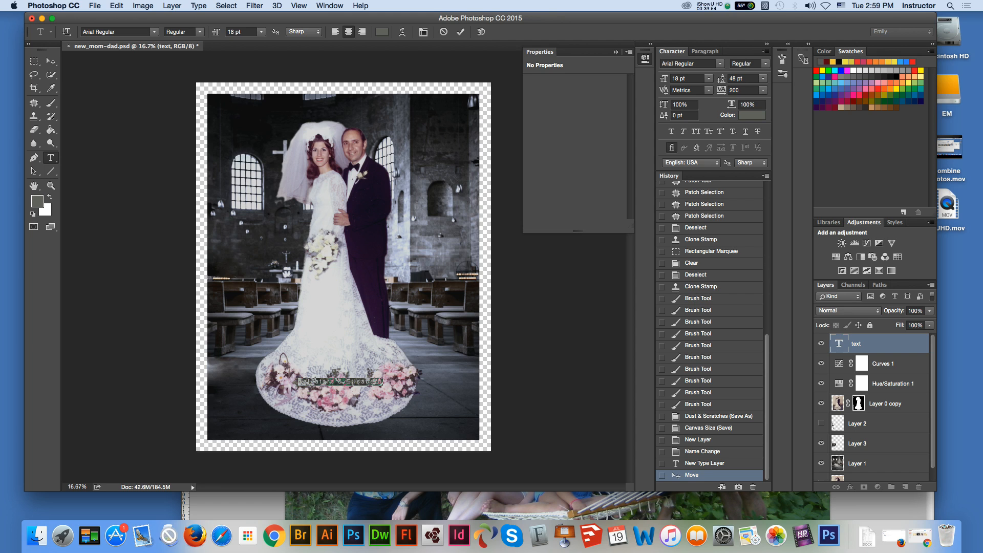
{"action": "left_click", "coordinate": [262, 32]}
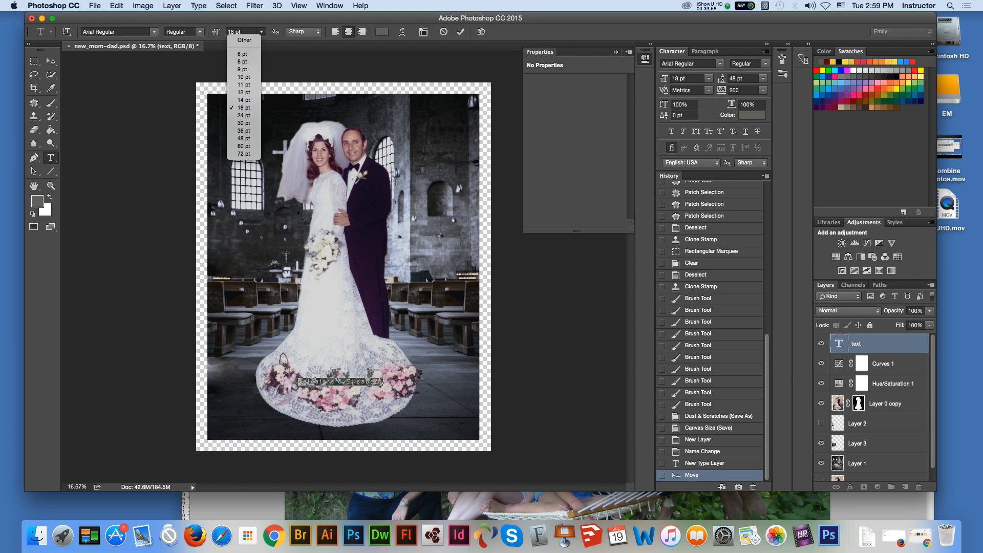
{"action": "left_click", "coordinate": [244, 146]}
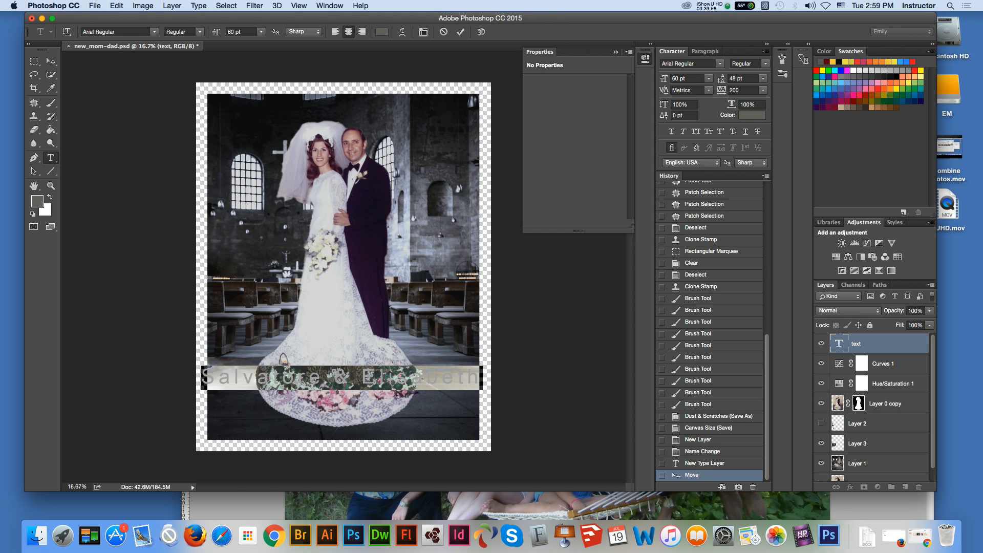
{"action": "left_click", "coordinate": [261, 32]}
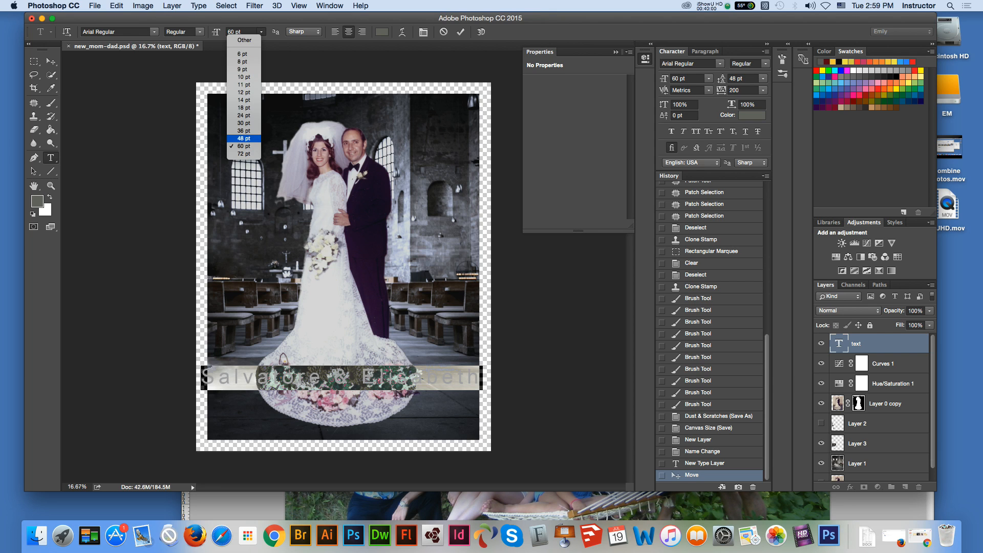
{"action": "left_click", "coordinate": [244, 138]}
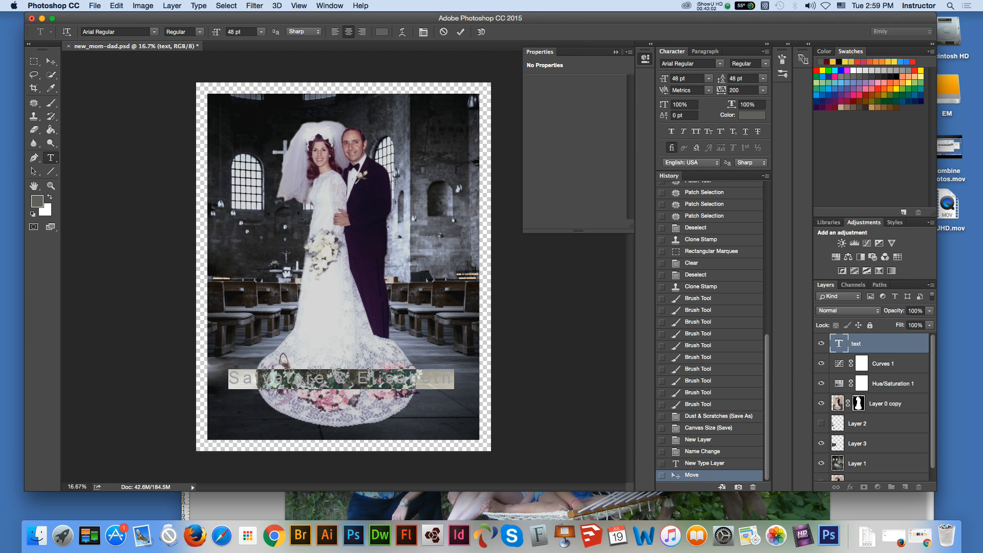
{"action": "left_click", "coordinate": [261, 31]}
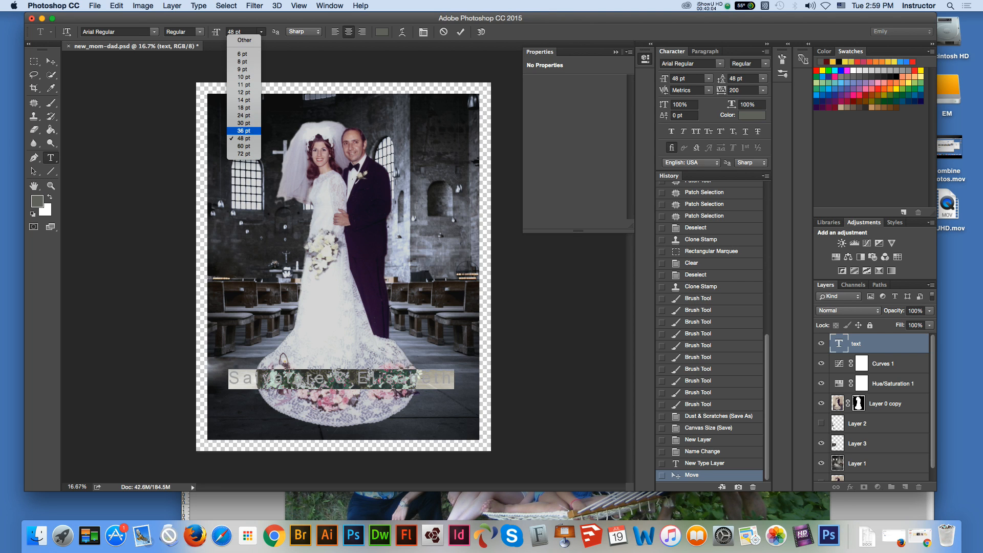
{"action": "left_click", "coordinate": [244, 130]}
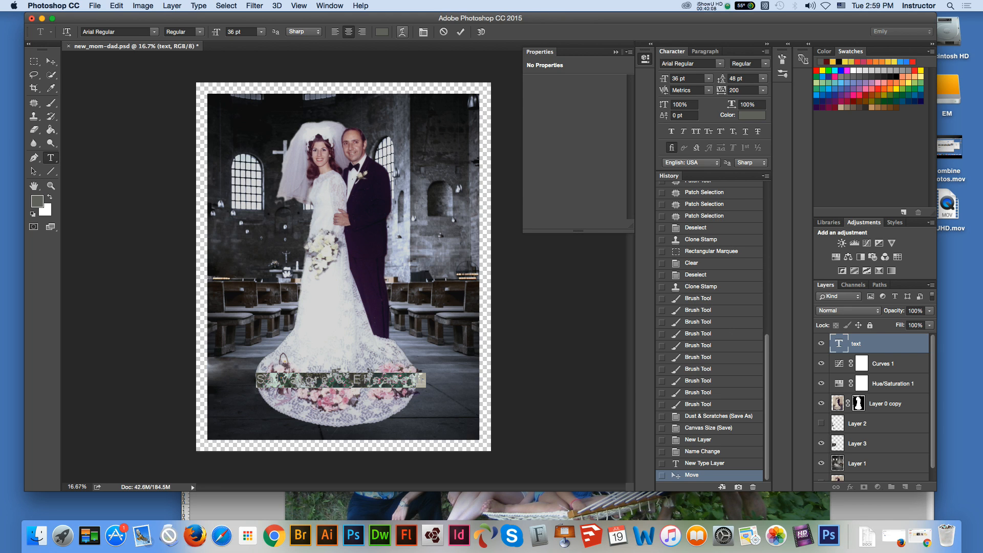
Step: Set the colour of the names text to white, ffffff
{"action": "left_click", "coordinate": [382, 31]}
{"action": "type", "text": "ffffff"}
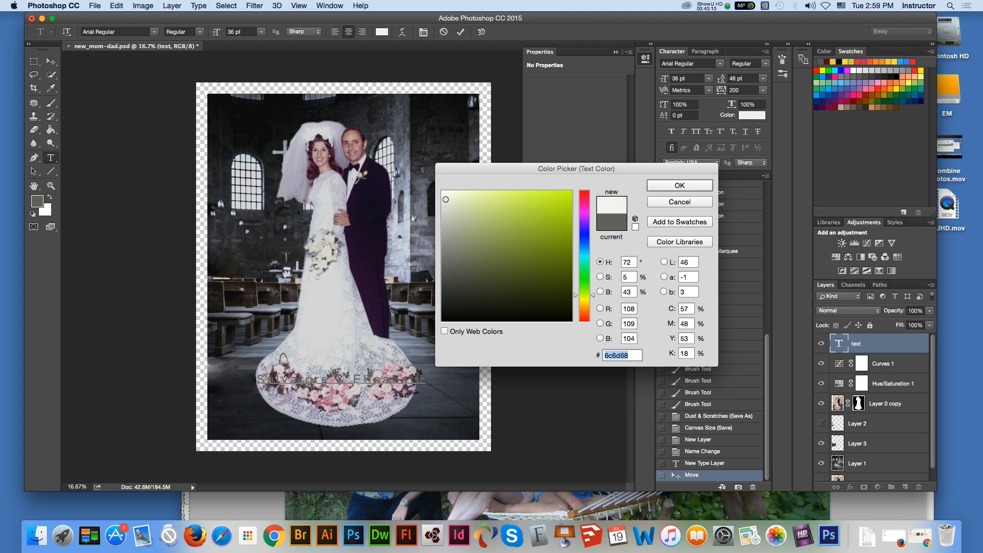
{"action": "key", "text": "Return"}
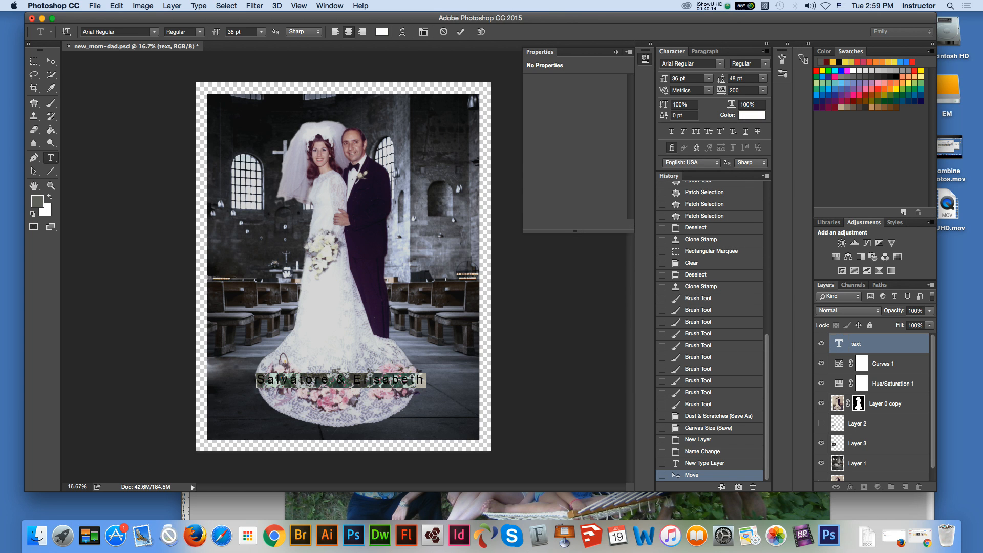
Step: Set the font of the names text to Avenir Black and commit it with the text kept over the train's flowers
{"action": "left_click", "coordinate": [154, 32]}
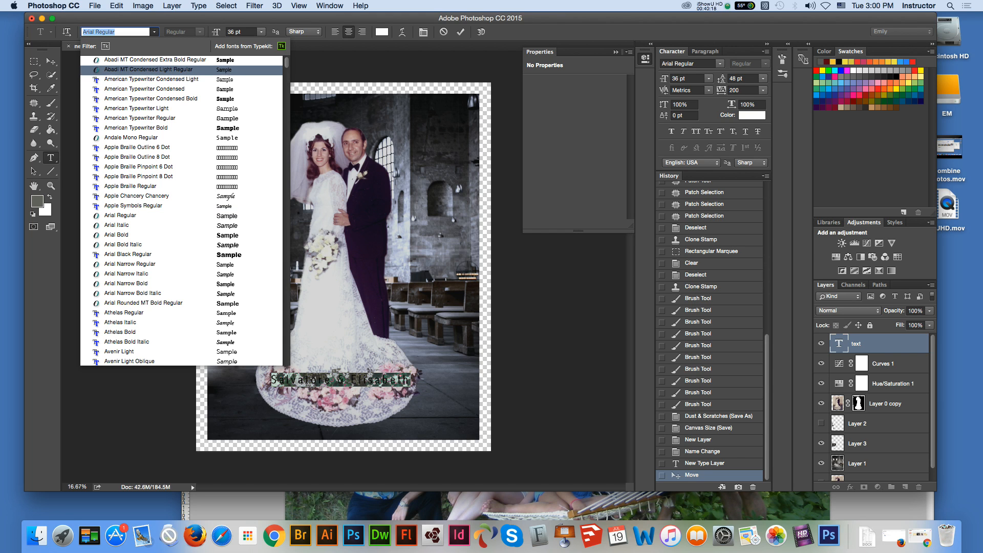
{"action": "key", "text": "Return"}
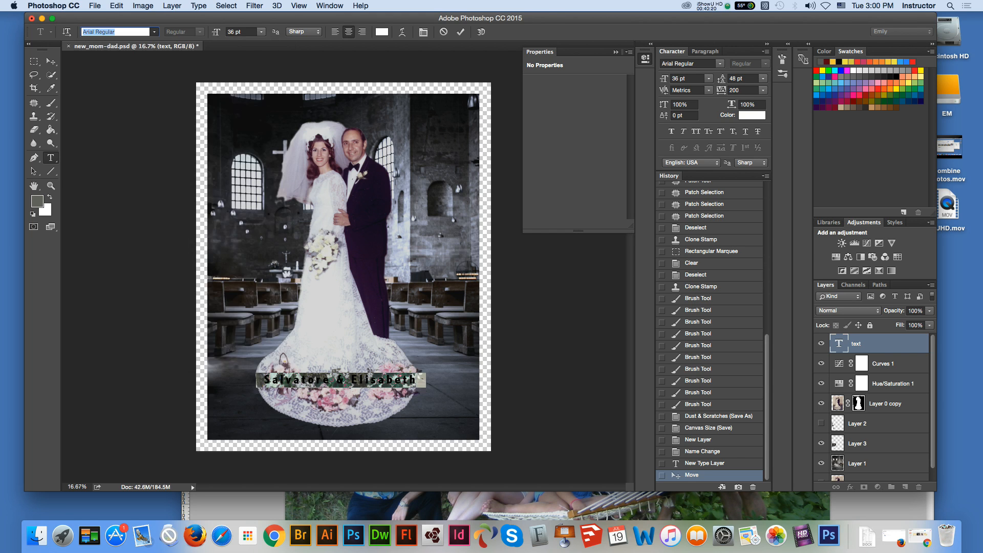
{"action": "left_click", "coordinate": [154, 32]}
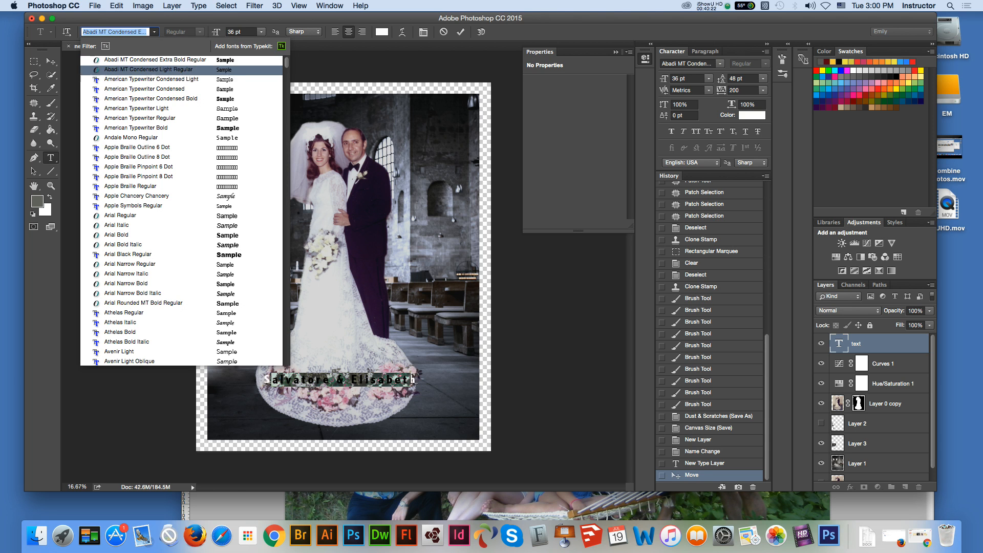
{"action": "scroll", "coordinate": [154, 80], "scroll_direction": "down", "scroll_amount": 5}
{"action": "scroll", "coordinate": [154, 205], "scroll_direction": "down", "scroll_amount": 3}
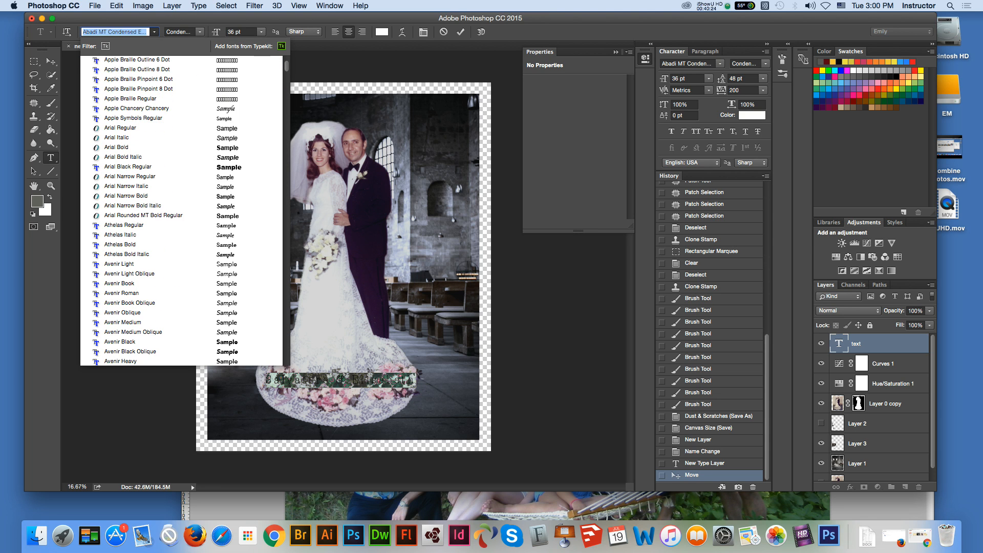
{"action": "scroll", "coordinate": [182, 210], "scroll_direction": "down", "scroll_amount": 6}
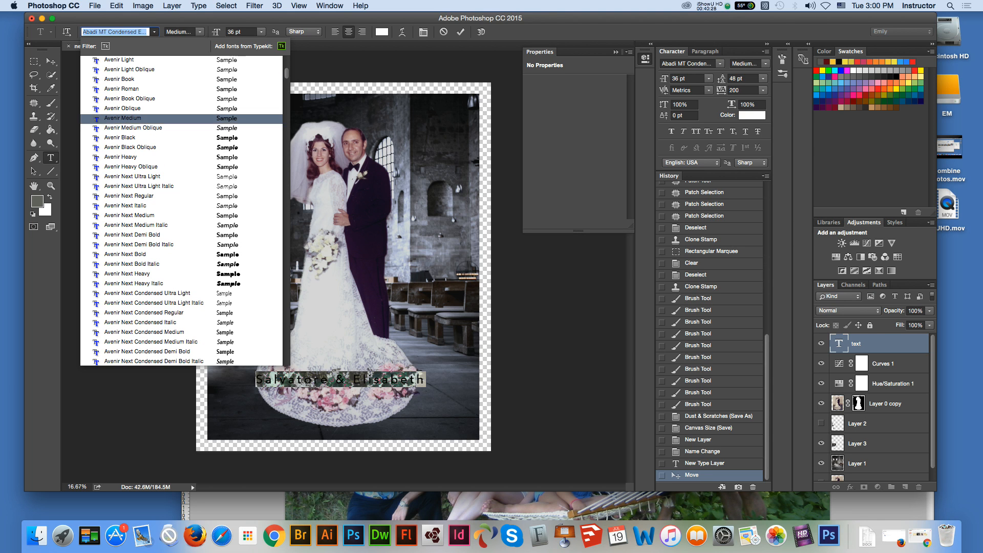
{"action": "left_click", "coordinate": [123, 137]}
{"action": "left_click", "coordinate": [50, 61]}
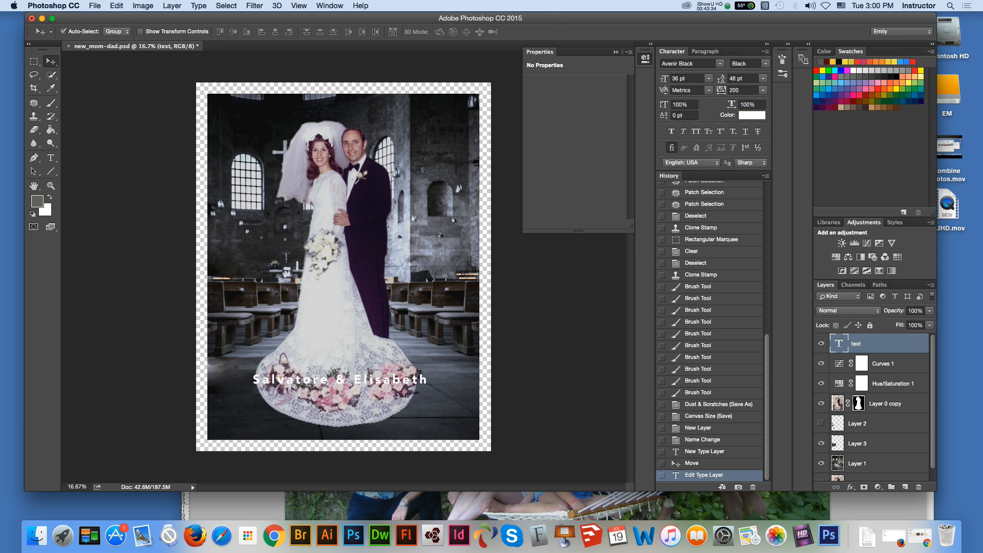
{"action": "left_click_drag", "start_coordinate": [424, 379], "coordinate": [424, 379]}
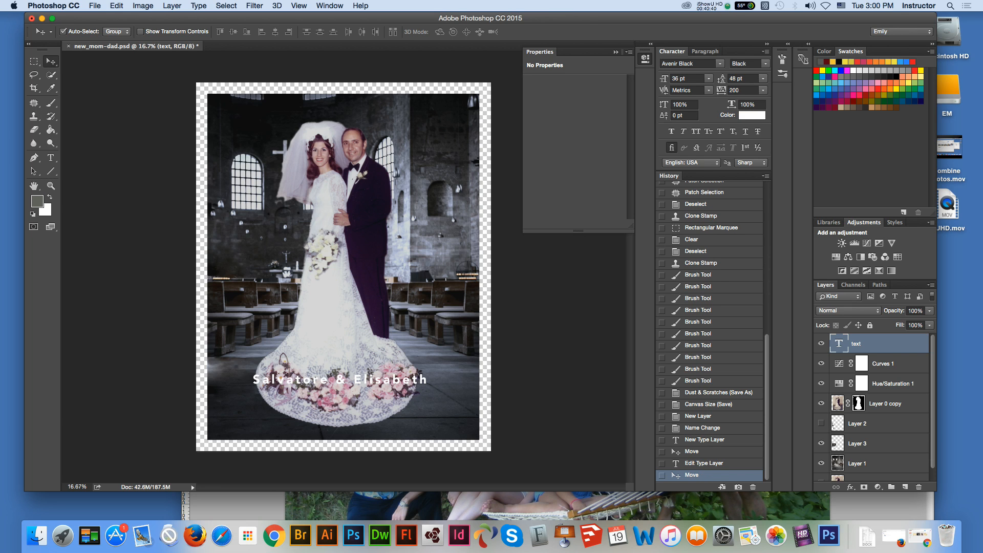
Step: Create the lettering "50th Anniversary" with the Horizontal Type Mask Tool on the floor, below and left of the names
{"action": "left_click", "coordinate": [50, 158]}
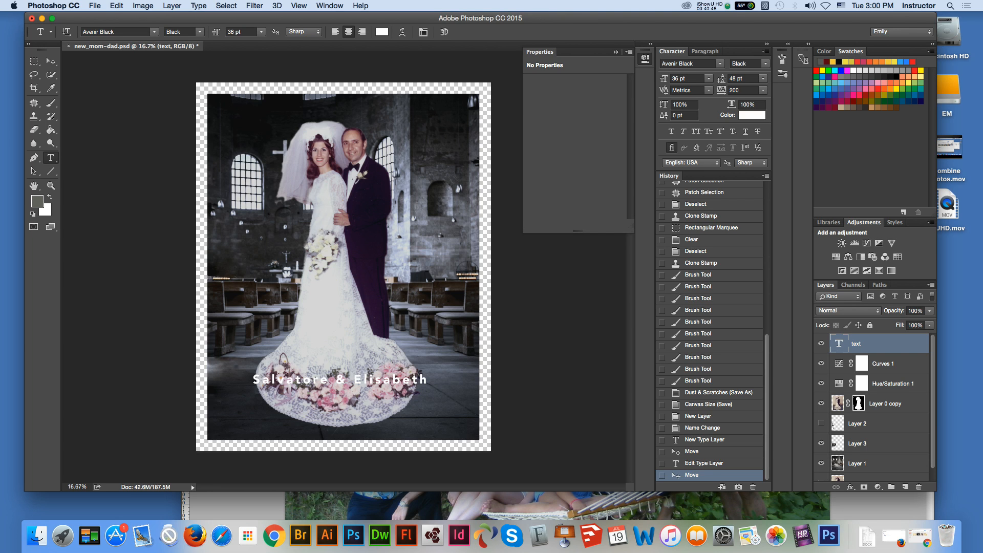
{"action": "left_click", "coordinate": [51, 157]}
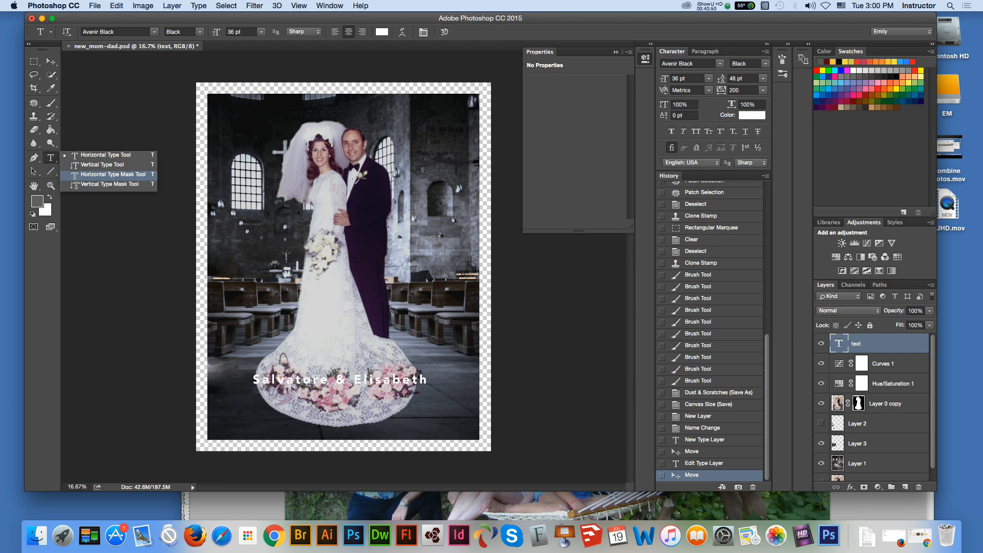
{"action": "left_click", "coordinate": [113, 174]}
{"action": "left_click", "coordinate": [229, 409]}
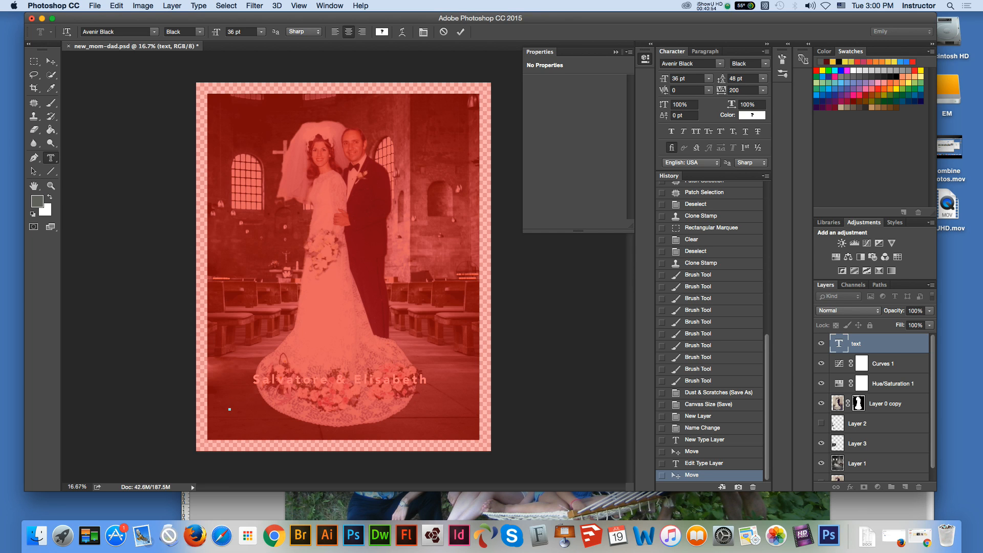
{"action": "type", "text": "50th"}
{"action": "type", "text": " Anniversi"}
{"action": "key", "text": "BackSpace"}
{"action": "type", "text": "ary"}
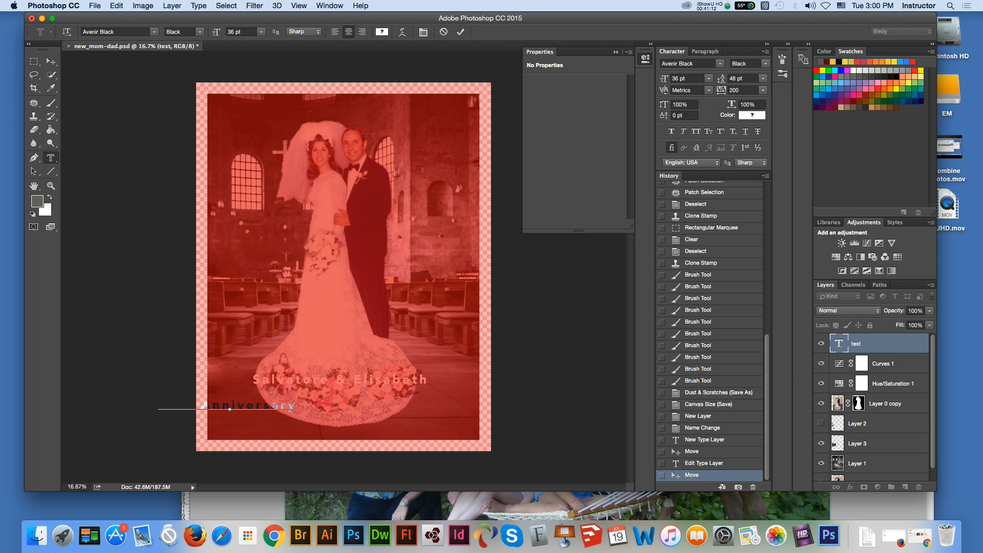
{"action": "key", "text": "BackSpace"}
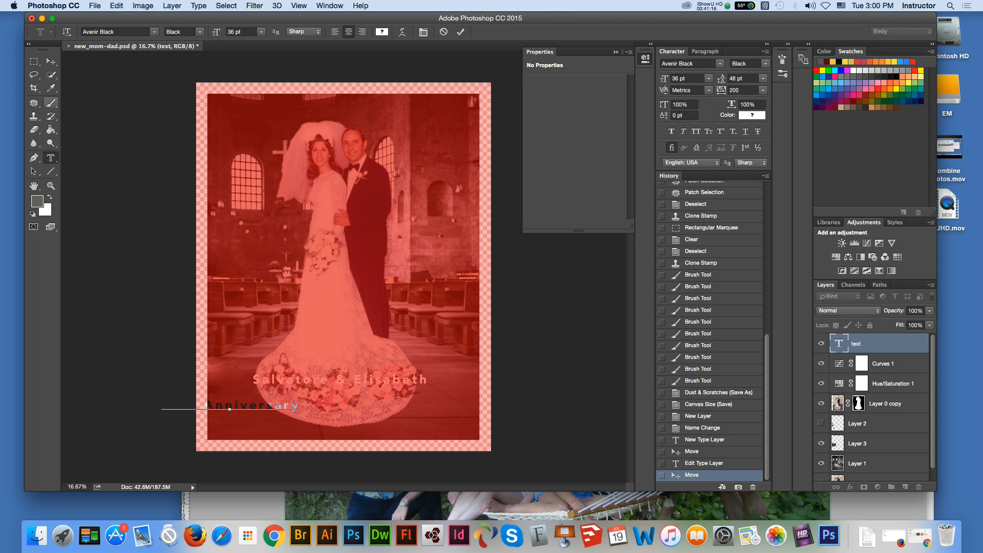
Step: Set the font of all the "50th Anniversary" mask text to Edwardian Script ITC Regular
{"action": "left_click_drag", "start_coordinate": [301, 407], "coordinate": [161, 406]}
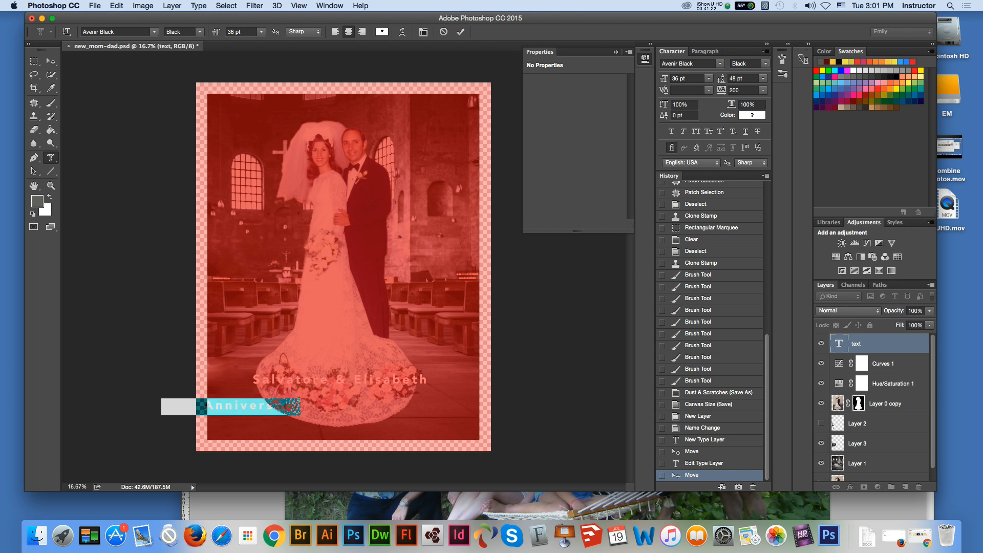
{"action": "left_click", "coordinate": [154, 31]}
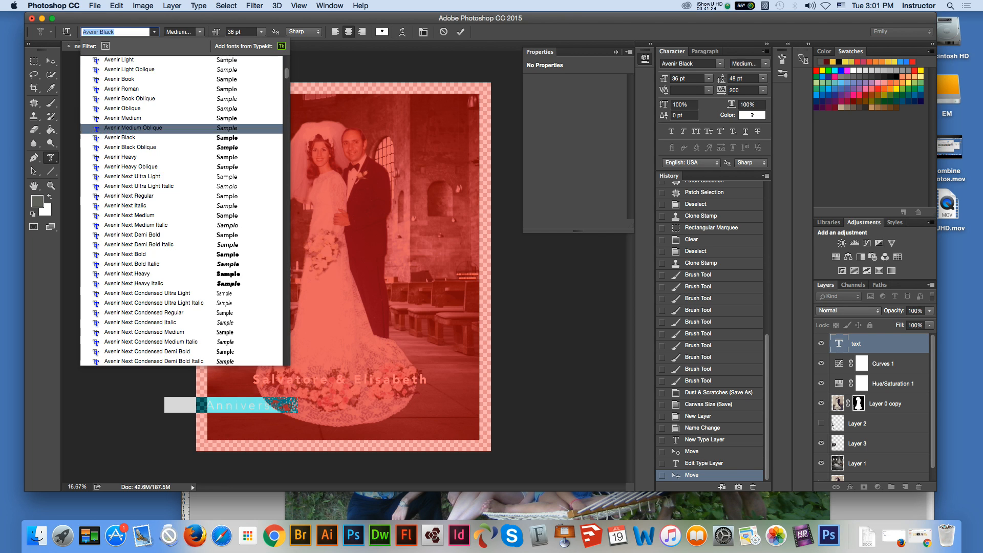
{"action": "scroll", "coordinate": [182, 210], "scroll_direction": "up", "scroll_amount": 10}
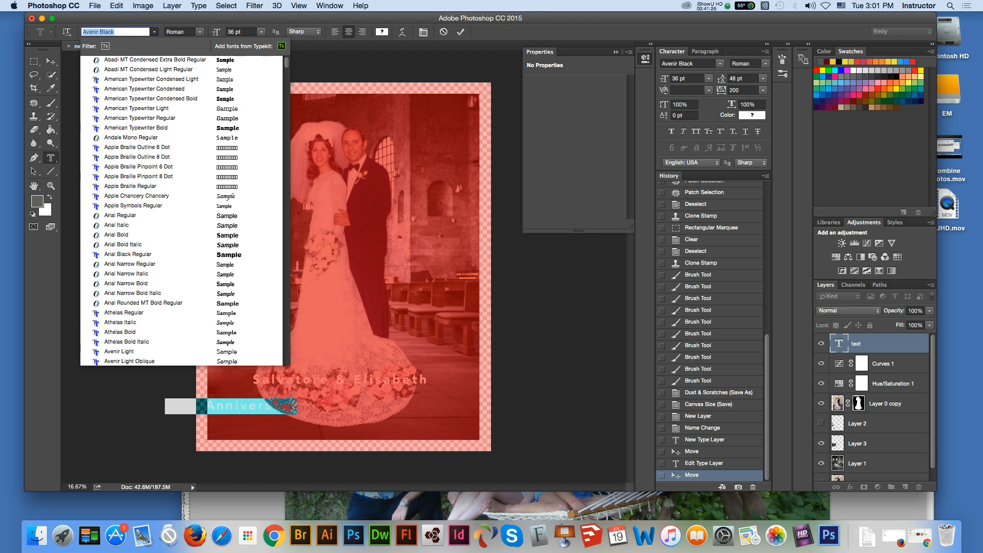
{"action": "scroll", "coordinate": [181, 210], "scroll_direction": "down", "scroll_amount": 1}
{"action": "scroll", "coordinate": [221, 352], "scroll_direction": "down", "scroll_amount": 10}
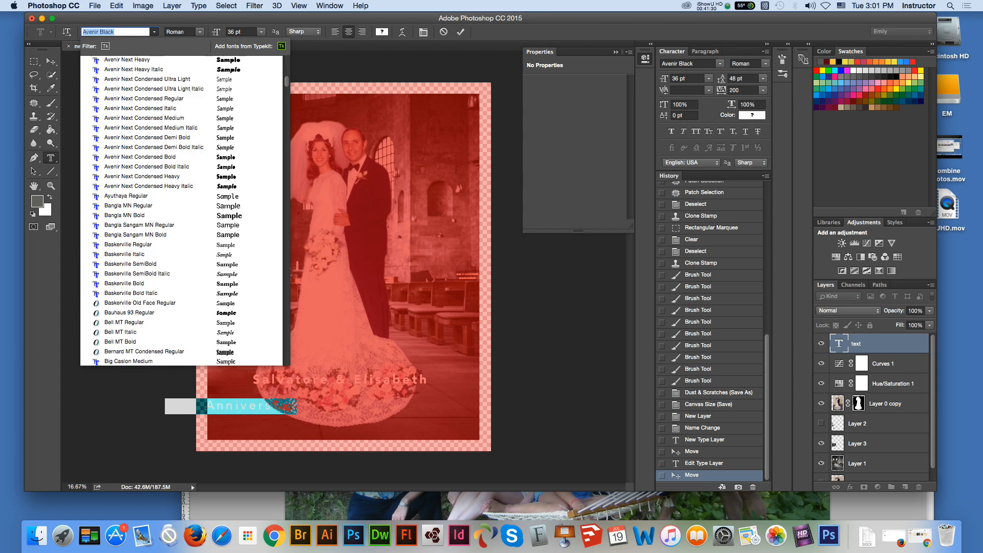
{"action": "scroll", "coordinate": [220, 353], "scroll_direction": "down", "scroll_amount": 15}
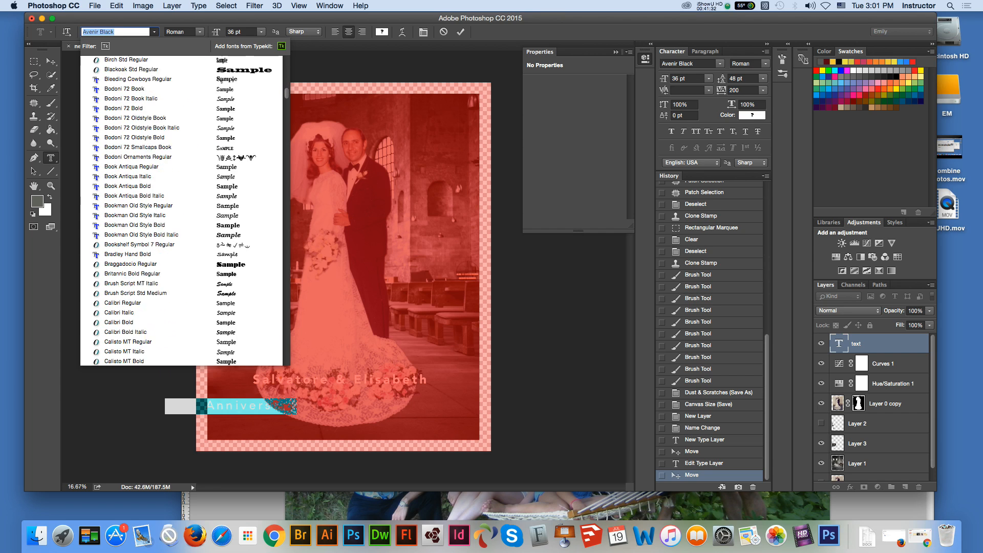
{"action": "scroll", "coordinate": [182, 210], "scroll_direction": "down", "scroll_amount": 20}
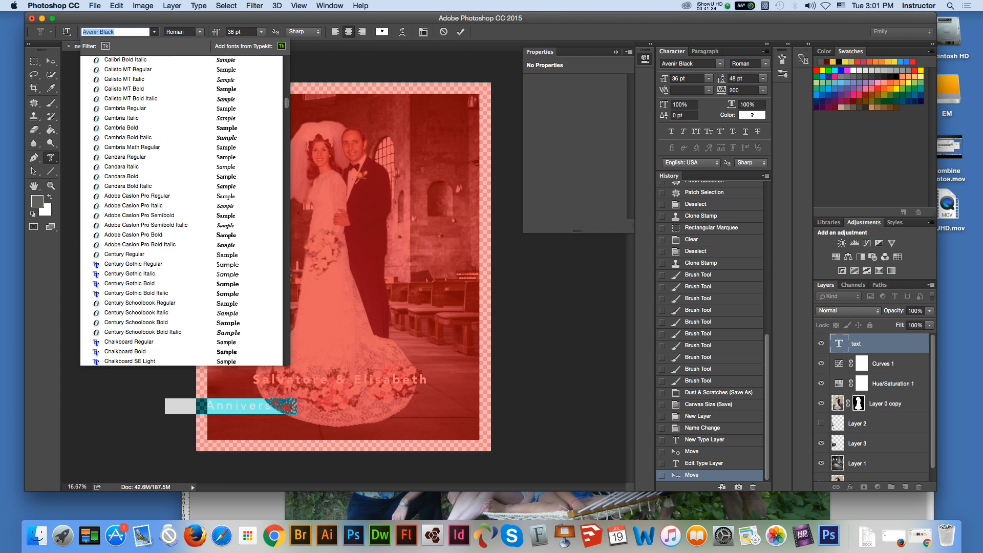
{"action": "scroll", "coordinate": [182, 210], "scroll_direction": "down", "scroll_amount": 20}
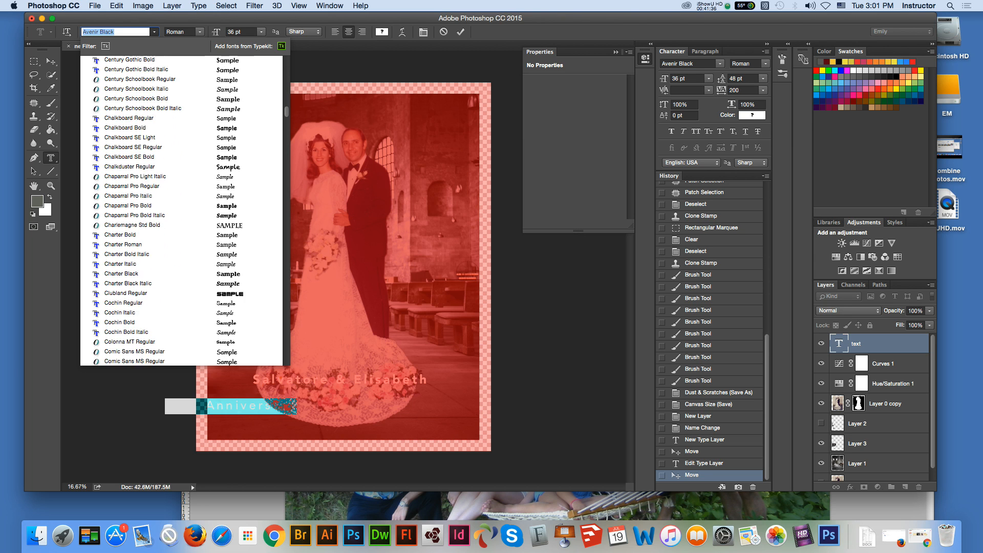
{"action": "scroll", "coordinate": [168, 211], "scroll_direction": "down", "scroll_amount": 3}
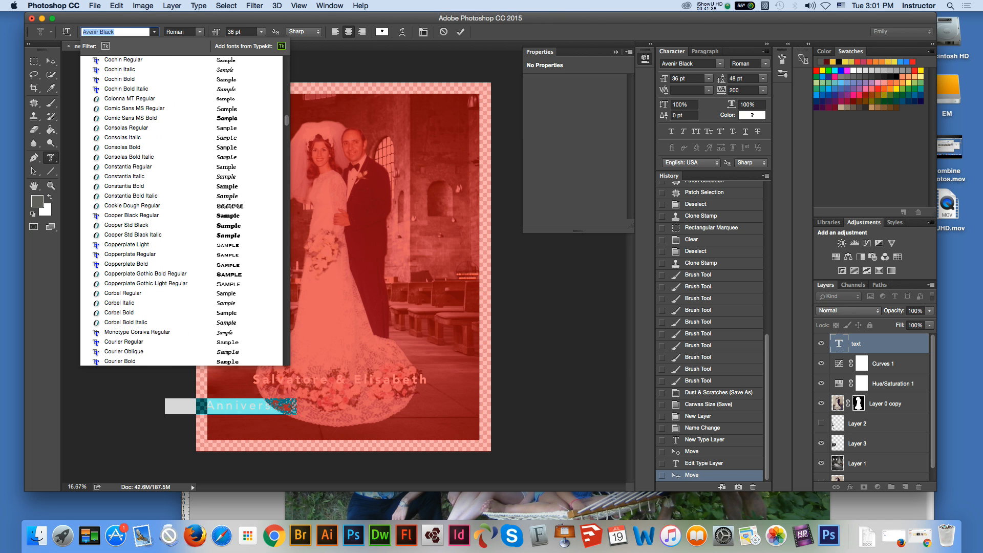
{"action": "scroll", "coordinate": [182, 210], "scroll_direction": "down", "scroll_amount": 20}
{"action": "scroll", "coordinate": [182, 210], "scroll_direction": "down", "scroll_amount": 5}
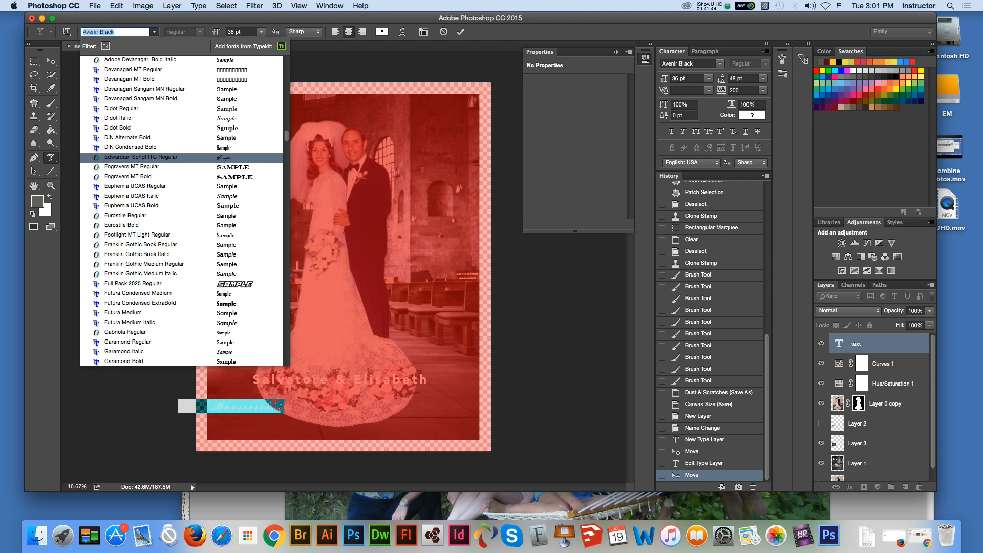
{"action": "left_click", "coordinate": [169, 157]}
Step: Enlarge the "50th Anniversary" mask text to 72 pt and commit it as a selection
{"action": "left_click", "coordinate": [261, 32]}
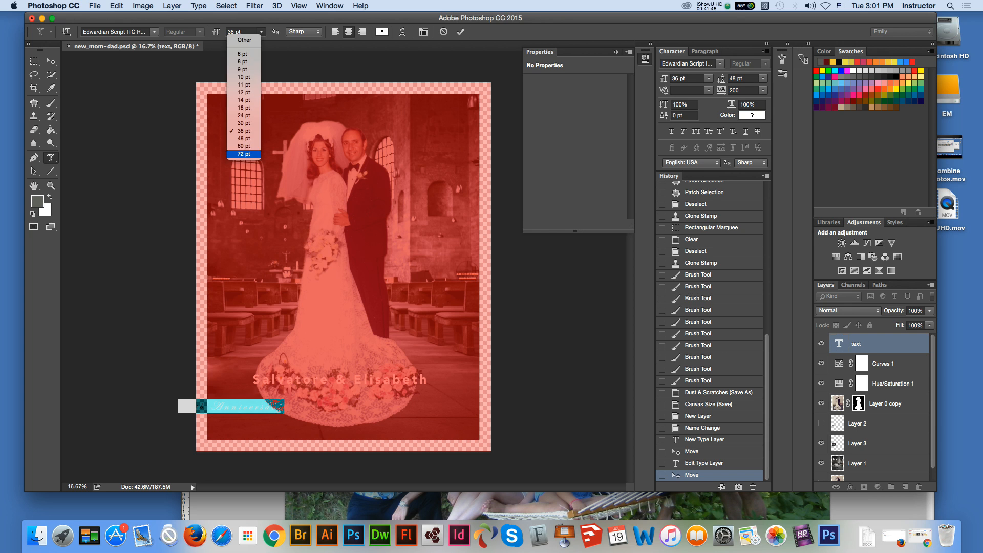
{"action": "left_click", "coordinate": [243, 154]}
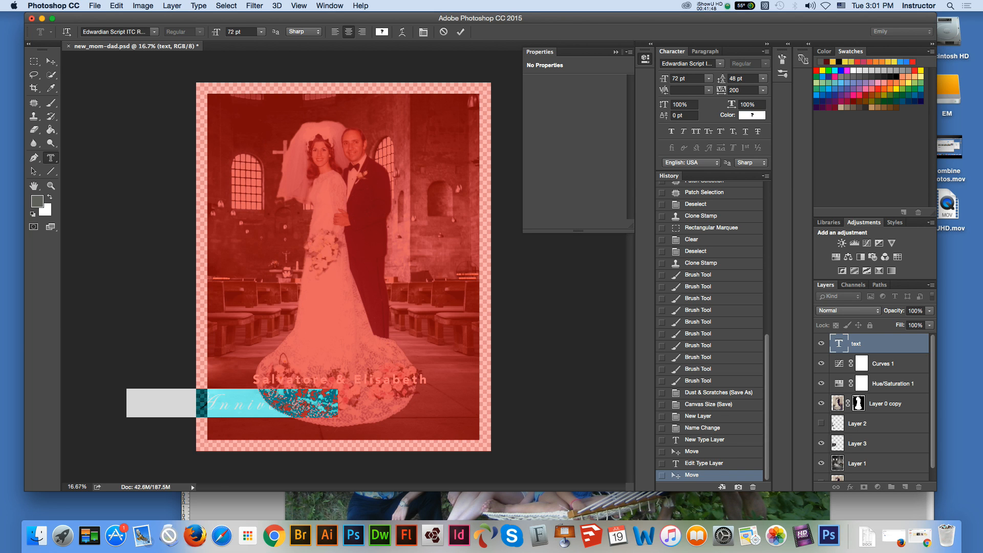
{"action": "left_click", "coordinate": [51, 61]}
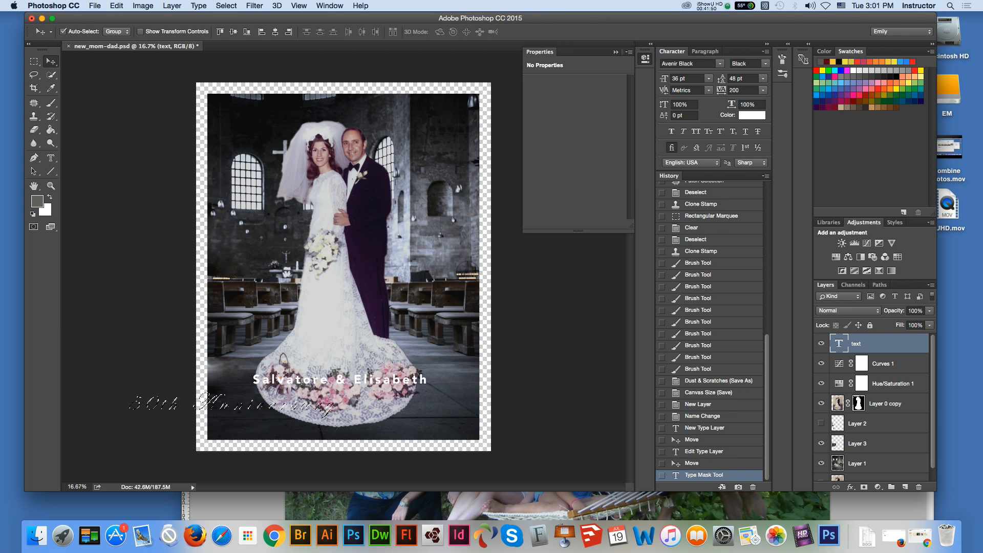
Step: Shift the "50th Anniversary" selection outline right until it is centred beneath the couple's names
{"action": "key", "text": "m"}
{"action": "key", "text": "Right"}
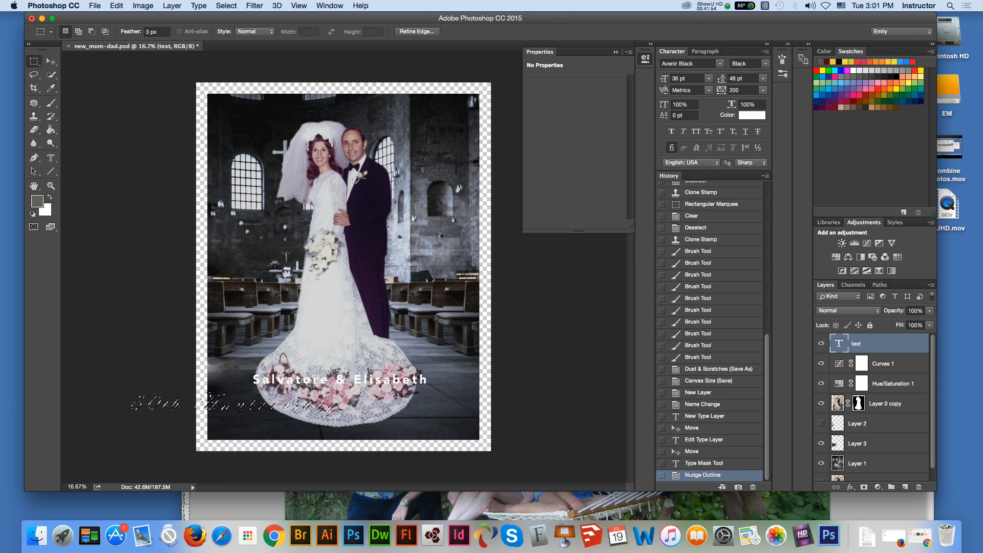
{"action": "key", "text": "shift+Right"}
{"action": "key", "text": "shift+Right"}
{"action": "key", "text": "shift+Right"}
{"action": "key", "text": "shift+Right"}
{"action": "key", "text": "shift+Right"}
{"action": "key", "text": "shift+Right"}
{"action": "key", "text": "shift+Right"}
{"action": "key", "text": "shift+Right"}
{"action": "key", "text": "shift+Right"}
{"action": "key", "text": "shift+Right"}
{"action": "key", "text": "shift+Right"}
{"action": "key", "text": "shift+Right"}
{"action": "key", "text": "shift+Right"}
{"action": "key", "text": "shift+Right"}
{"action": "key", "text": "shift+Right"}
{"action": "key", "text": "shift+Right"}
{"action": "key", "text": "shift+Right"}
{"action": "key", "text": "shift+Right"}
{"action": "key", "text": "shift+Right"}
{"action": "key", "text": "shift+Right"}
{"action": "key", "text": "shift+Right"}
{"action": "key", "text": "shift+Right"}
{"action": "key", "text": "shift+Right"}
{"action": "key", "text": "shift+Right"}
{"action": "key", "text": "shift+Right"}
{"action": "key", "text": "shift+Right"}
{"action": "key", "text": "shift+Right"}
{"action": "key", "text": "shift+Right"}
{"action": "key", "text": "shift+Right"}
{"action": "key", "text": "shift+Right"}
{"action": "key", "text": "shift+Right"}
{"action": "key", "text": "shift+Right"}
{"action": "key", "text": "shift+Right"}
{"action": "key", "text": "shift+Right"}
{"action": "key", "text": "shift+Right"}
{"action": "key", "text": "shift+Right"}
{"action": "key", "text": "shift+Right"}
{"action": "key", "text": "shift+Right"}
{"action": "key", "text": "shift+Right"}
{"action": "key", "text": "shift+Right"}
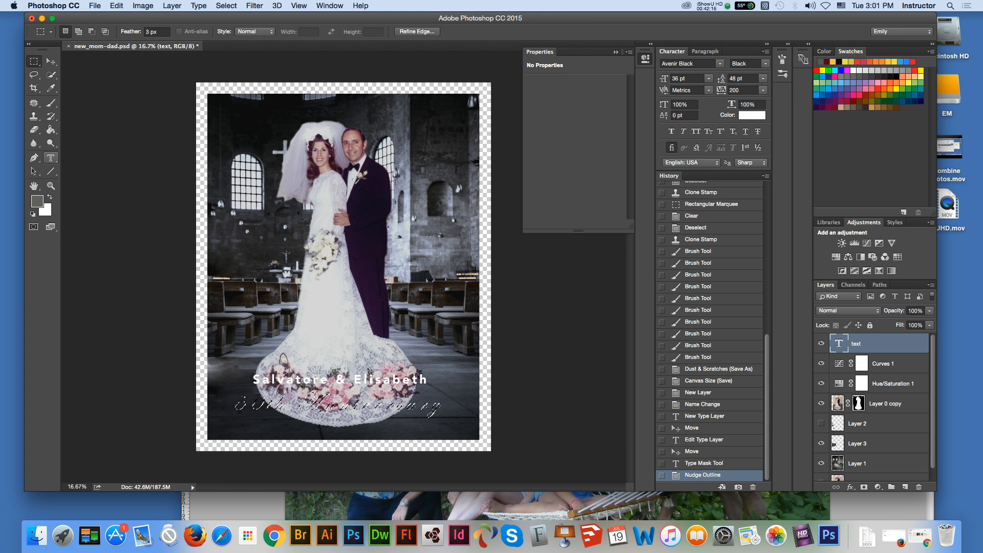
Step: Add a new layer and fill the "50th Anniversary" selection with an orange-to-white linear gradient running from top to bottom
{"action": "left_click", "coordinate": [51, 129]}
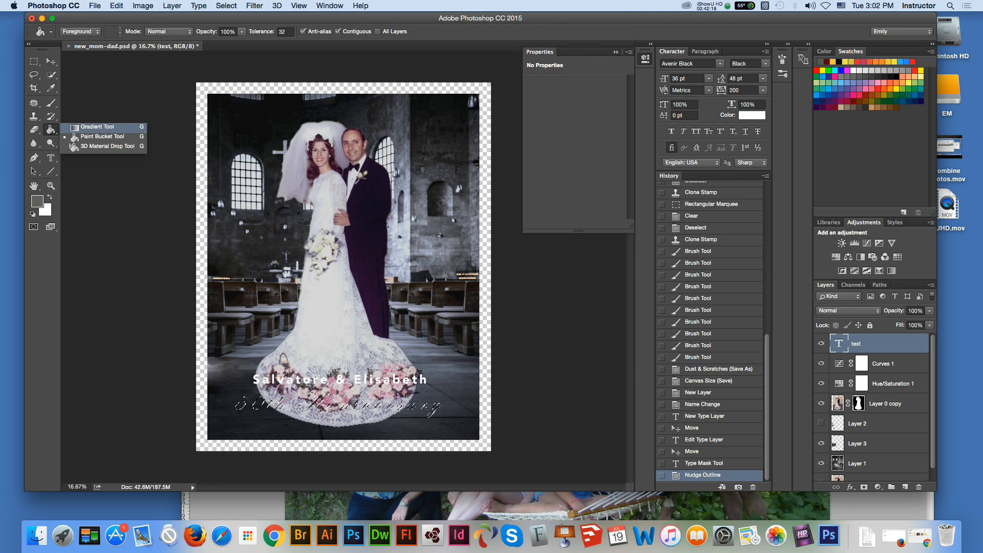
{"action": "left_click", "coordinate": [97, 127]}
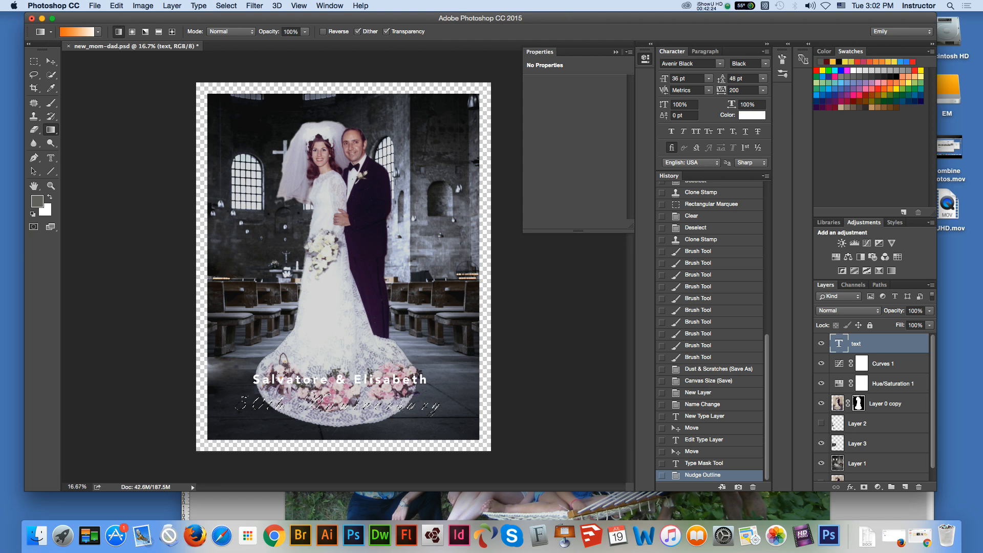
{"action": "left_click", "coordinate": [931, 285]}
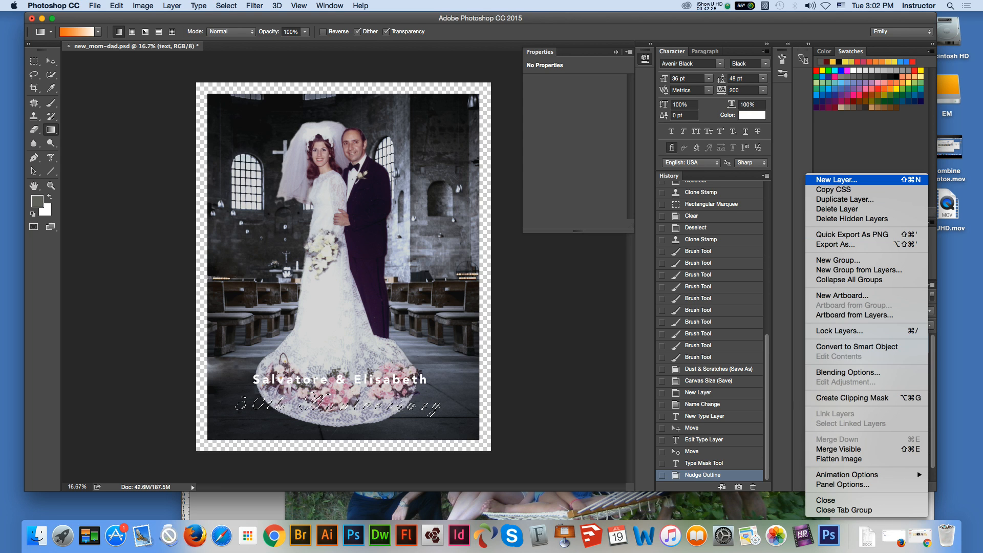
{"action": "left_click", "coordinate": [871, 180]}
{"action": "key", "text": "Return"}
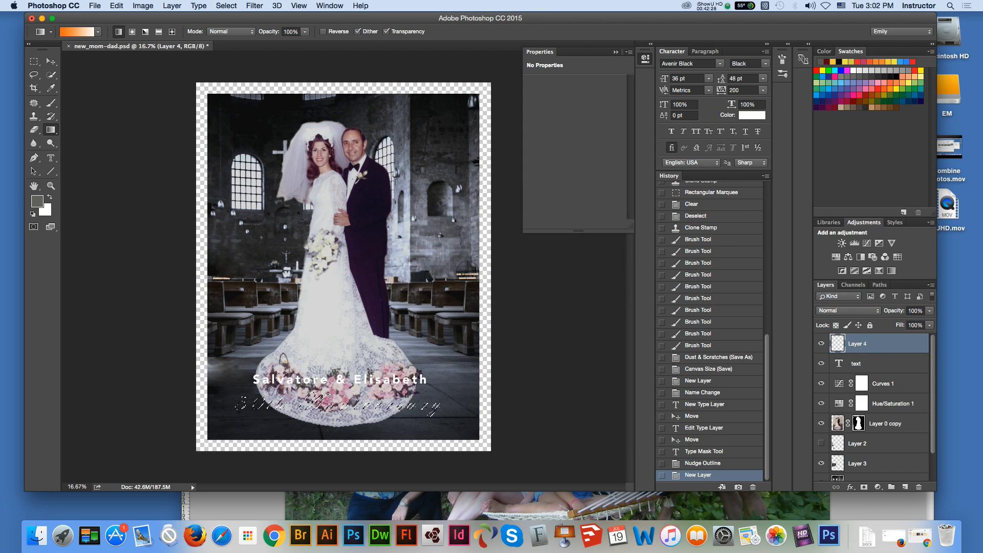
{"action": "left_click_drag", "start_coordinate": [337, 391], "coordinate": [337, 416]}
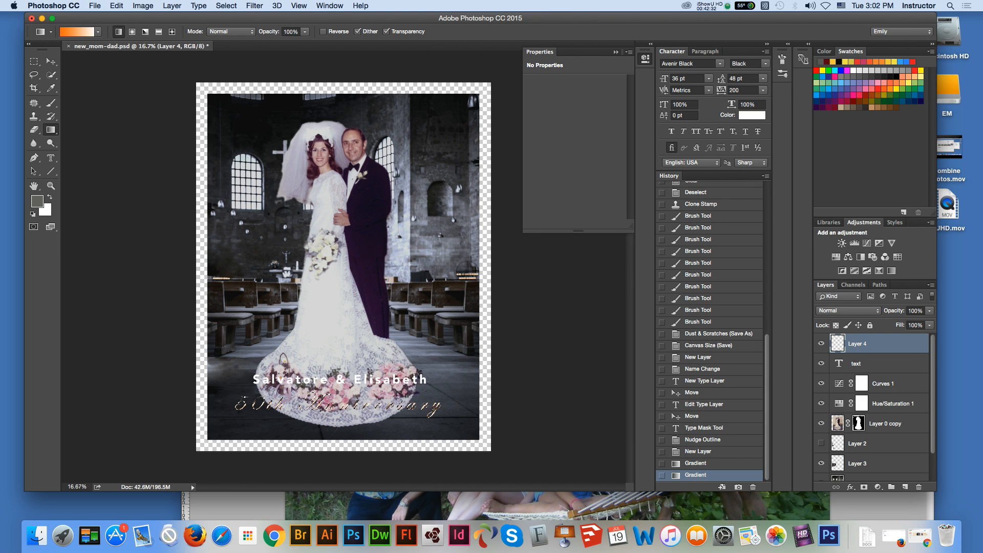
Step: Deselect the gradient-filled "50th Anniversary" lettering and activate the Move tool
{"action": "key", "text": "z"}
{"action": "left_click", "coordinate": [420, 383]}
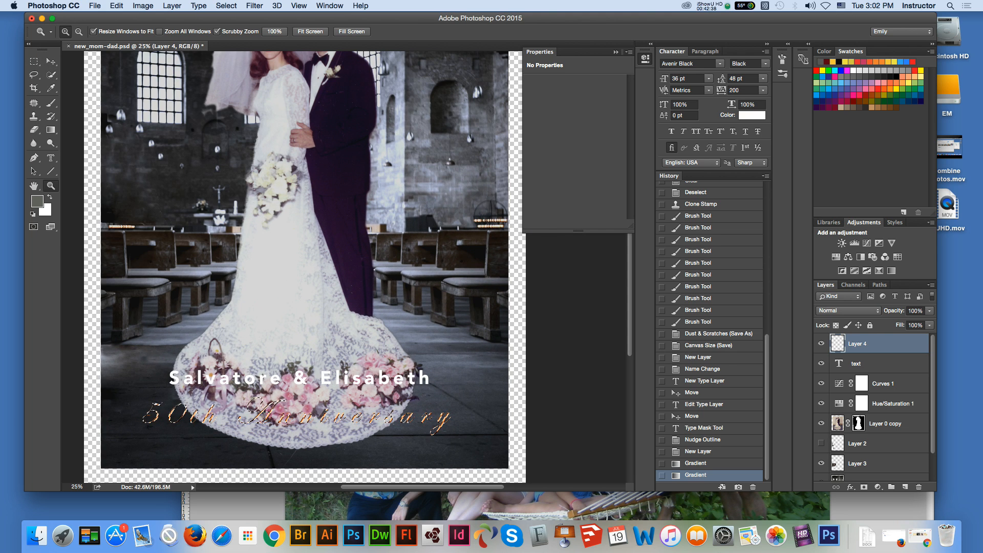
{"action": "left_click", "coordinate": [34, 61]}
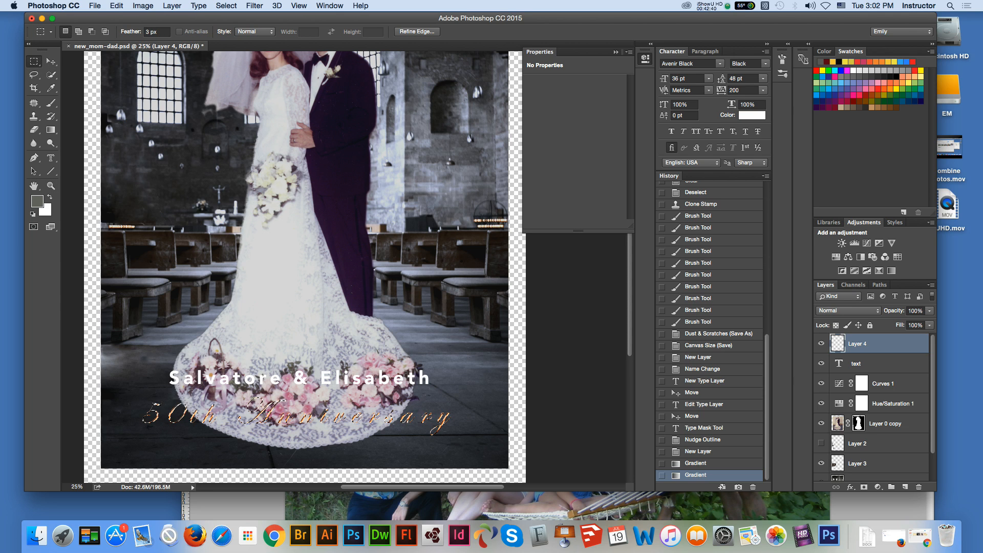
{"action": "key", "text": "super+d"}
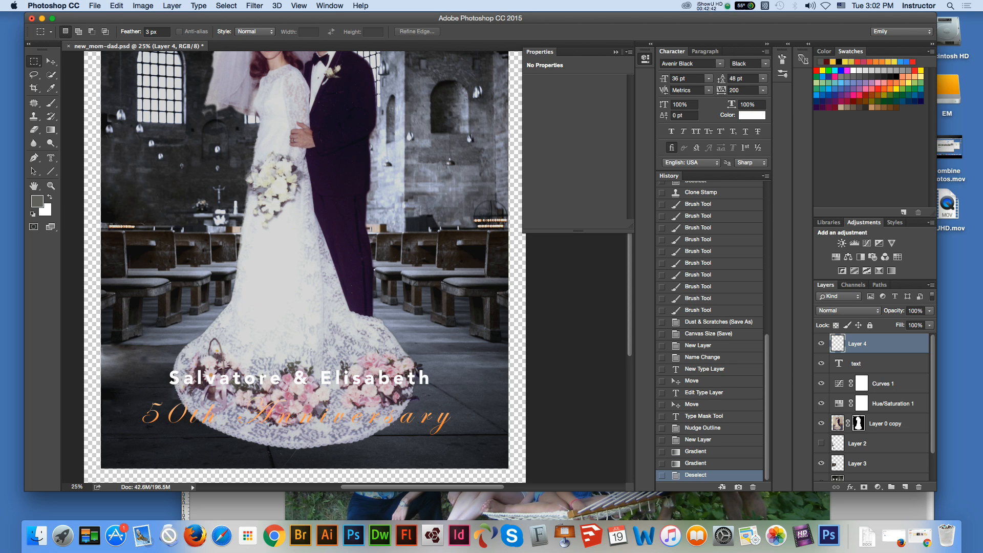
{"action": "key", "text": "v"}
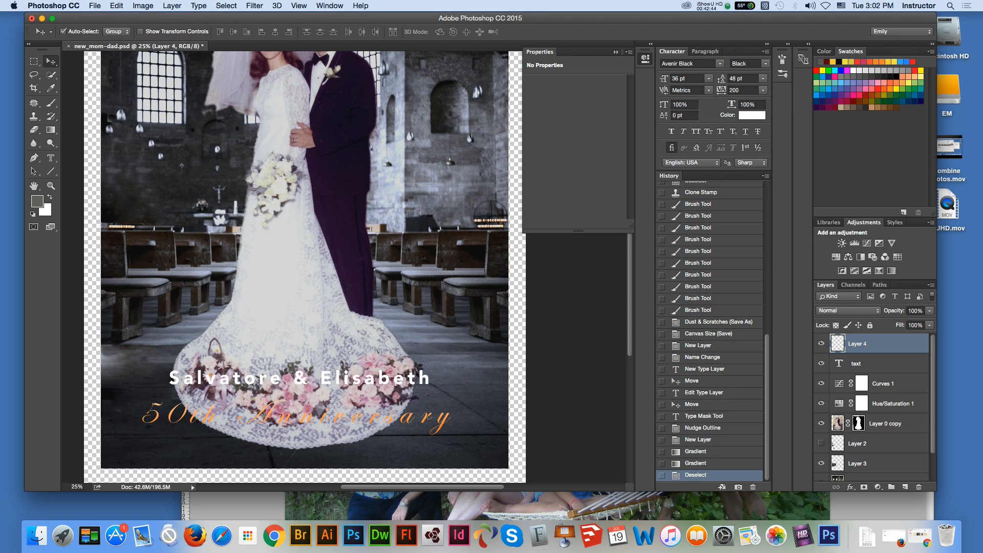
Step: Add a drop shadow to the gradient-filled "50th Anniversary" layer
{"action": "key", "text": "super+0"}
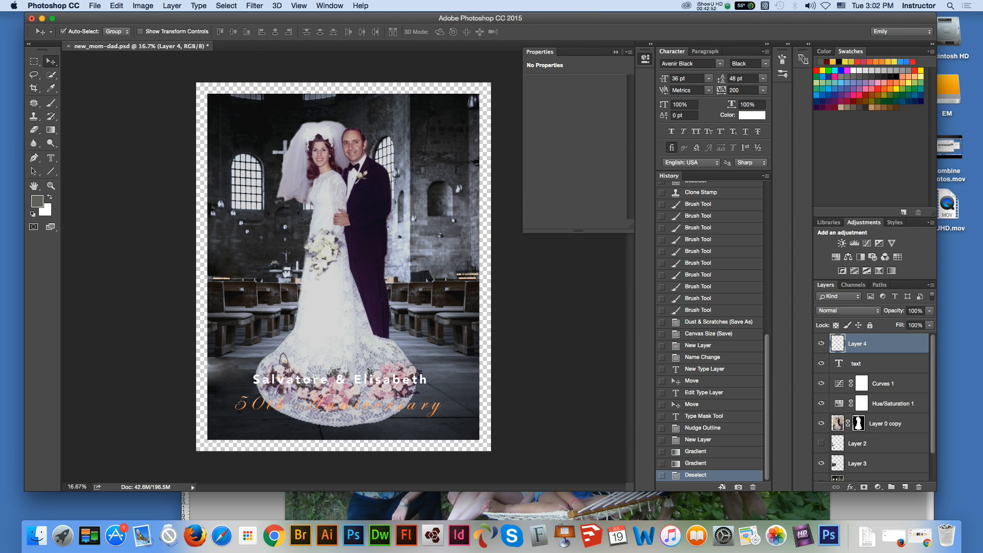
{"action": "double_click", "coordinate": [858, 344]}
{"action": "double_click", "coordinate": [892, 344]}
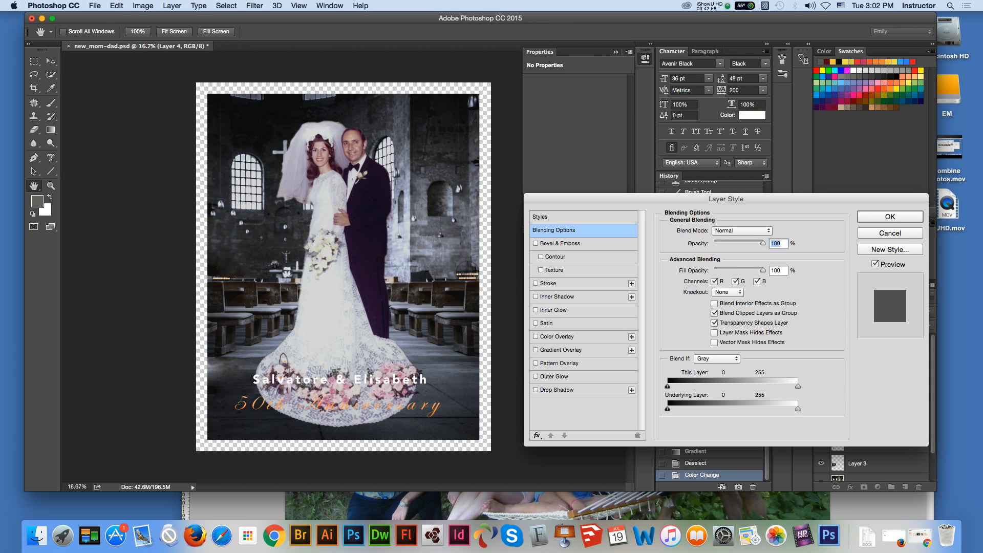
{"action": "left_click", "coordinate": [535, 390]}
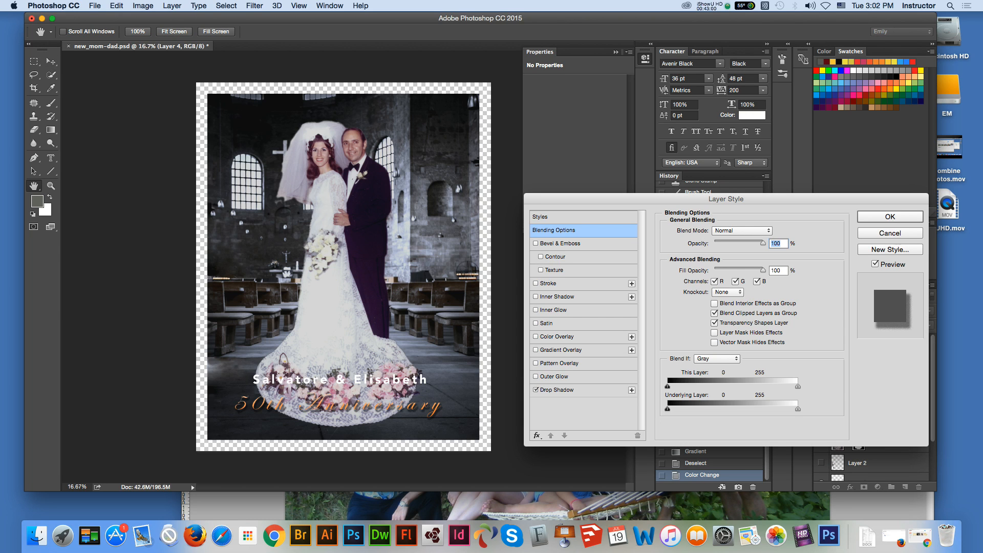
Step: Set the "50th Anniversary" layer's opacity to 88% and fill opacity to 71%, and adjust its Blend If highlight slider
{"action": "left_click_drag", "start_coordinate": [763, 243], "coordinate": [758, 270]}
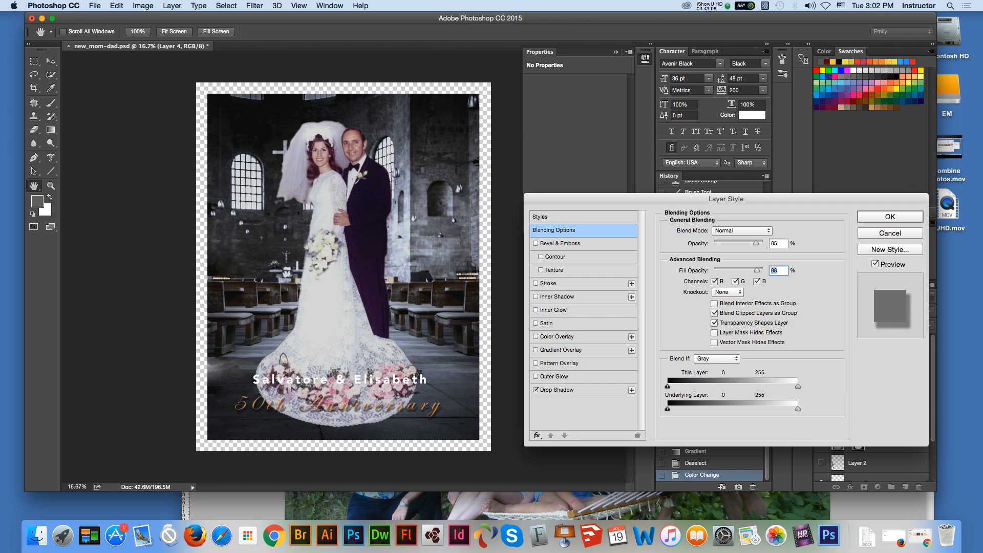
{"action": "left_click_drag", "start_coordinate": [757, 244], "coordinate": [756, 243]}
{"action": "left_click_drag", "start_coordinate": [757, 271], "coordinate": [748, 271]}
{"action": "left_click_drag", "start_coordinate": [798, 386], "coordinate": [798, 409]}
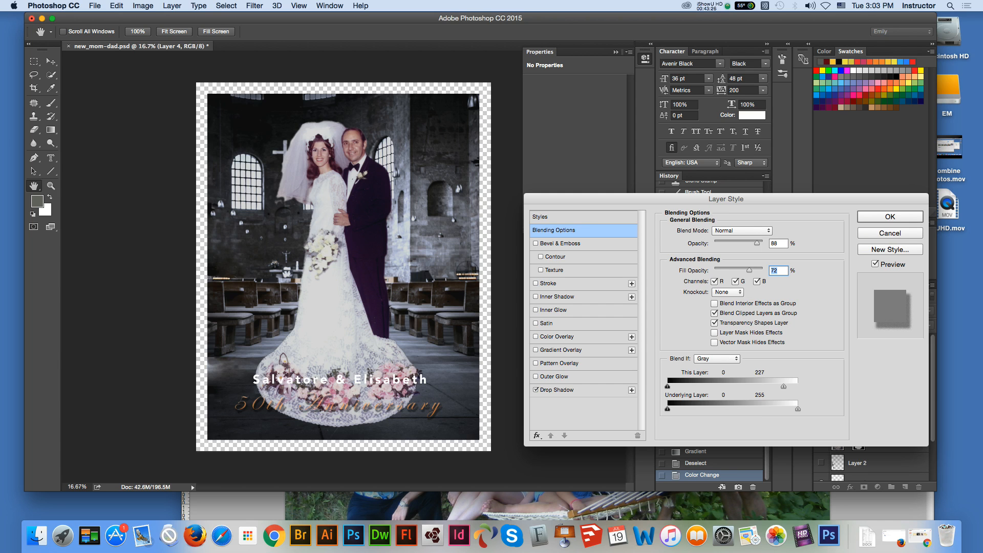
{"action": "key", "text": "Up"}
{"action": "key", "text": "Up"}
{"action": "left_click_drag", "start_coordinate": [757, 244], "coordinate": [756, 243]}
{"action": "key", "text": "Return"}
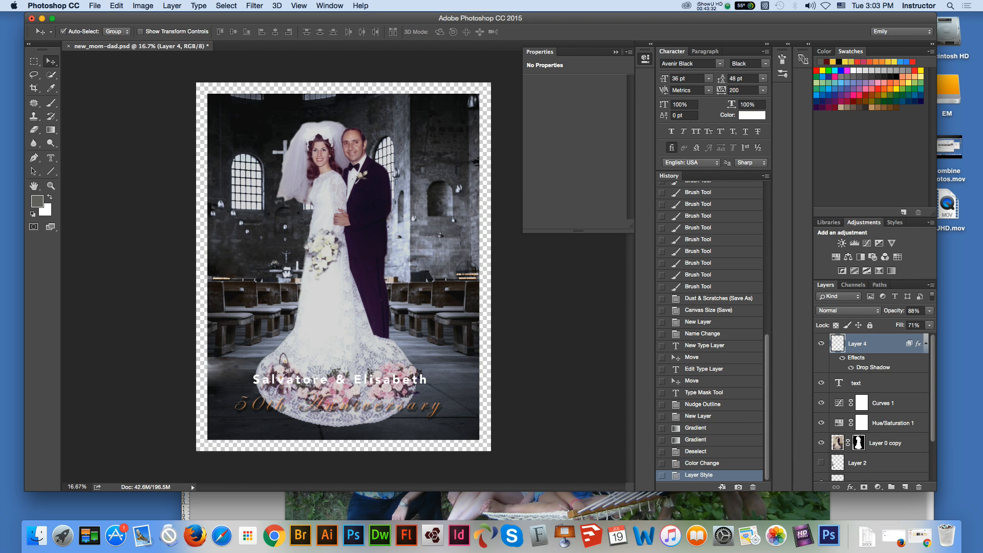
Step: Copy the drop shadow from the "50th Anniversary" layer onto the text layer with the couple's names
{"action": "key", "text": "z"}
{"action": "left_click", "coordinate": [376, 393]}
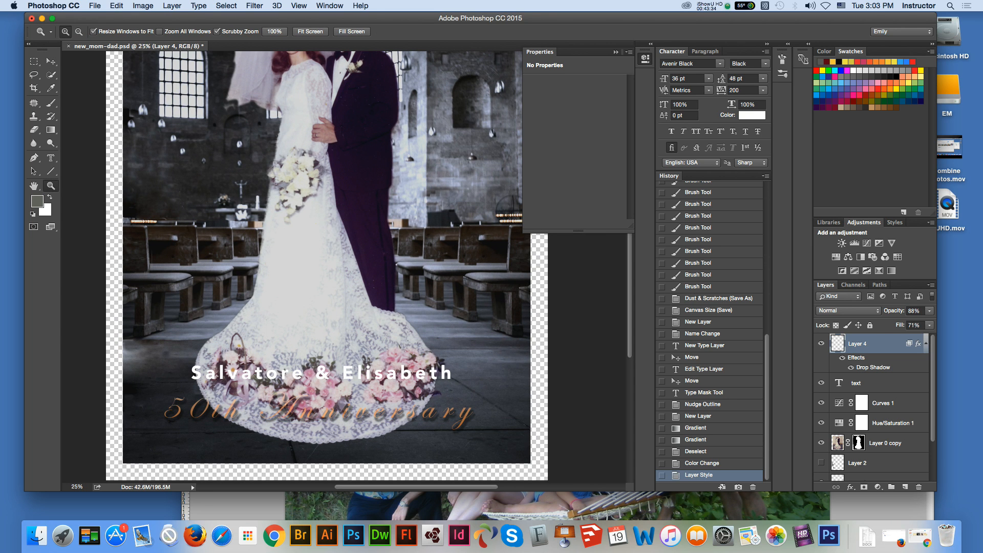
{"action": "key", "text": "v"}
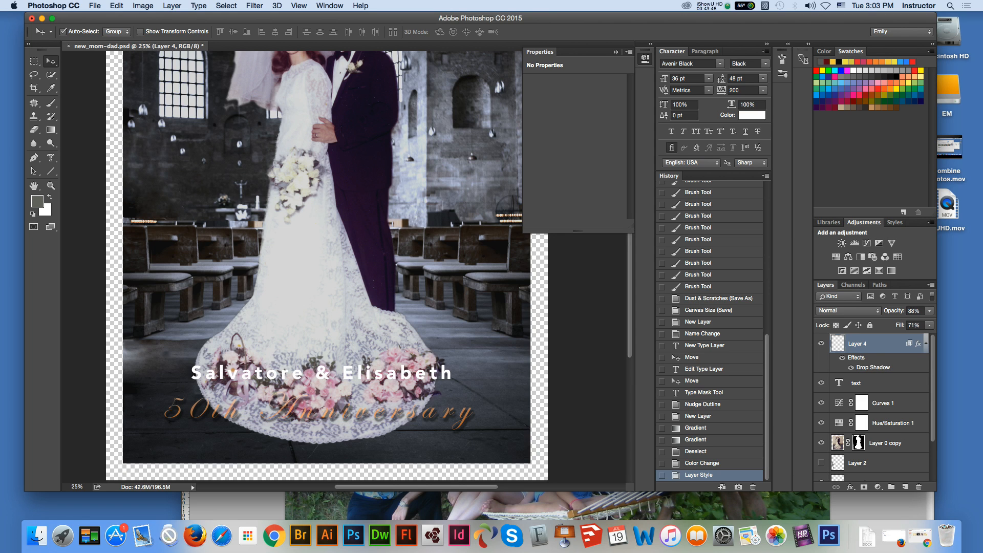
{"action": "left_click_drag", "start_coordinate": [912, 351], "coordinate": [913, 387]}
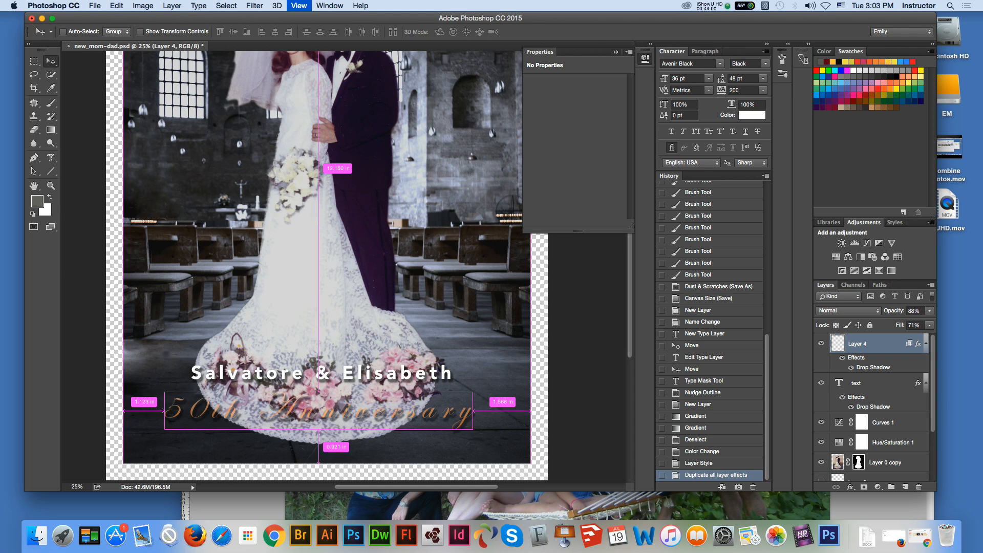
{"action": "key", "text": "super+minus"}
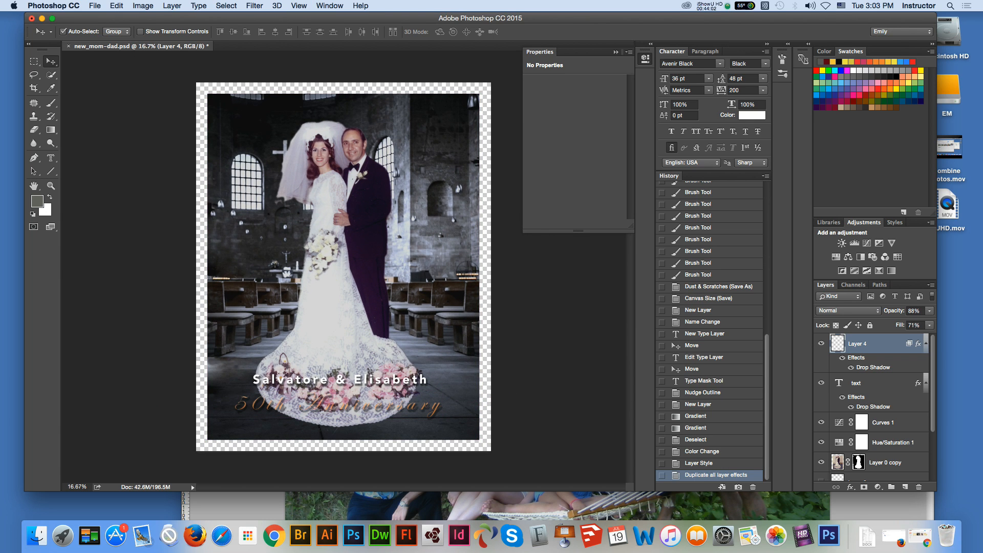
Step: Select the couple's names text layer and try the Arc style in Warp Text with the Horizontal Type tool
{"action": "left_click", "coordinate": [856, 383]}
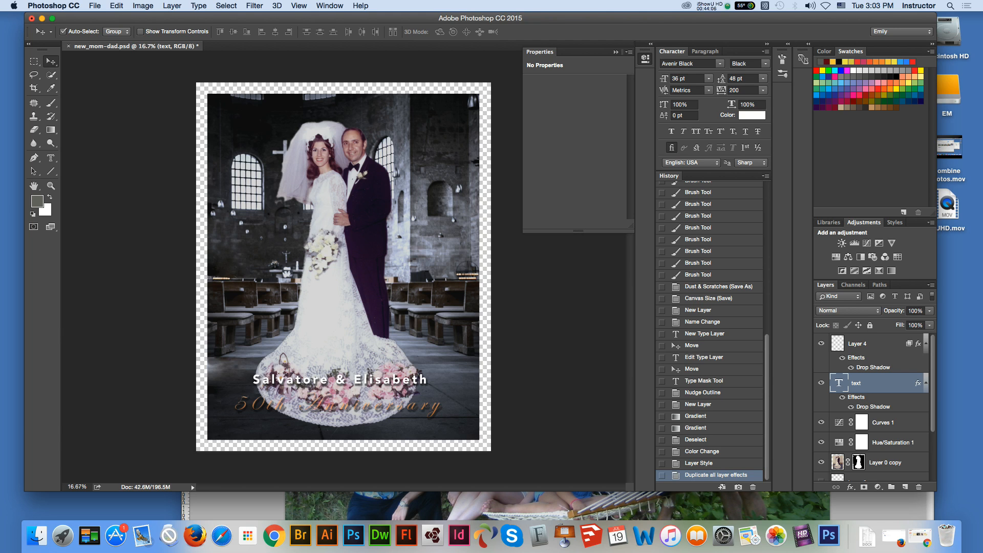
{"action": "key", "text": "t"}
{"action": "left_click", "coordinate": [51, 158]}
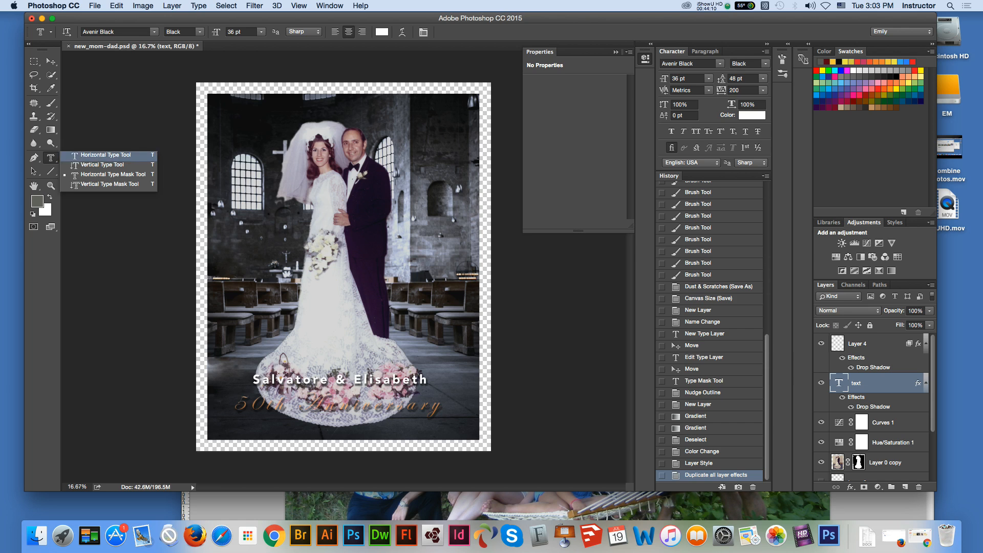
{"action": "left_click", "coordinate": [103, 156]}
{"action": "left_click", "coordinate": [402, 32]}
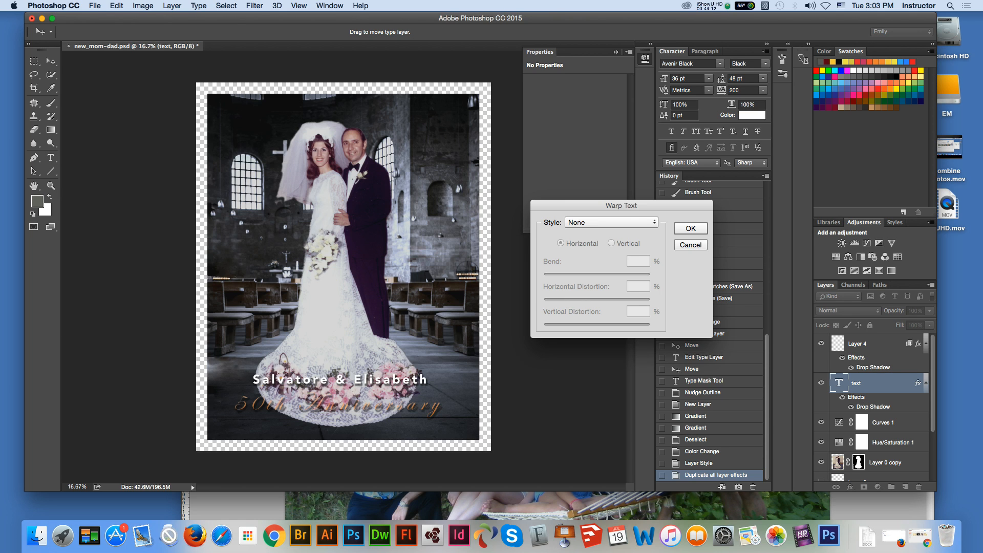
{"action": "left_click", "coordinate": [611, 222]}
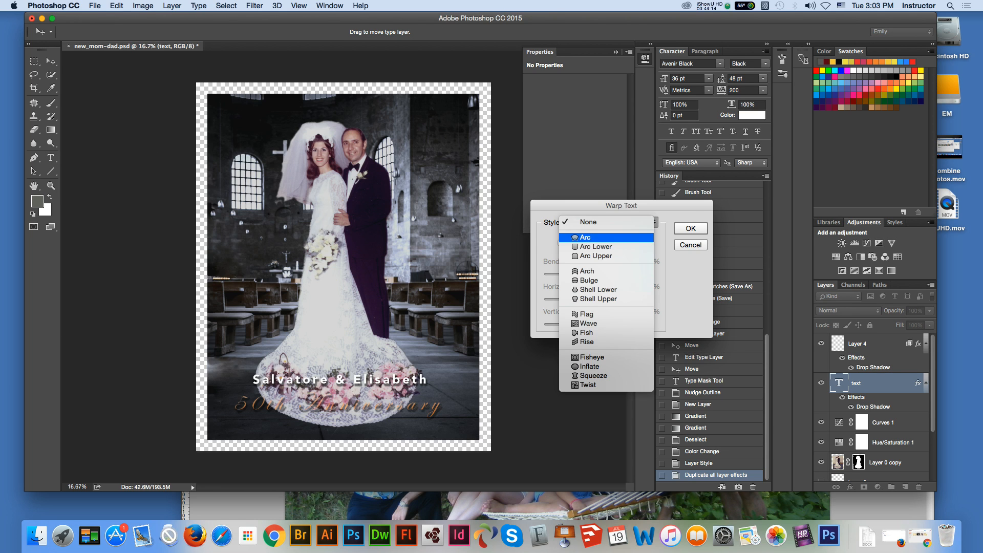
{"action": "left_click", "coordinate": [584, 237]}
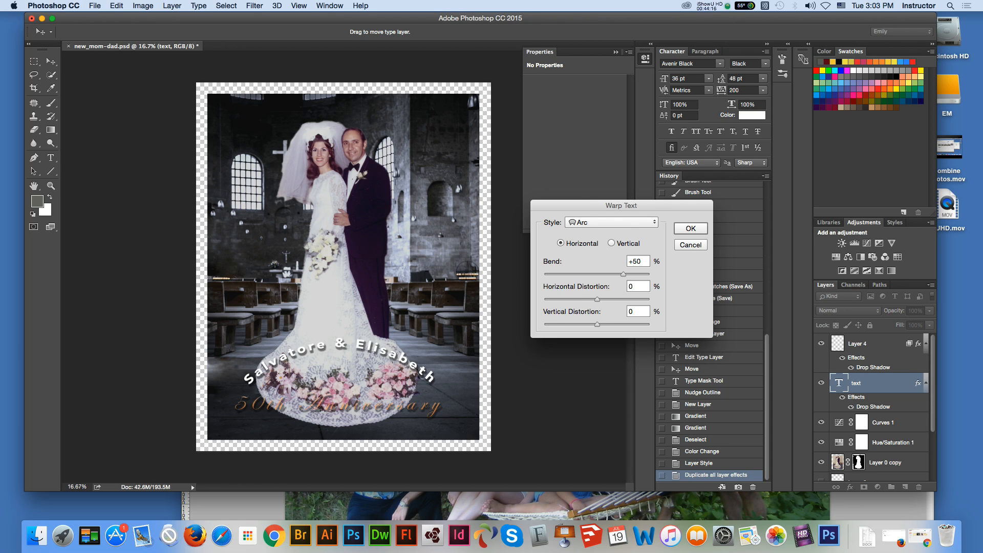
Step: Warp the couple's names with the Arc Lower style, a bend of +56% and a horizontal distortion of -2%
{"action": "left_click", "coordinate": [611, 222]}
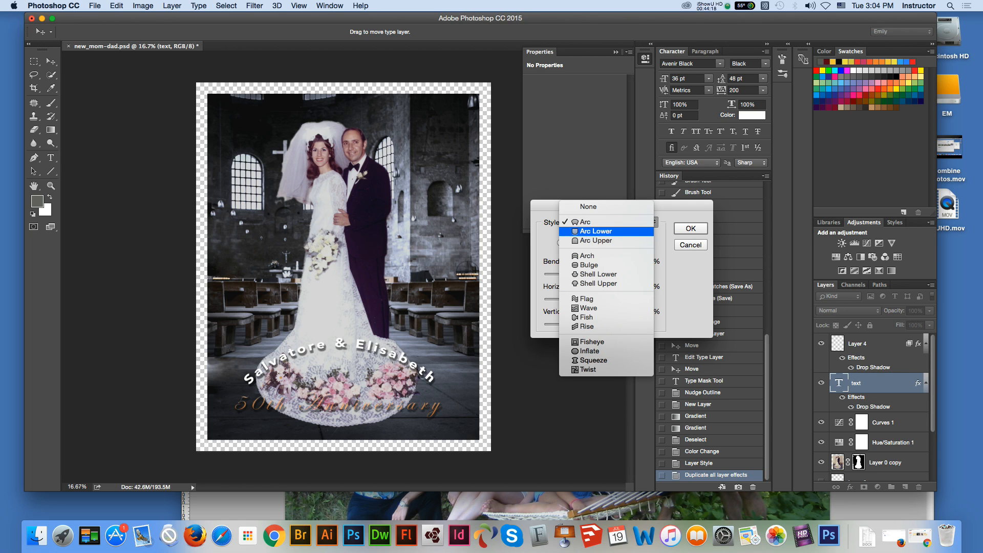
{"action": "left_click", "coordinate": [584, 231]}
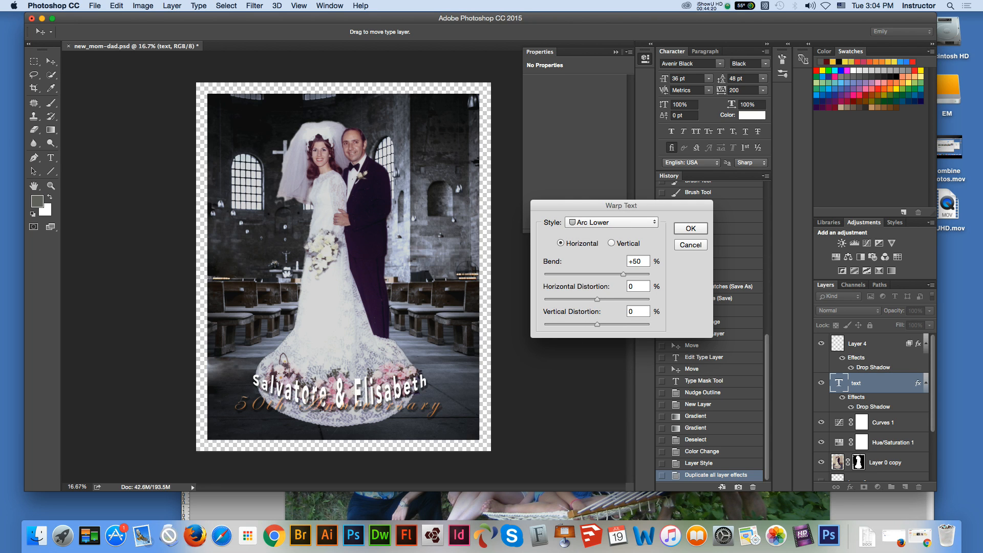
{"action": "left_click", "coordinate": [611, 222]}
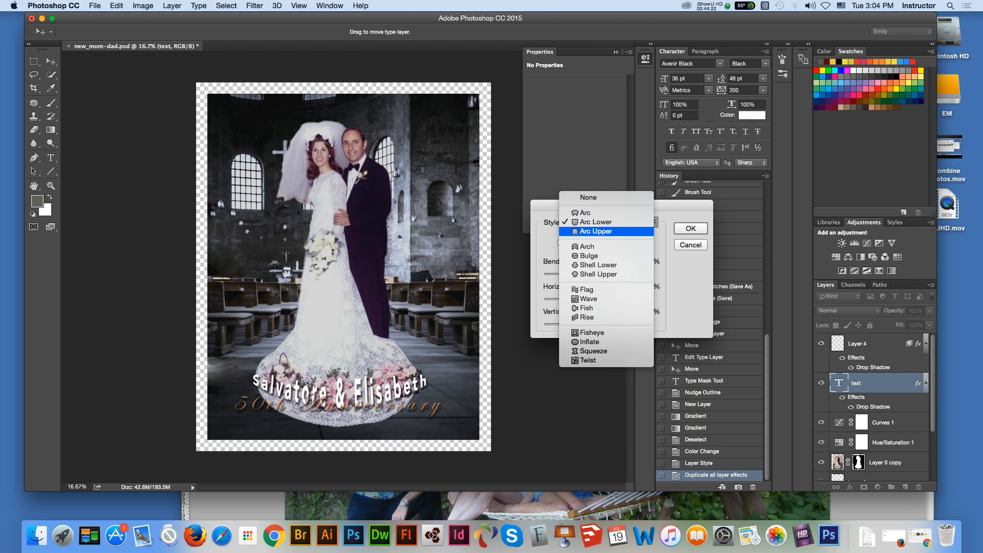
{"action": "left_click_drag", "start_coordinate": [675, 206], "coordinate": [676, 205]}
{"action": "mouse_move", "coordinate": [624, 274]}
{"action": "left_mouse_down"}
{"action": "mouse_move", "coordinate": [635, 274]}
{"action": "mouse_move", "coordinate": [593, 299]}
{"action": "mouse_move", "coordinate": [628, 274]}
{"action": "left_mouse_up"}
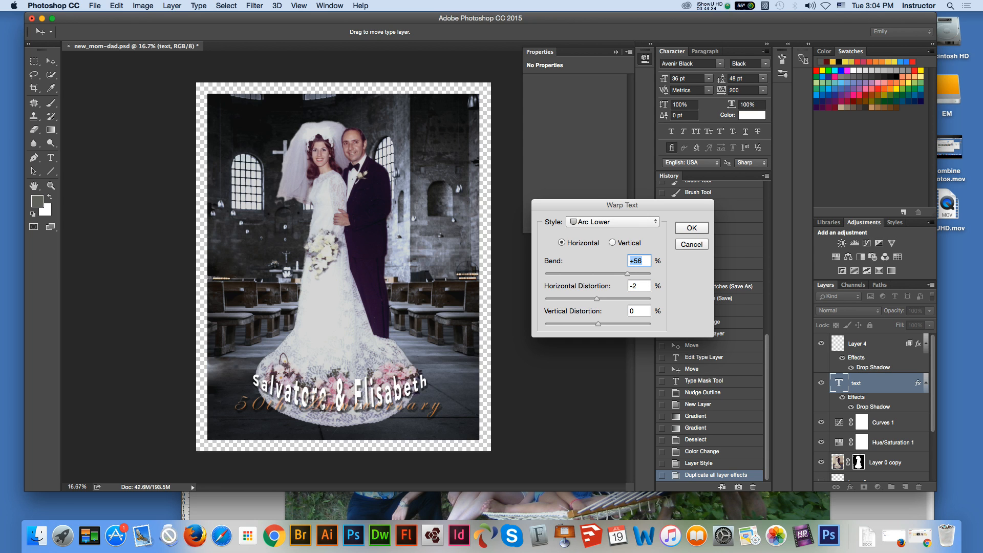
{"action": "key", "text": "Return"}
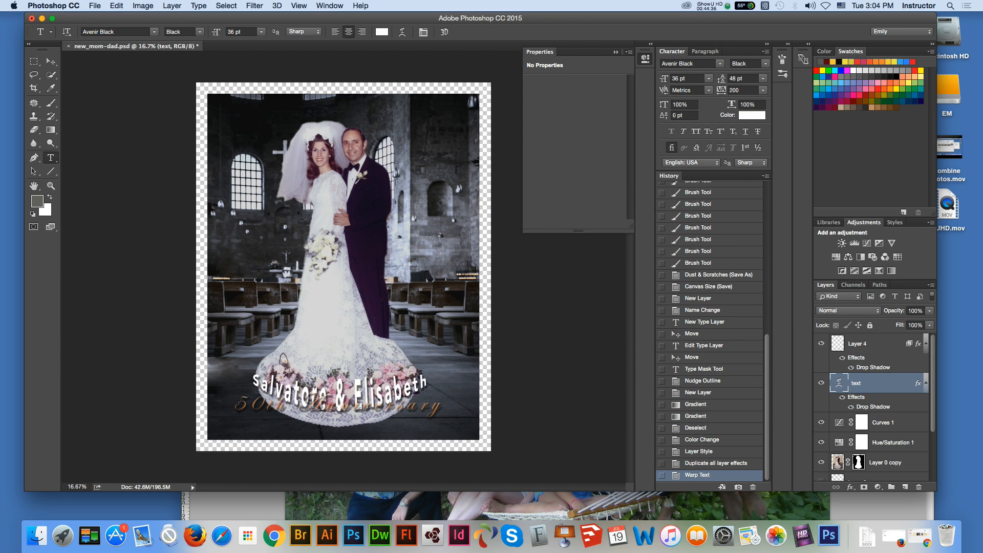
Step: Nudge the warped names down so they follow the lower curve of the bride's dress train
{"action": "key", "text": "v"}
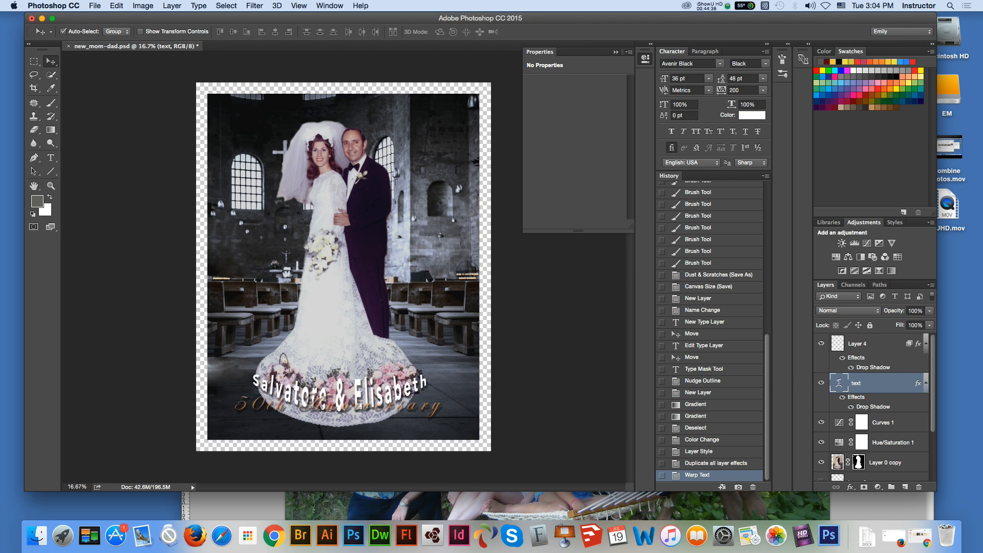
{"action": "key", "text": "shift+Down"}
{"action": "key", "text": "shift+Down"}
{"action": "key", "text": "shift+Down"}
{"action": "key", "text": "shift+Down"}
{"action": "key", "text": "shift+Down"}
{"action": "key", "text": "shift+Down"}
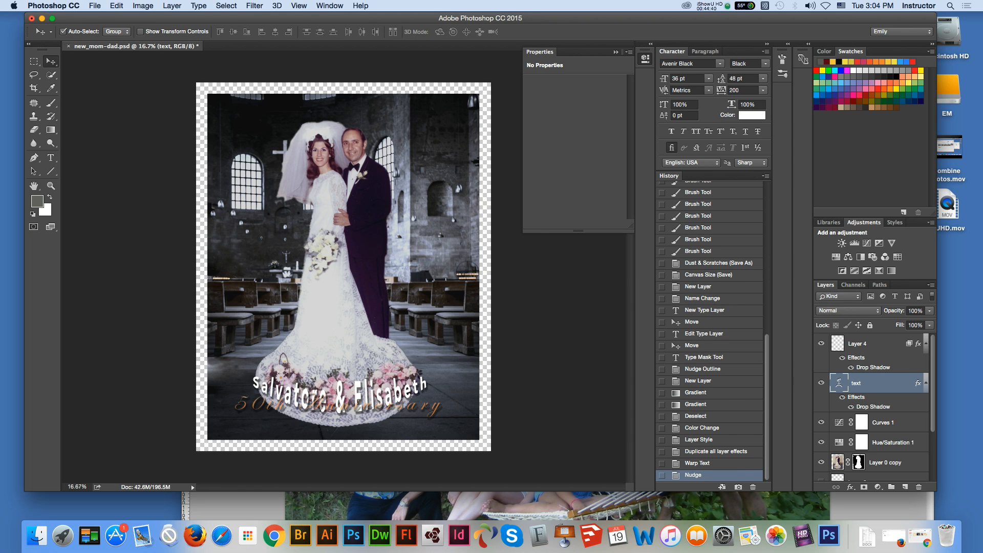
{"action": "key", "text": "shift+Down"}
{"action": "key", "text": "shift+Down"}
{"action": "key", "text": "shift+Down"}
{"action": "key", "text": "shift+Down"}
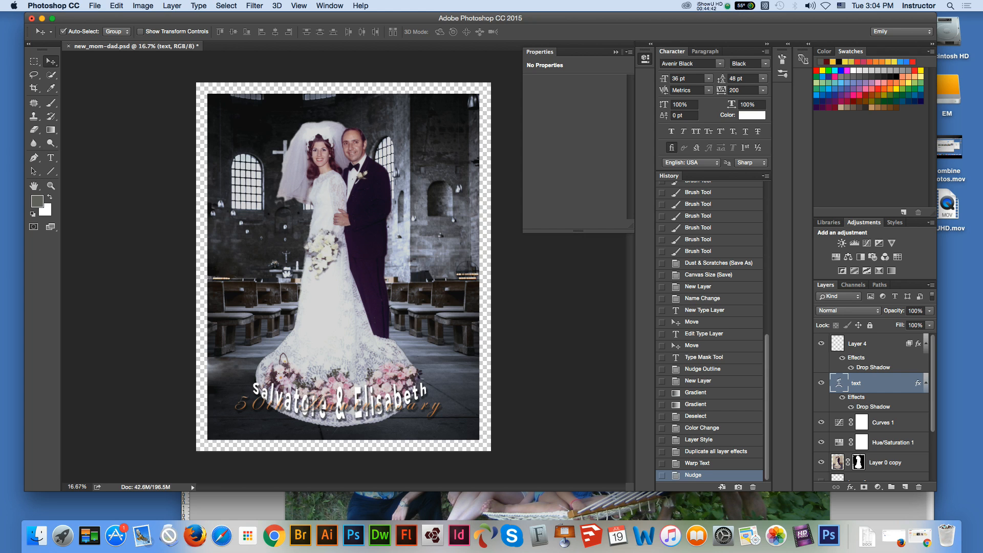
{"action": "key", "text": "shift+Down"}
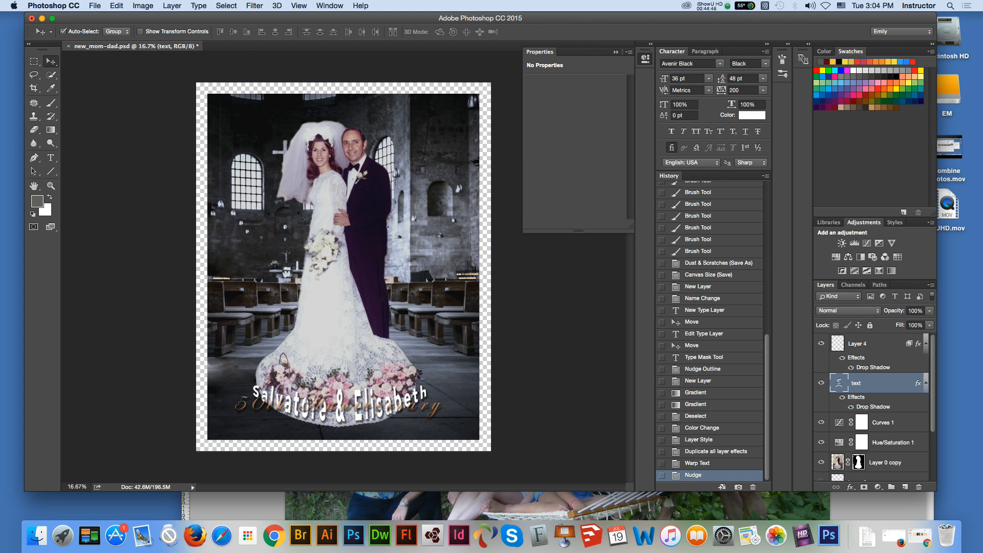
Step: Move the "50th Anniversary" lettering down below the warped names, near the photo's lower edge, and deselect its layer
{"action": "left_click", "coordinate": [858, 344]}
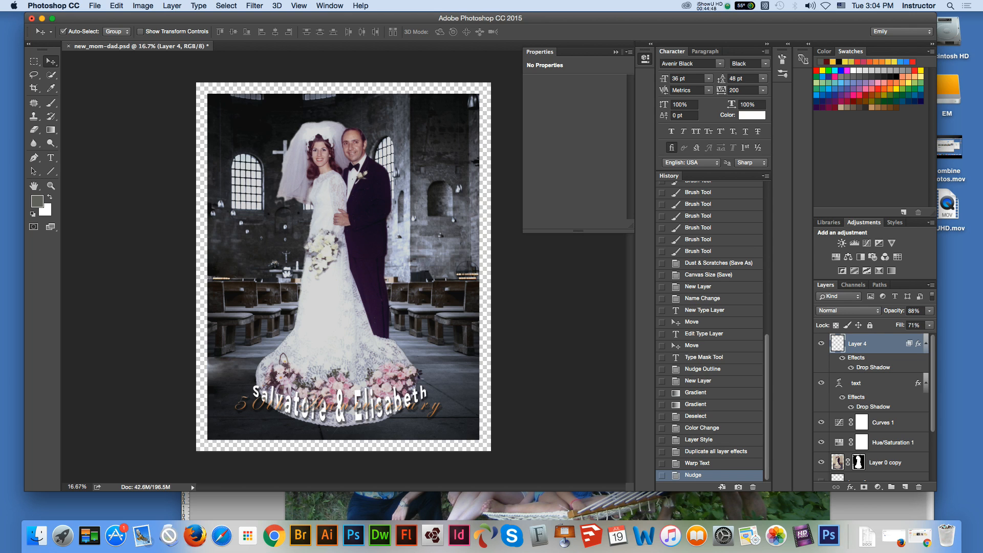
{"action": "key", "text": "Down"}
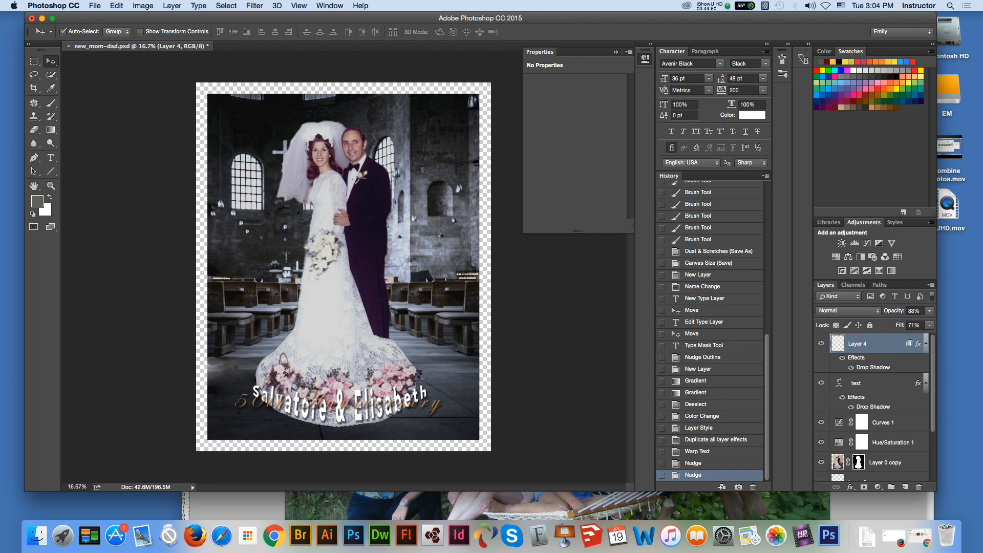
{"action": "left_click_drag", "start_coordinate": [250, 371], "coordinate": [255, 405]}
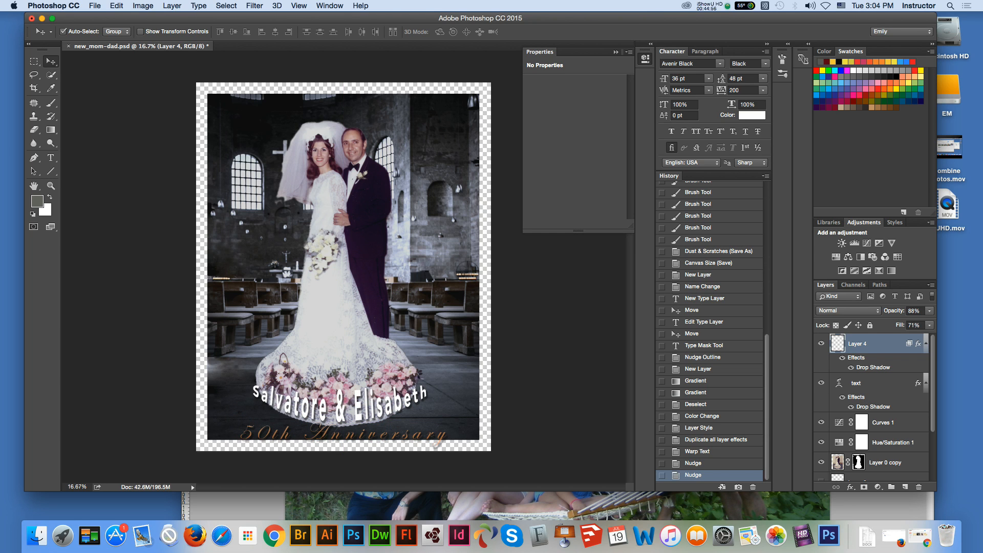
{"action": "left_click", "coordinate": [164, 410]}
Step: Create a new layer named "border" directly above Layer 0
{"action": "scroll", "coordinate": [871, 409], "scroll_direction": "down", "scroll_amount": 3}
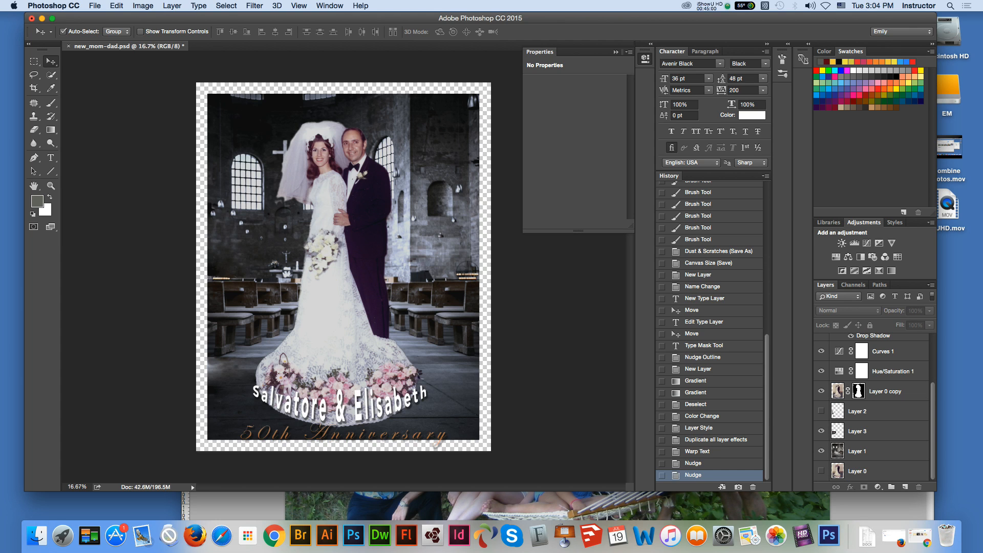
{"action": "left_click", "coordinate": [870, 471]}
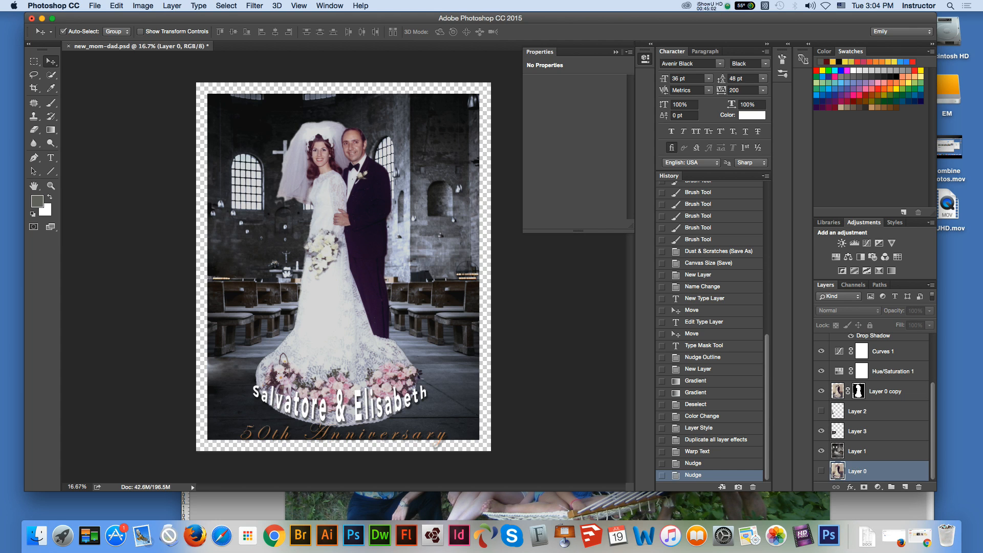
{"action": "left_click", "coordinate": [932, 285]}
{"action": "left_click", "coordinate": [823, 181]}
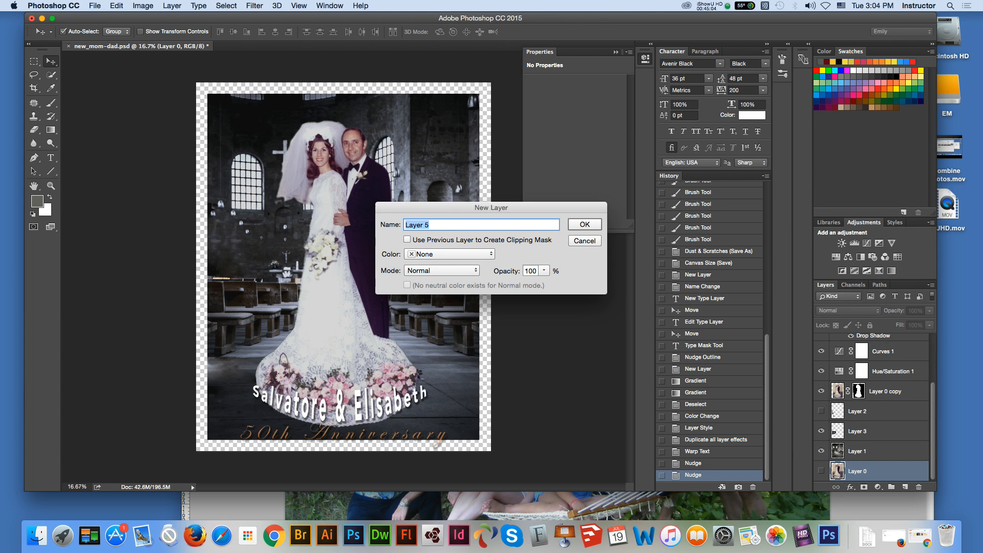
{"action": "type", "text": "border"}
{"action": "key", "text": "Return"}
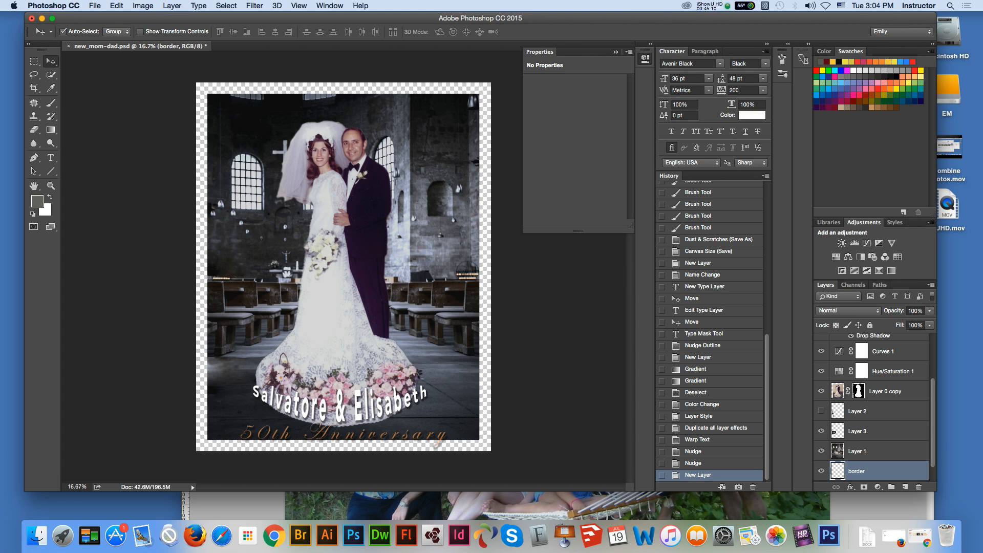
Step: Make a Magic Wand selection on the "border" layer by sampling the transparent margin around the photo
{"action": "left_click", "coordinate": [117, 6]}
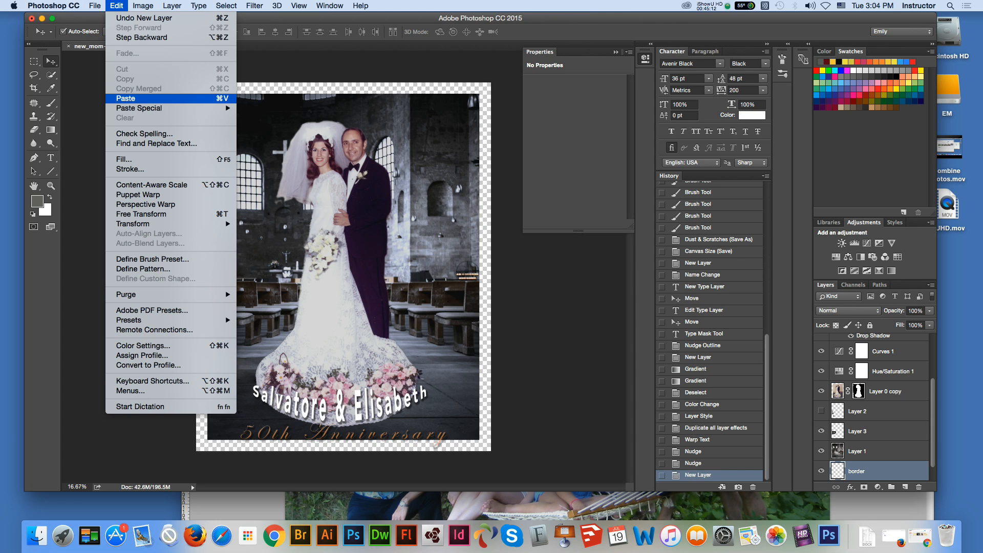
{"action": "key", "text": "Escape"}
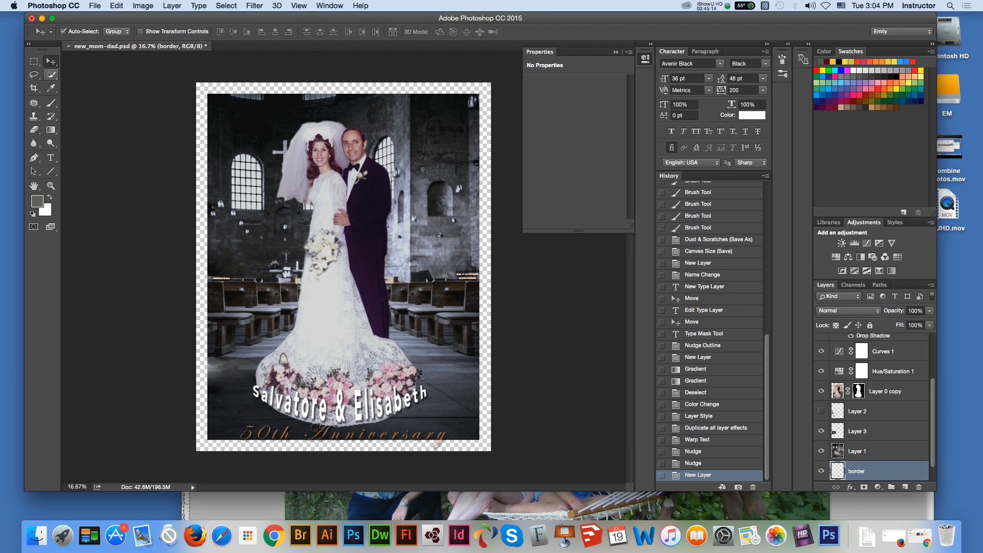
{"action": "left_click", "coordinate": [51, 75]}
{"action": "left_click", "coordinate": [51, 74]}
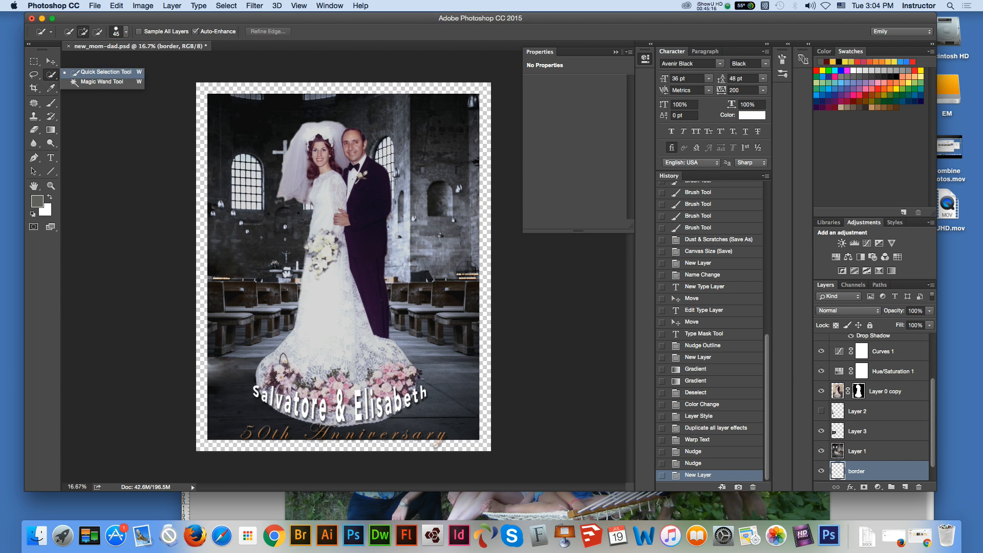
{"action": "left_click", "coordinate": [102, 82]}
{"action": "left_click", "coordinate": [202, 117]}
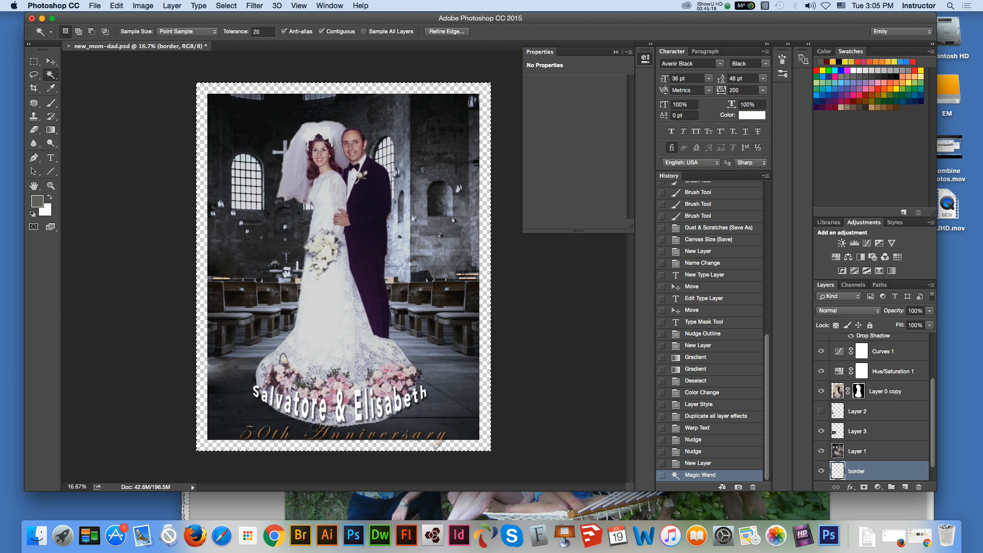
Step: Fill the selected margin on the "border" layer with the slate blue 6a6f80 sampled from the photo, and clear the selection
{"action": "left_click", "coordinate": [117, 6]}
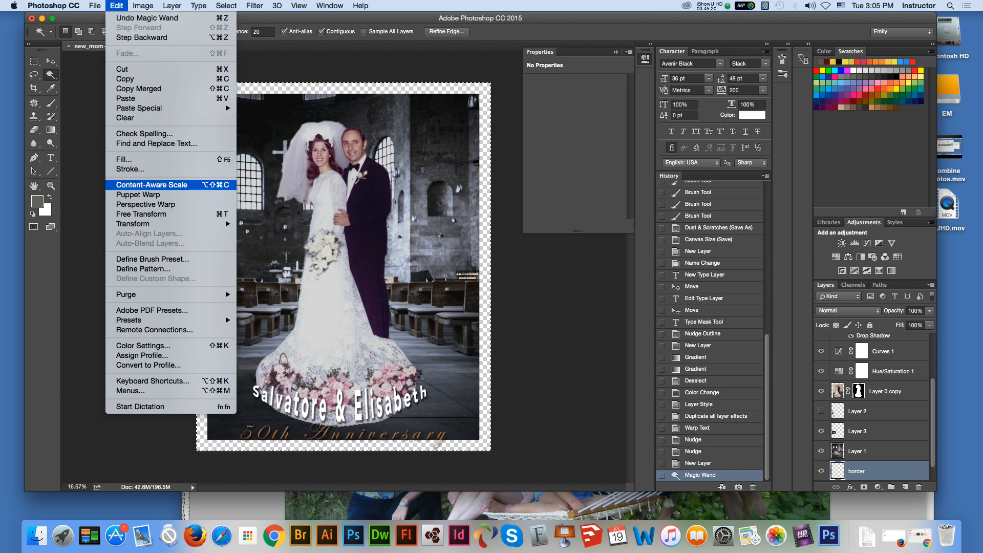
{"action": "left_click", "coordinate": [128, 159]}
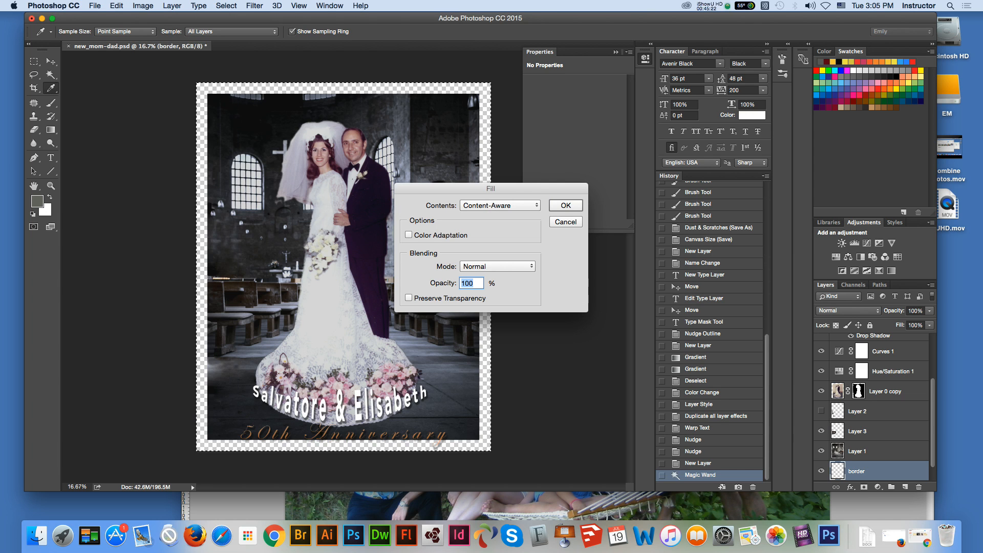
{"action": "left_click", "coordinate": [528, 206]}
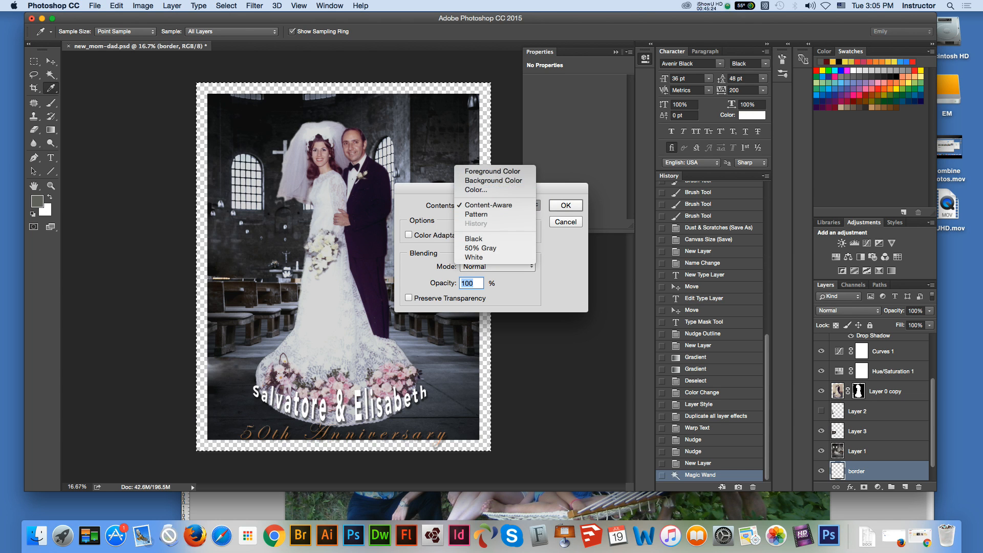
{"action": "left_click", "coordinate": [520, 189]}
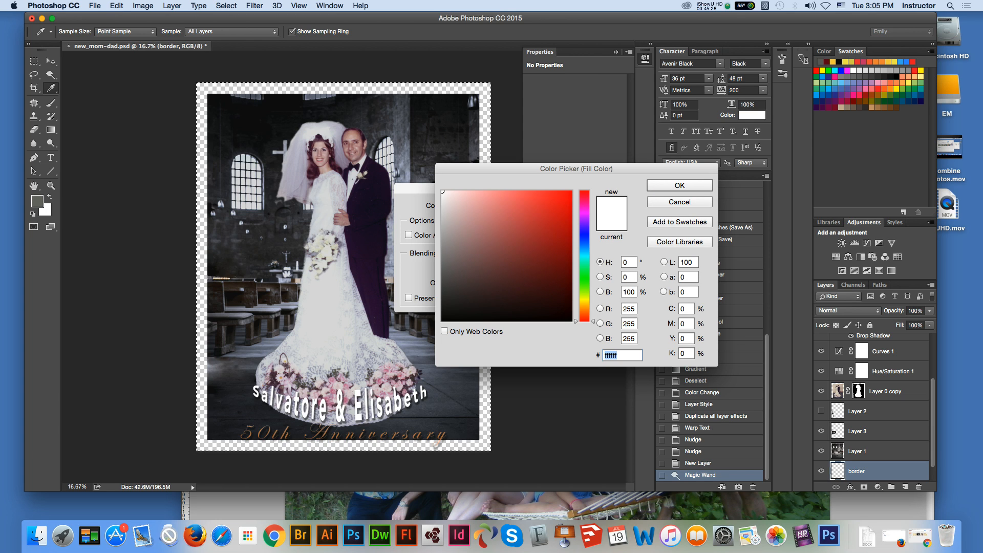
{"action": "left_click", "coordinate": [372, 276]}
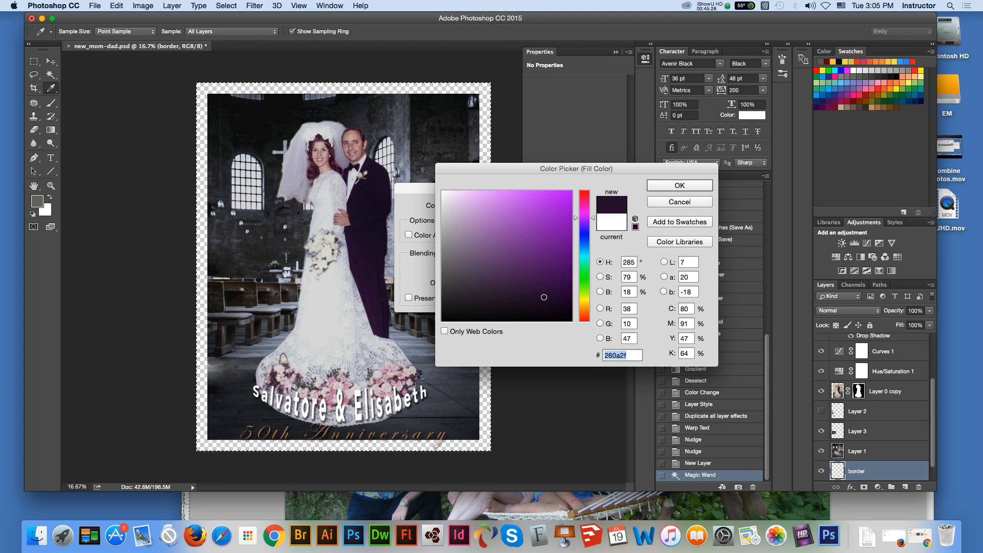
{"action": "left_click", "coordinate": [399, 336]}
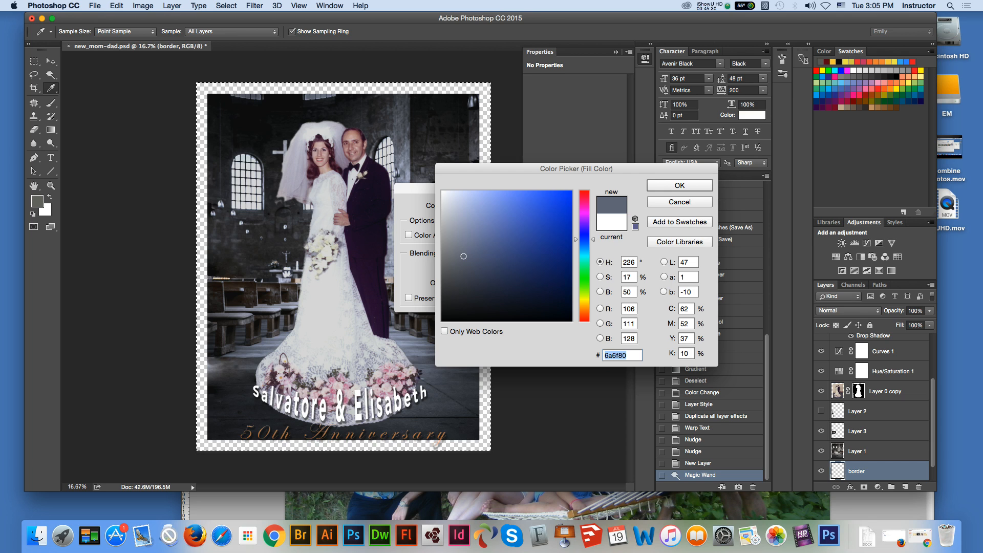
{"action": "key", "text": "Return"}
{"action": "key", "text": "Return"}
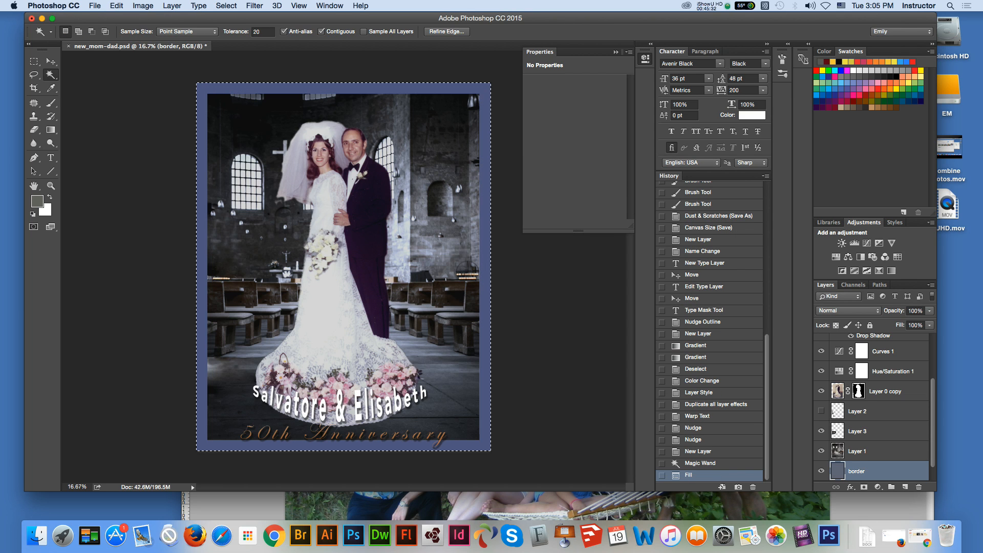
{"action": "key", "text": "v"}
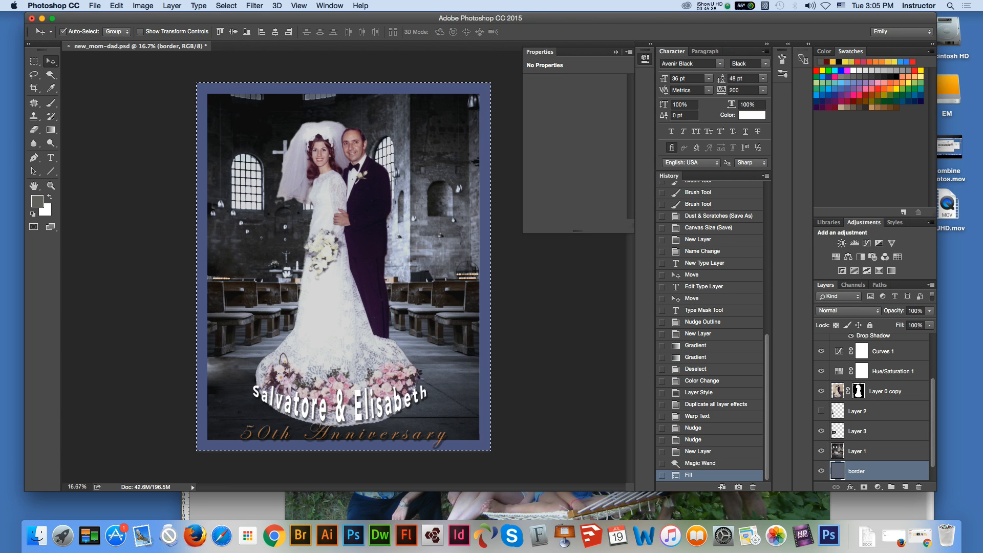
{"action": "key", "text": "m"}
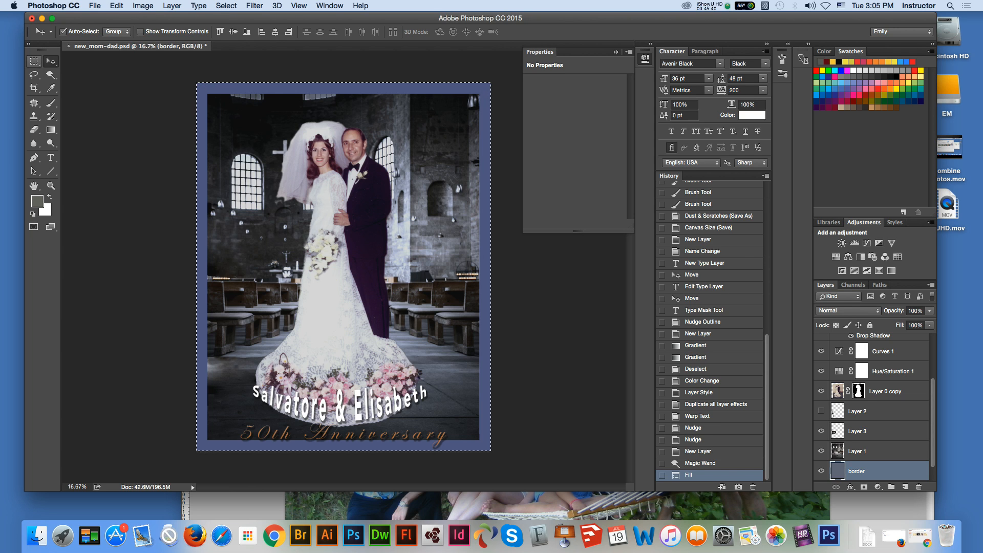
{"action": "key", "text": "cmd+d"}
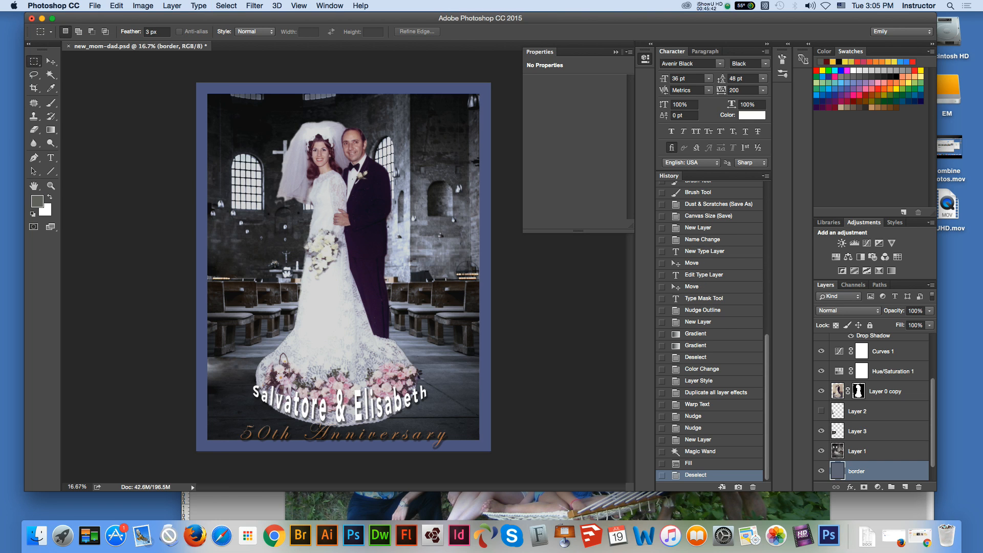
Step: Nudge the couple's warped names up slightly and set their font size to 30 pt
{"action": "key", "text": "v"}
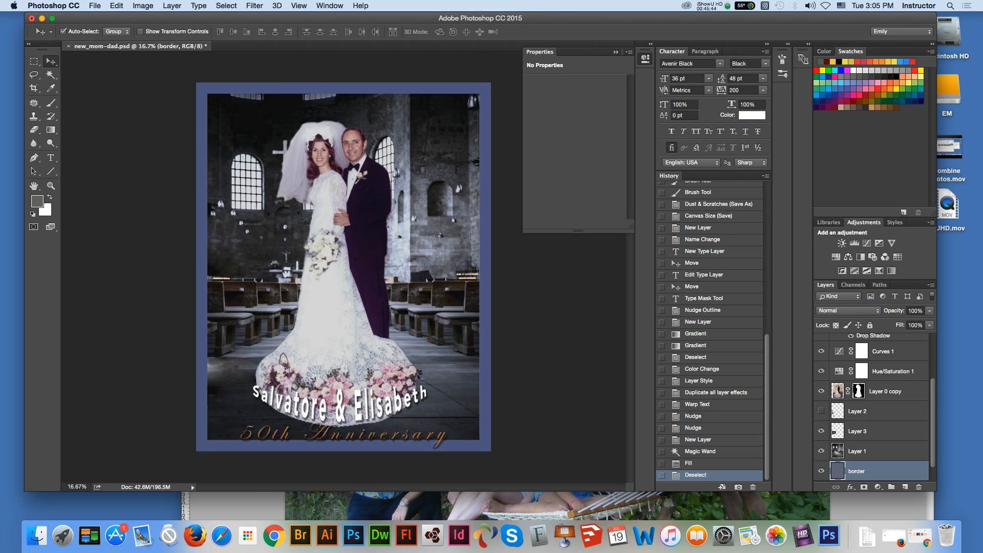
{"action": "left_click", "coordinate": [340, 406]}
{"action": "key", "text": "Up"}
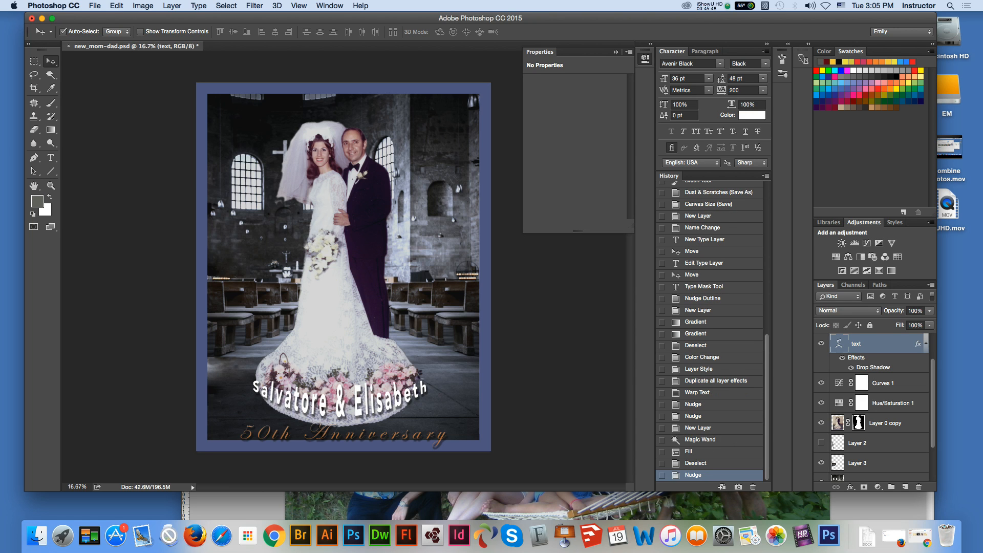
{"action": "key", "text": "t"}
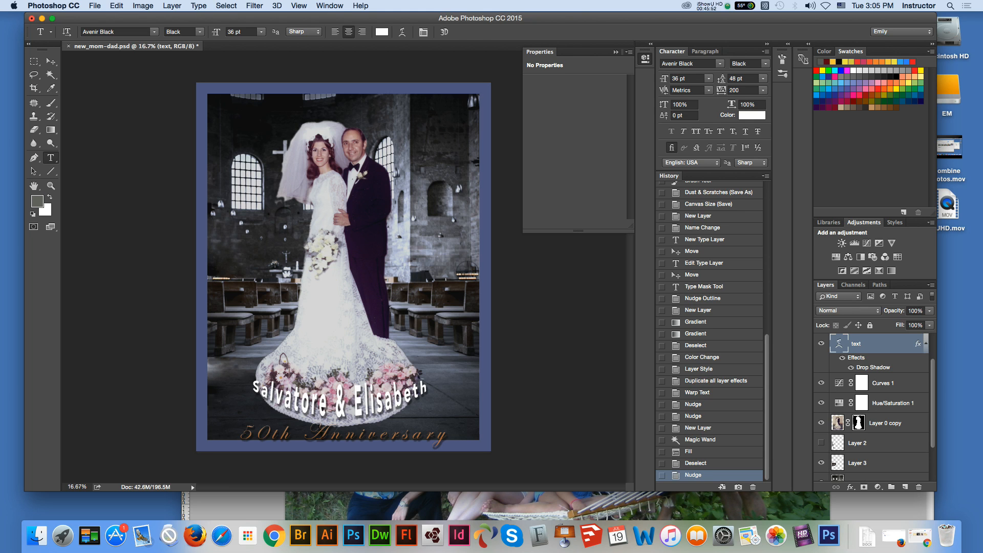
{"action": "key", "text": "Return"}
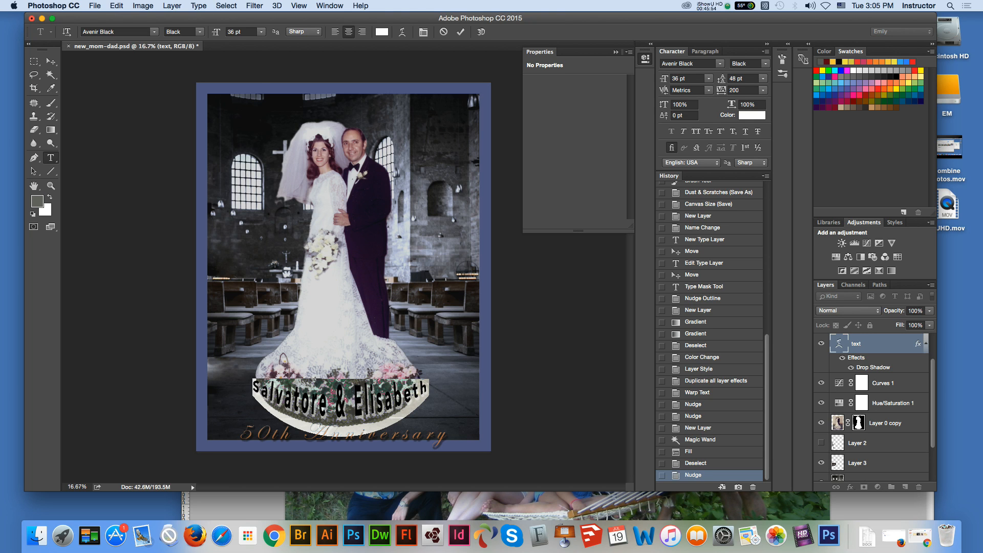
{"action": "left_click", "coordinate": [261, 32]}
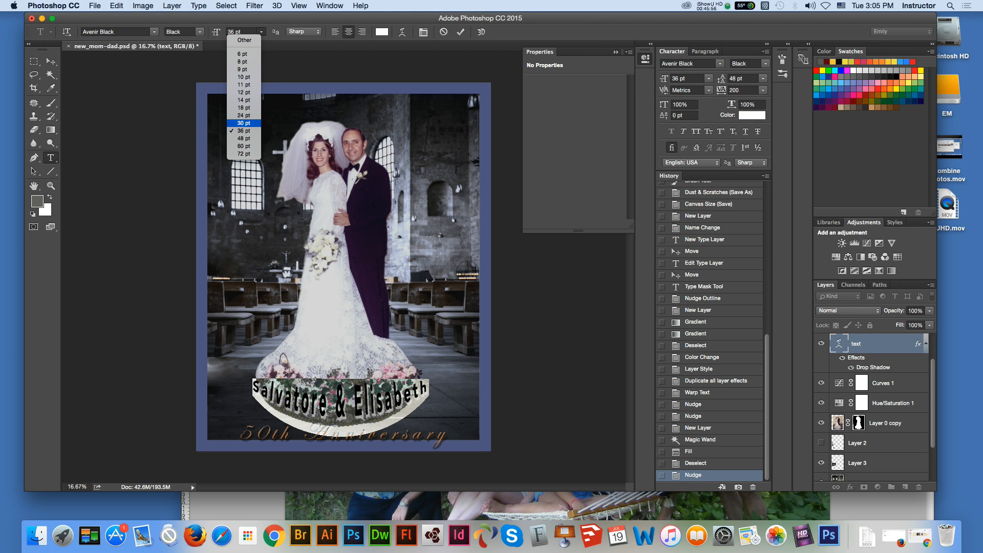
{"action": "left_click", "coordinate": [243, 123]}
{"action": "left_click", "coordinate": [51, 61]}
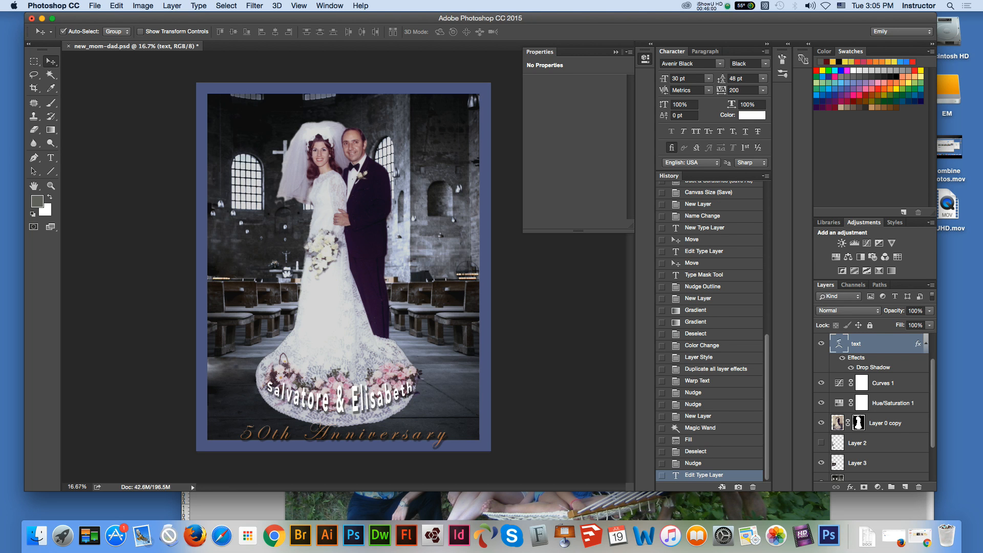
Step: Create a new layer named "shadow" and place it directly between Layer 1 and the "border" layer
{"action": "left_click", "coordinate": [857, 477]}
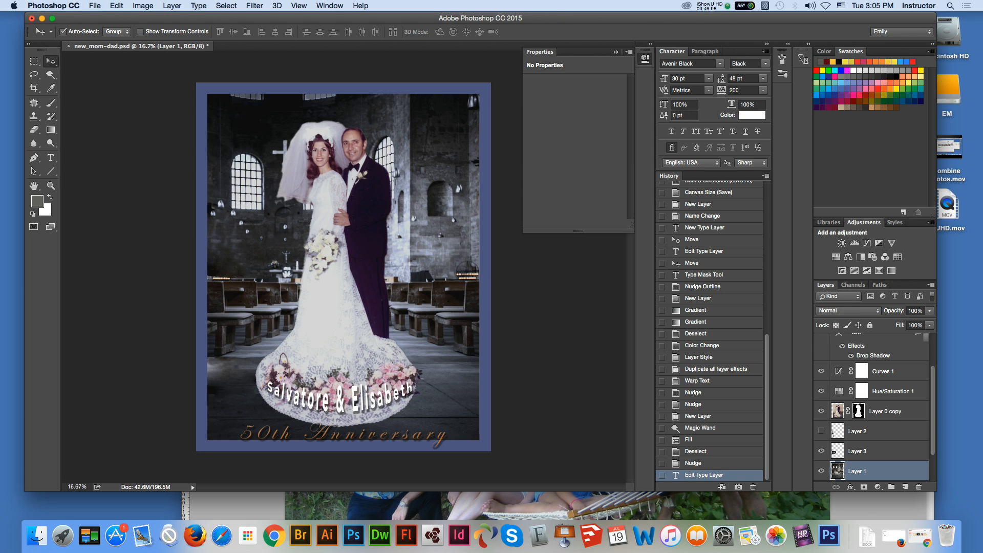
{"action": "scroll", "coordinate": [871, 410], "scroll_direction": "down", "scroll_amount": 2}
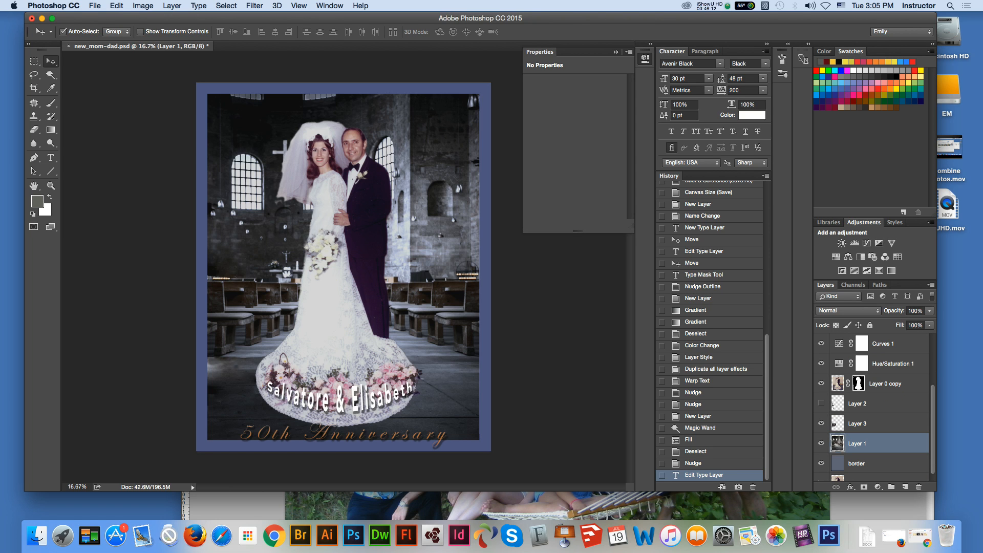
{"action": "scroll", "coordinate": [872, 407], "scroll_direction": "up", "scroll_amount": 2}
{"action": "key", "text": "m"}
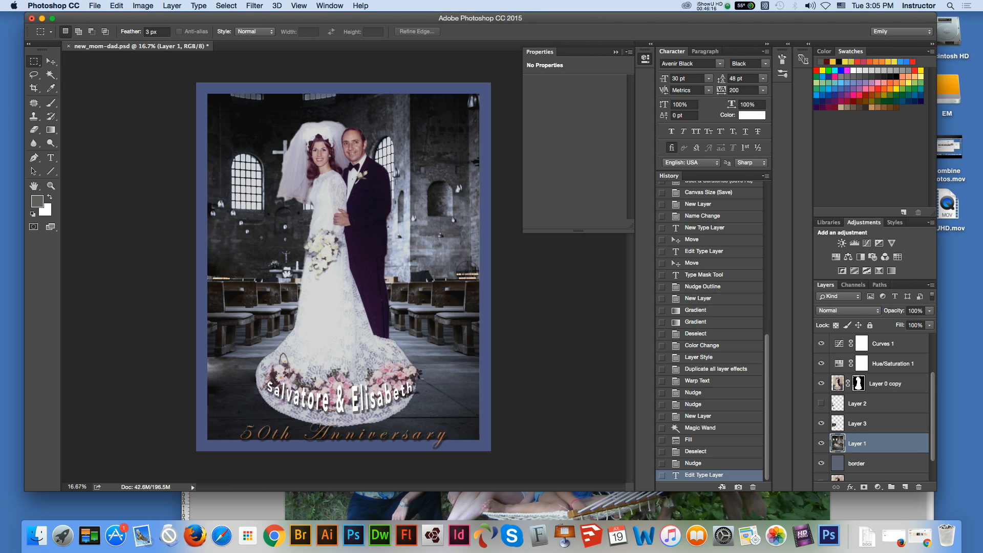
{"action": "left_click", "coordinate": [931, 285]}
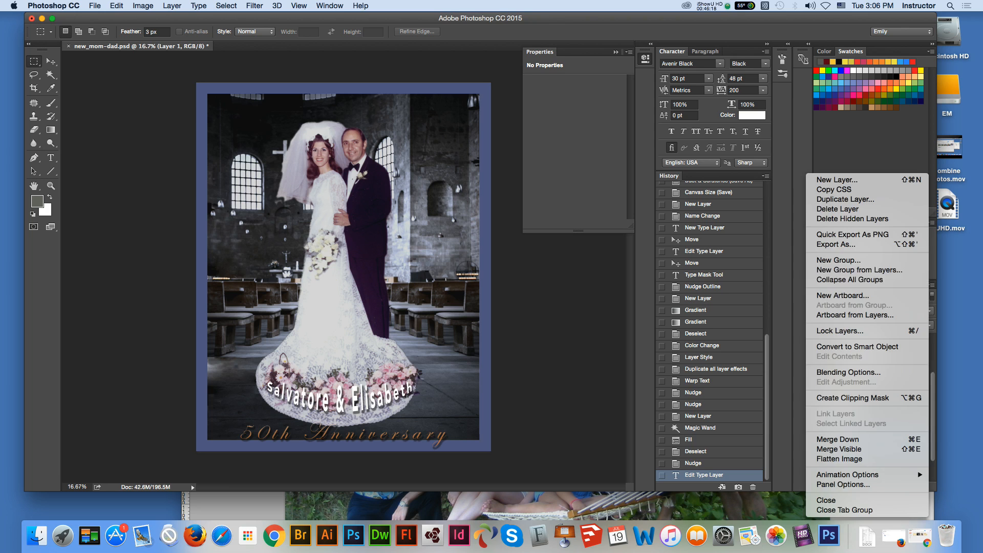
{"action": "left_click", "coordinate": [871, 181]}
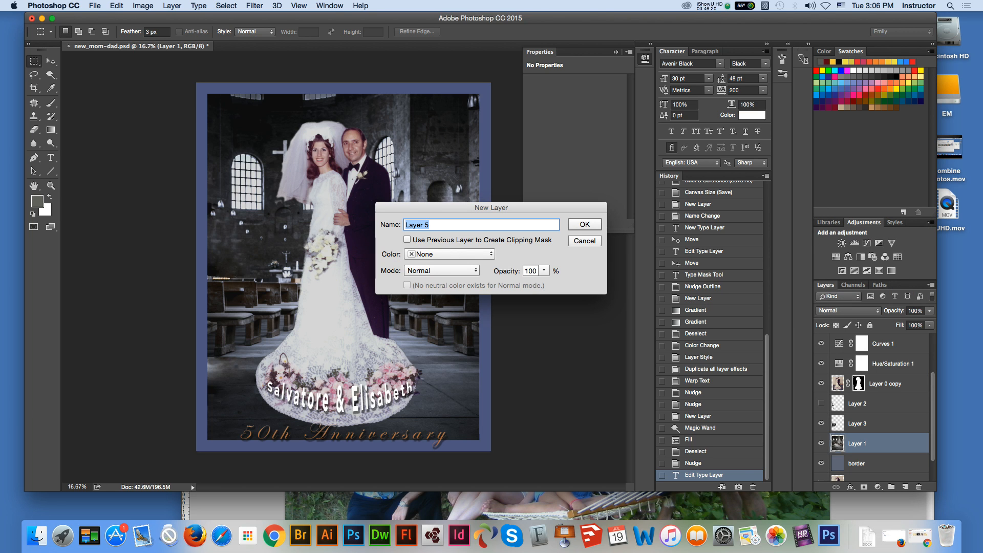
{"action": "type", "text": "shadow"}
{"action": "key", "text": "Return"}
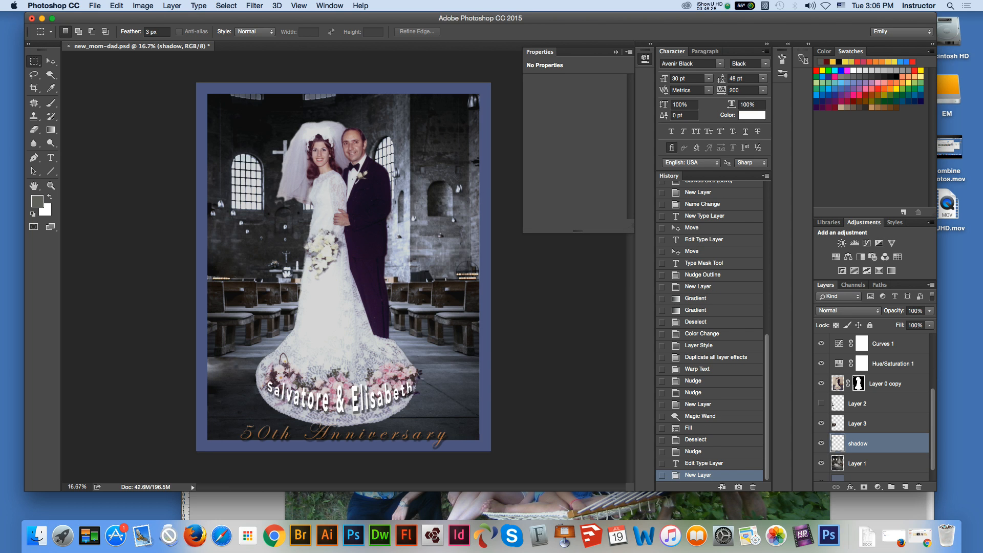
{"action": "key", "text": "super+bracketleft"}
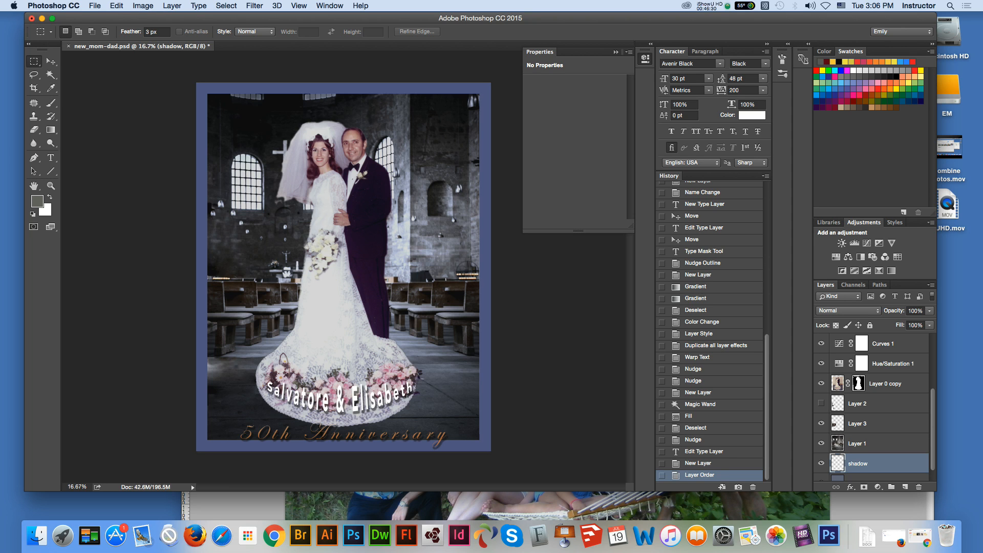
Step: Make a rectangular selection just around the photo's edges and fill it with the foreground color on the "shadow" layer
{"action": "left_click_drag", "start_coordinate": [209, 92], "coordinate": [483, 443]}
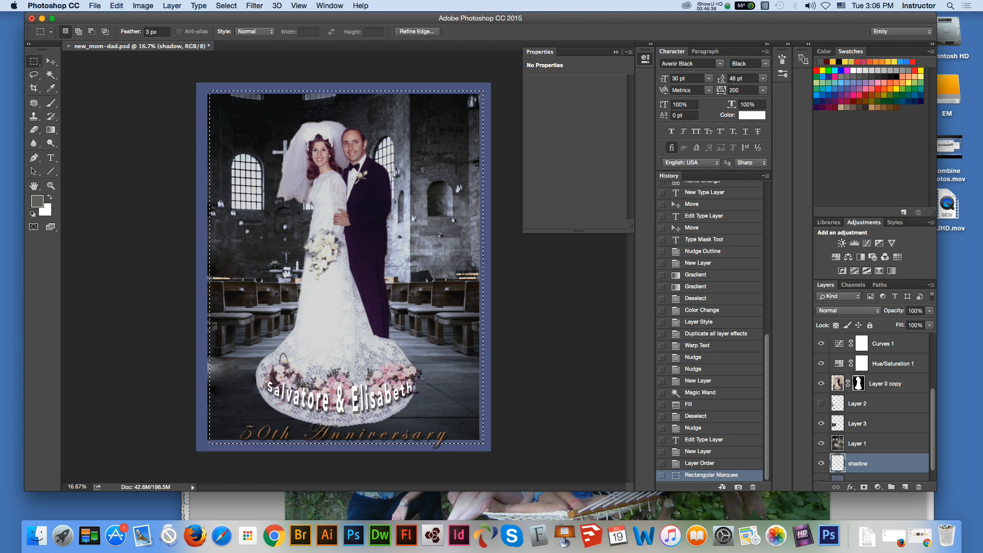
{"action": "left_click", "coordinate": [117, 6]}
{"action": "left_click", "coordinate": [124, 159]}
{"action": "double_click", "coordinate": [148, 32]}
{"action": "left_click", "coordinate": [172, 6]}
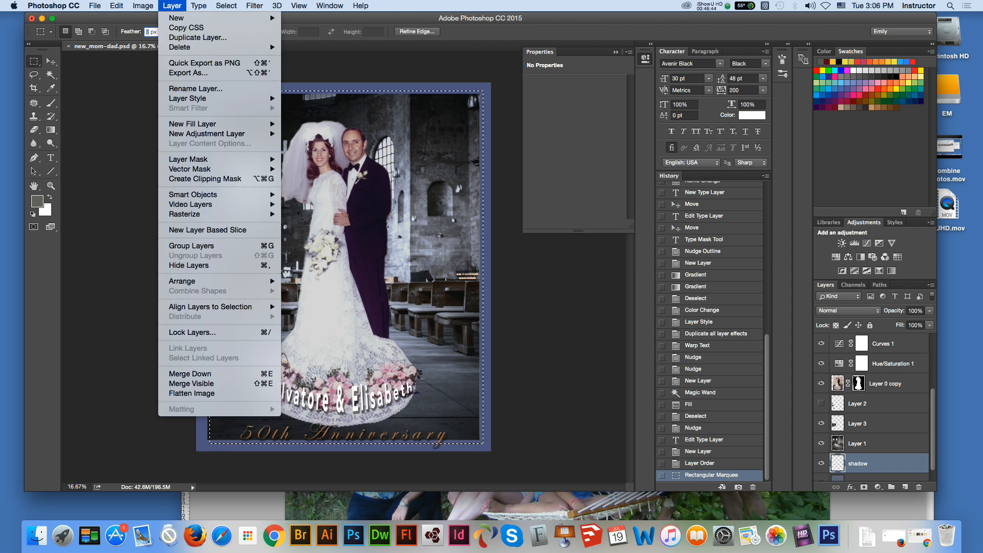
{"action": "mouse_move", "coordinate": [143, 6]}
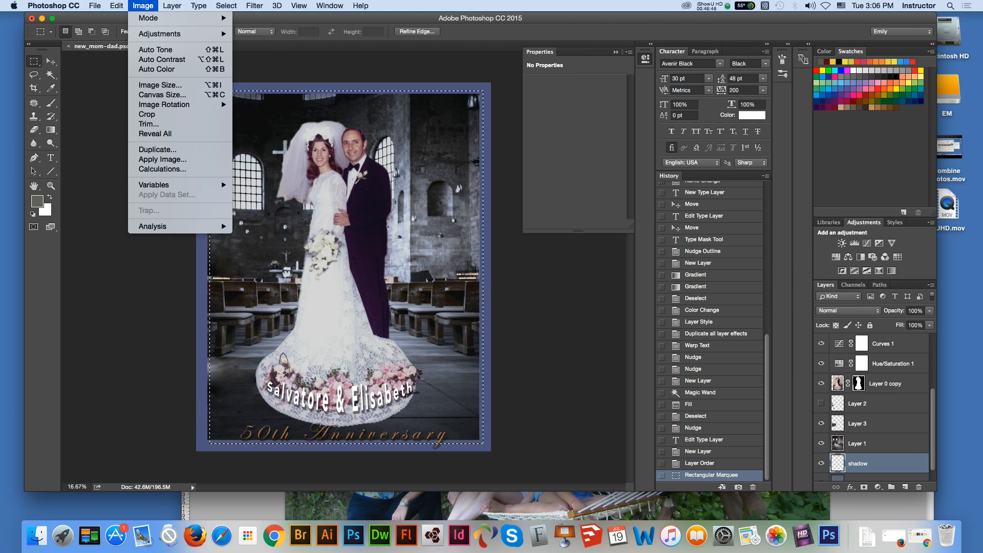
{"action": "left_click", "coordinate": [136, 158]}
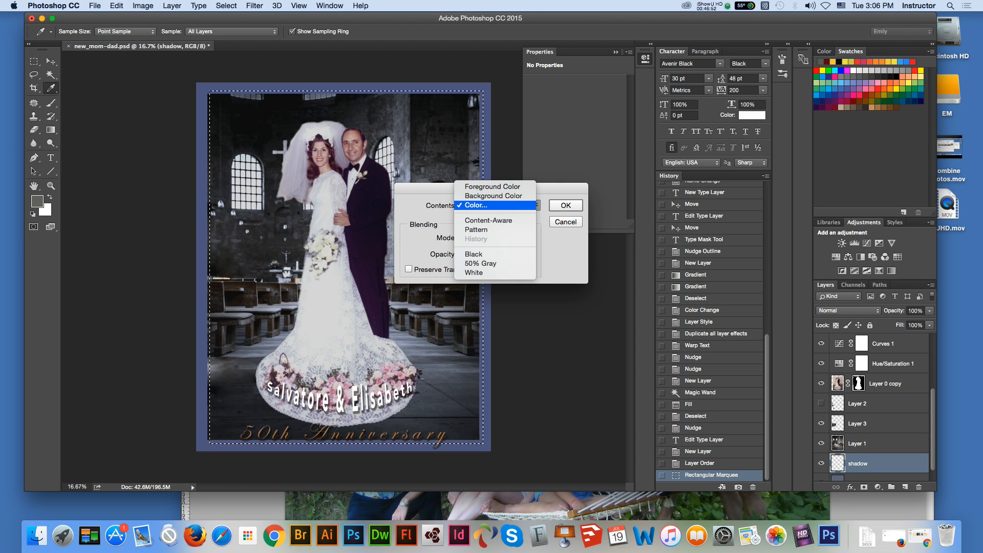
{"action": "left_click", "coordinate": [492, 187]}
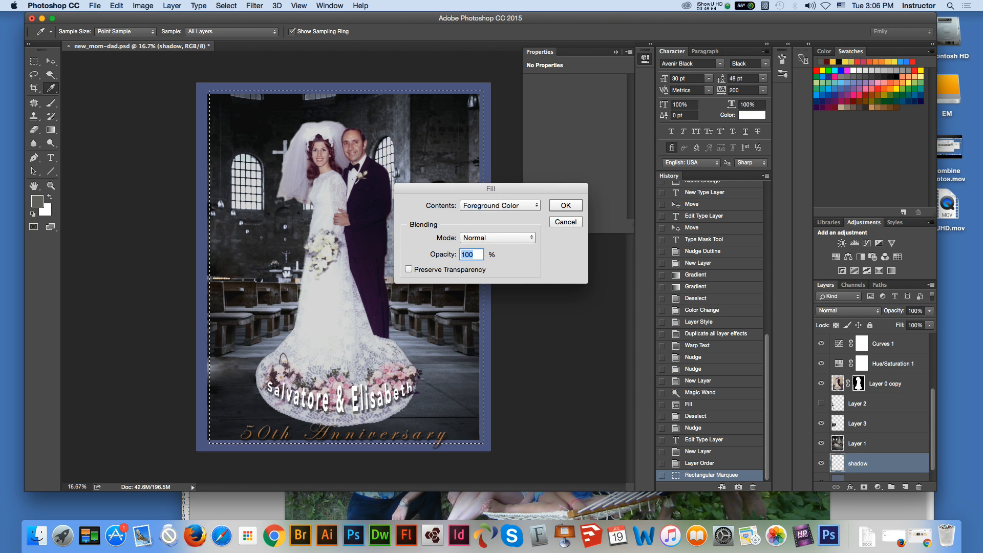
{"action": "left_click", "coordinate": [565, 206]}
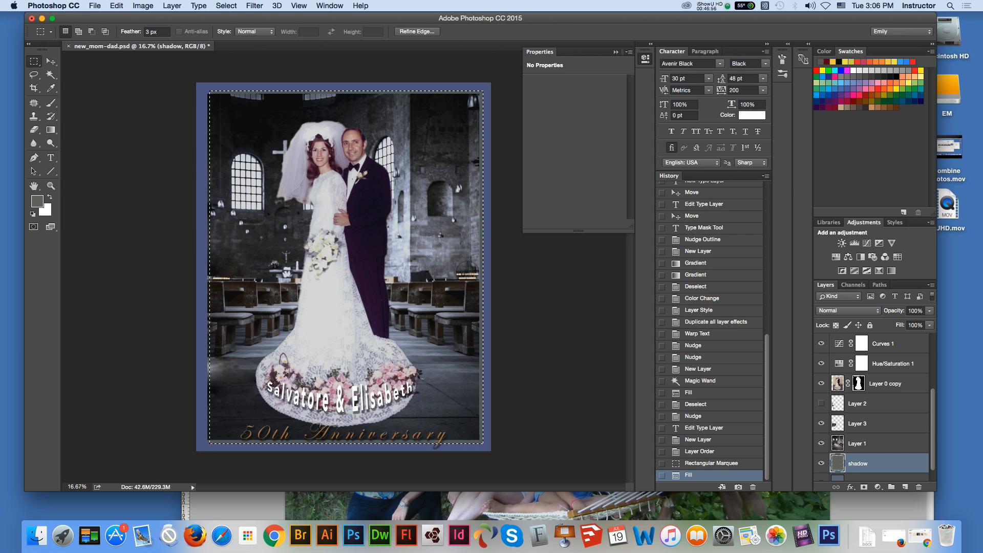
Step: Clear the selection and delete the "shadow" layer
{"action": "key", "text": "super+d"}
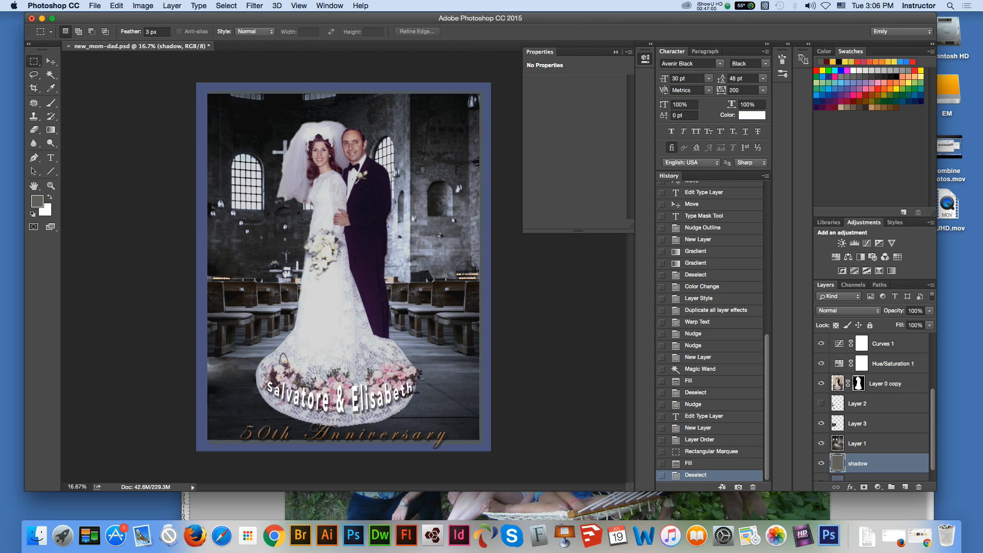
{"action": "left_click", "coordinate": [920, 488]}
{"action": "key", "text": "Return"}
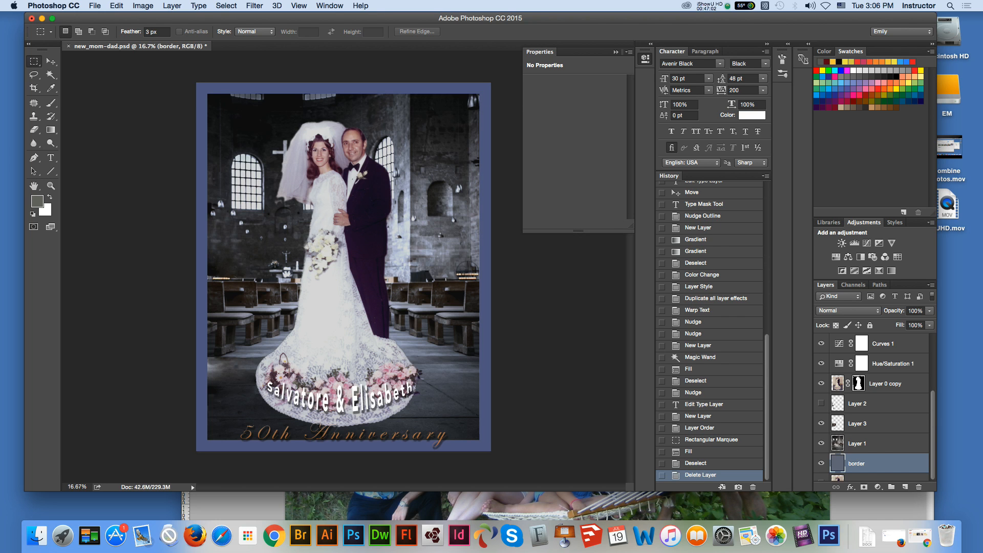
Step: Hide Layer 1, the church background, to check what lies over the border color
{"action": "left_click", "coordinate": [858, 444]}
{"action": "left_click", "coordinate": [822, 443]}
{"action": "left_click", "coordinate": [821, 443]}
{"action": "left_click", "coordinate": [822, 443]}
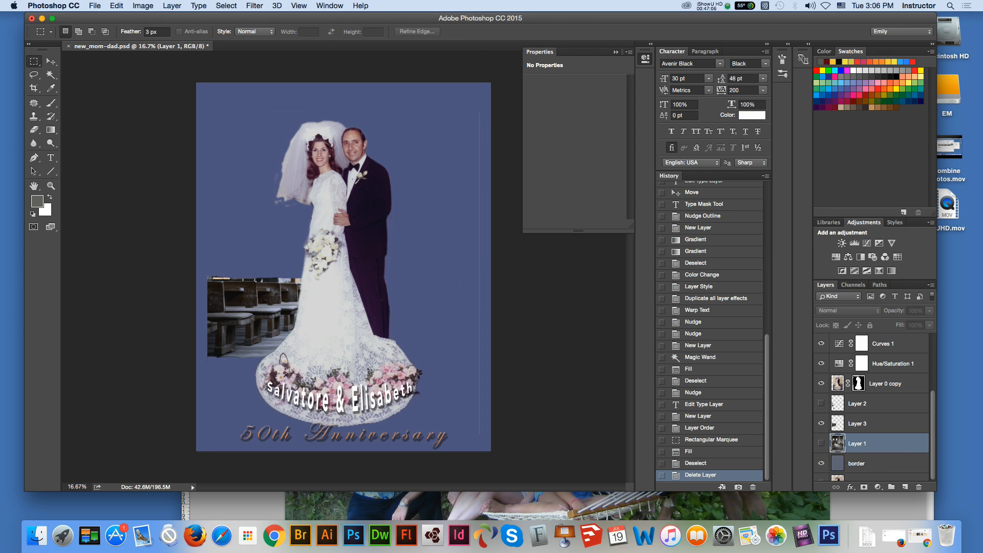
{"action": "left_click", "coordinate": [886, 383]}
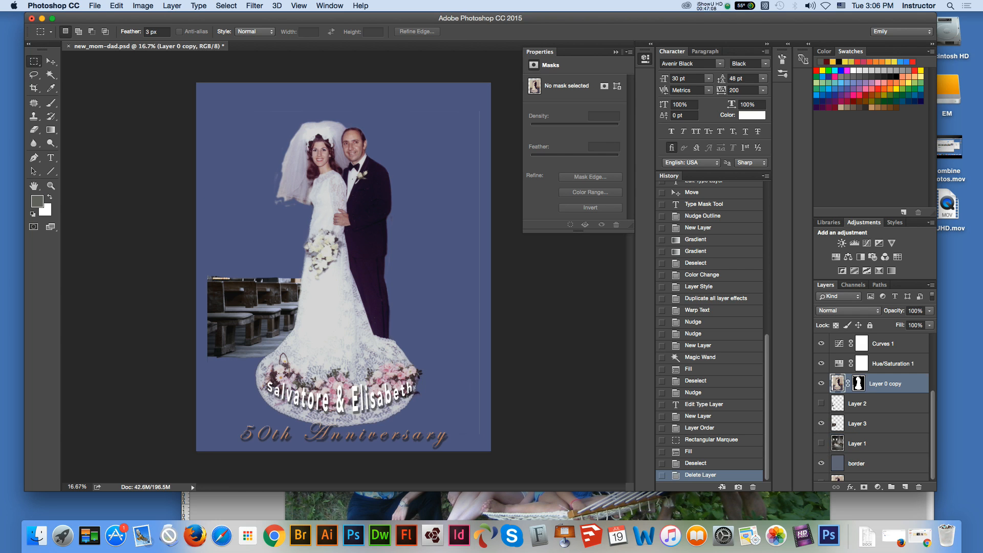
{"action": "key", "text": "b"}
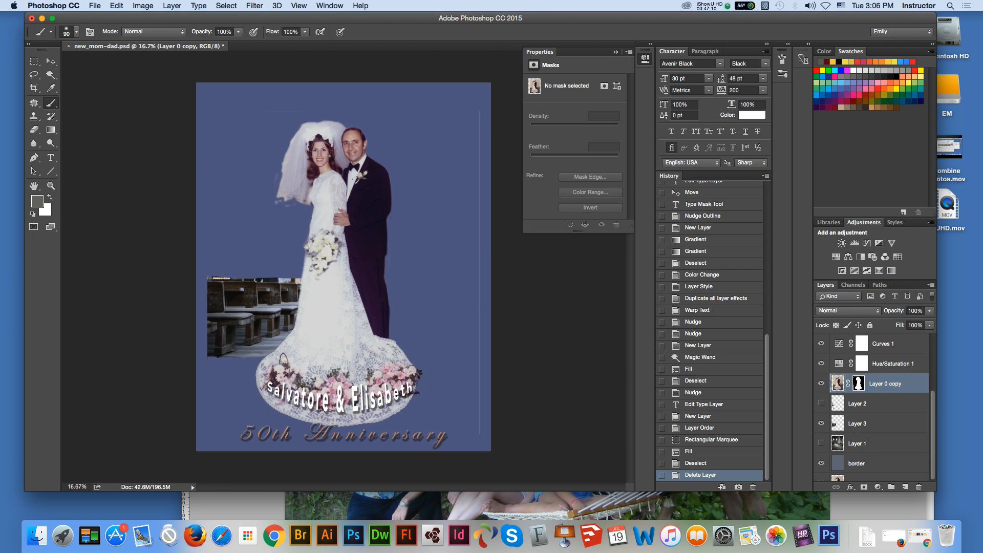
{"action": "left_click_drag", "start_coordinate": [482, 112], "coordinate": [482, 199]}
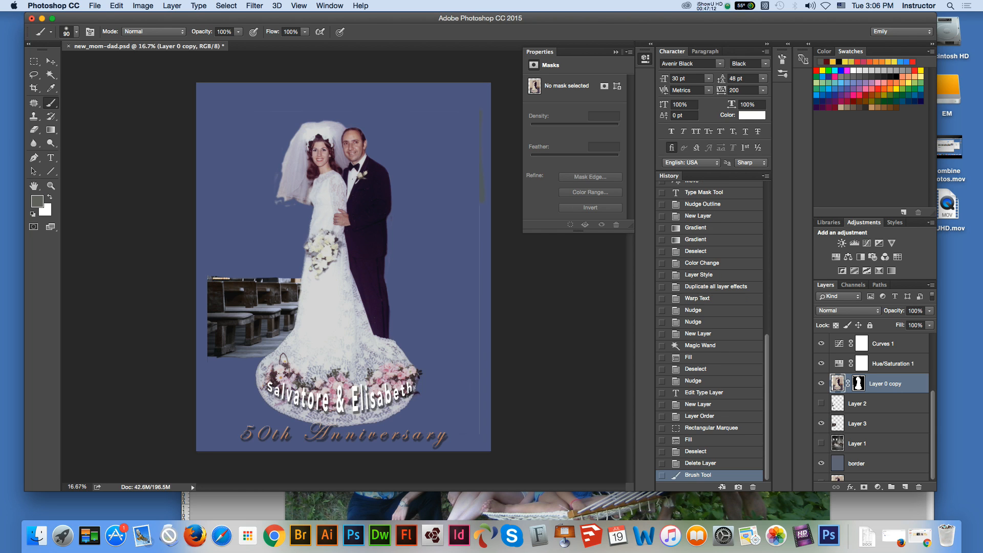
{"action": "key", "text": "super+z"}
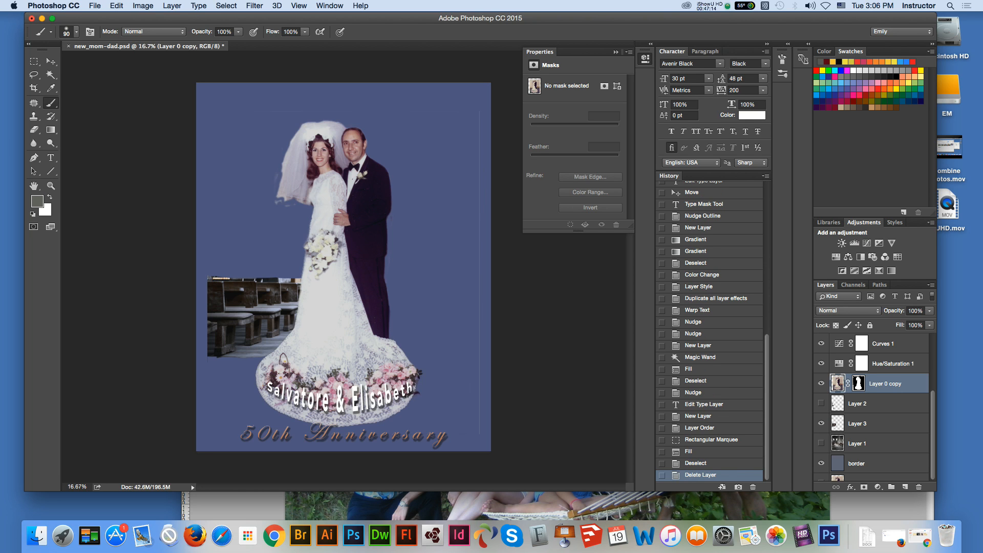
Step: Paint black on the Layer 0 copy mask over the stray line along the photo's right edge and show Layer 1 again
{"action": "left_click", "coordinate": [859, 383]}
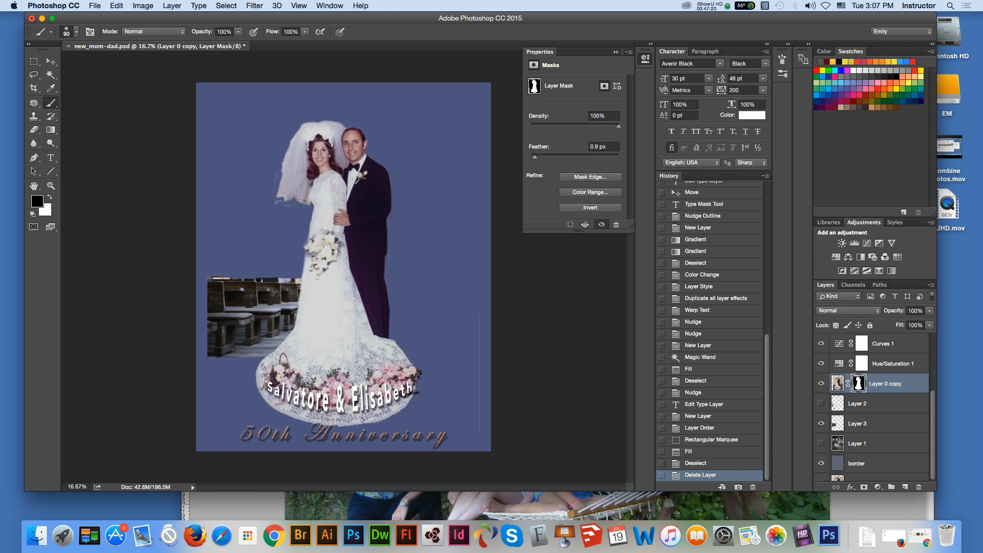
{"action": "left_click_drag", "start_coordinate": [484, 205], "coordinate": [484, 307]}
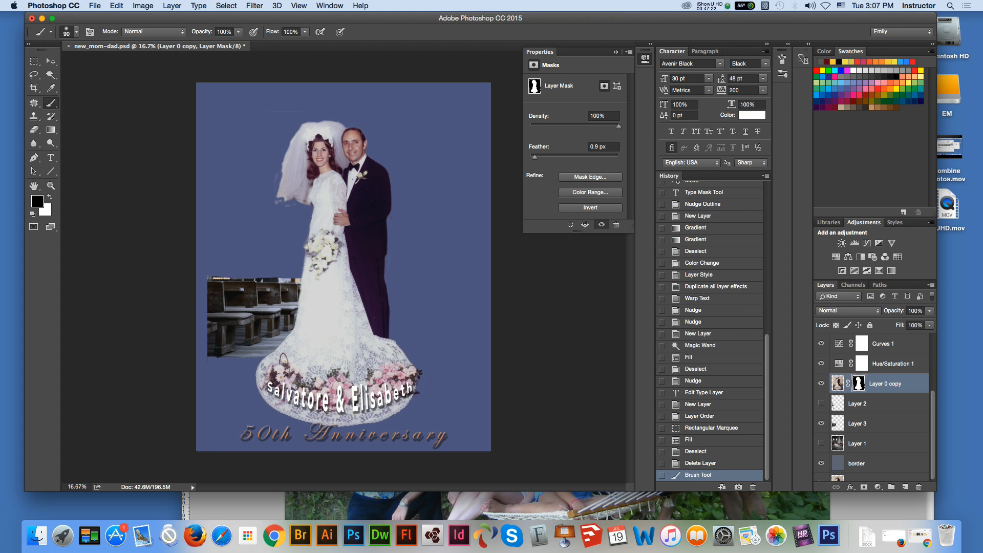
{"action": "left_click", "coordinate": [858, 444]}
{"action": "left_click", "coordinate": [822, 443]}
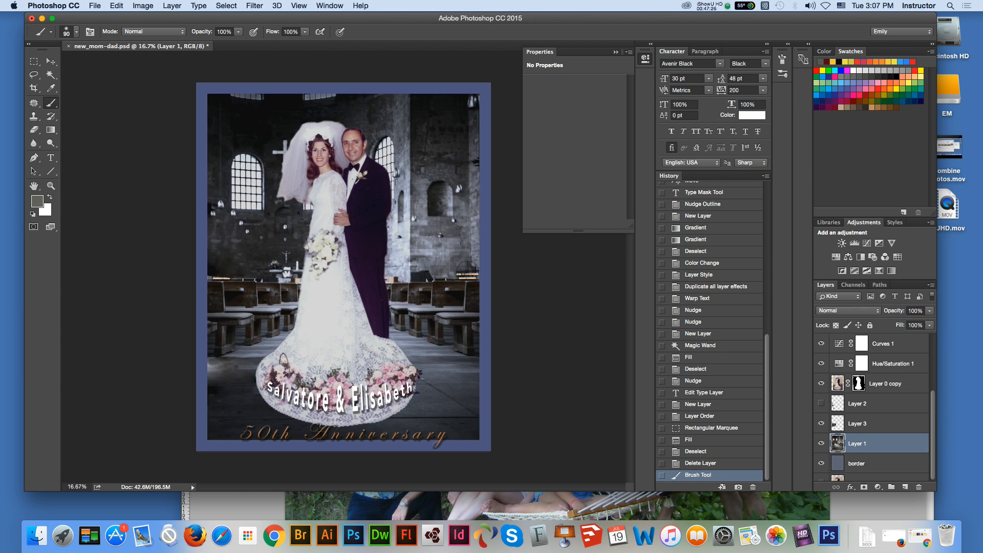
{"action": "left_click", "coordinate": [821, 444]}
{"action": "left_click", "coordinate": [822, 444]}
Step: Apply a Drop Shadow layer style to Layer 1 and set its fill opacity to 96%
{"action": "scroll", "coordinate": [873, 424], "scroll_direction": "down", "scroll_amount": 2}
{"action": "scroll", "coordinate": [873, 424], "scroll_direction": "up", "scroll_amount": 2}
{"action": "scroll", "coordinate": [872, 424], "scroll_direction": "down", "scroll_amount": 1}
{"action": "double_click", "coordinate": [894, 444]}
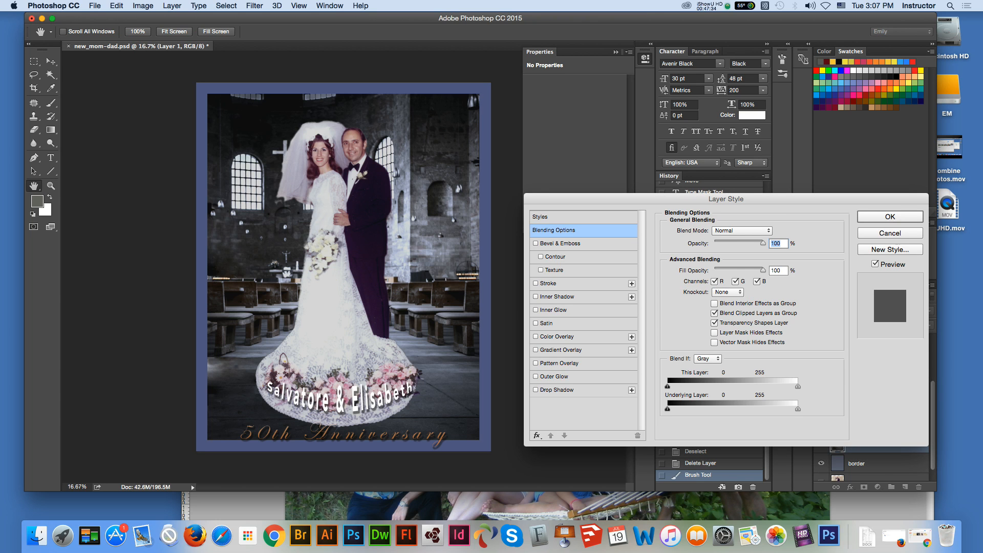
{"action": "left_click", "coordinate": [535, 390]}
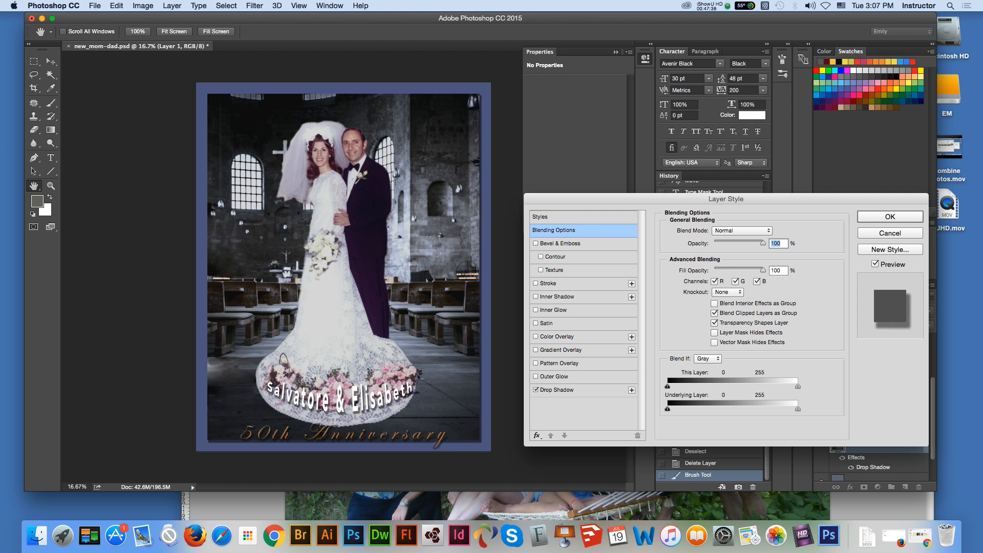
{"action": "key", "text": "Tab"}
{"action": "key", "text": "Down"}
{"action": "key", "text": "Down"}
{"action": "key", "text": "Down"}
{"action": "key", "text": "Down"}
{"action": "key", "text": "Down"}
{"action": "key", "text": "Down"}
{"action": "key", "text": "Down"}
{"action": "key", "text": "Down"}
{"action": "key", "text": "Return"}
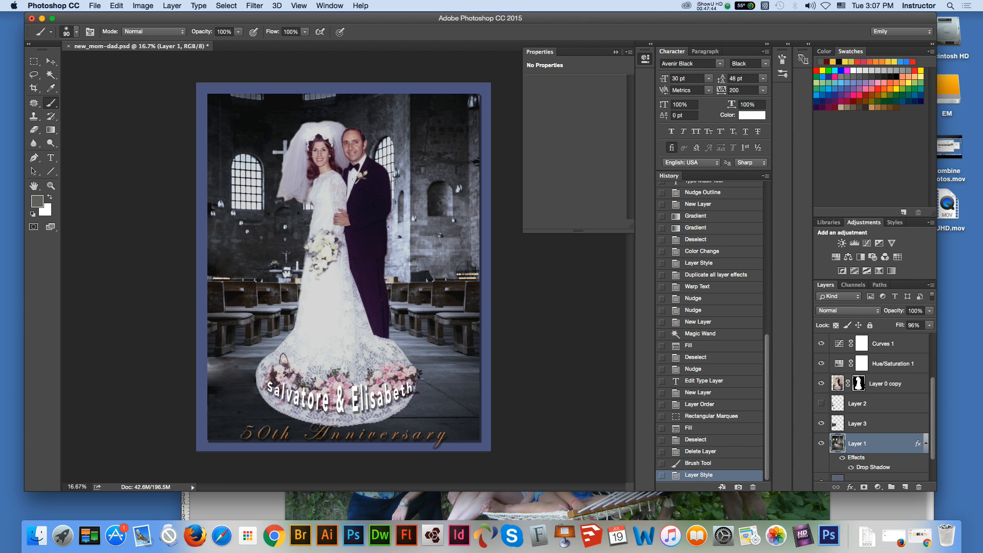
Step: Move the Photoshop window lower and switch to Adobe Bridge with the 50th Anniversary folder
{"action": "left_click", "coordinate": [51, 62]}
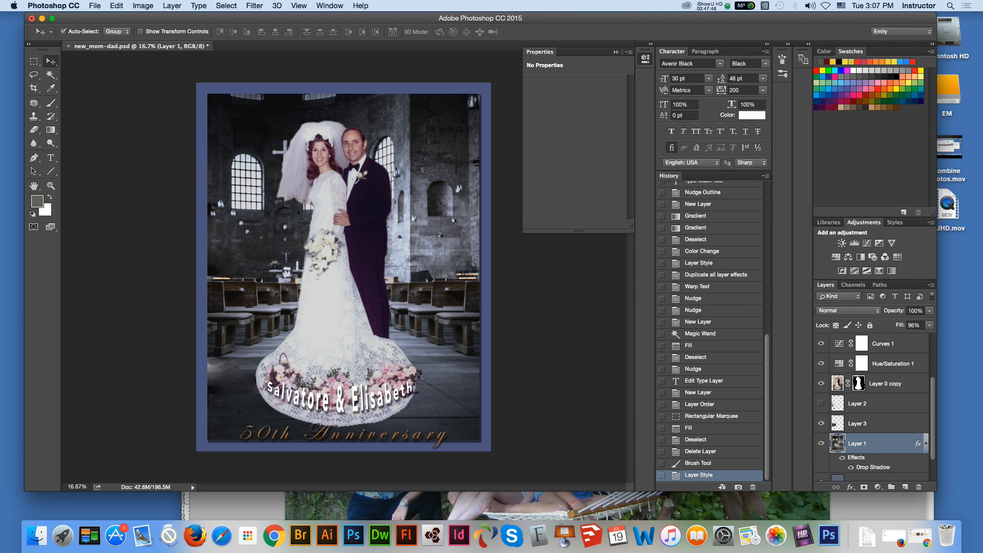
{"action": "left_click", "coordinate": [128, 133]}
{"action": "left_click_drag", "start_coordinate": [308, 18], "coordinate": [328, 102]}
{"action": "left_click", "coordinate": [328, 24]}
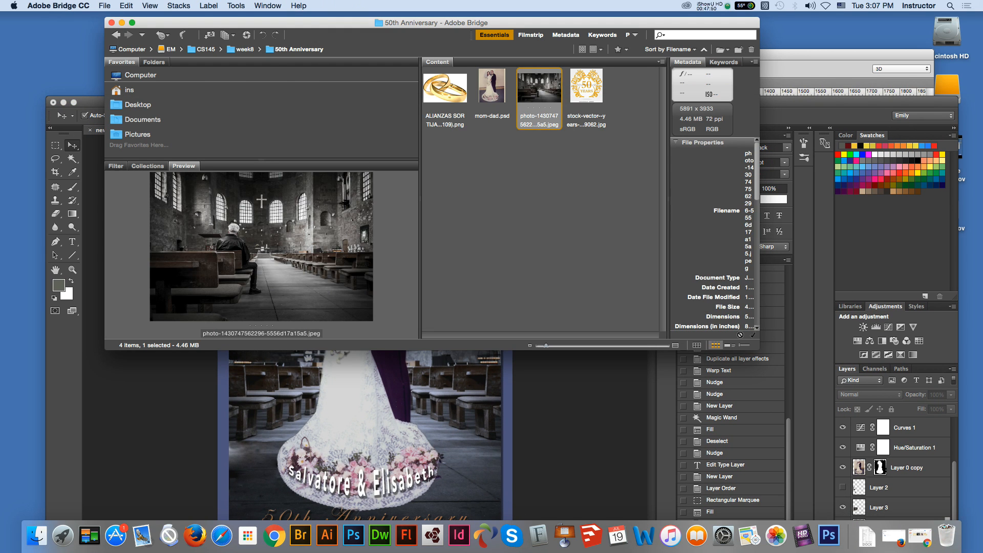
{"action": "left_click", "coordinate": [445, 88]}
{"action": "right_click", "coordinate": [453, 87]}
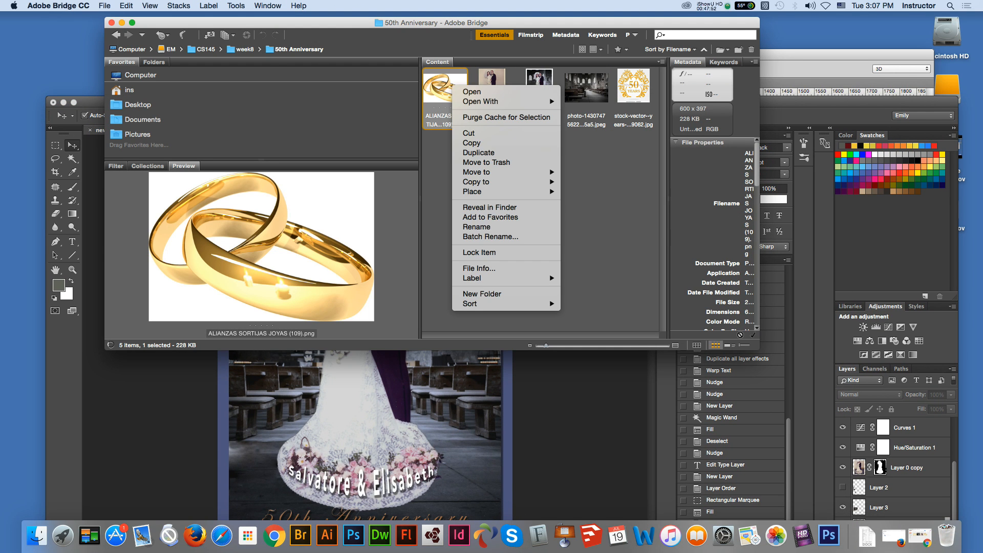
{"action": "mouse_move", "coordinate": [502, 101]}
{"action": "left_click", "coordinate": [629, 140]}
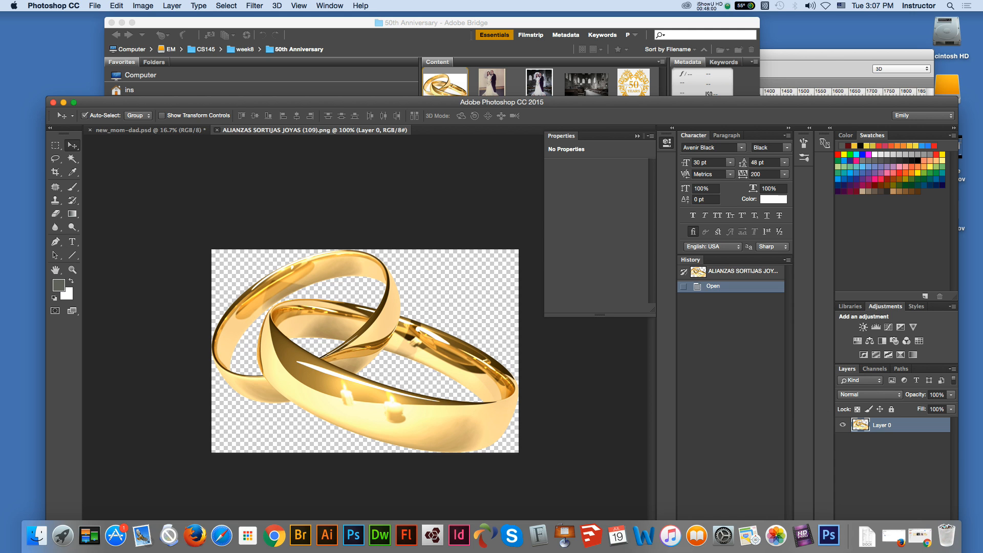
{"action": "left_click", "coordinate": [216, 130]}
{"action": "left_click_drag", "start_coordinate": [286, 102], "coordinate": [270, 74]}
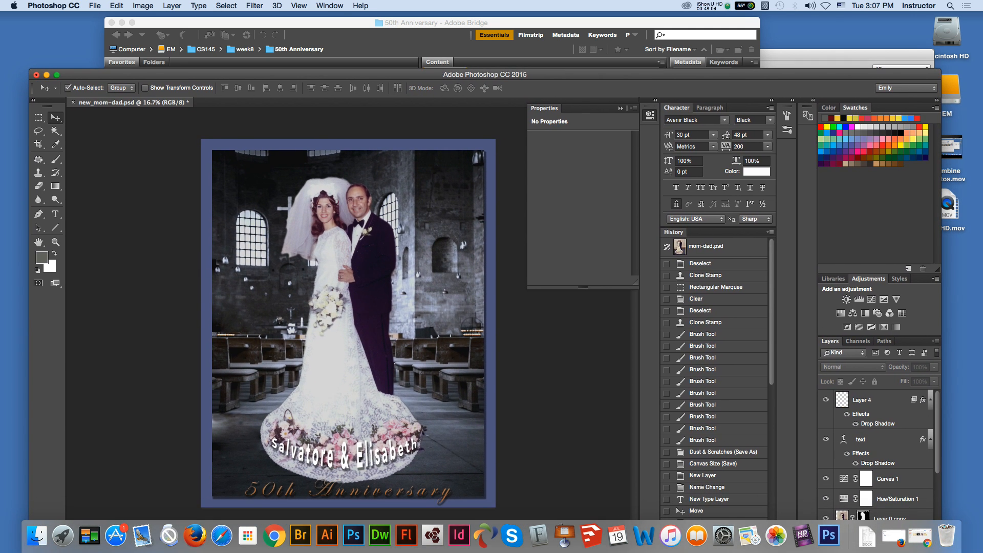
Step: Place ALIANZAS SORTIJAS JOYAS (109).png from Adobe Bridge into new_mom-dad.psd as an embedded smart object at full size
{"action": "key", "text": "super+Tab"}
{"action": "left_click_drag", "start_coordinate": [445, 98], "coordinate": [348, 434]}
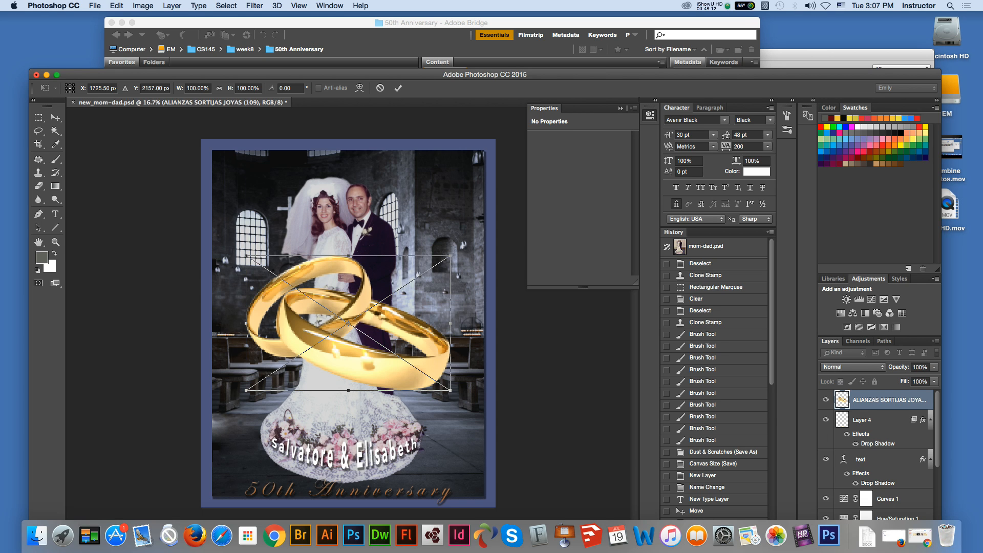
{"action": "key", "text": "Return"}
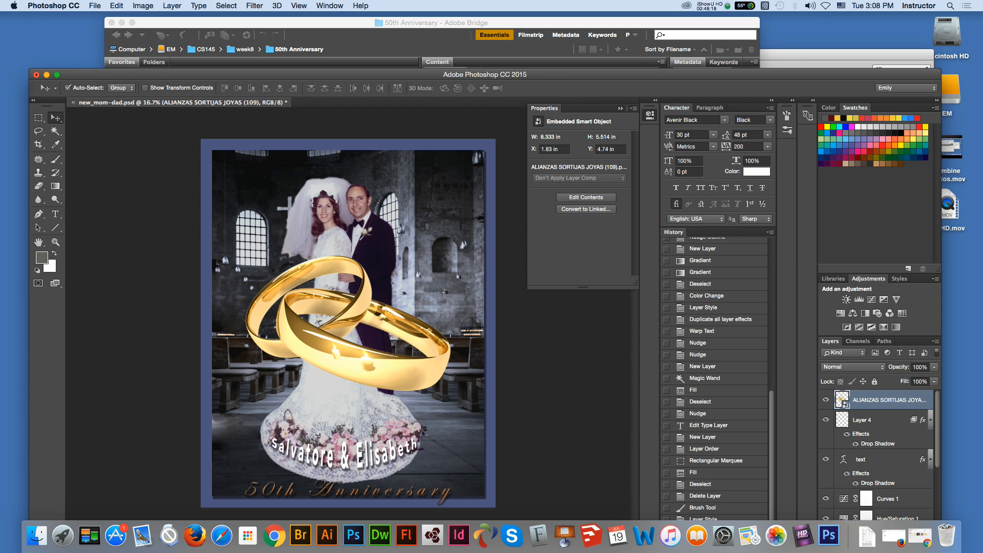
Step: Scale the placed rings down to about 2.8 in wide and position them beside the right side of the gown's hem
{"action": "key", "text": "super+t"}
{"action": "left_click_drag", "start_coordinate": [247, 255], "coordinate": [353, 327]}
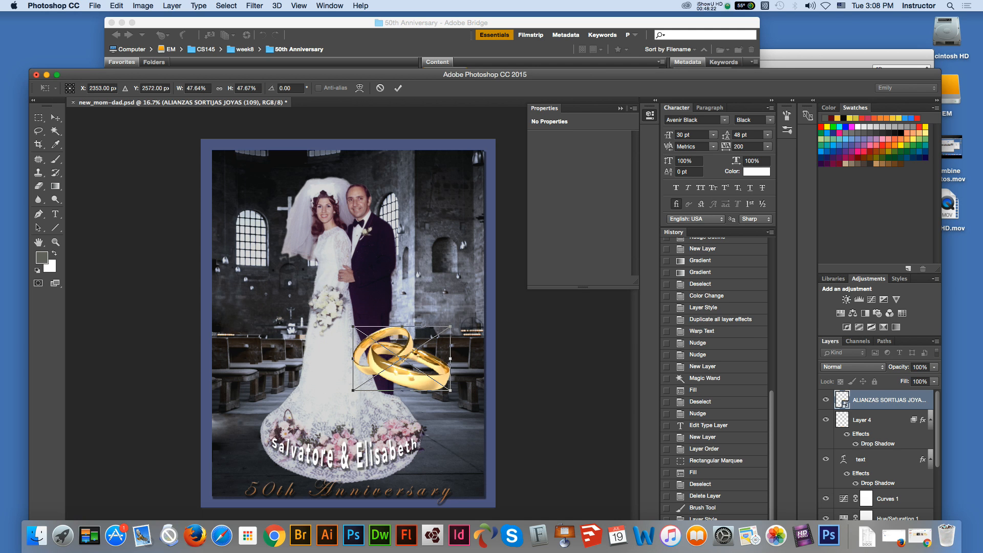
{"action": "left_click_drag", "start_coordinate": [402, 359], "coordinate": [435, 387]}
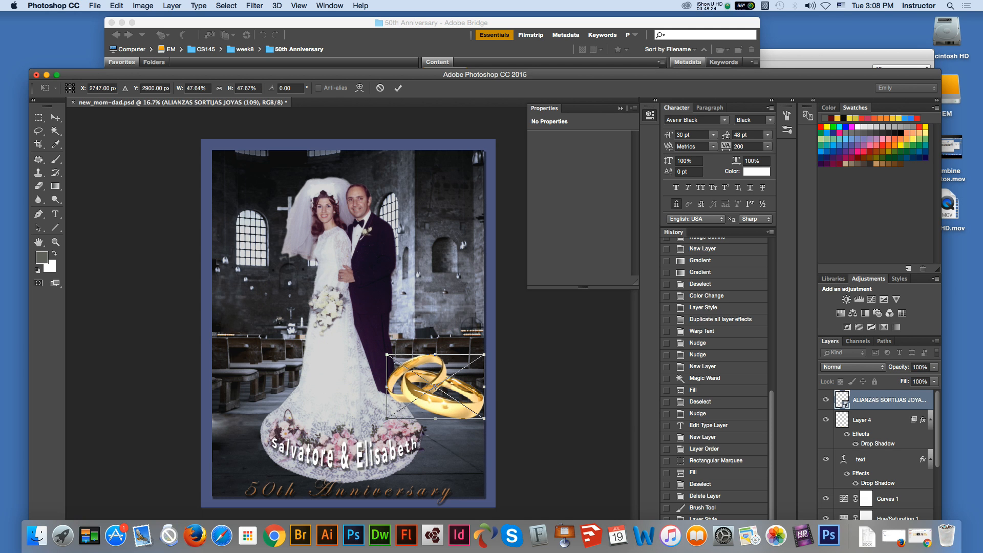
{"action": "left_click_drag", "start_coordinate": [387, 354], "coordinate": [398, 362]}
{"action": "left_click_drag", "start_coordinate": [441, 390], "coordinate": [423, 404]}
{"action": "left_click_drag", "start_coordinate": [380, 375], "coordinate": [399, 388]}
{"action": "key", "text": "Return"}
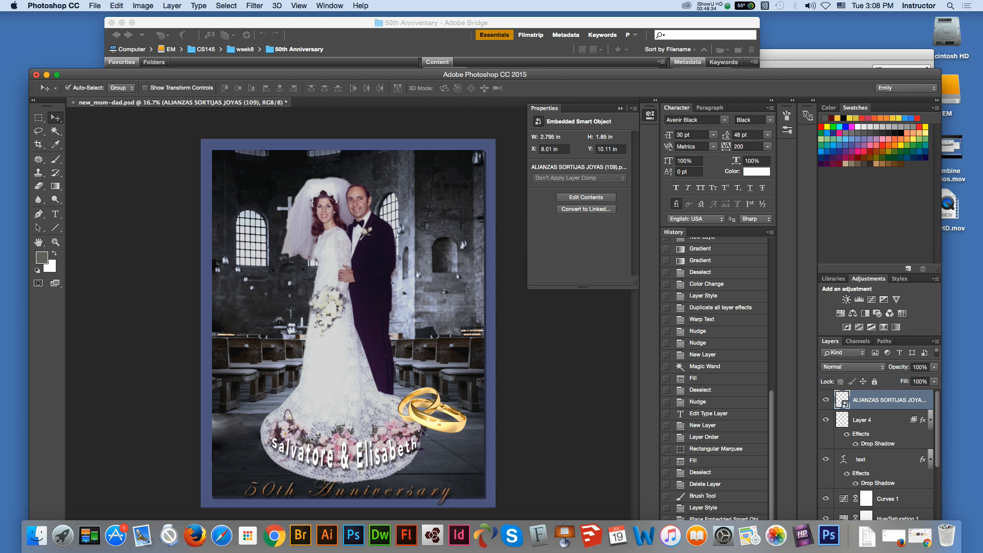
Step: Open ALIANZAS SORTIJAS JOYAS (109).png from Adobe Bridge in Photoshop CC 2015 and copy the entire image
{"action": "key", "text": "super+Tab"}
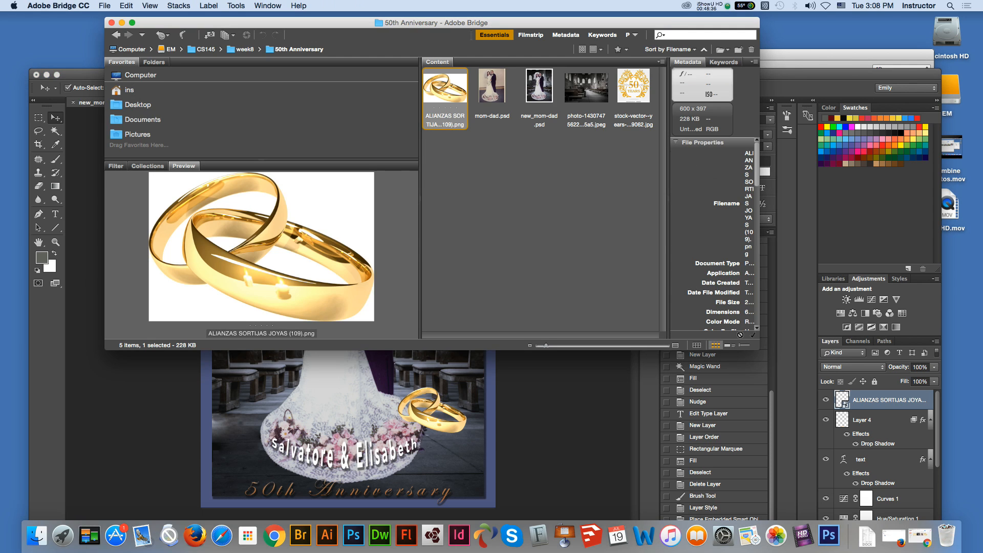
{"action": "right_click", "coordinate": [453, 100]}
{"action": "mouse_move", "coordinate": [482, 114]}
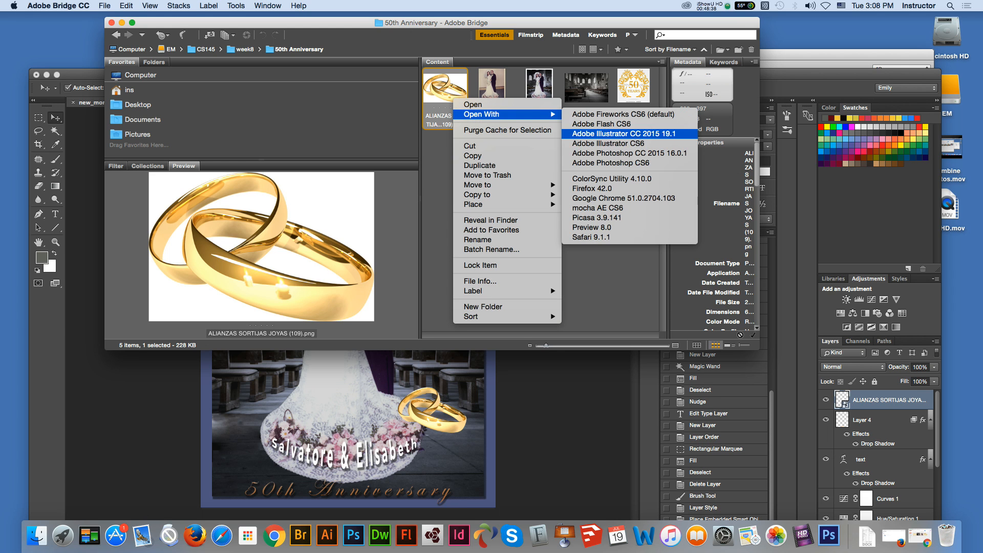
{"action": "left_click", "coordinate": [630, 153]}
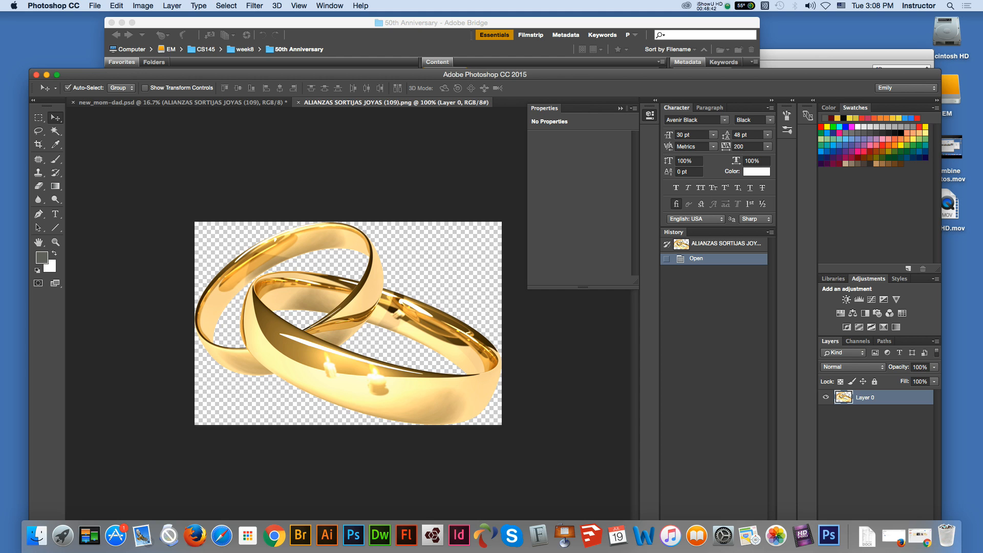
{"action": "key", "text": "super+a"}
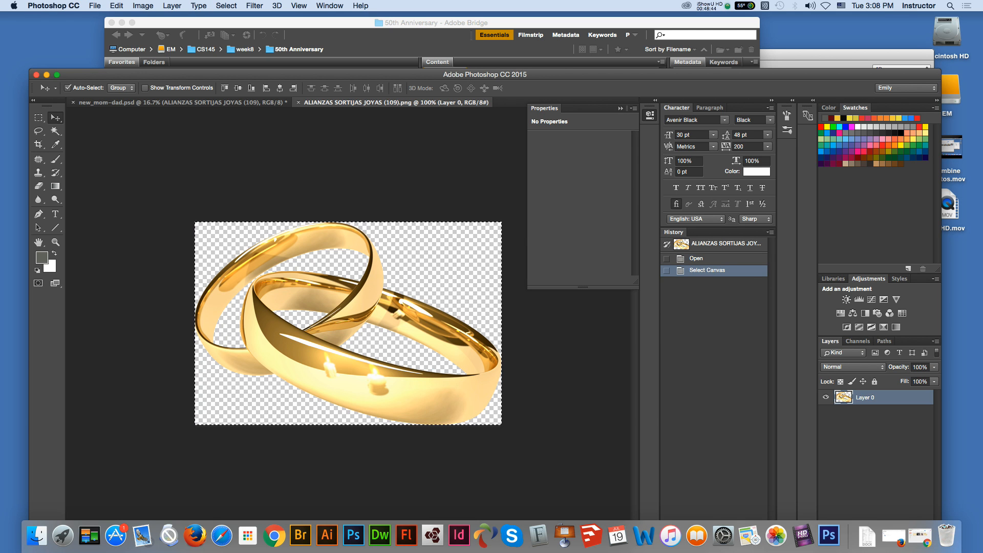
{"action": "key", "text": "super+c"}
Step: Return to new_mom-dad.psd, add a new layer above Layer 0 copy and paste the copied rings onto it
{"action": "left_click", "coordinate": [182, 103]}
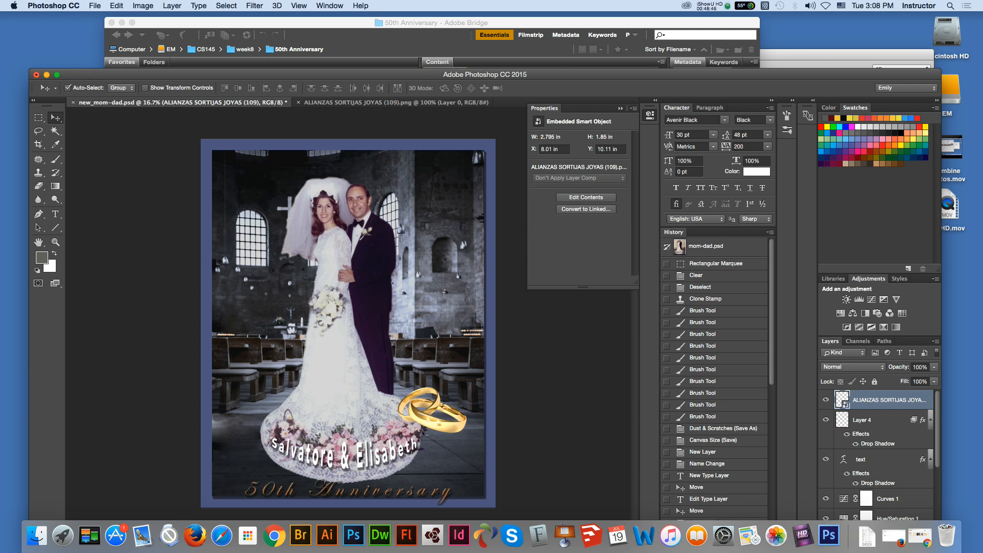
{"action": "left_click", "coordinate": [328, 246], "text": "super"}
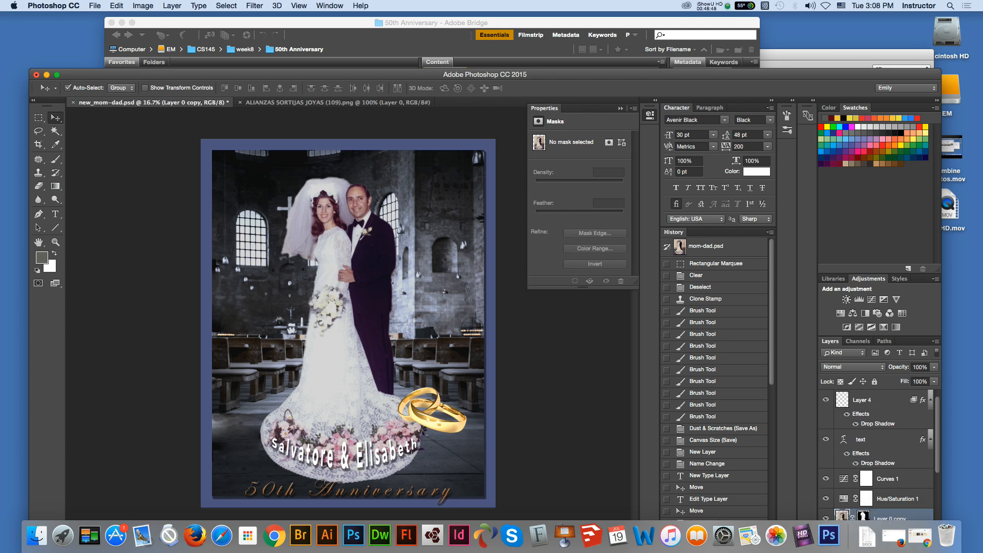
{"action": "left_click", "coordinate": [935, 341]}
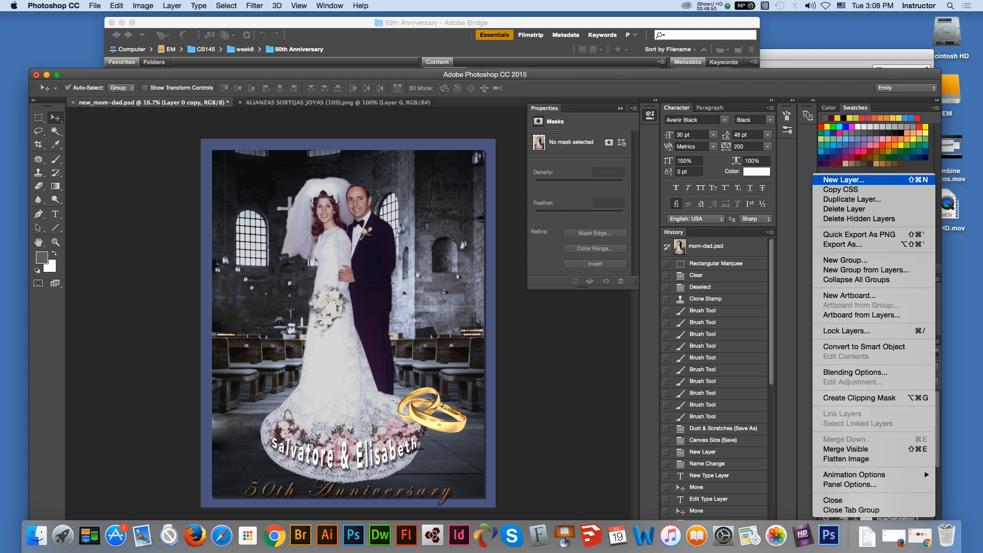
{"action": "left_click", "coordinate": [844, 180]}
{"action": "key", "text": "Return"}
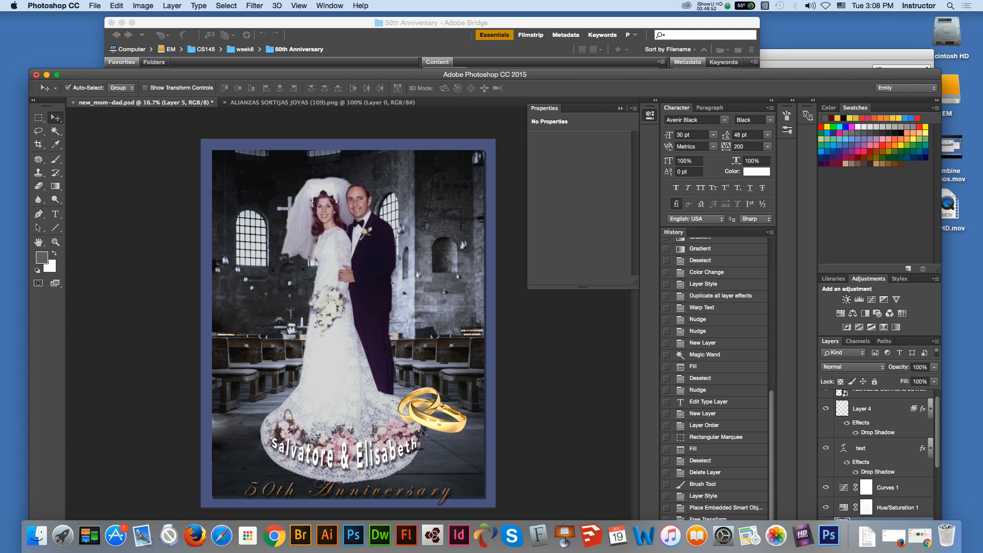
{"action": "key", "text": "super+v"}
Step: Move the pasted rings below the church window left of the bride and scale them down to about 76%
{"action": "left_click_drag", "start_coordinate": [359, 333], "coordinate": [271, 294]}
{"action": "key", "text": "super+t"}
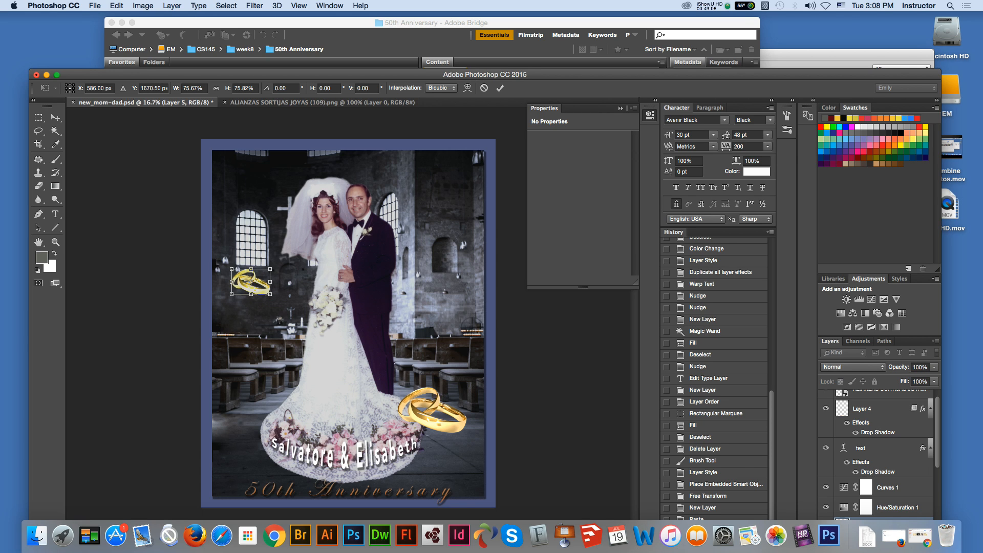
{"action": "key", "text": "Return"}
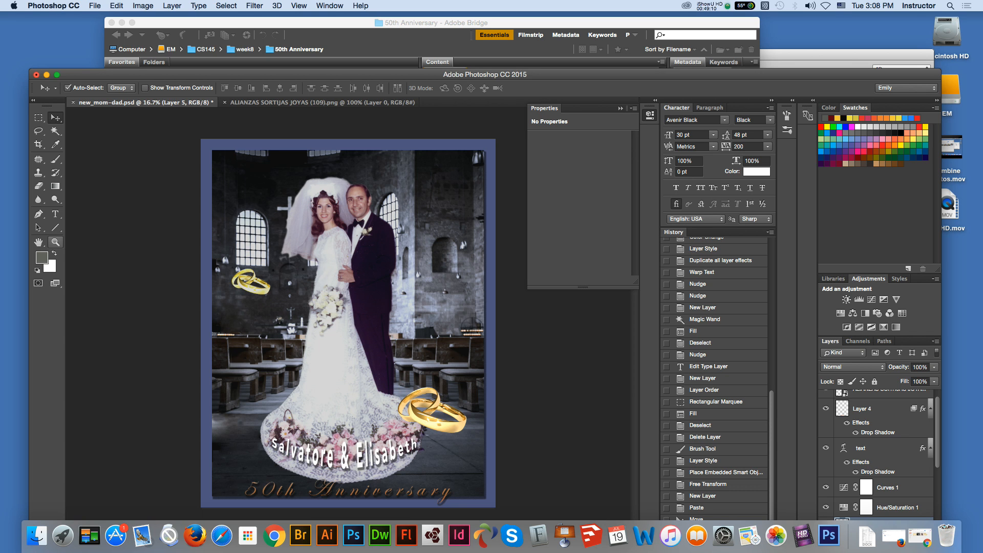
Step: Scale the pasted rings below the church window up to about 198%, roughly 3.1 in wide
{"action": "left_click", "coordinate": [56, 243]}
{"action": "left_click", "coordinate": [295, 301]}
{"action": "left_click", "coordinate": [296, 277]}
{"action": "key", "text": "v"}
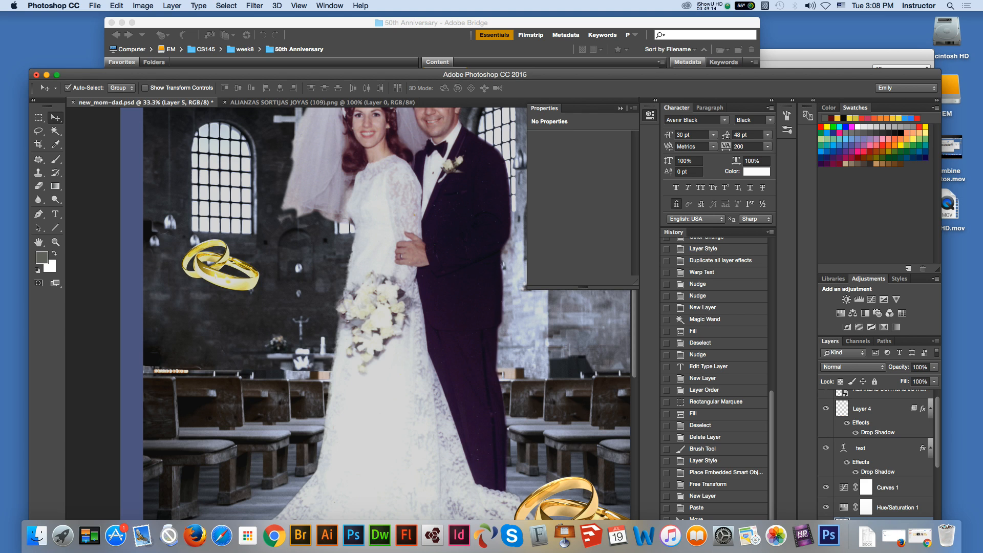
{"action": "key", "text": "super+t"}
{"action": "left_click_drag", "start_coordinate": [259, 290], "coordinate": [334, 341]}
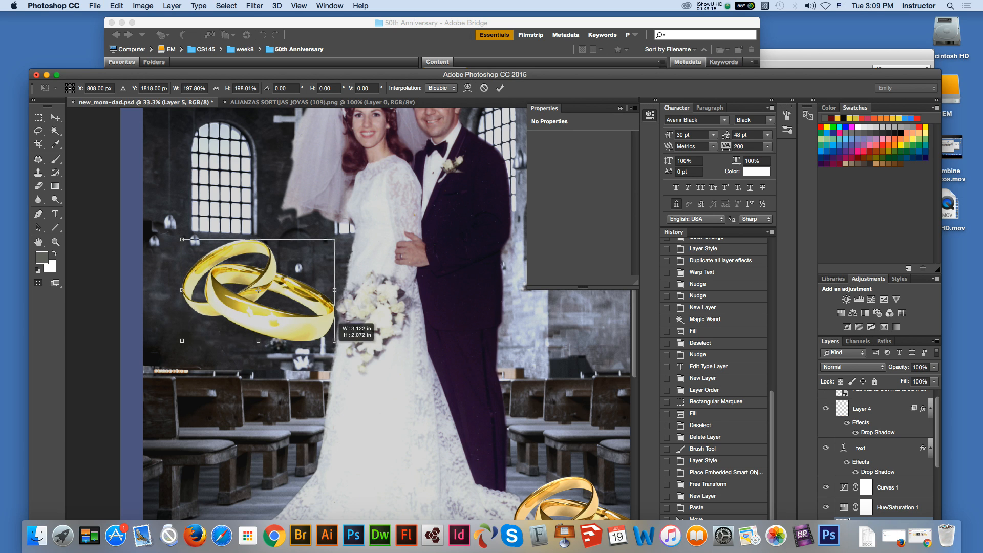
{"action": "key", "text": "Return"}
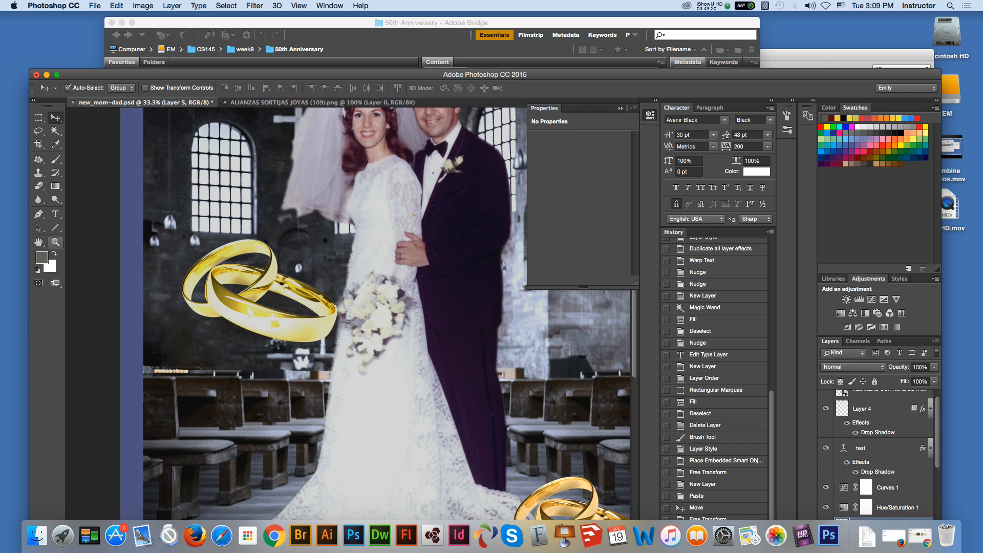
Step: Enlarge the pasted rings again in a second transform to about 137%
{"action": "key", "text": "super+t"}
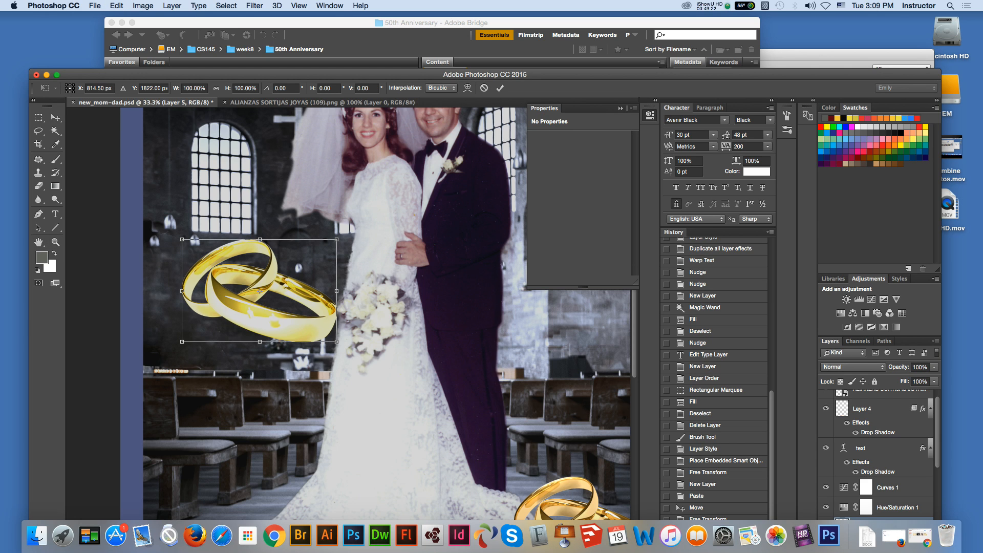
{"action": "left_click_drag", "start_coordinate": [337, 342], "coordinate": [395, 382]}
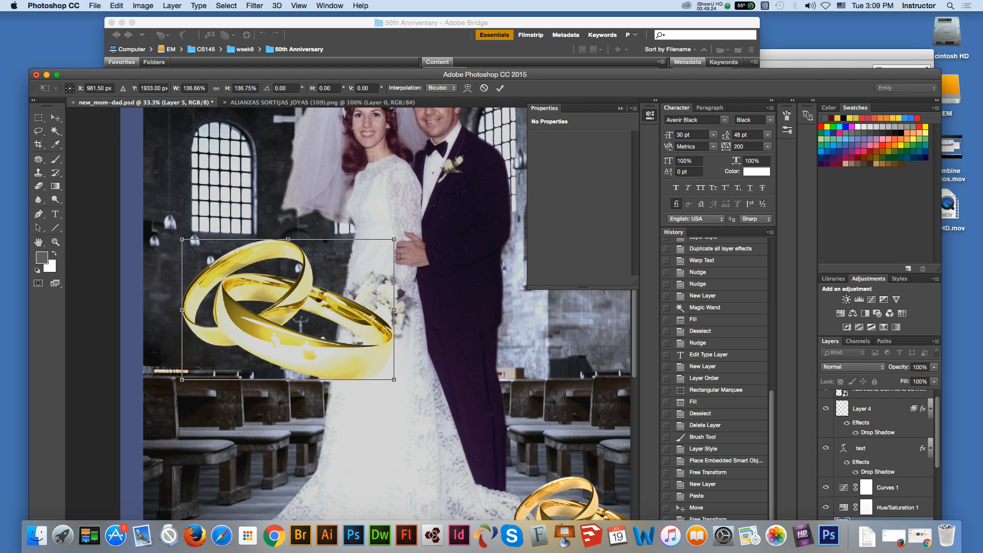
{"action": "key", "text": "Return"}
Step: Scale the enlarged pasted rings down to less than half their width, keeping them below the church window
{"action": "key", "text": "super+t"}
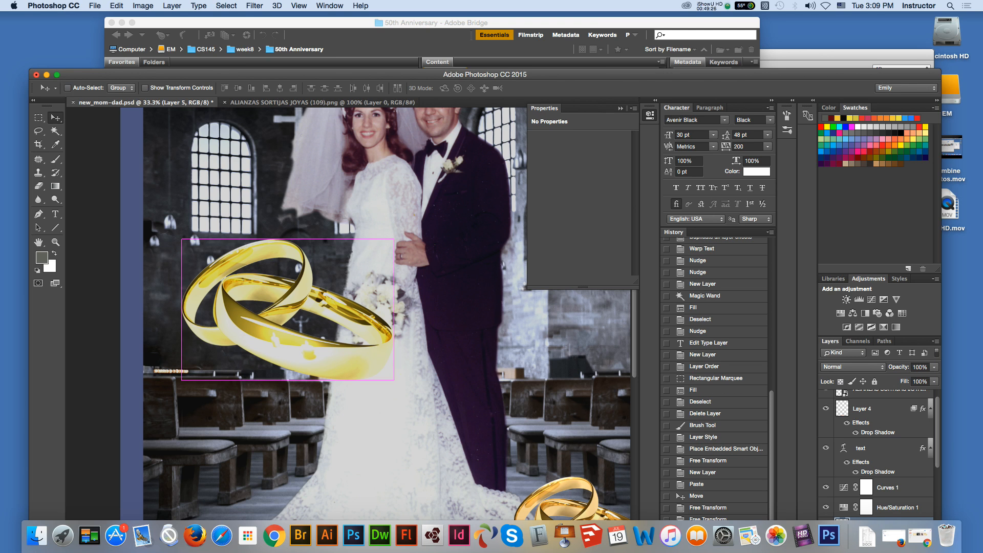
{"action": "left_click_drag", "start_coordinate": [394, 380], "coordinate": [268, 295]}
{"action": "key", "text": "Return"}
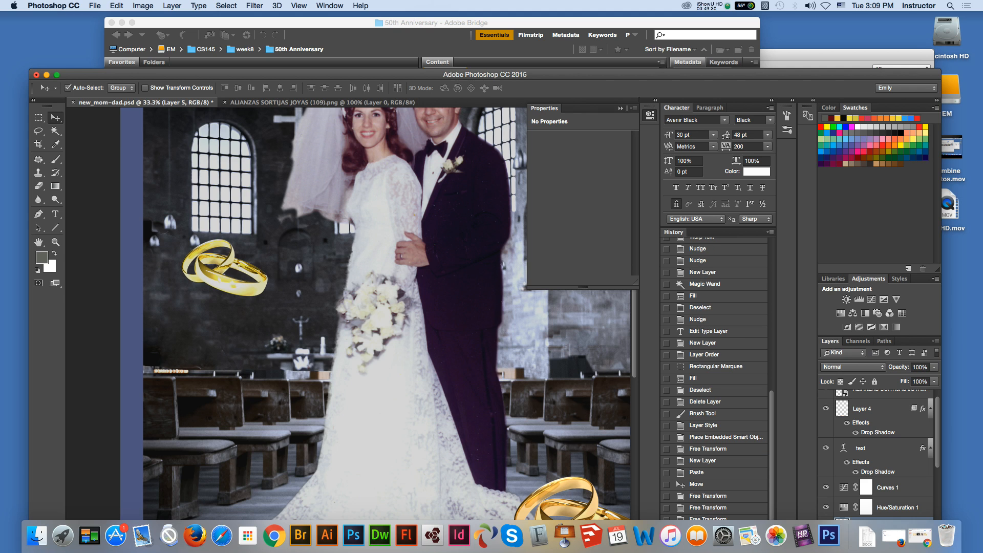
Step: Scale the shrunken pasted rings back up to about 243%
{"action": "key", "text": "super+t"}
{"action": "left_click_drag", "start_coordinate": [268, 296], "coordinate": [390, 377]}
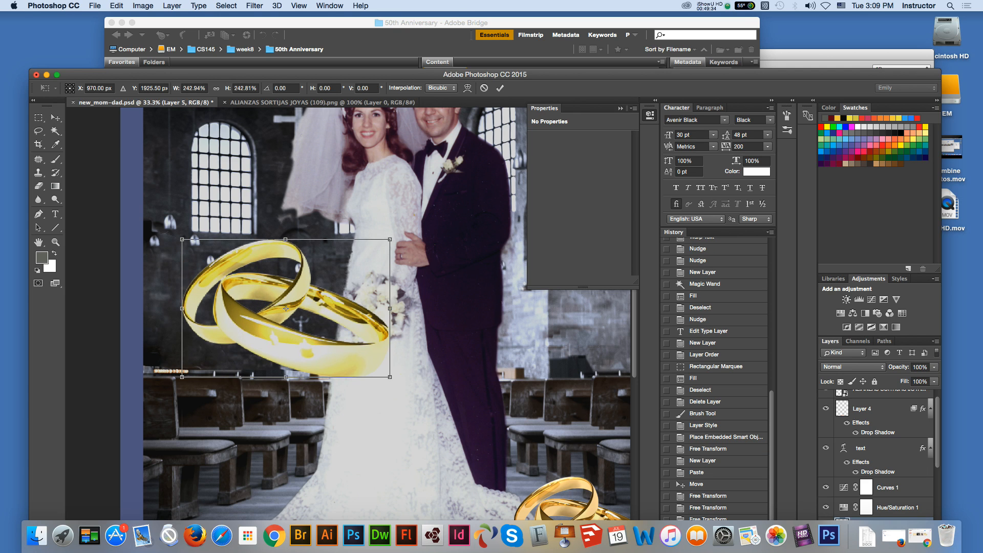
{"action": "key", "text": "Return"}
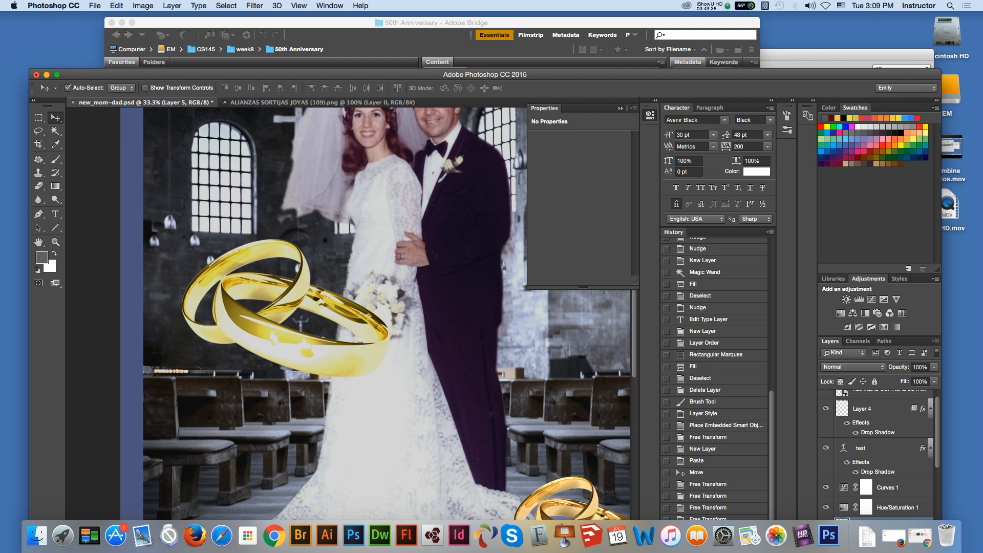
Step: Examine the image quality of the repeatedly resized pasted rings at 50% magnification
{"action": "left_click", "coordinate": [55, 242]}
{"action": "left_click", "coordinate": [340, 332]}
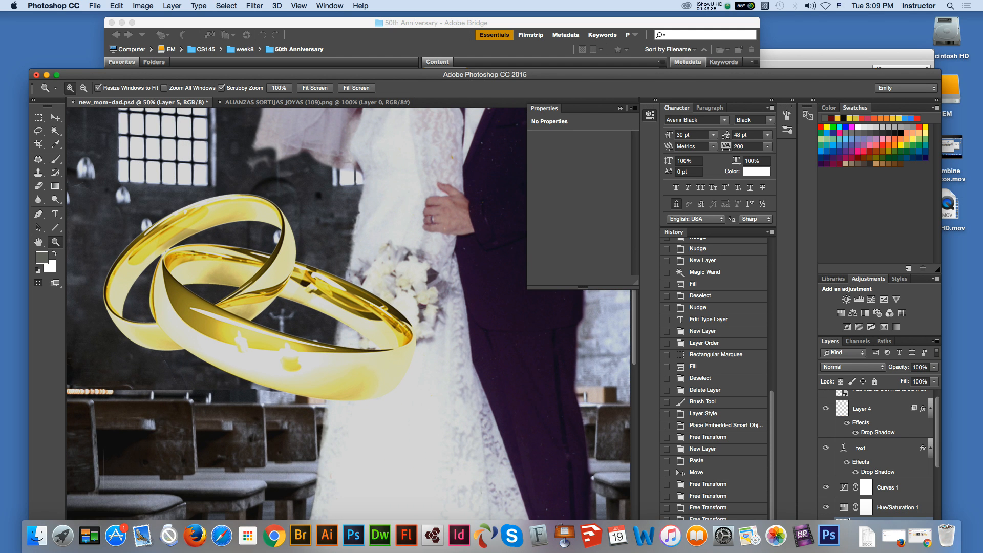
{"action": "key", "text": "v"}
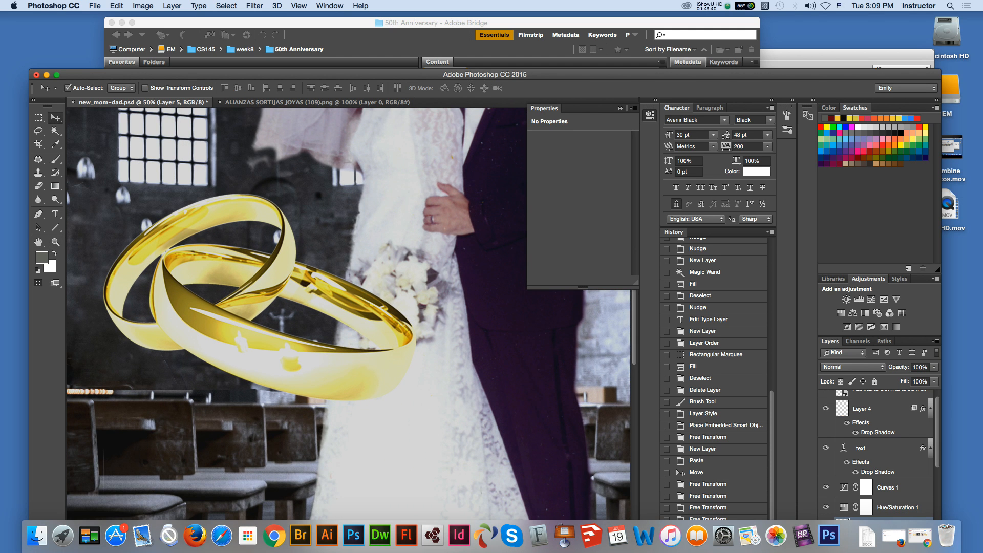
{"action": "scroll", "coordinate": [878, 456], "scroll_direction": "down", "scroll_amount": 1}
{"action": "scroll", "coordinate": [878, 456], "scroll_direction": "up", "scroll_amount": 2}
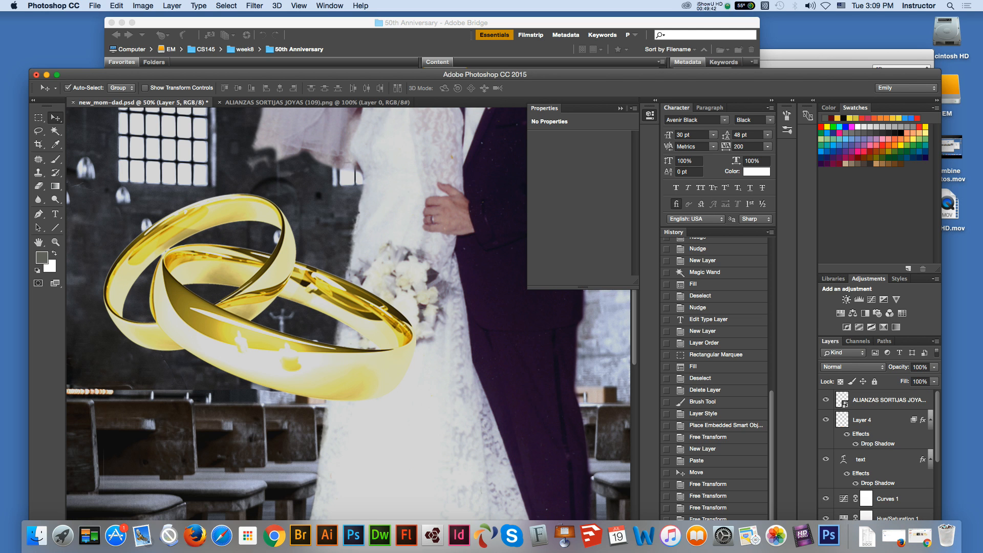
Step: Select the smart object rings beside the gown's hem and enlarge them to about 4.3 in wide
{"action": "key", "text": "super+0"}
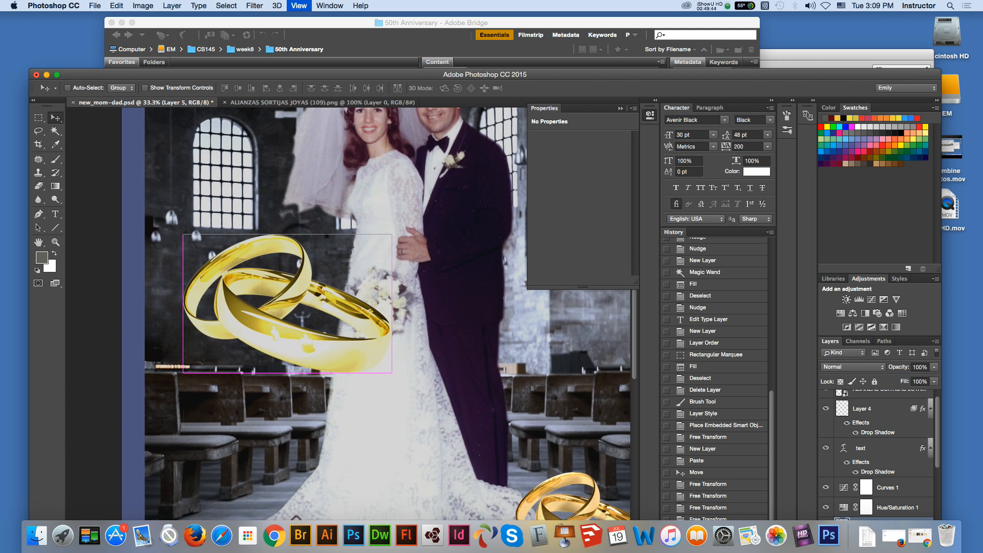
{"action": "left_click_drag", "start_coordinate": [433, 409], "coordinate": [427, 405]}
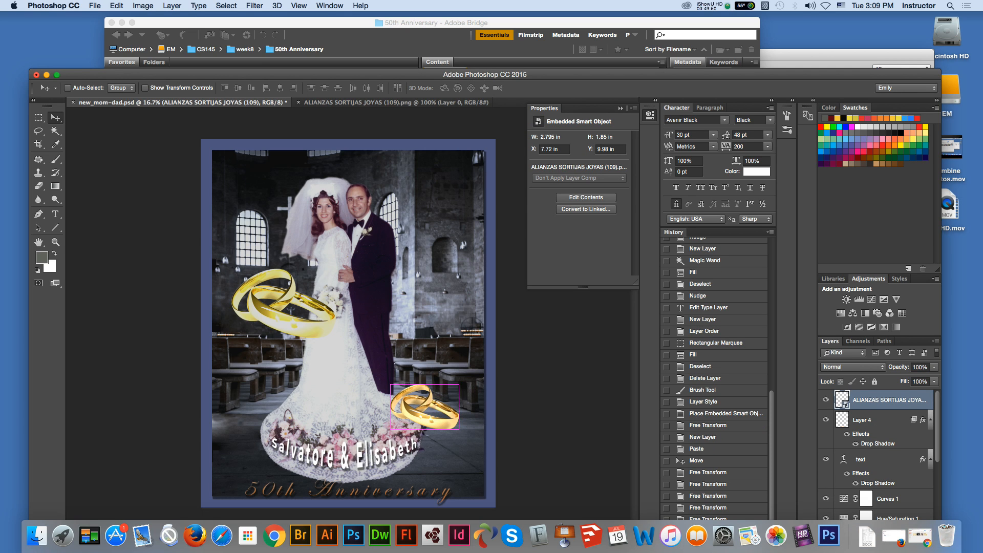
{"action": "key", "text": "super+t"}
{"action": "left_click_drag", "start_coordinate": [391, 384], "coordinate": [354, 360]}
{"action": "key", "text": "Return"}
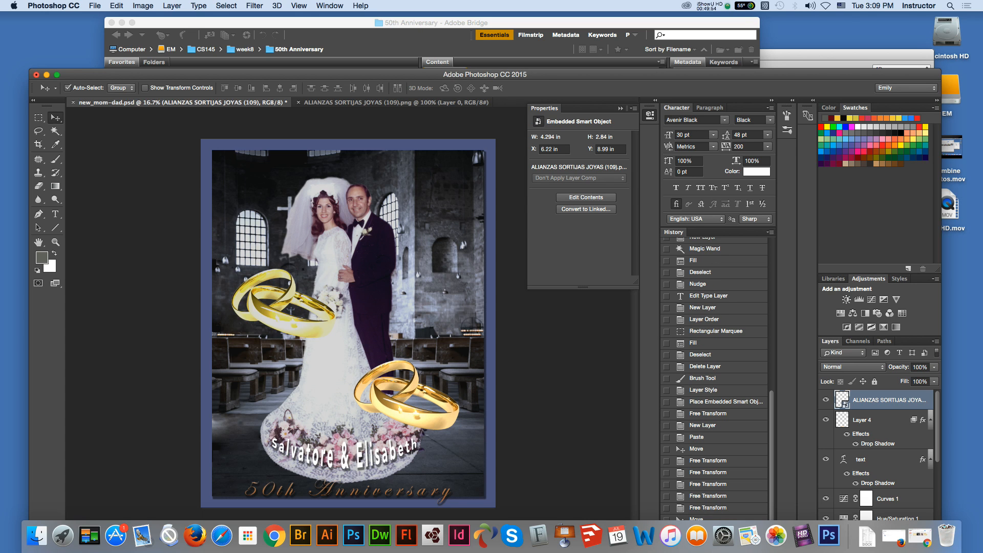
Step: Shrink the smart object rings to about 13.3%, roughly 1.1 in wide
{"action": "key", "text": "super+t"}
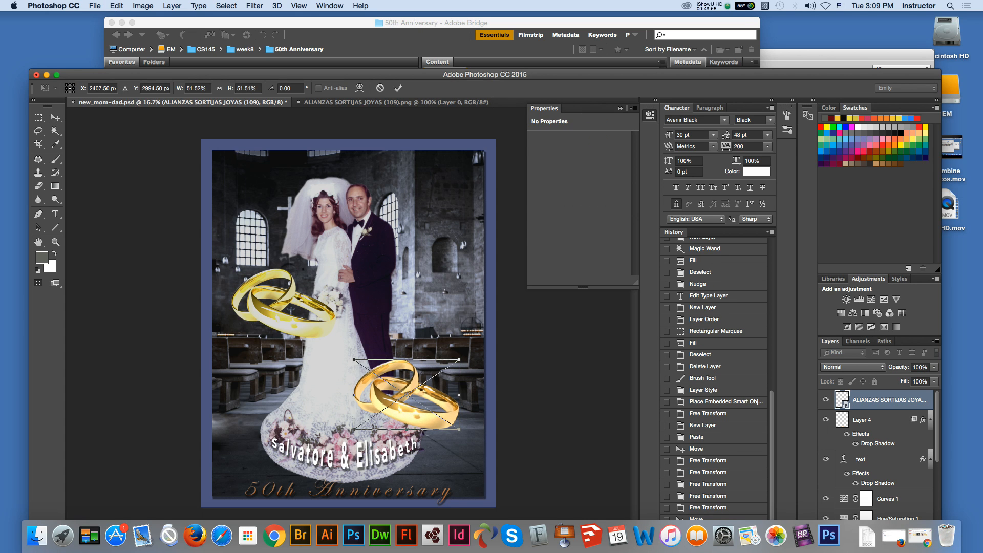
{"action": "left_click_drag", "start_coordinate": [354, 360], "coordinate": [432, 412]}
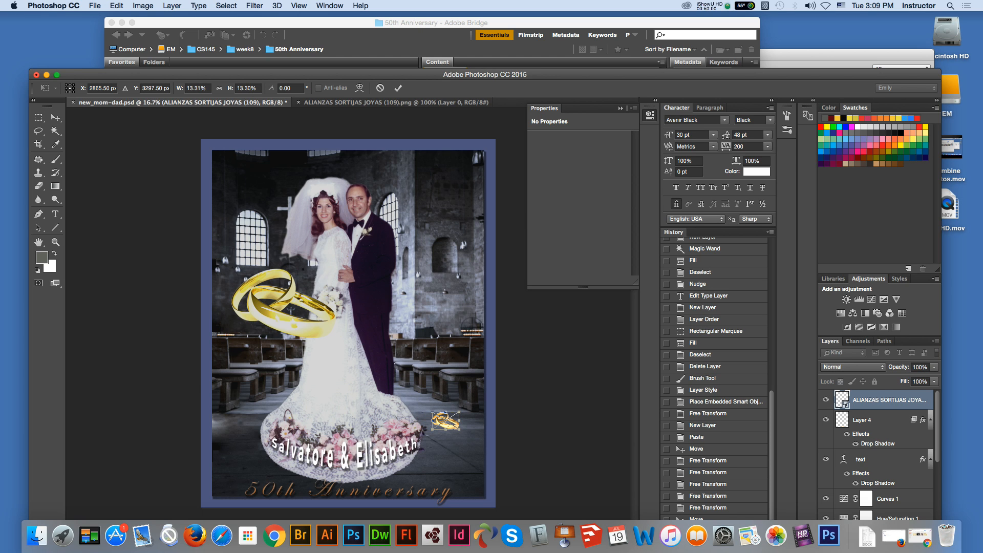
{"action": "key", "text": "v"}
{"action": "key", "text": "Return"}
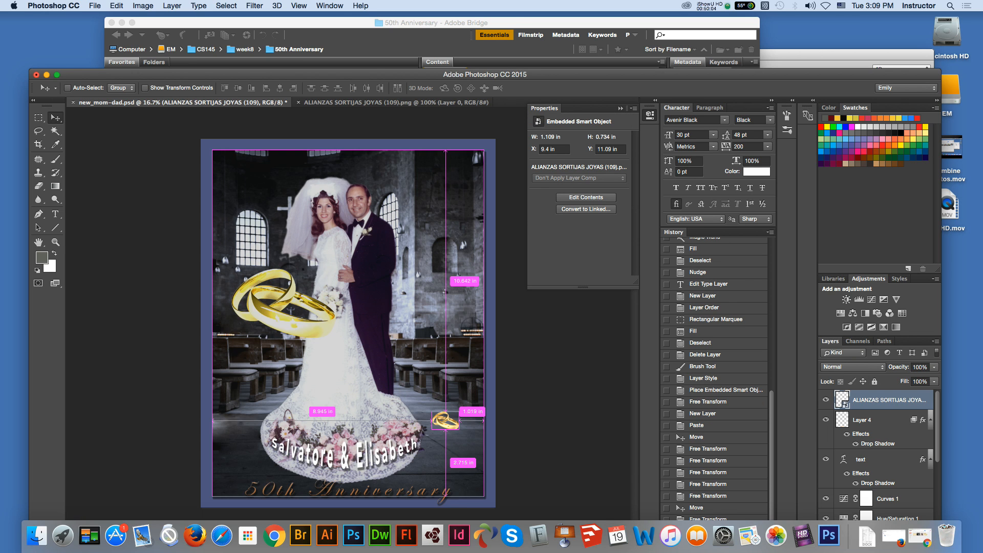
Step: Enlarge the smart object rings to about 7 in wide, reaching across the lower part of the gown
{"action": "key", "text": "super+t"}
{"action": "left_click_drag", "start_coordinate": [432, 413], "coordinate": [286, 315]}
{"action": "key", "text": "Return"}
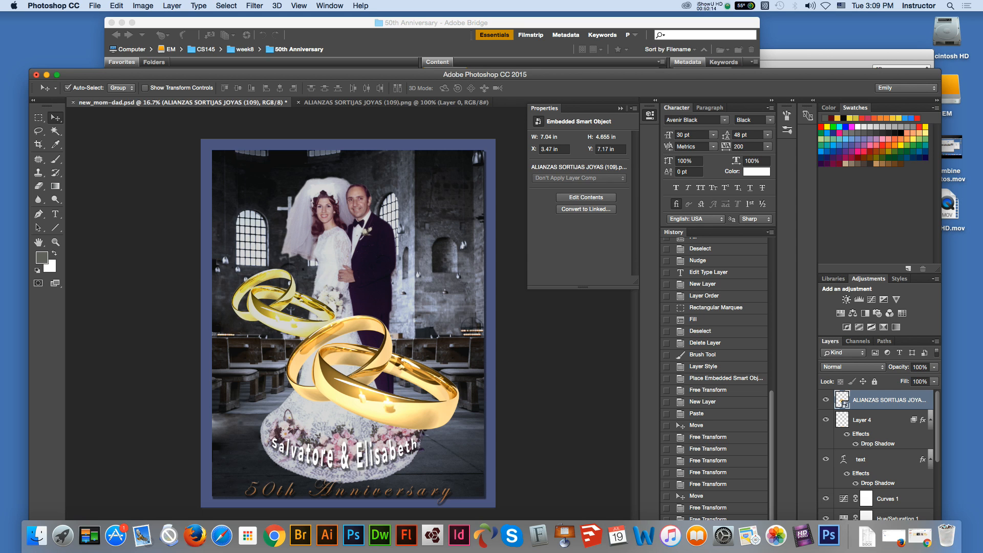
Step: Scale the smart object rings down to about 2 in wide and place them beside the flowers at the gown's hem
{"action": "key", "text": "ctrl+t"}
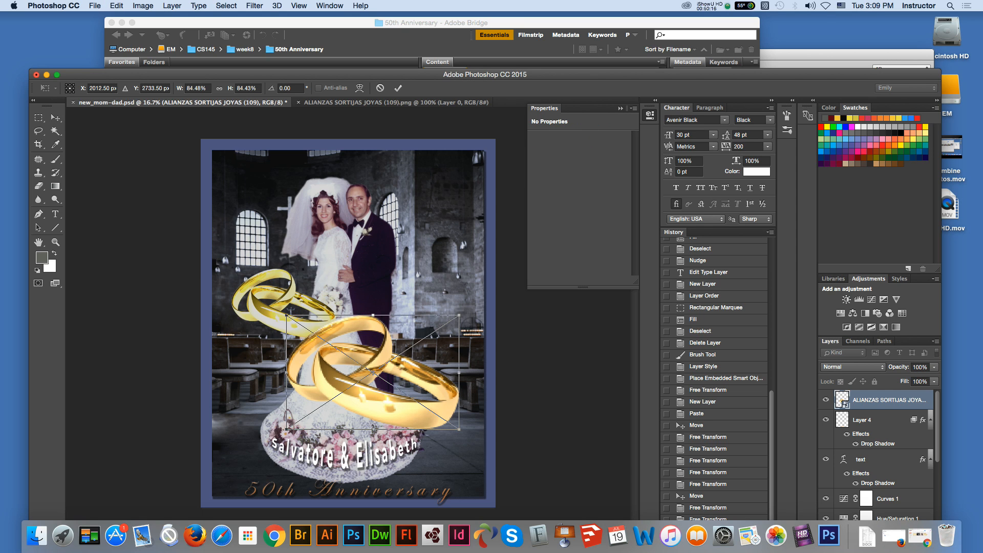
{"action": "left_click_drag", "start_coordinate": [286, 315], "coordinate": [454, 438]}
{"action": "key", "text": "Return"}
{"action": "key", "text": "v"}
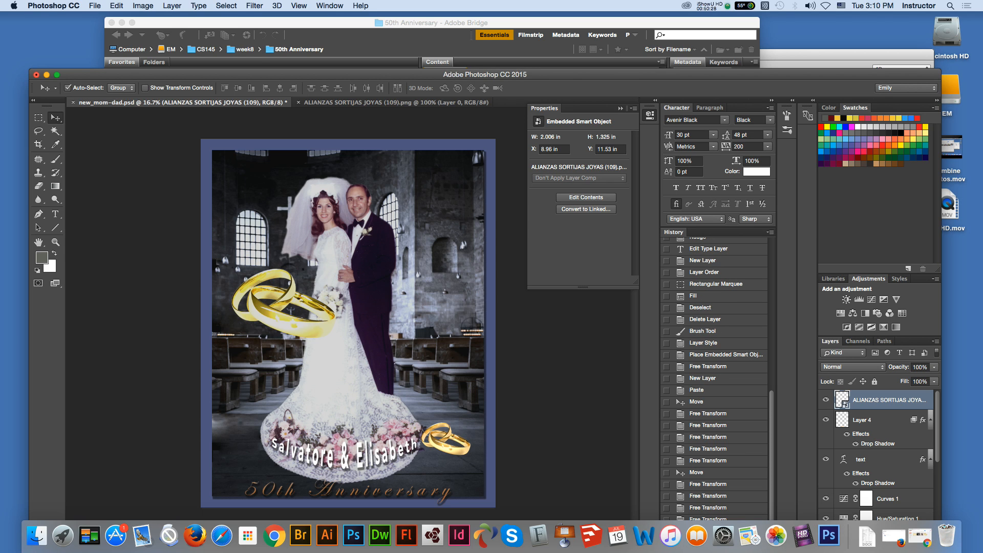
Step: Delete Layer 5 with the pasted rings beside the bride
{"action": "left_click", "coordinate": [300, 325]}
{"action": "left_click_drag", "start_coordinate": [358, 74], "coordinate": [343, 23]}
{"action": "left_click", "coordinate": [908, 492]}
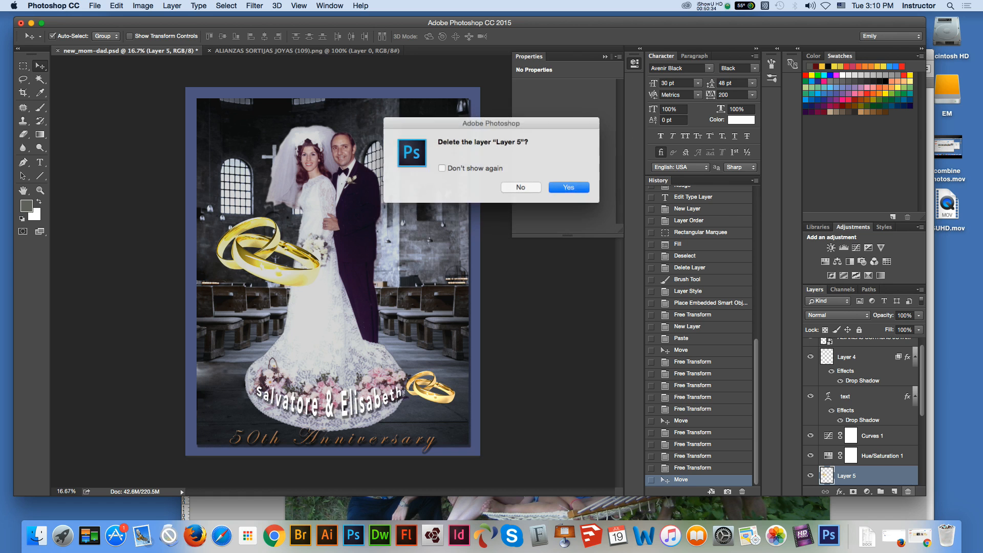
{"action": "key", "text": "Return"}
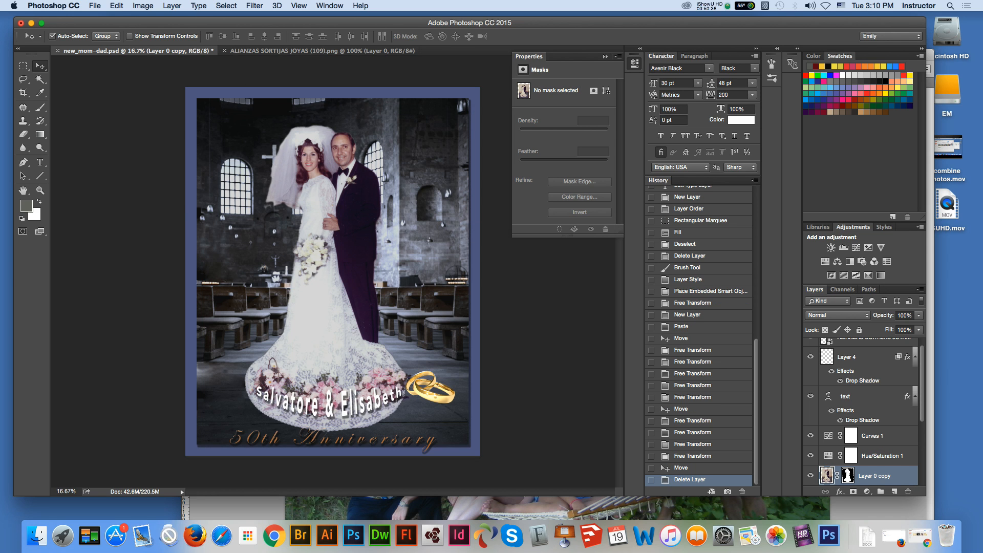
{"action": "left_click_drag", "start_coordinate": [343, 23], "coordinate": [371, 39]}
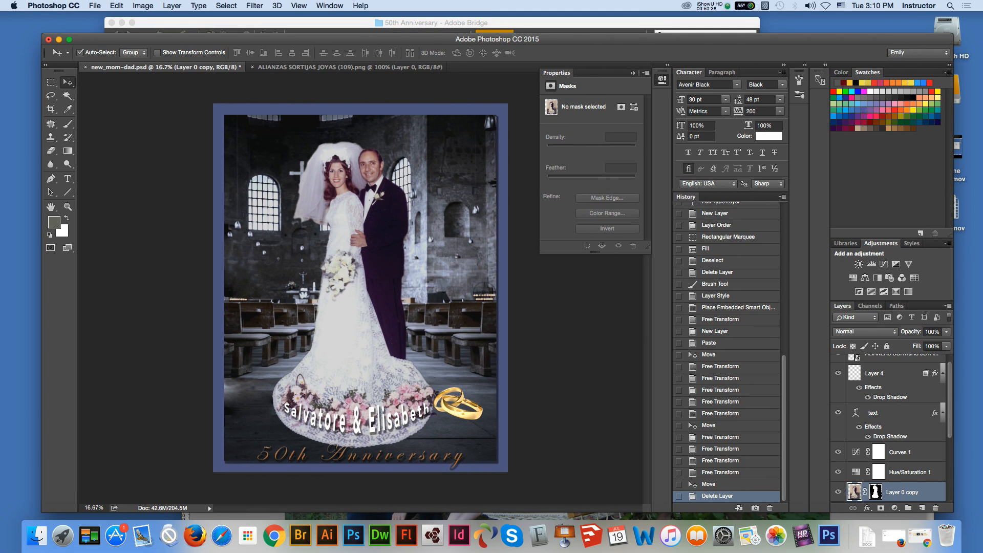
Step: Add a text layer below the church window reading "Address:" followed by the party's street and neighborhood
{"action": "key", "text": "t"}
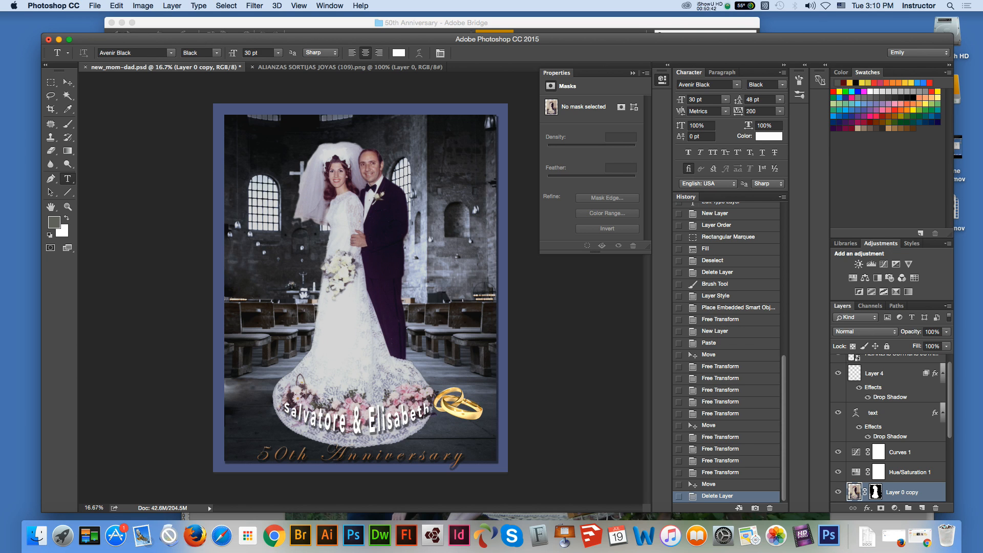
{"action": "left_click", "coordinate": [234, 260]}
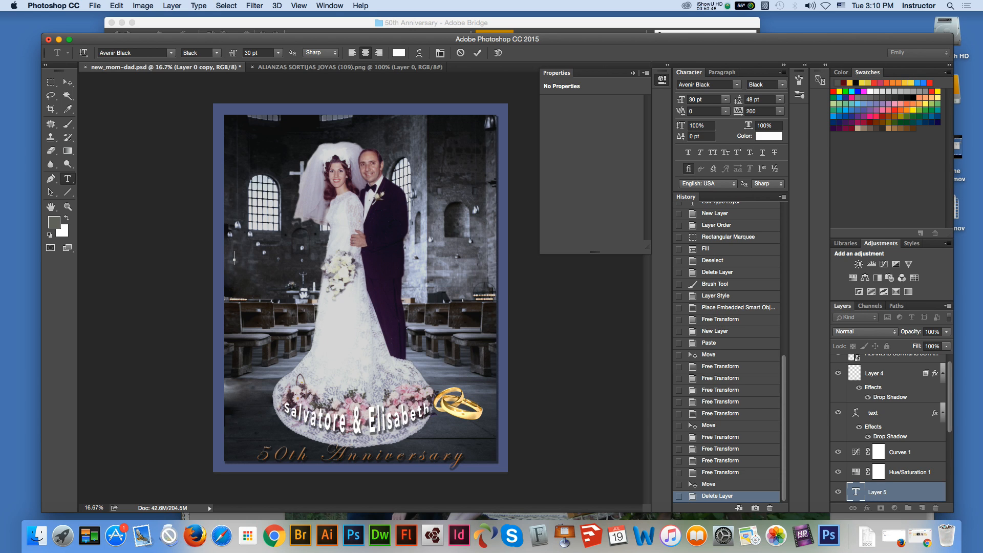
{"action": "type", "text": "Party"}
{"action": "key", "text": "BackSpace"}
{"action": "key", "text": "BackSpace"}
{"action": "key", "text": "BackSpace"}
{"action": "key", "text": "BackSpace"}
{"action": "key", "text": "BackSpace"}
{"action": "type", "text": "Address"}
{"action": "type", "text": ":"}
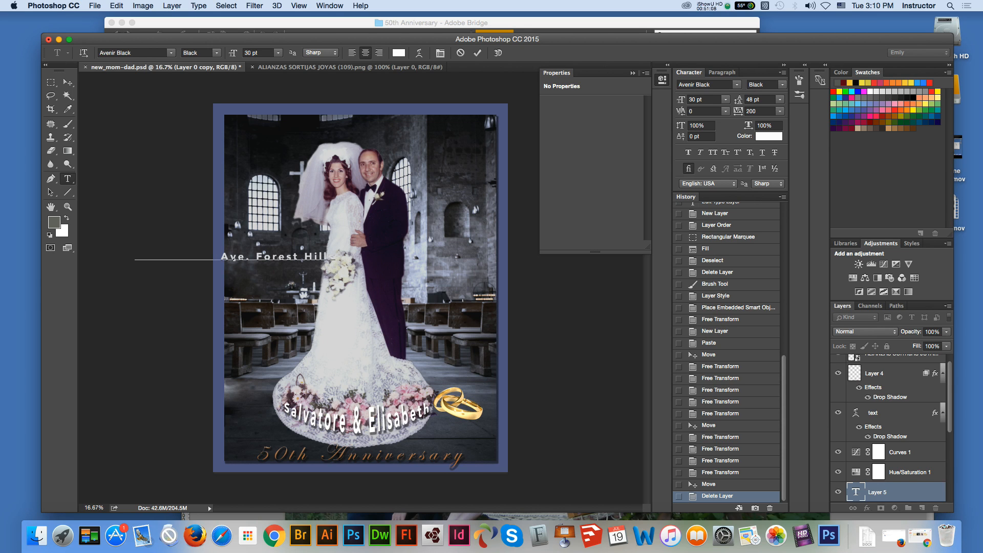
Step: Add the state abbreviation in capitals on a second line of the address text
{"action": "key", "text": "Return"}
{"action": "type", "text": "Ny"}
{"action": "key", "text": "BackSpace"}
{"action": "type", "text": "Y"}
Step: Left-align the address text and break its first line after the street so the neighborhood gets its own line
{"action": "key", "text": "super+a"}
{"action": "key", "text": "super+shift+l"}
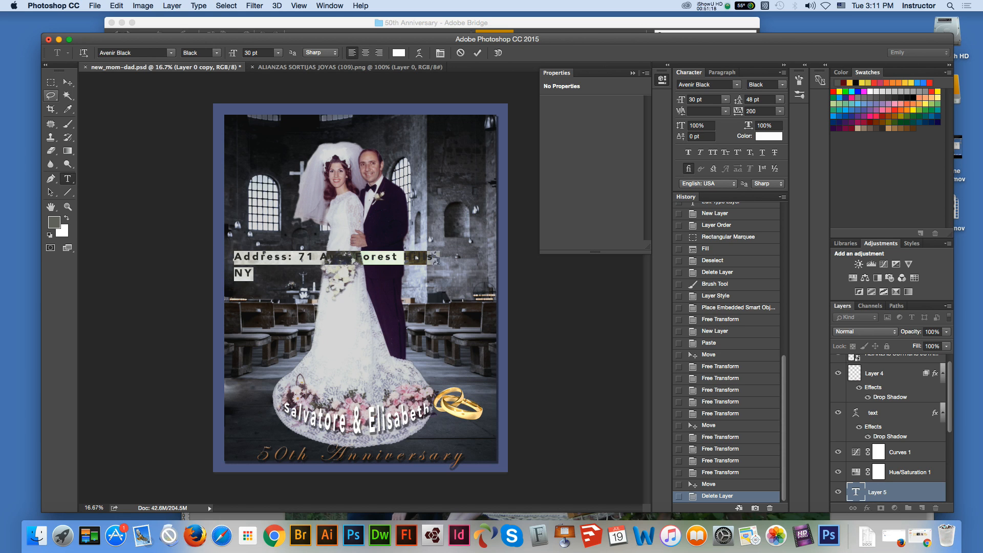
{"action": "left_click", "coordinate": [350, 257]}
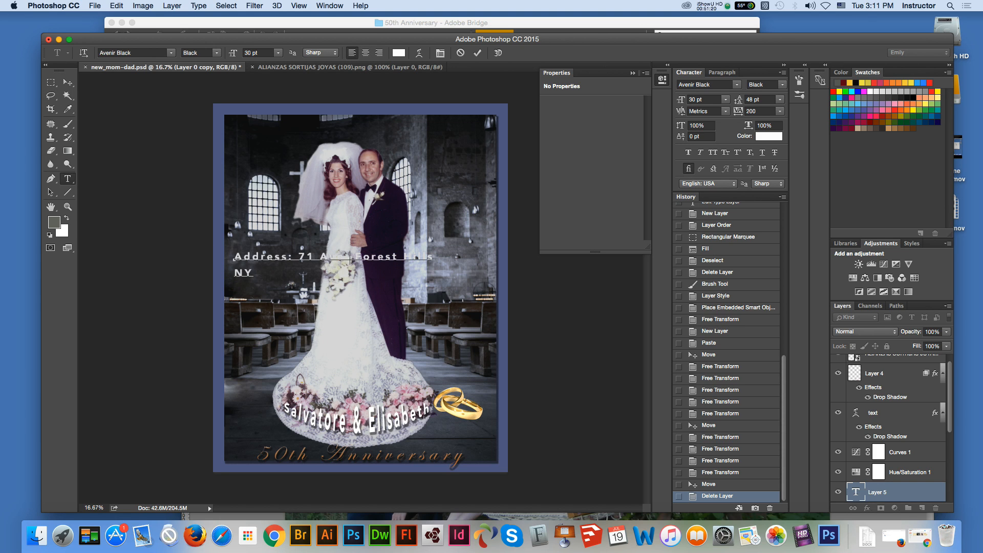
{"action": "key", "text": "Return"}
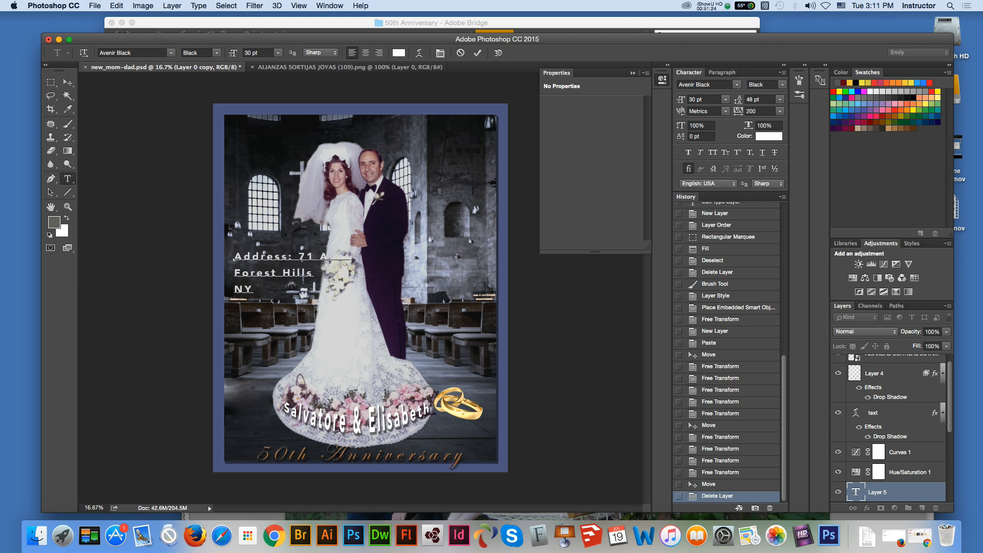
Step: Set the font of the whole address text to Arial Regular
{"action": "key", "text": "super+a"}
{"action": "left_click", "coordinate": [170, 53]}
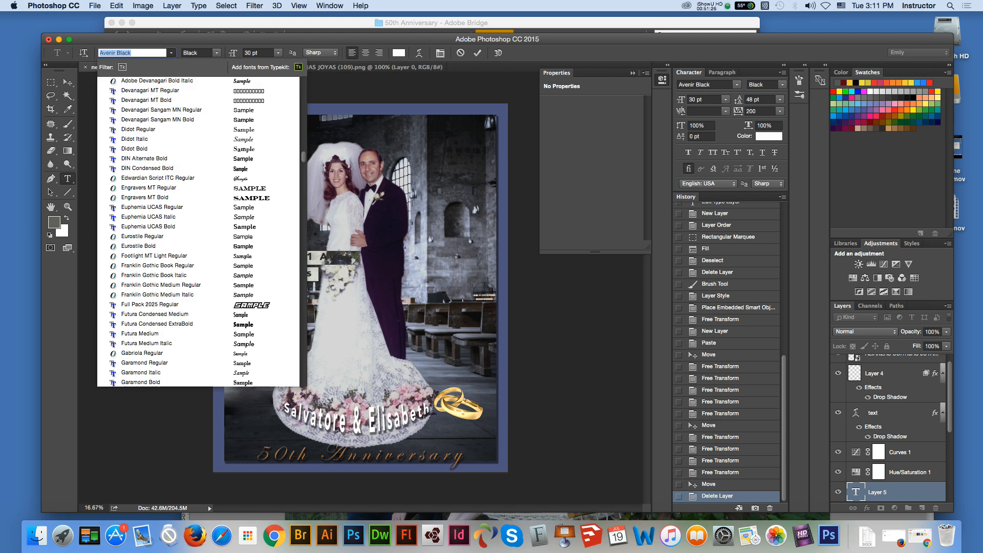
{"action": "scroll", "coordinate": [198, 90], "scroll_direction": "up", "scroll_amount": 10}
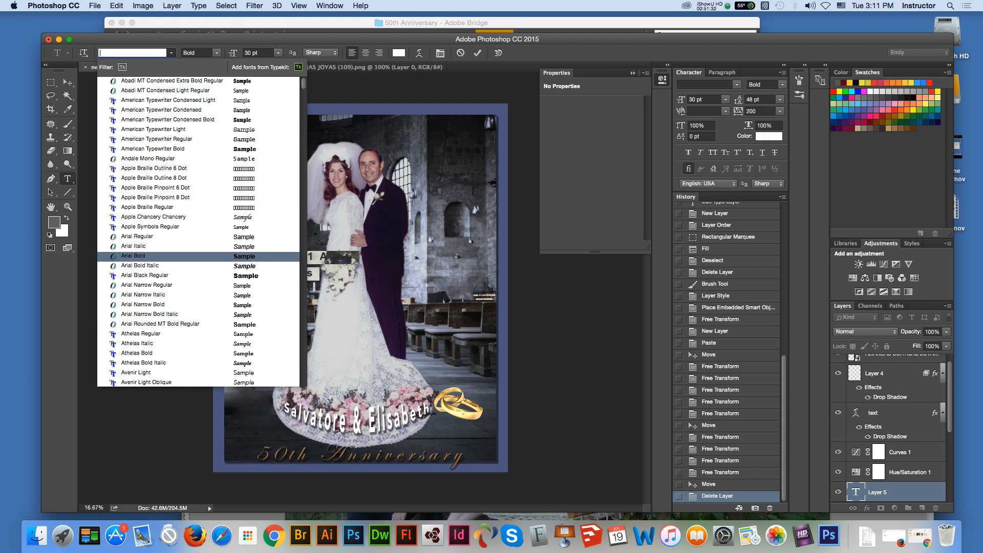
{"action": "left_click", "coordinate": [148, 236]}
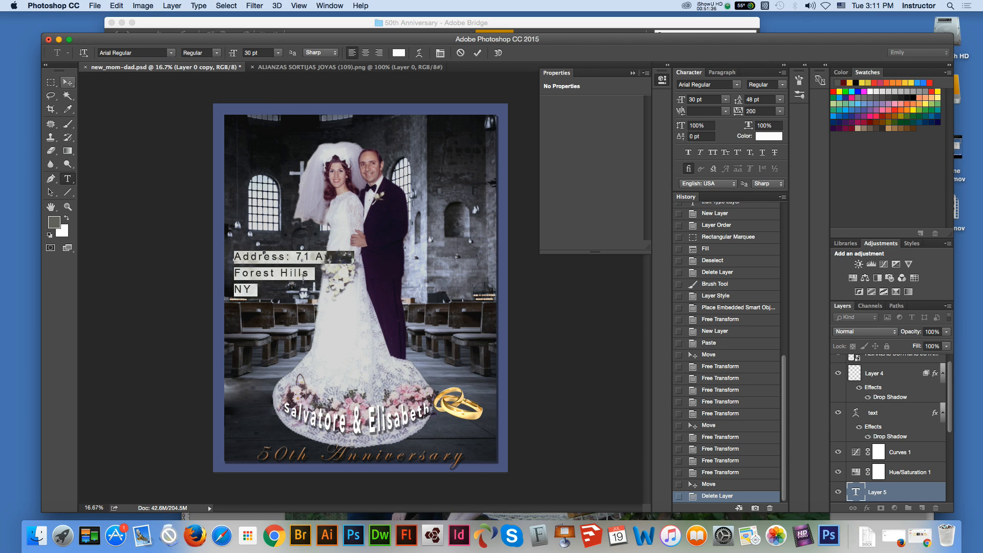
{"action": "left_click", "coordinate": [309, 273]}
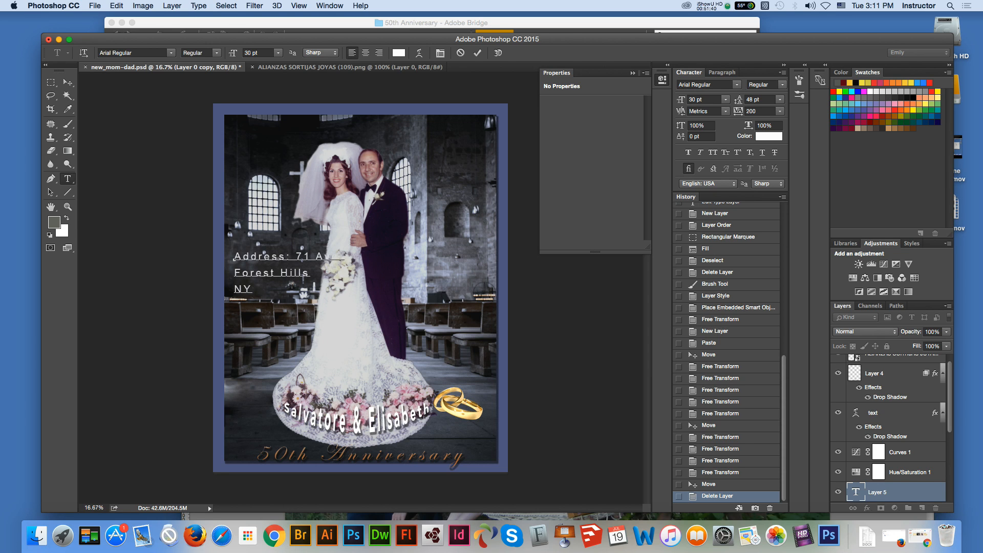
Step: Commit the address text and reopen it for editing with its first two lines selected and the character settings shown
{"action": "left_click_drag", "start_coordinate": [234, 256], "coordinate": [309, 274]}
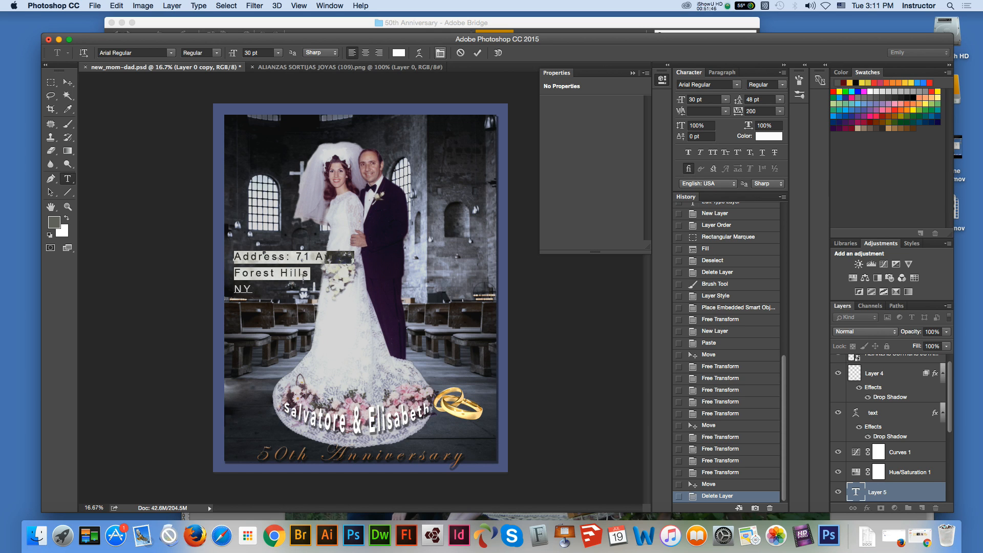
{"action": "left_click", "coordinate": [440, 53]}
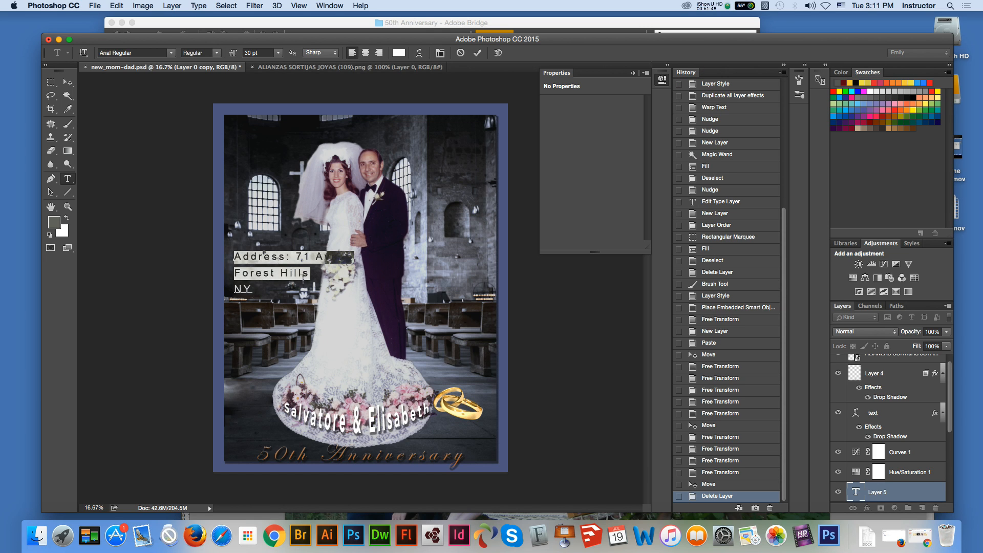
{"action": "left_click", "coordinate": [67, 82]}
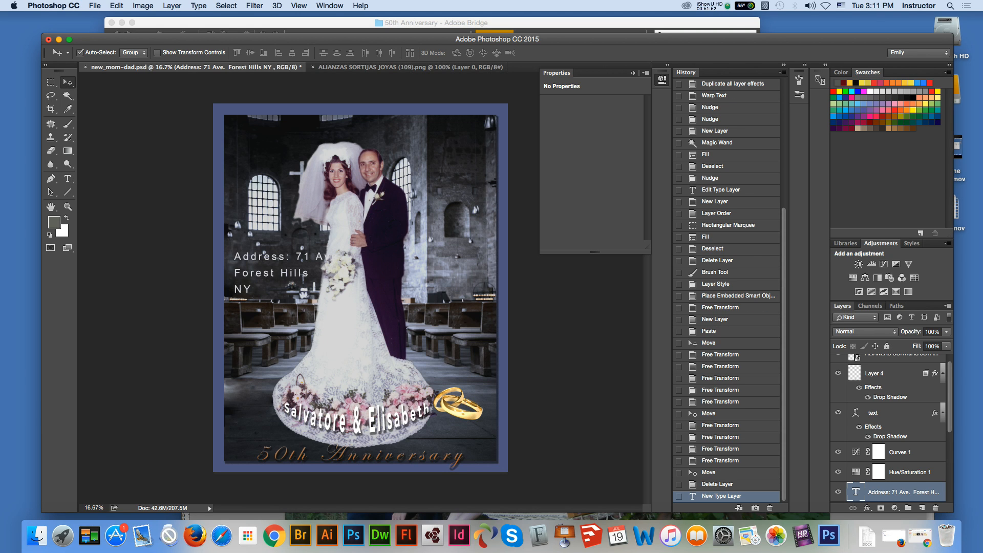
{"action": "left_click", "coordinate": [67, 178]}
{"action": "left_click_drag", "start_coordinate": [234, 257], "coordinate": [313, 274]}
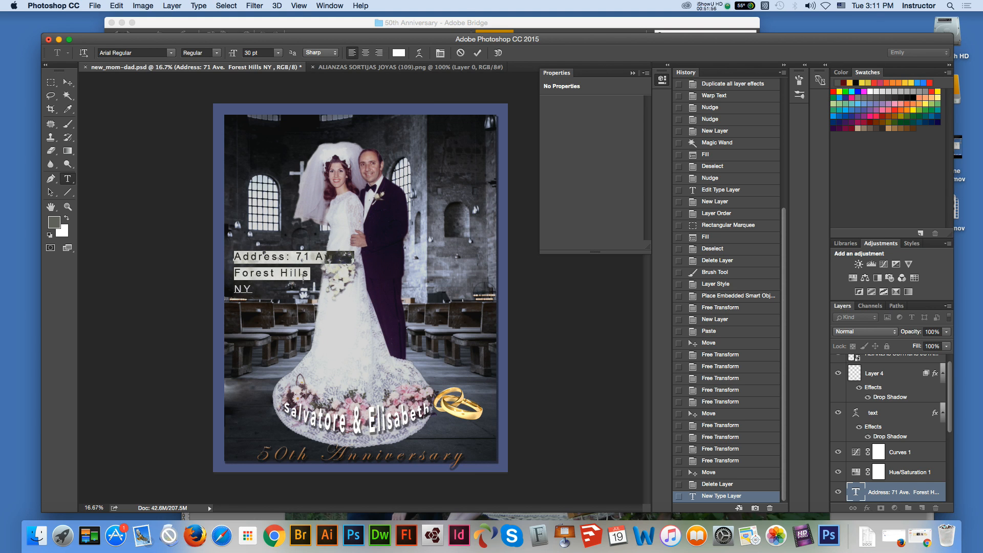
{"action": "left_click", "coordinate": [329, 5]}
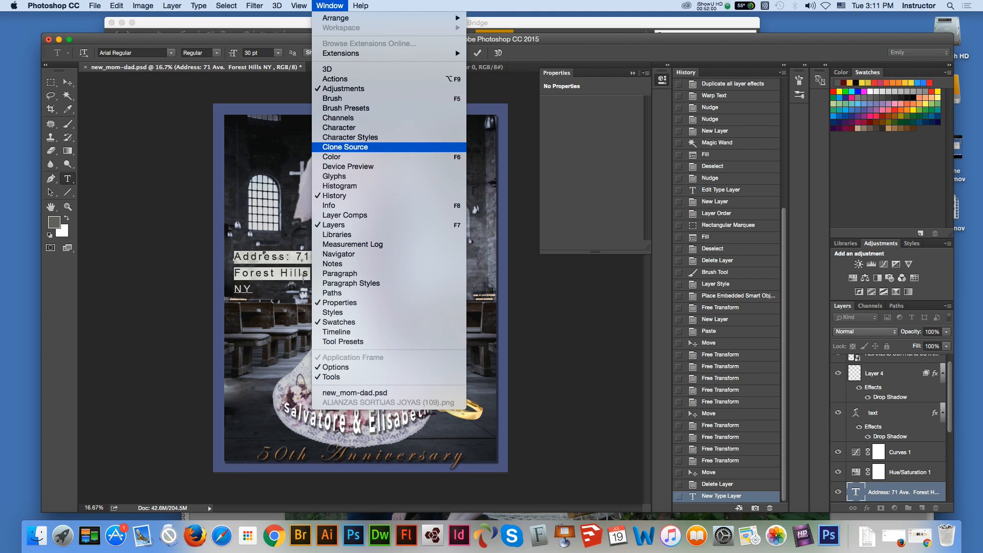
{"action": "left_click", "coordinate": [339, 127]}
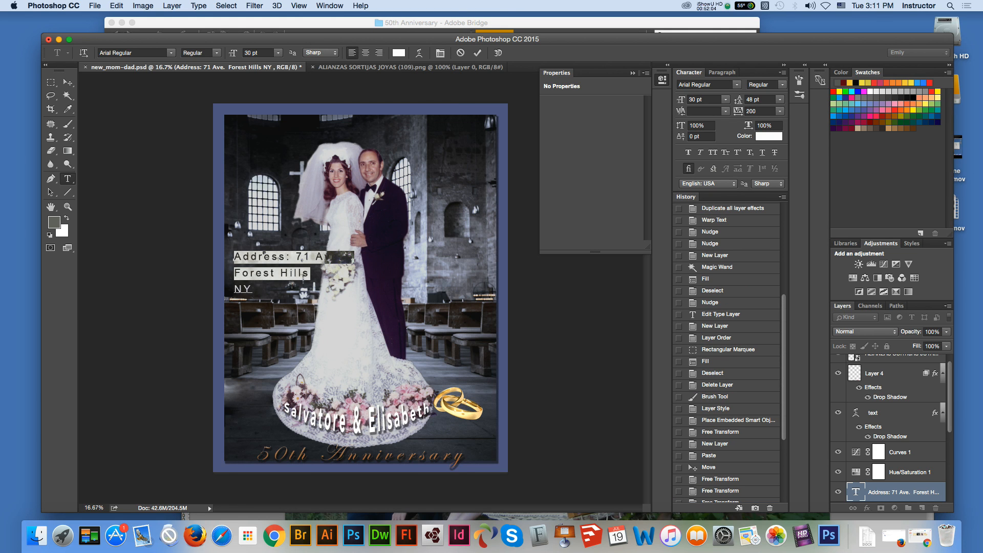
Step: Try leading values of 60 pt and 30 pt on the first two lines of the address text
{"action": "left_click", "coordinate": [780, 99]}
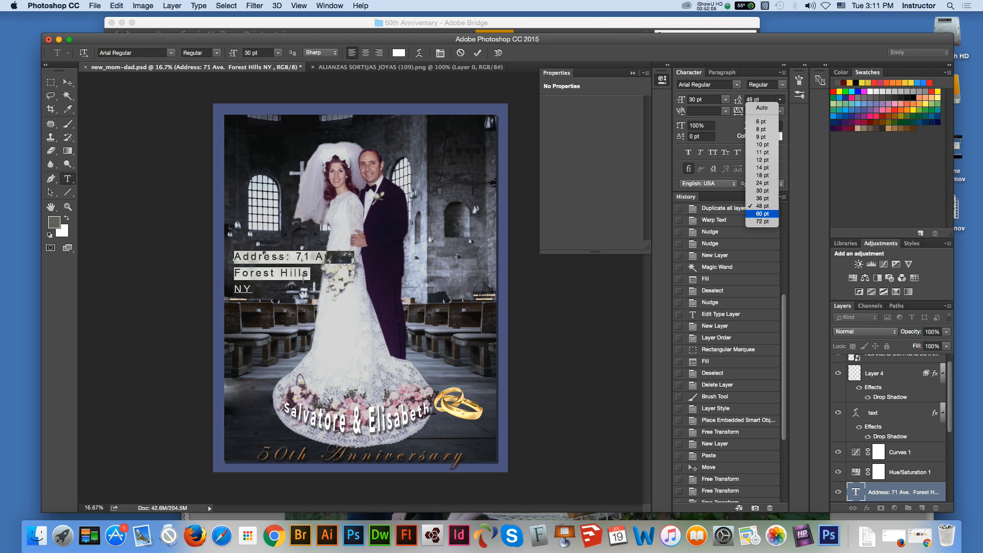
{"action": "left_click", "coordinate": [762, 214]}
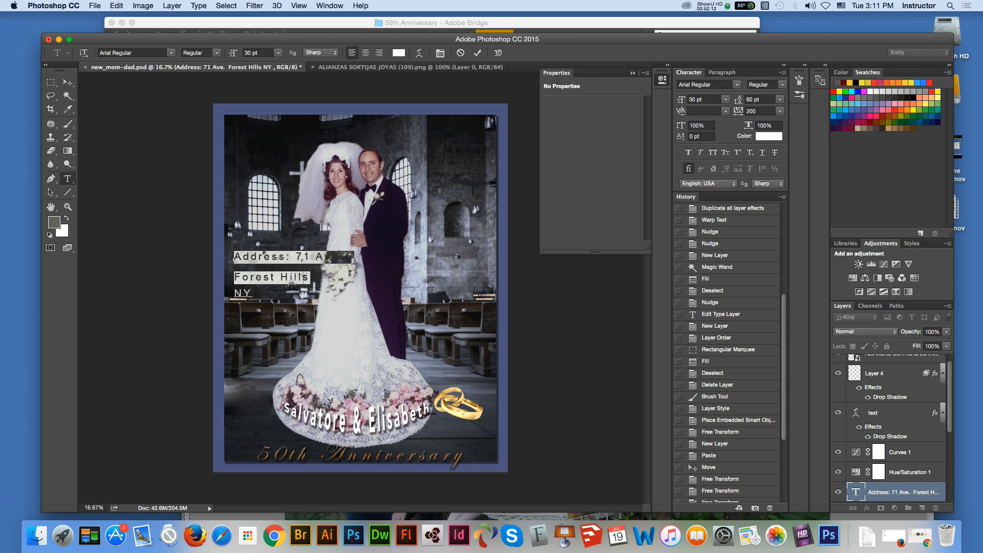
{"action": "left_click", "coordinate": [780, 99]}
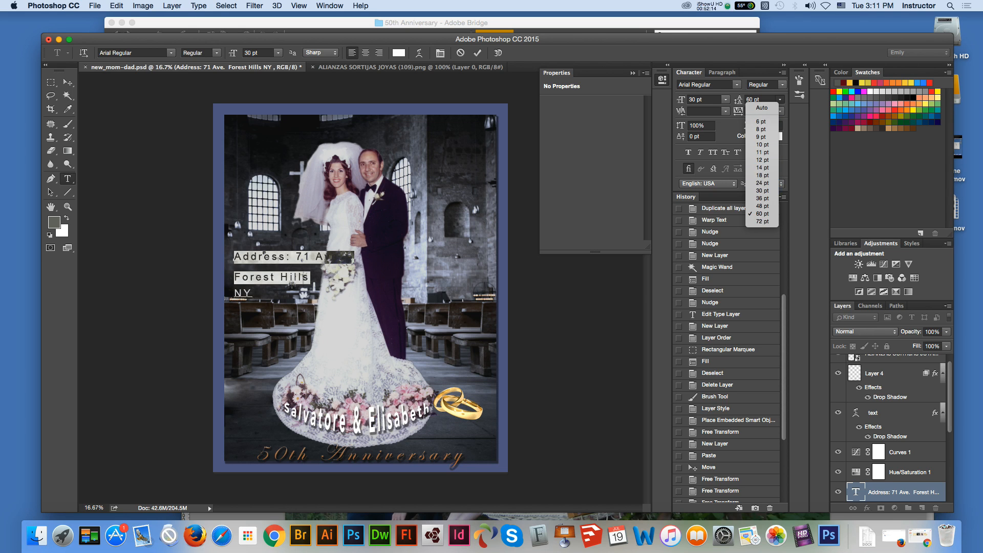
{"action": "left_click", "coordinate": [763, 190]}
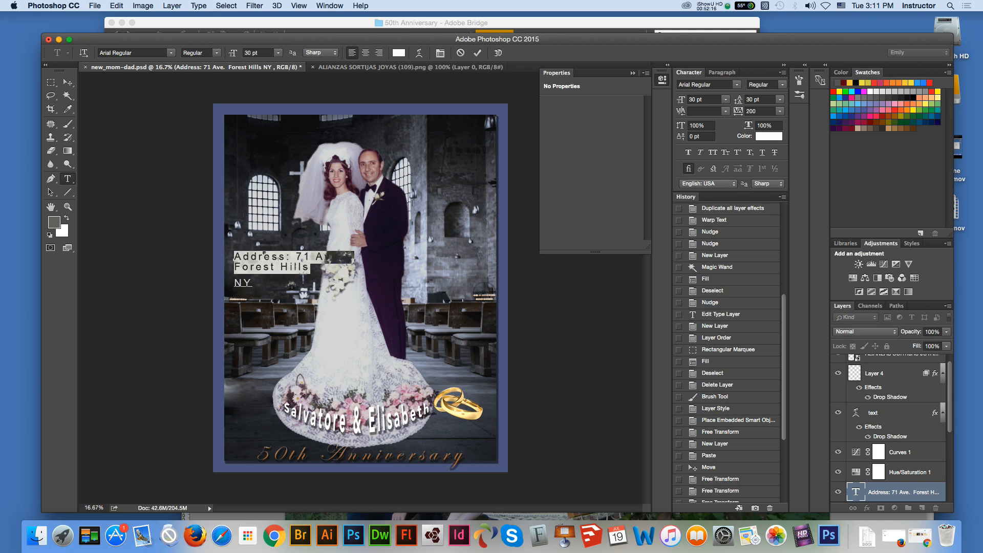
Step: Set the leading to 36 pt for all three lines of the address text
{"action": "left_click", "coordinate": [780, 99]}
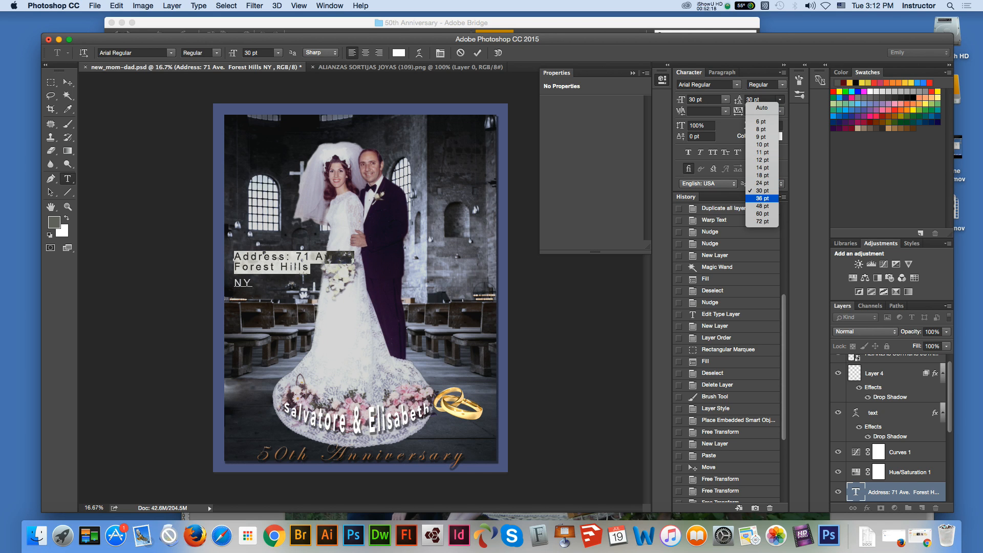
{"action": "left_click", "coordinate": [763, 198]}
{"action": "left_click_drag", "start_coordinate": [254, 285], "coordinate": [233, 258]}
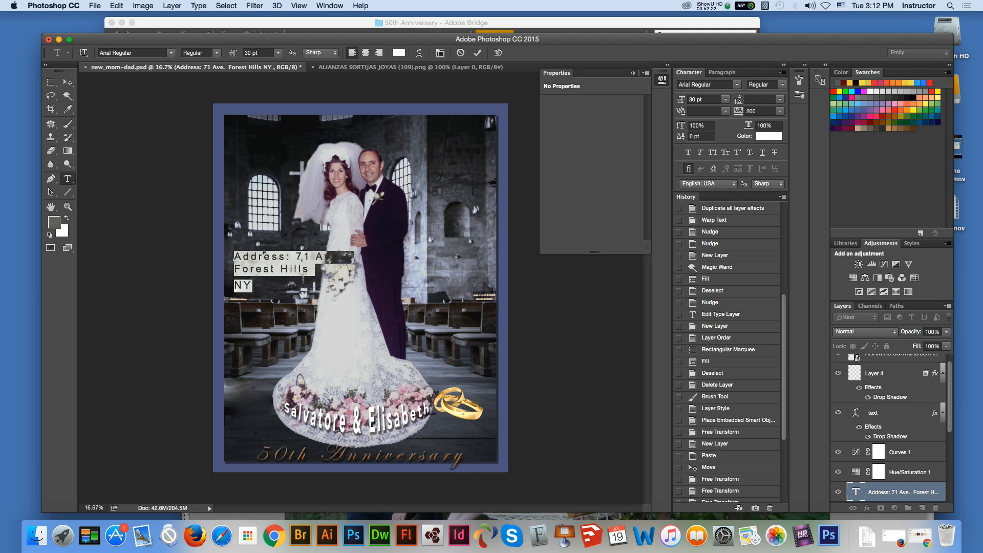
{"action": "left_click", "coordinate": [781, 99]}
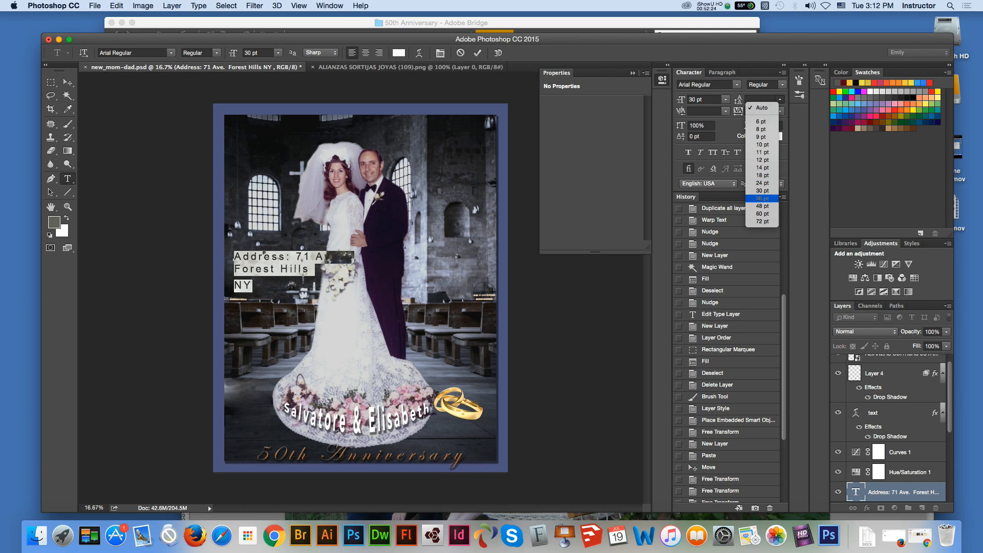
{"action": "left_click", "coordinate": [763, 198]}
{"action": "left_click", "coordinate": [295, 258]}
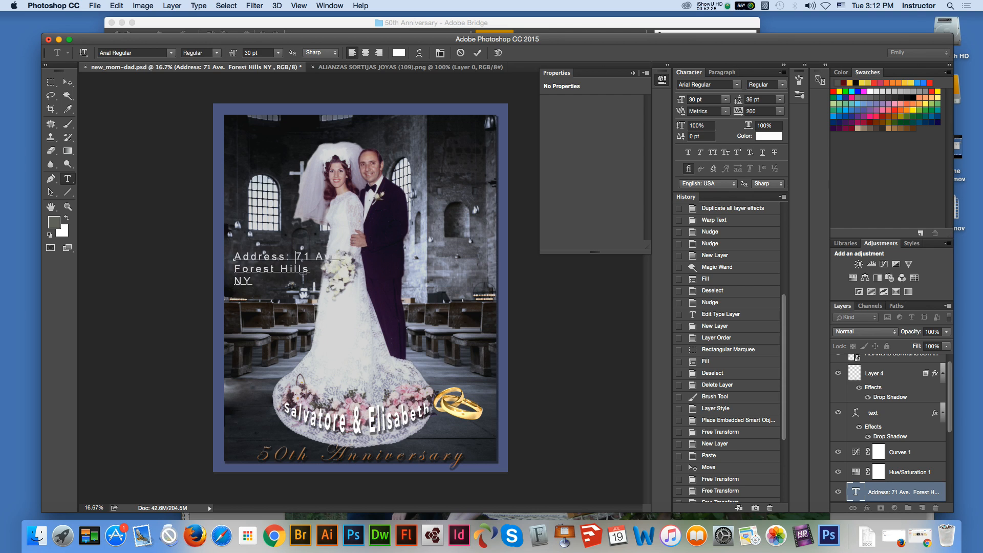
Step: Try a tracking of 75 on the whole address text and settle on 50
{"action": "left_click_drag", "start_coordinate": [234, 256], "coordinate": [350, 258]}
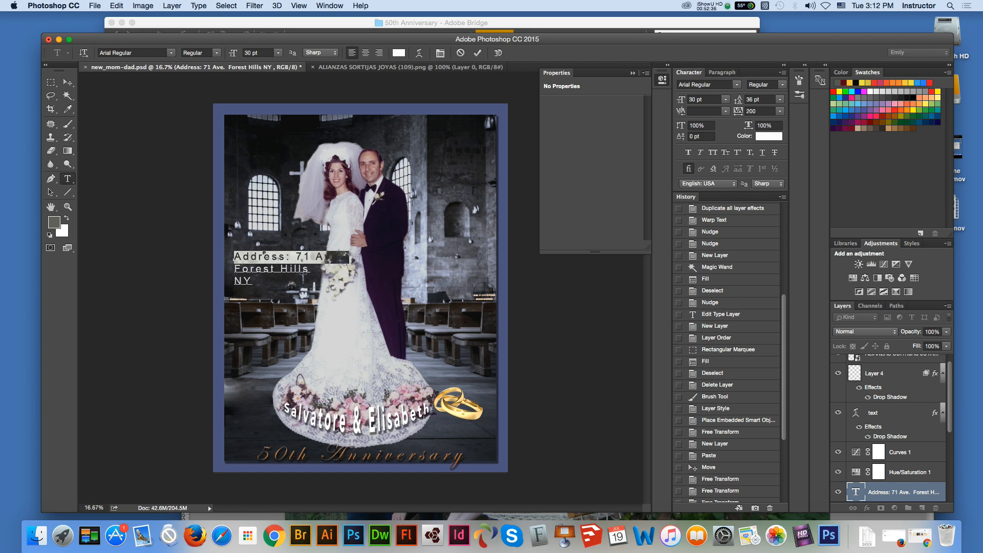
{"action": "left_click", "coordinate": [780, 111]}
{"action": "left_click", "coordinate": [287, 269]}
{"action": "left_click", "coordinate": [287, 269]}
{"action": "key", "text": "super+a"}
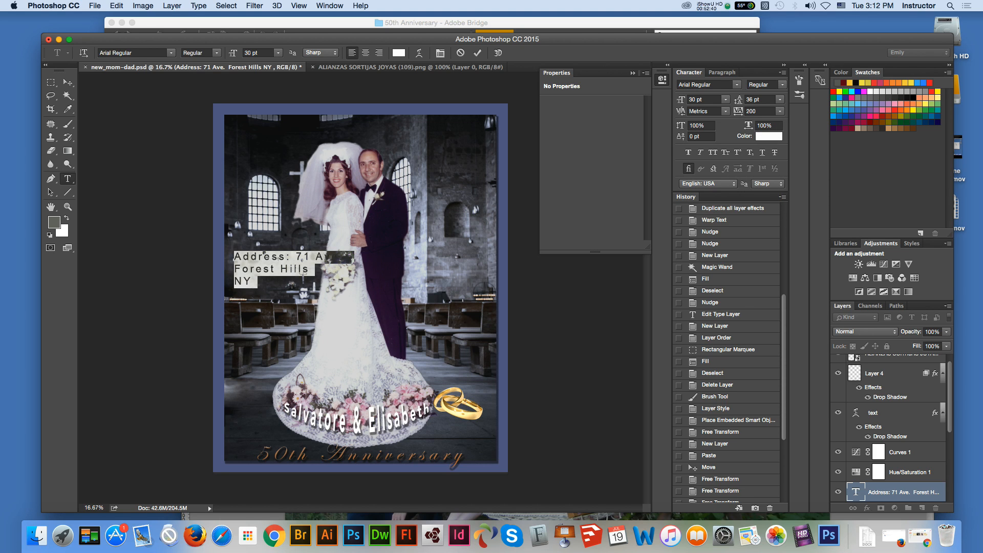
{"action": "left_click", "coordinate": [780, 111]}
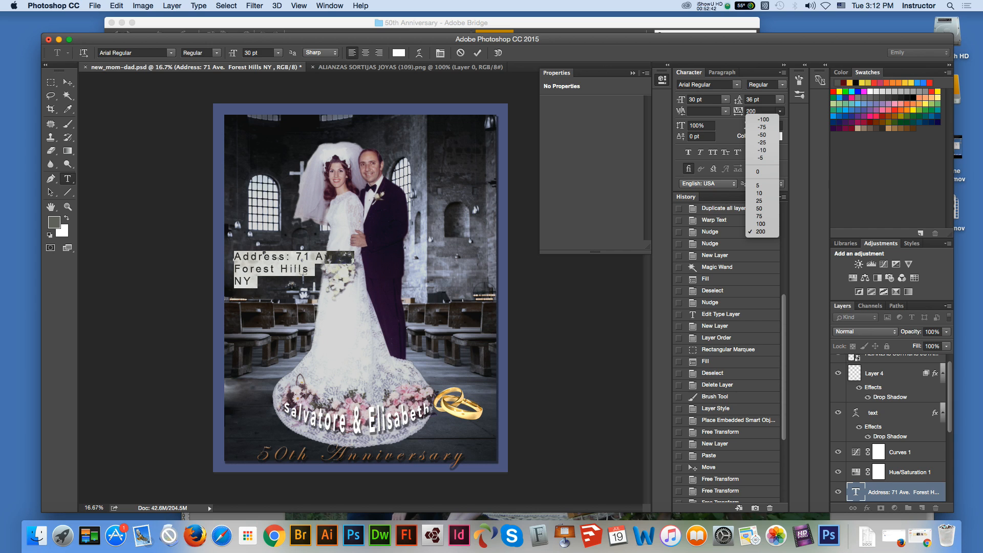
{"action": "left_click", "coordinate": [762, 216]}
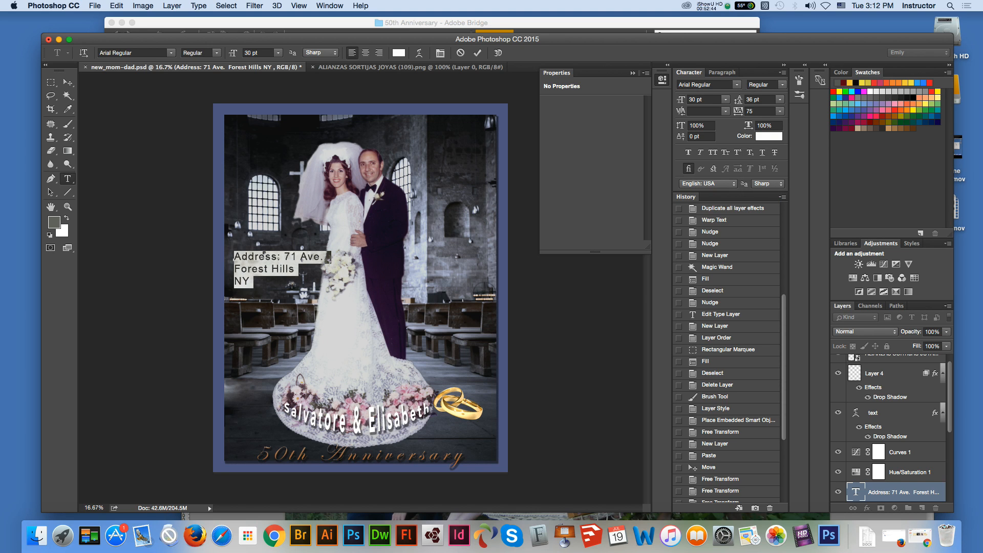
{"action": "left_click", "coordinate": [780, 111]}
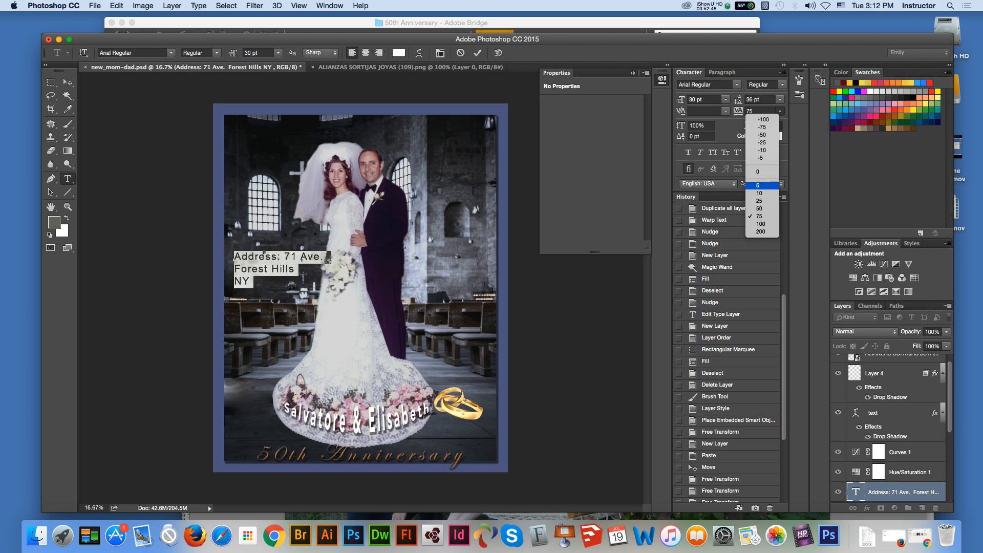
{"action": "left_click", "coordinate": [761, 209]}
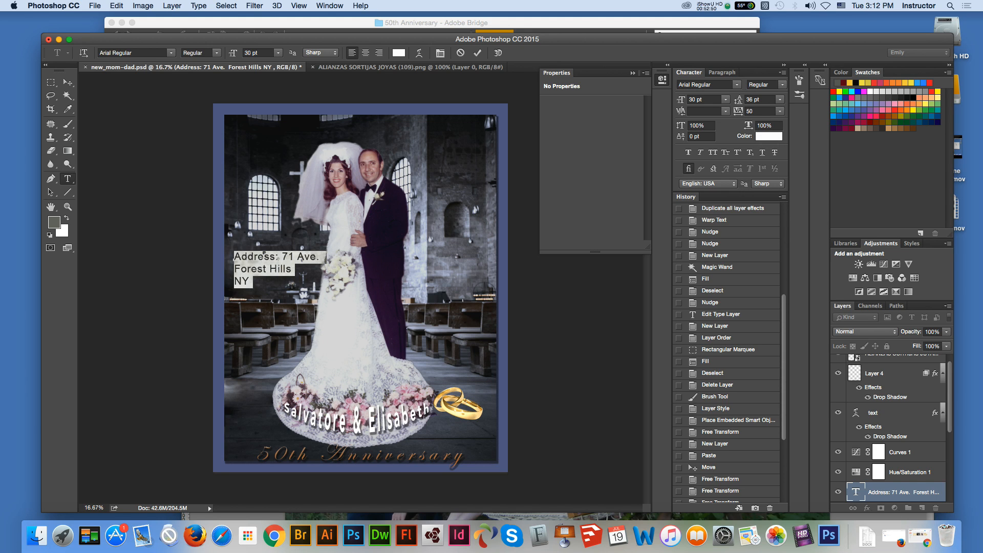
Step: Kern the gap between the "e" and "s" in "Address", trying 75 and settling on 100, and commit the text
{"action": "left_click", "coordinate": [258, 256]}
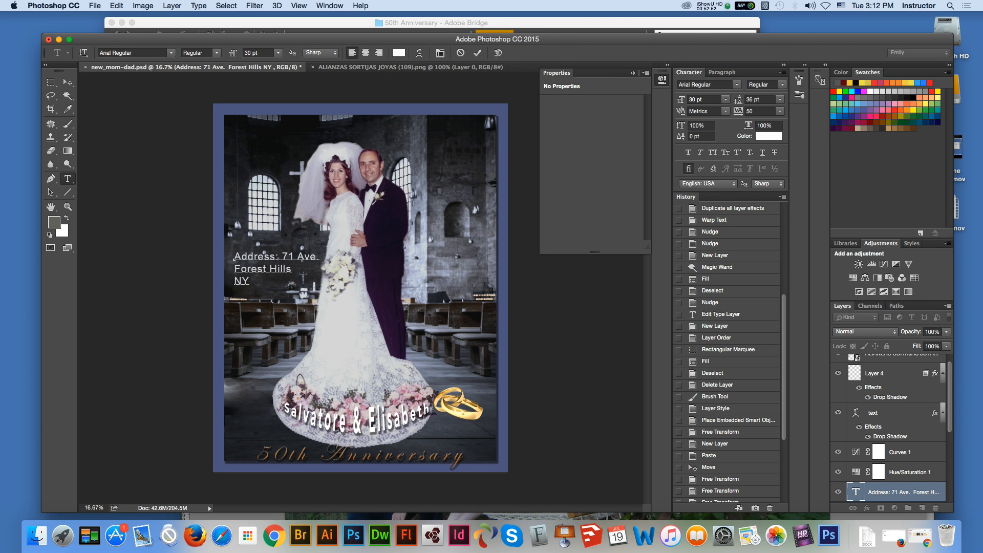
{"action": "double_click", "coordinate": [262, 256]}
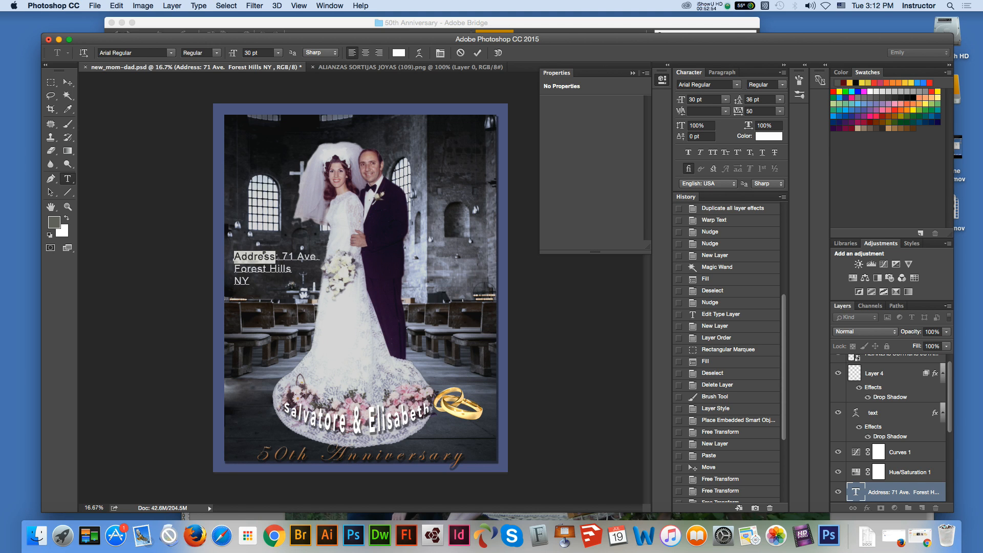
{"action": "left_click", "coordinate": [234, 256]}
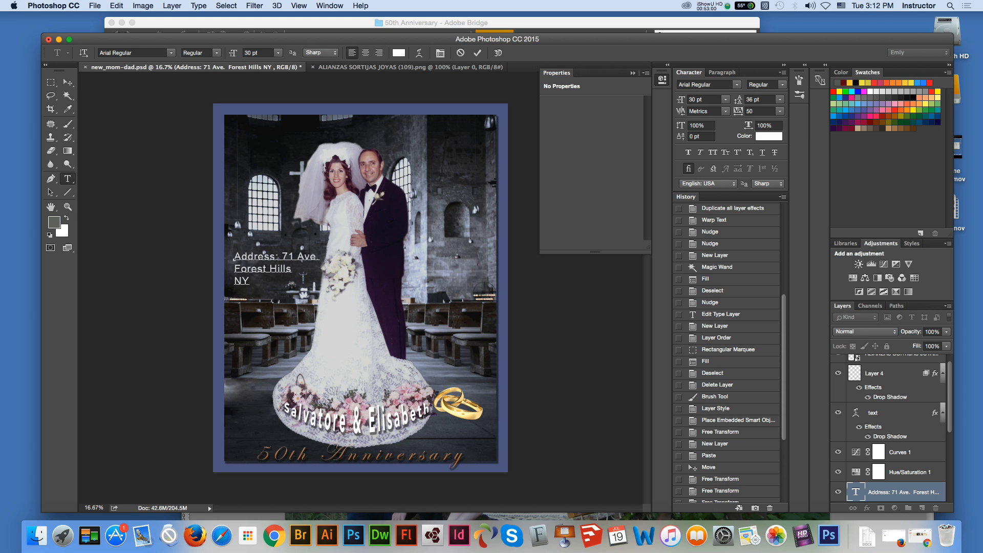
{"action": "left_click", "coordinate": [68, 207]}
{"action": "left_click", "coordinate": [316, 280]}
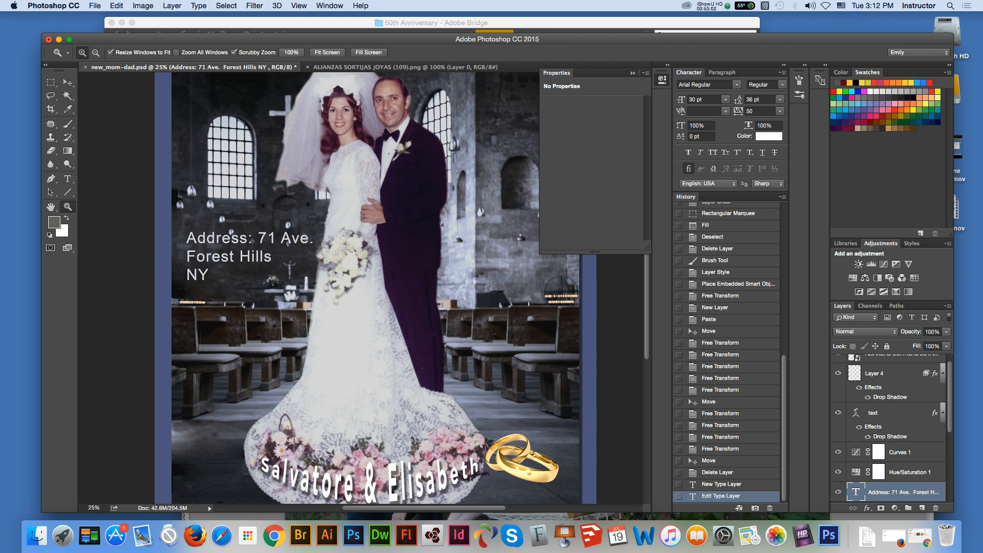
{"action": "left_click", "coordinate": [67, 179]}
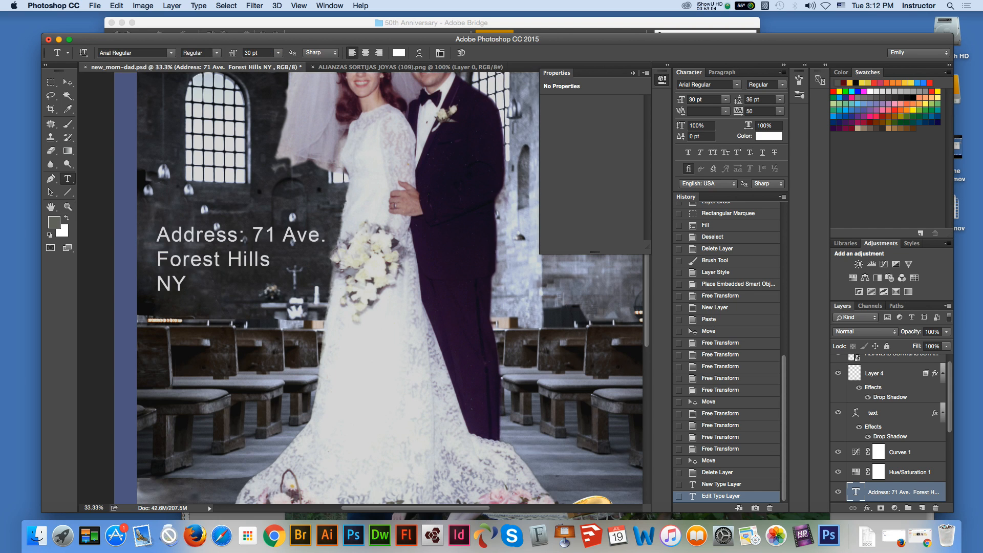
{"action": "left_click", "coordinate": [216, 237]}
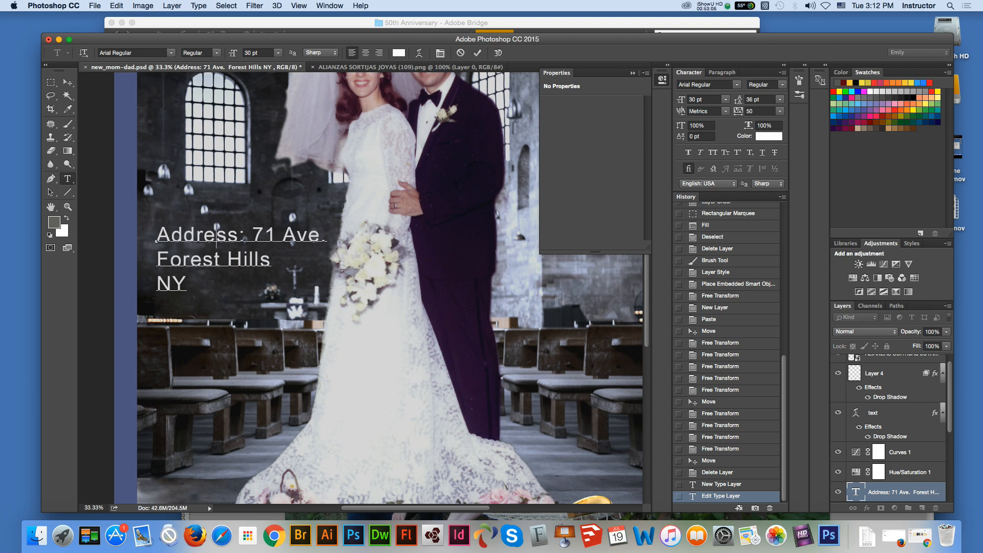
{"action": "left_click", "coordinate": [726, 111]}
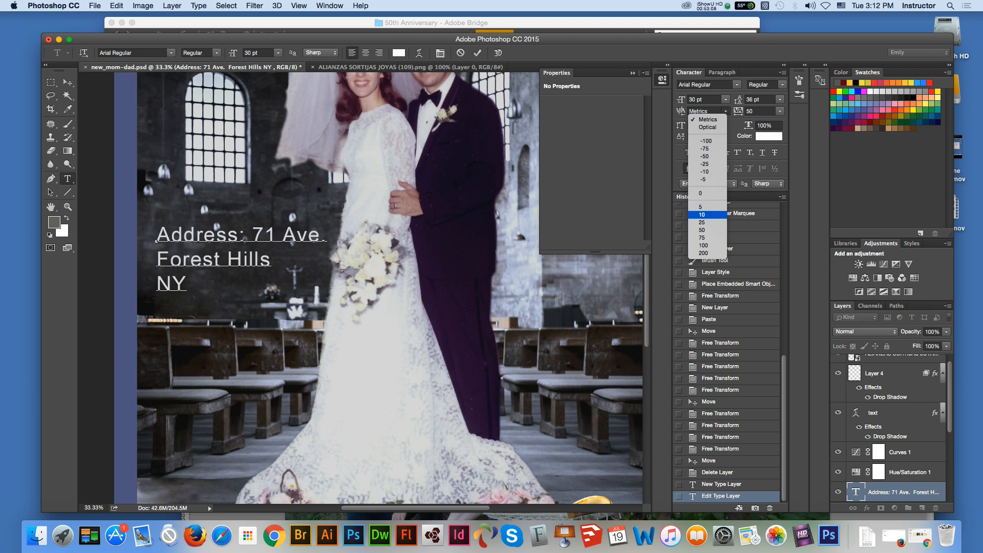
{"action": "left_click", "coordinate": [703, 238]}
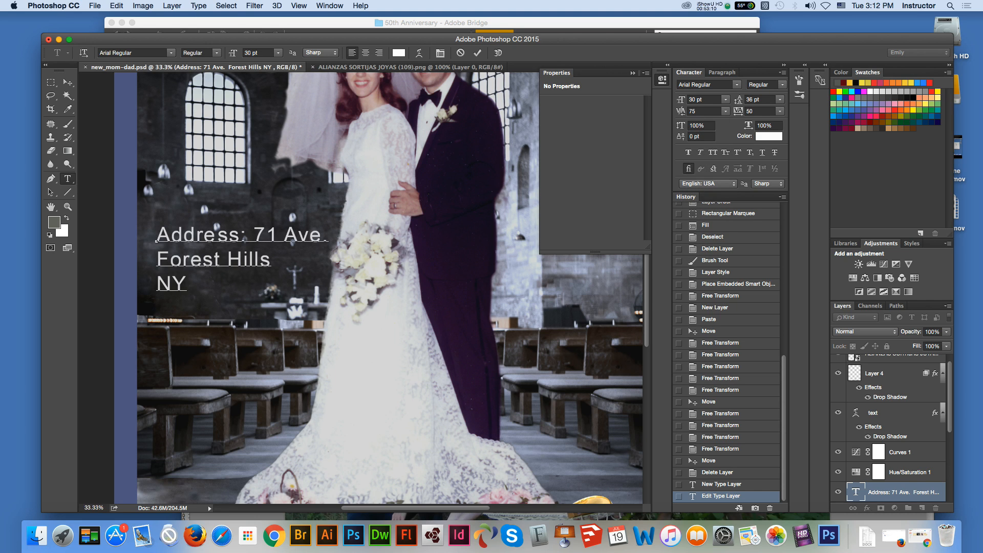
{"action": "left_click", "coordinate": [726, 111]}
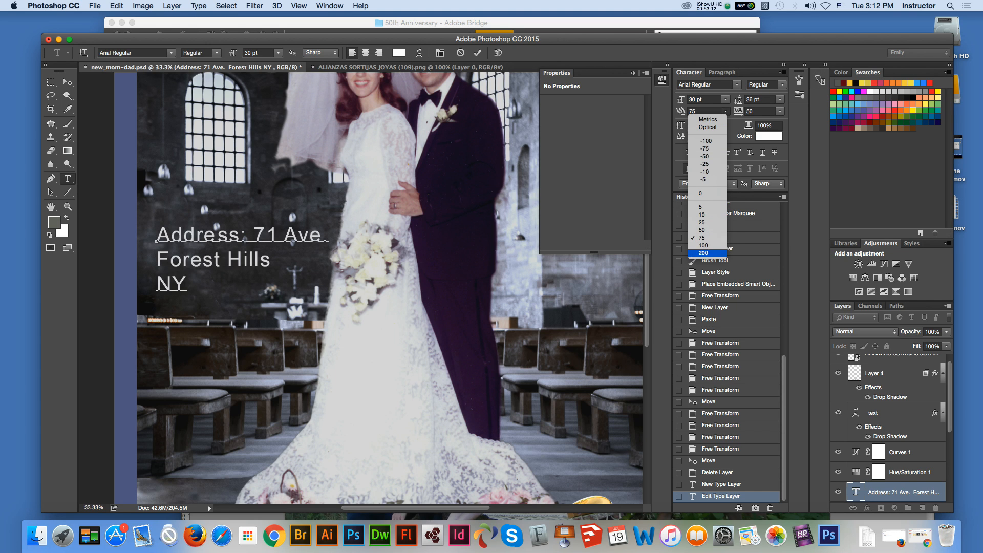
{"action": "left_click", "coordinate": [703, 245]}
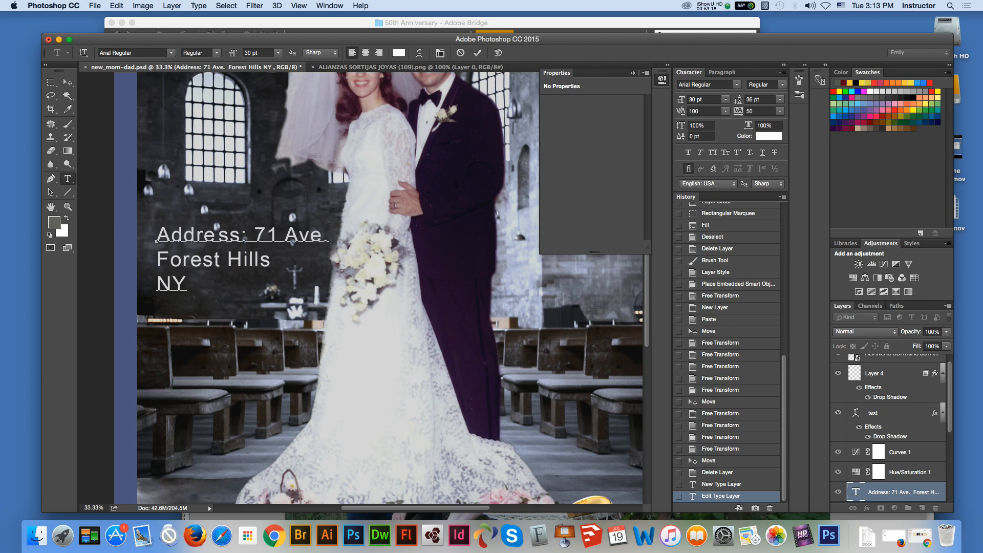
{"action": "left_click", "coordinate": [67, 82]}
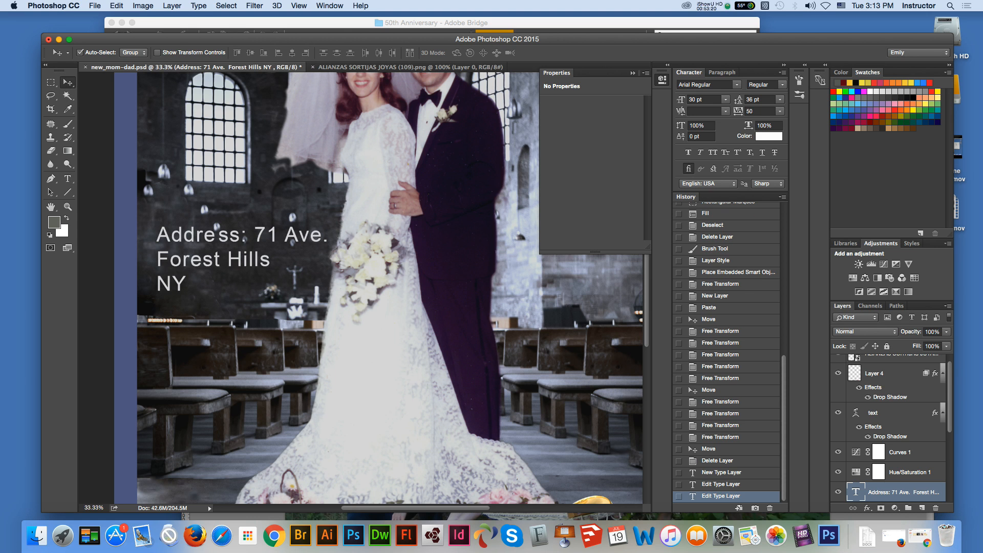
{"action": "left_click", "coordinate": [220, 237]}
Step: Save the composite as a new layered Photoshop file named poster.psd in the 50th Anniversary folder
{"action": "key", "text": "super+minus"}
{"action": "key", "text": "super+minus"}
{"action": "key", "text": "super+minus"}
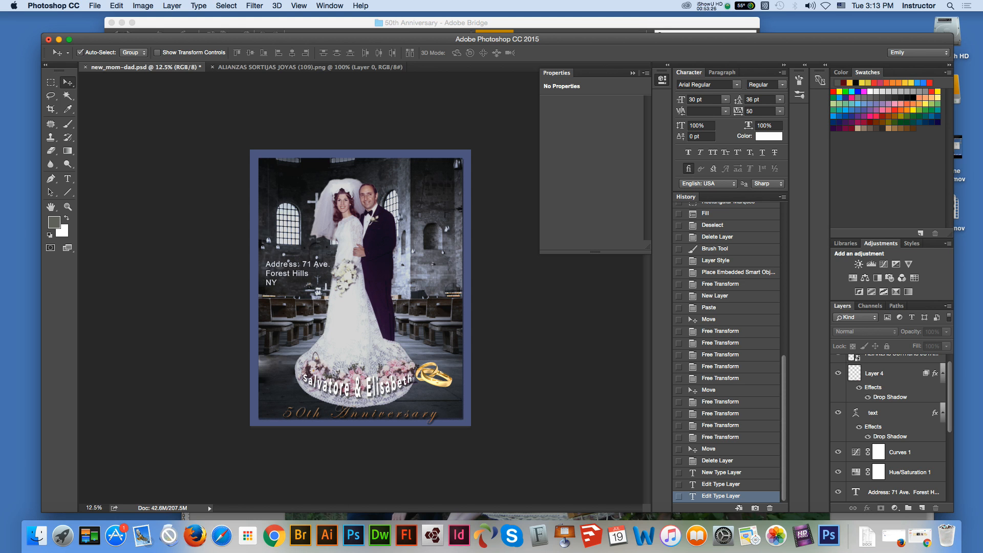
{"action": "left_click", "coordinate": [95, 5]}
{"action": "left_click", "coordinate": [109, 111]}
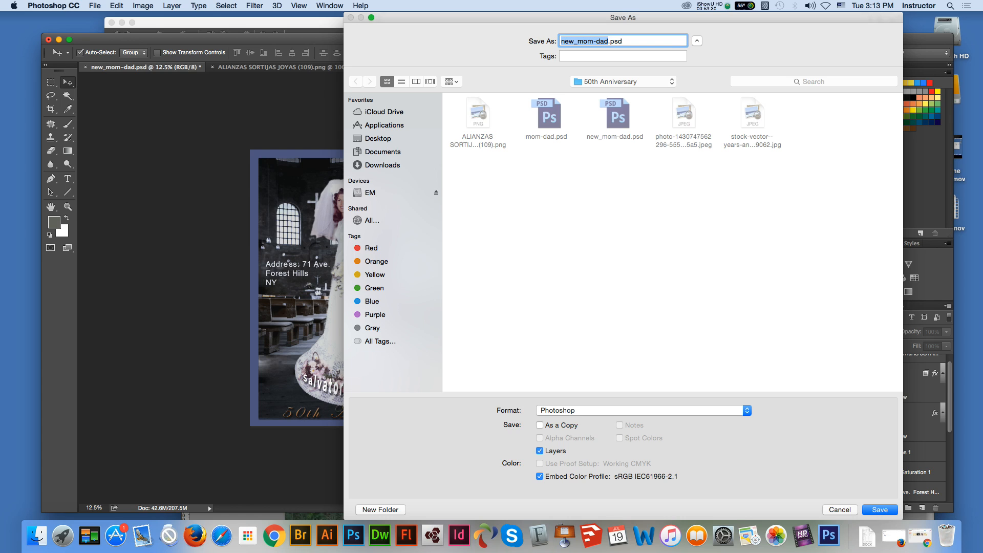
{"action": "key", "text": "Right"}
{"action": "key", "text": "shift+Left"}
{"action": "key", "text": "shift+Left"}
{"action": "key", "text": "shift+Left"}
{"action": "key", "text": "shift+Left"}
{"action": "key", "text": "shift+Left"}
{"action": "key", "text": "shift+Left"}
{"action": "key", "text": "shift+Left"}
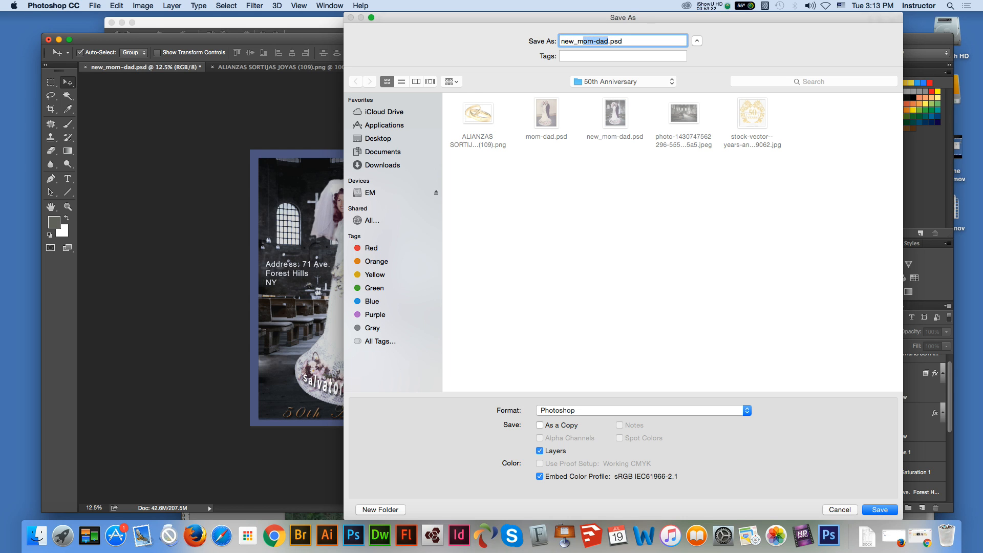
{"action": "key", "text": "shift+Left"}
{"action": "key", "text": "shift+Left"}
{"action": "key", "text": "shift+Left"}
{"action": "key", "text": "shift+Left"}
{"action": "type", "text": "POSTE"}
{"action": "key", "text": "BackSpace"}
{"action": "key", "text": "BackSpace"}
{"action": "key", "text": "BackSpace"}
{"action": "key", "text": "BackSpace"}
{"action": "key", "text": "BackSpace"}
{"action": "type", "text": "poster"}
{"action": "key", "text": "Return"}
{"action": "key", "text": "Return"}
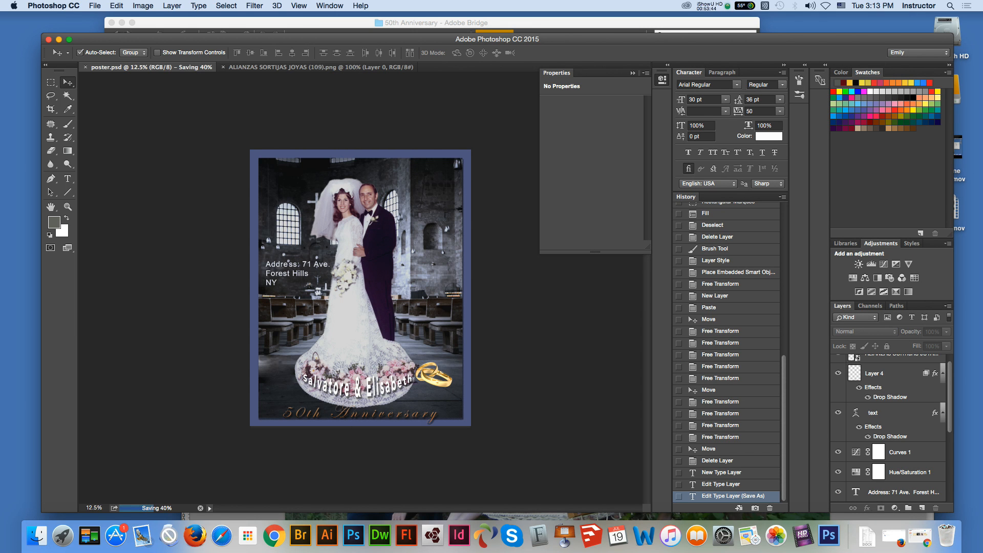
Step: Switch to Adobe Bridge to check the 50th Anniversary folder for the new file, and return to Photoshop
{"action": "key", "text": "super+Tab"}
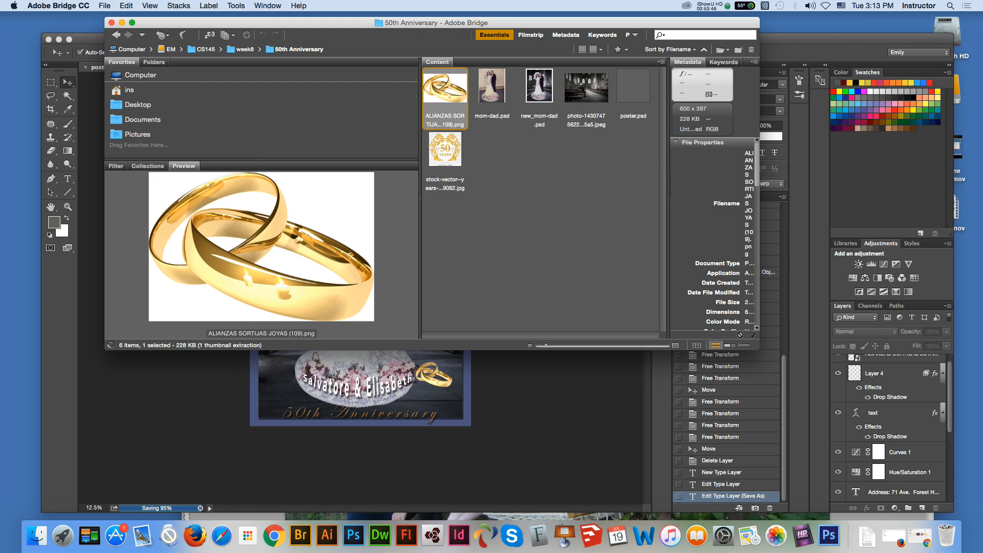
{"action": "key", "text": "super+Tab"}
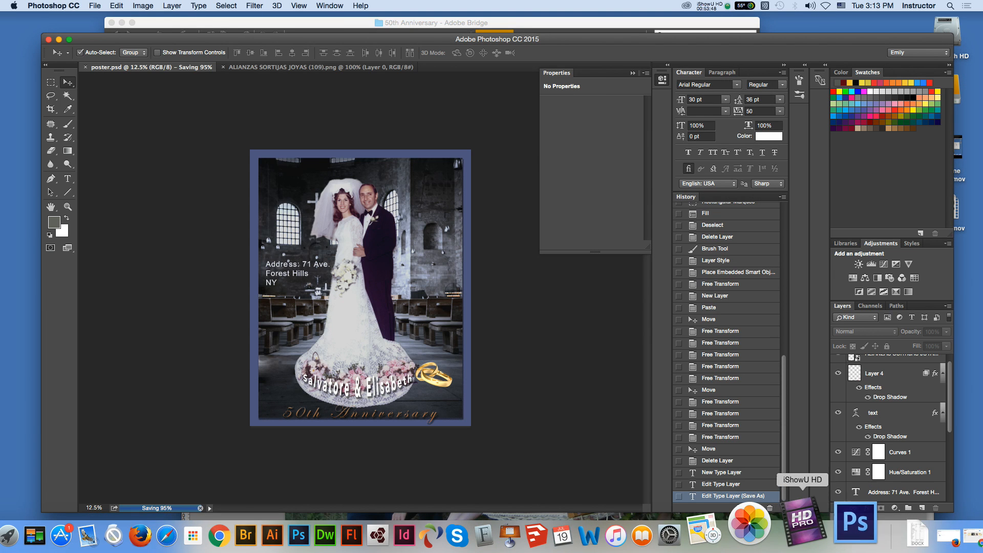